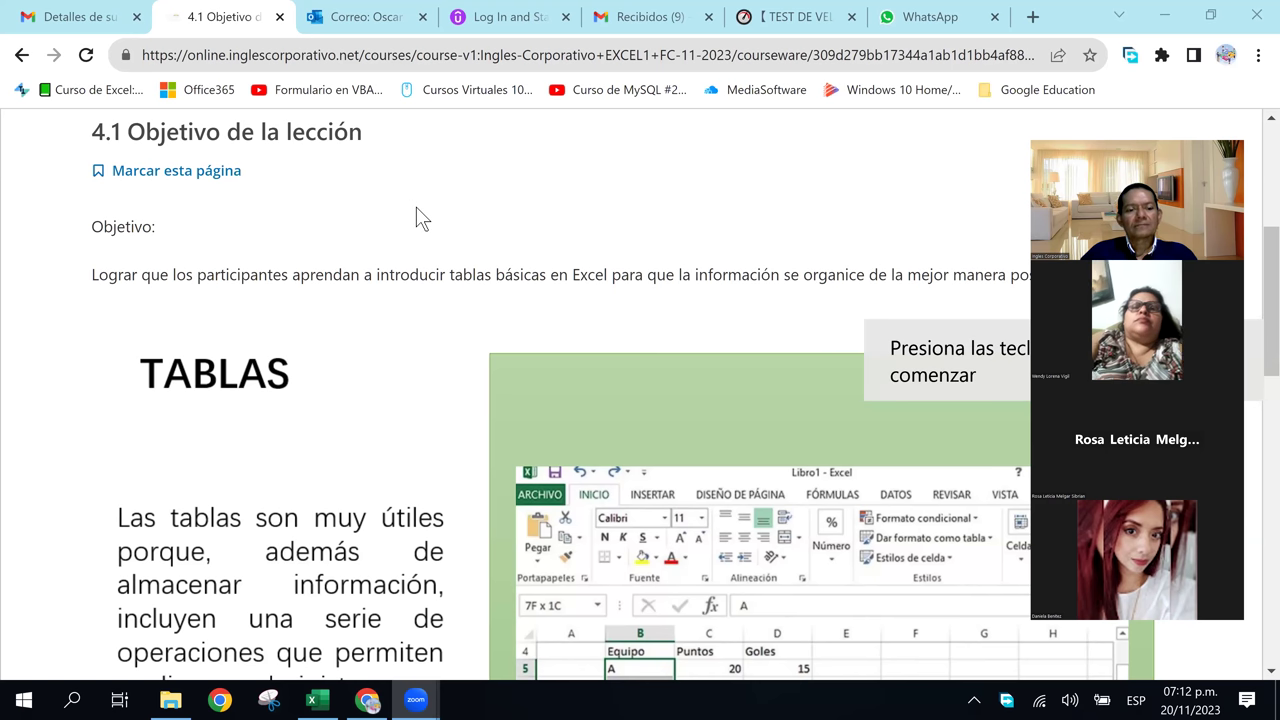
- In Excel, rename the Hoja2 sheet to 'Ejercicio 2 de tablas'
{"action": "left_click", "coordinate": [318, 700]}
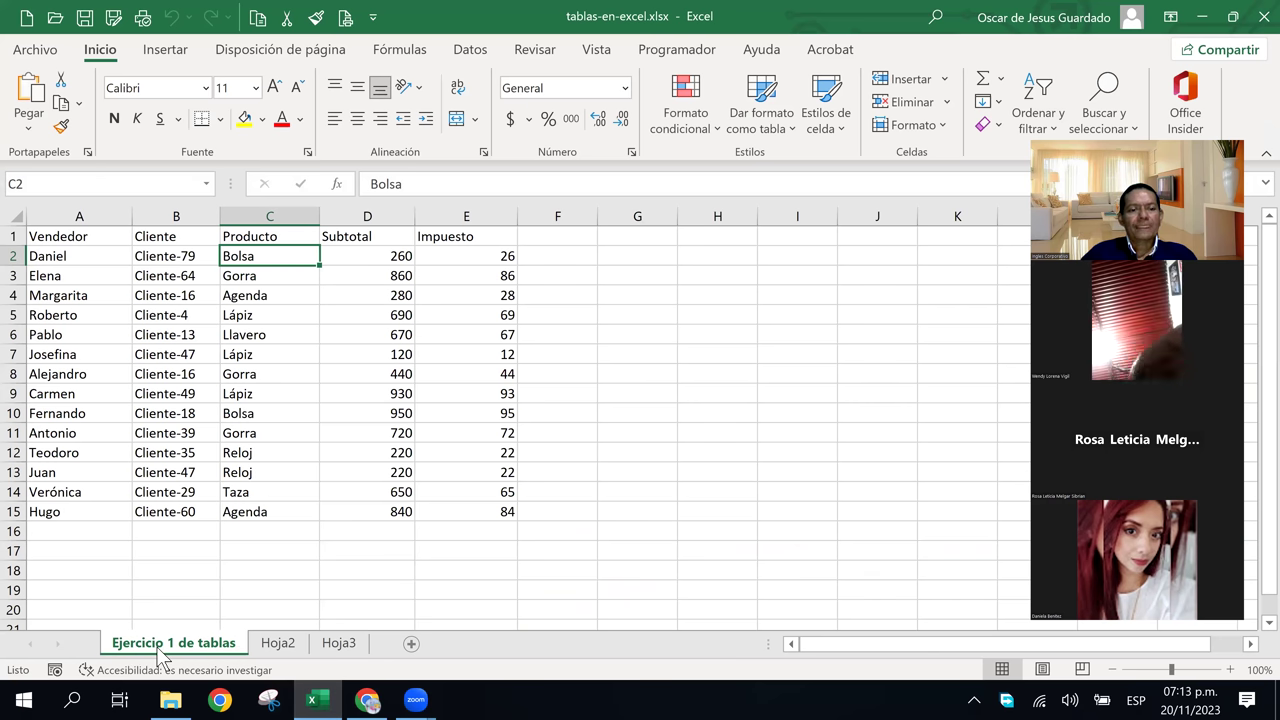
{"action": "left_click", "coordinate": [281, 643]}
{"action": "double_click", "coordinate": [281, 643]}
{"action": "type", "text": "Ejercicio"}
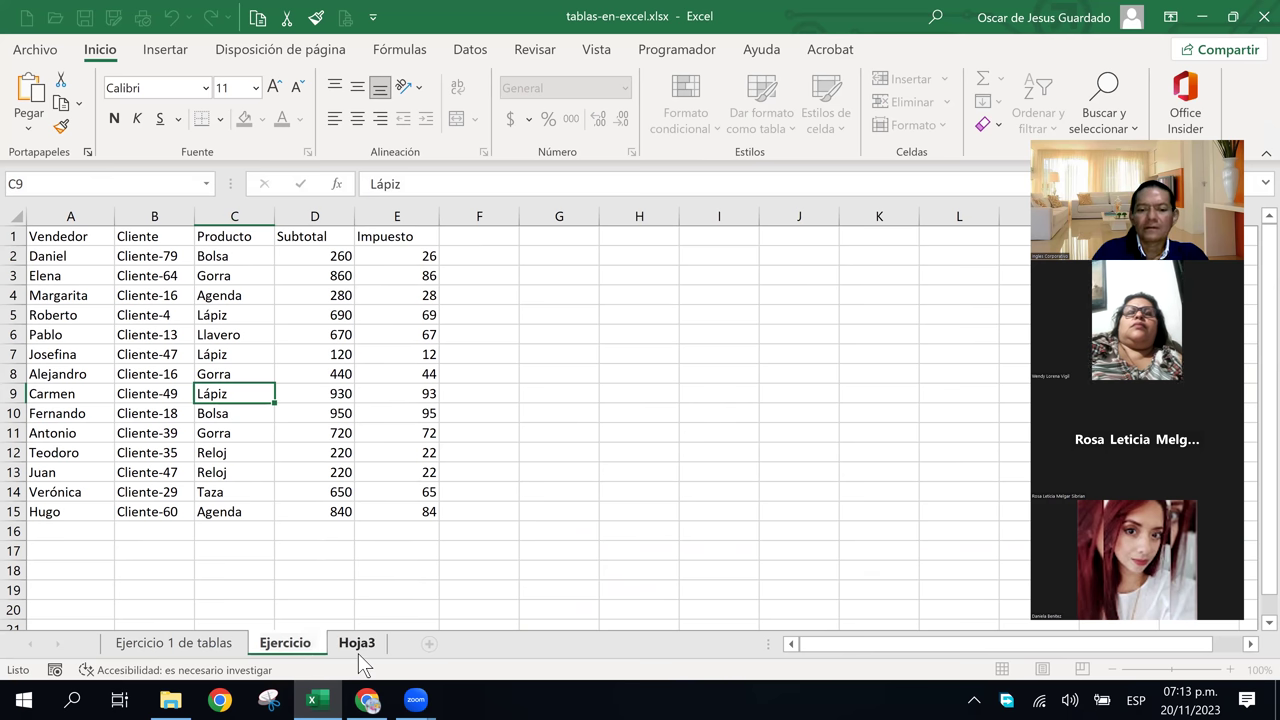
{"action": "type", "text": " 2"}
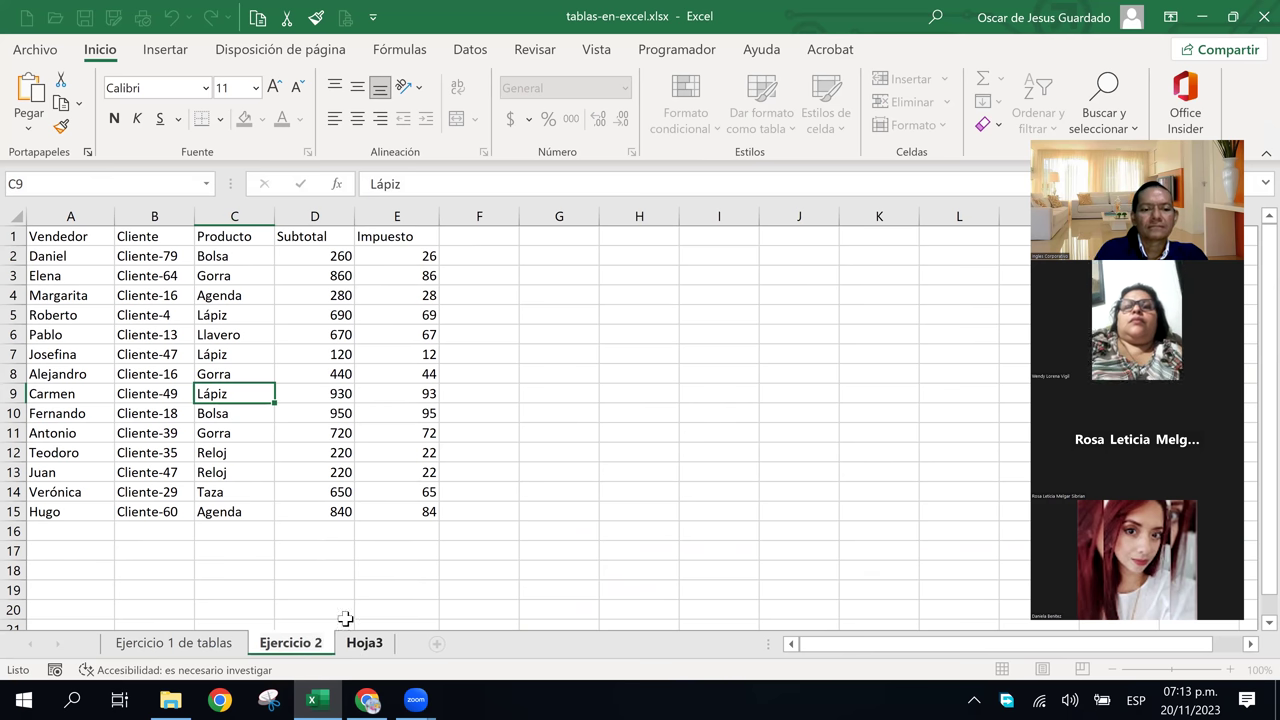
{"action": "type", "text": " de tablas"}
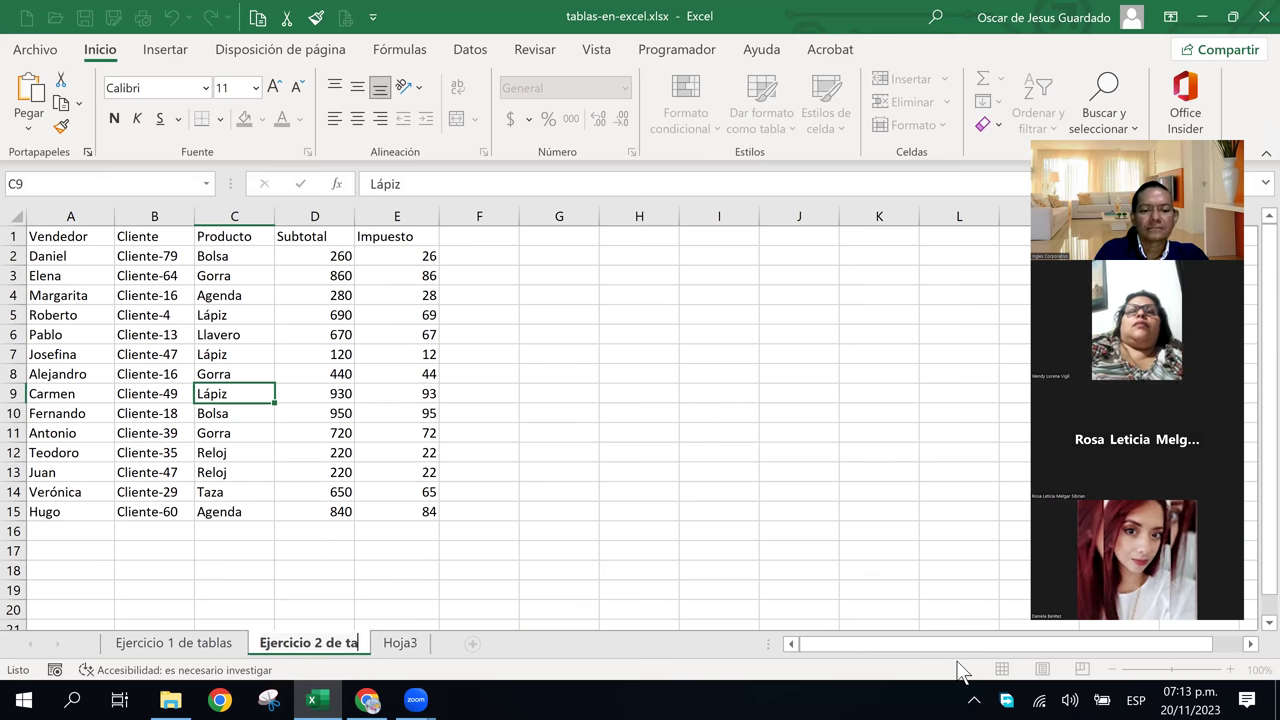
{"action": "key", "text": "Return"}
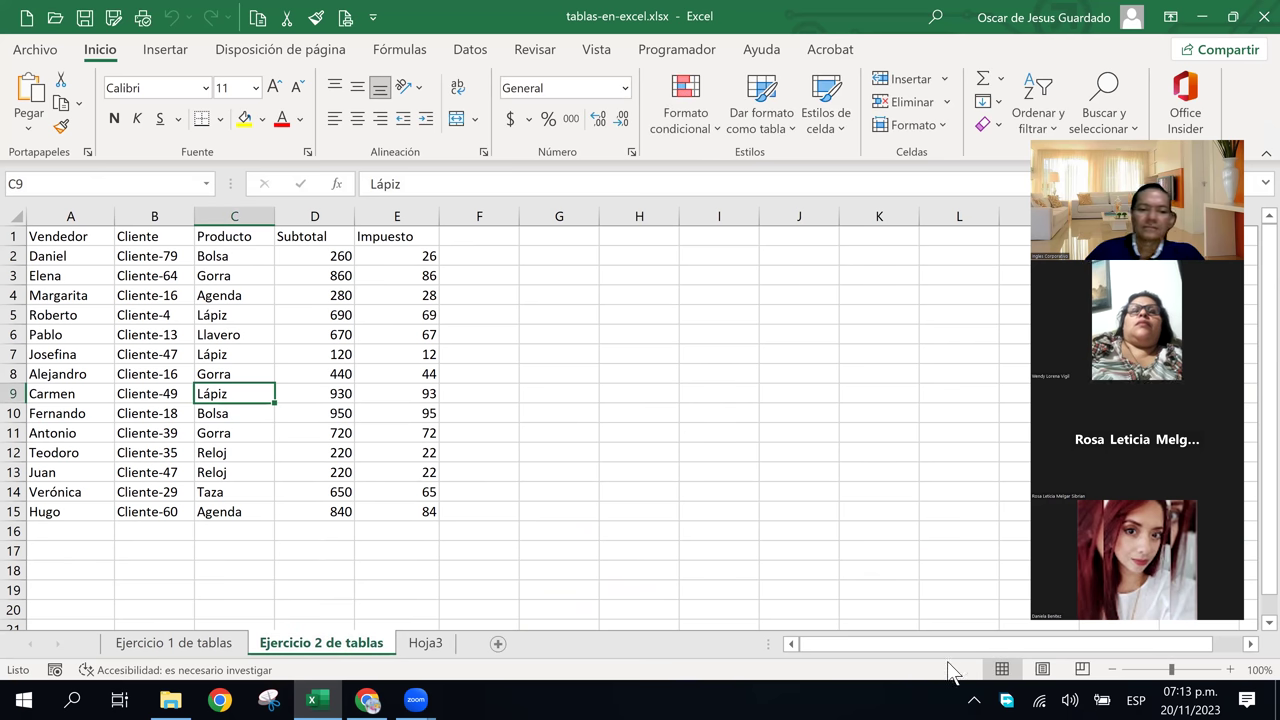
- Rename Hoja3 to 'Ejercicio 3' and go back to the Ejercicio 1 de tablas sheet
{"action": "double_click", "coordinate": [428, 648]}
{"action": "type", "text": "Ejerci"}
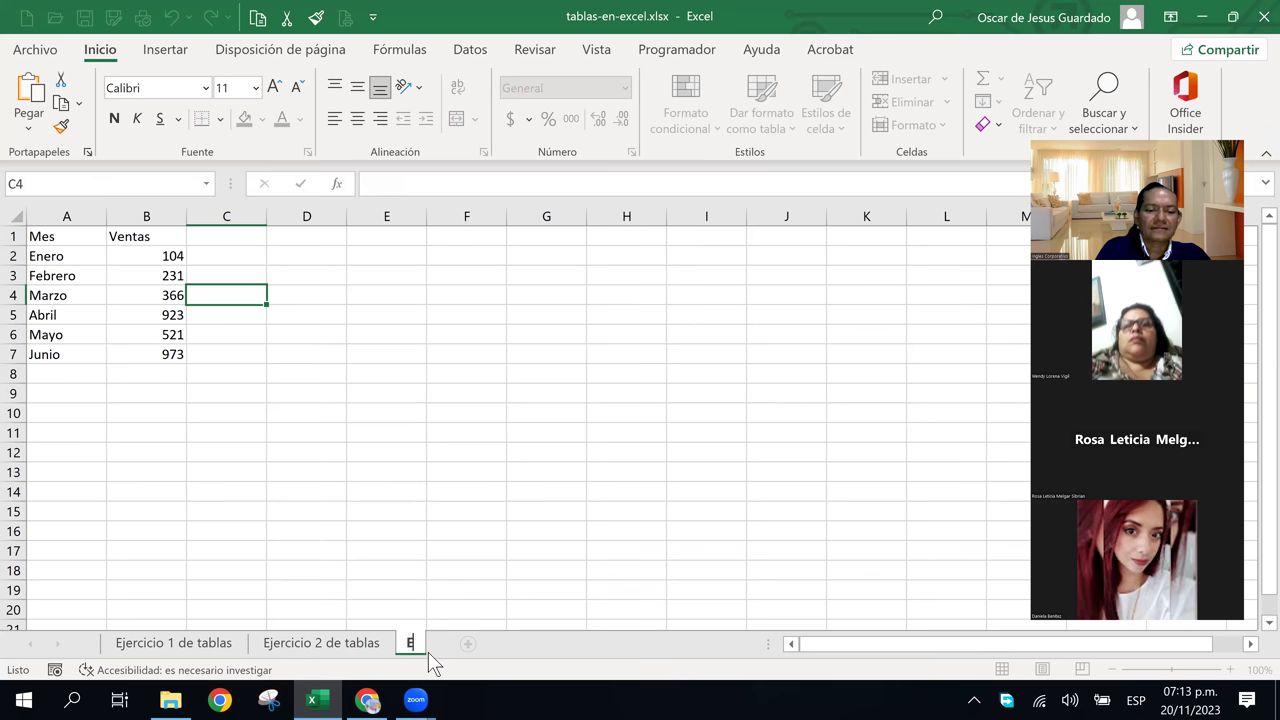
{"action": "type", "text": "cio "}
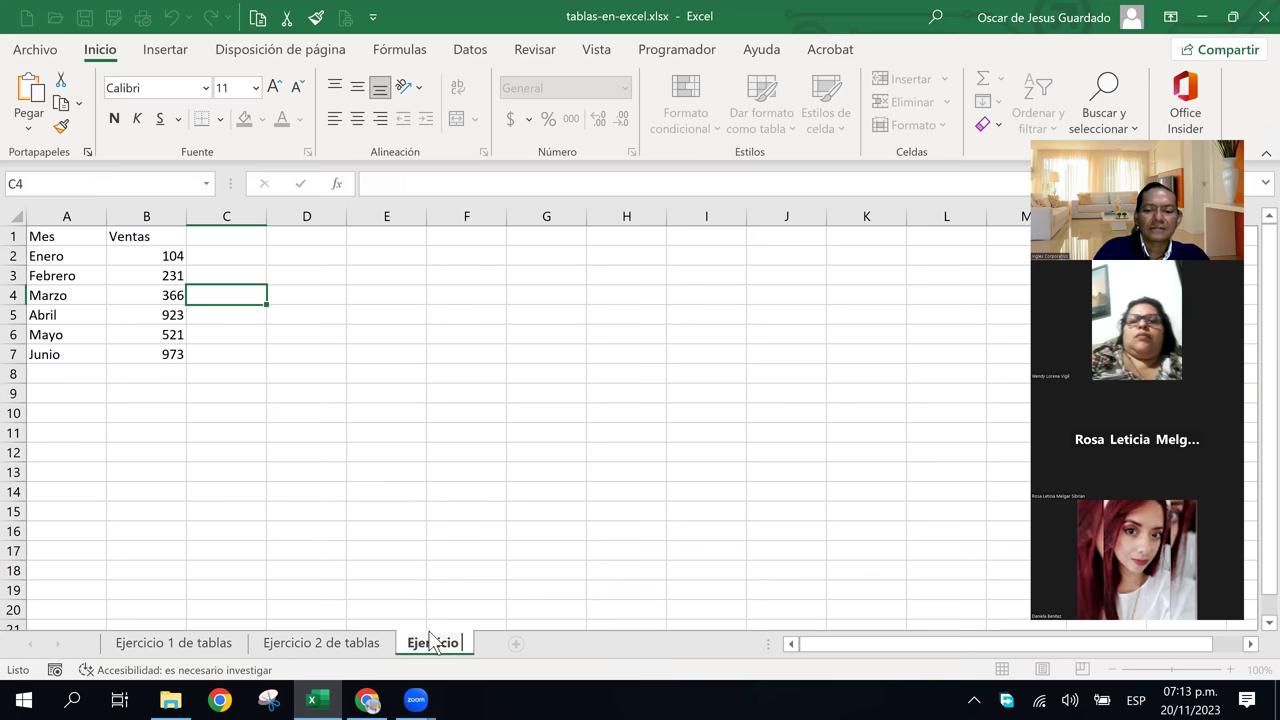
{"action": "type", "text": "3"}
{"action": "key", "text": "Return"}
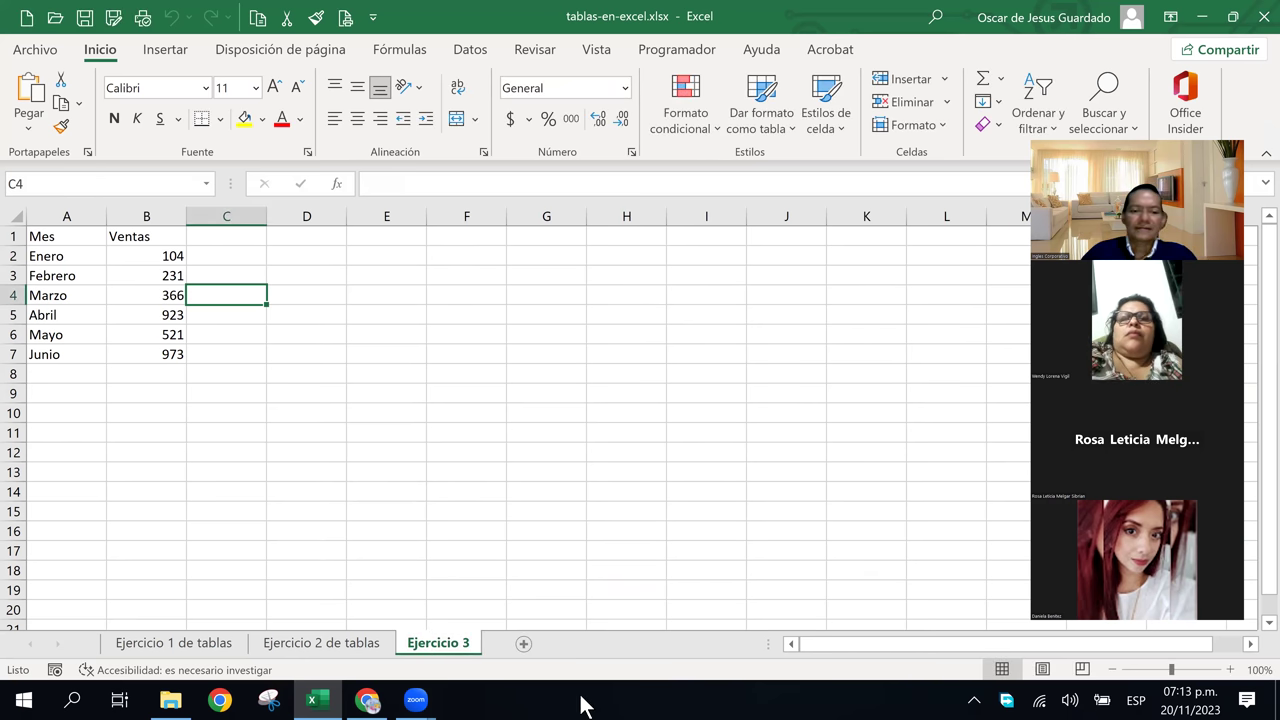
{"action": "left_click", "coordinate": [172, 643]}
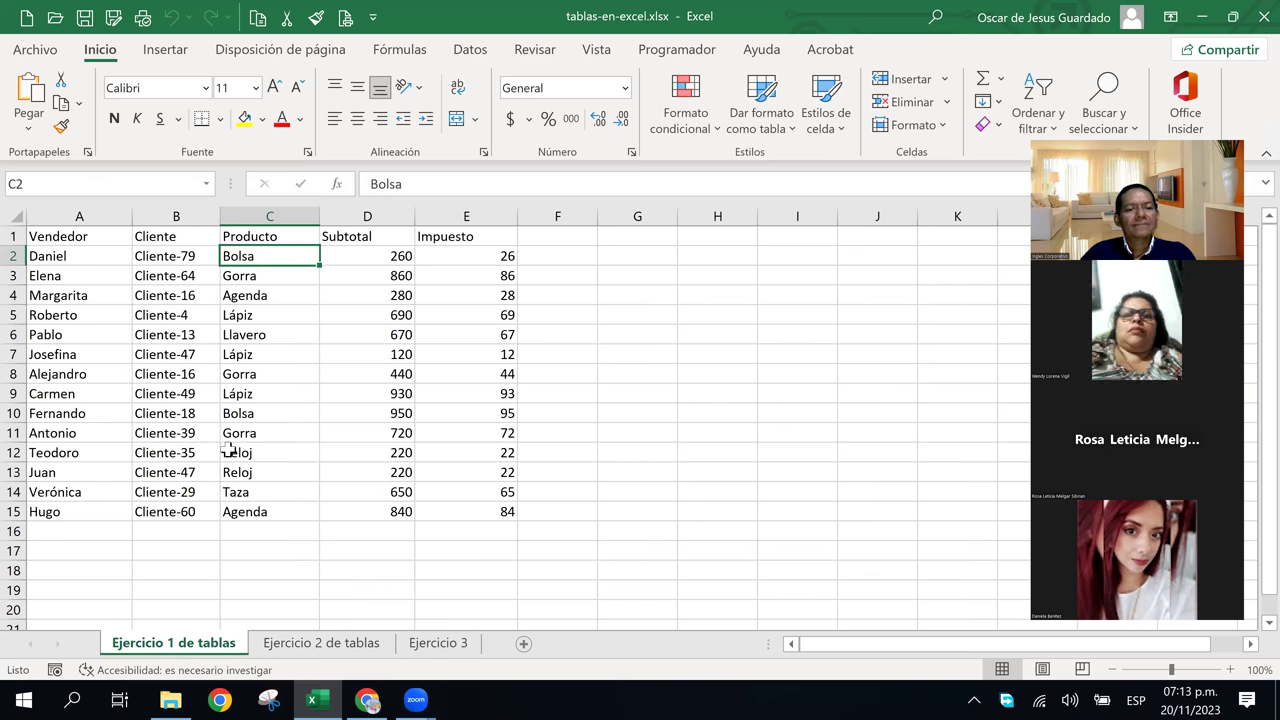
- Check the Vendedor header in A1 and the tax formula in E6, then return to the course page
{"action": "left_click", "coordinate": [170, 374]}
{"action": "left_click", "coordinate": [80, 234]}
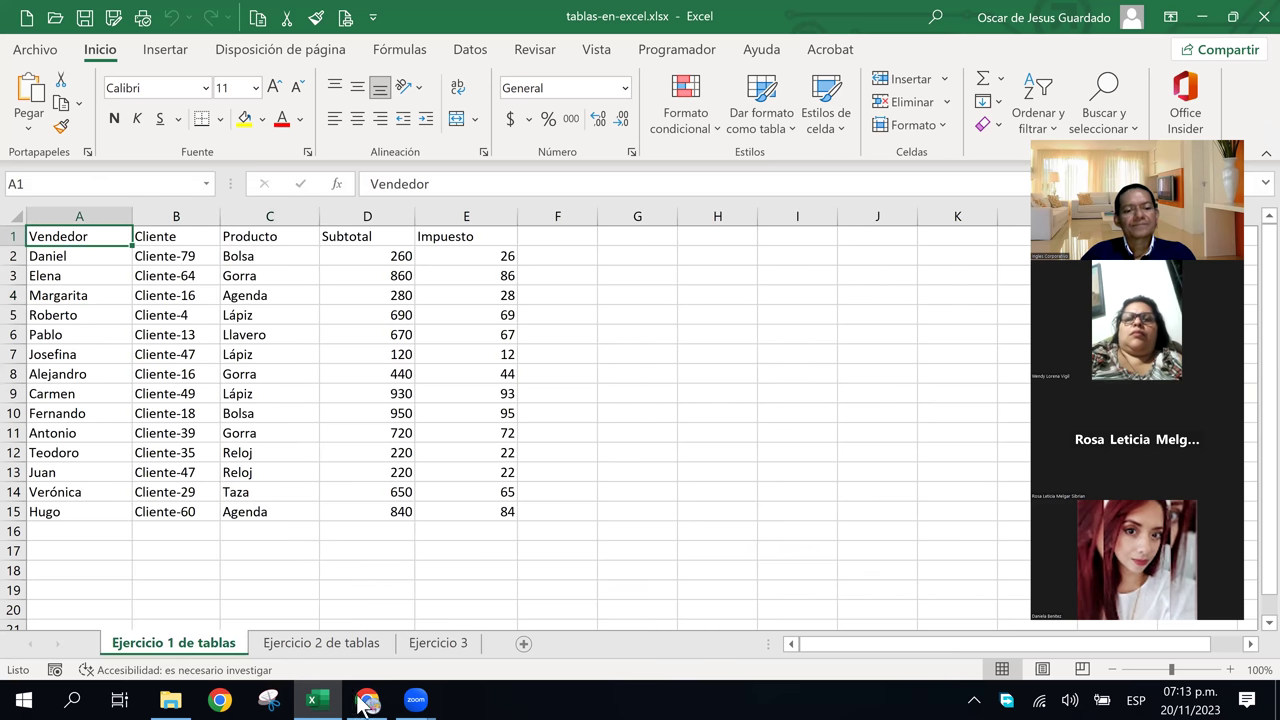
{"action": "left_click", "coordinate": [451, 337]}
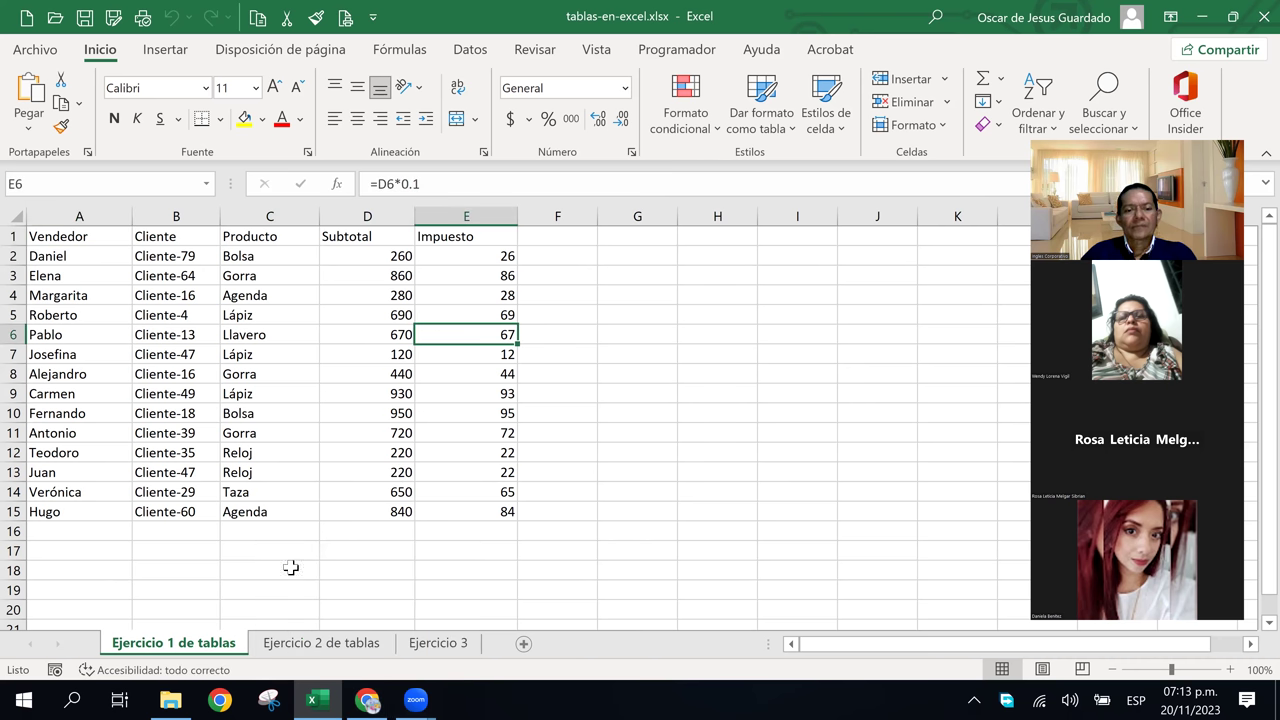
{"action": "left_click", "coordinate": [368, 702]}
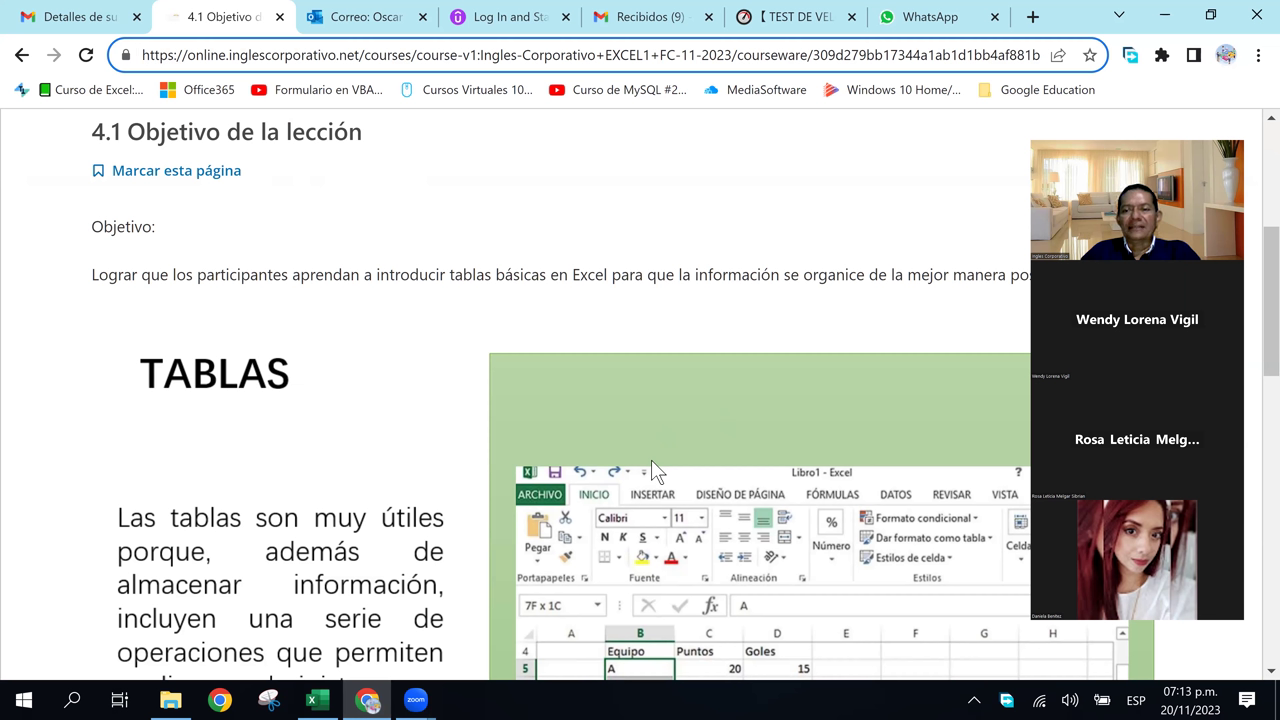
- Scroll the lesson past the TABLAS slide to the CREAR UNA TABLA section and its Crear tabla dialog
{"action": "left_click", "coordinate": [364, 275]}
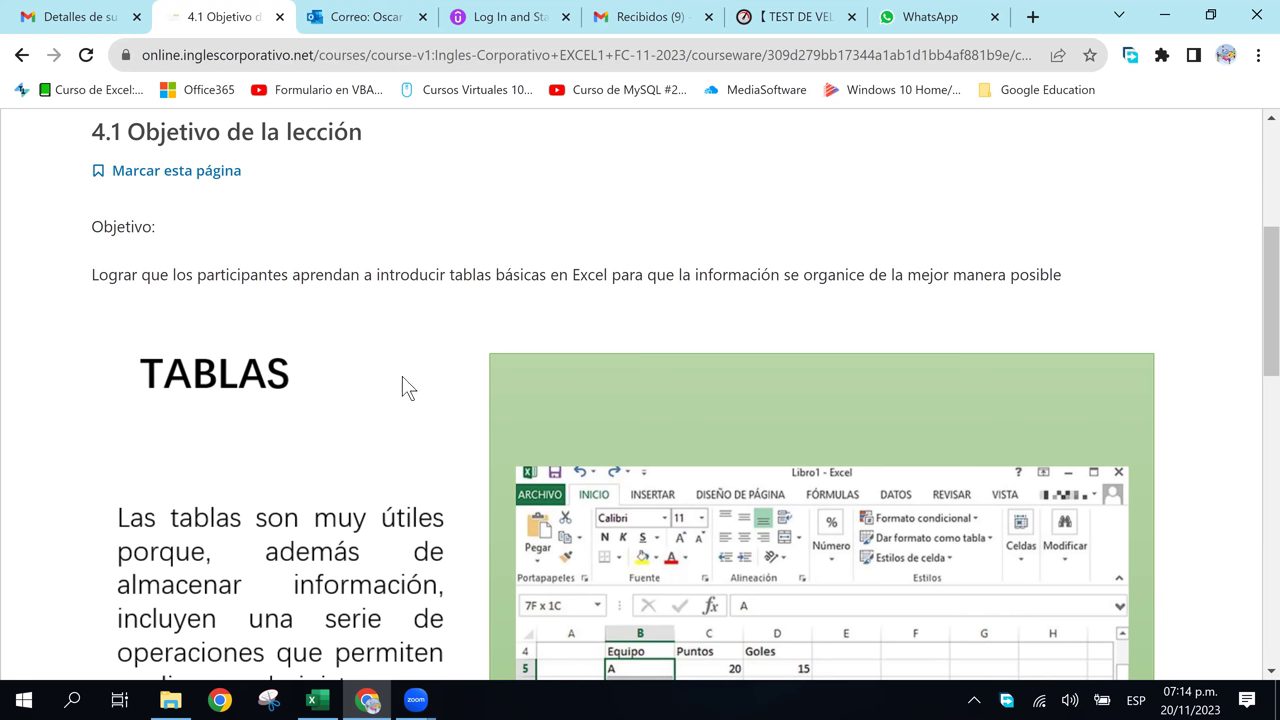
{"action": "scroll", "coordinate": [405, 388], "scroll_direction": "down", "scroll_amount": 2}
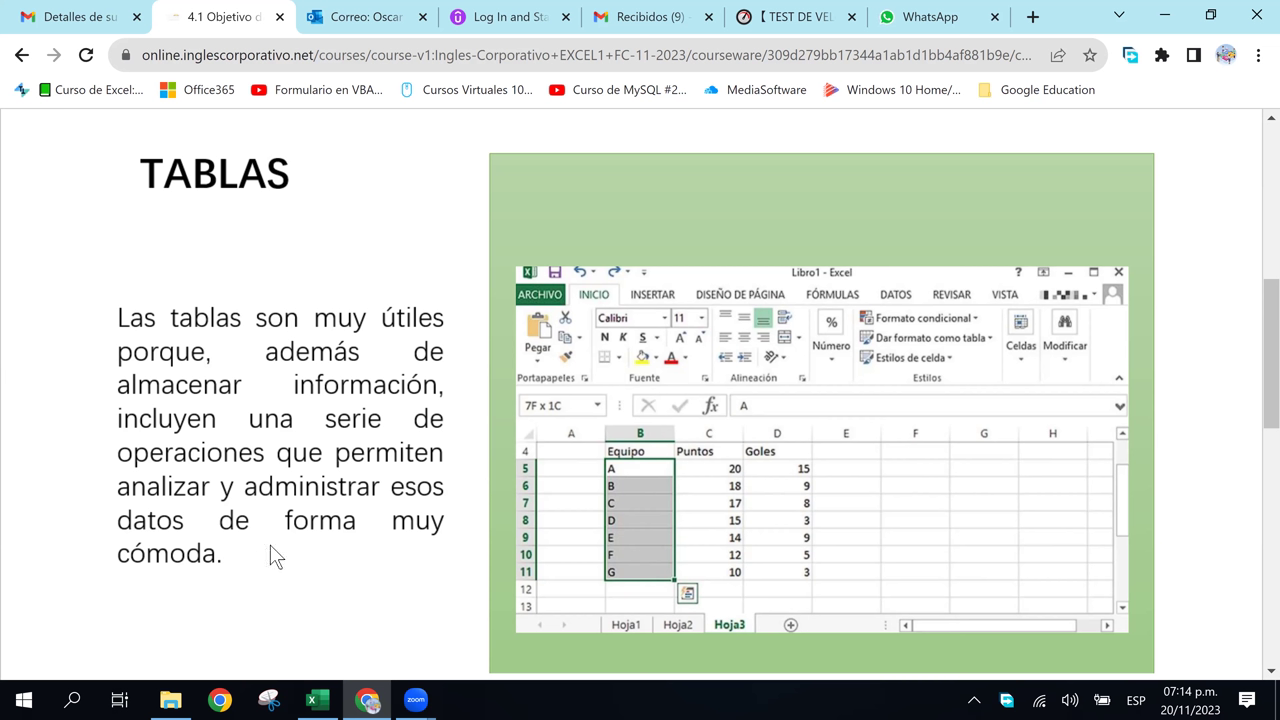
{"action": "scroll", "coordinate": [303, 410], "scroll_direction": "down", "scroll_amount": 1}
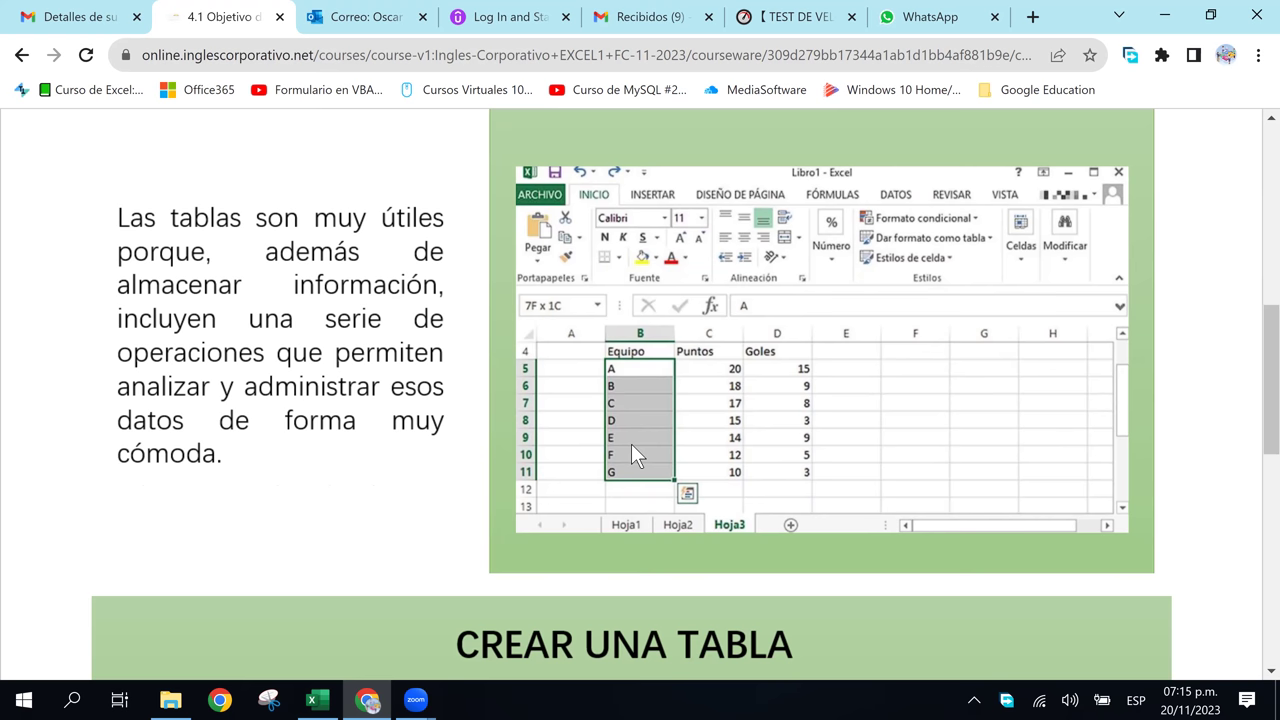
{"action": "scroll", "coordinate": [632, 448], "scroll_direction": "down", "scroll_amount": 4}
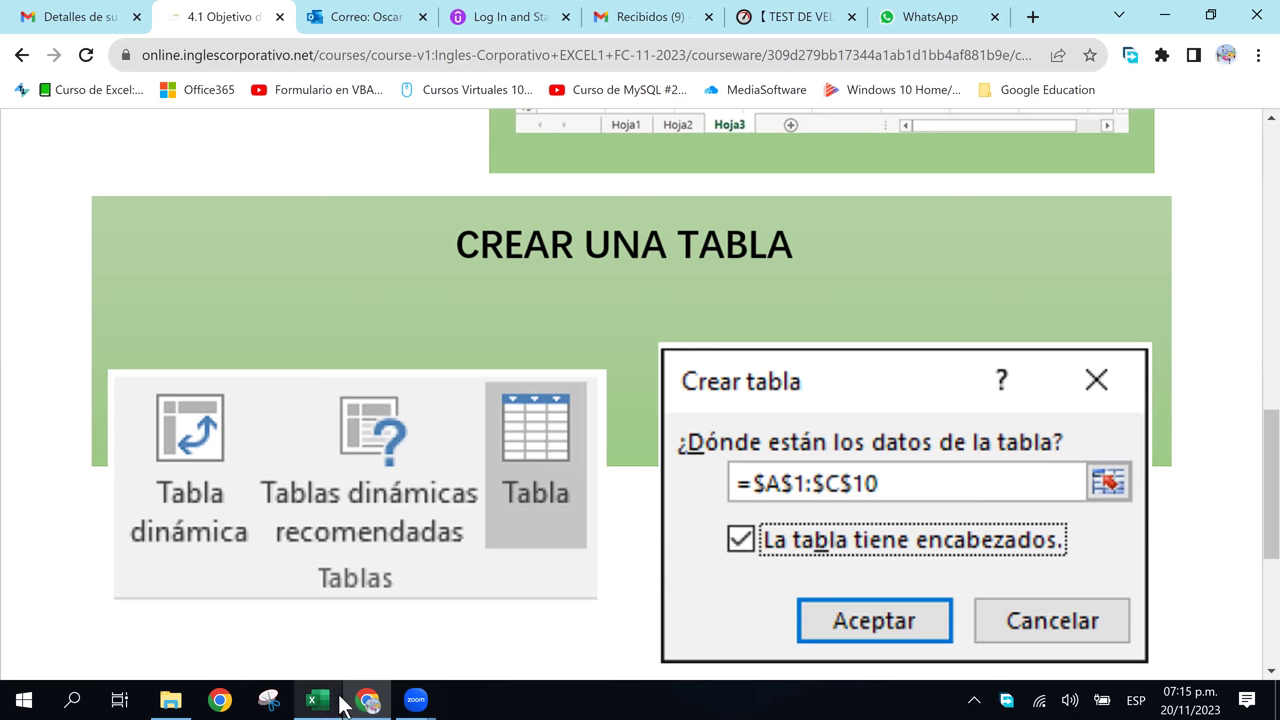
{"action": "mouse_move", "coordinate": [340, 700]}
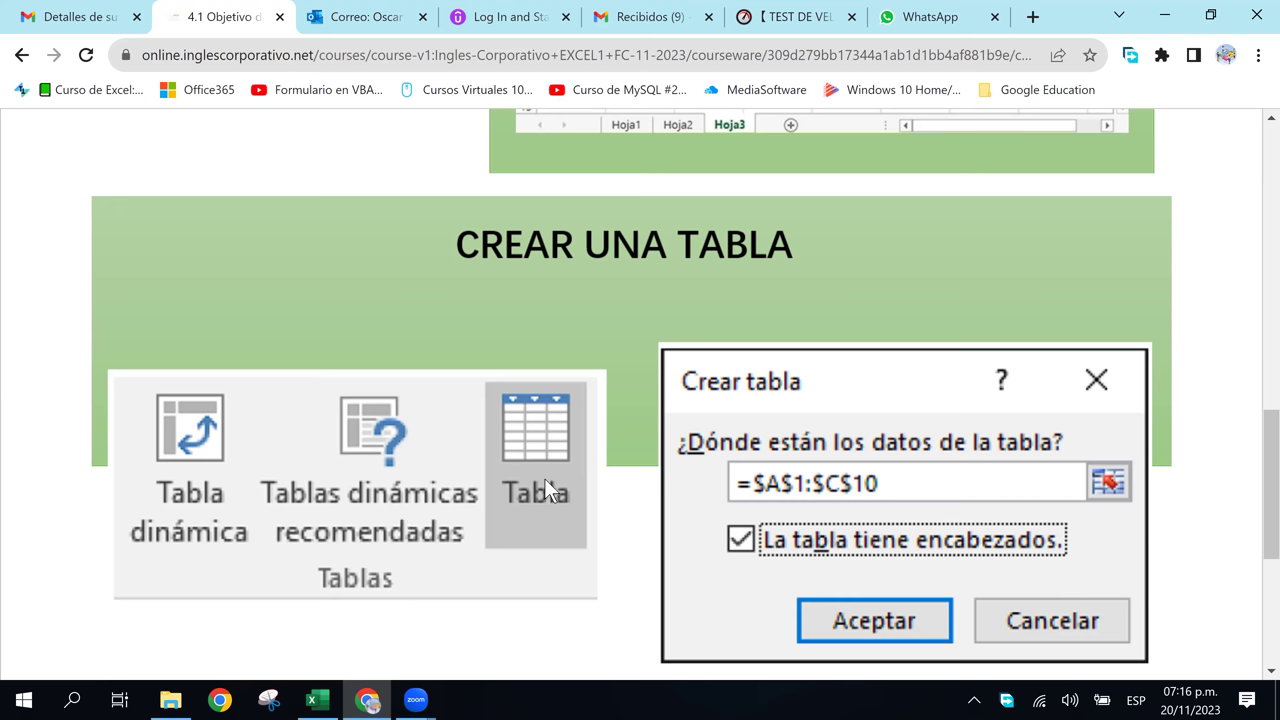
{"action": "scroll", "coordinate": [568, 466], "scroll_direction": "down", "scroll_amount": 4}
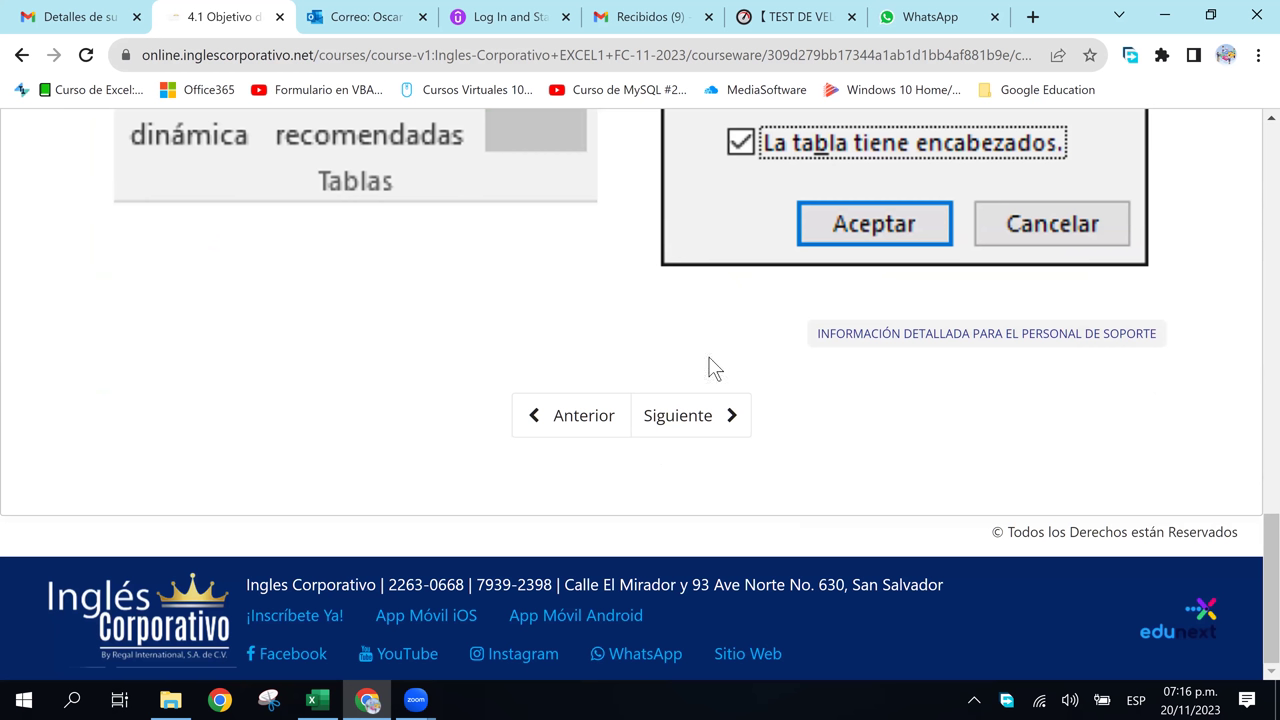
{"action": "scroll", "coordinate": [567, 378], "scroll_direction": "up", "scroll_amount": 14}
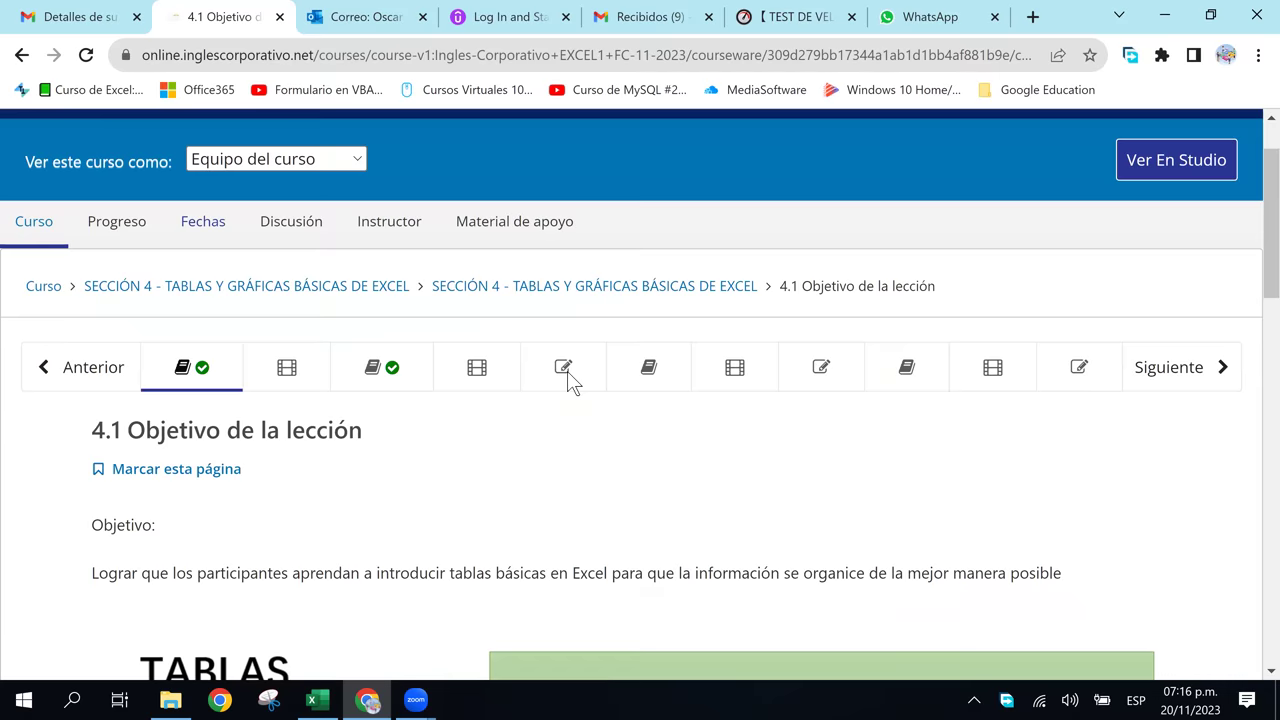
{"action": "scroll", "coordinate": [567, 371], "scroll_direction": "down", "scroll_amount": 4}
{"action": "scroll", "coordinate": [567, 371], "scroll_direction": "down", "scroll_amount": 6}
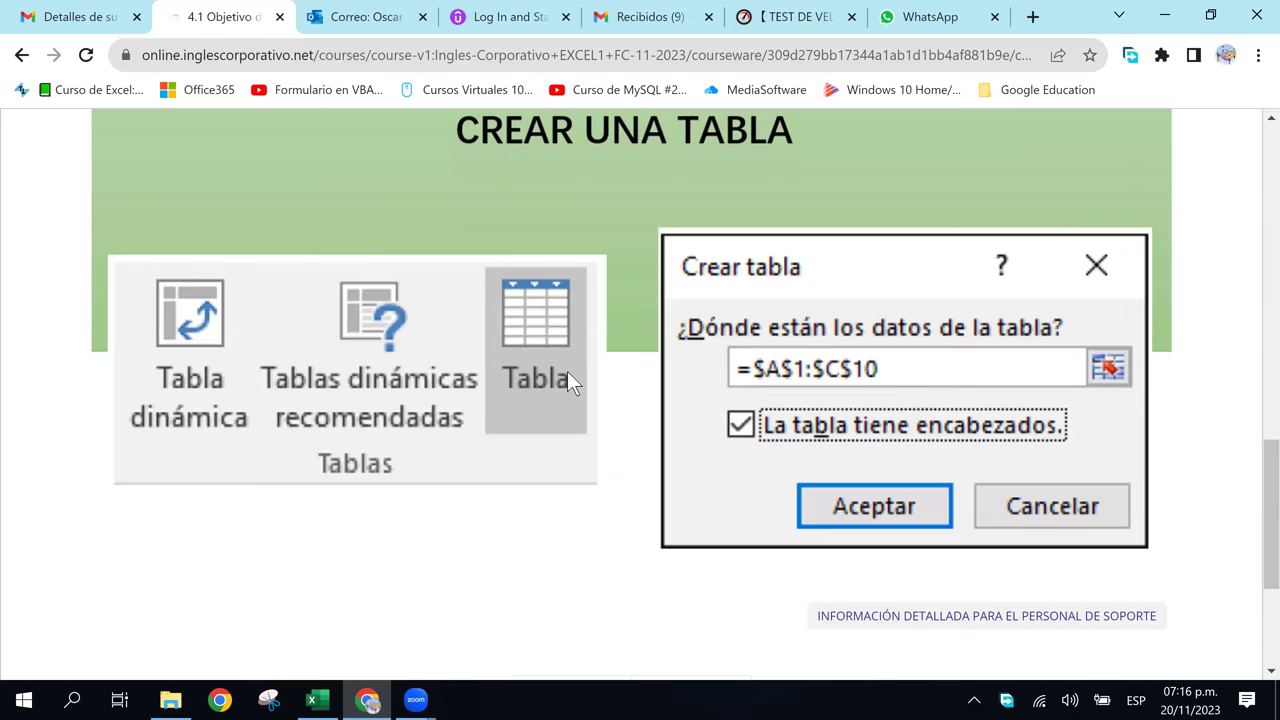
{"action": "scroll", "coordinate": [567, 373], "scroll_direction": "up", "scroll_amount": 5}
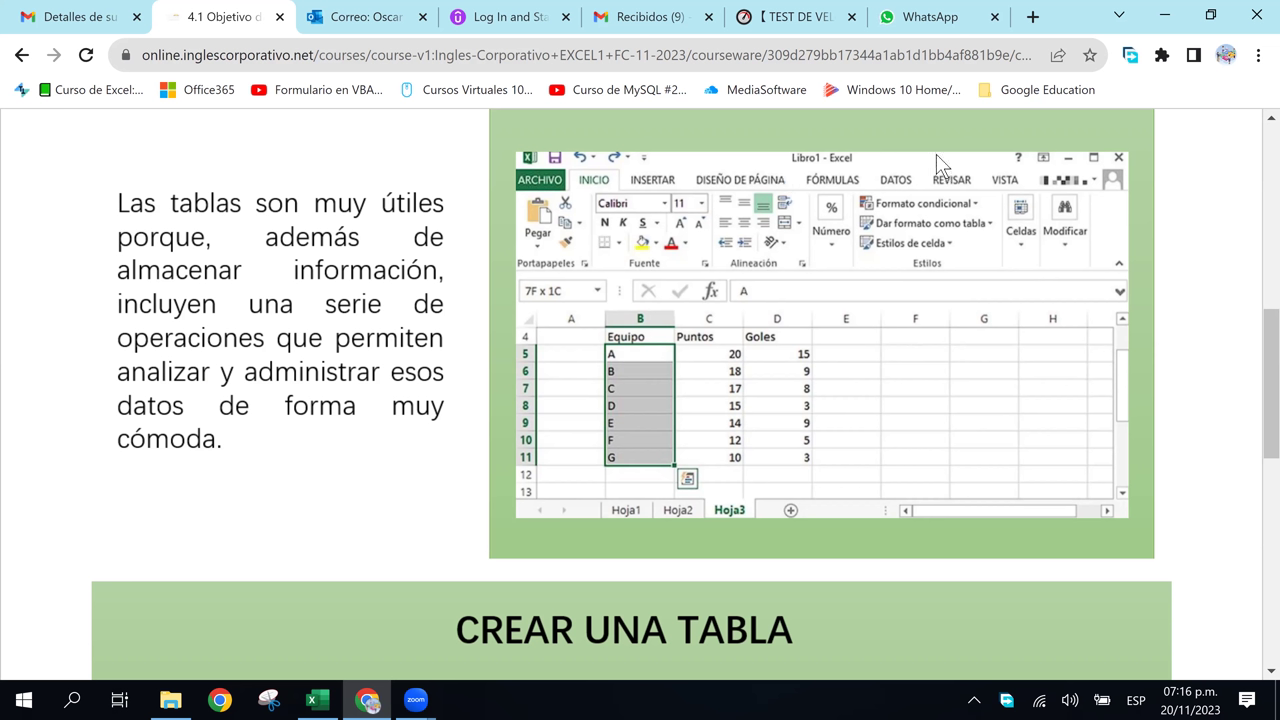
- Bring the sales workbook back in front and select the Vendedor header cell A1
{"action": "left_click", "coordinate": [318, 700]}
{"action": "left_click", "coordinate": [180, 292]}
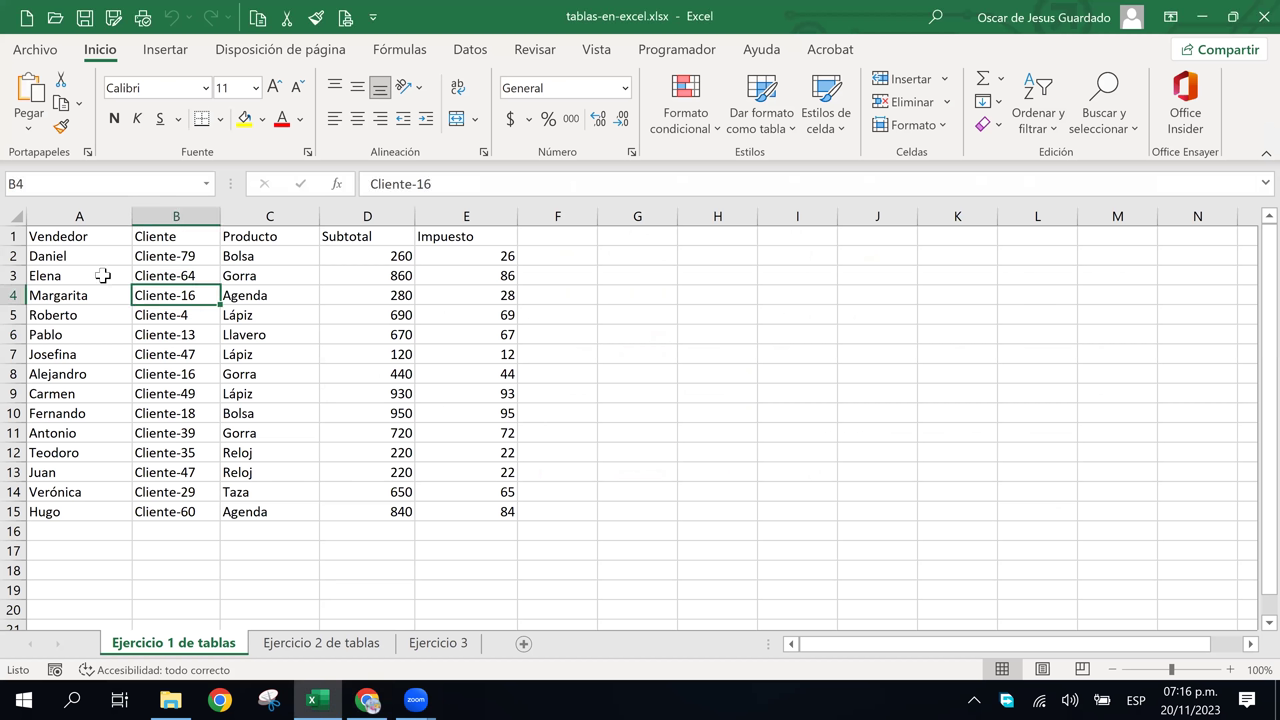
{"action": "left_click", "coordinate": [100, 274]}
{"action": "left_click", "coordinate": [80, 237]}
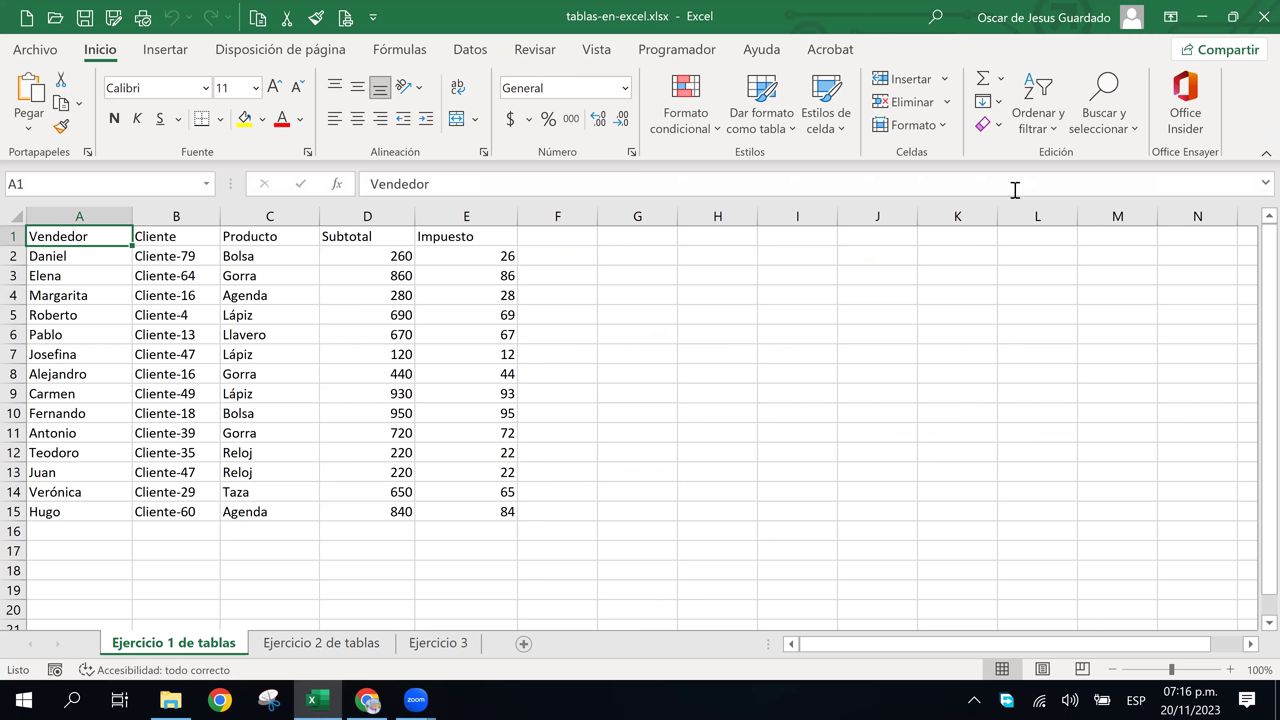
- Restore the Excel window and stretch it to the screen's left and right edges
{"action": "left_click", "coordinate": [1233, 17]}
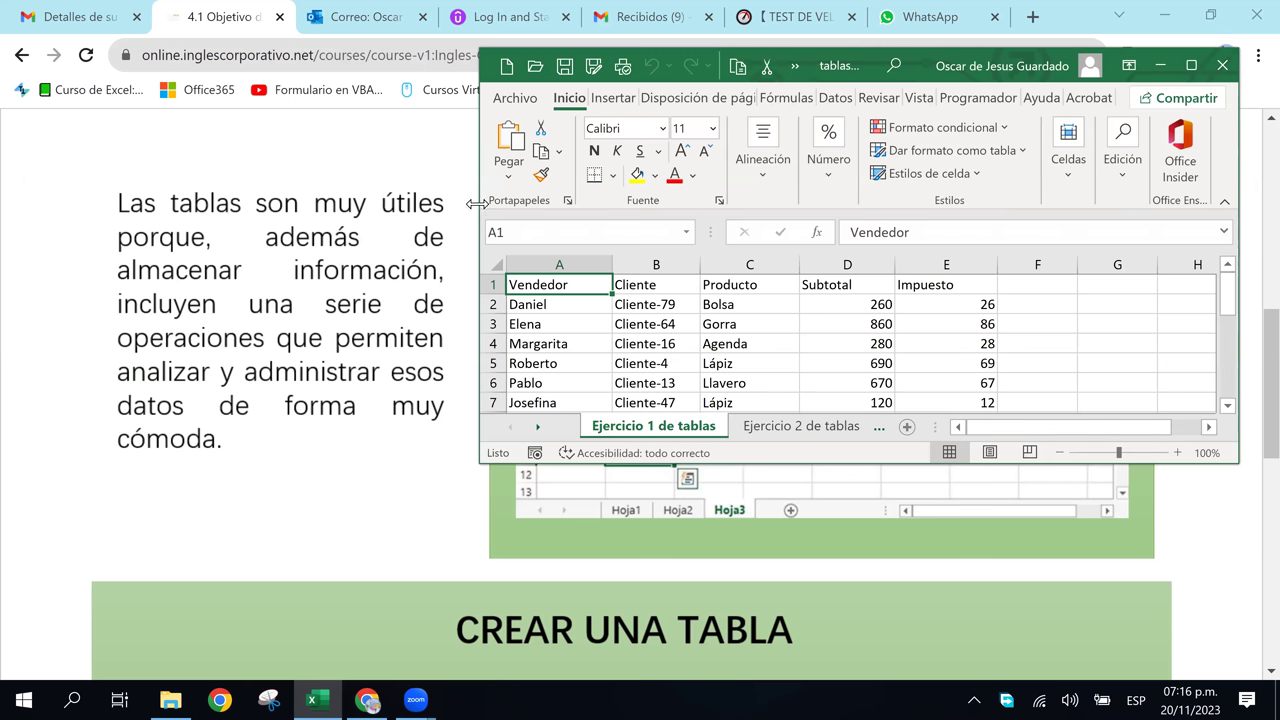
{"action": "left_click_drag", "start_coordinate": [477, 203], "coordinate": [116, 206]}
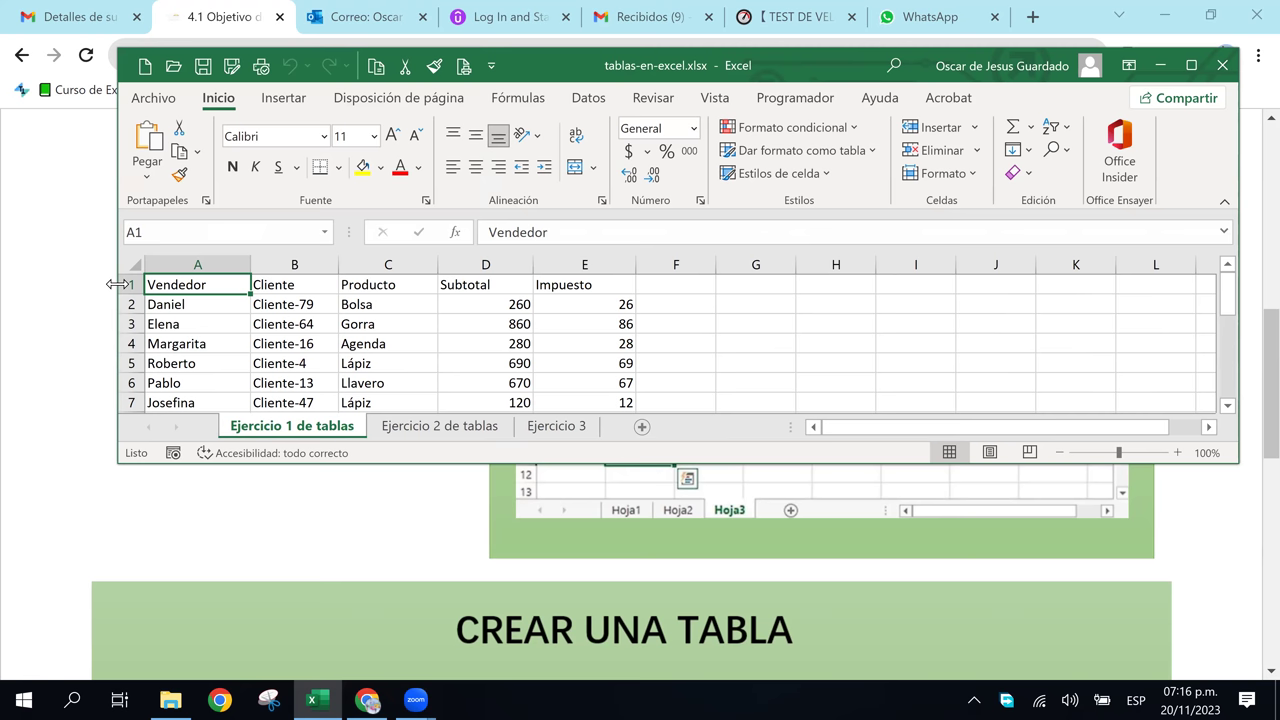
{"action": "left_click_drag", "start_coordinate": [117, 284], "coordinate": [2, 284]}
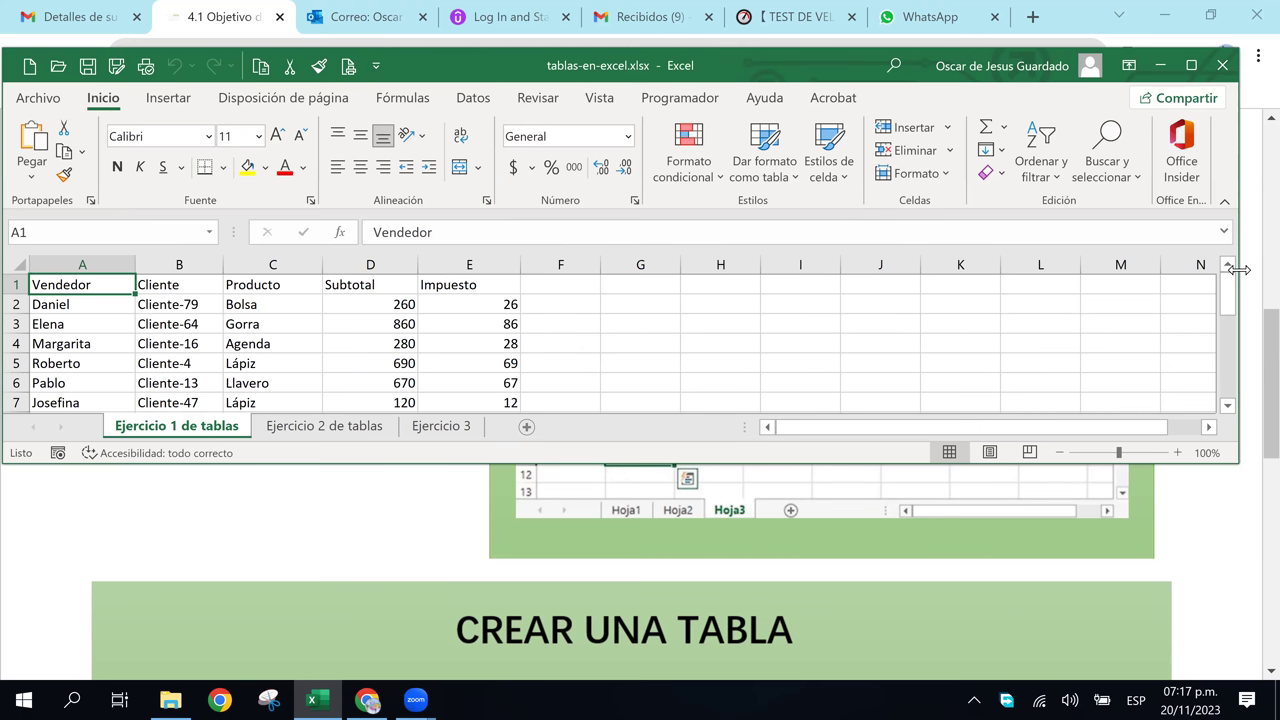
{"action": "left_click_drag", "start_coordinate": [1239, 269], "coordinate": [1276, 277]}
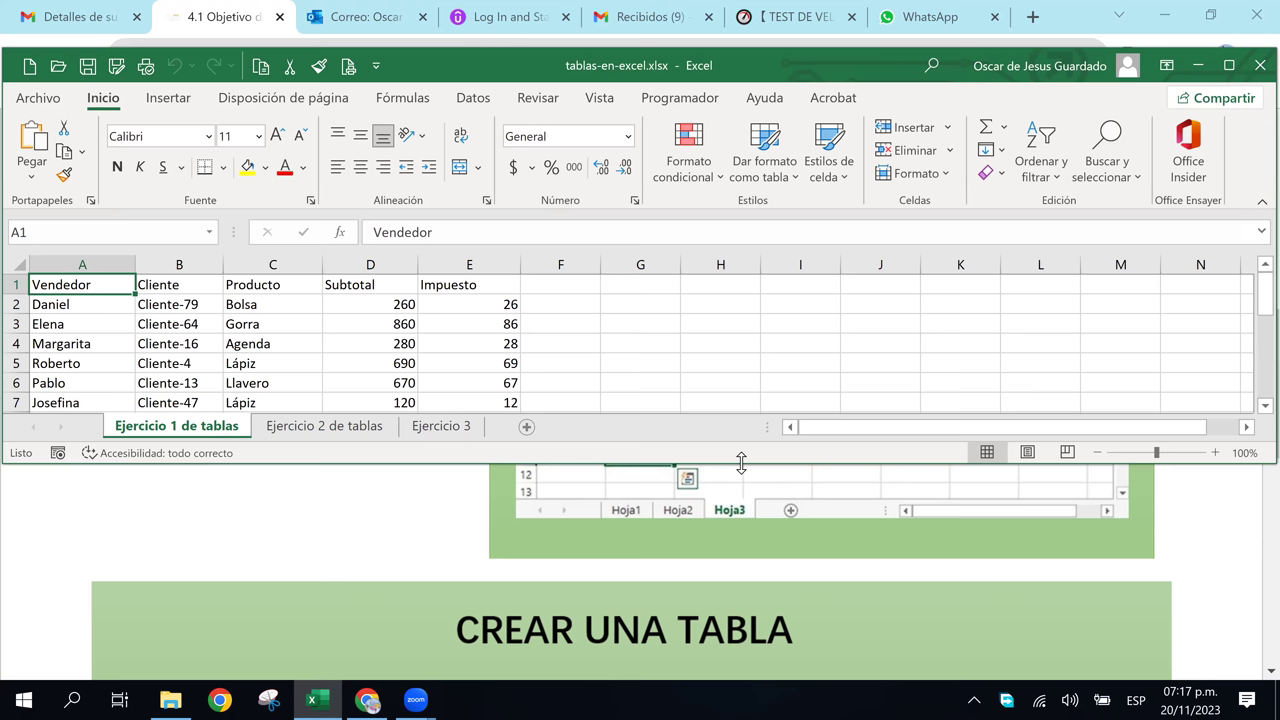
- Select the Vendedor header cell A1 and show the Insertar ribbon tab
{"action": "left_click", "coordinate": [465, 383]}
{"action": "left_click", "coordinate": [640, 383]}
{"action": "left_click", "coordinate": [370, 343]}
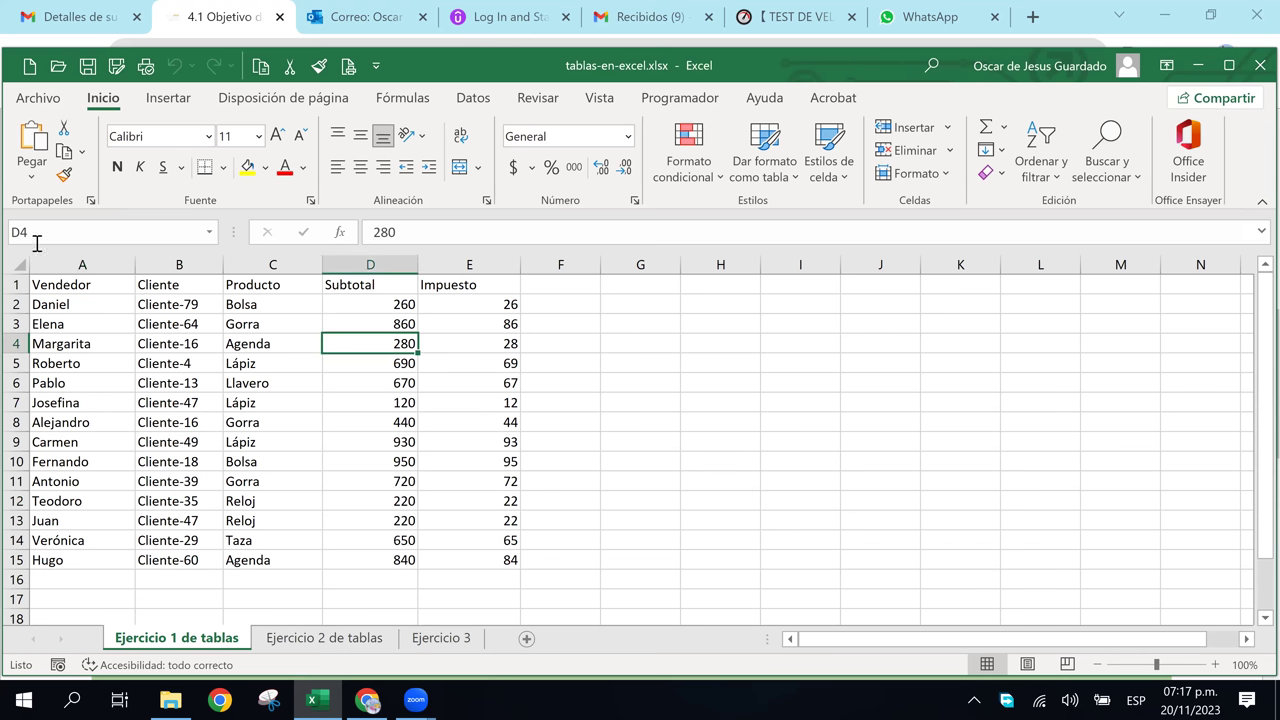
{"action": "left_click", "coordinate": [95, 291]}
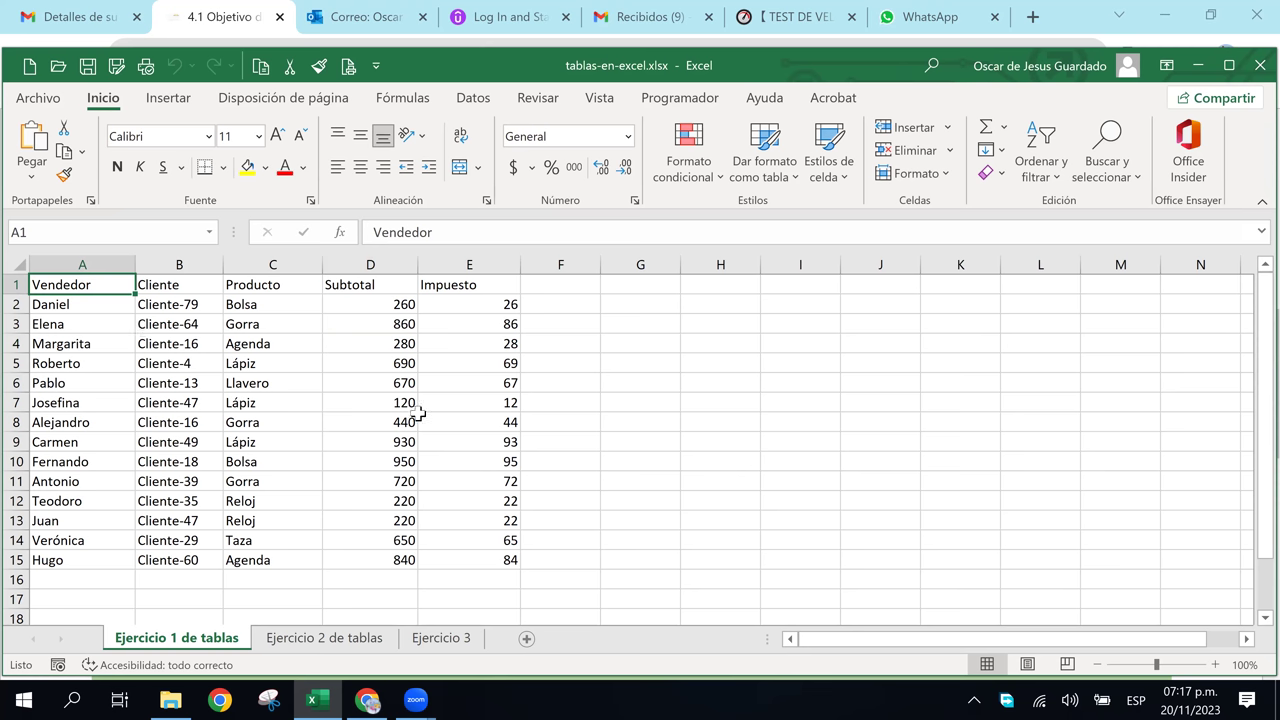
{"action": "mouse_move", "coordinate": [383, 703]}
{"action": "left_click", "coordinate": [116, 325]}
{"action": "left_click", "coordinate": [52, 285]}
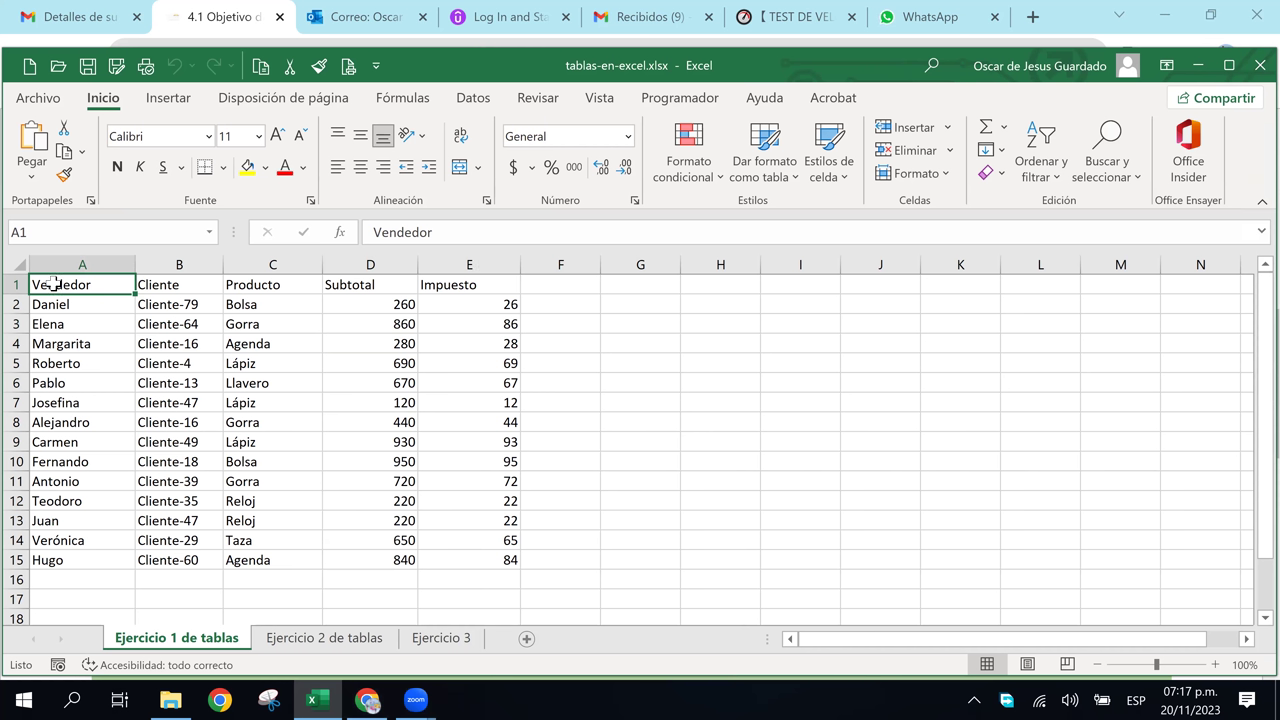
{"action": "left_click", "coordinate": [168, 98]}
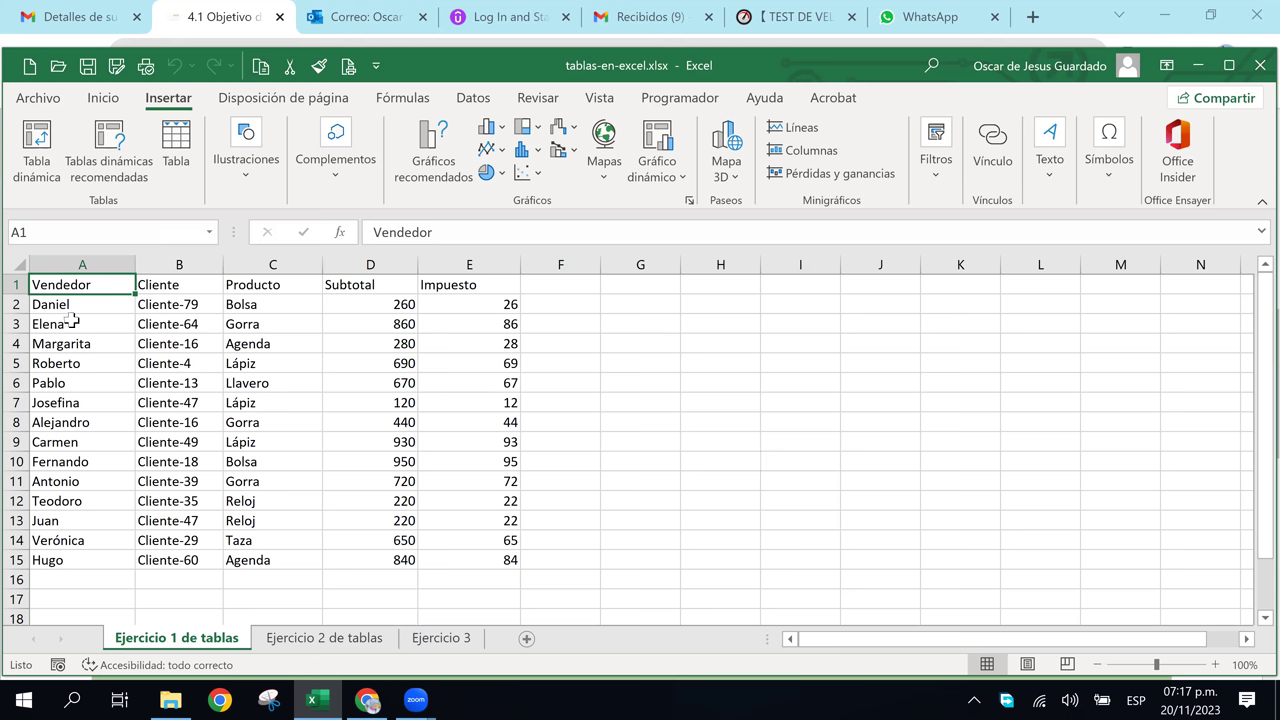
- Create a table from =$A$1:$E$15 with headers and deselect it to view the banded formatting
{"action": "left_click", "coordinate": [170, 160]}
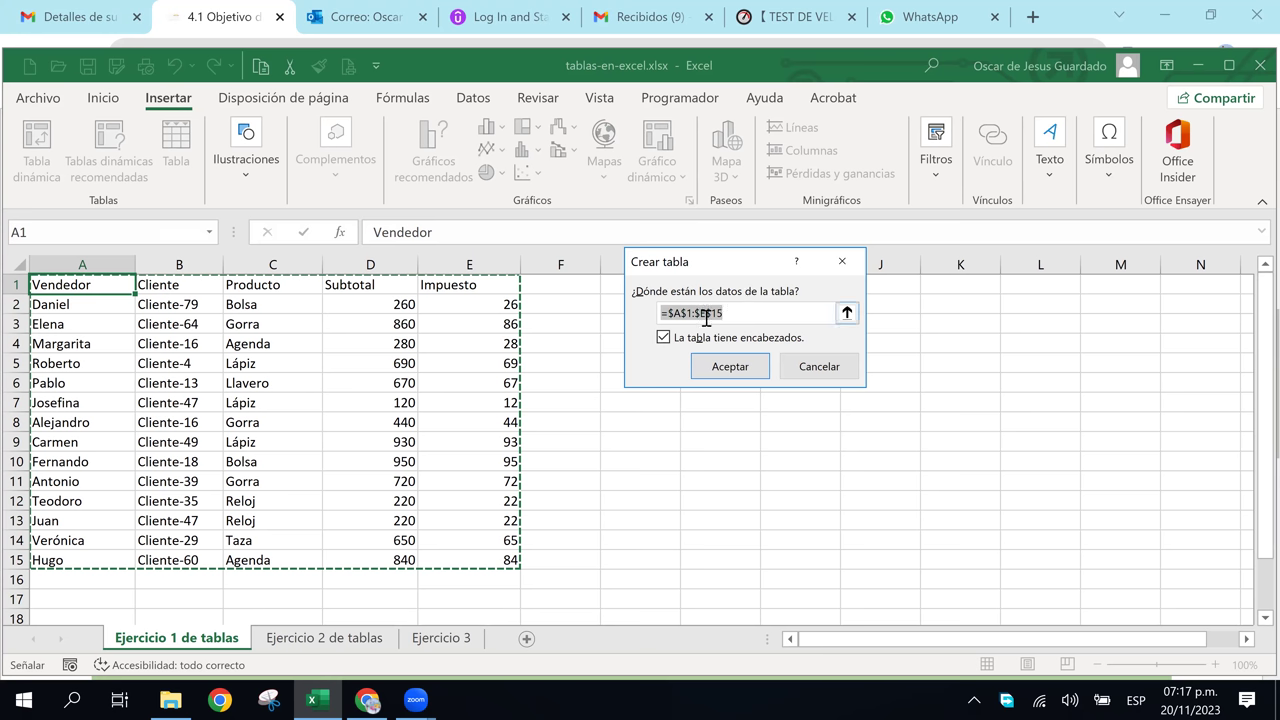
{"action": "left_click", "coordinate": [748, 319]}
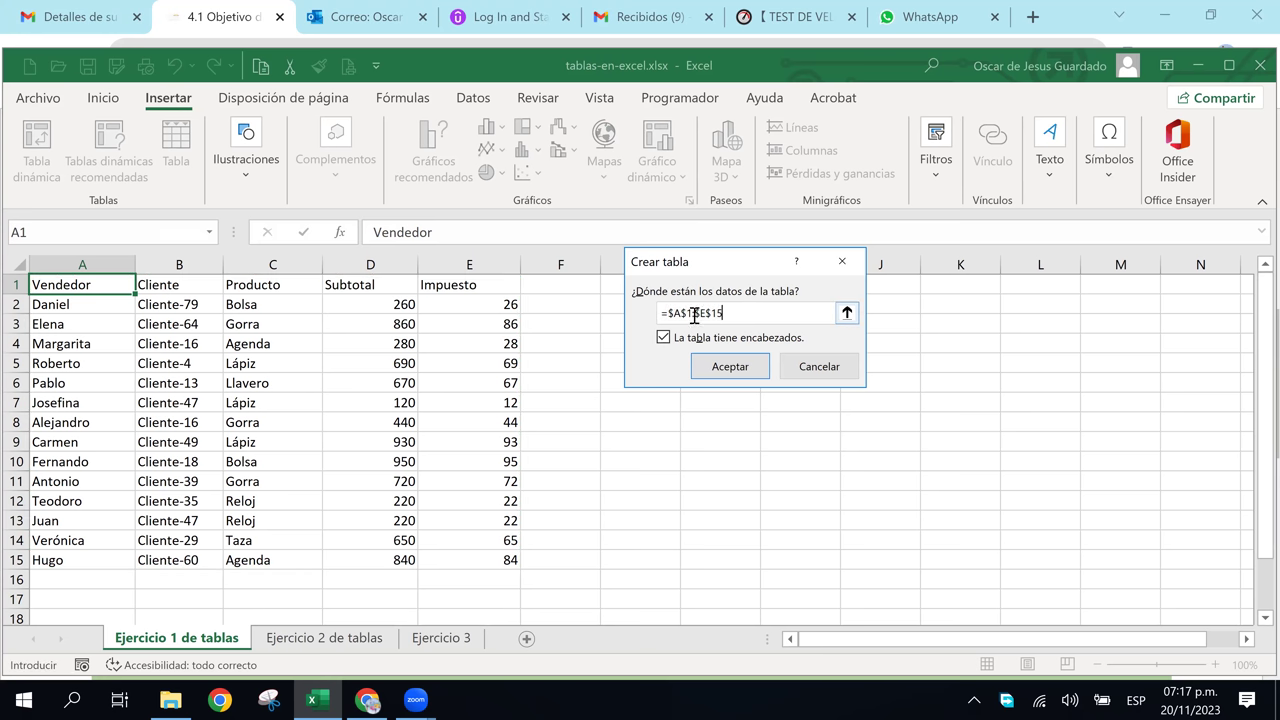
{"action": "left_click", "coordinate": [710, 316]}
{"action": "left_click", "coordinate": [847, 315]}
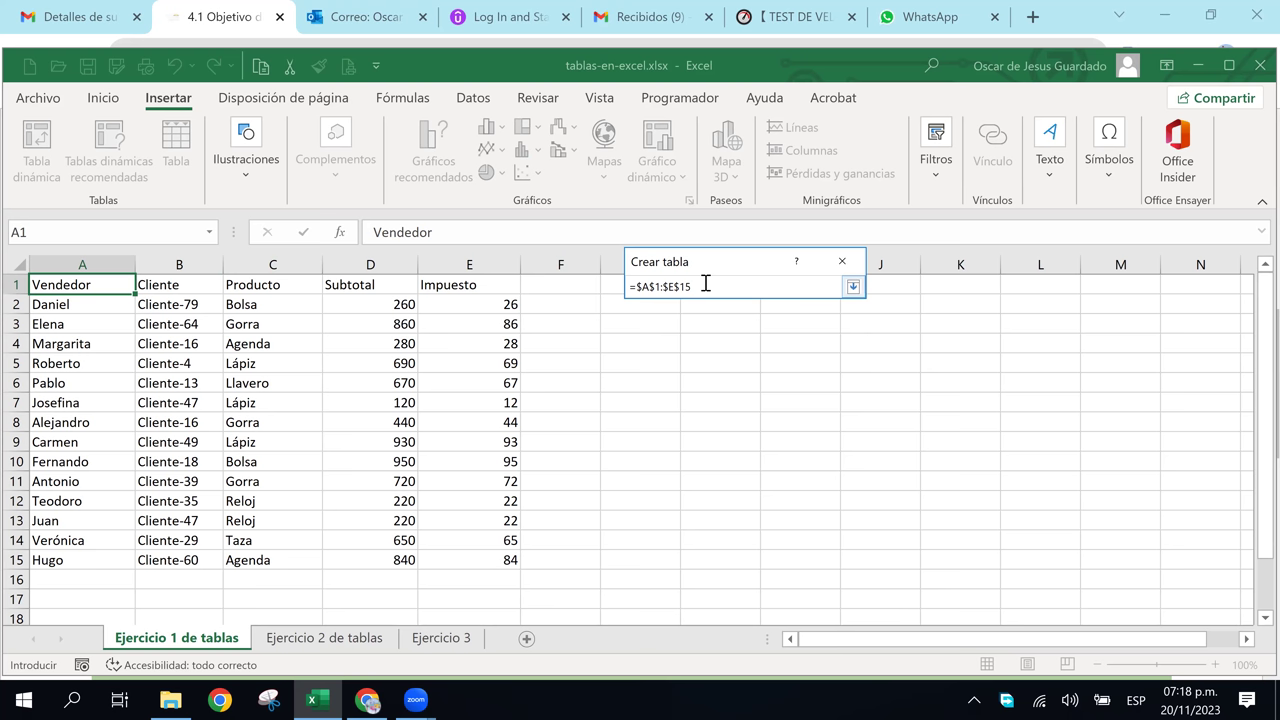
{"action": "left_click", "coordinate": [853, 286]}
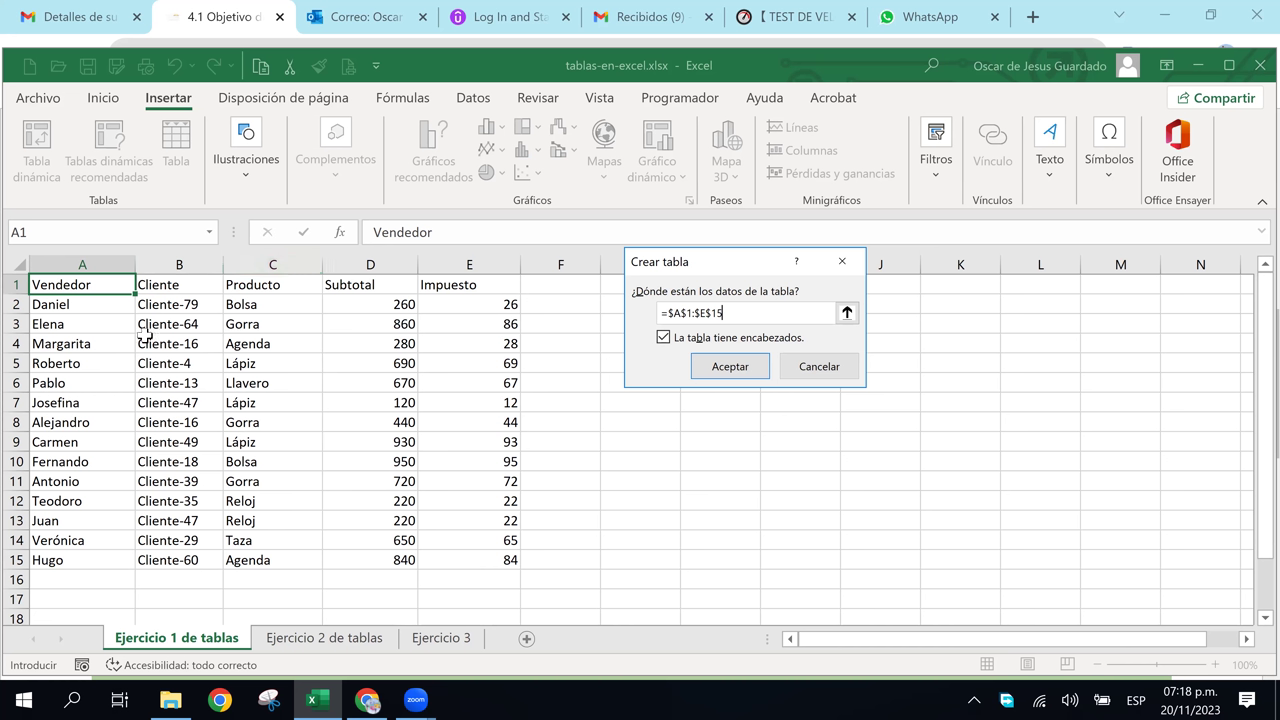
{"action": "left_click", "coordinate": [755, 368]}
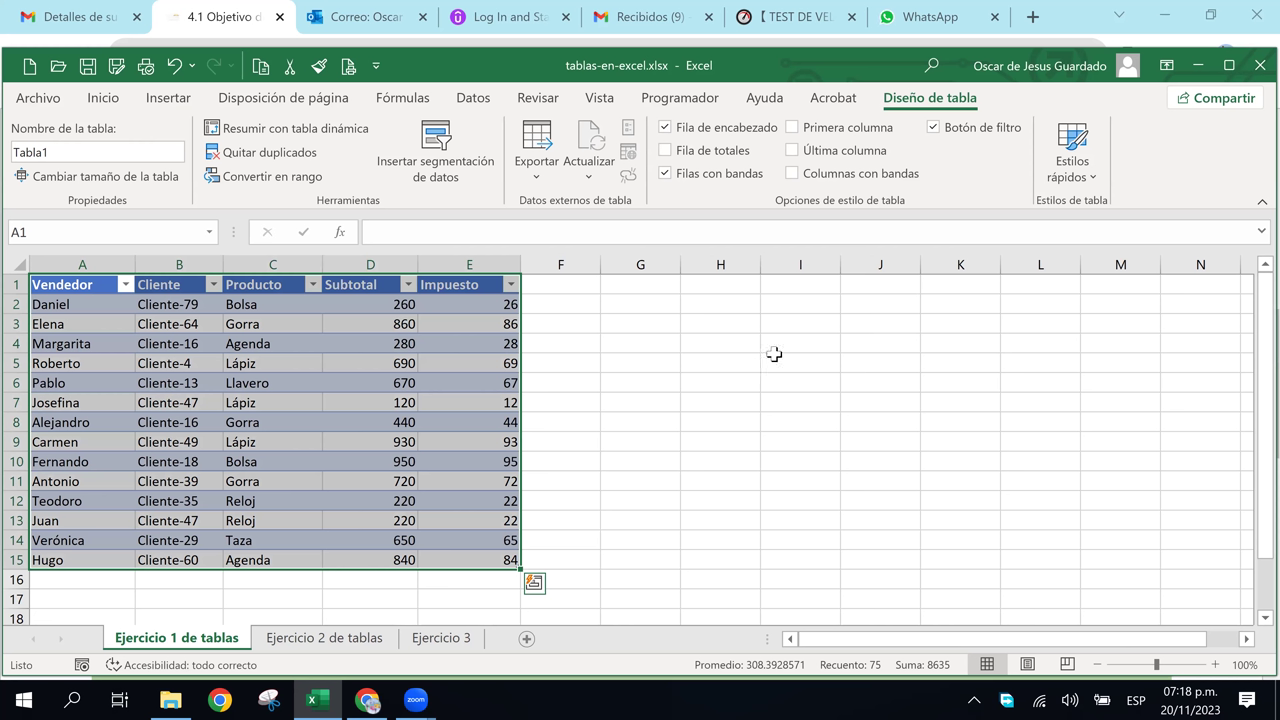
{"action": "left_click", "coordinate": [776, 360]}
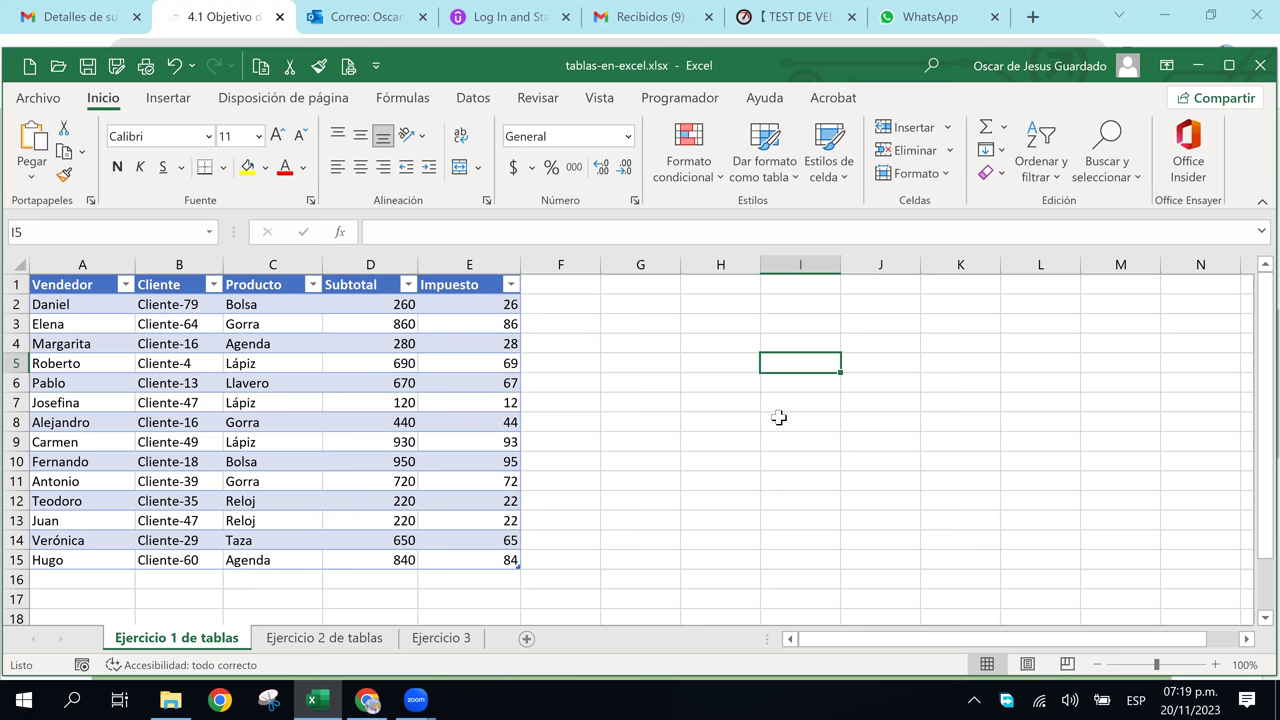
{"action": "left_click", "coordinate": [313, 285]}
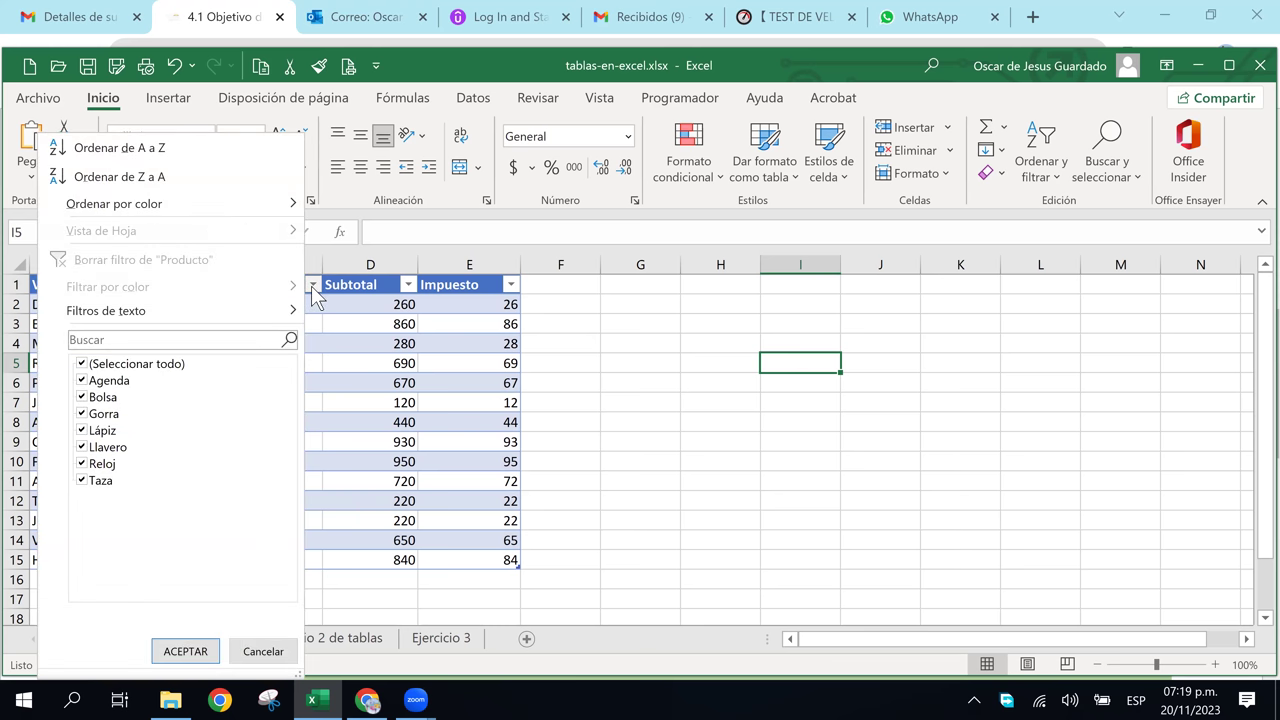
{"action": "left_click", "coordinate": [313, 285]}
{"action": "left_click", "coordinate": [408, 285]}
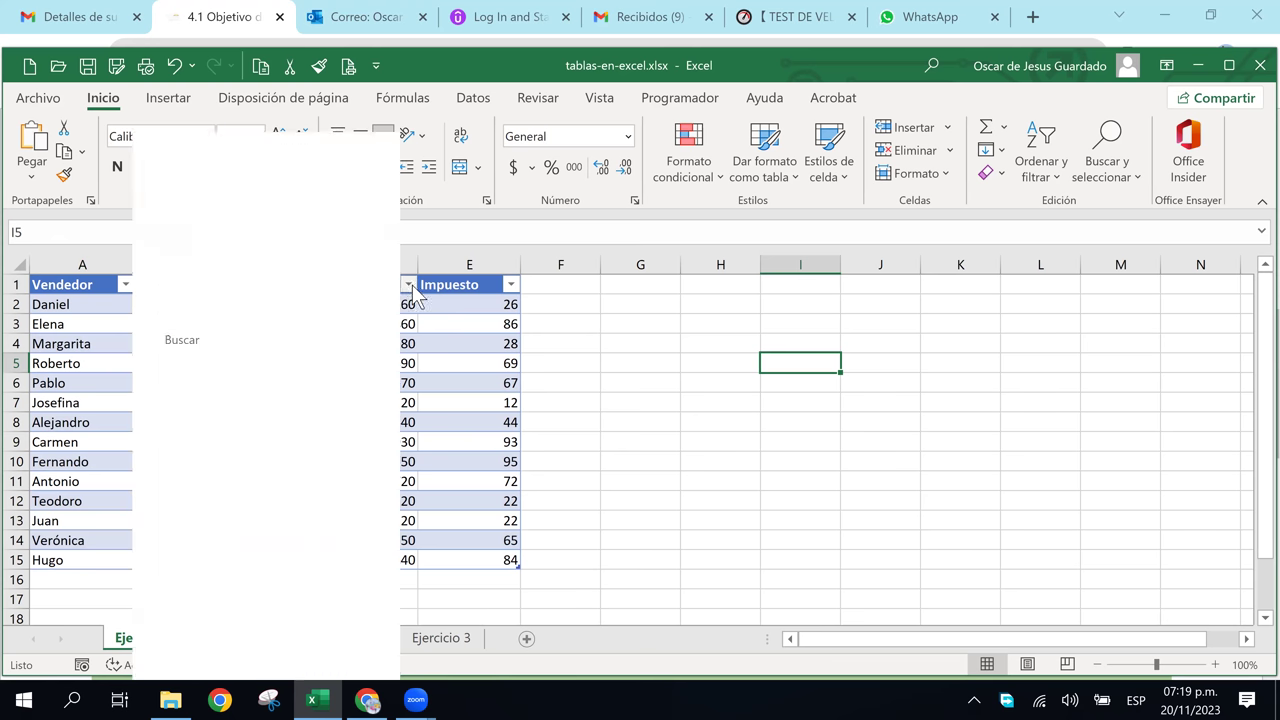
{"action": "left_click", "coordinate": [511, 284]}
{"action": "left_click", "coordinate": [511, 284]}
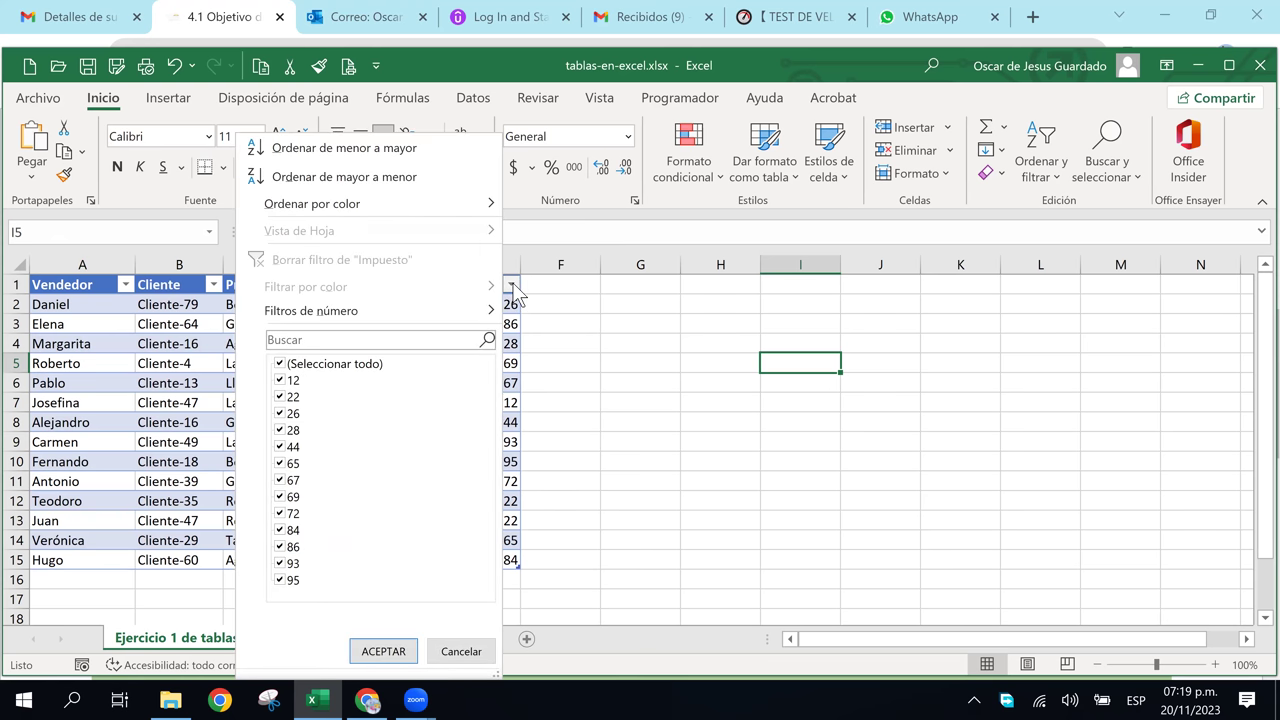
{"action": "left_click", "coordinate": [511, 284]}
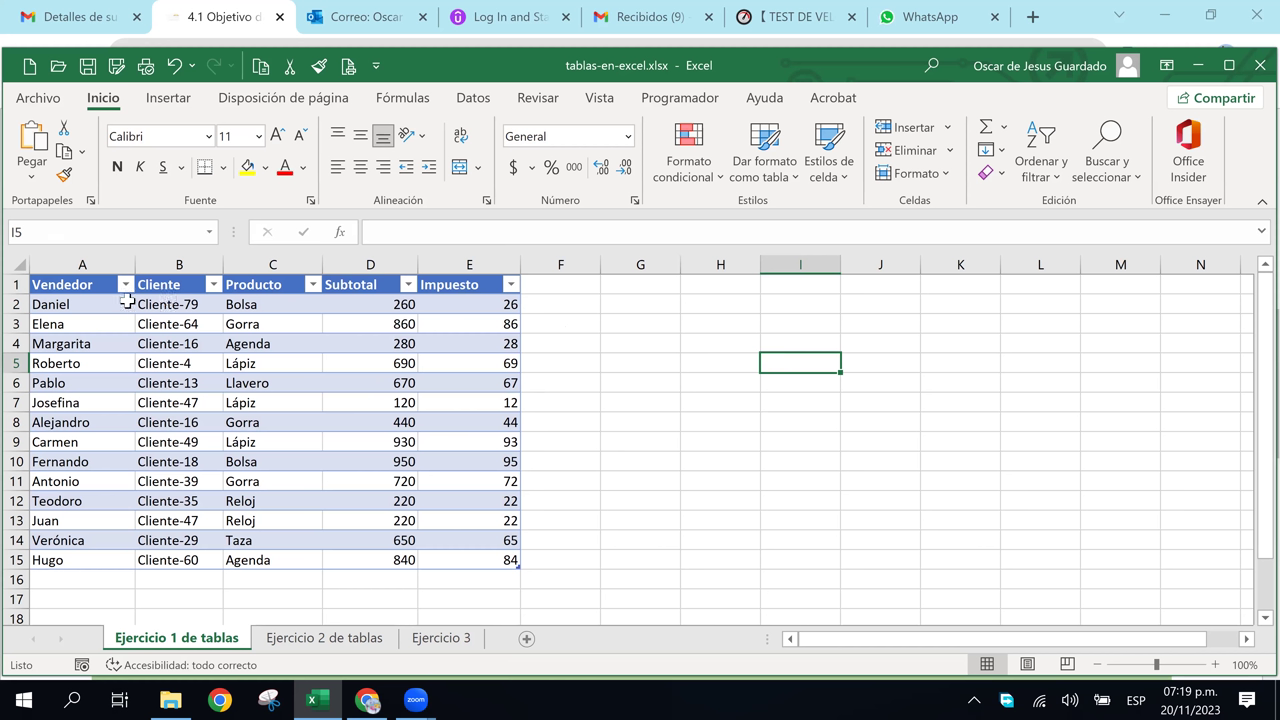
{"action": "left_click", "coordinate": [371, 305]}
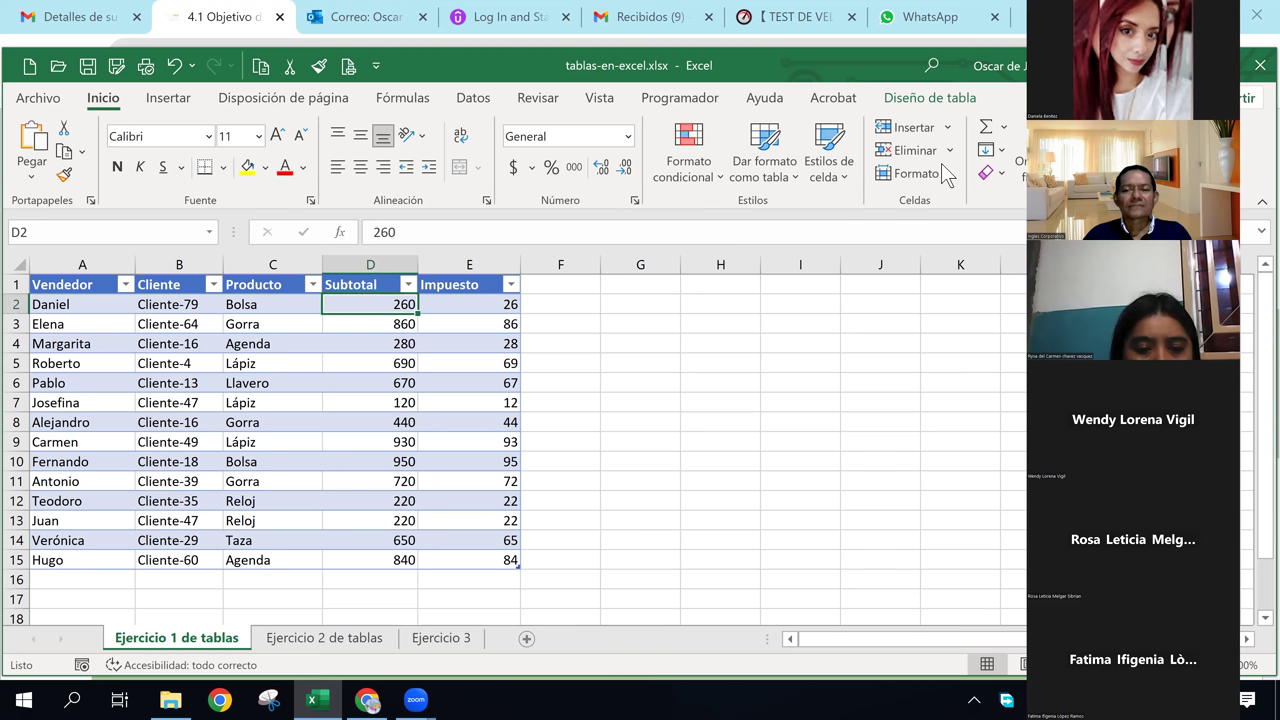
{"action": "left_click", "coordinate": [405, 322]}
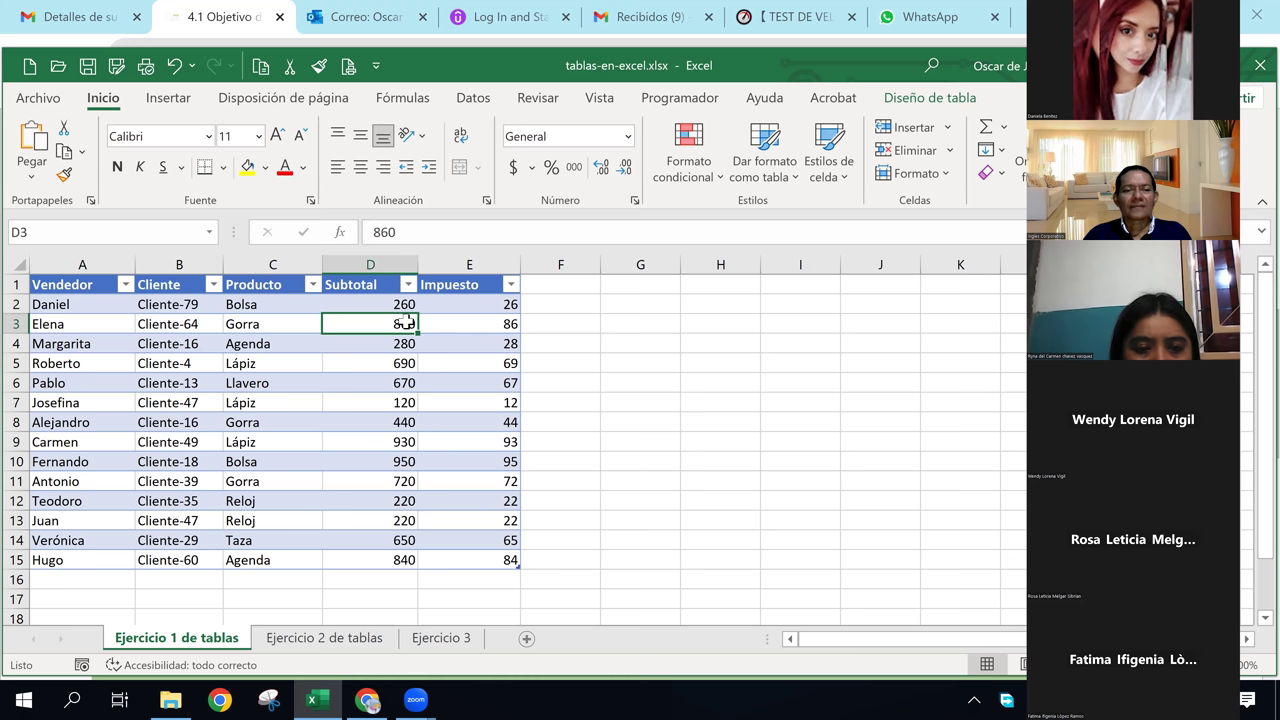
{"action": "left_click", "coordinate": [500, 421]}
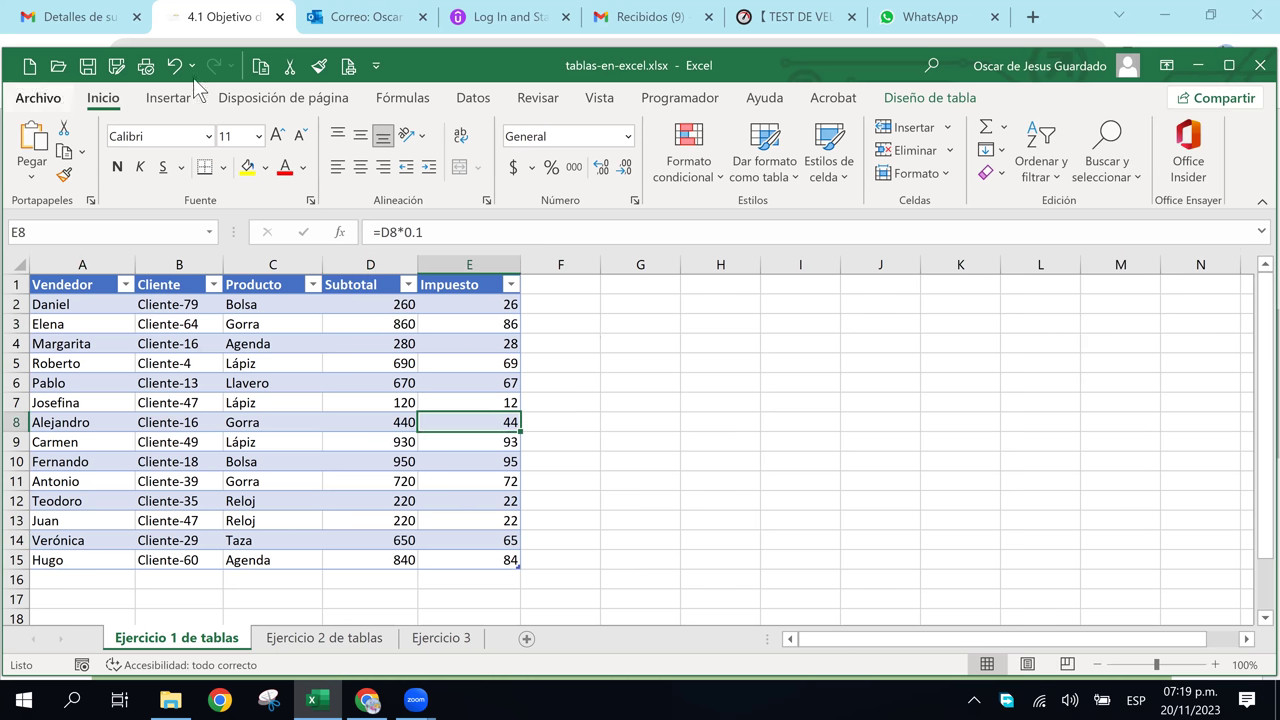
- Undo the table with Ctrl+Z so A1:E15 is a plain range again, then show the Insertar tab
{"action": "key", "text": "ctrl+z"}
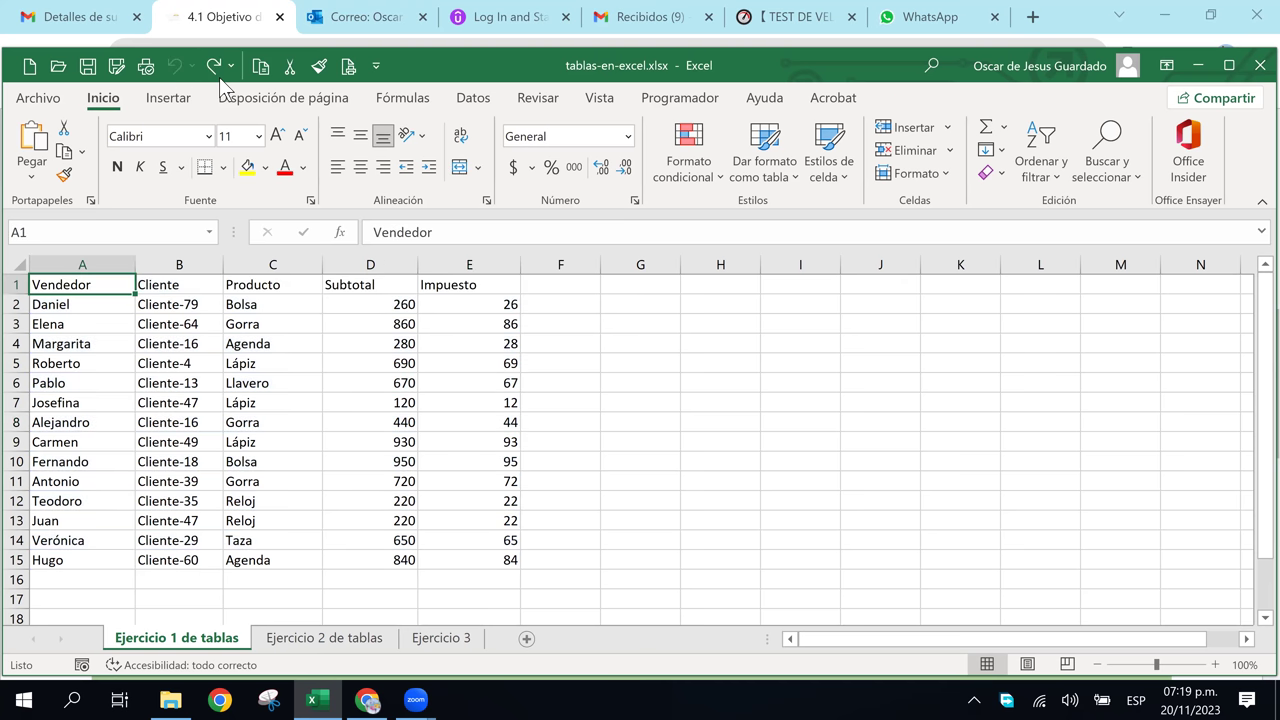
{"action": "left_click", "coordinate": [175, 305]}
{"action": "left_click", "coordinate": [66, 288]}
{"action": "left_click", "coordinate": [96, 326]}
{"action": "left_click", "coordinate": [425, 389]}
{"action": "left_click", "coordinate": [335, 461]}
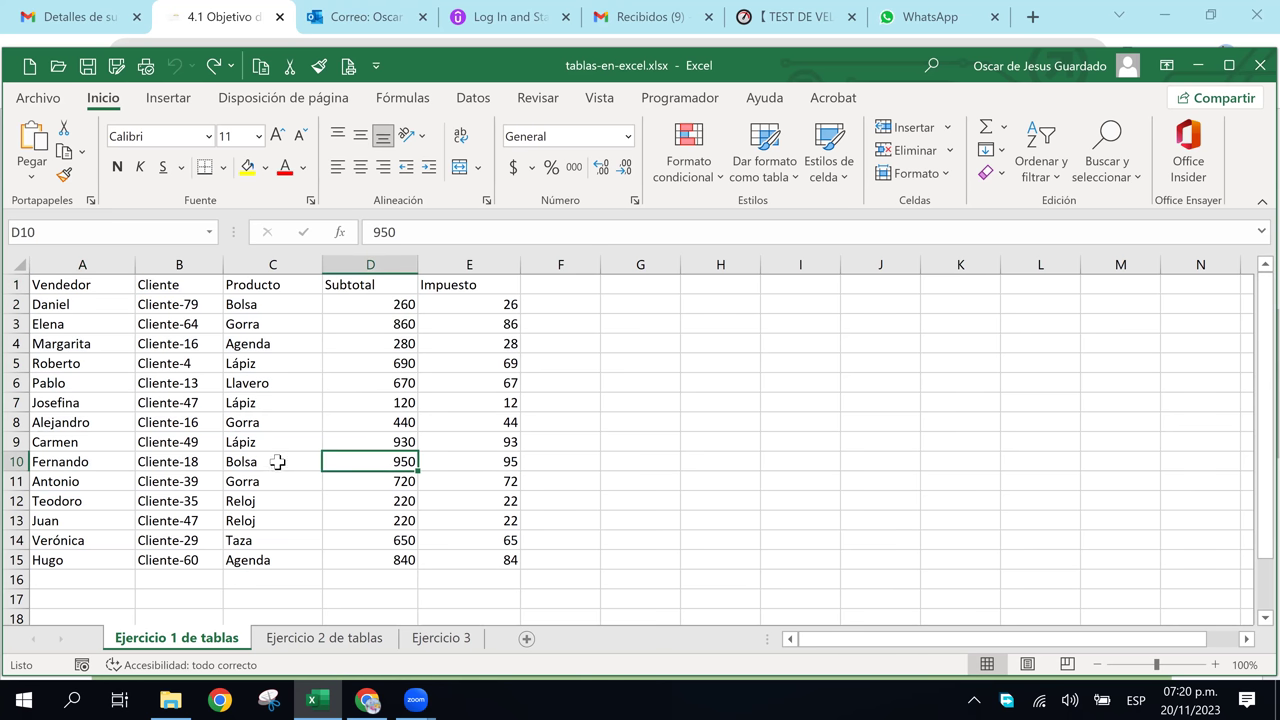
{"action": "left_click", "coordinate": [277, 460]}
{"action": "left_click", "coordinate": [231, 421]}
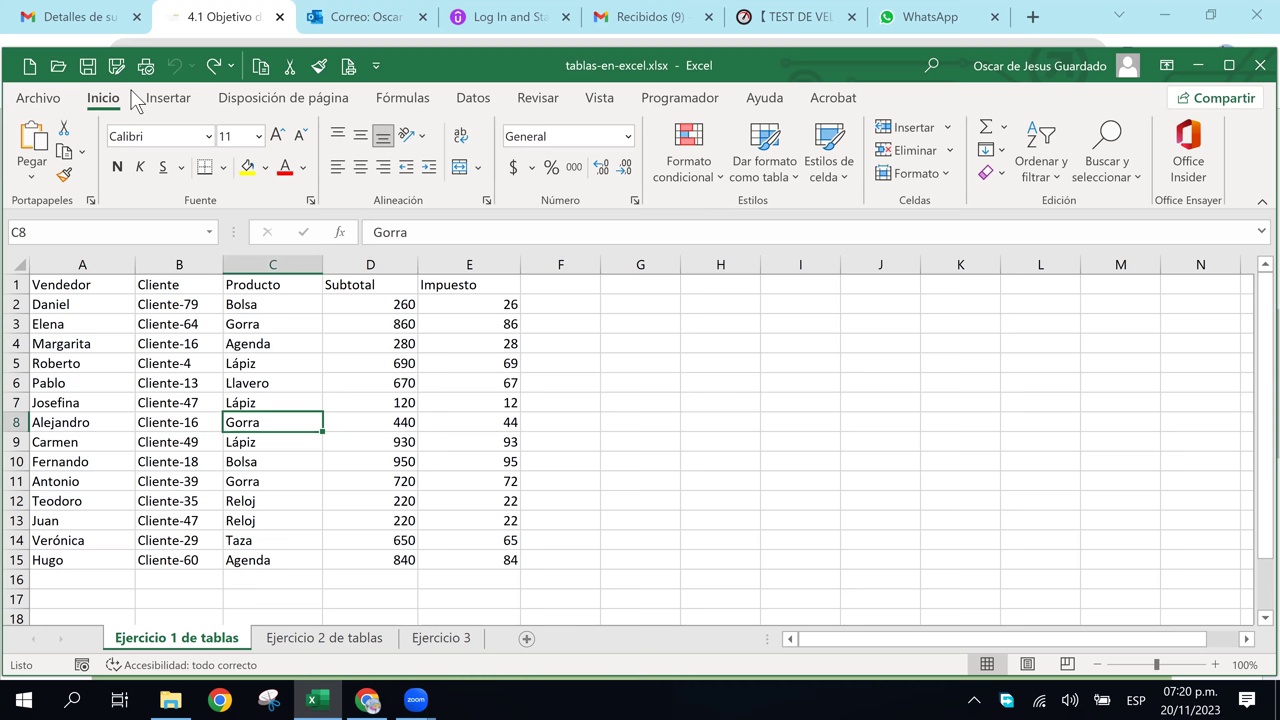
{"action": "left_click", "coordinate": [166, 103]}
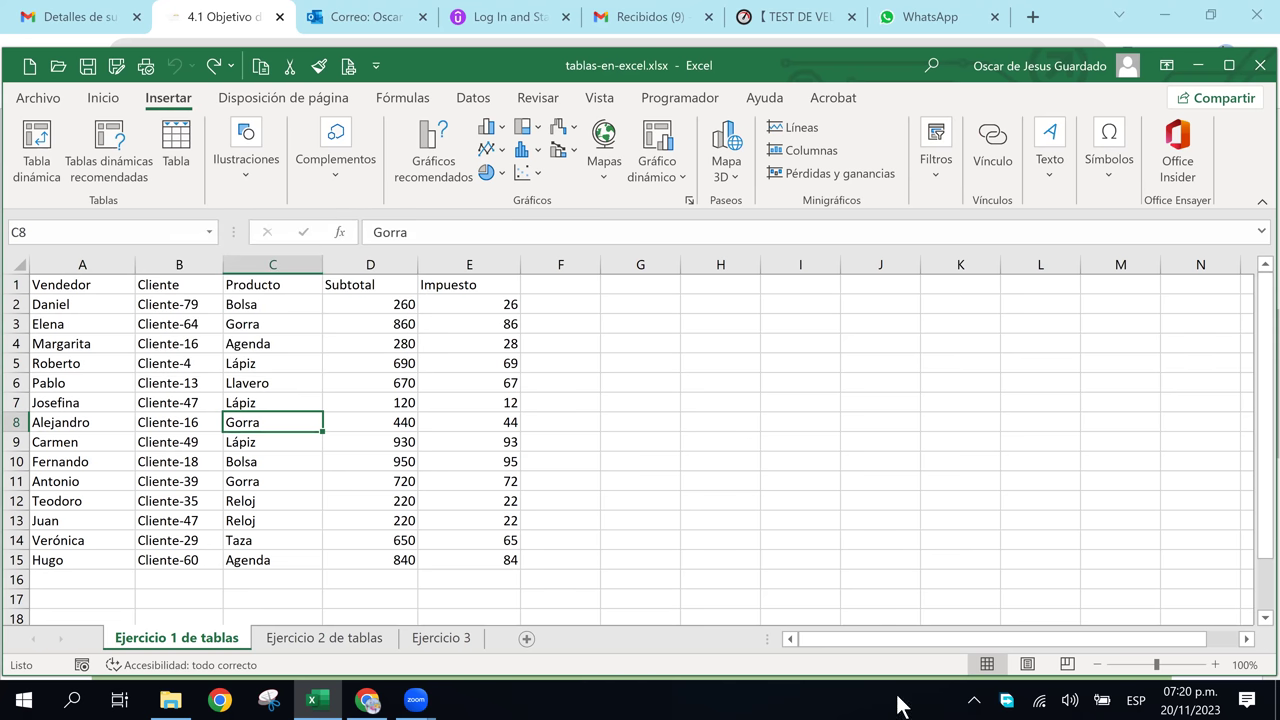
- Recreate the table from =$A$1:$E$15 with headers, moving the Crear tabla dialog aside first
{"action": "key", "text": "ctrl+q"}
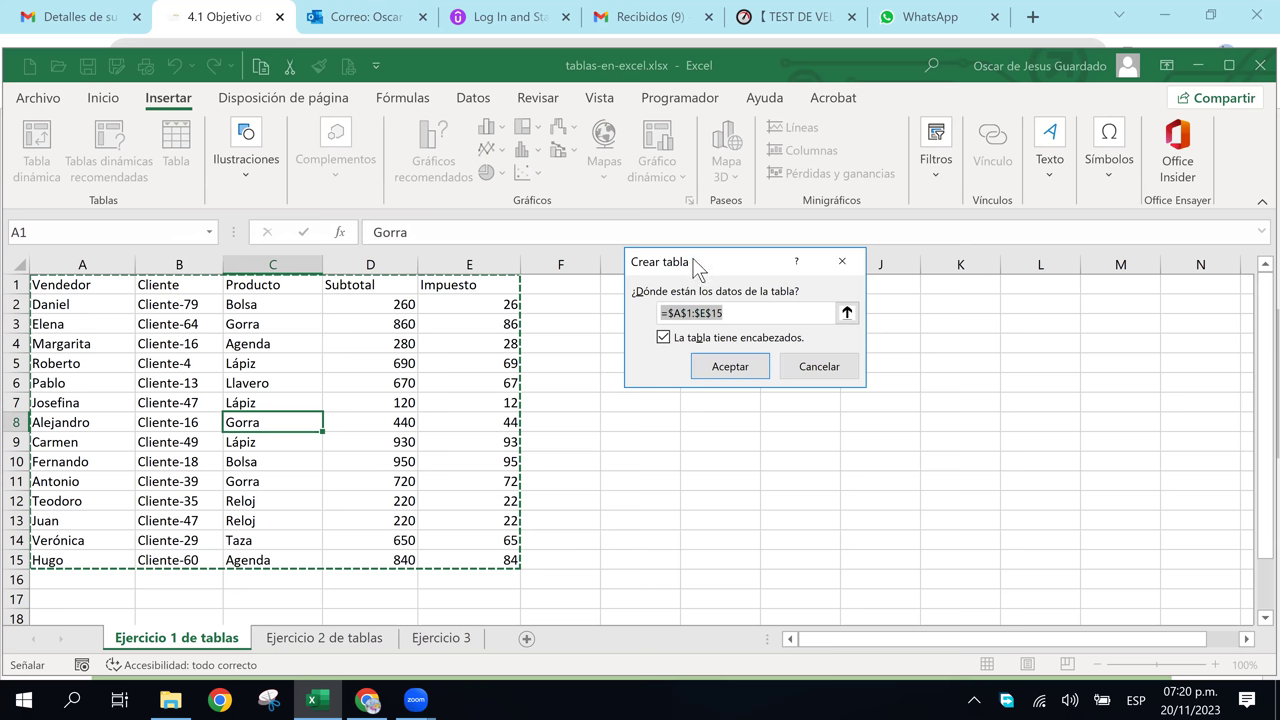
{"action": "left_click_drag", "start_coordinate": [697, 270], "coordinate": [659, 310]}
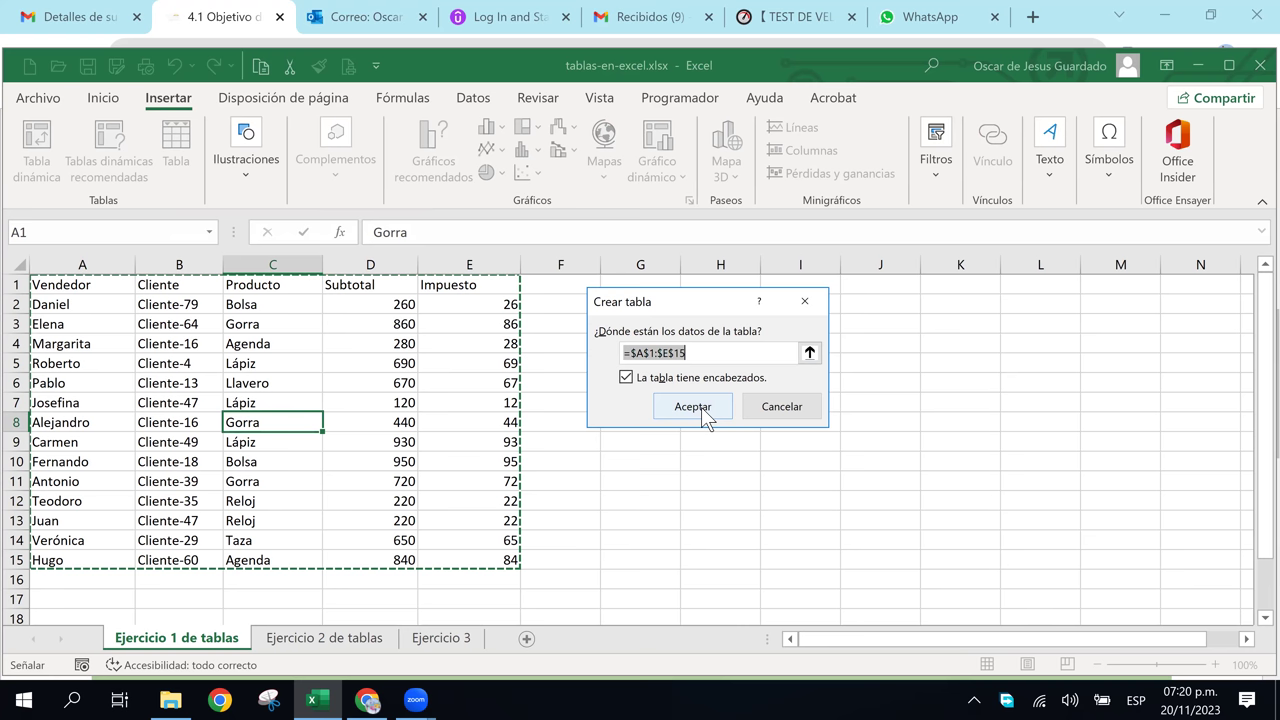
{"action": "left_click", "coordinate": [692, 406]}
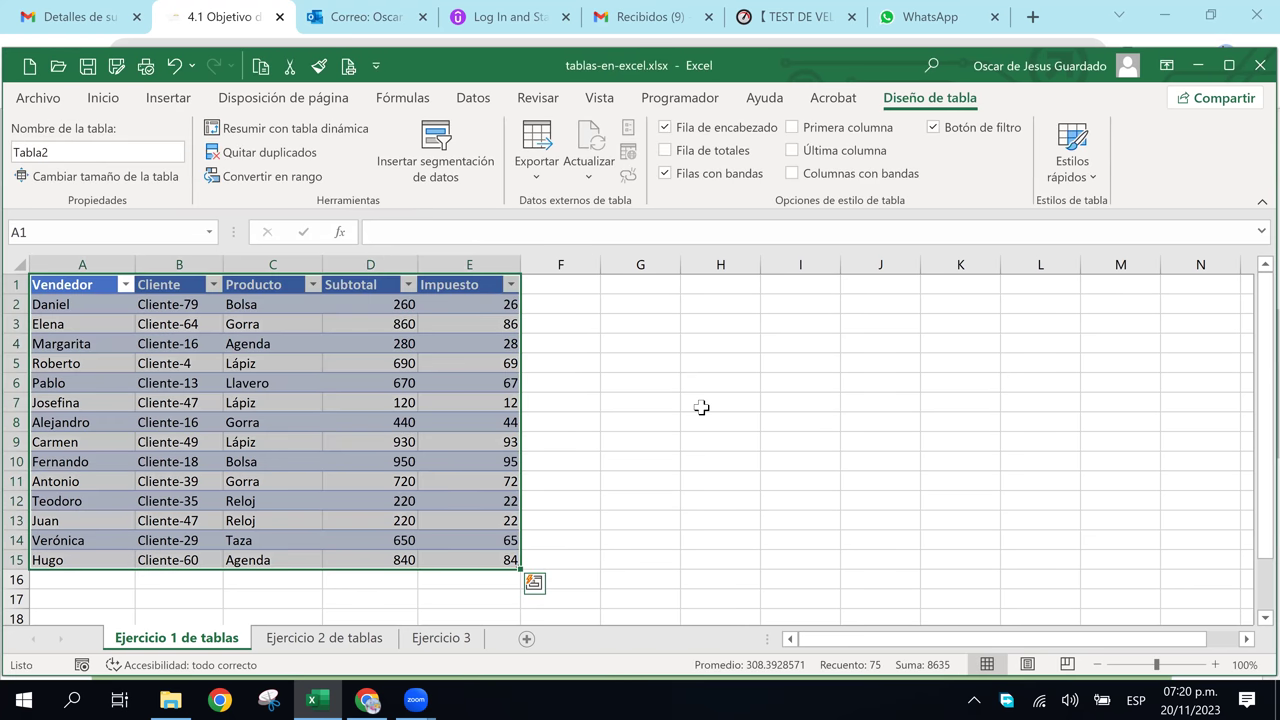
{"action": "left_click", "coordinate": [701, 407]}
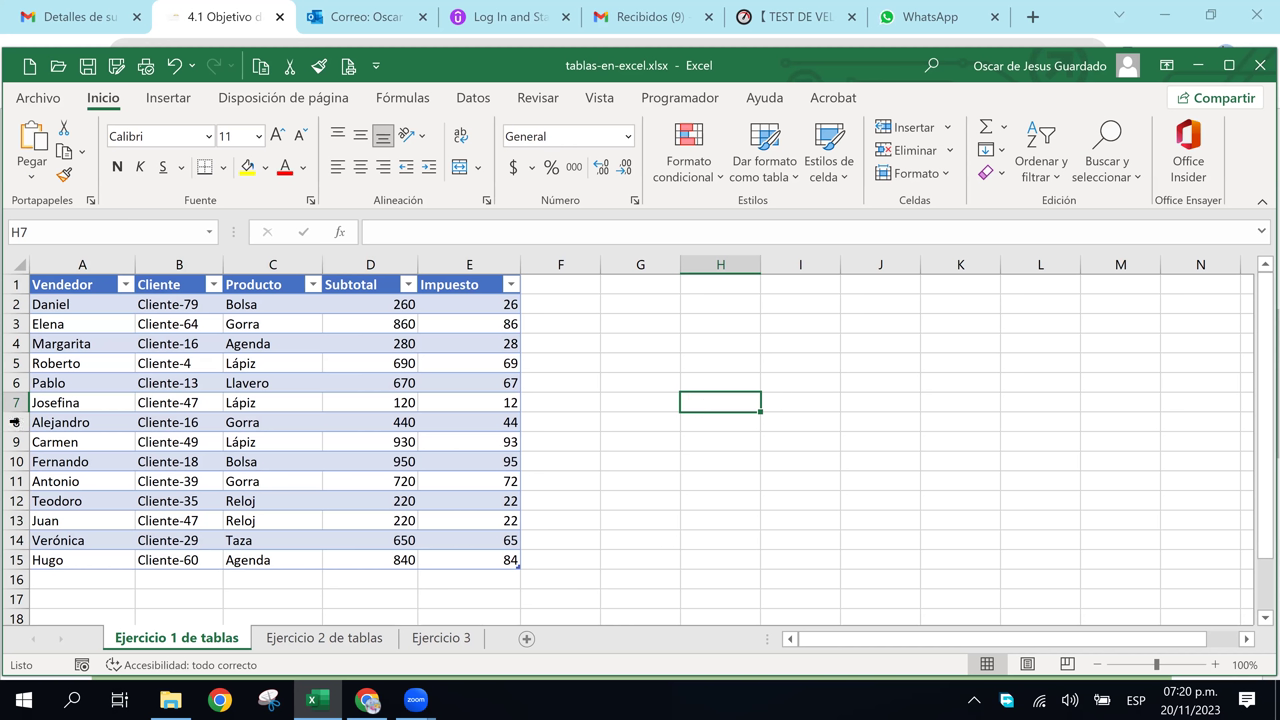
{"action": "left_click", "coordinate": [178, 364]}
{"action": "left_click", "coordinate": [450, 441]}
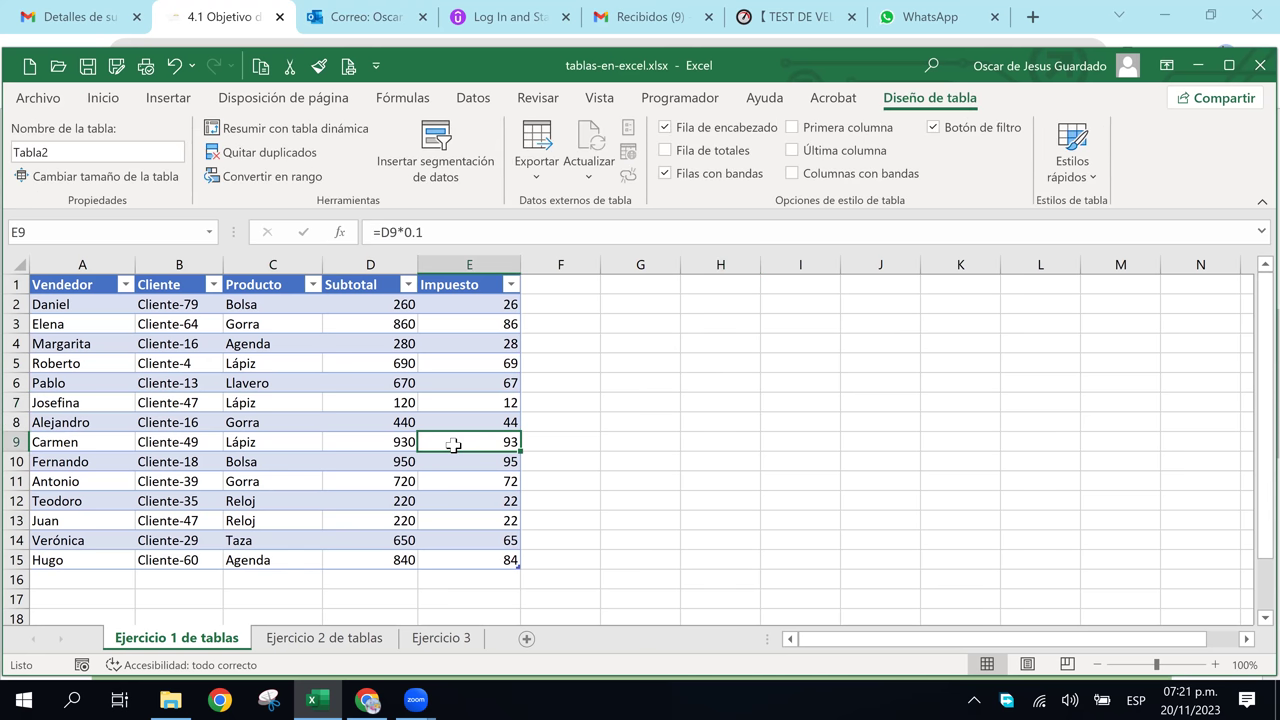
{"action": "left_click", "coordinate": [231, 342]}
{"action": "left_click", "coordinate": [318, 369]}
{"action": "left_click", "coordinate": [332, 347]}
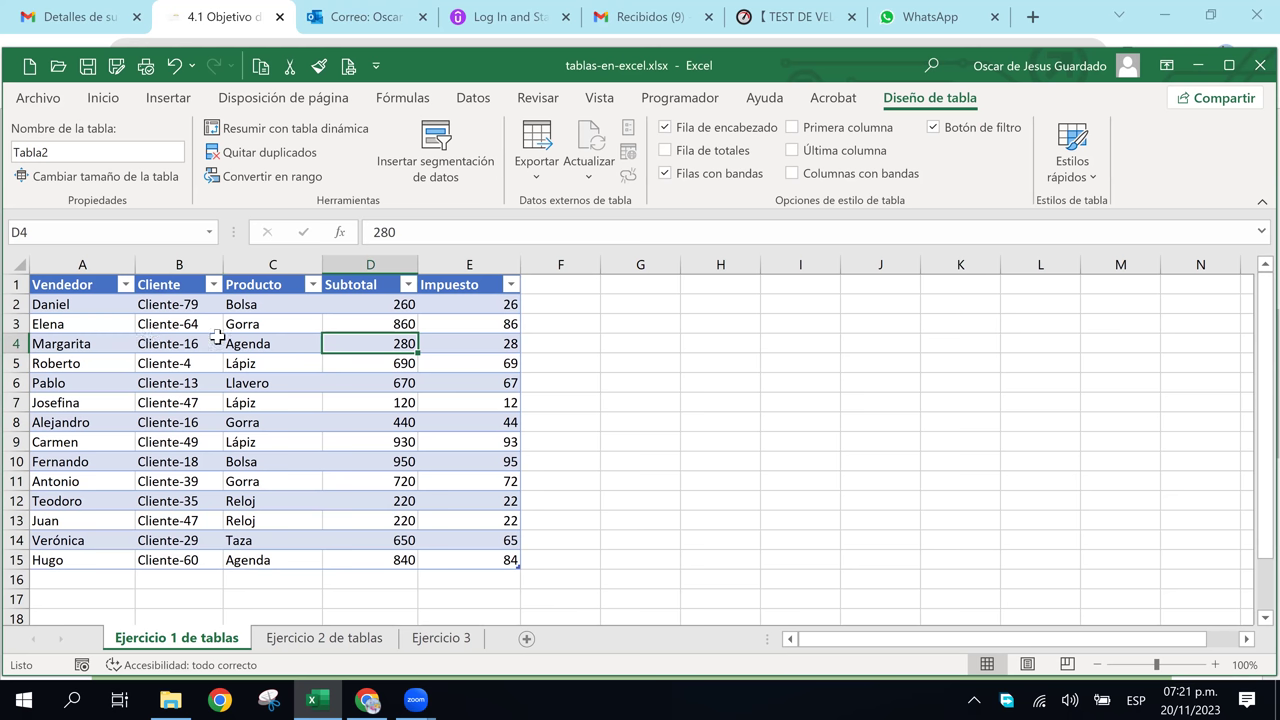
{"action": "left_click", "coordinate": [168, 330]}
{"action": "left_click", "coordinate": [326, 352]}
{"action": "left_click", "coordinate": [65, 290]}
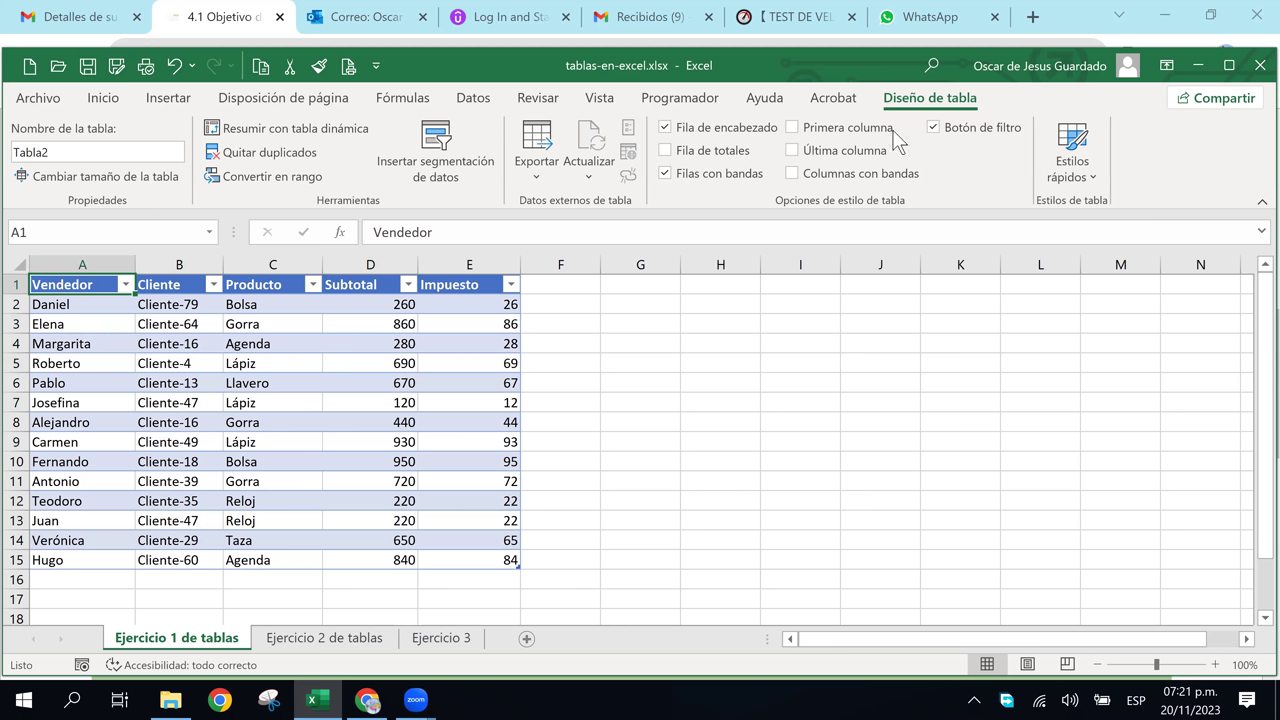
- Apply Azul, Estilo de tabla medio 2 from the Estilos rápidos gallery
{"action": "left_click", "coordinate": [1083, 183]}
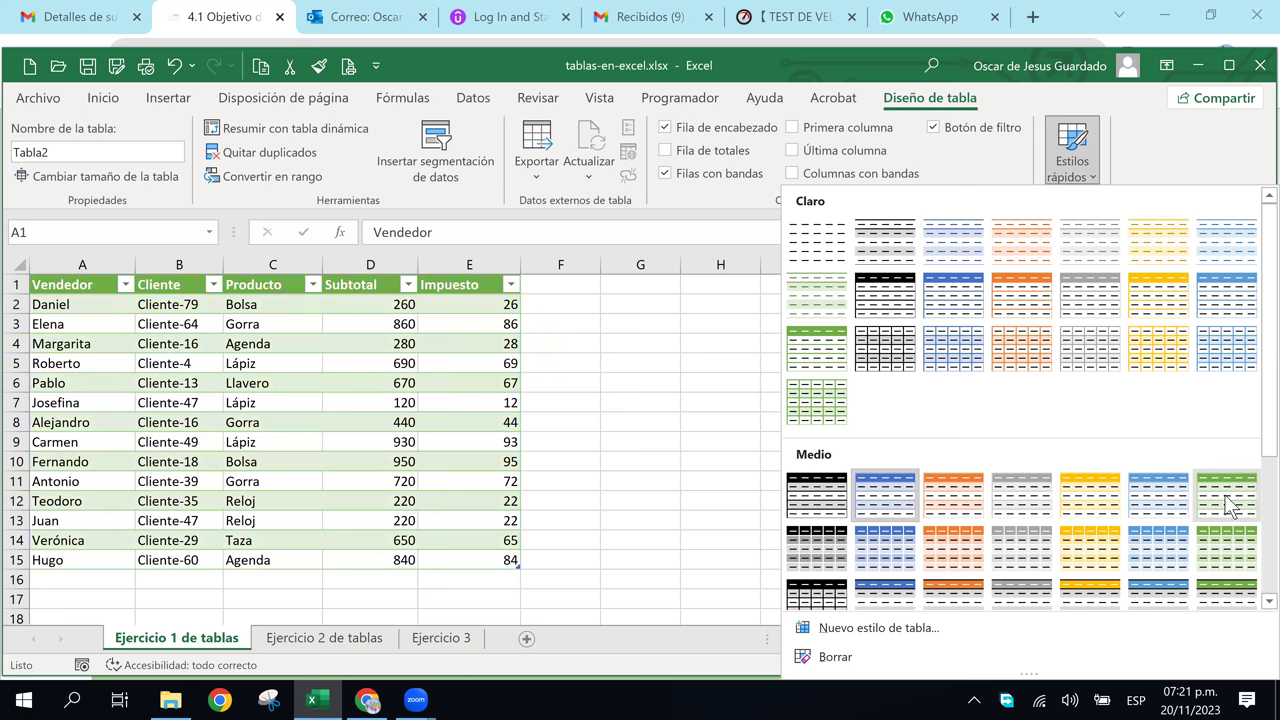
{"action": "left_click", "coordinate": [869, 494]}
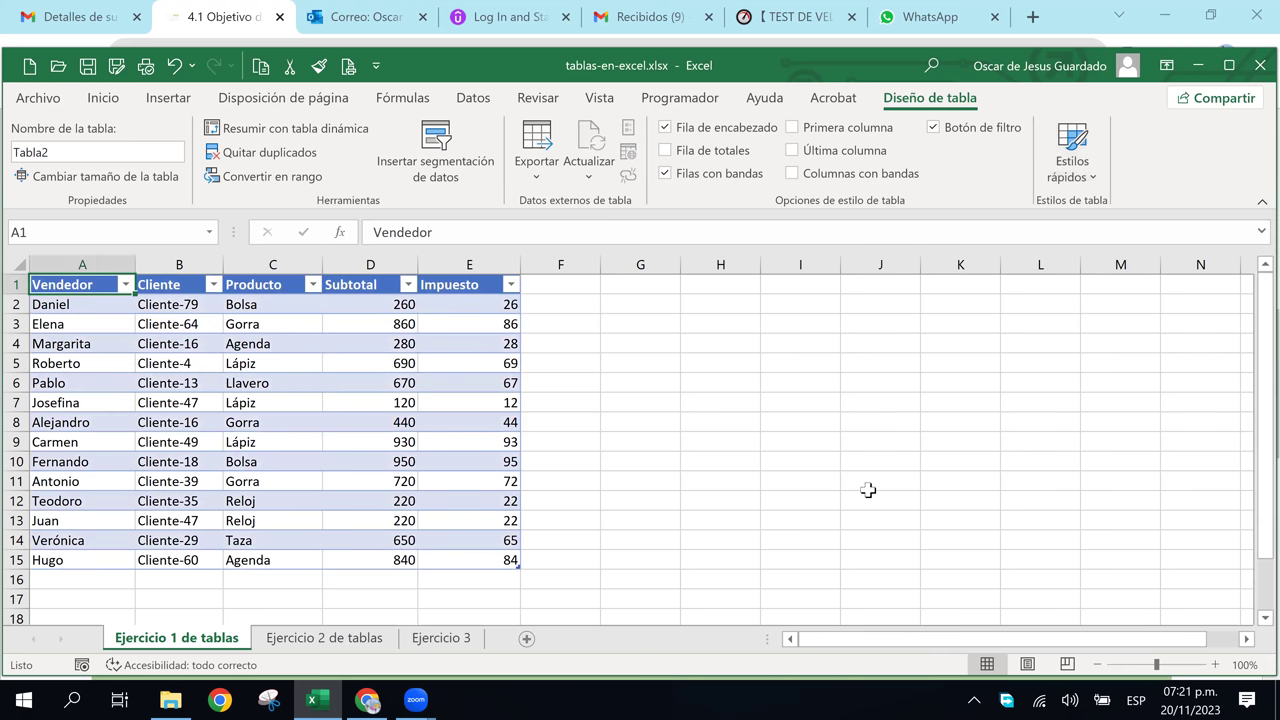
- On Ejercicio 2 de tablas, make a table from A1 with Ctrl+T and style it Verde, Estilo de tabla medio 7
{"action": "left_click", "coordinate": [367, 640]}
{"action": "left_click", "coordinate": [41, 284]}
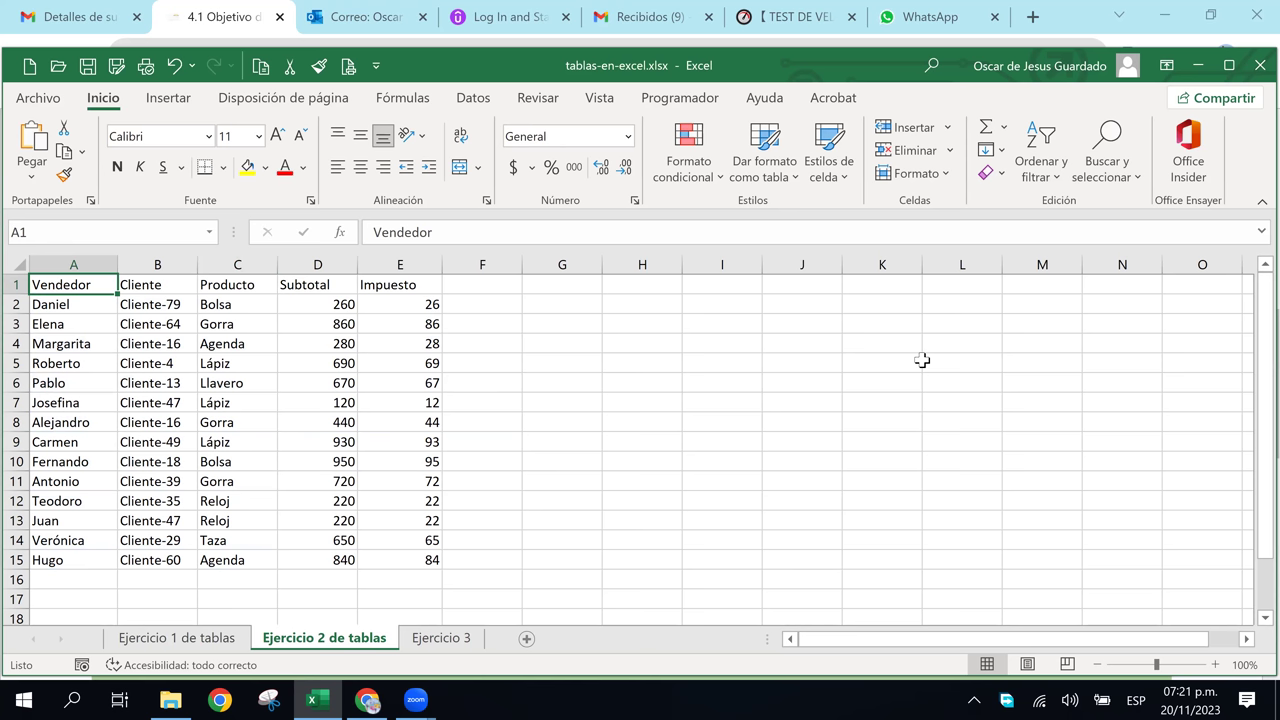
{"action": "key", "text": "ctrl+t"}
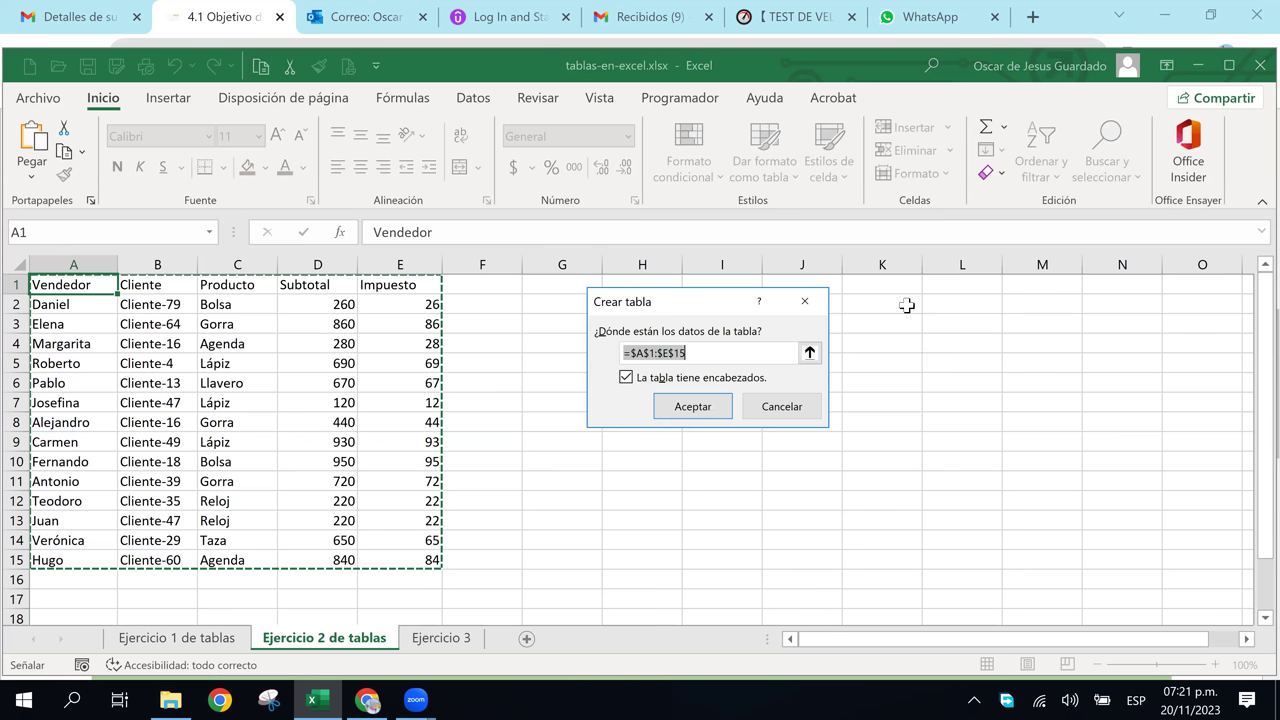
{"action": "left_click", "coordinate": [690, 408]}
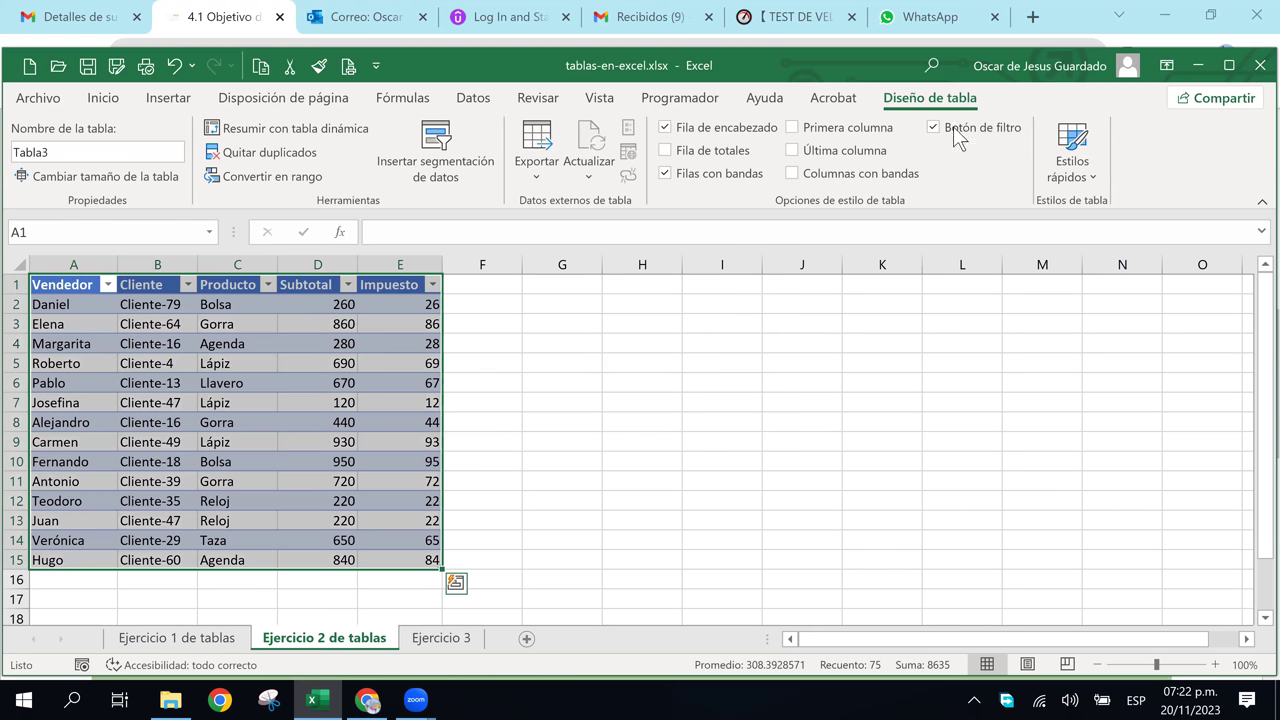
{"action": "left_click", "coordinate": [1072, 160]}
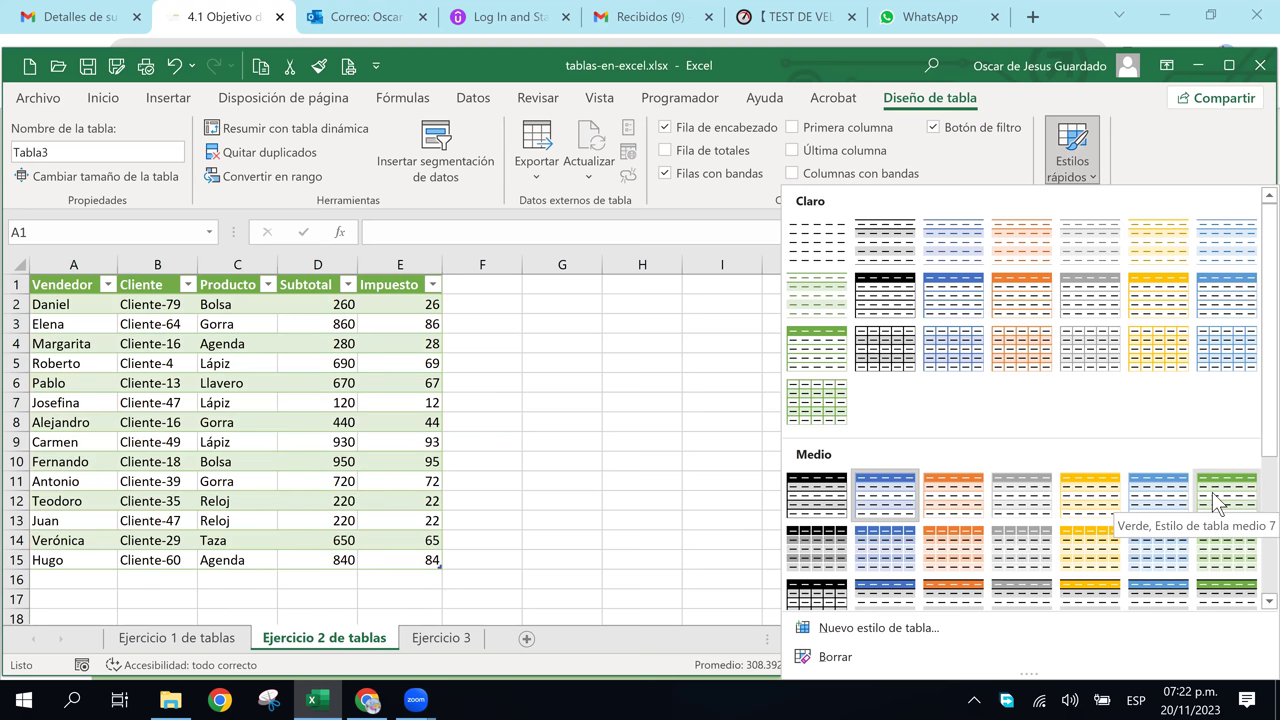
{"action": "left_click", "coordinate": [1210, 492]}
- Compare the blue and green tables on Ejercicio 1 de tablas and Ejercicio 2 de tablas
{"action": "left_click", "coordinate": [176, 639]}
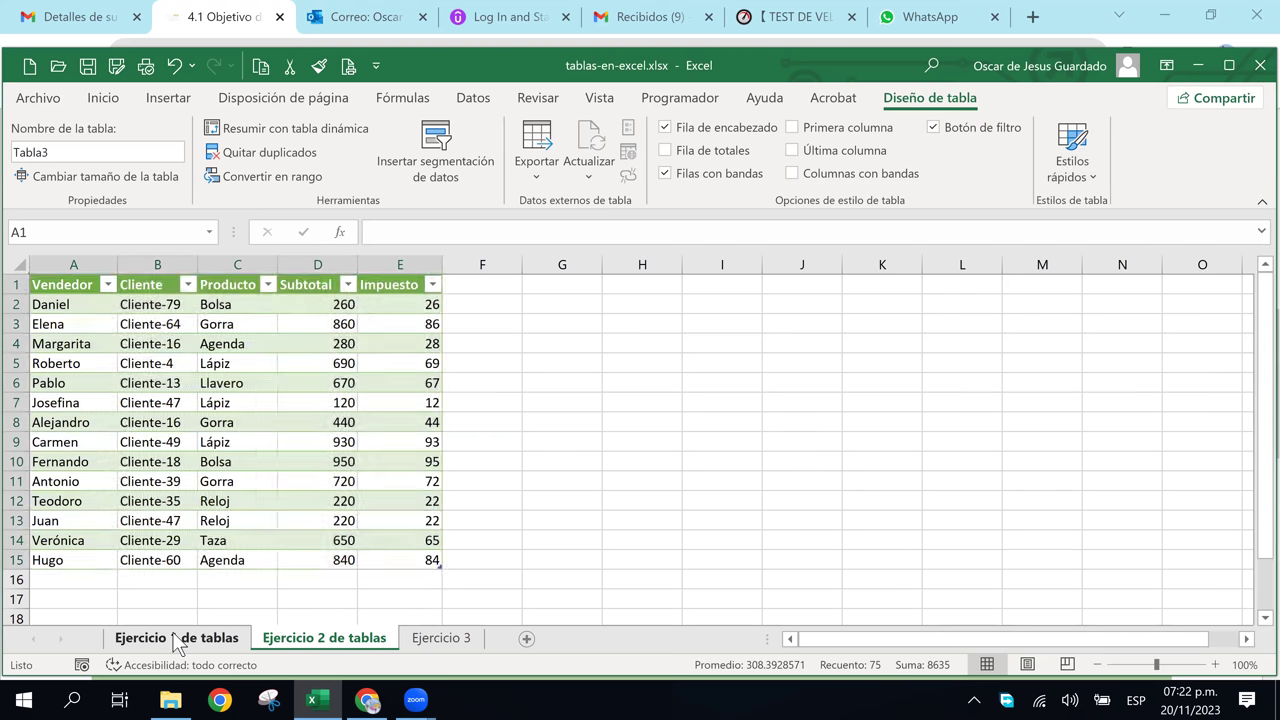
{"action": "left_click", "coordinate": [306, 646]}
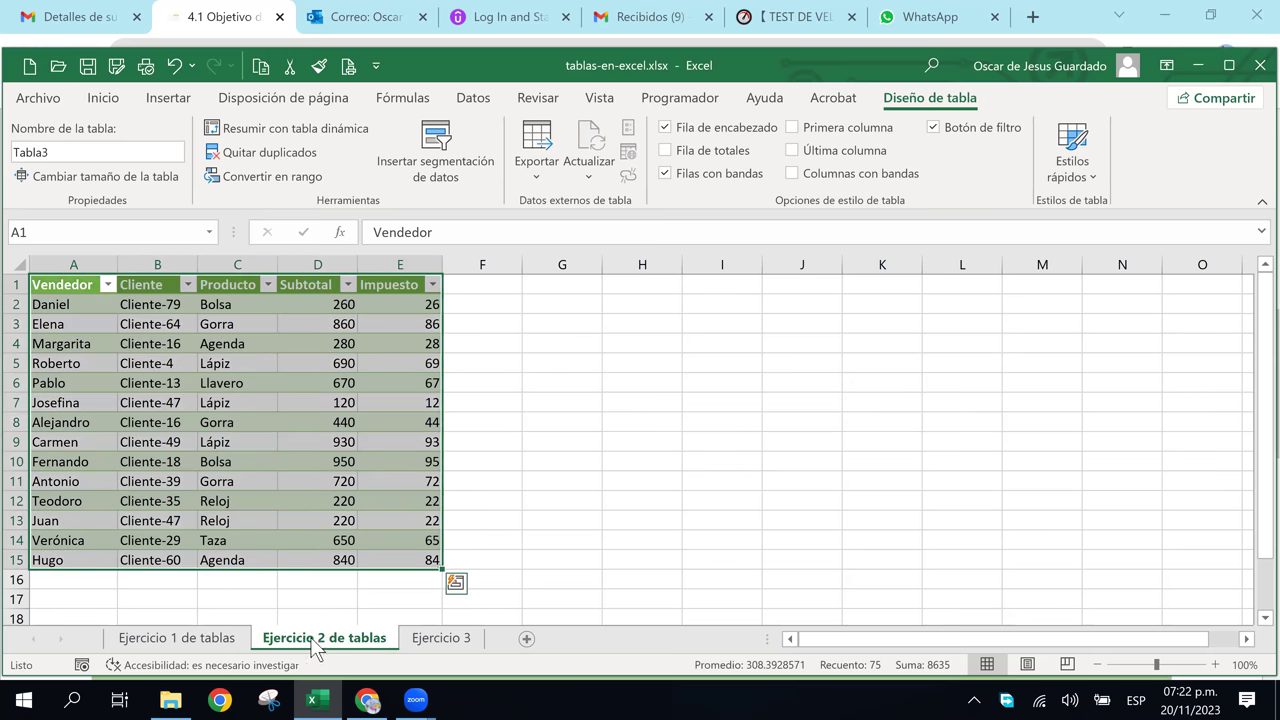
{"action": "left_click", "coordinate": [148, 640]}
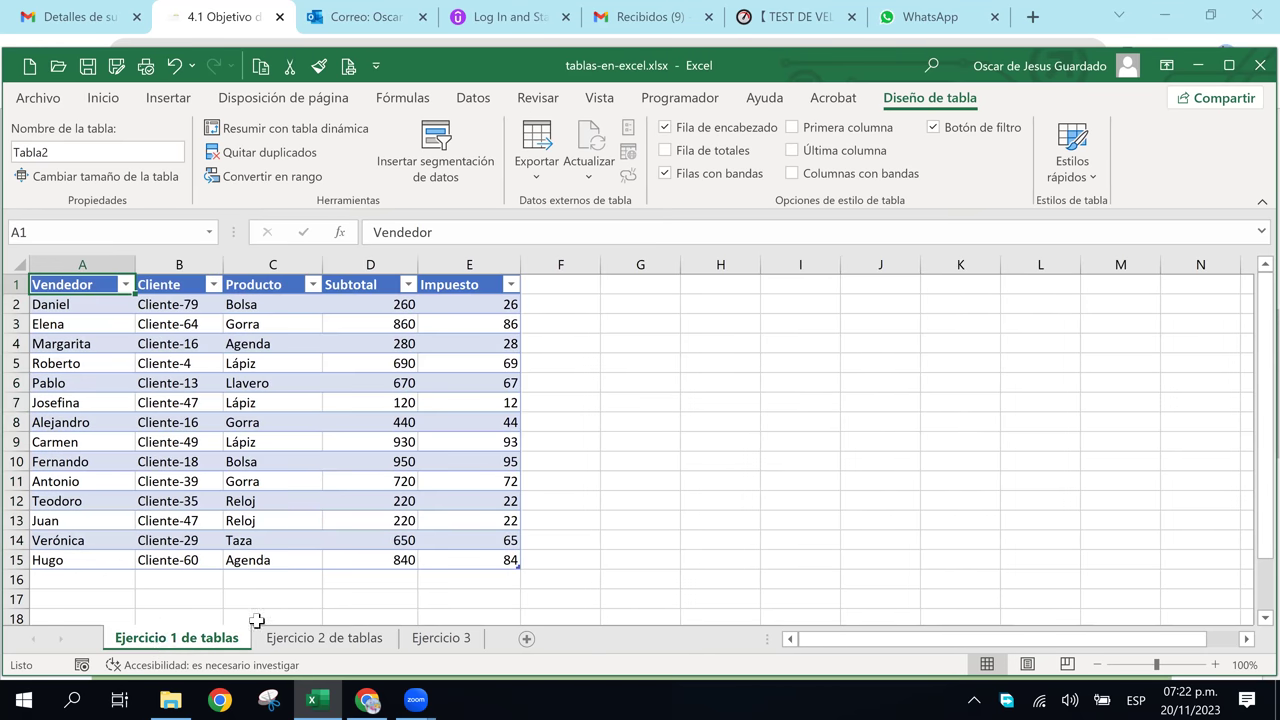
{"action": "left_click", "coordinate": [314, 638]}
- Convert the Mes/Ventas data on Ejercicio 3 into a table with headers using Ctrl+T
{"action": "left_click", "coordinate": [442, 641]}
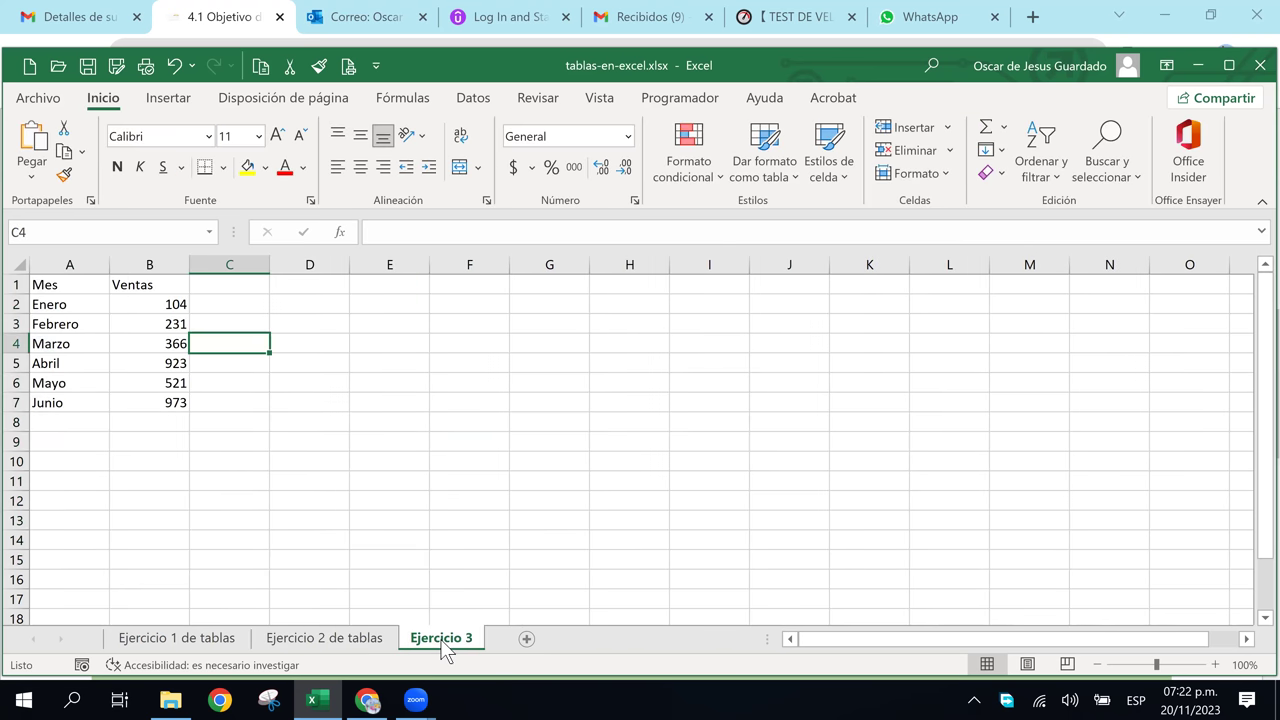
{"action": "left_click", "coordinate": [167, 645]}
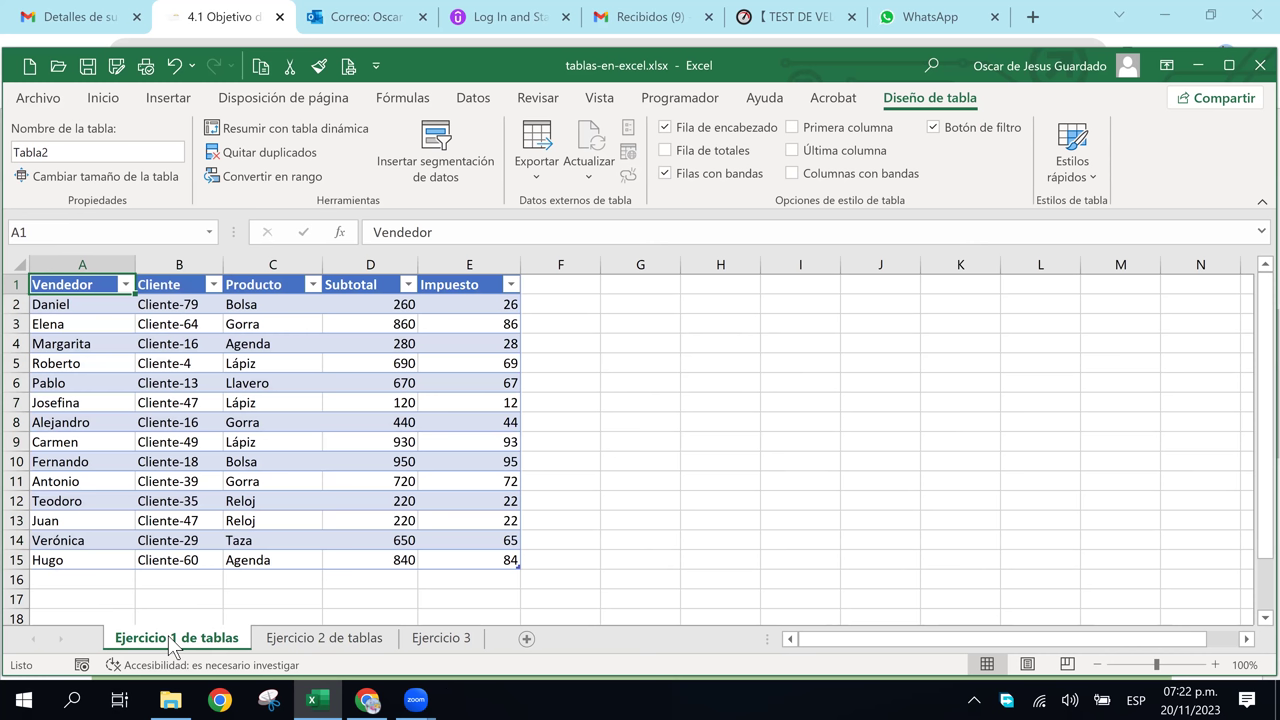
{"action": "left_click", "coordinate": [318, 641]}
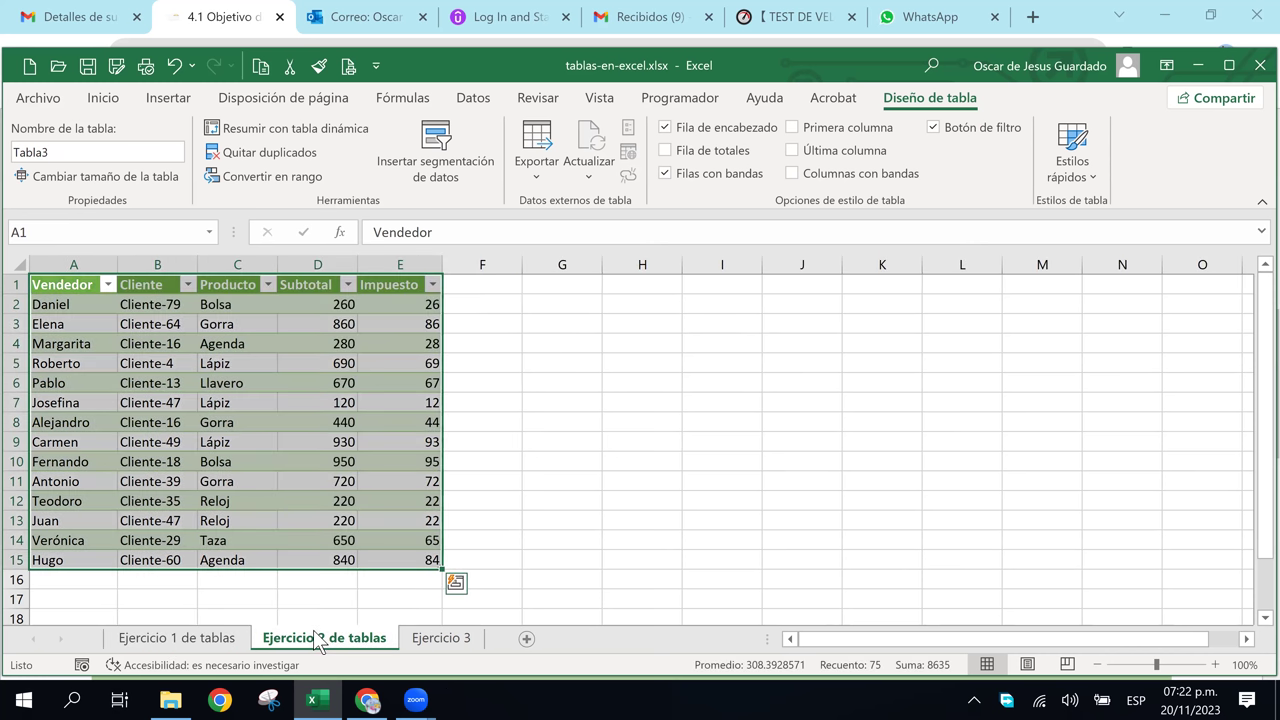
{"action": "left_click", "coordinate": [432, 643]}
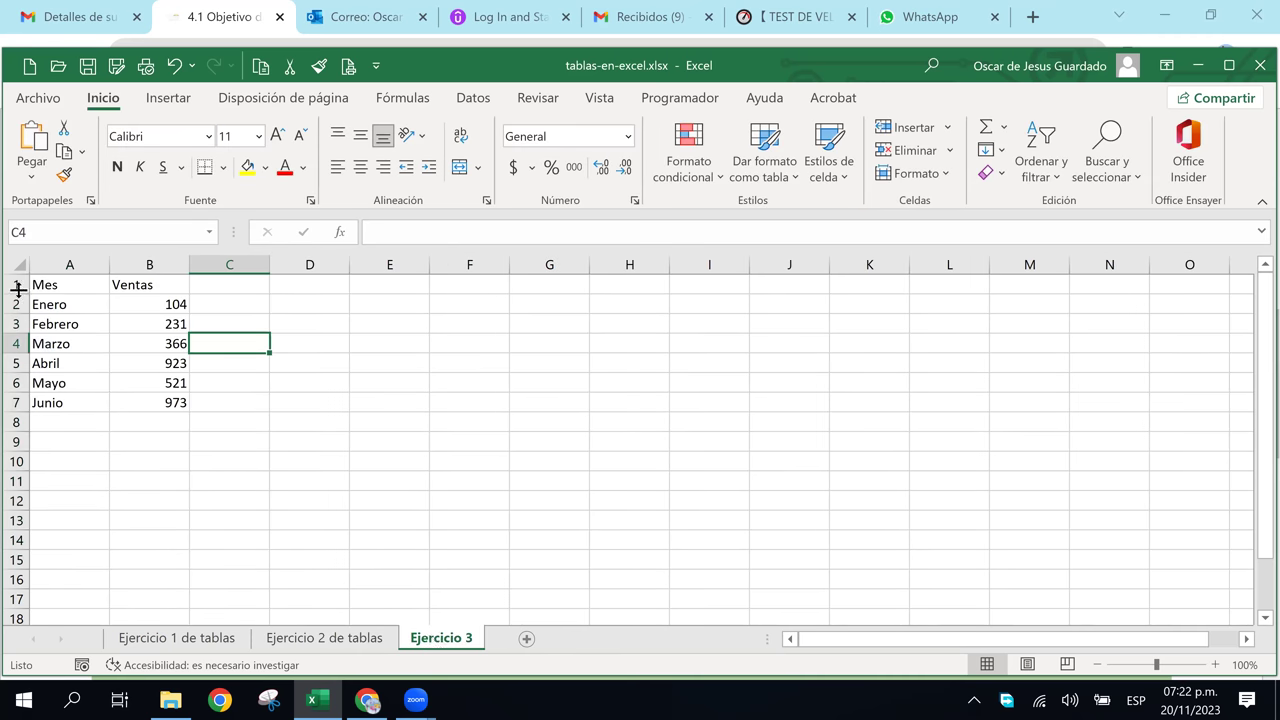
{"action": "left_click", "coordinate": [56, 282]}
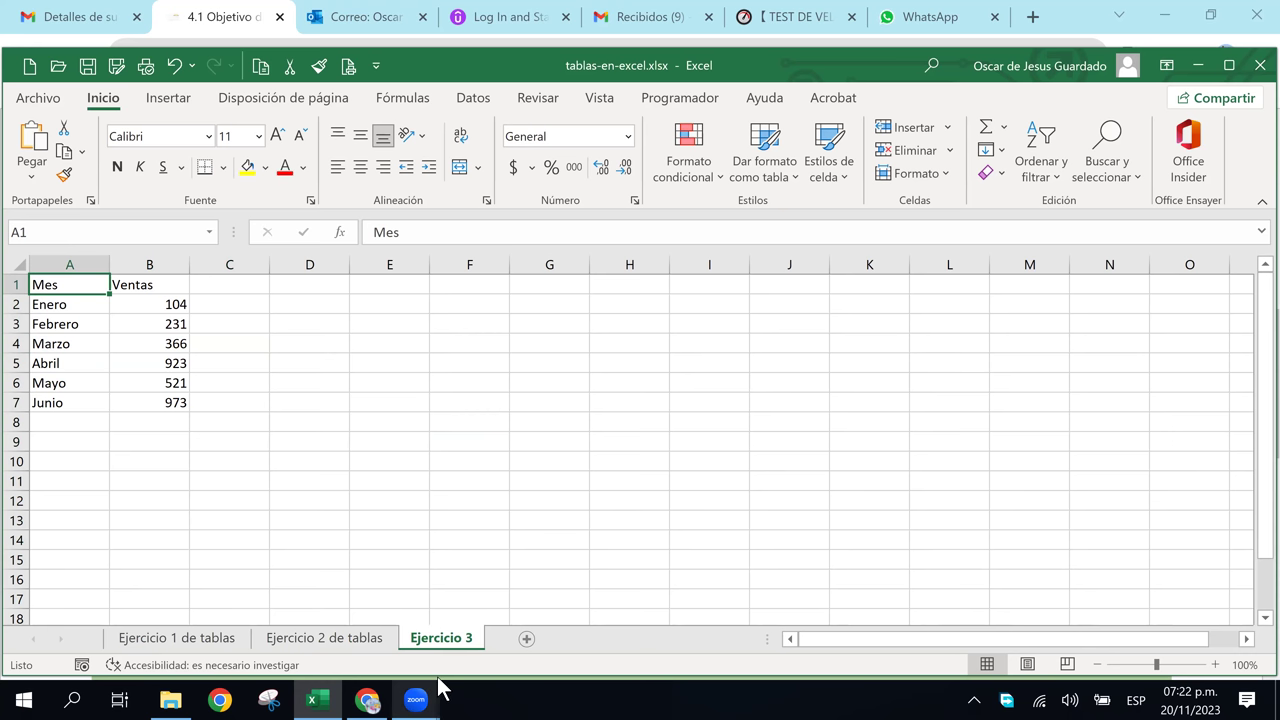
{"action": "mouse_move", "coordinate": [437, 688]}
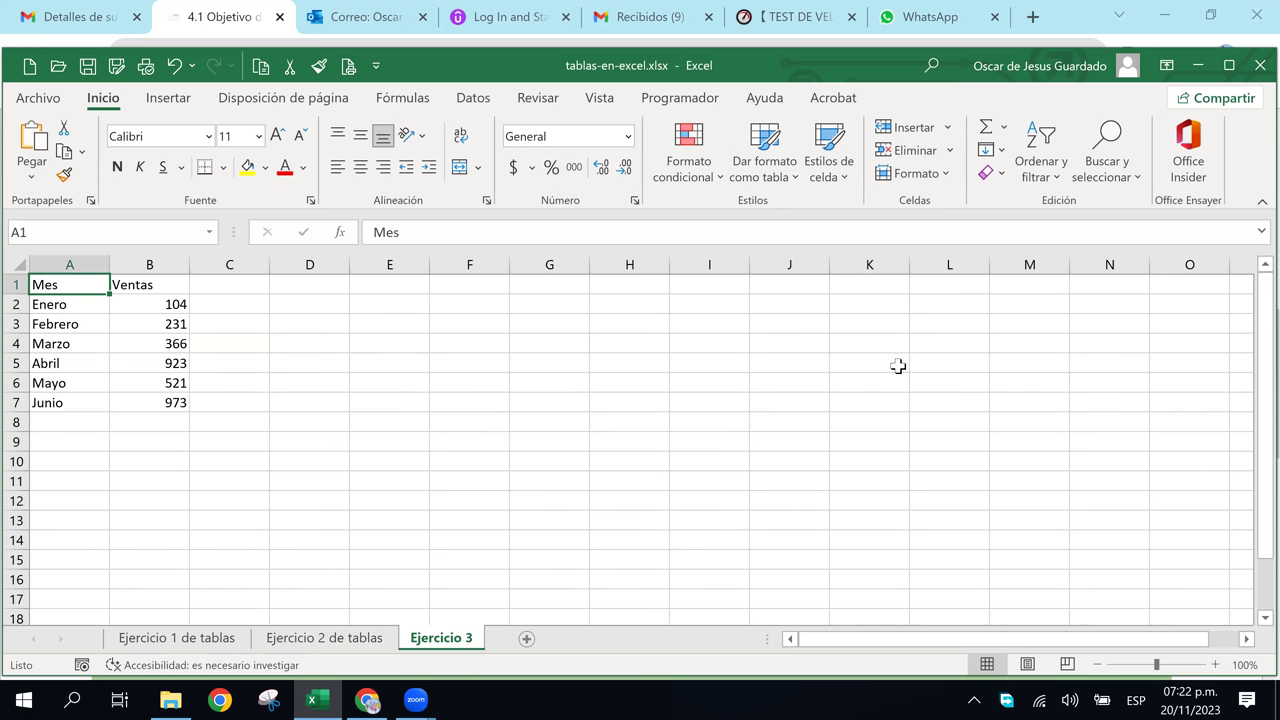
{"action": "key", "text": "ctrl+t"}
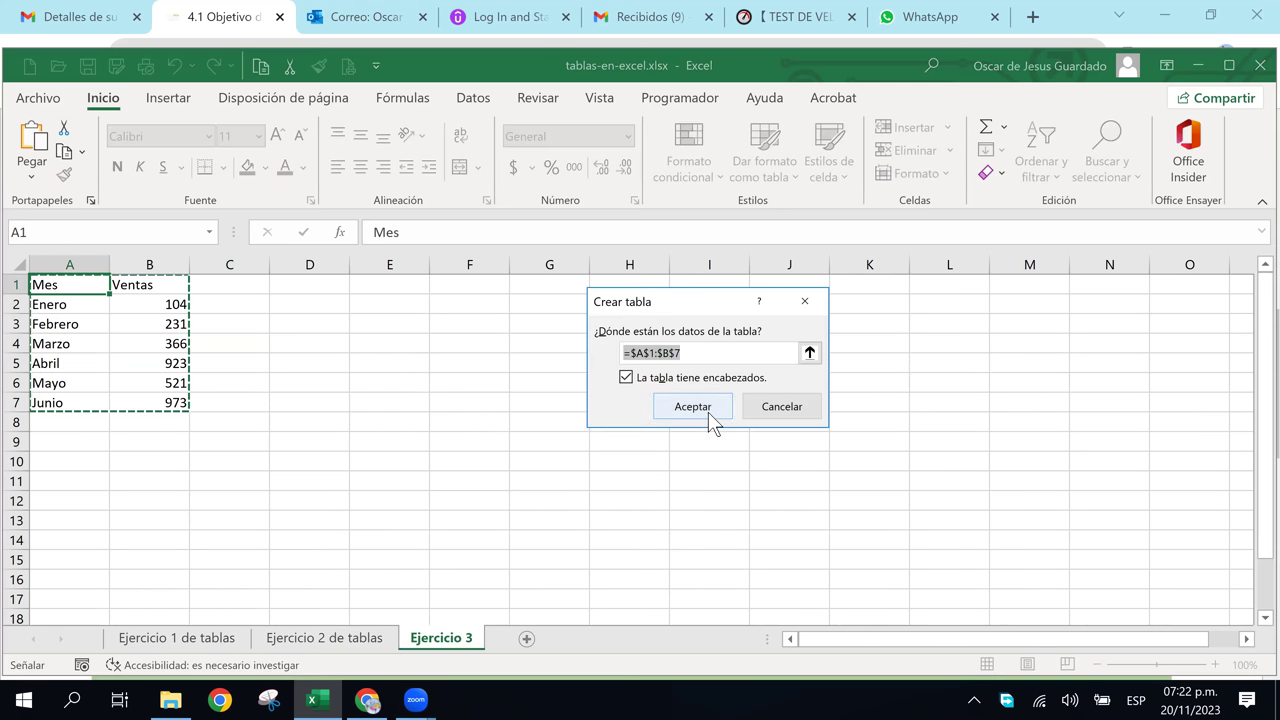
{"action": "left_click", "coordinate": [708, 412]}
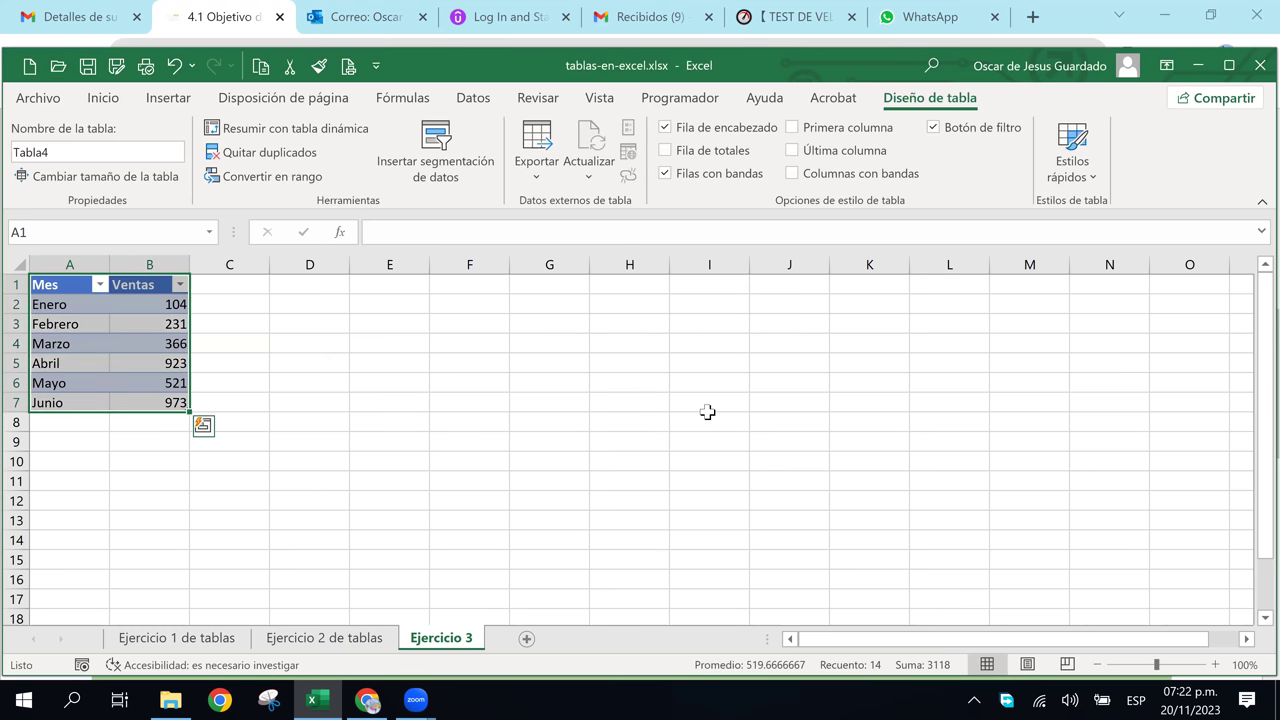
{"action": "left_click", "coordinate": [366, 340]}
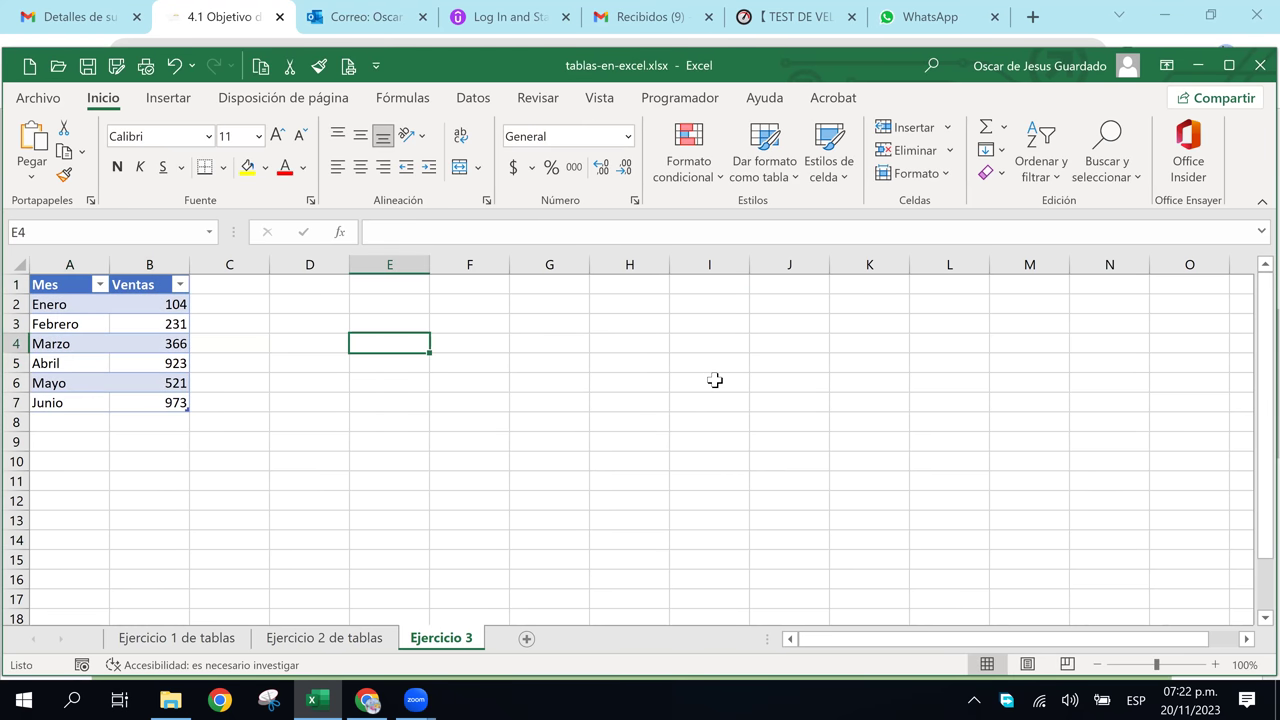
- Look over the green table on Ejercicio 2, then return to Ejercicio 1's sales table
{"action": "left_click", "coordinate": [348, 638]}
{"action": "left_click", "coordinate": [343, 540]}
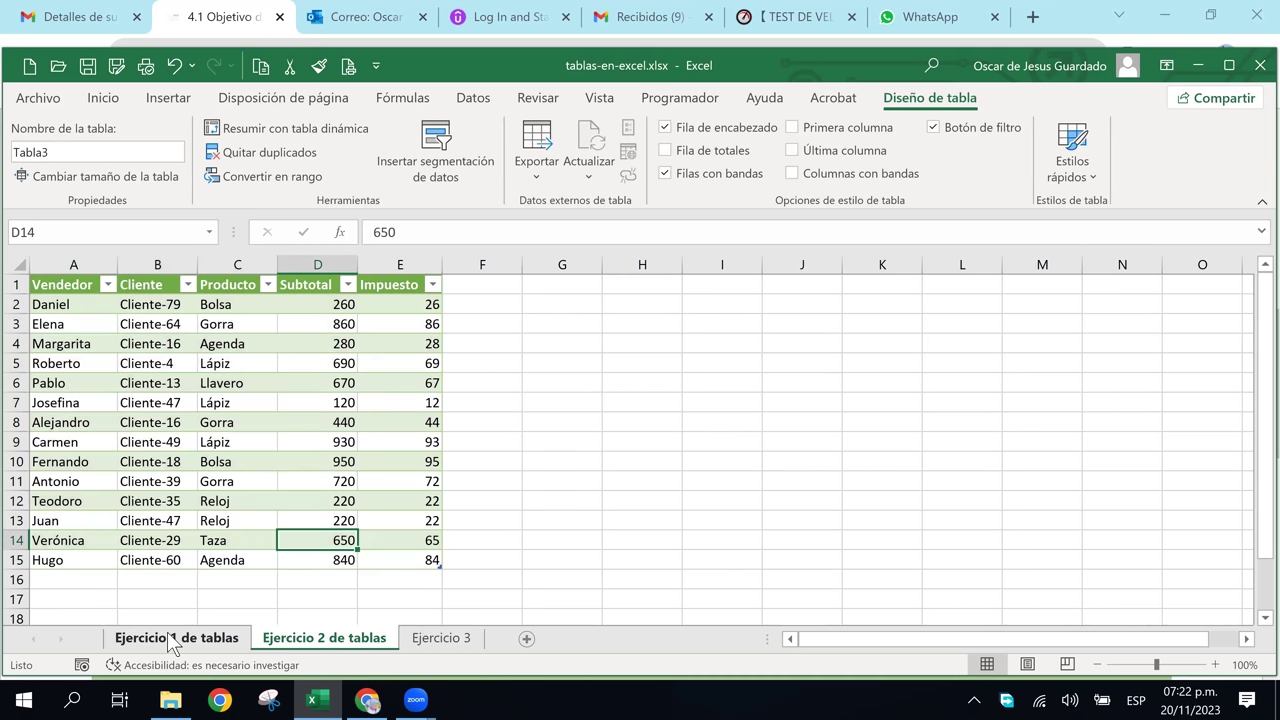
{"action": "left_click", "coordinate": [176, 640]}
{"action": "left_click", "coordinate": [240, 444]}
{"action": "left_click", "coordinate": [247, 400]}
{"action": "left_click", "coordinate": [383, 383]}
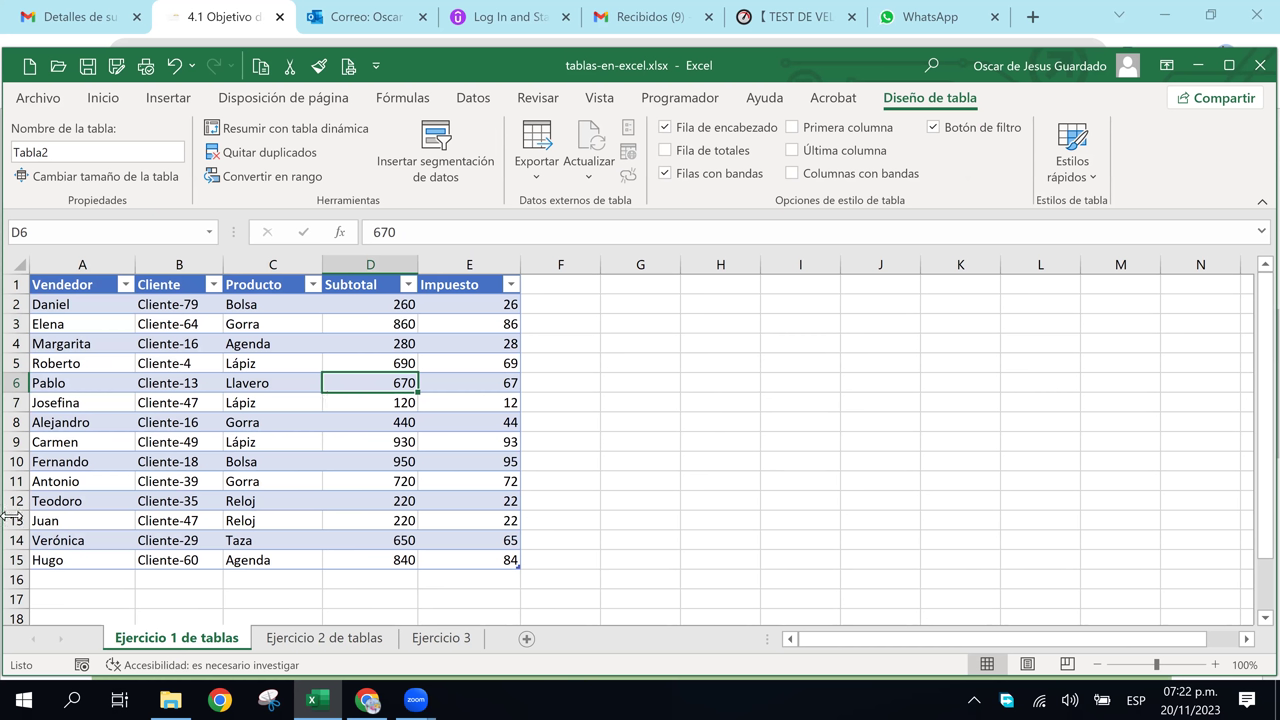
{"action": "left_click", "coordinate": [208, 306]}
{"action": "left_click", "coordinate": [98, 310]}
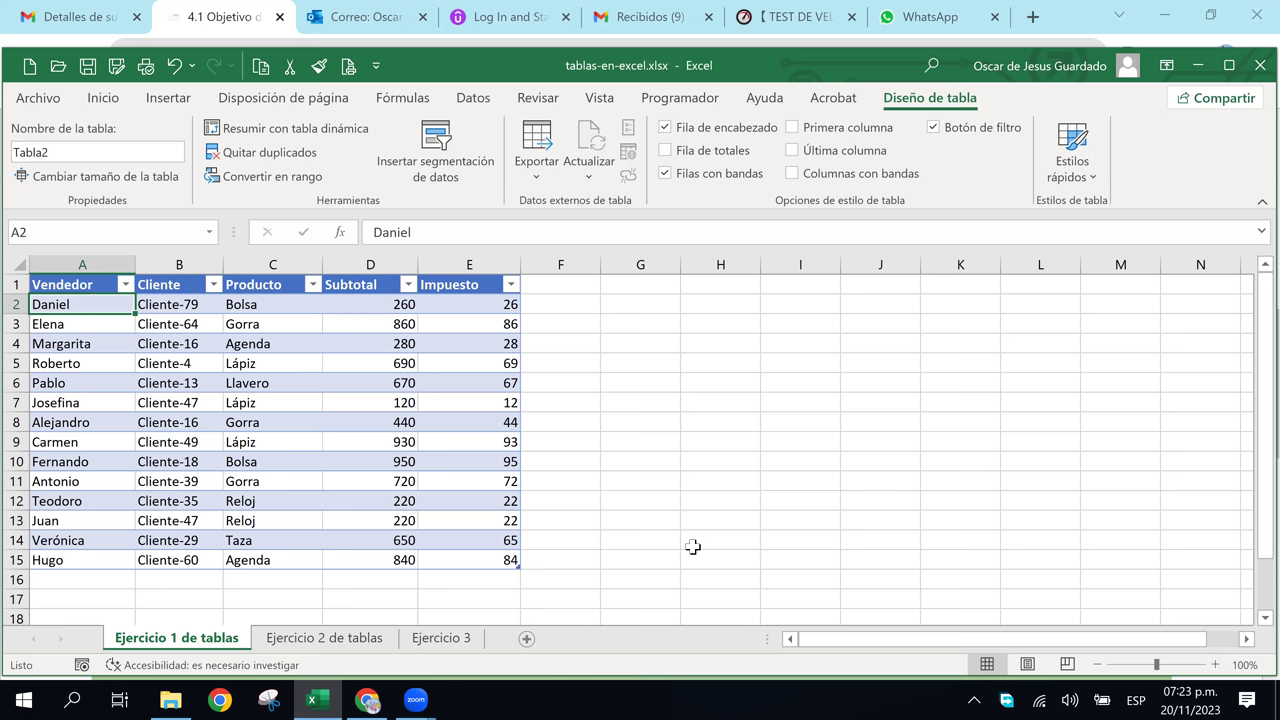
- Insert an empty row at the top of the table data, then remove it again
{"action": "key", "text": "ctrl+plus"}
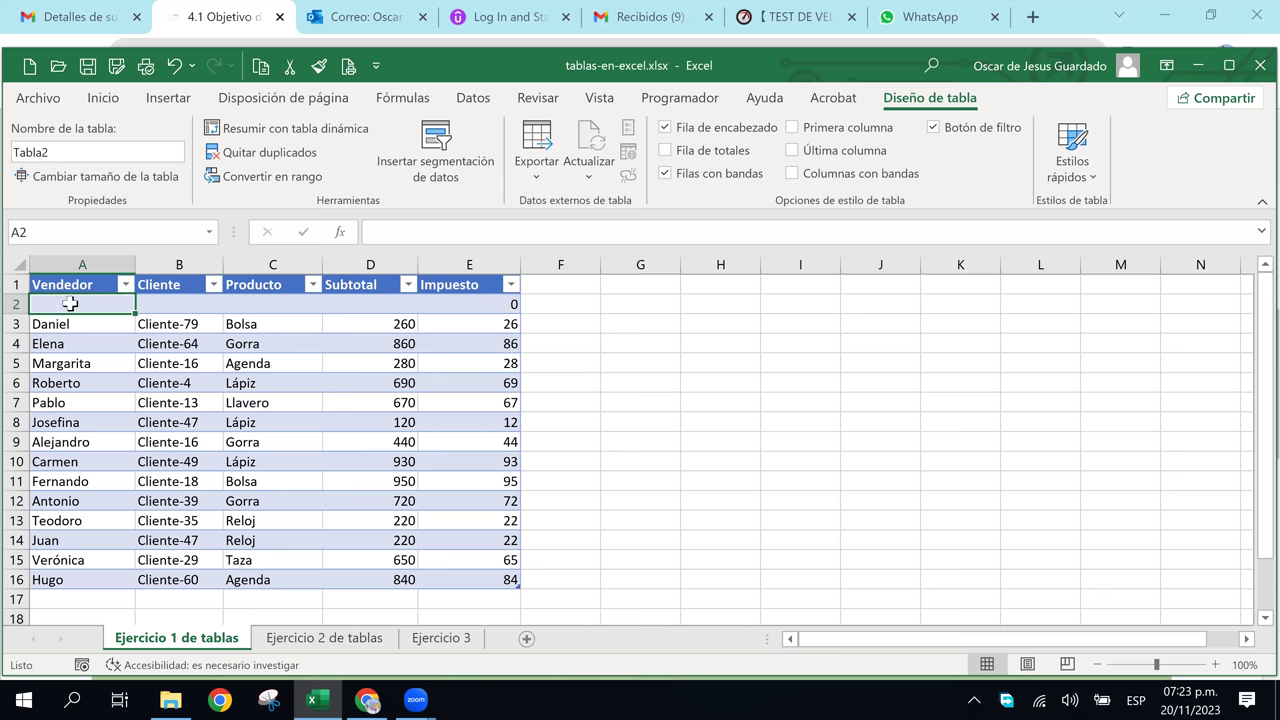
{"action": "left_click", "coordinate": [165, 286]}
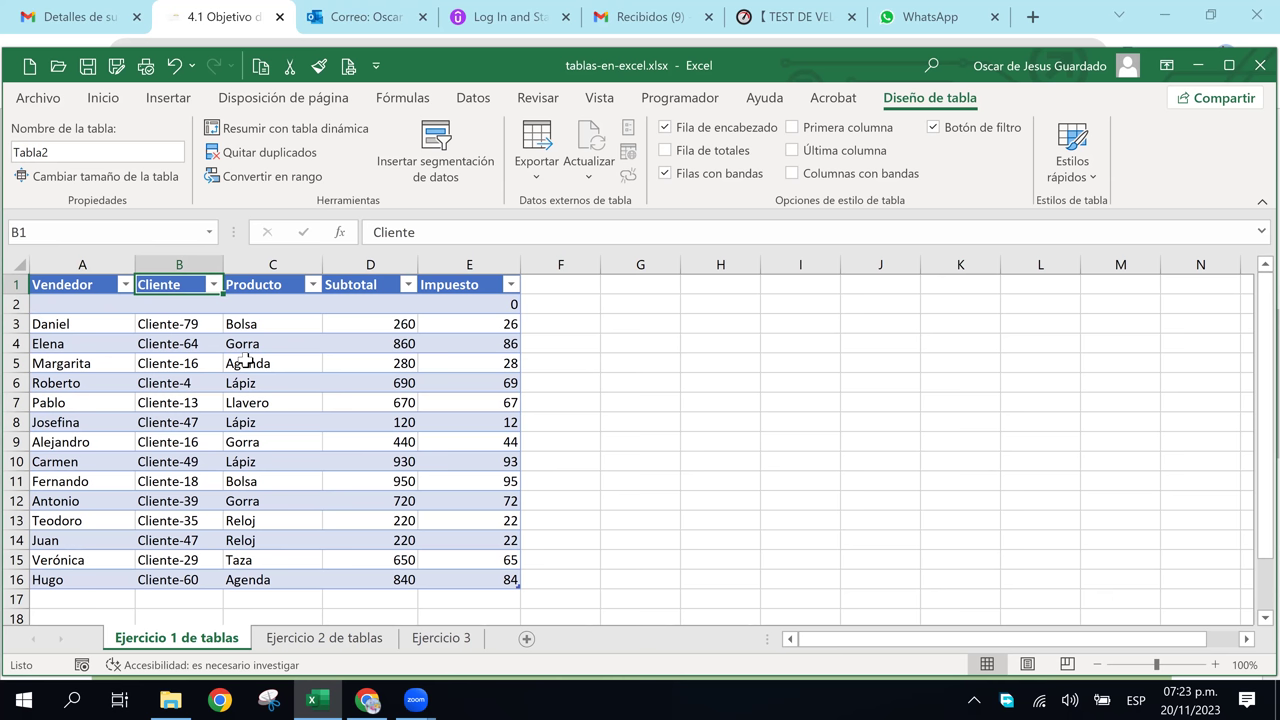
{"action": "left_click", "coordinate": [443, 420]}
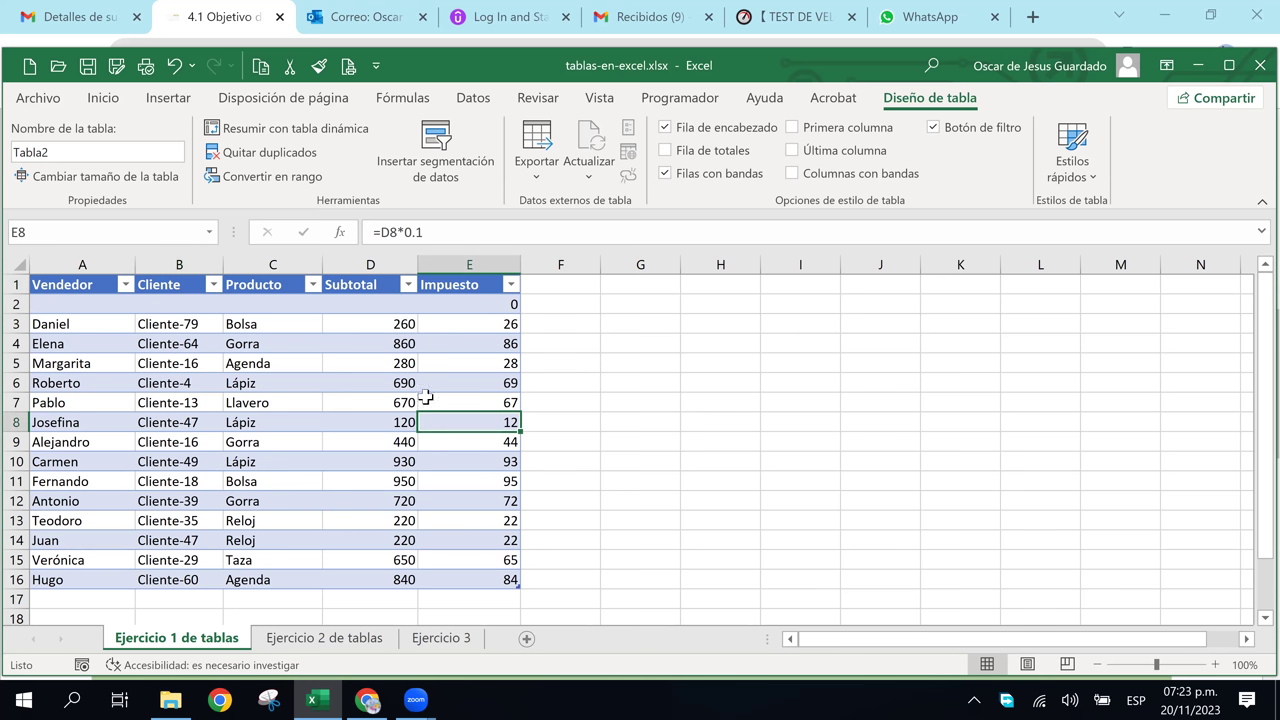
{"action": "left_click", "coordinate": [344, 348]}
{"action": "left_click", "coordinate": [56, 300]}
{"action": "key", "text": "ctrl+minus"}
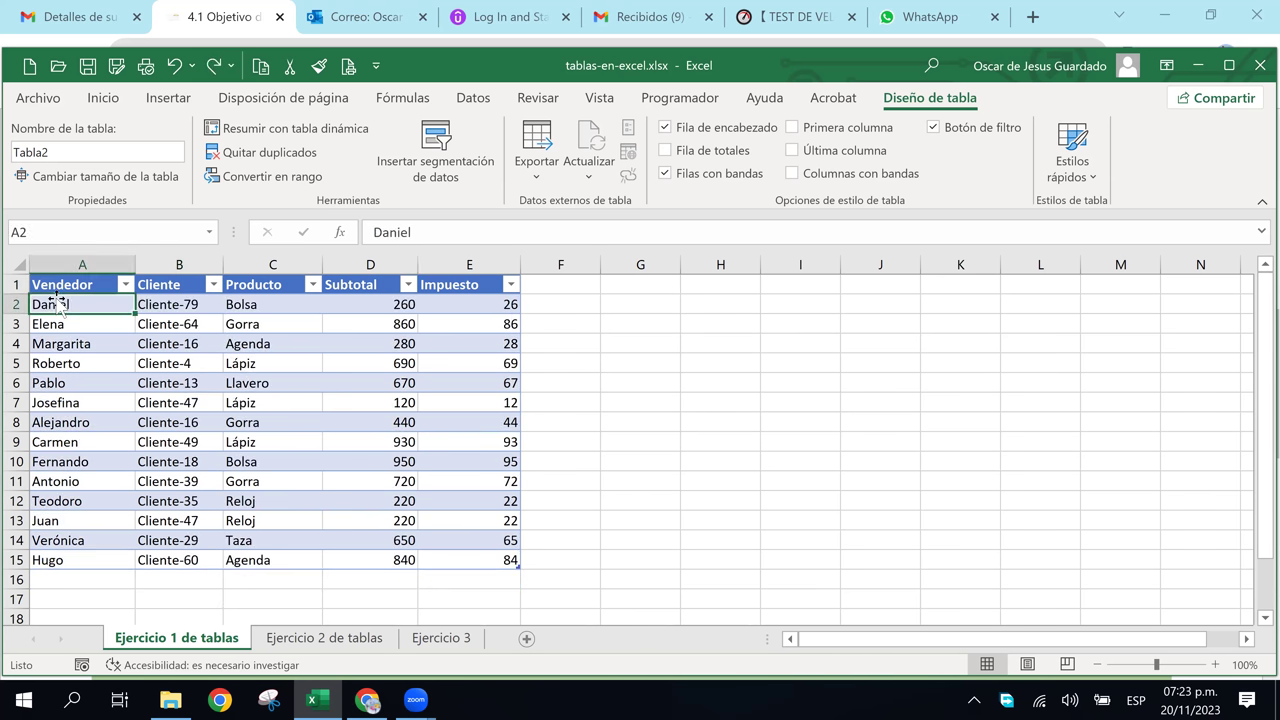
- Insert and undo a blank row 2, then insert an empty column before Producto
{"action": "left_click", "coordinate": [17, 303]}
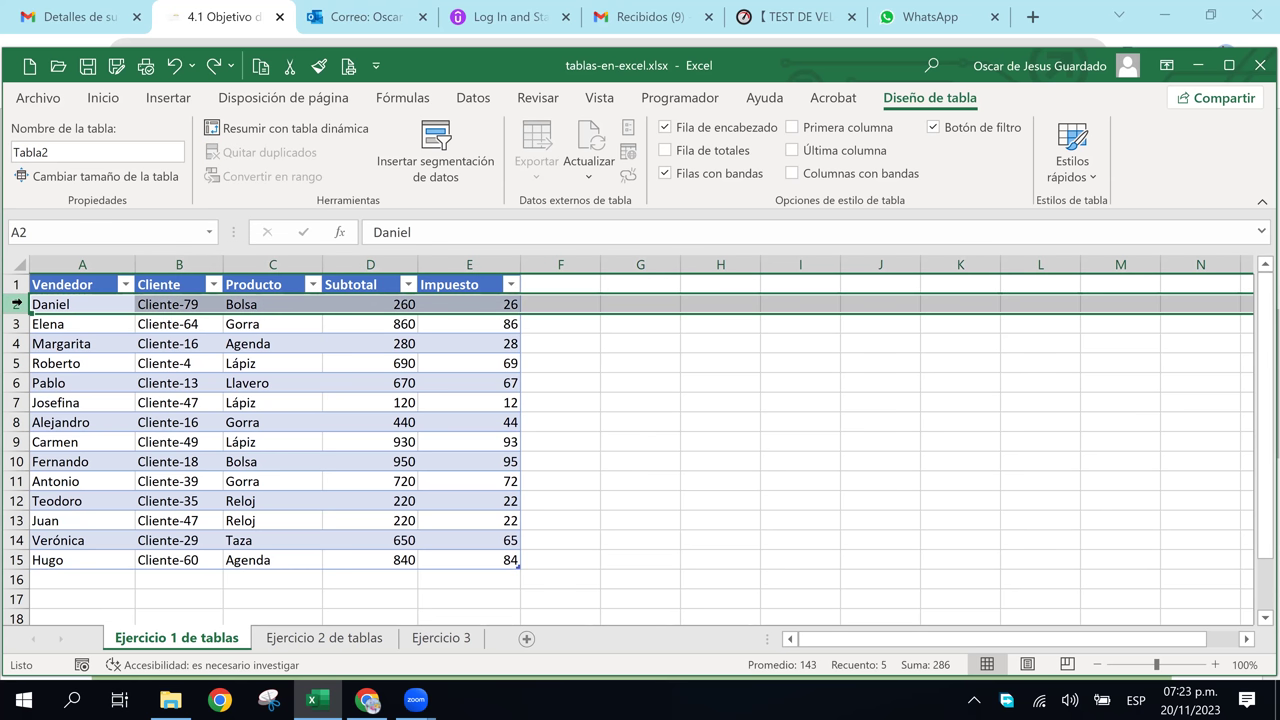
{"action": "right_click", "coordinate": [17, 303]}
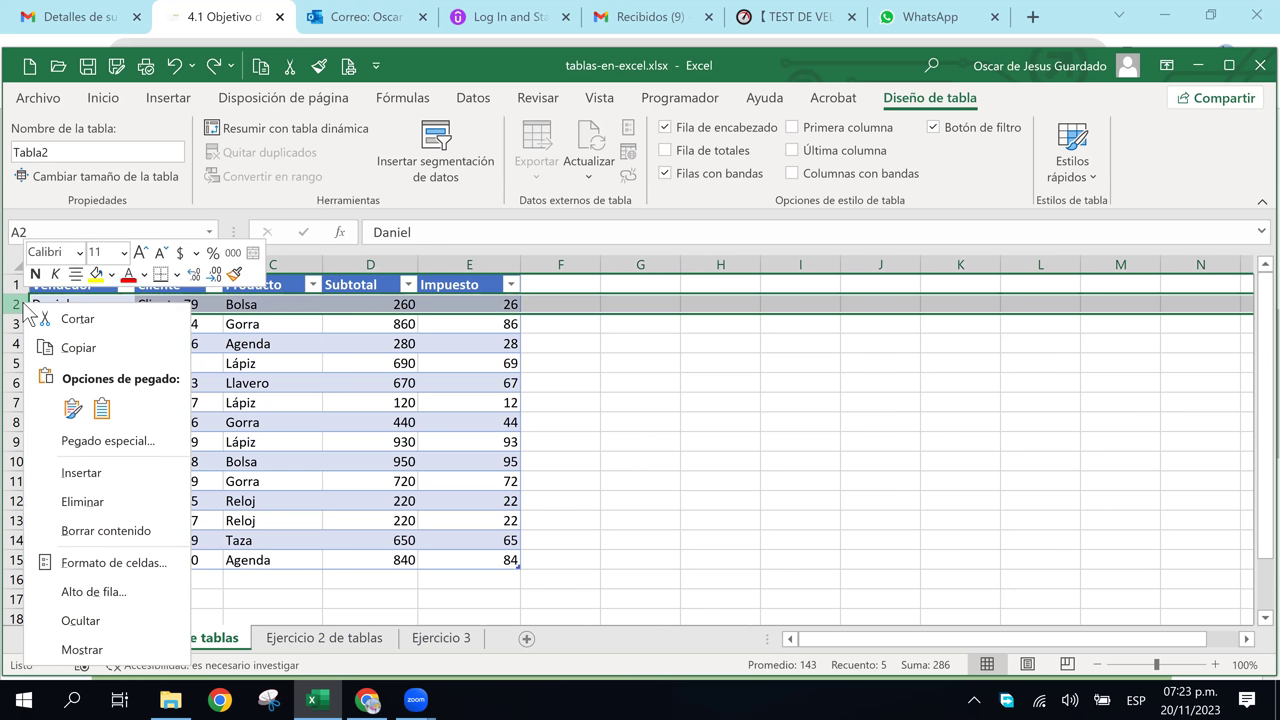
{"action": "left_click", "coordinate": [100, 474]}
{"action": "left_click", "coordinate": [580, 445]}
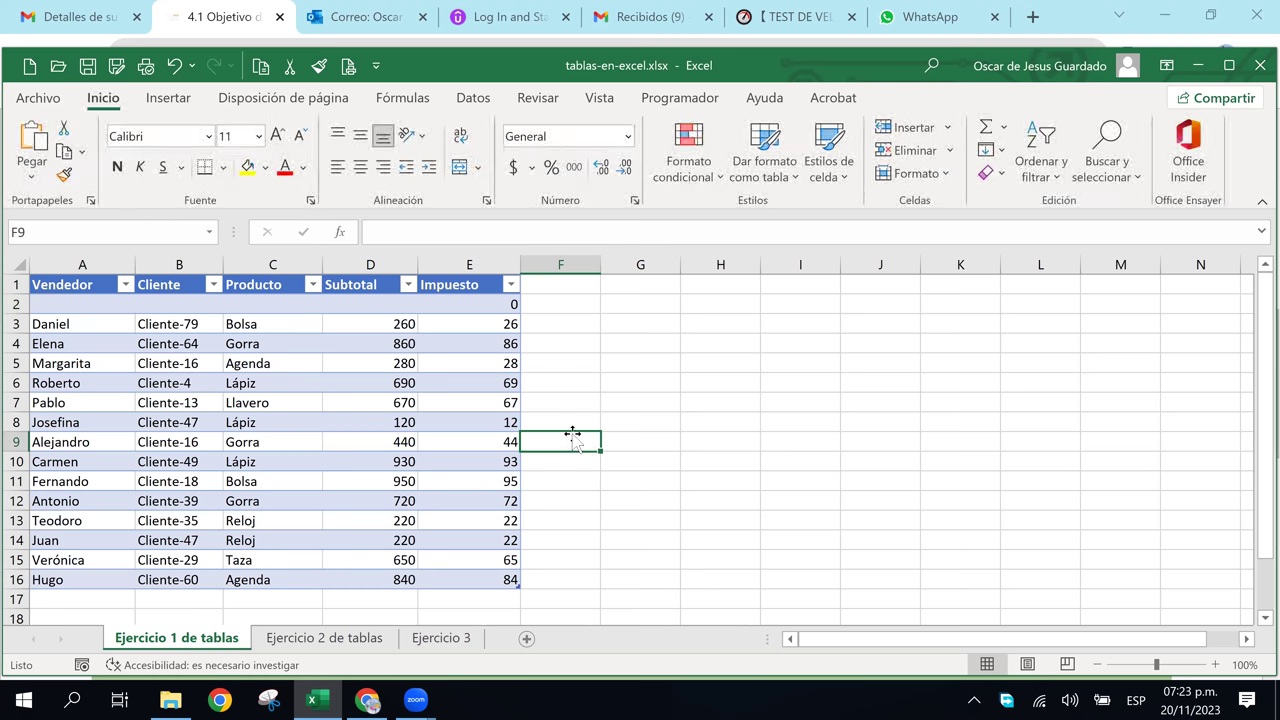
{"action": "key", "text": "ctrl+z"}
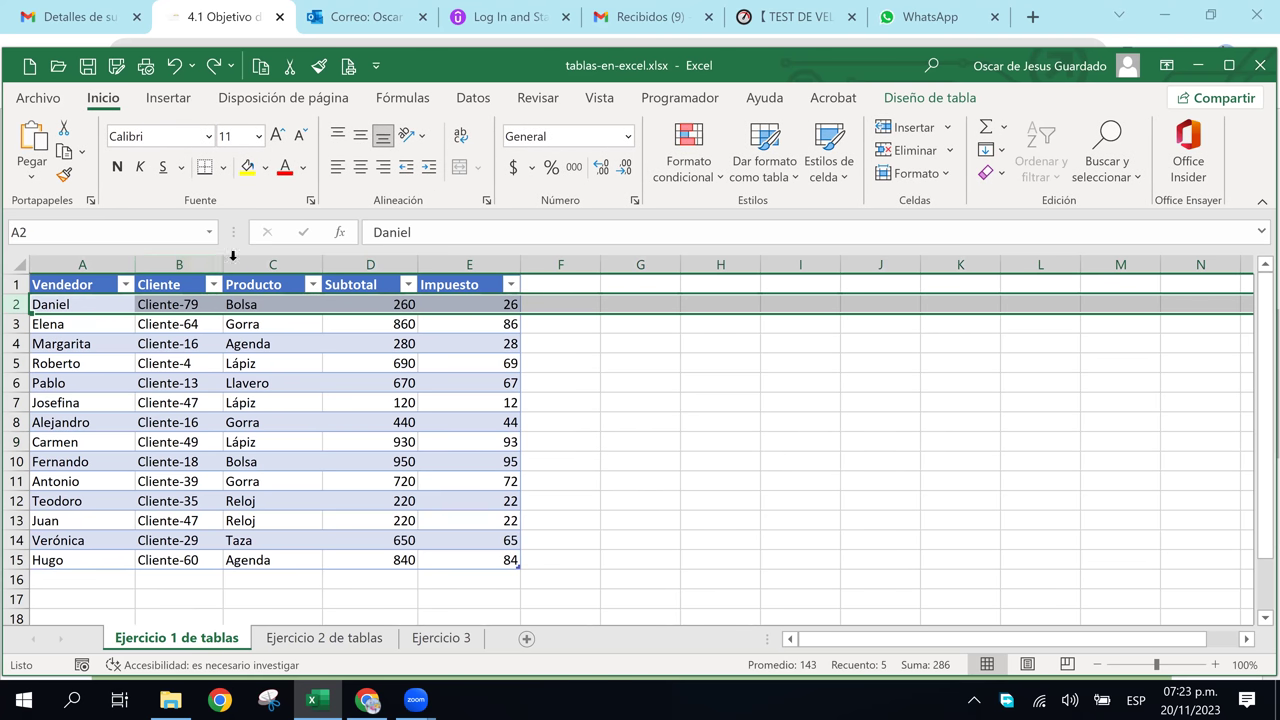
{"action": "right_click", "coordinate": [273, 263]}
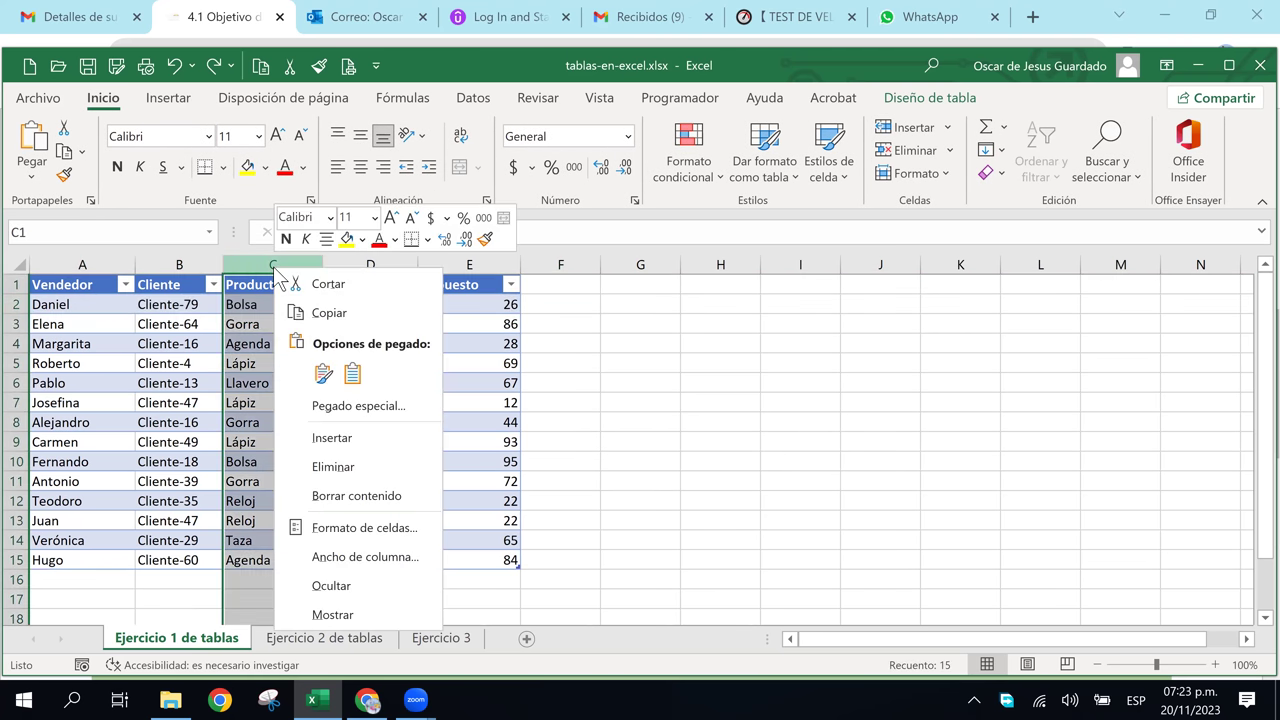
{"action": "left_click", "coordinate": [367, 442]}
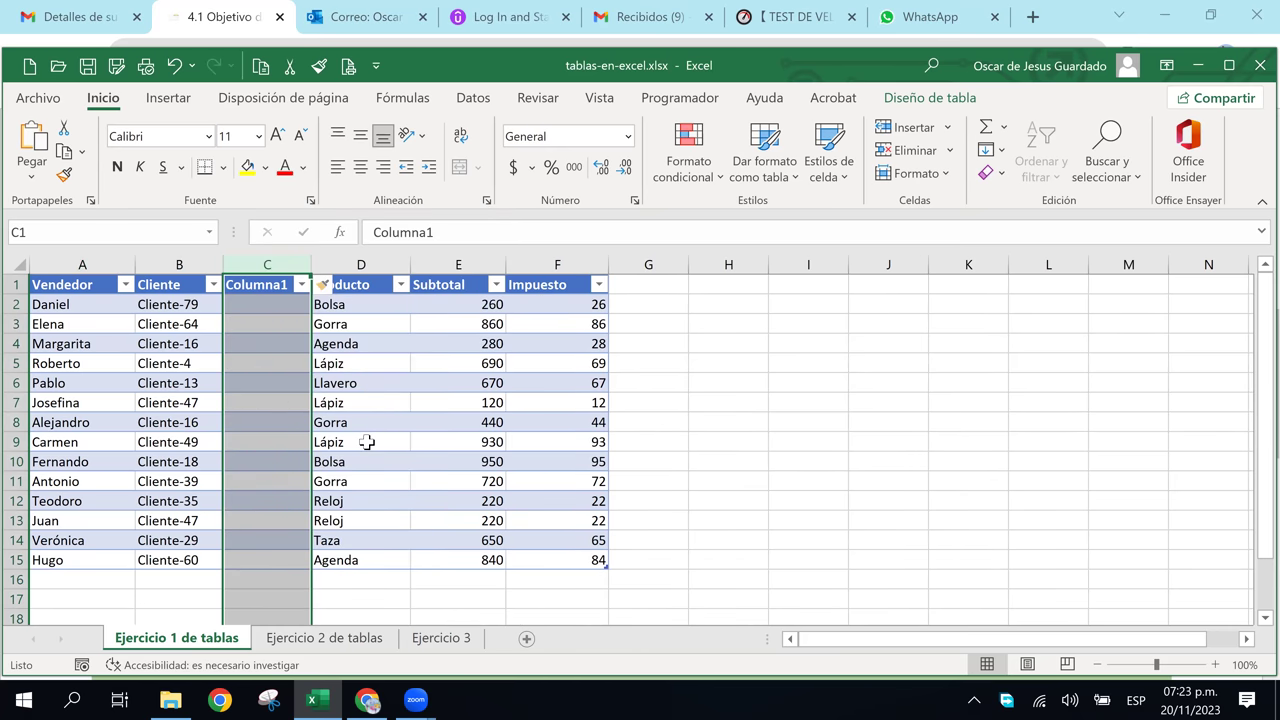
- Delete the empty Columna1 column through the column C header's Eliminar option
{"action": "left_click", "coordinate": [285, 345]}
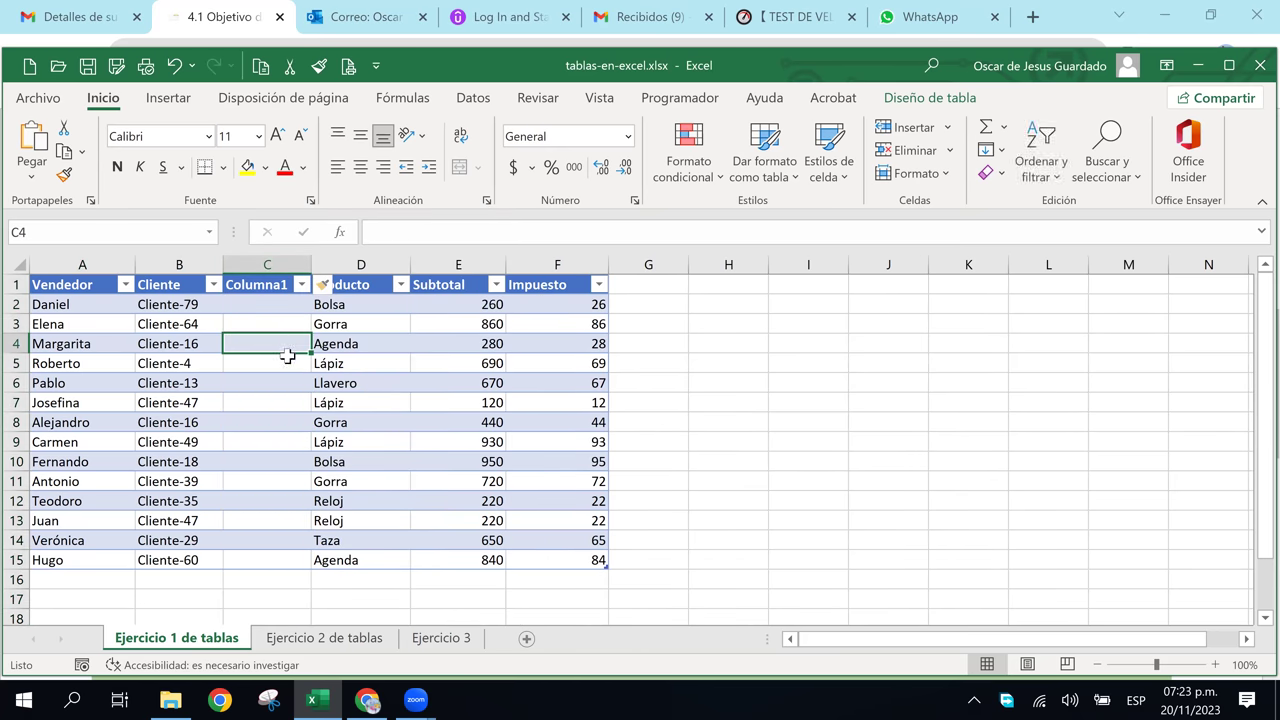
{"action": "left_click", "coordinate": [260, 287]}
{"action": "left_click", "coordinate": [285, 347]}
{"action": "left_click", "coordinate": [262, 287]}
{"action": "left_click", "coordinate": [270, 304]}
{"action": "left_click", "coordinate": [268, 288]}
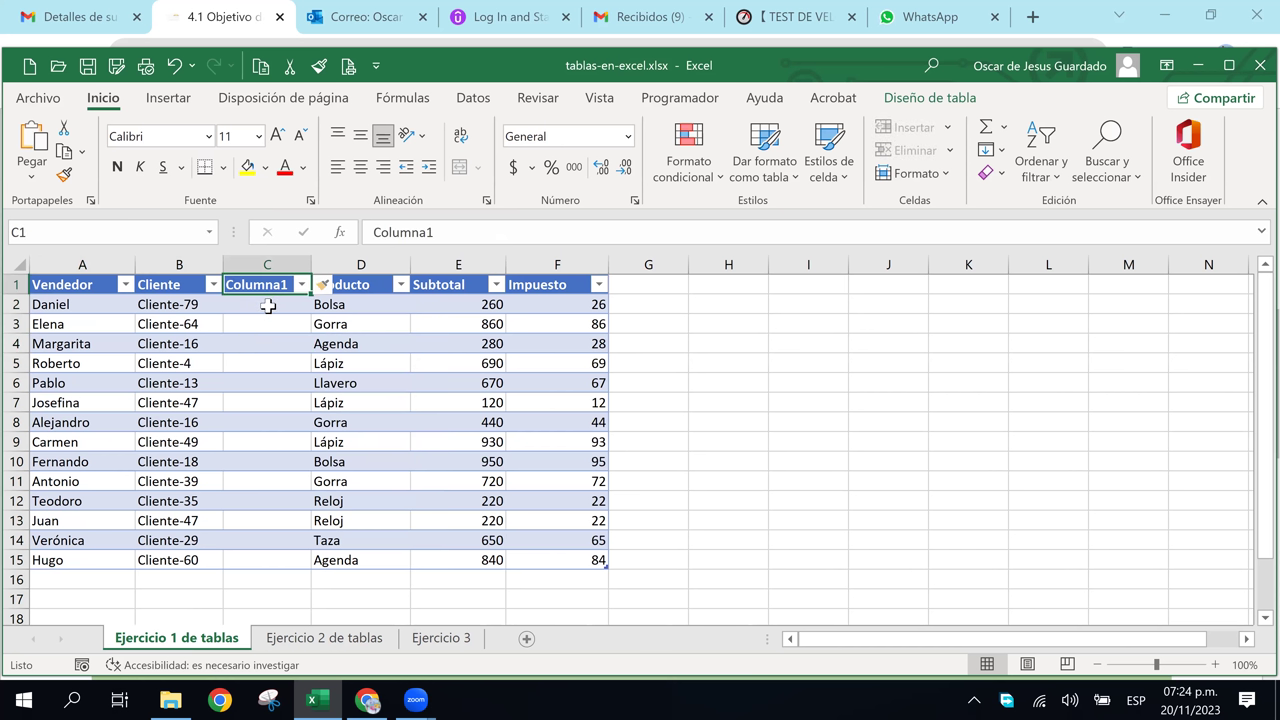
{"action": "right_click", "coordinate": [273, 266]}
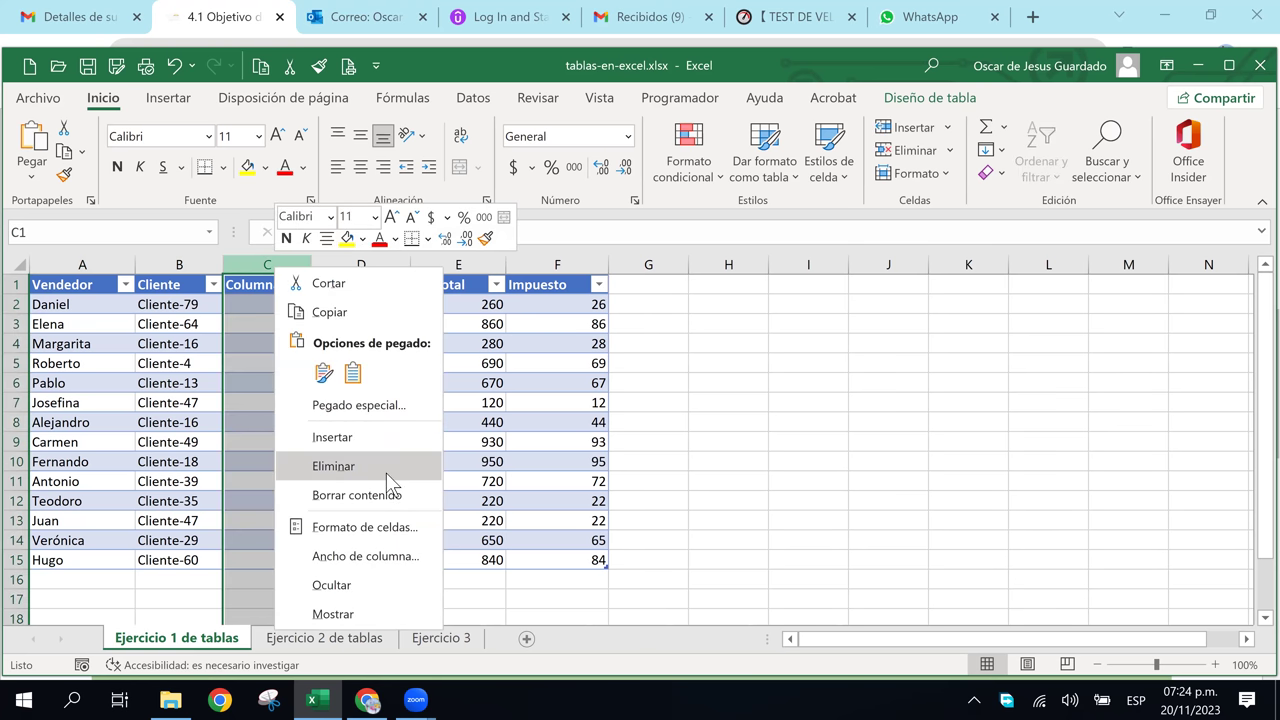
{"action": "left_click", "coordinate": [386, 470]}
- Click Subtotal cells and an outside cell, then select columns G through N
{"action": "left_click", "coordinate": [360, 402]}
{"action": "left_click", "coordinate": [330, 345]}
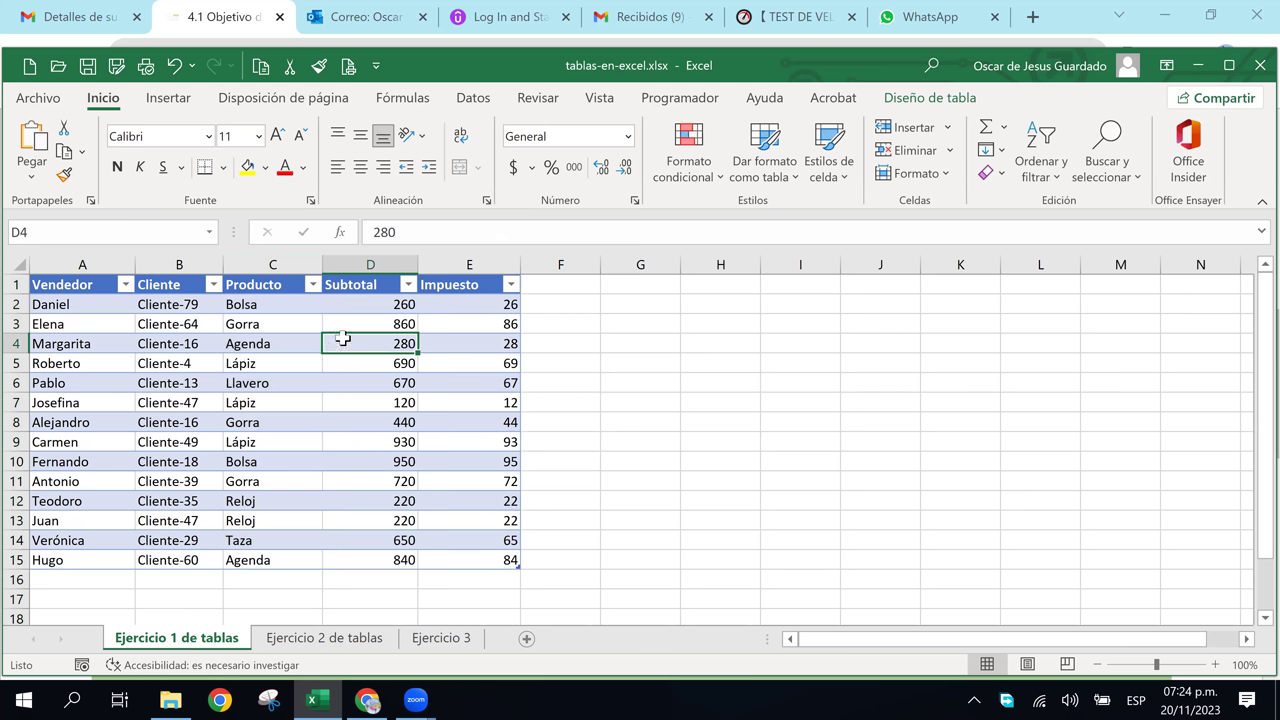
{"action": "left_click", "coordinate": [695, 363]}
{"action": "mouse_move", "coordinate": [640, 264]}
{"action": "left_mouse_down"}
{"action": "mouse_move", "coordinate": [1210, 213]}
{"action": "mouse_move", "coordinate": [1040, 264]}
{"action": "left_mouse_up"}
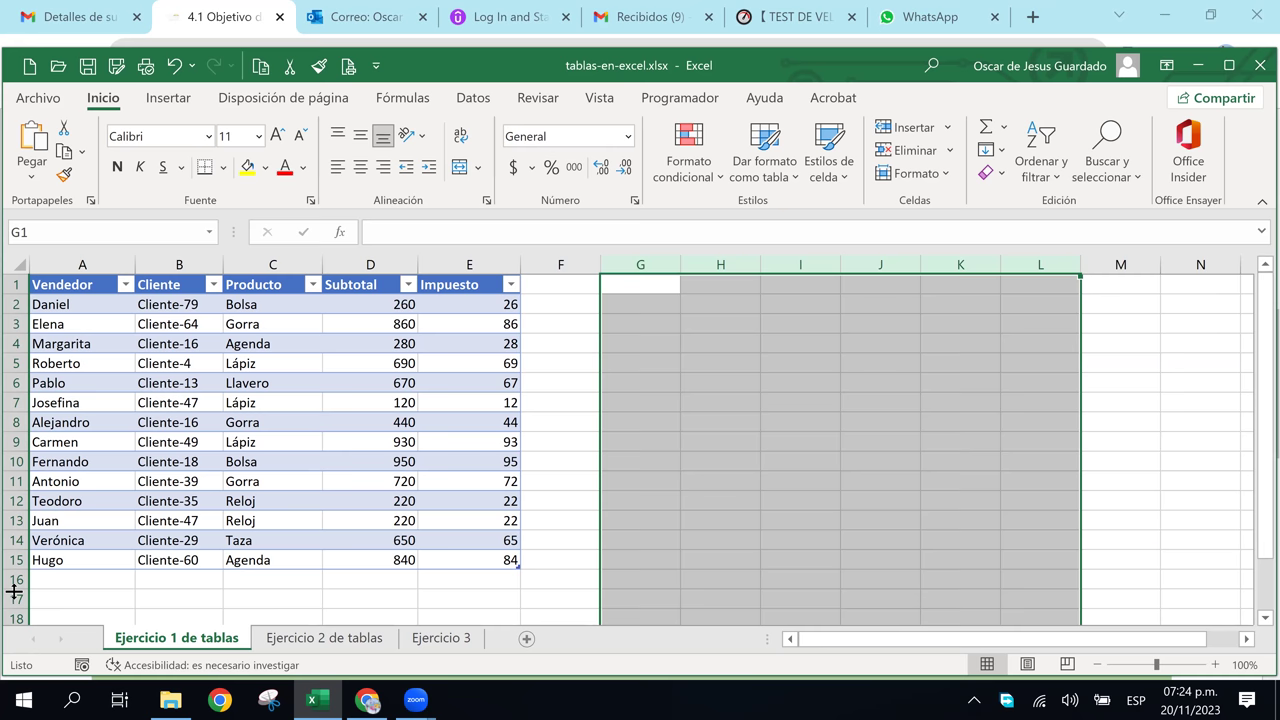
- Scroll back up and check Producto and Subtotal cells, ending on the value 280
{"action": "mouse_move", "coordinate": [16, 598]}
{"action": "left_mouse_down"}
{"action": "mouse_move", "coordinate": [13, 633]}
{"action": "mouse_move", "coordinate": [37, 497]}
{"action": "left_mouse_up"}
{"action": "scroll", "coordinate": [188, 542], "scroll_direction": "up", "scroll_amount": 1}
{"action": "scroll", "coordinate": [188, 542], "scroll_direction": "up", "scroll_amount": 3}
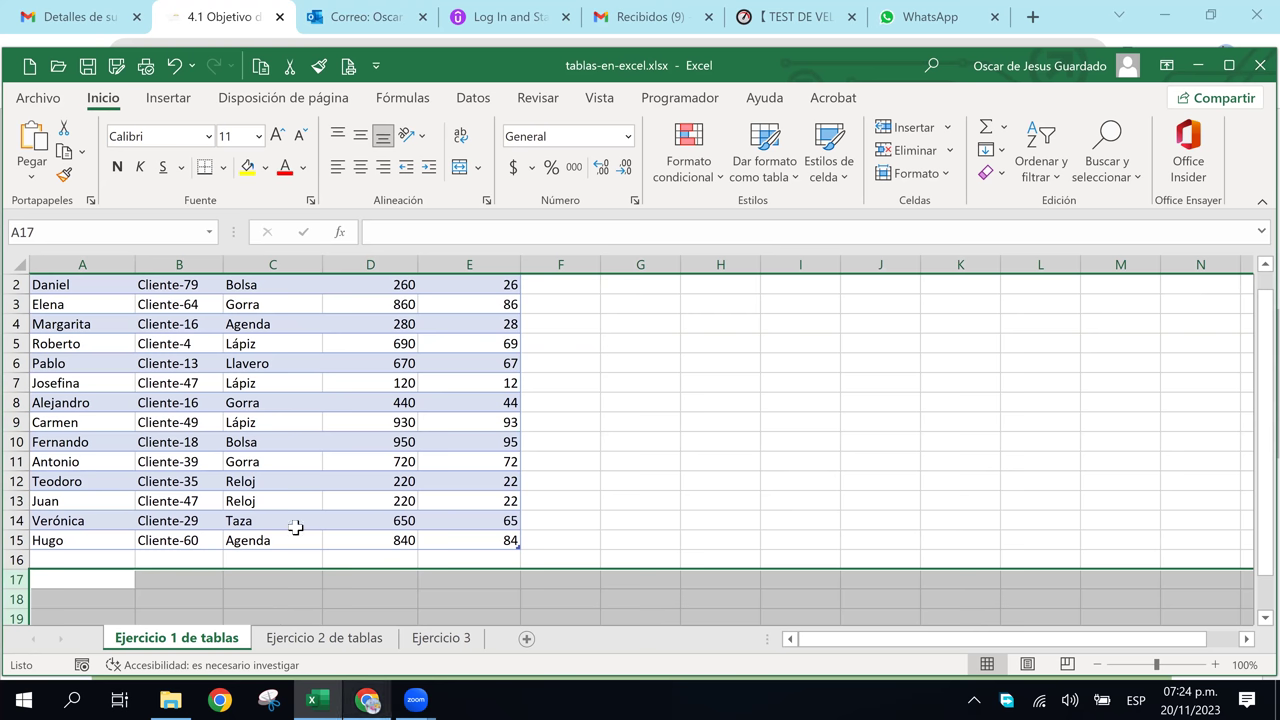
{"action": "left_click", "coordinate": [228, 505]}
{"action": "scroll", "coordinate": [228, 505], "scroll_direction": "up", "scroll_amount": 1}
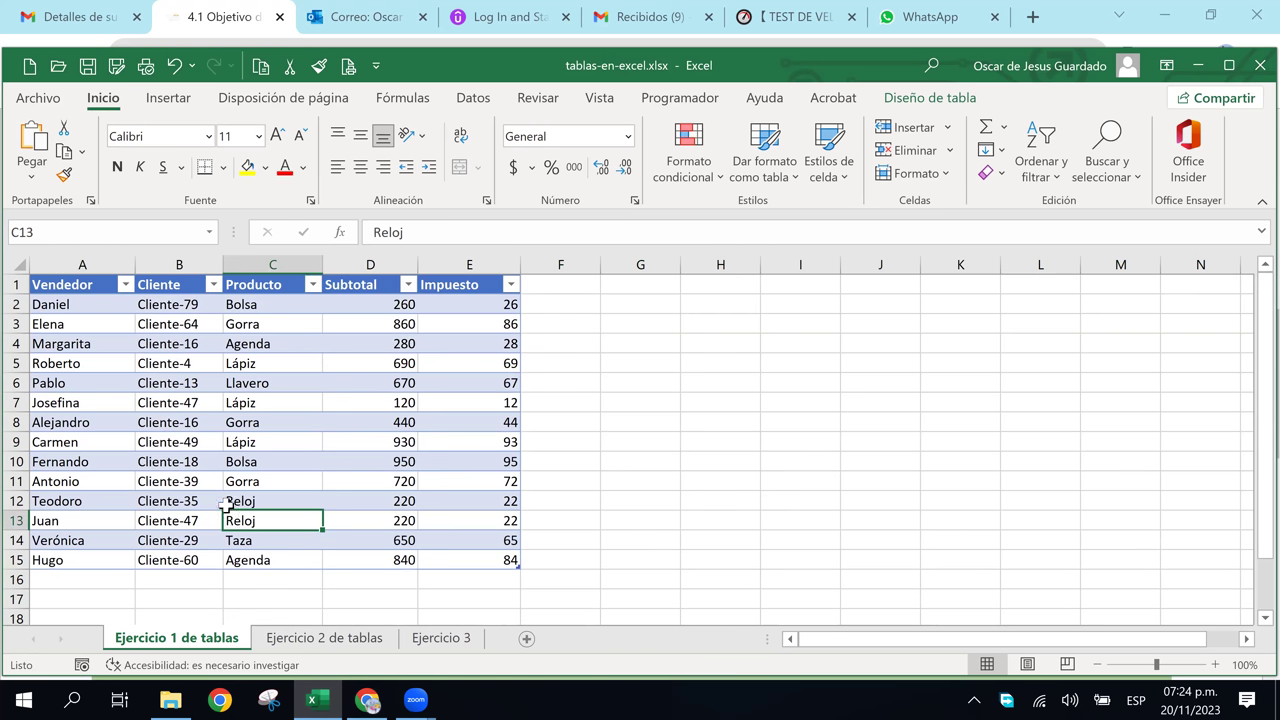
{"action": "left_click", "coordinate": [345, 426]}
{"action": "left_click", "coordinate": [396, 310]}
{"action": "left_click", "coordinate": [405, 404]}
{"action": "left_click", "coordinate": [397, 348]}
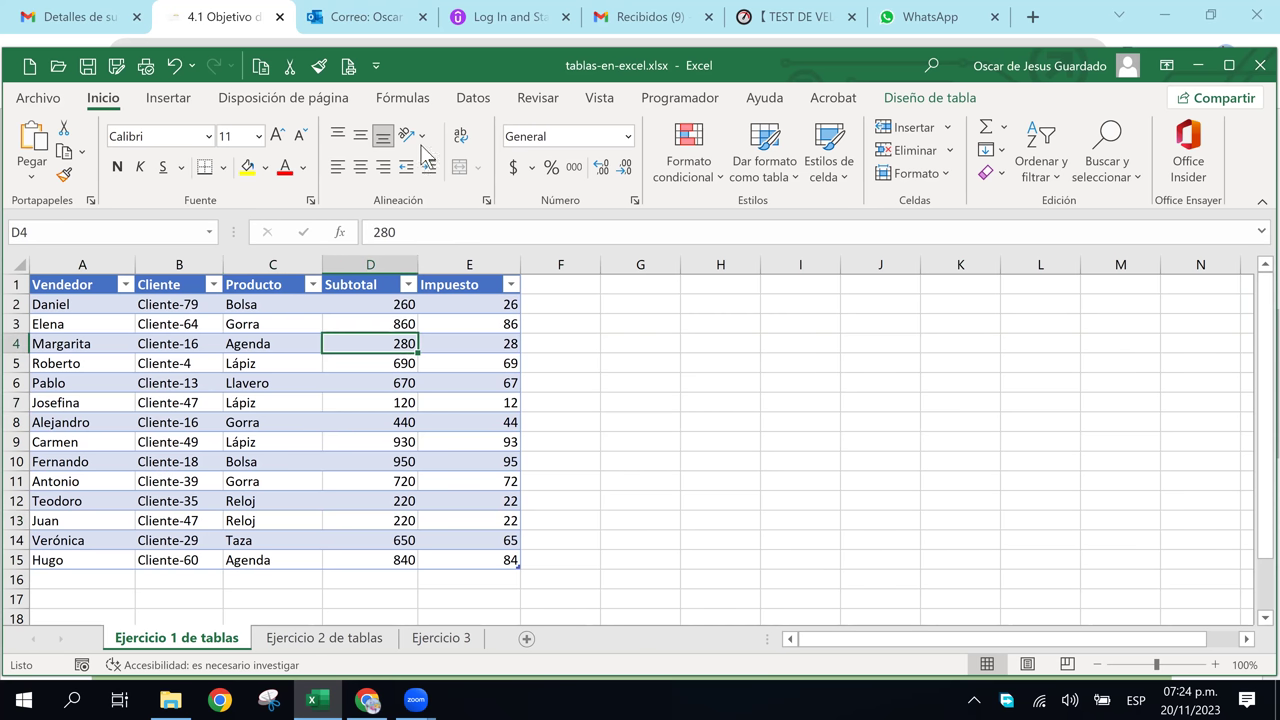
{"action": "left_click", "coordinate": [414, 100]}
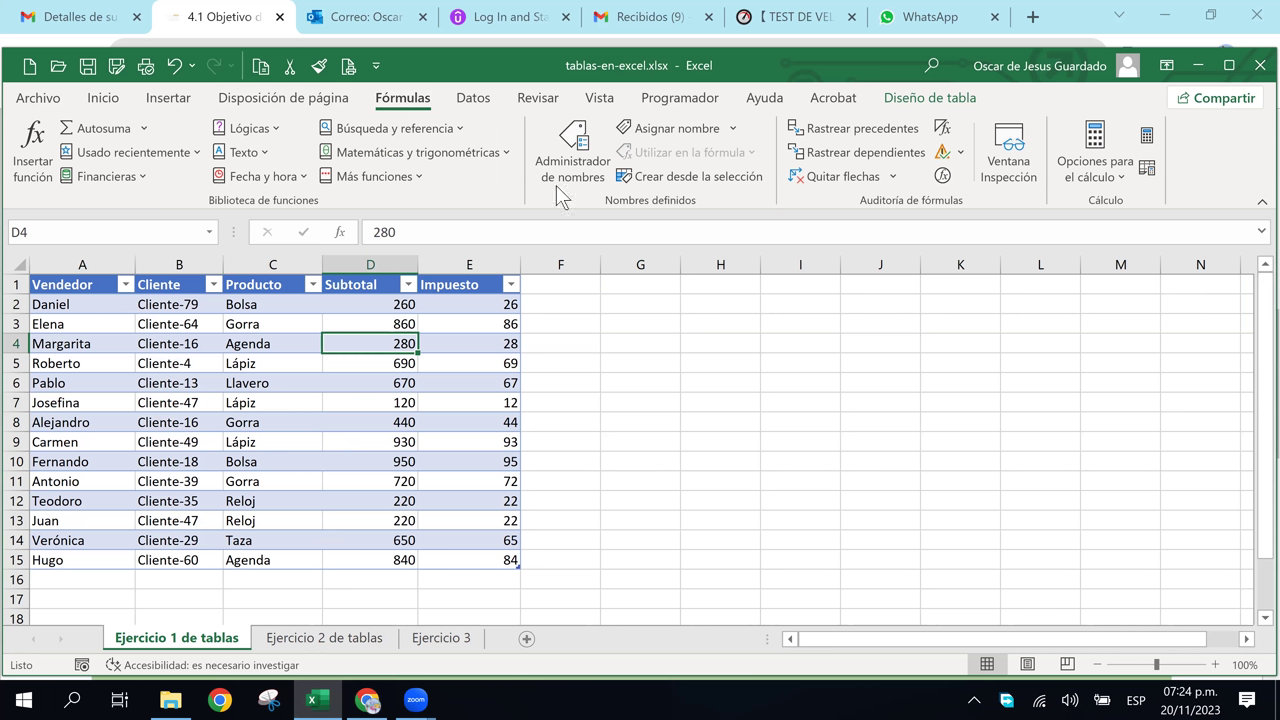
{"action": "left_click", "coordinate": [590, 148]}
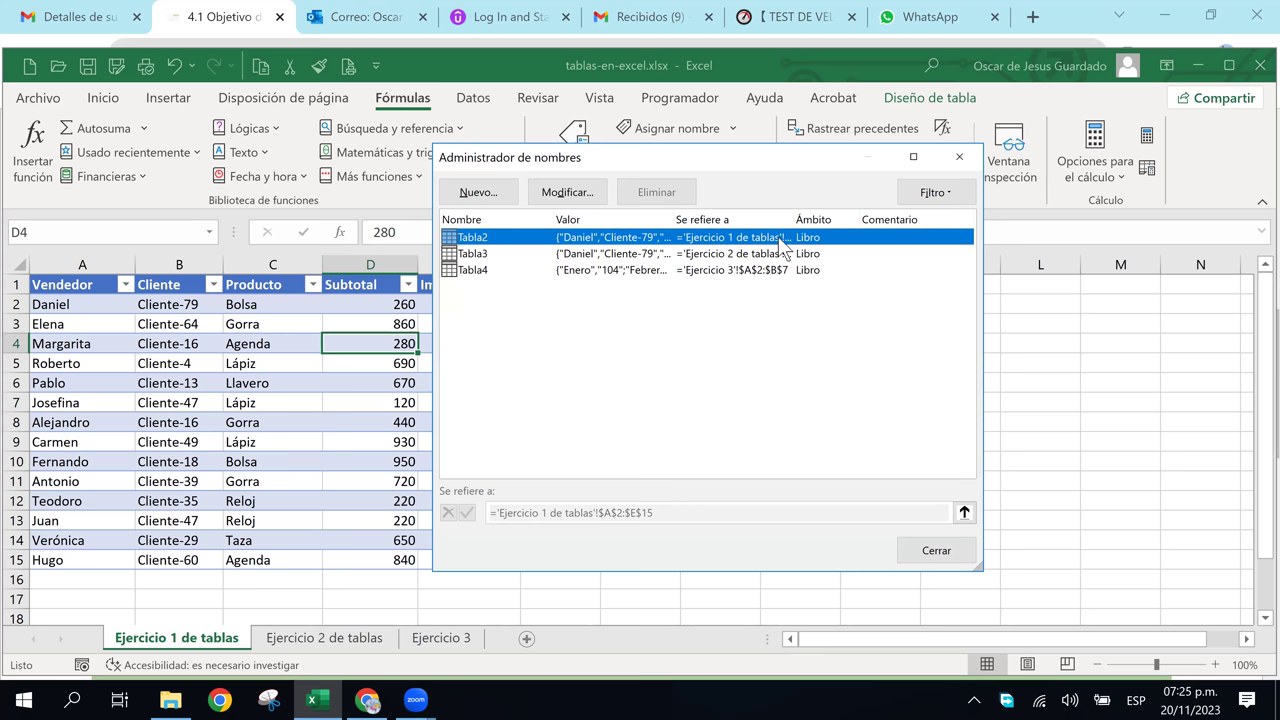
{"action": "left_click", "coordinate": [952, 551]}
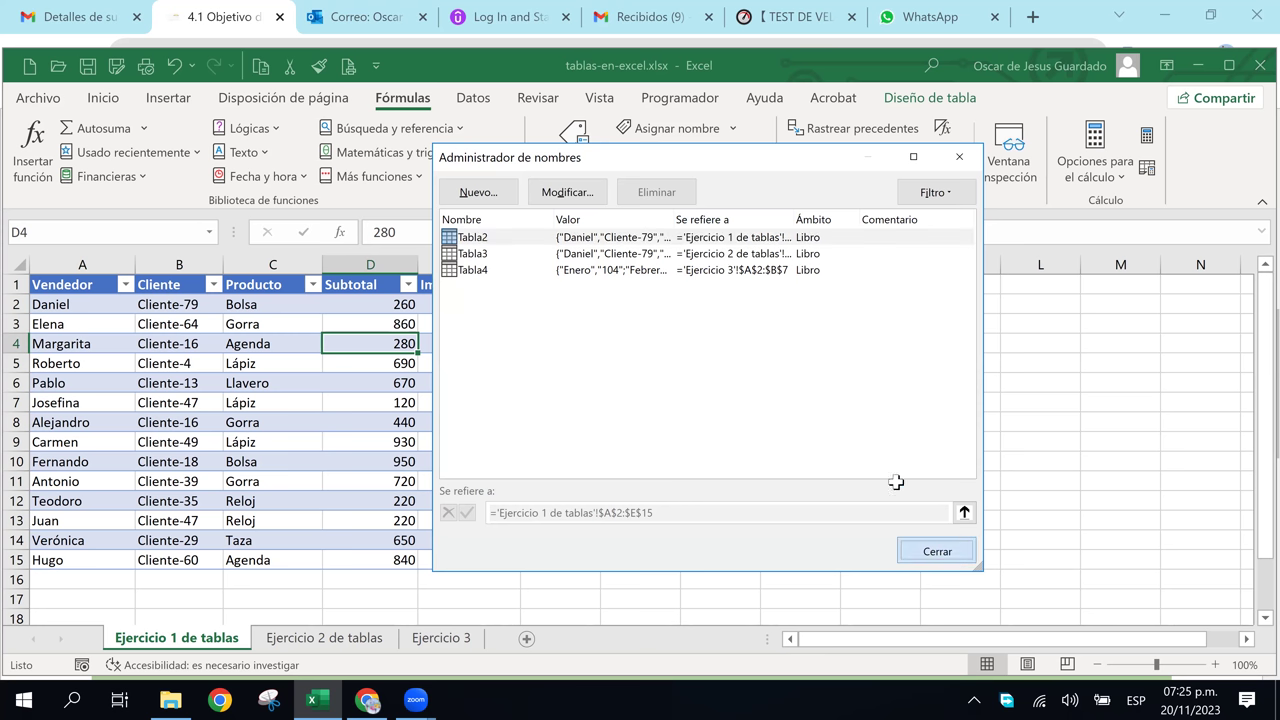
{"action": "left_click", "coordinate": [577, 177]}
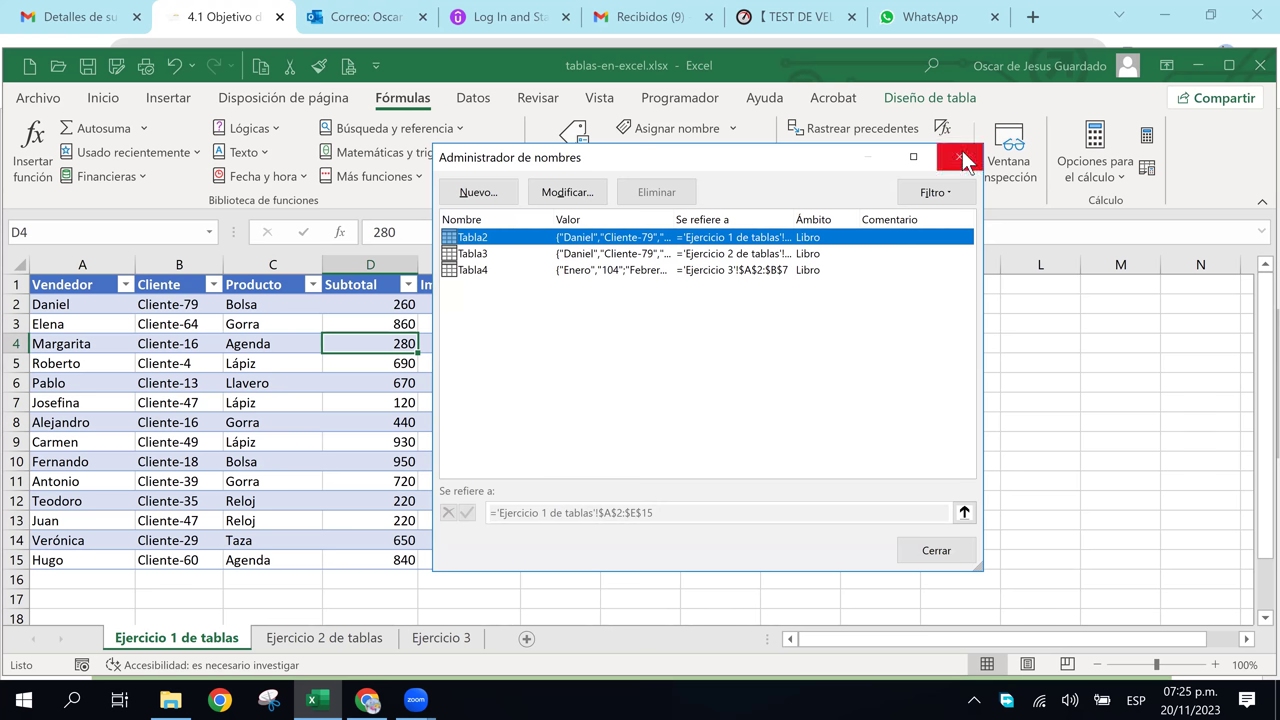
{"action": "left_click", "coordinate": [963, 163]}
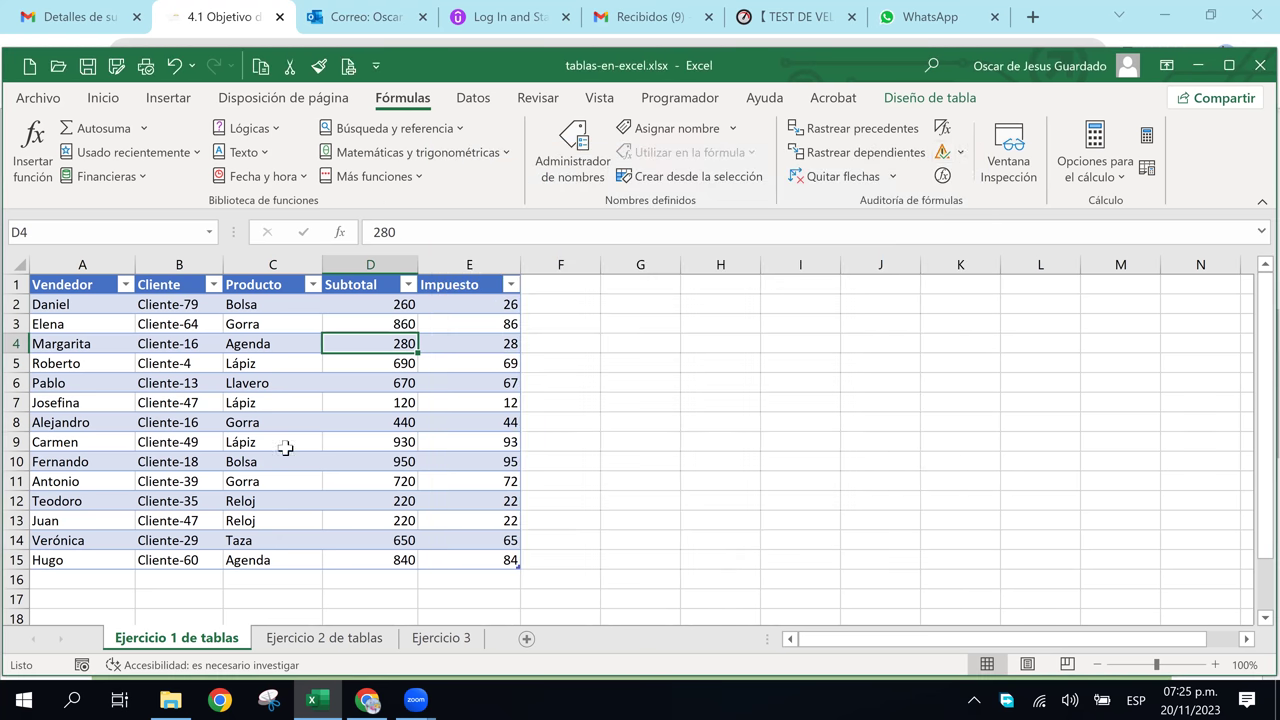
{"action": "left_click", "coordinate": [238, 368]}
{"action": "left_click", "coordinate": [262, 420]}
{"action": "left_click", "coordinate": [266, 401]}
{"action": "left_click", "coordinate": [268, 386]}
{"action": "left_click", "coordinate": [386, 438]}
{"action": "left_click", "coordinate": [400, 393]}
{"action": "left_click", "coordinate": [402, 464]}
{"action": "left_click", "coordinate": [351, 416]}
{"action": "left_click", "coordinate": [193, 410]}
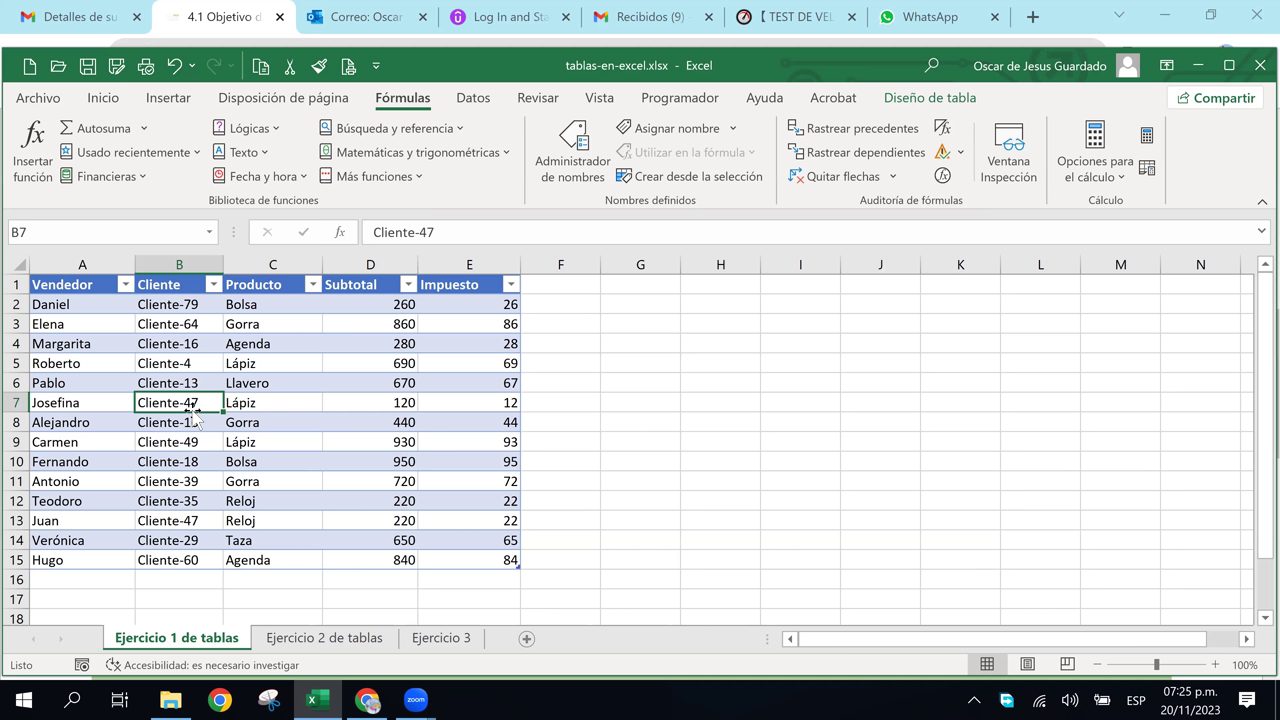
{"action": "left_click", "coordinate": [181, 383]}
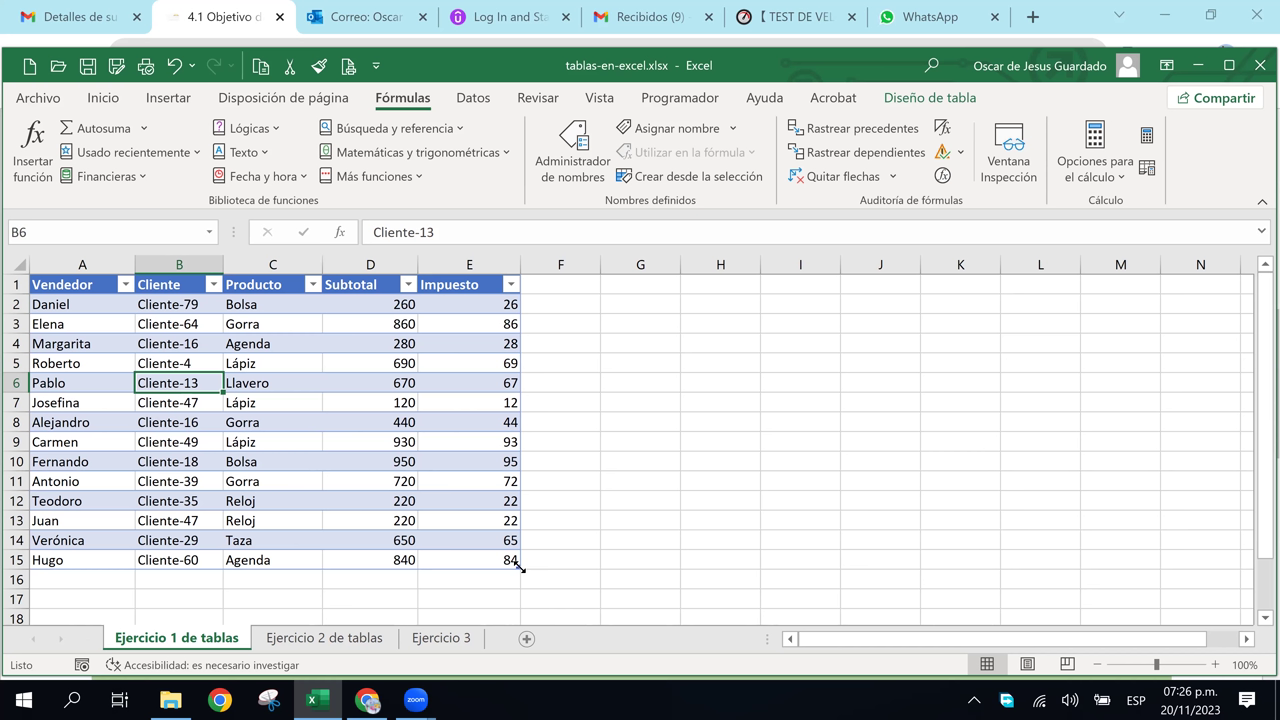
- Resize the table to G19, adding Columna1, Columna2 and empty rows down to 19
{"action": "left_click_drag", "start_coordinate": [518, 566], "coordinate": [565, 610]}
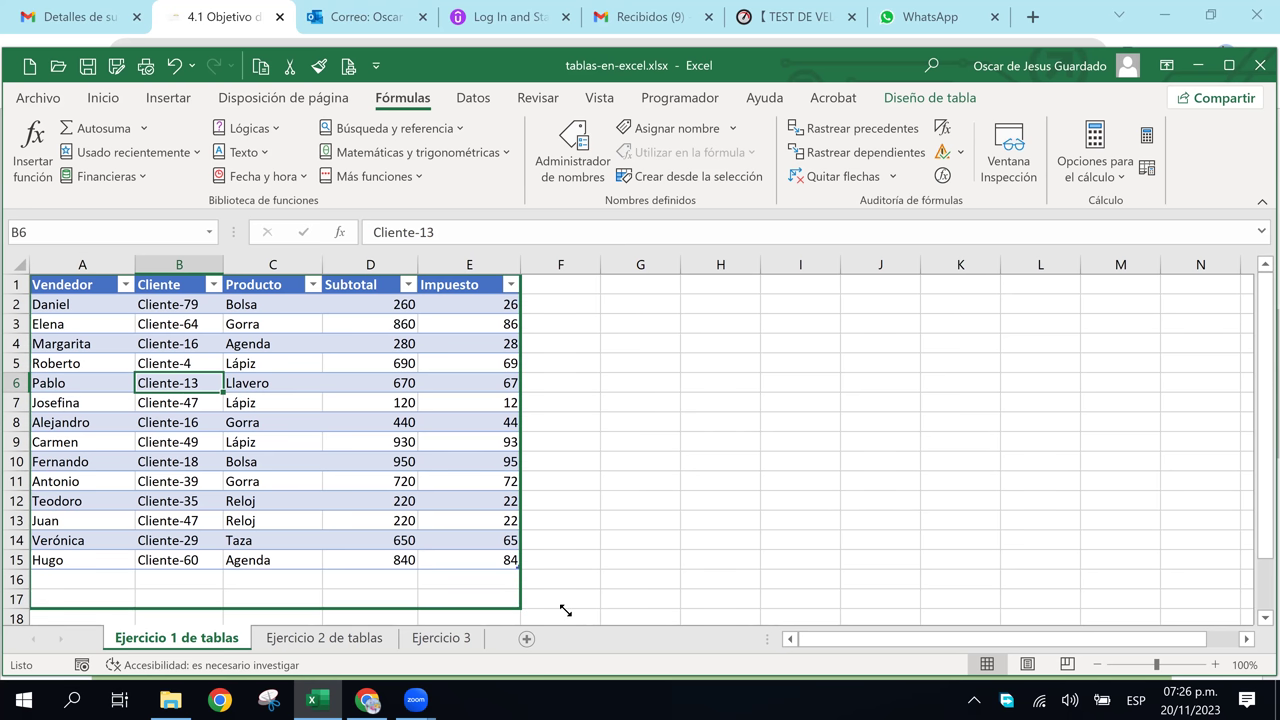
{"action": "mouse_move", "coordinate": [565, 610]}
{"action": "left_mouse_down"}
{"action": "mouse_move", "coordinate": [652, 603]}
{"action": "mouse_move", "coordinate": [667, 566]}
{"action": "mouse_move", "coordinate": [636, 515]}
{"action": "mouse_move", "coordinate": [662, 497]}
{"action": "left_mouse_up"}
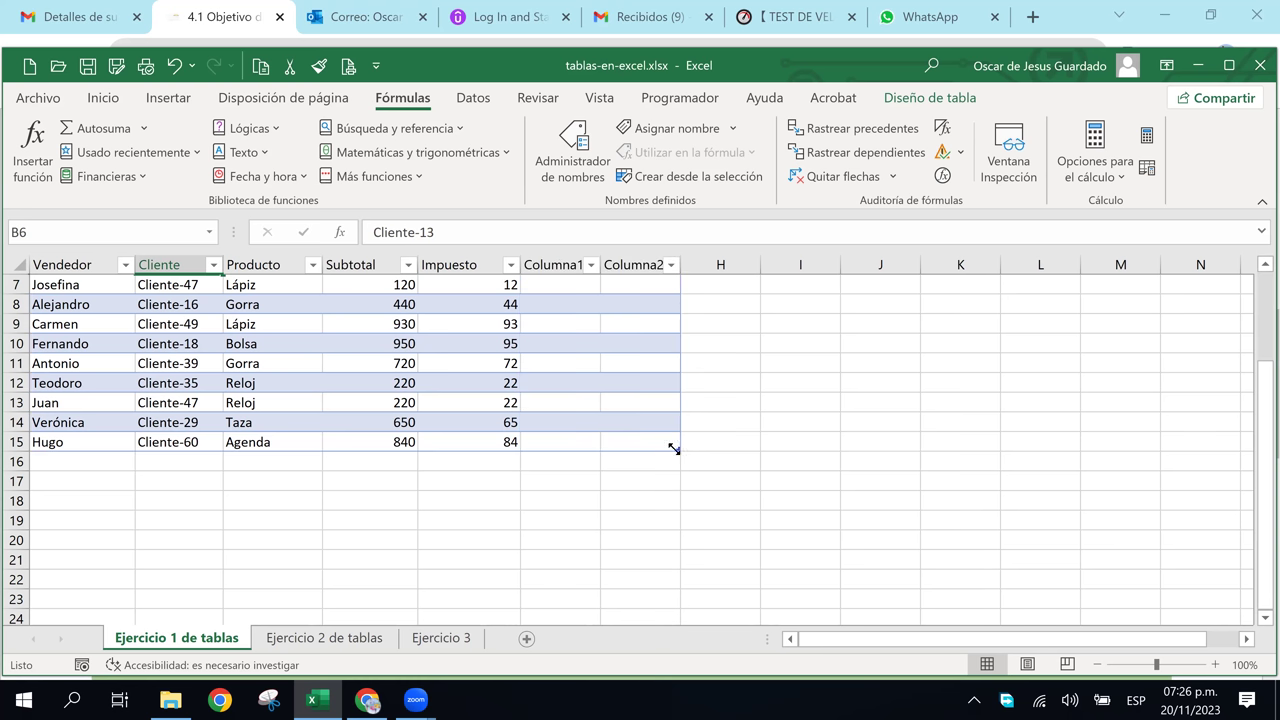
{"action": "left_click_drag", "start_coordinate": [673, 448], "coordinate": [670, 531]}
{"action": "scroll", "coordinate": [593, 581], "scroll_direction": "up", "scroll_amount": 2}
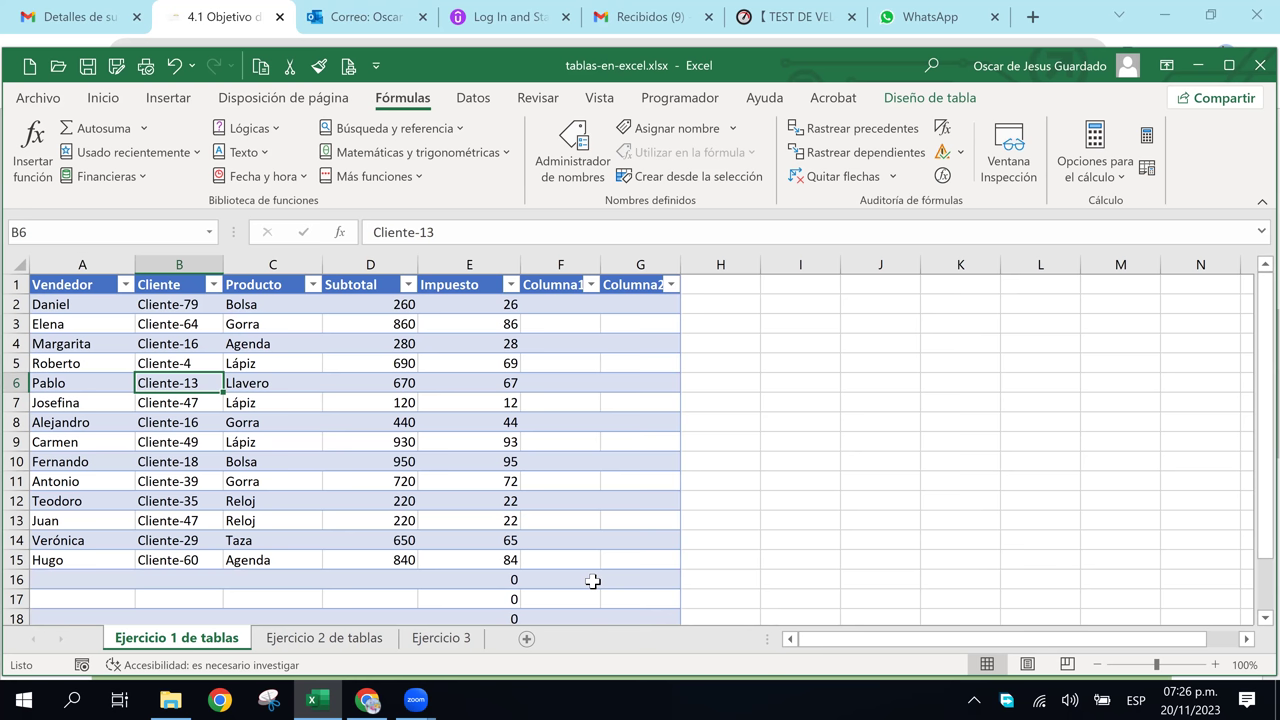
{"action": "left_click", "coordinate": [566, 305]}
{"action": "left_click", "coordinate": [606, 505]}
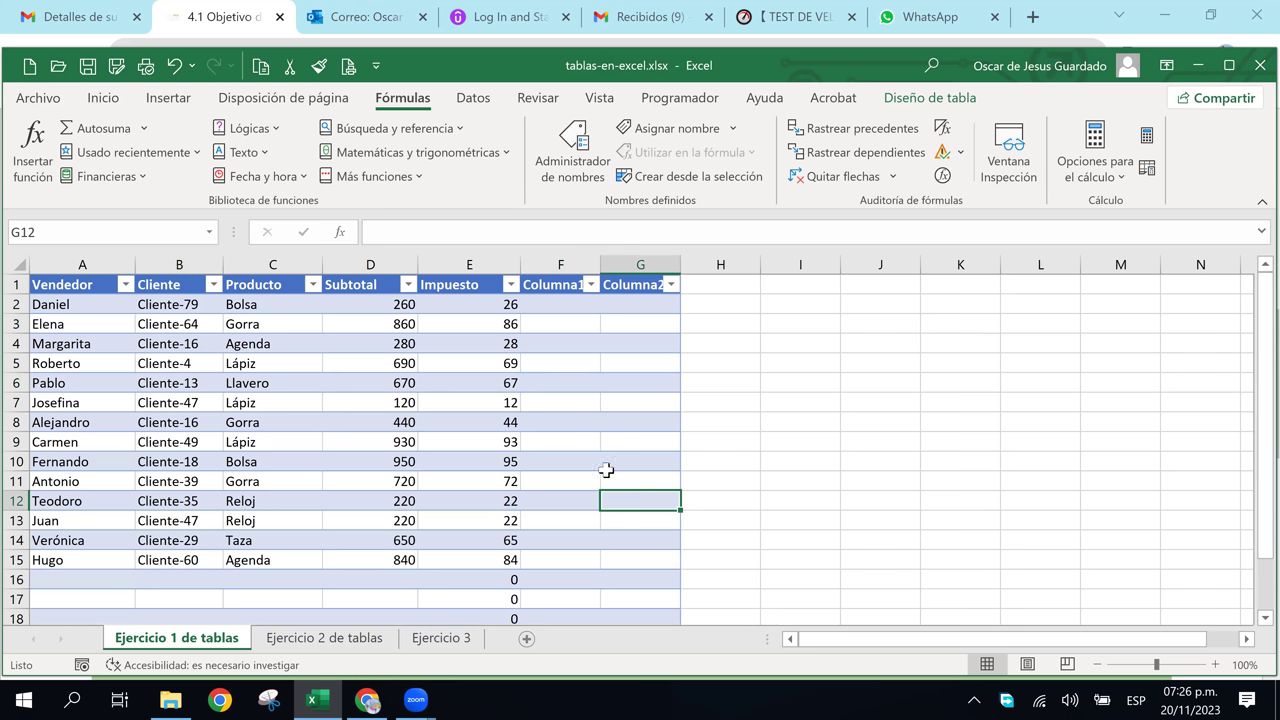
{"action": "left_click", "coordinate": [648, 401]}
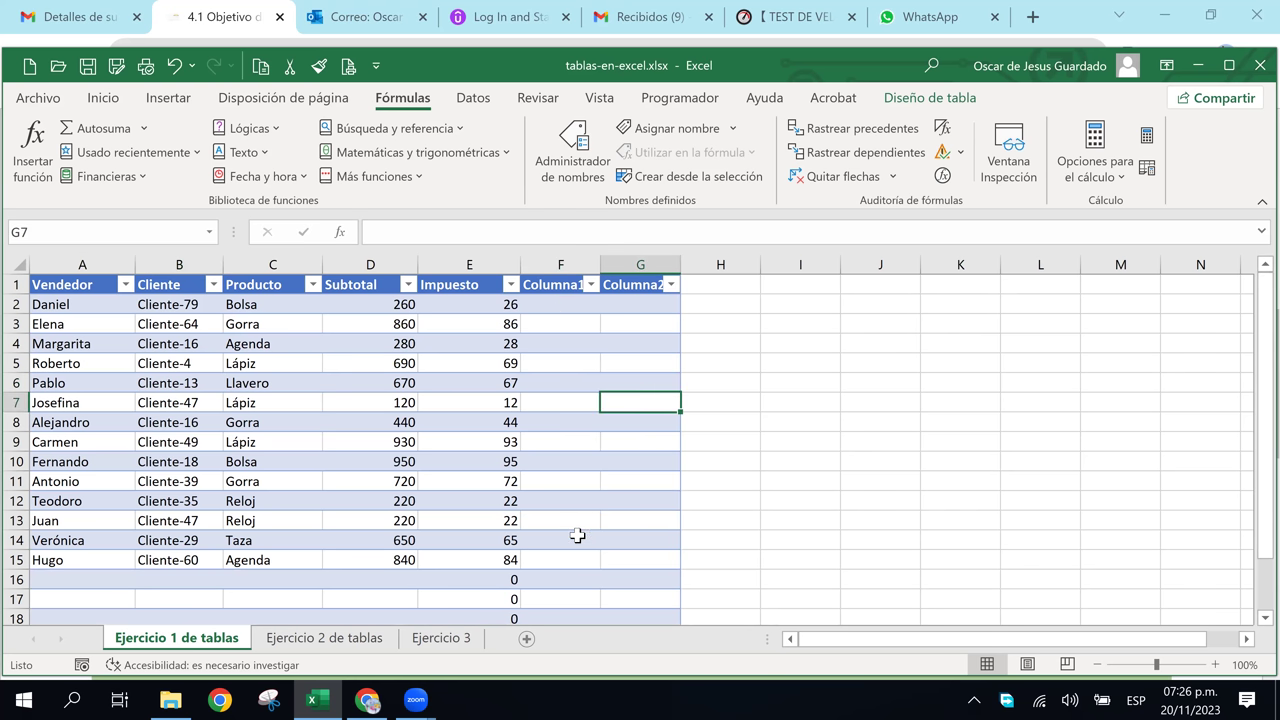
{"action": "scroll", "coordinate": [577, 536], "scroll_direction": "down", "scroll_amount": 3}
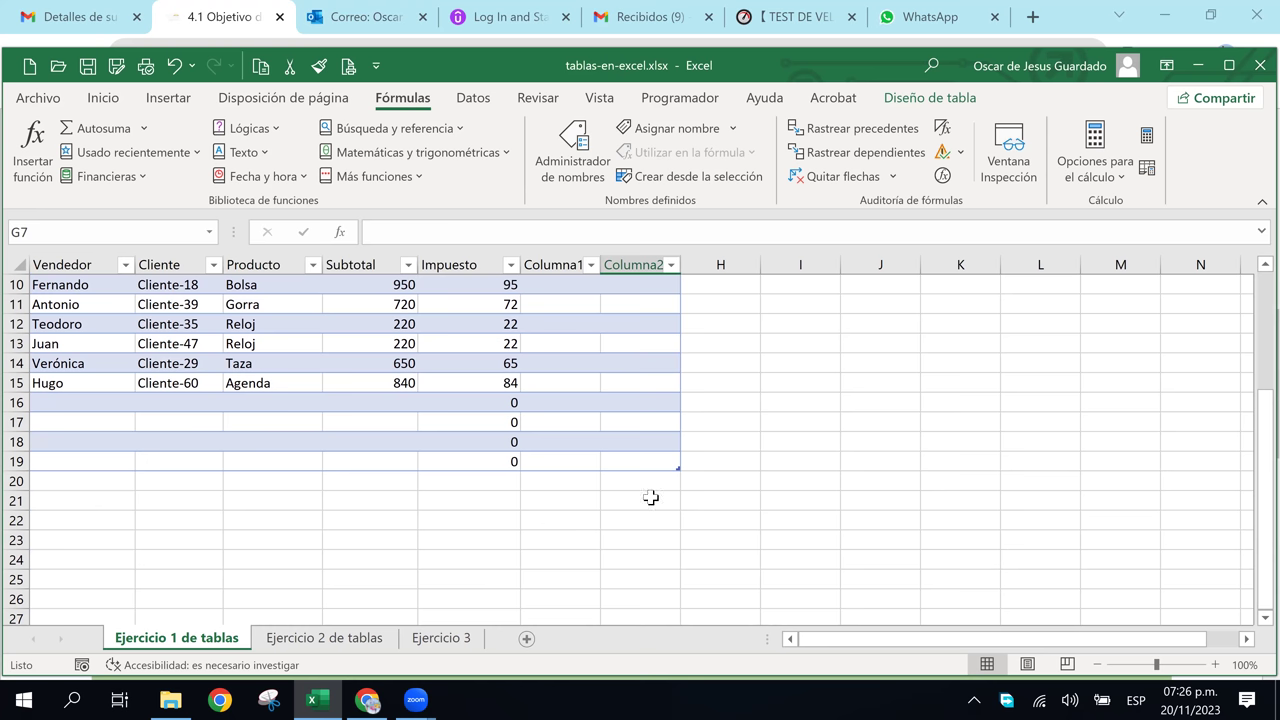
{"action": "scroll", "coordinate": [650, 497], "scroll_direction": "up", "scroll_amount": 3}
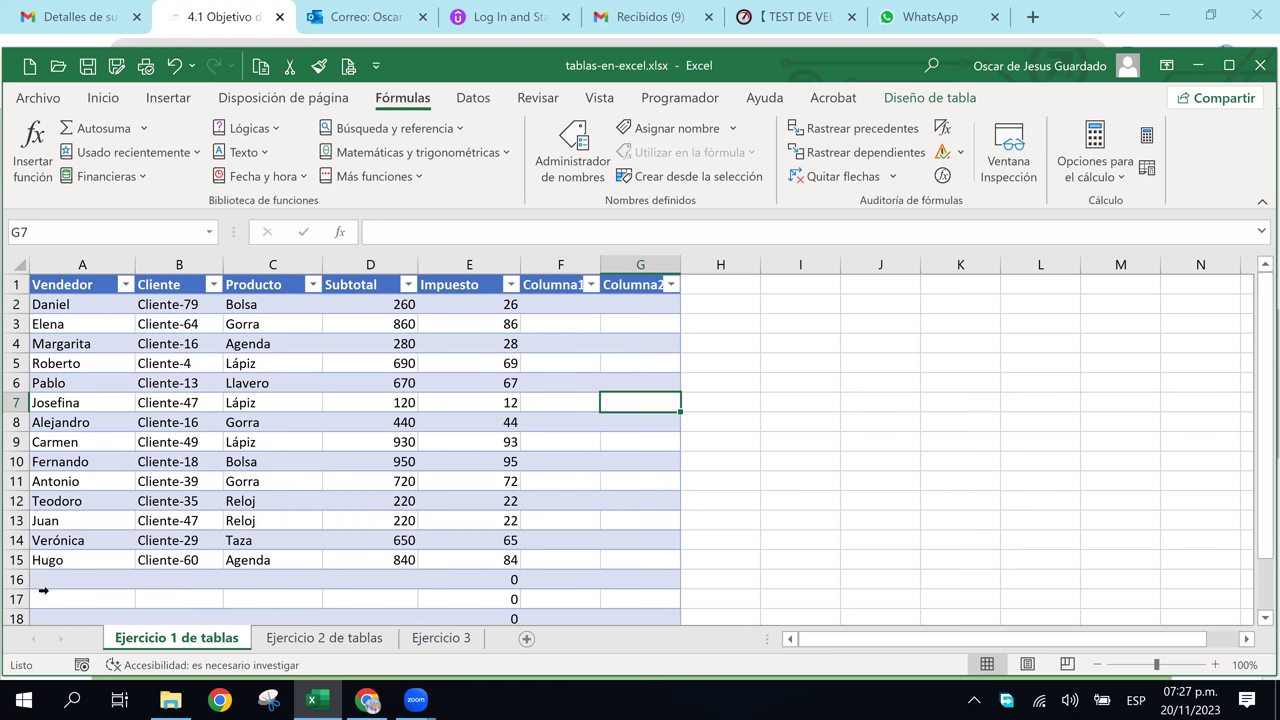
- Check cells in the new empty rows, then select rows 2 through 6
{"action": "left_click", "coordinate": [121, 583]}
{"action": "left_click", "coordinate": [272, 583]}
{"action": "left_click", "coordinate": [407, 597]}
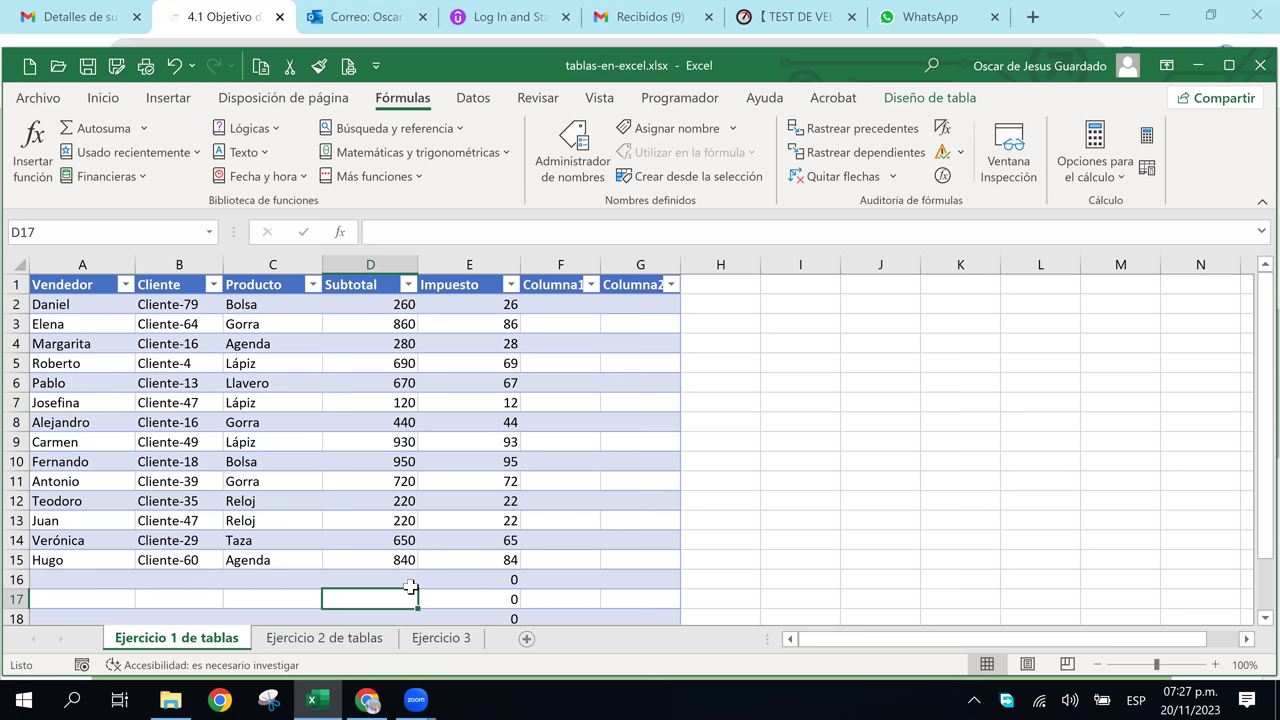
{"action": "left_click", "coordinate": [65, 305]}
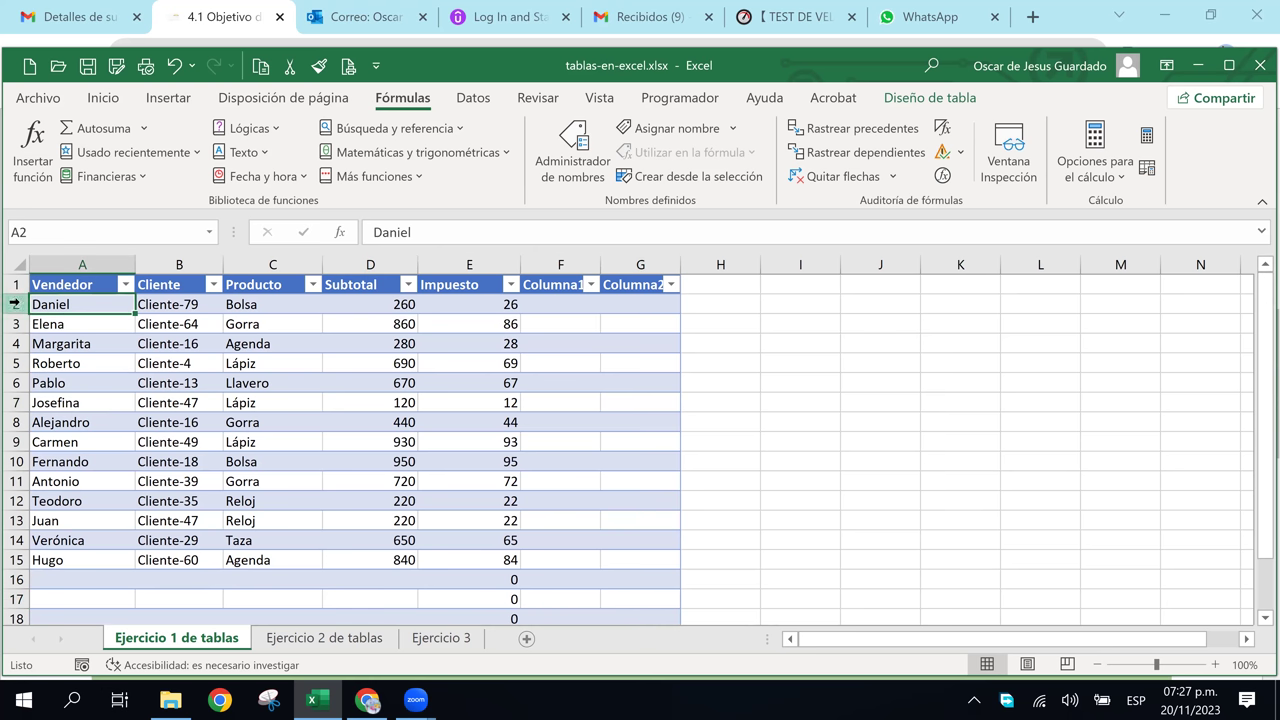
{"action": "left_click", "coordinate": [15, 306]}
{"action": "left_click_drag", "start_coordinate": [15, 315], "coordinate": [12, 364]}
{"action": "left_click_drag", "start_coordinate": [8, 376], "coordinate": [10, 384]}
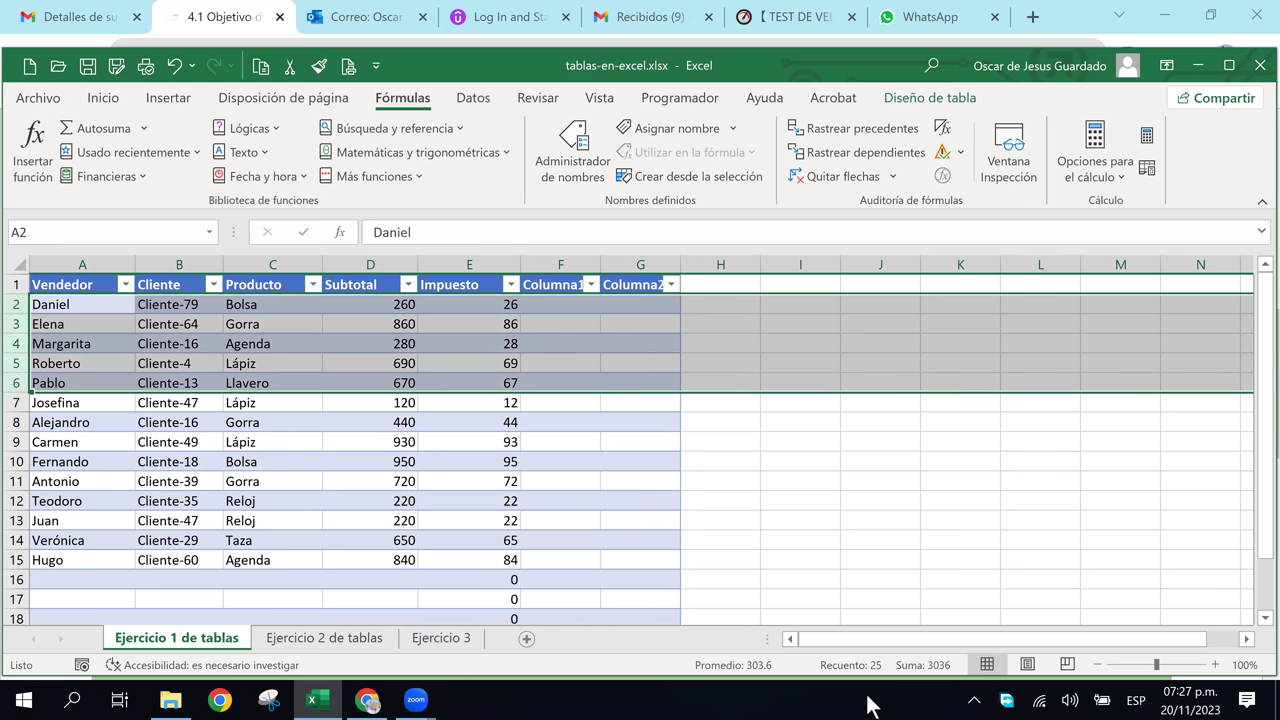
- Insert five blank rows above the first sales record
{"action": "right_click", "coordinate": [10, 325]}
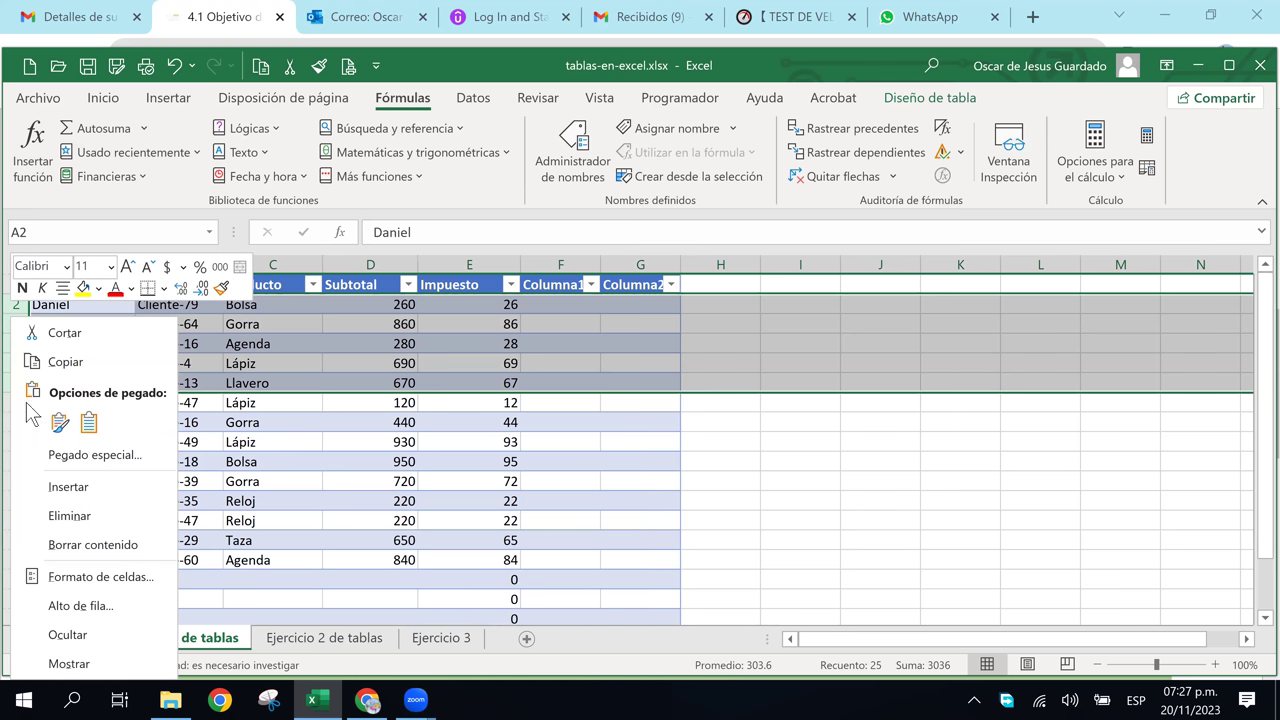
{"action": "left_click", "coordinate": [68, 487]}
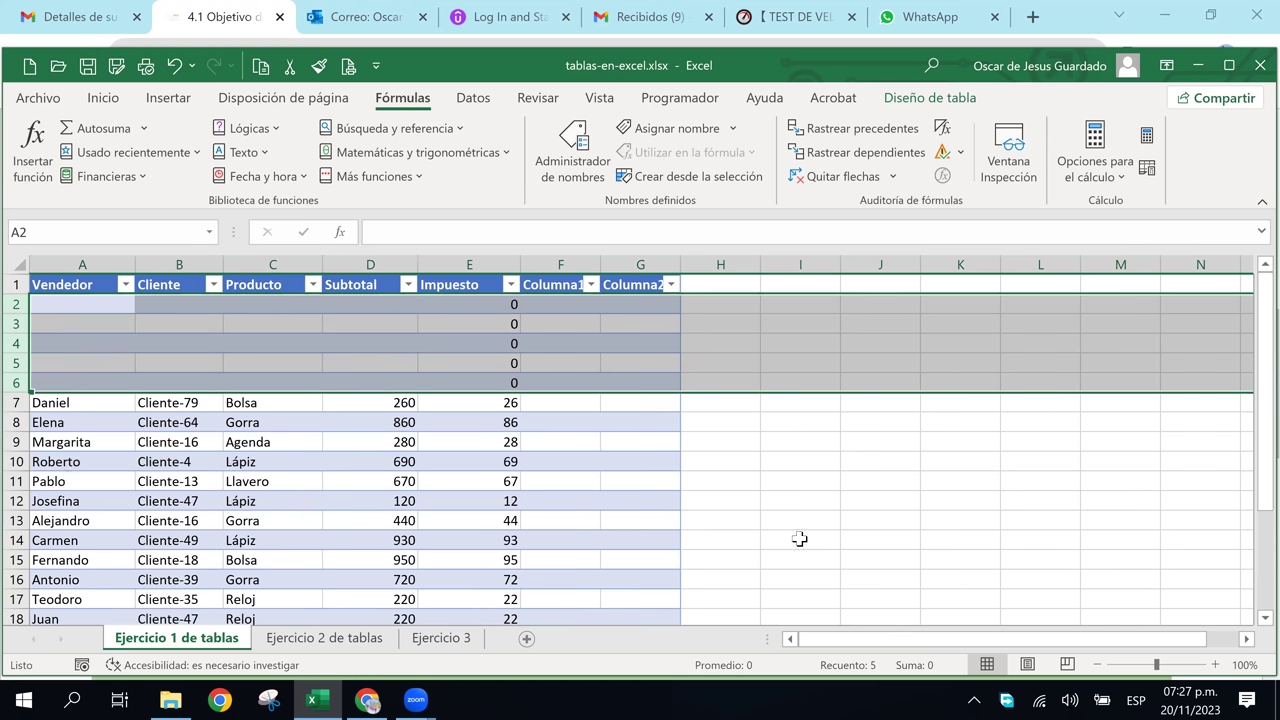
{"action": "left_click", "coordinate": [586, 347]}
{"action": "left_click", "coordinate": [560, 421]}
{"action": "left_click", "coordinate": [557, 362]}
{"action": "left_click", "coordinate": [488, 325]}
{"action": "left_click", "coordinate": [602, 385]}
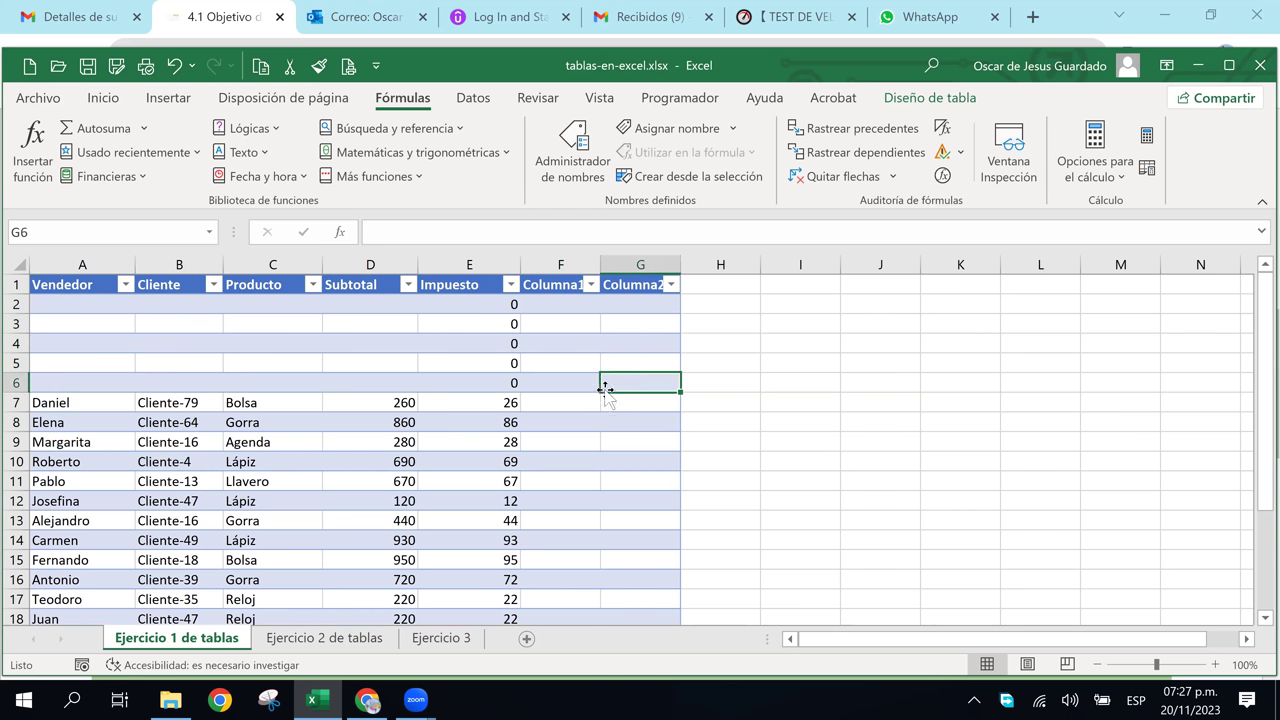
- Shrink the table back to E20, dropping the extra columns, and clear leftover zeros in E21:E26
{"action": "scroll", "coordinate": [785, 428], "scroll_direction": "down", "scroll_amount": 2}
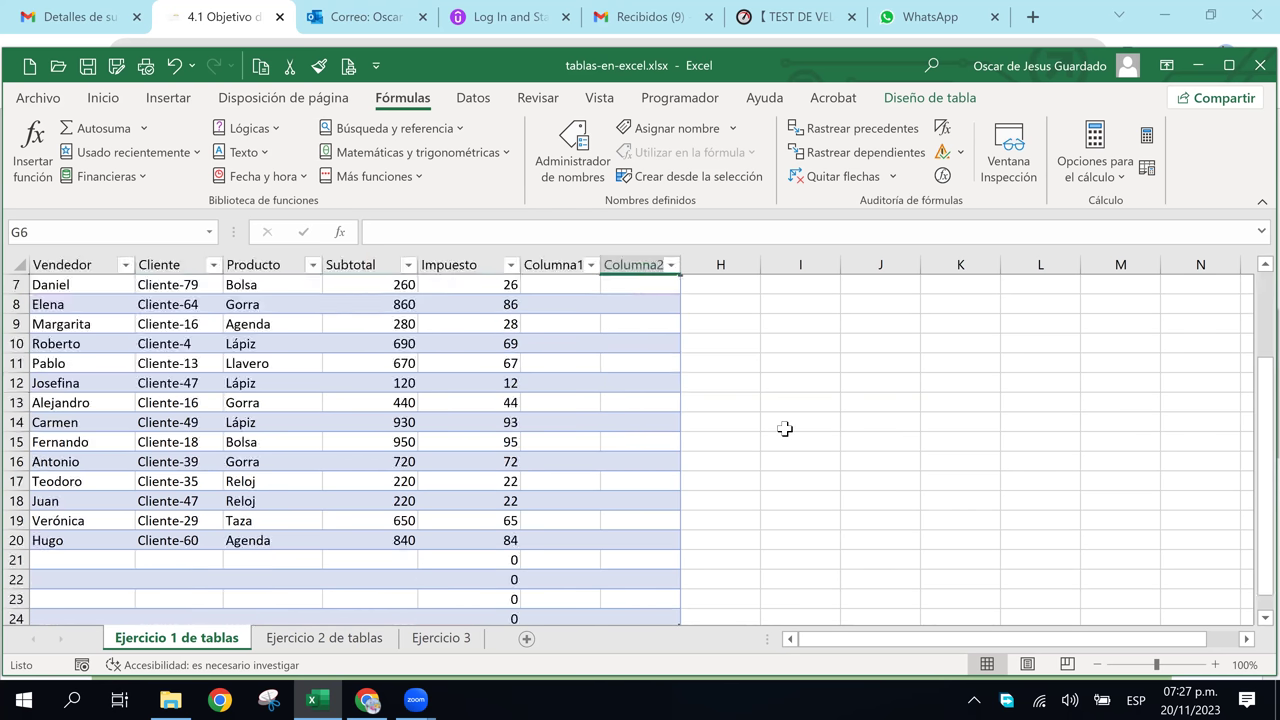
{"action": "left_click", "coordinate": [333, 560]}
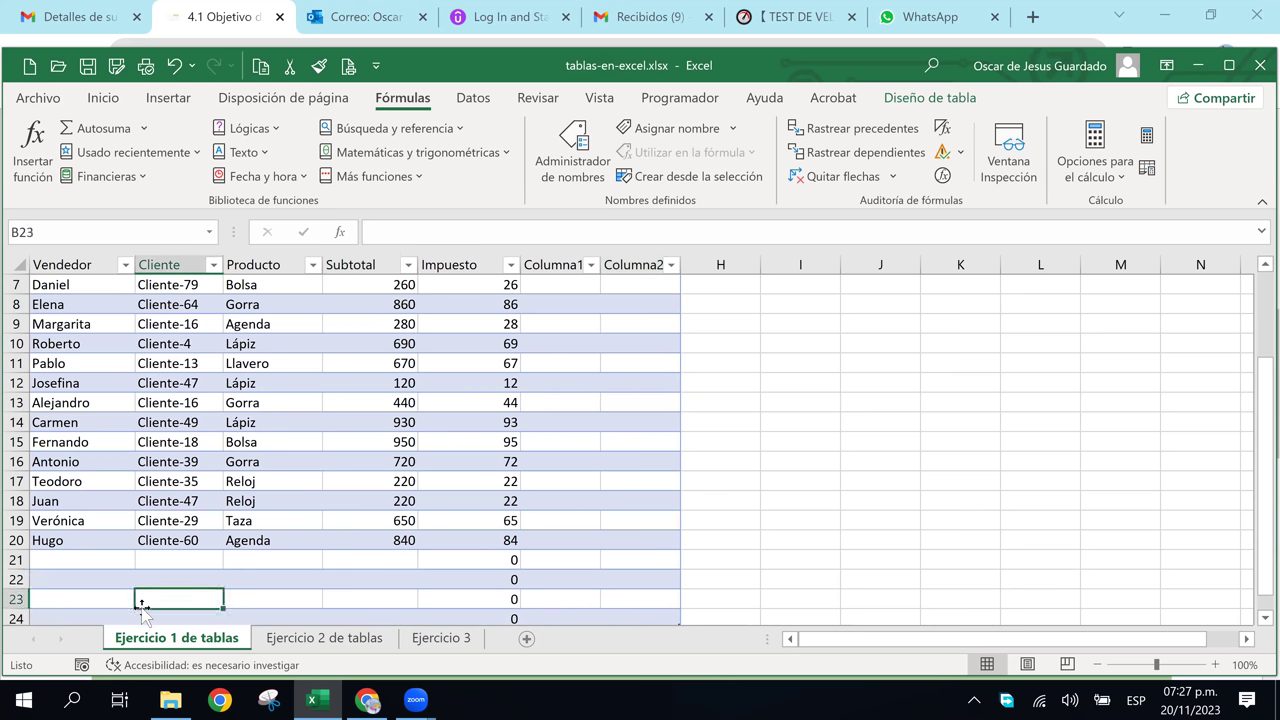
{"action": "left_click", "coordinate": [36, 560]}
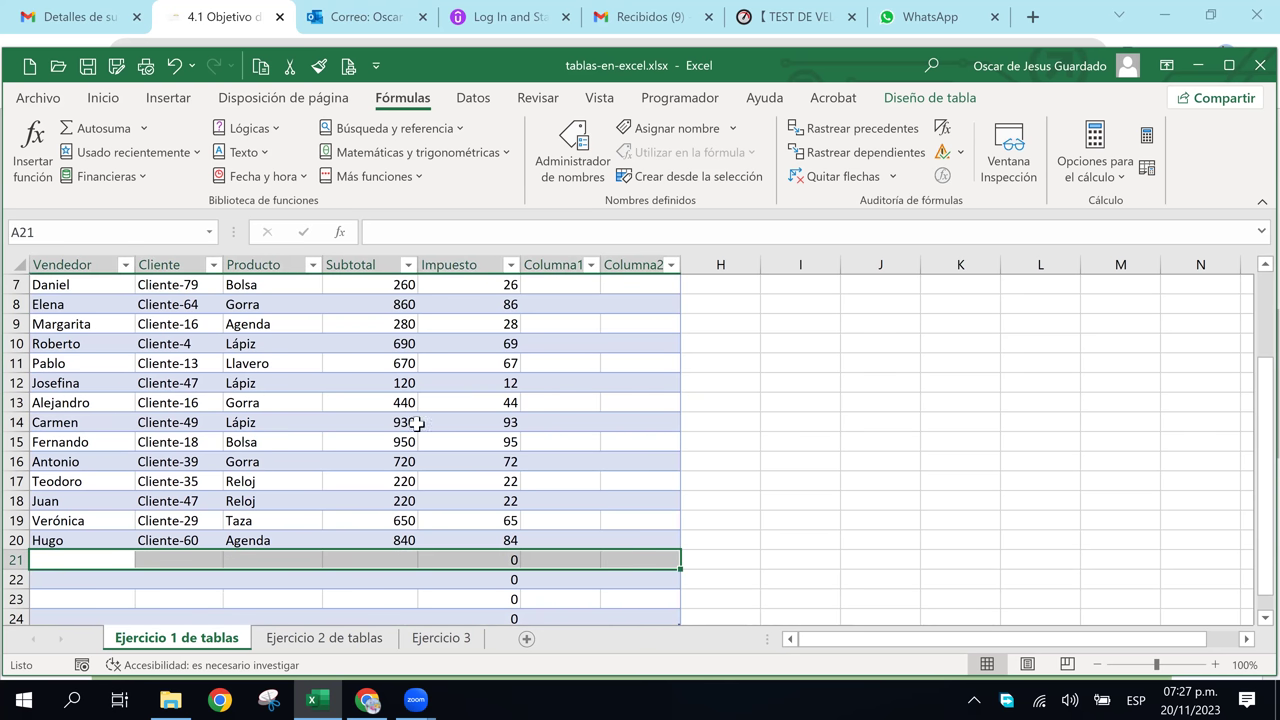
{"action": "scroll", "coordinate": [536, 513], "scroll_direction": "up", "scroll_amount": 2}
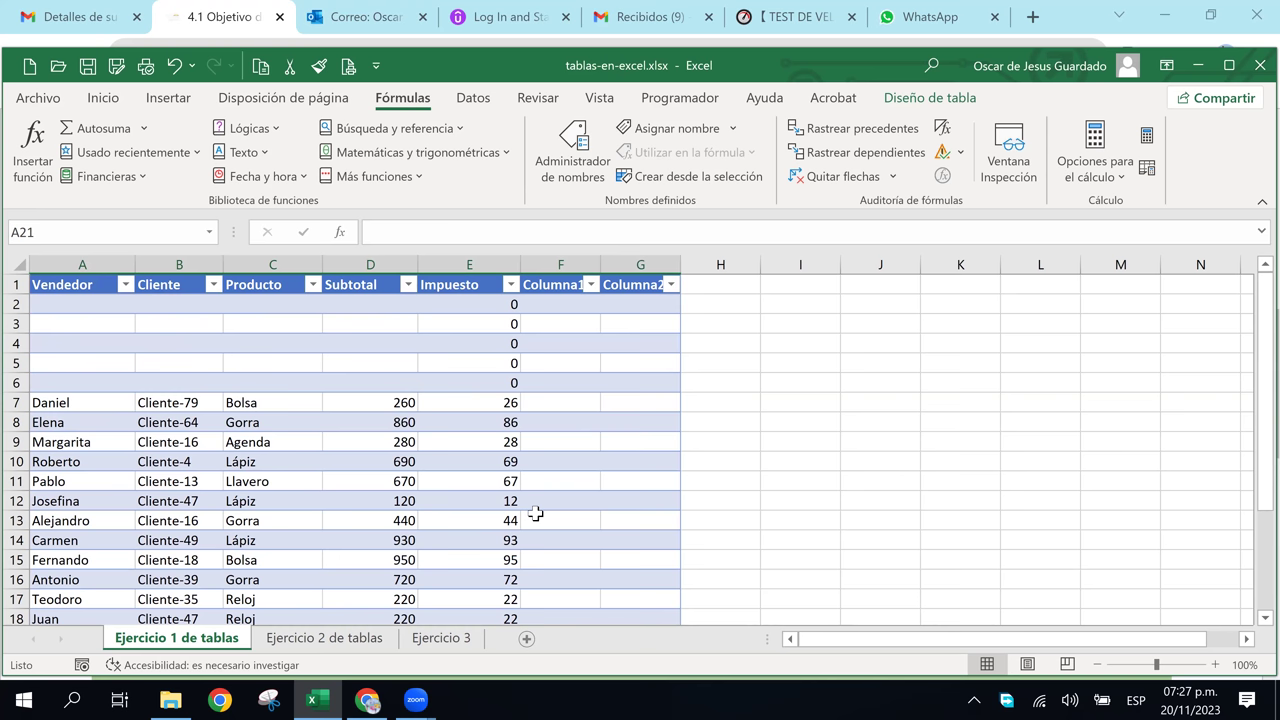
{"action": "scroll", "coordinate": [536, 513], "scroll_direction": "down", "scroll_amount": 4}
{"action": "scroll", "coordinate": [536, 513], "scroll_direction": "down", "scroll_amount": 2}
{"action": "scroll", "coordinate": [536, 513], "scroll_direction": "up", "scroll_amount": 6}
{"action": "scroll", "coordinate": [557, 518], "scroll_direction": "down", "scroll_amount": 4}
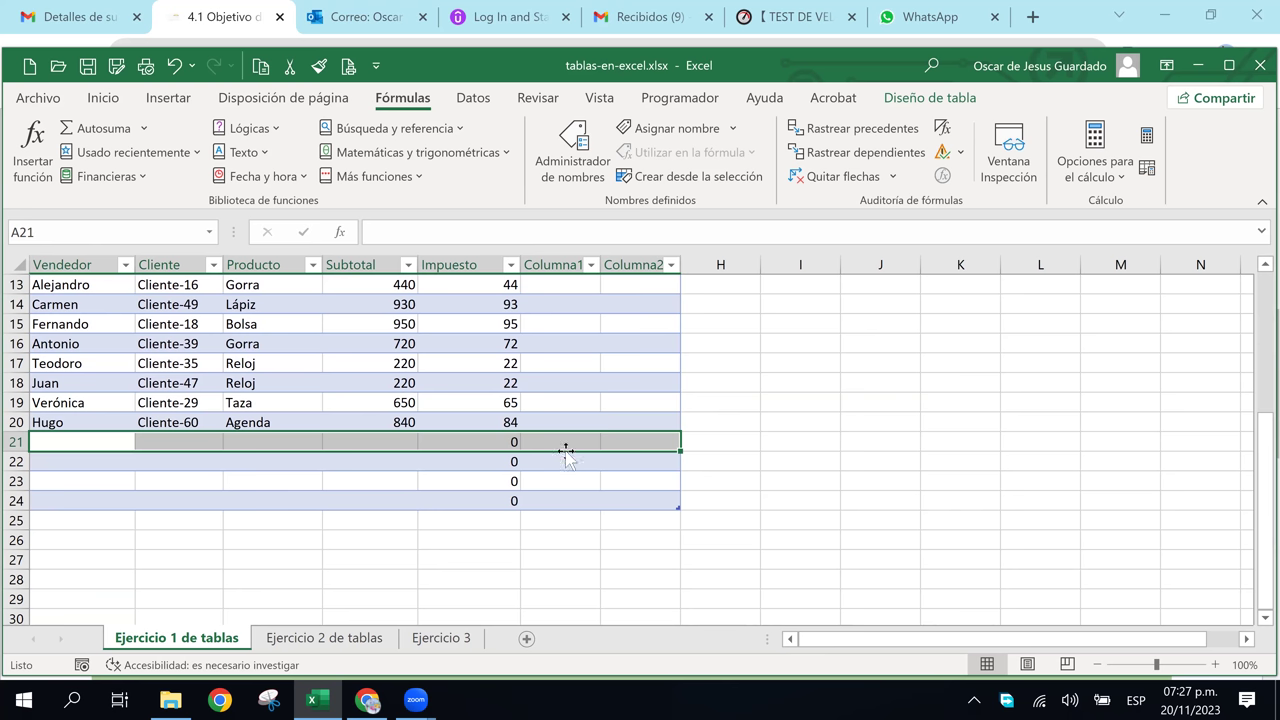
{"action": "left_click", "coordinate": [617, 464]}
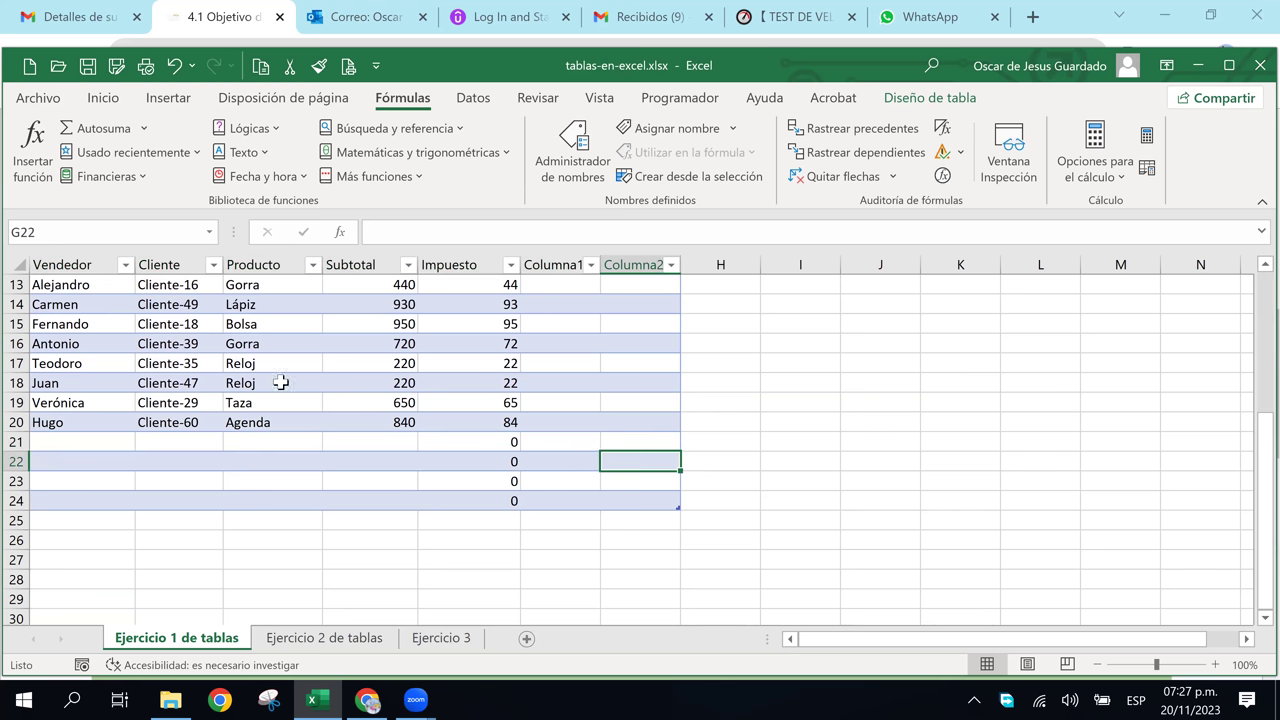
{"action": "mouse_move", "coordinate": [684, 511]}
{"action": "left_mouse_down"}
{"action": "mouse_move", "coordinate": [516, 501]}
{"action": "mouse_move", "coordinate": [506, 436]}
{"action": "mouse_move", "coordinate": [494, 548]}
{"action": "left_mouse_up"}
{"action": "left_click", "coordinate": [491, 458]}
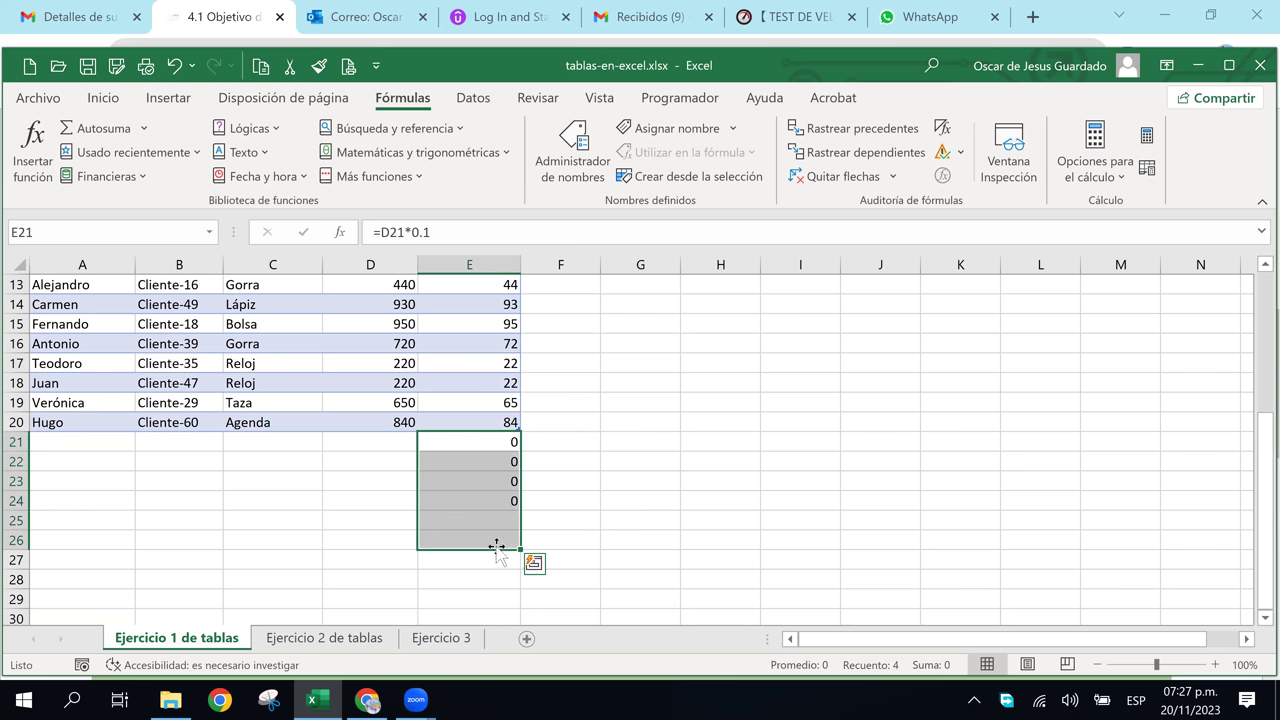
{"action": "key", "text": "Delete"}
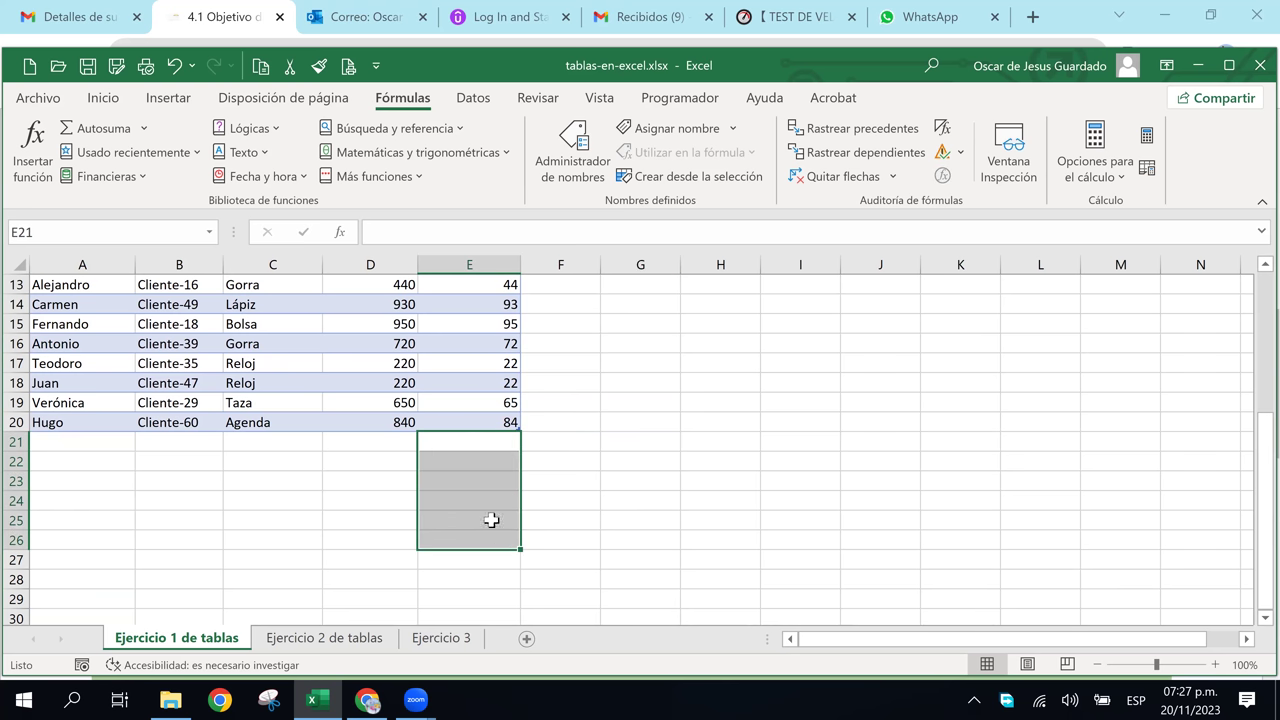
- Select the five blank rows 2–6
{"action": "scroll", "coordinate": [491, 520], "scroll_direction": "up", "scroll_amount": 4}
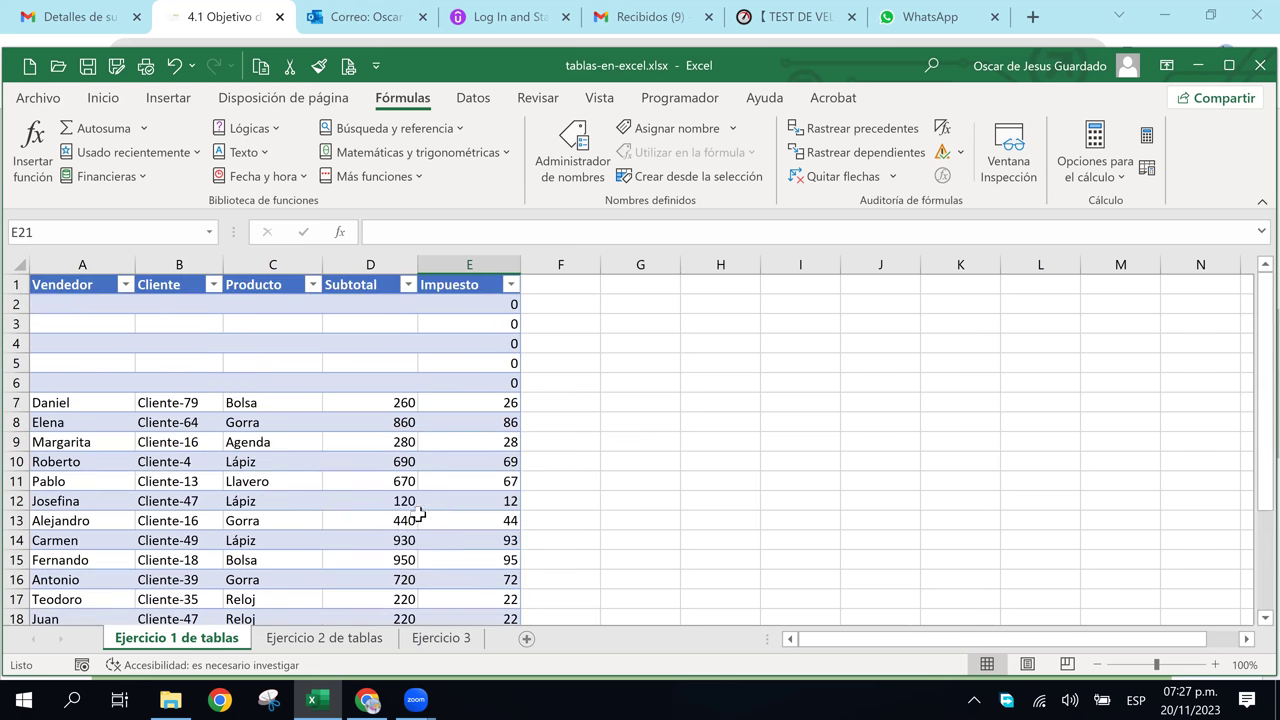
{"action": "left_click", "coordinate": [400, 329]}
{"action": "left_click", "coordinate": [290, 378]}
{"action": "left_click", "coordinate": [90, 323]}
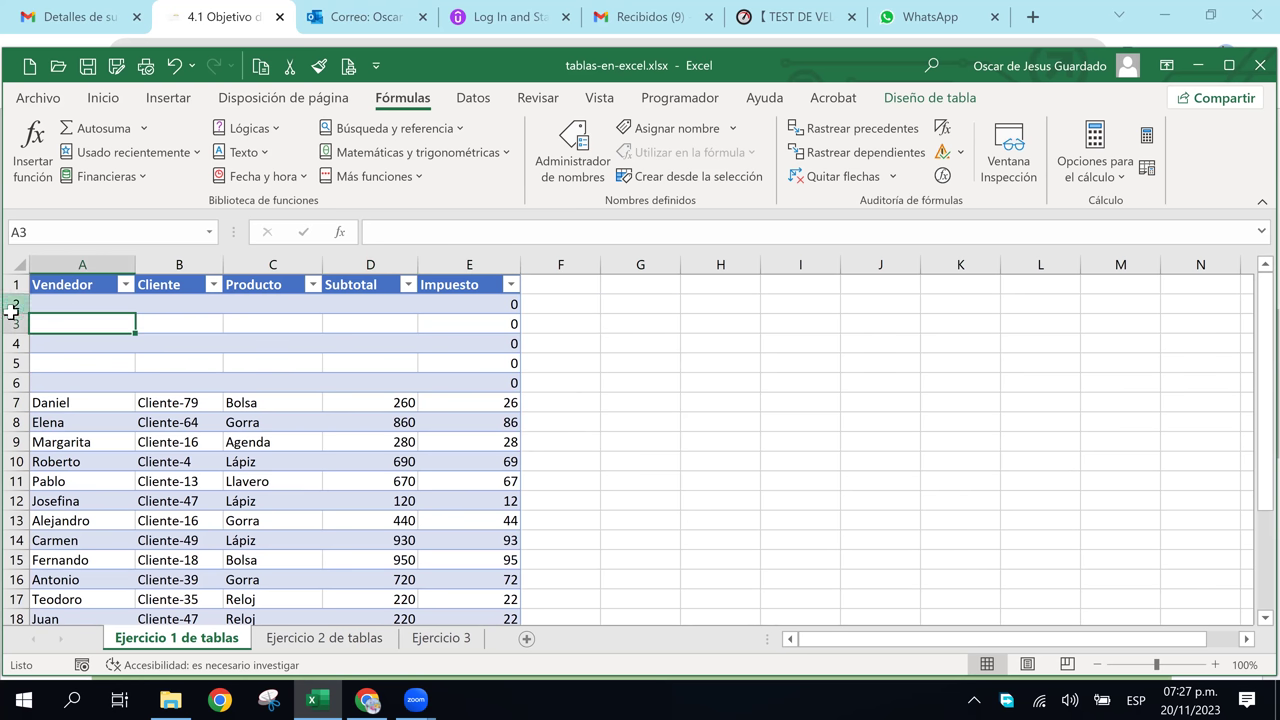
{"action": "left_click_drag", "start_coordinate": [14, 304], "coordinate": [14, 383]}
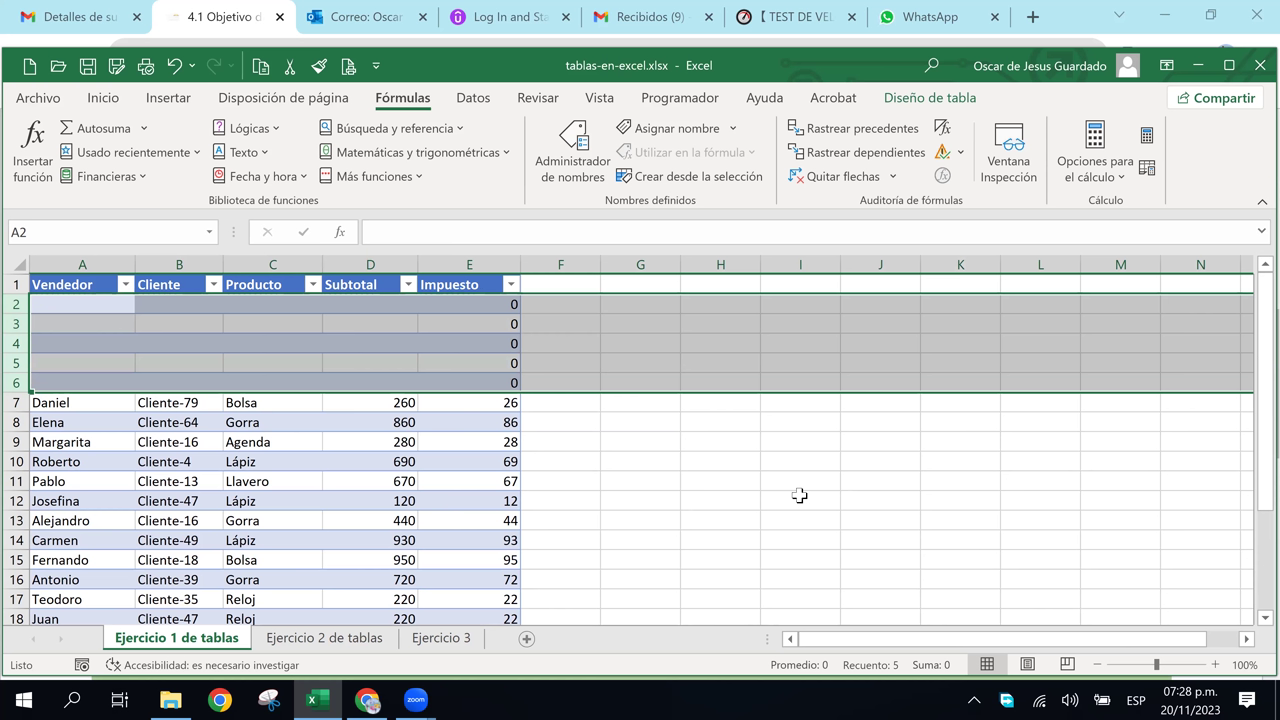
{"action": "key", "text": "ctrl+minus"}
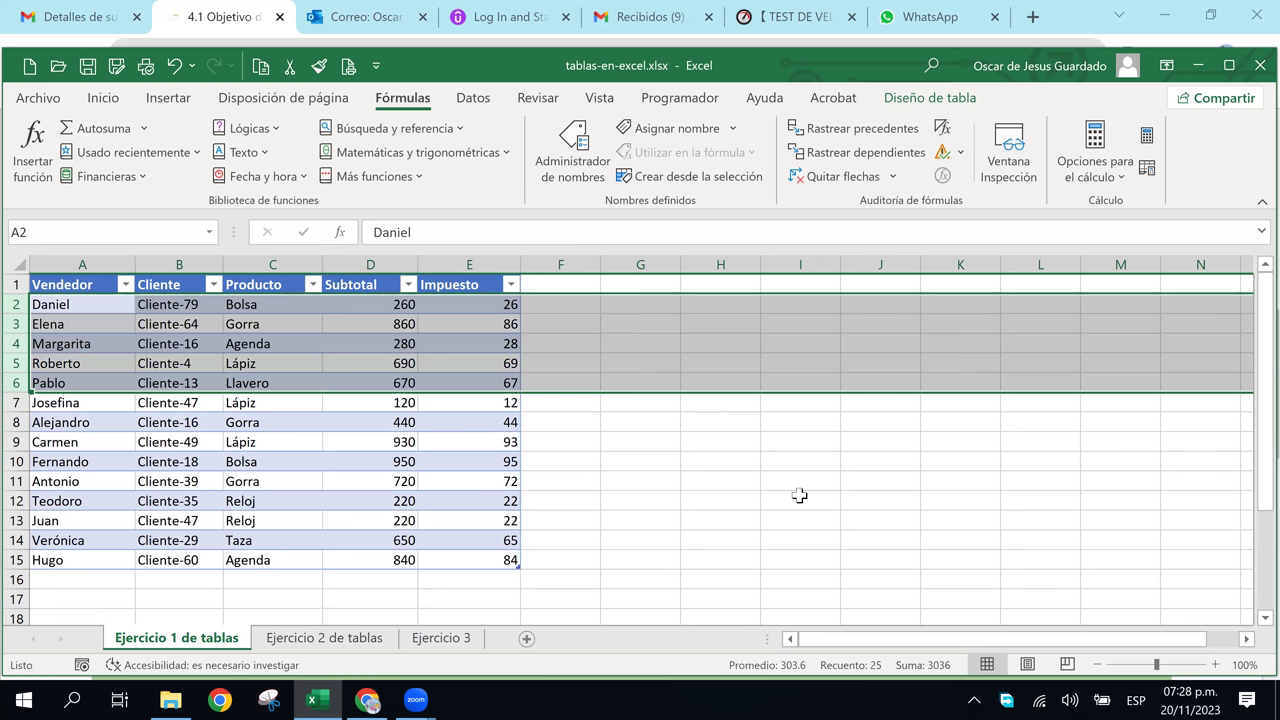
{"action": "key", "text": "Up"}
{"action": "key", "text": "Down"}
{"action": "key", "text": "Down"}
{"action": "key", "text": "Down"}
{"action": "key", "text": "Down"}
{"action": "key", "text": "Right"}
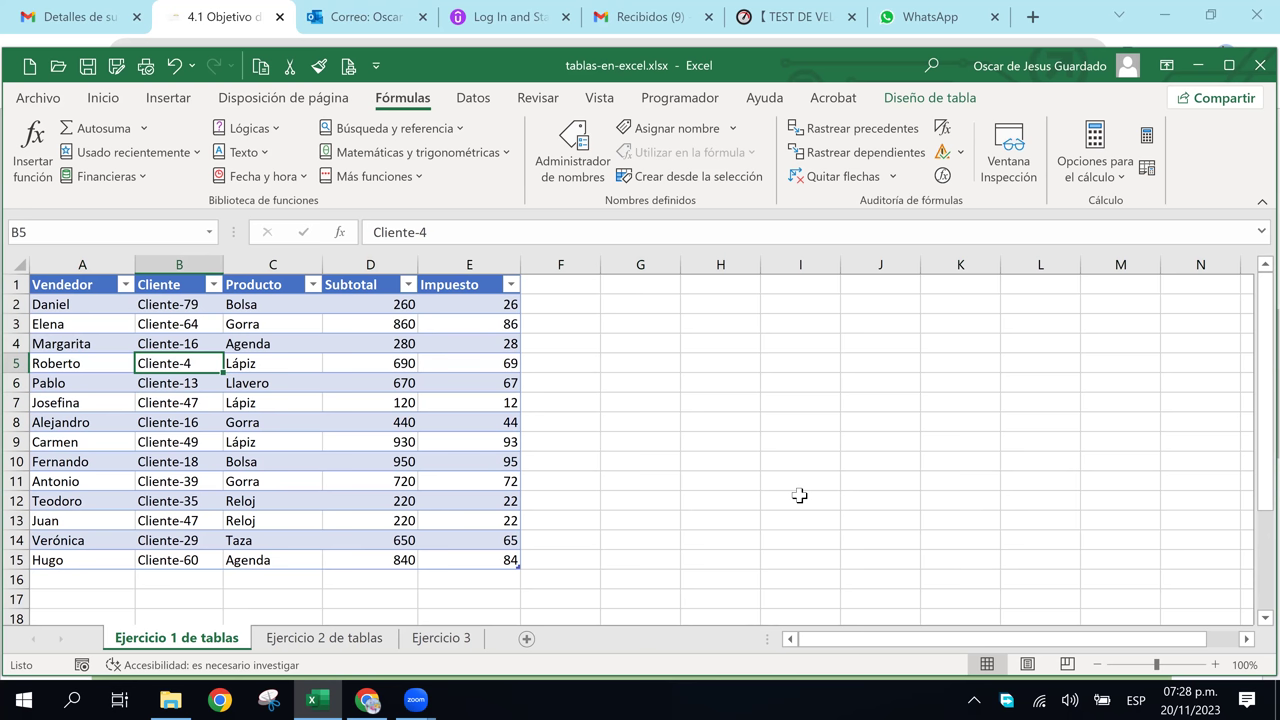
{"action": "key", "text": "Left"}
{"action": "key", "text": "Up"}
{"action": "key", "text": "Up"}
{"action": "key", "text": "Up"}
{"action": "key", "text": "Up"}
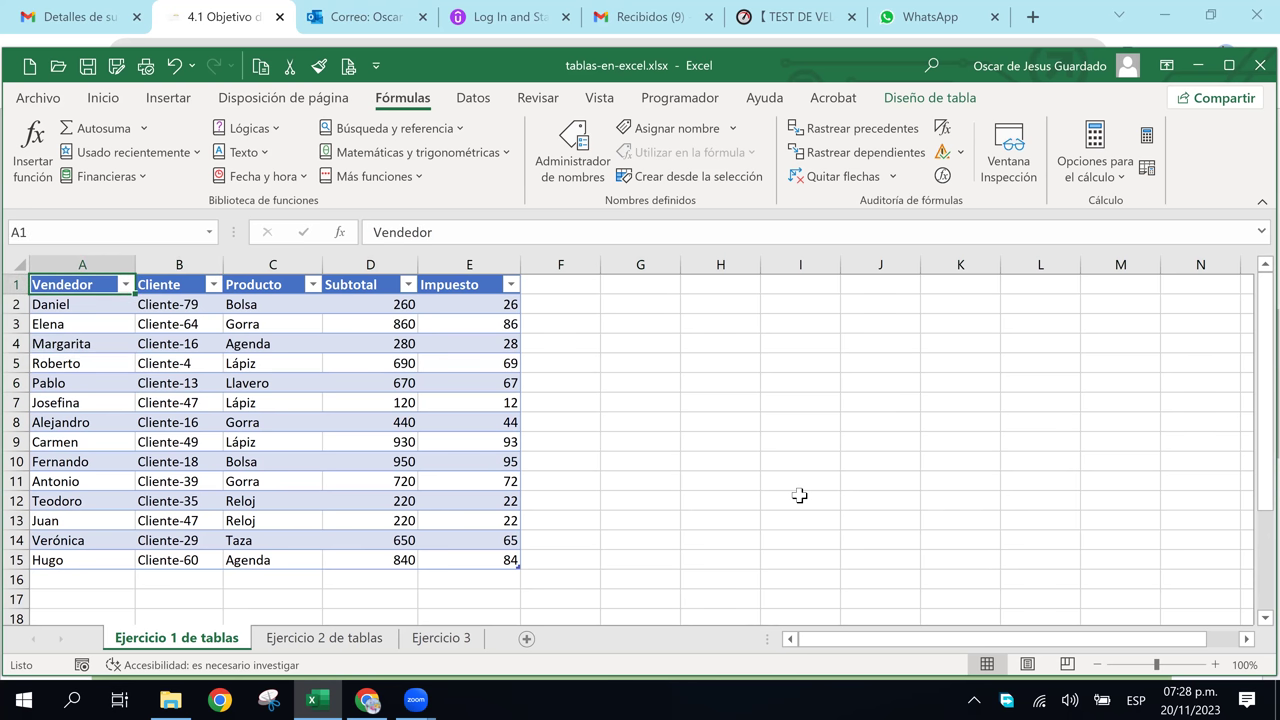
{"action": "key", "text": "Right"}
{"action": "key", "text": "Right"}
{"action": "key", "text": "Right"}
{"action": "key", "text": "Right"}
{"action": "key", "text": "Right"}
{"action": "key", "text": "Right"}
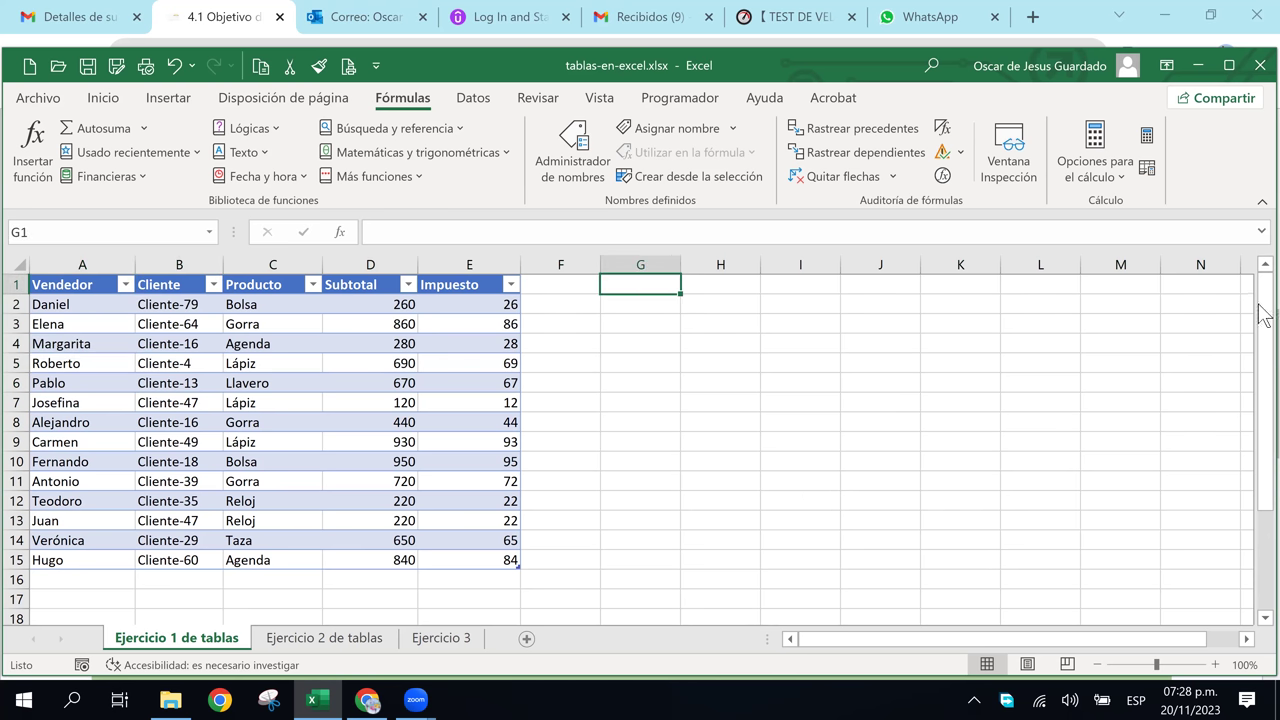
{"action": "left_click", "coordinate": [408, 360]}
{"action": "left_click", "coordinate": [430, 322]}
{"action": "left_click", "coordinate": [476, 422]}
{"action": "left_click", "coordinate": [440, 372]}
{"action": "left_click", "coordinate": [371, 320]}
{"action": "left_click", "coordinate": [455, 388]}
{"action": "left_click", "coordinate": [405, 343]}
{"action": "left_click", "coordinate": [391, 322]}
{"action": "left_click", "coordinate": [455, 322]}
{"action": "left_click", "coordinate": [462, 365]}
{"action": "left_click", "coordinate": [461, 306]}
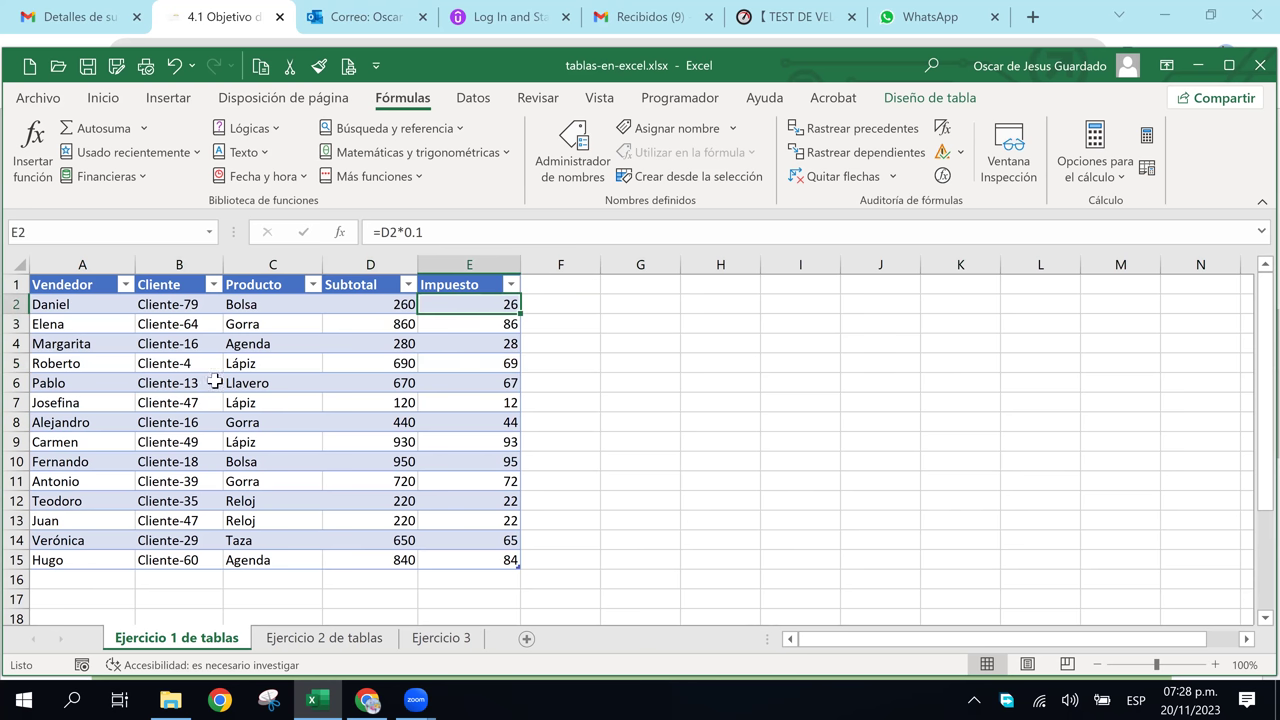
{"action": "left_click", "coordinate": [386, 424]}
{"action": "left_click", "coordinate": [387, 400]}
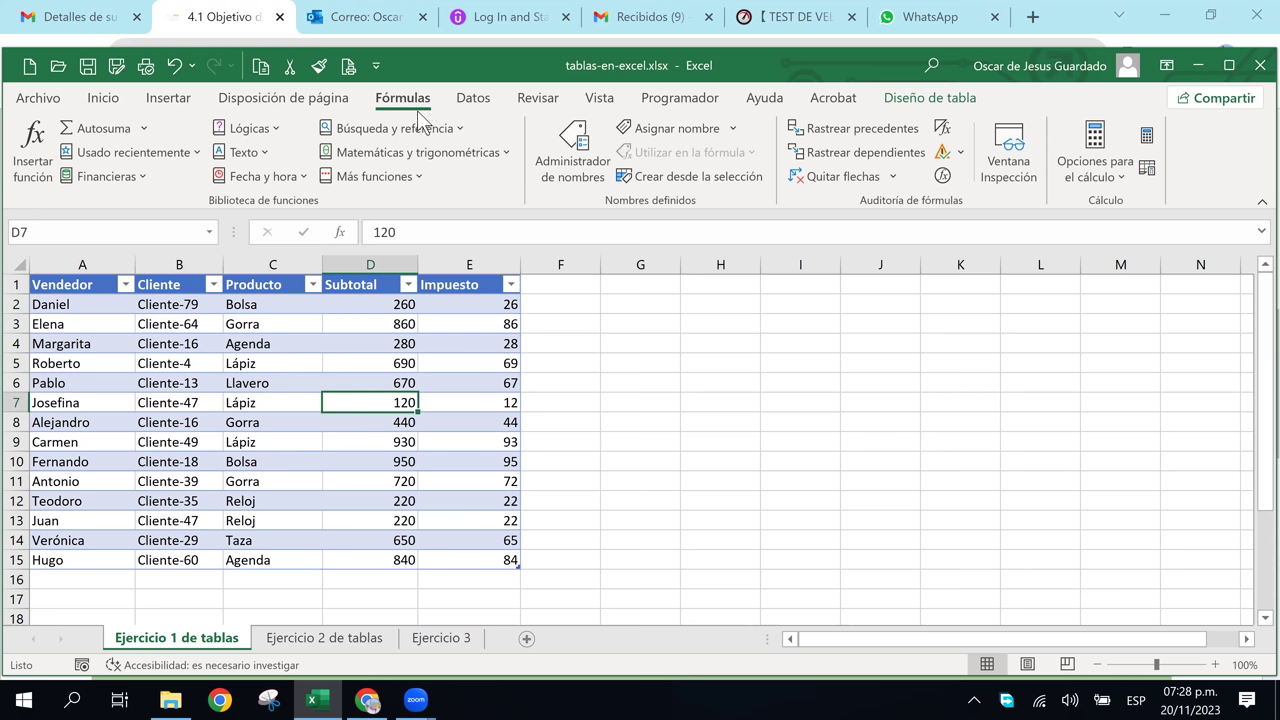
{"action": "left_click", "coordinate": [295, 97]}
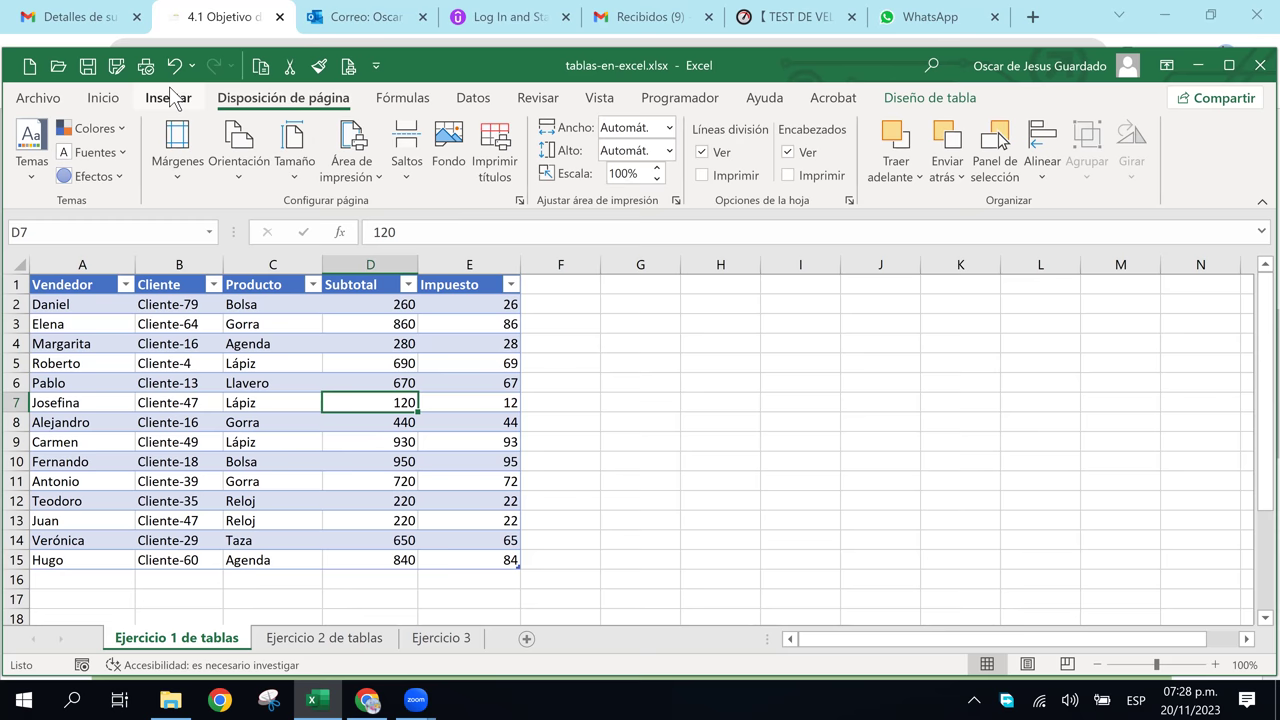
{"action": "left_click", "coordinate": [170, 97]}
{"action": "left_click", "coordinate": [122, 100]}
{"action": "left_click", "coordinate": [38, 97]}
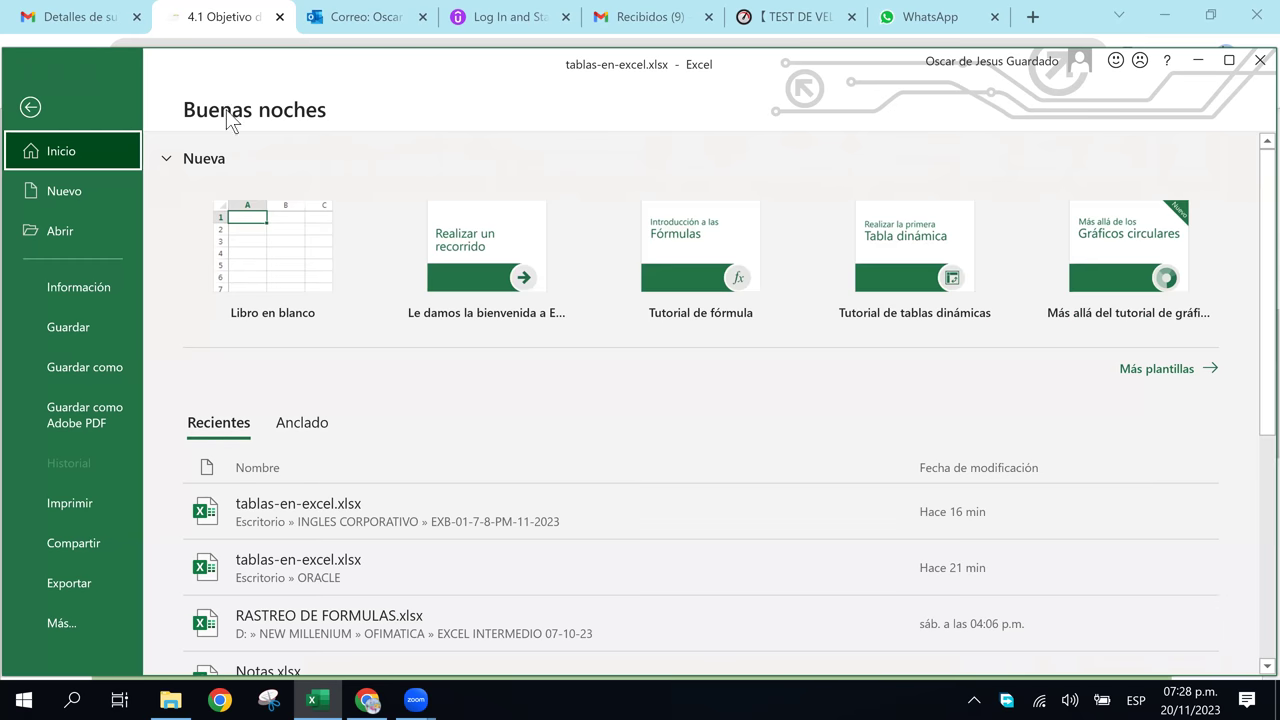
{"action": "left_click", "coordinate": [30, 107]}
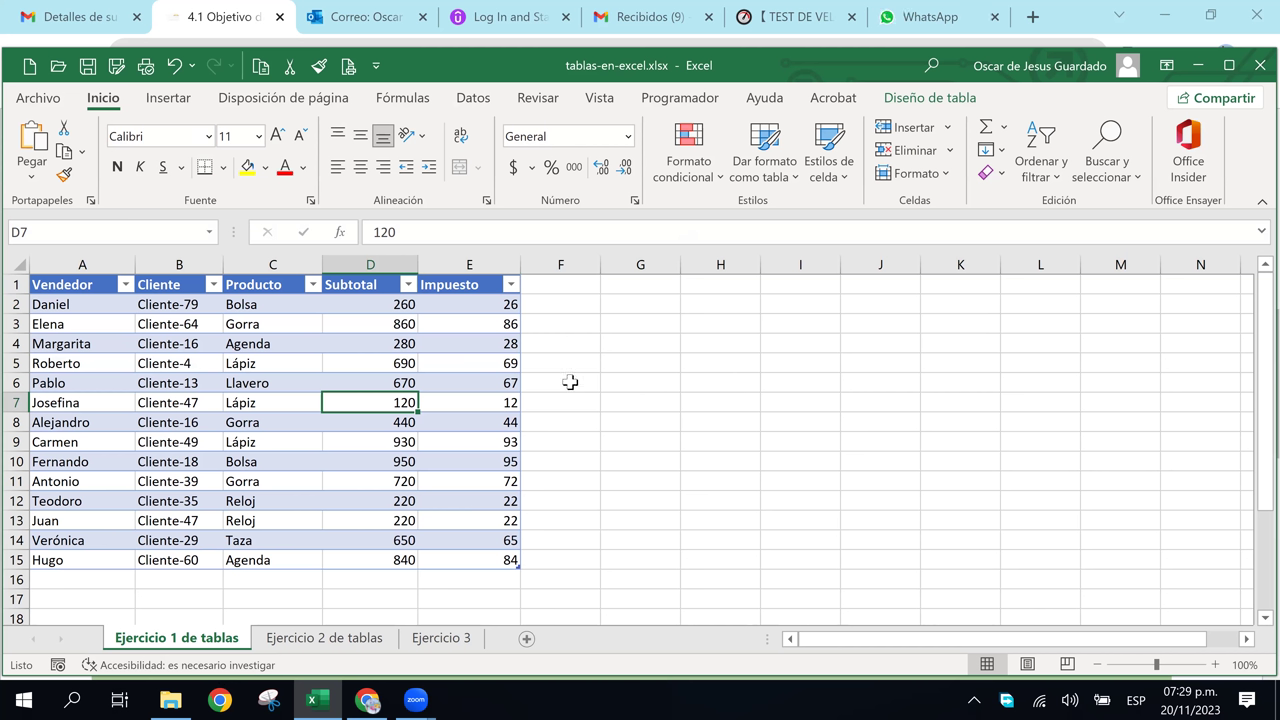
{"action": "left_click", "coordinate": [370, 324]}
{"action": "left_click", "coordinate": [260, 322]}
{"action": "left_click", "coordinate": [200, 305]}
{"action": "left_click", "coordinate": [218, 340]}
{"action": "left_click", "coordinate": [285, 323]}
{"action": "left_click", "coordinate": [431, 380]}
{"action": "left_click", "coordinate": [507, 322]}
{"action": "left_click", "coordinate": [360, 440]}
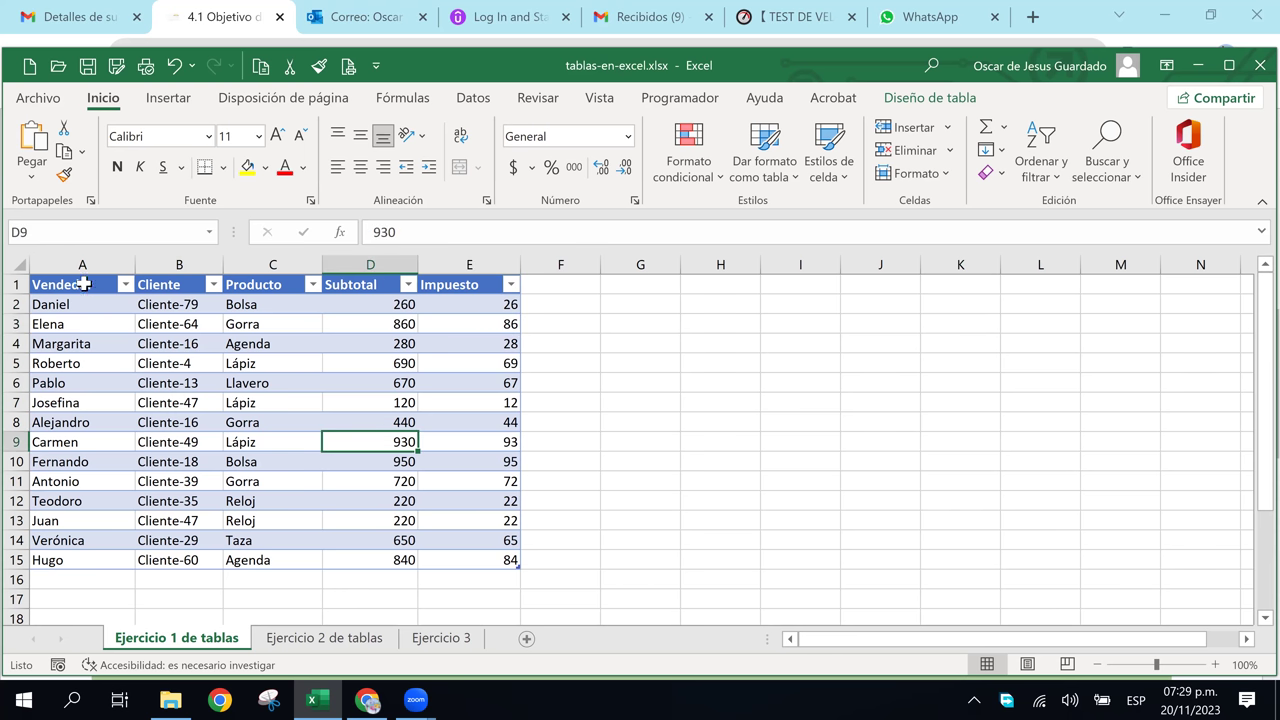
{"action": "left_click", "coordinate": [87, 285]}
{"action": "left_click_drag", "start_coordinate": [93, 296], "coordinate": [420, 560]}
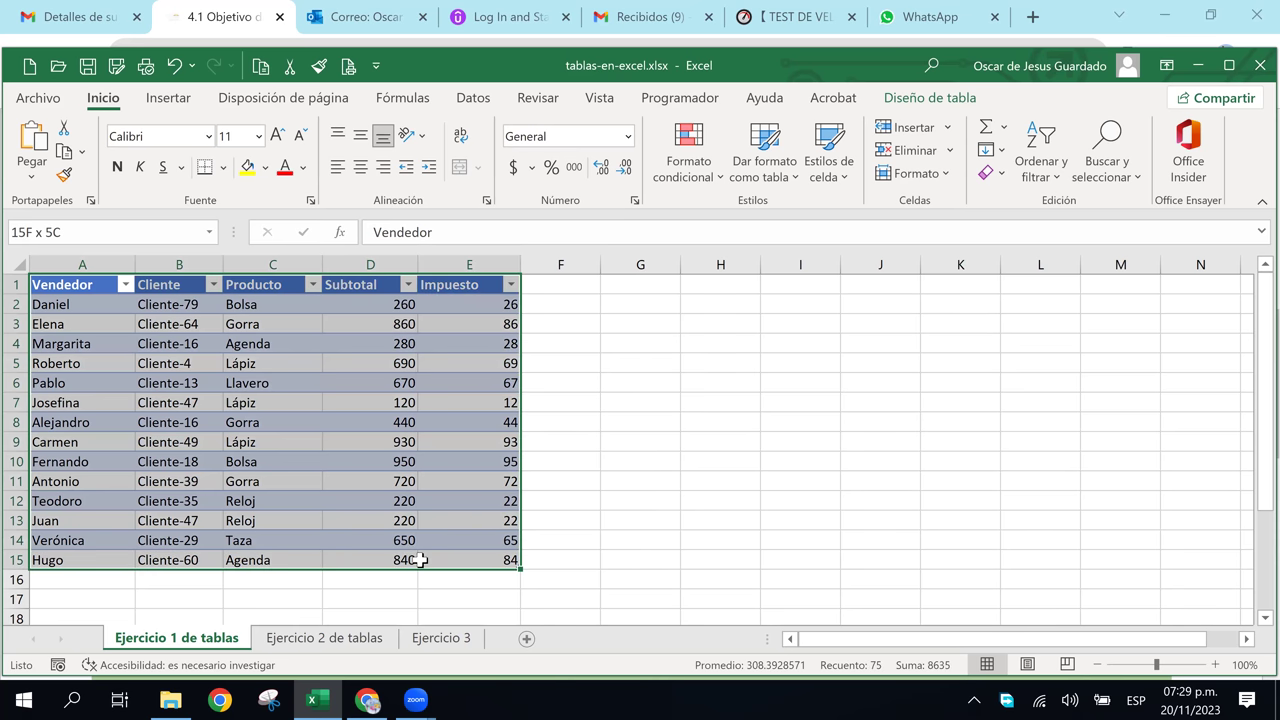
{"action": "left_click", "coordinate": [354, 420]}
{"action": "left_click", "coordinate": [220, 330]}
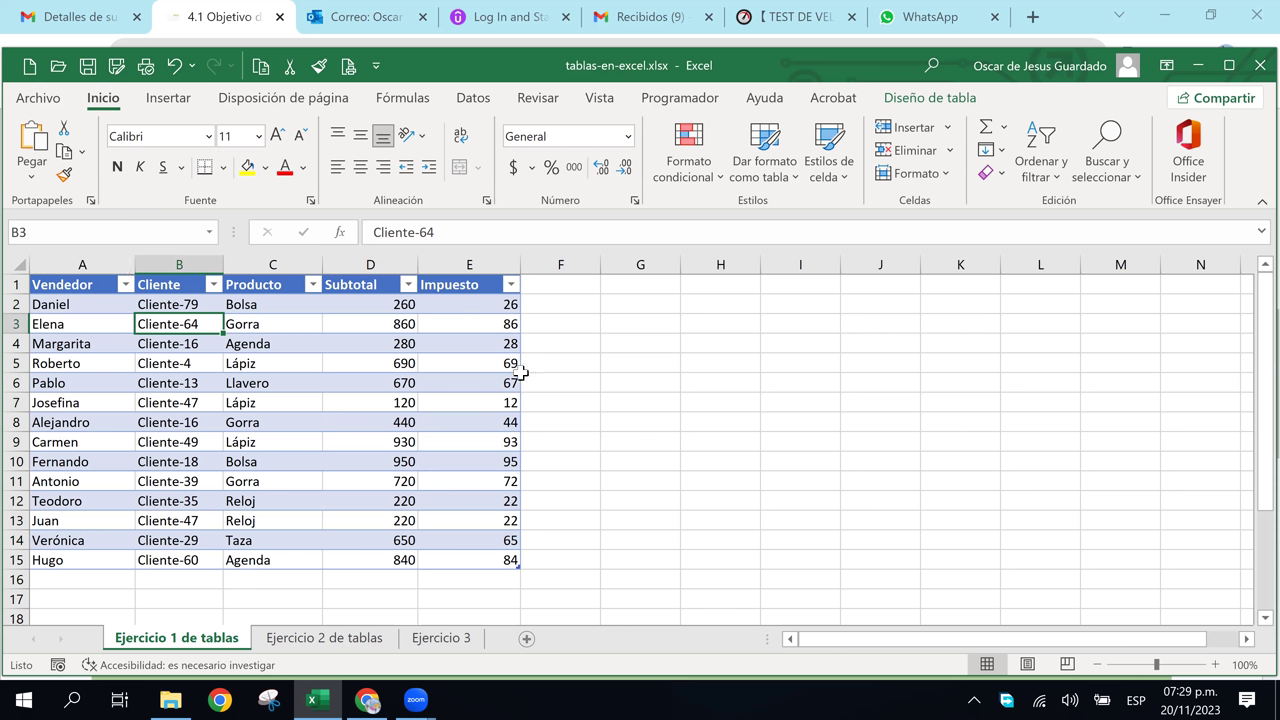
- Move the whole table down and right so it sits at E4:I18
{"action": "mouse_move", "coordinate": [521, 372]}
{"action": "left_mouse_down"}
{"action": "mouse_move", "coordinate": [711, 424]}
{"action": "mouse_move", "coordinate": [770, 418]}
{"action": "left_mouse_up"}
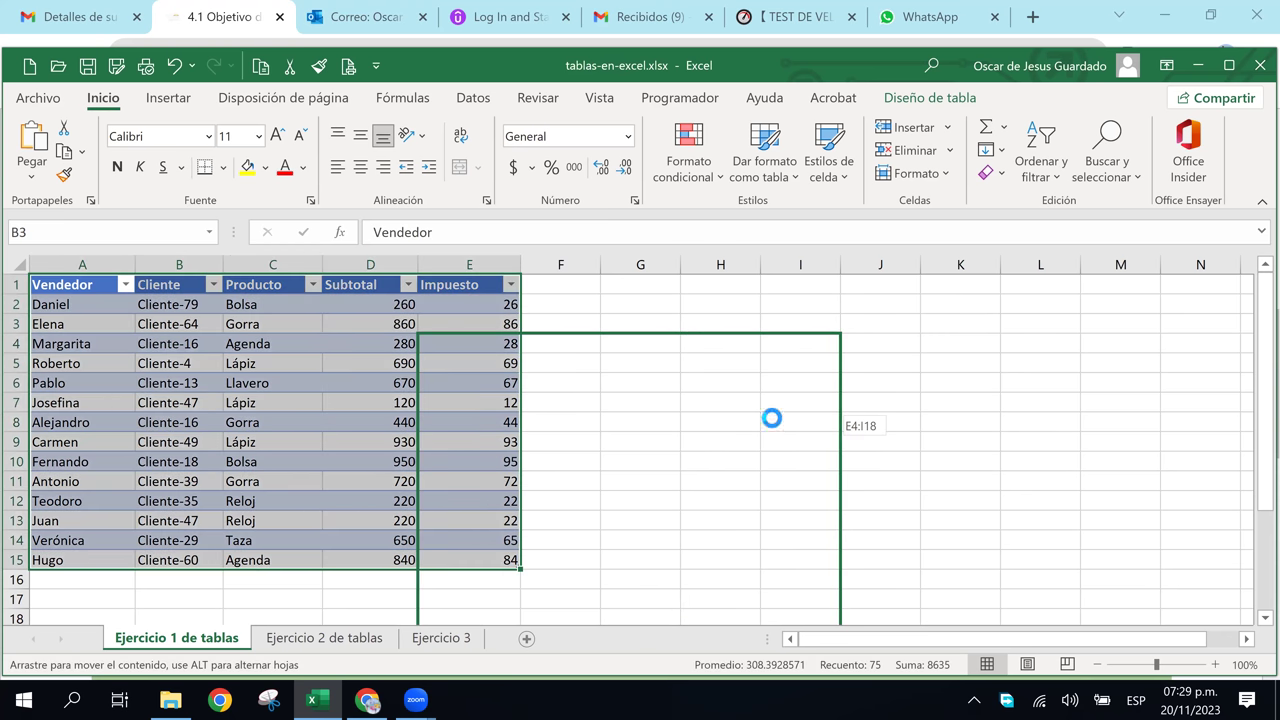
{"action": "left_click", "coordinate": [604, 406]}
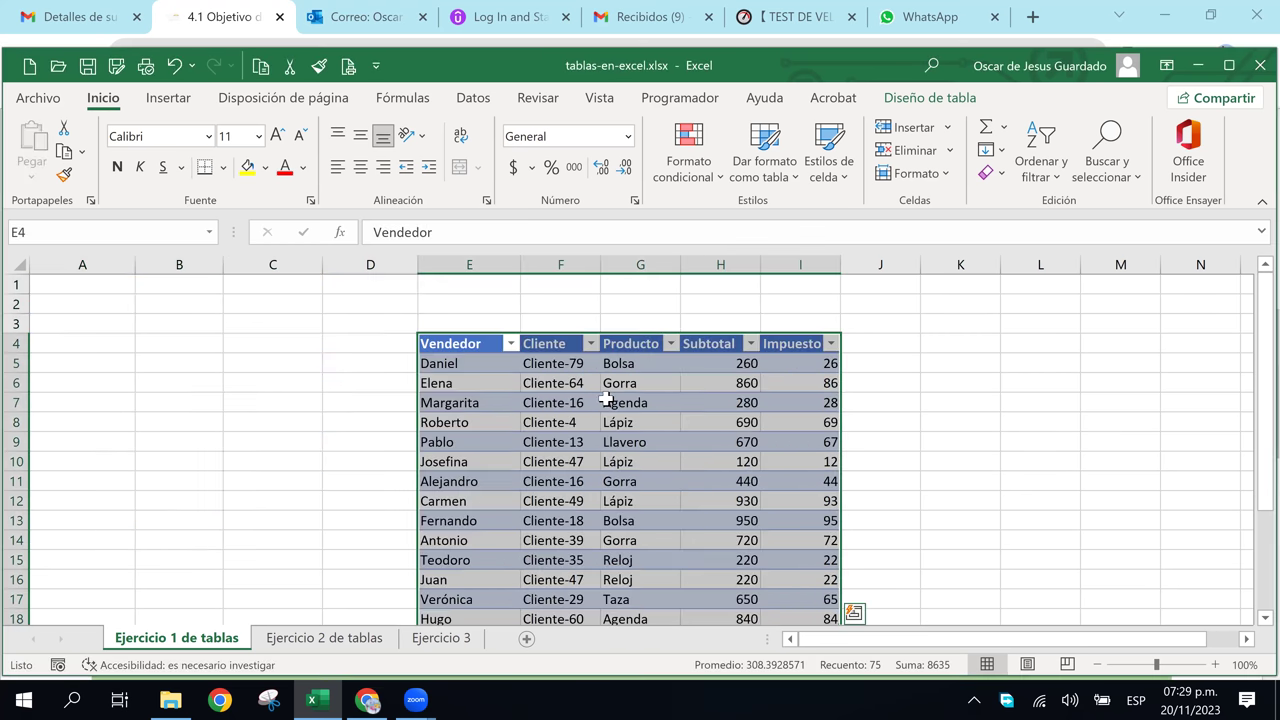
{"action": "left_click", "coordinate": [953, 378]}
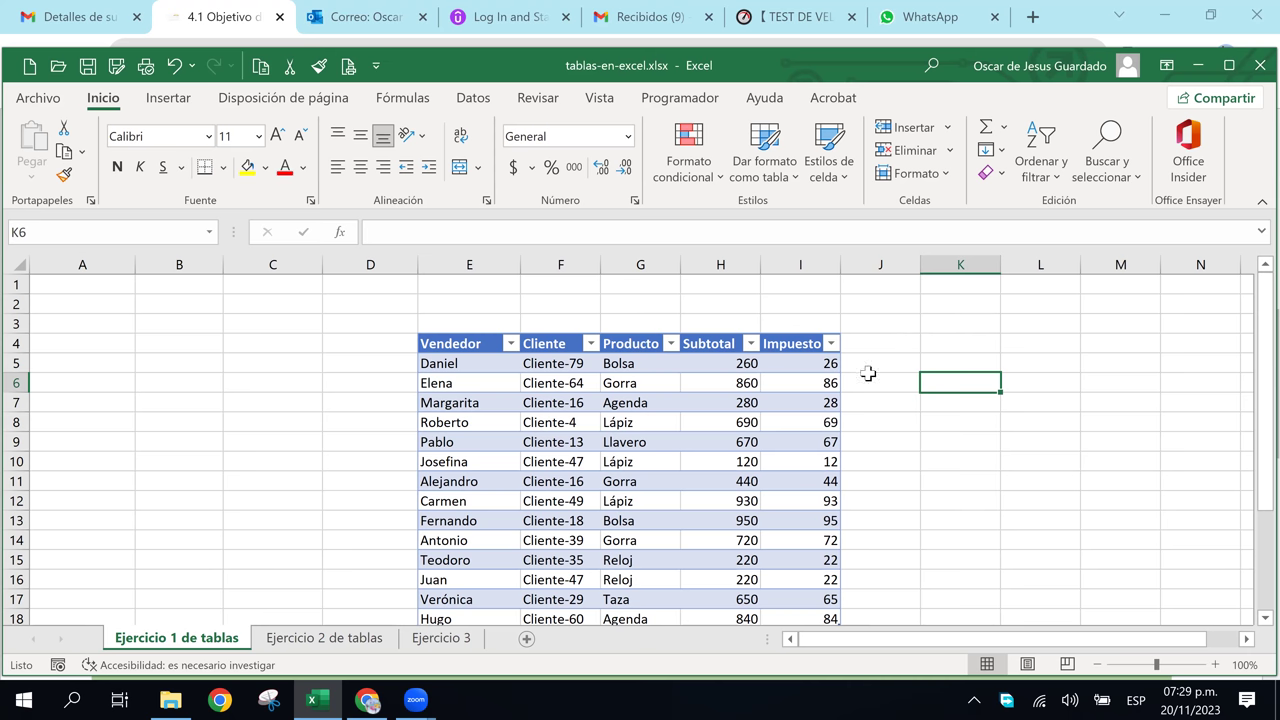
- Select the whole table with Ctrl+A and drag it left to start at C4
{"action": "scroll", "coordinate": [701, 466], "scroll_direction": "down", "scroll_amount": 1}
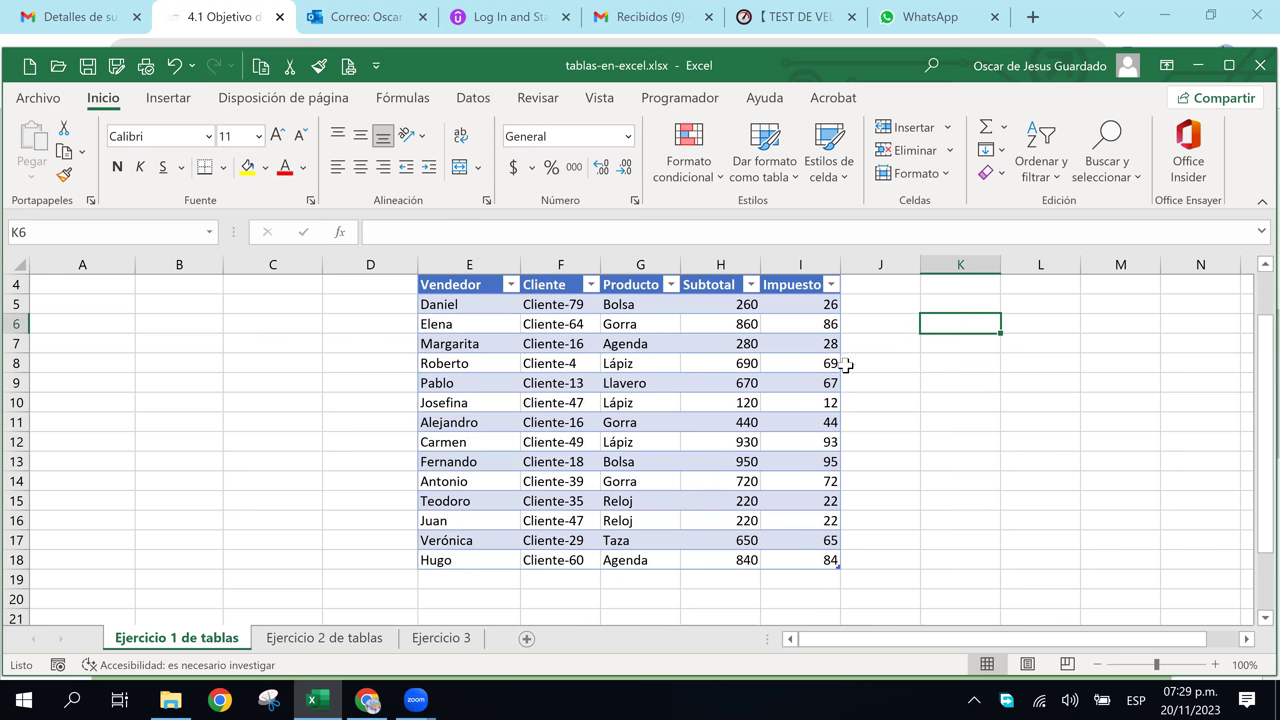
{"action": "left_click", "coordinate": [687, 561]}
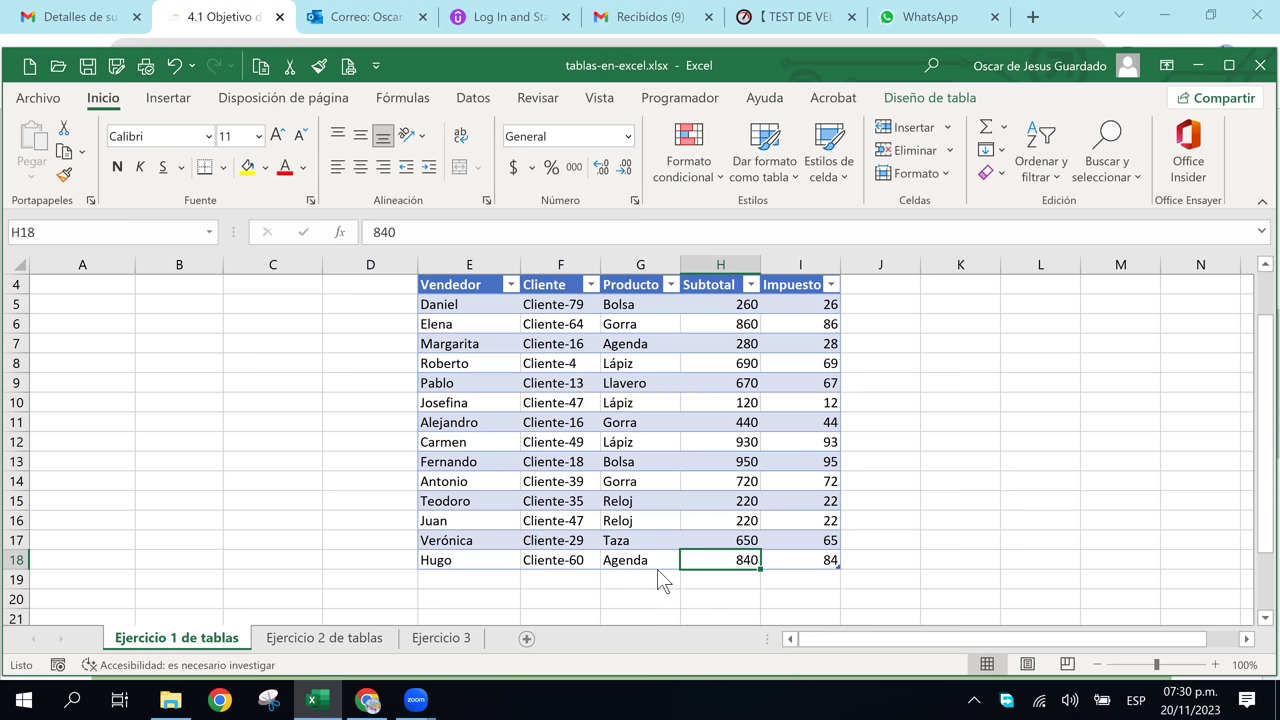
{"action": "key", "text": "ctrl+a"}
{"action": "left_click_drag", "start_coordinate": [640, 571], "coordinate": [455, 565]}
{"action": "scroll", "coordinate": [590, 540], "scroll_direction": "up", "scroll_amount": 1}
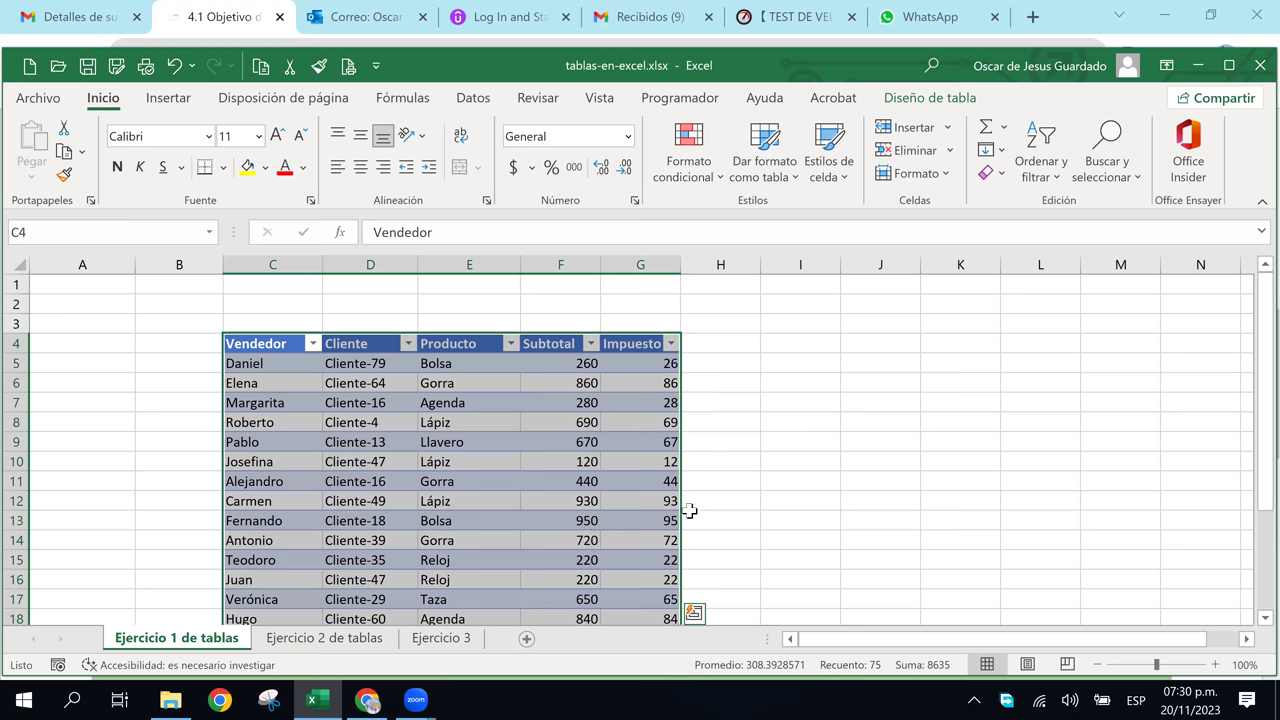
{"action": "left_click", "coordinate": [566, 459]}
{"action": "scroll", "coordinate": [763, 477], "scroll_direction": "down", "scroll_amount": 1}
{"action": "scroll", "coordinate": [763, 477], "scroll_direction": "up", "scroll_amount": 1}
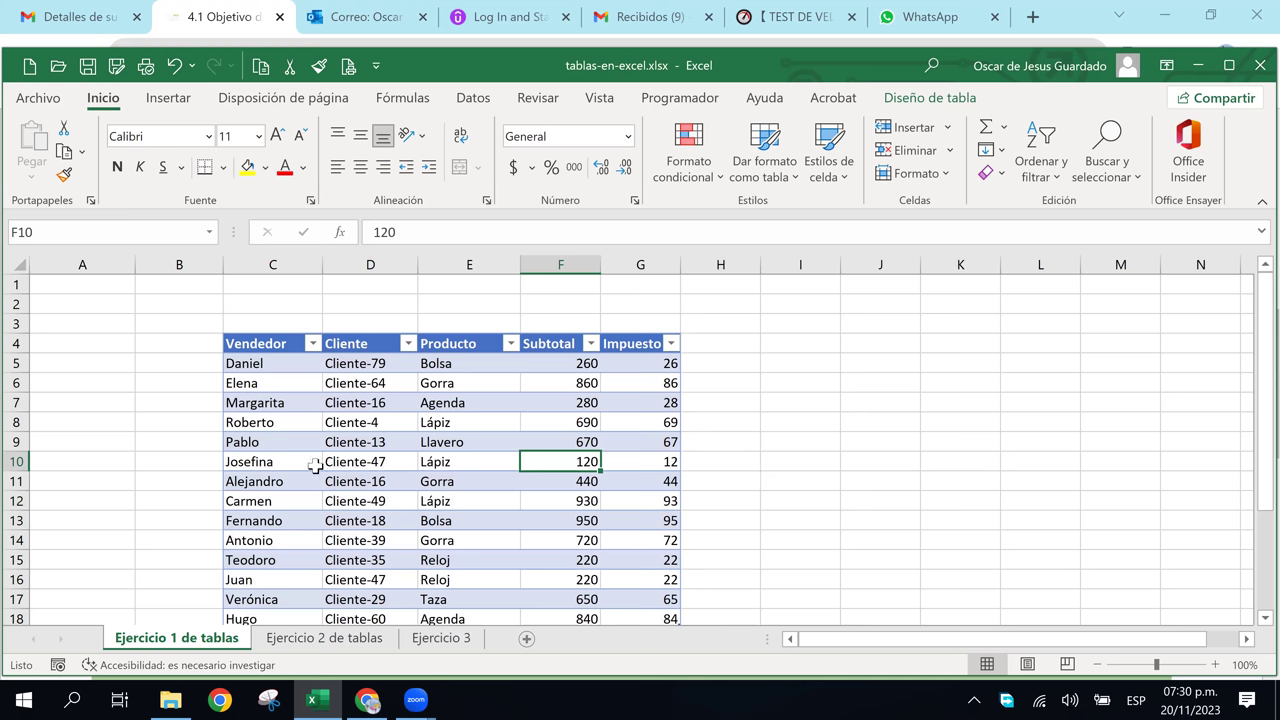
{"action": "left_click", "coordinate": [310, 343]}
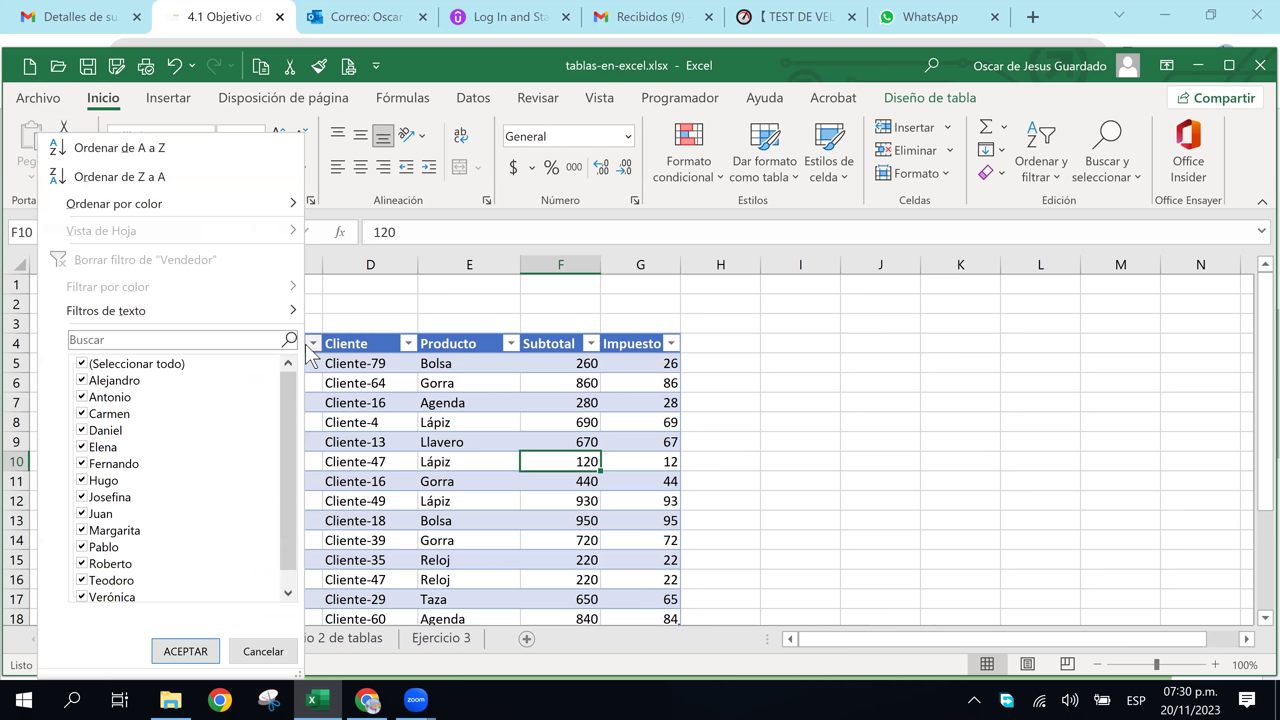
{"action": "left_click", "coordinate": [82, 364]}
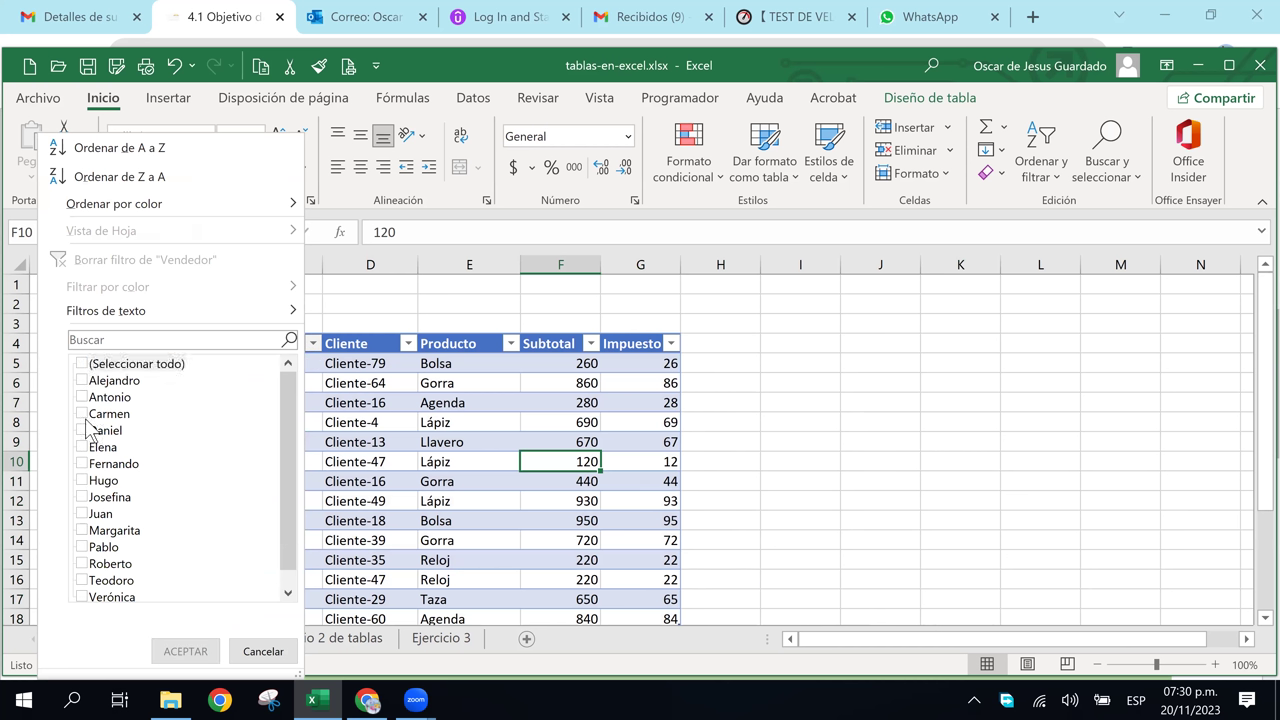
{"action": "left_click", "coordinate": [89, 499]}
{"action": "left_click", "coordinate": [84, 498]}
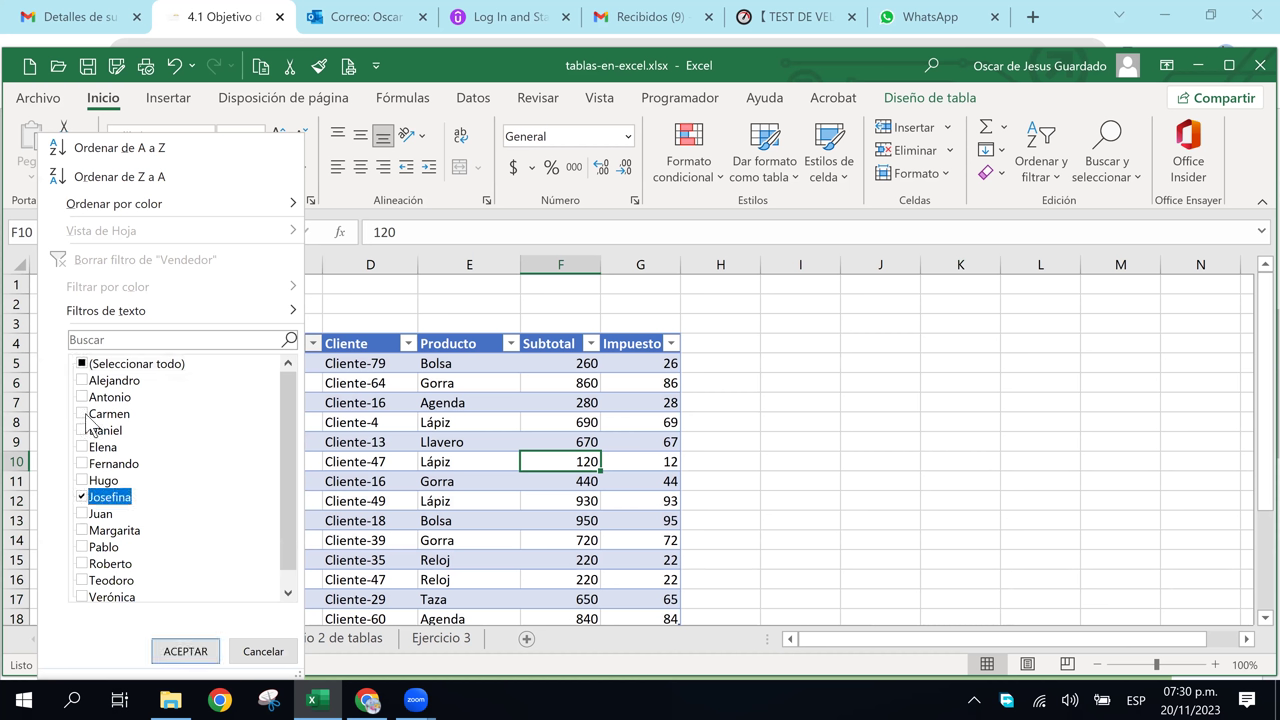
{"action": "left_click", "coordinate": [82, 413]}
{"action": "left_click", "coordinate": [82, 463]}
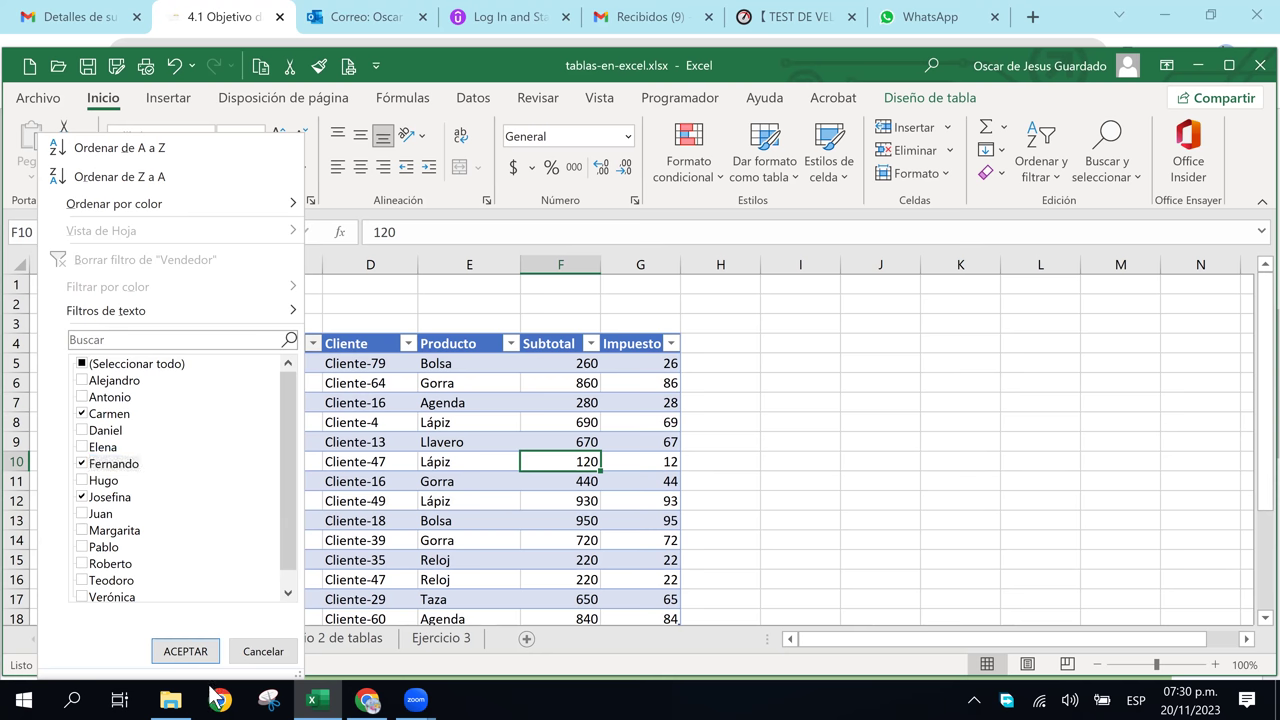
{"action": "left_click", "coordinate": [185, 651]}
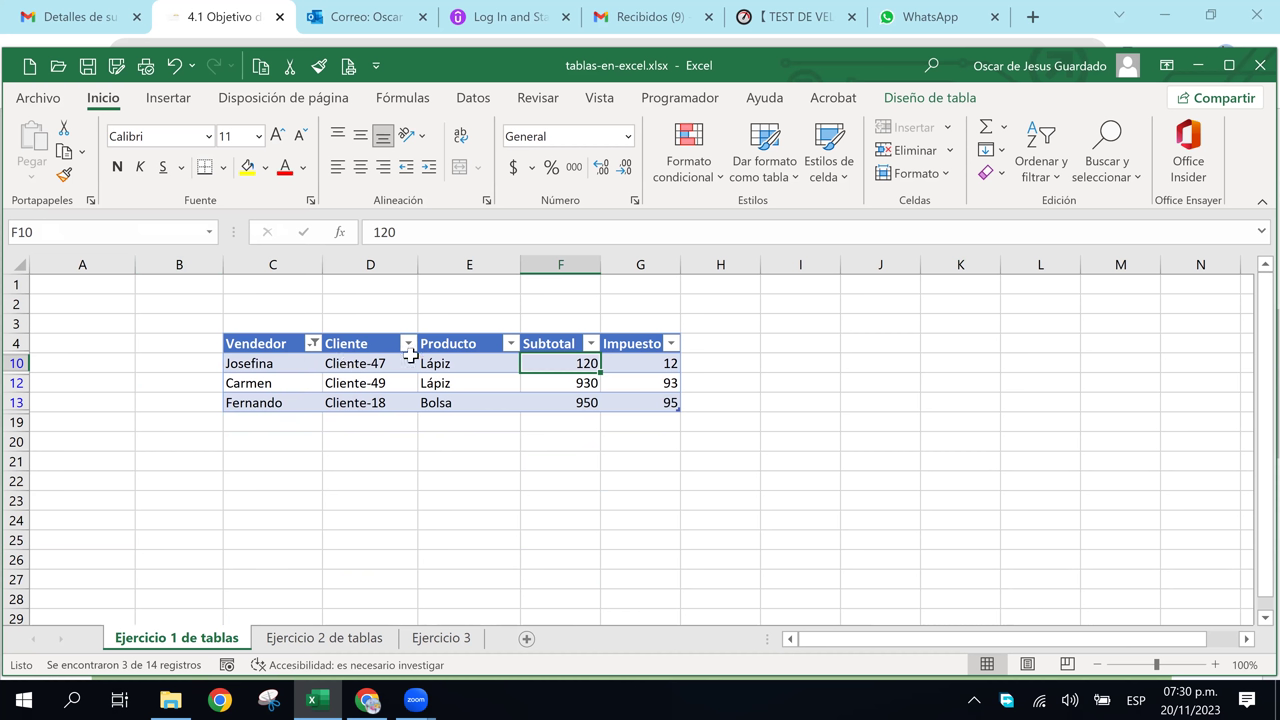
{"action": "mouse_move", "coordinate": [317, 356]}
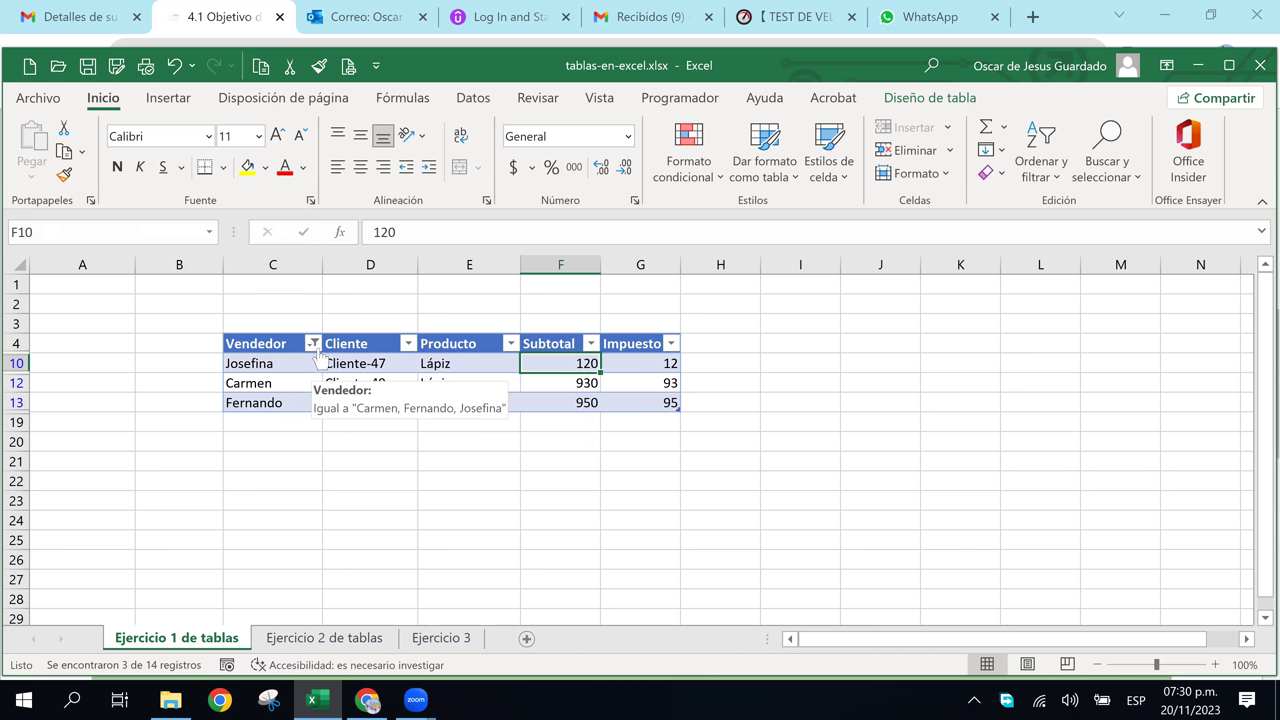
{"action": "left_click", "coordinate": [313, 344]}
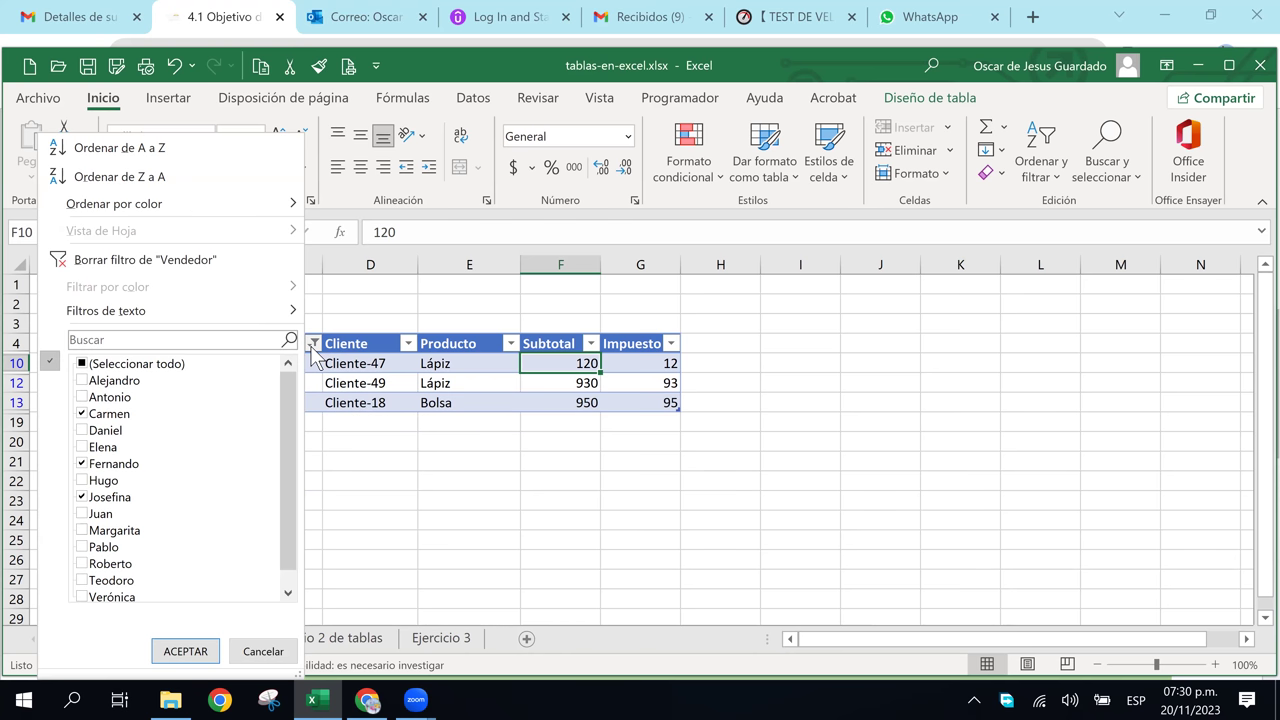
{"action": "left_click", "coordinate": [106, 366]}
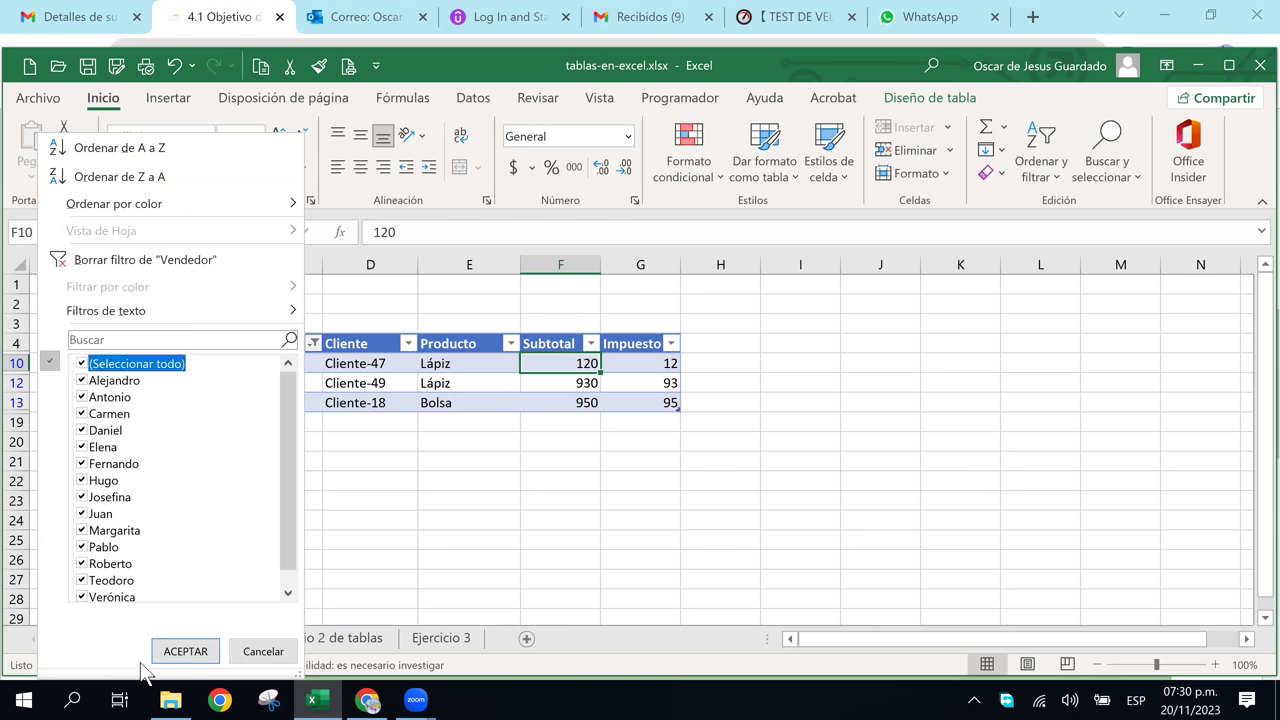
{"action": "left_click", "coordinate": [185, 651]}
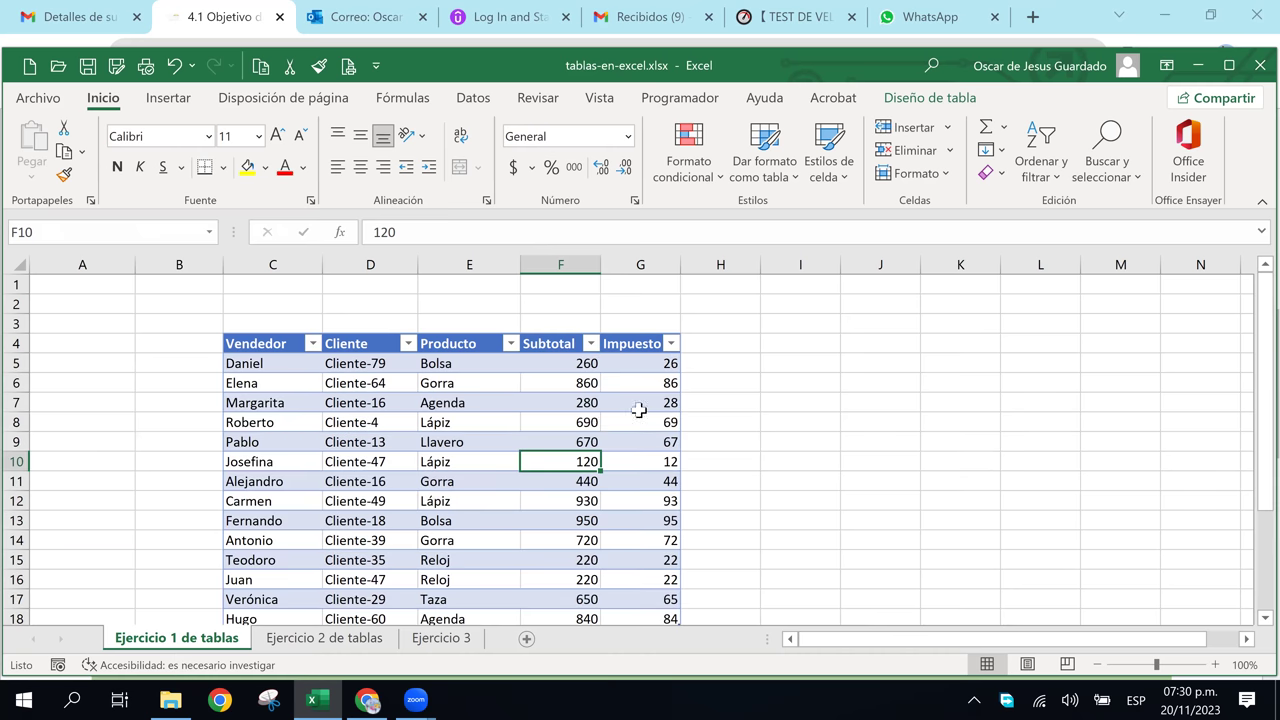
- Drag the selected table up and left so it occupies B3:F17
{"action": "scroll", "coordinate": [497, 500], "scroll_direction": "down", "scroll_amount": 2}
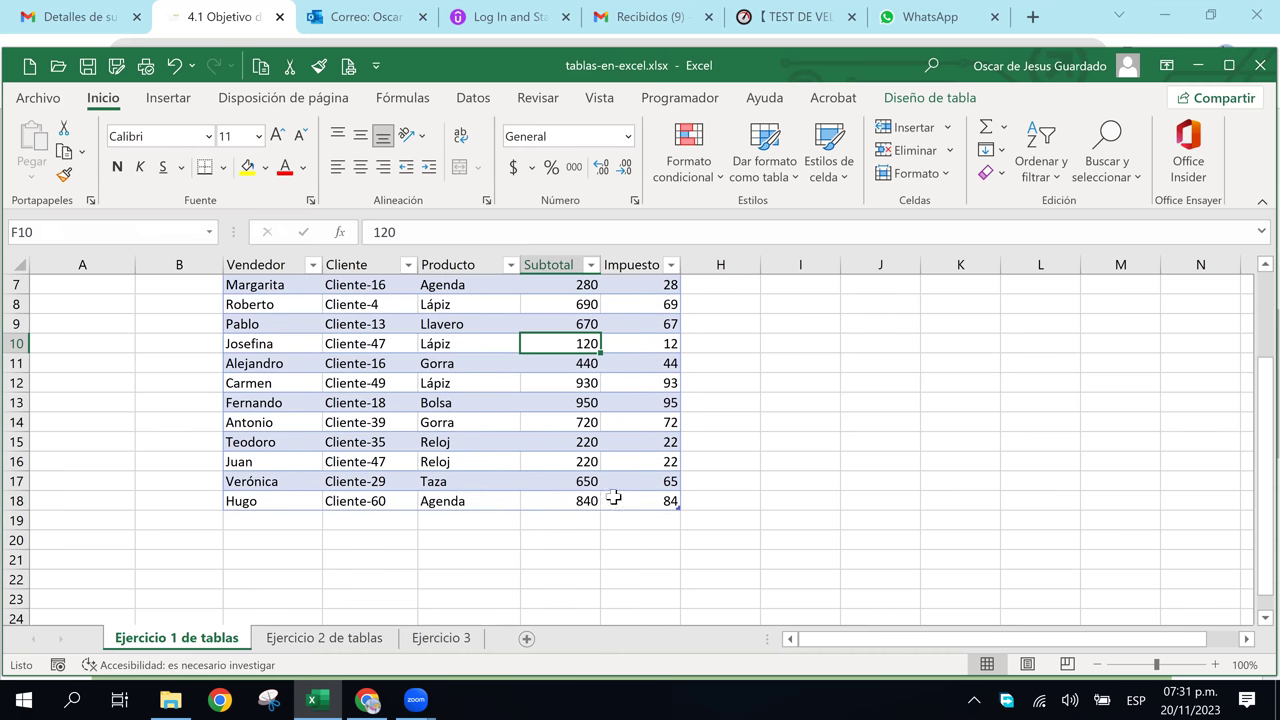
{"action": "left_click", "coordinate": [568, 479]}
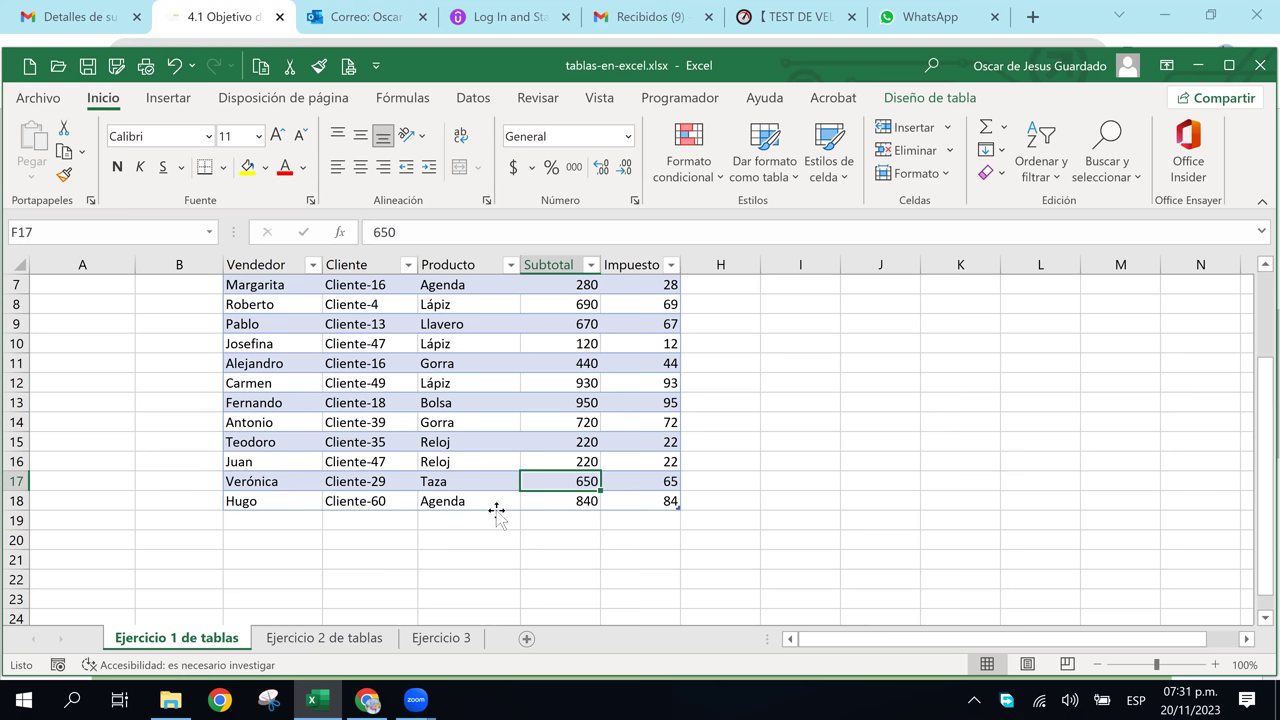
{"action": "scroll", "coordinate": [573, 511], "scroll_direction": "up", "scroll_amount": 2}
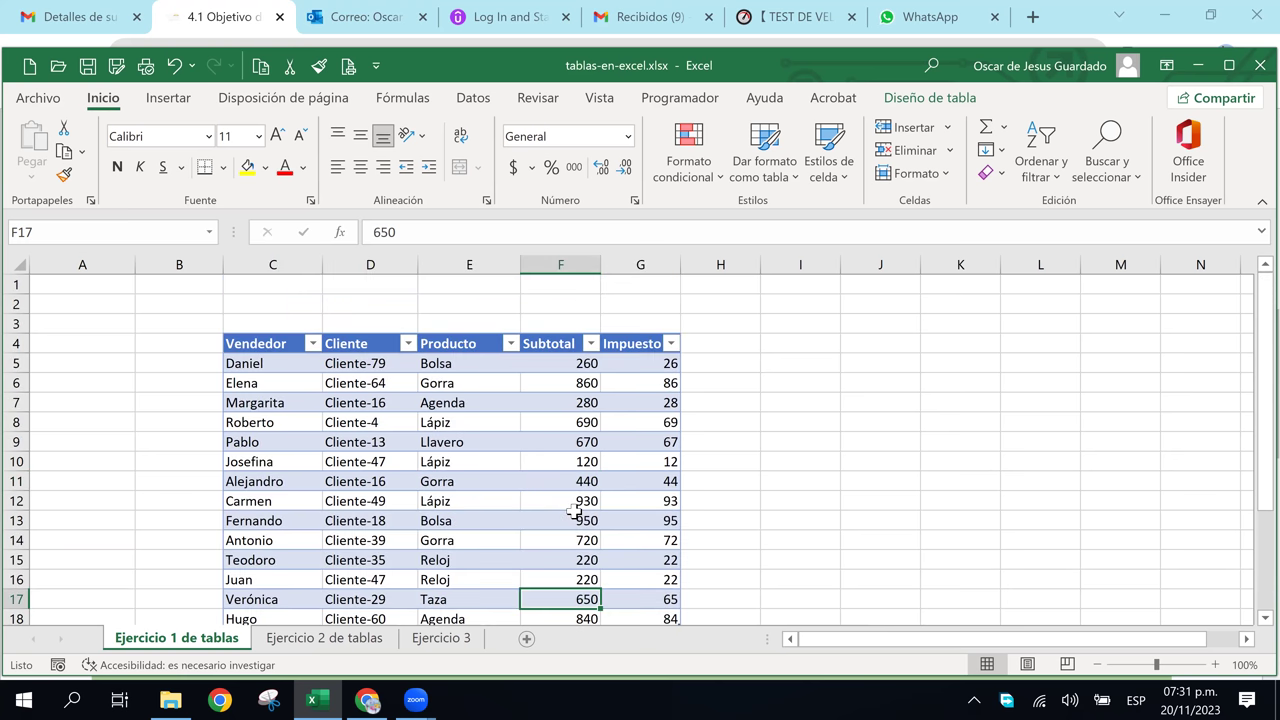
{"action": "scroll", "coordinate": [573, 511], "scroll_direction": "down", "scroll_amount": 1}
{"action": "scroll", "coordinate": [578, 505], "scroll_direction": "down", "scroll_amount": 2}
{"action": "scroll", "coordinate": [580, 503], "scroll_direction": "down", "scroll_amount": 4}
{"action": "scroll", "coordinate": [580, 502], "scroll_direction": "up", "scroll_amount": 4}
{"action": "scroll", "coordinate": [580, 502], "scroll_direction": "up", "scroll_amount": 3}
{"action": "left_click_drag", "start_coordinate": [683, 441], "coordinate": [578, 438]}
{"action": "left_click", "coordinate": [451, 420]}
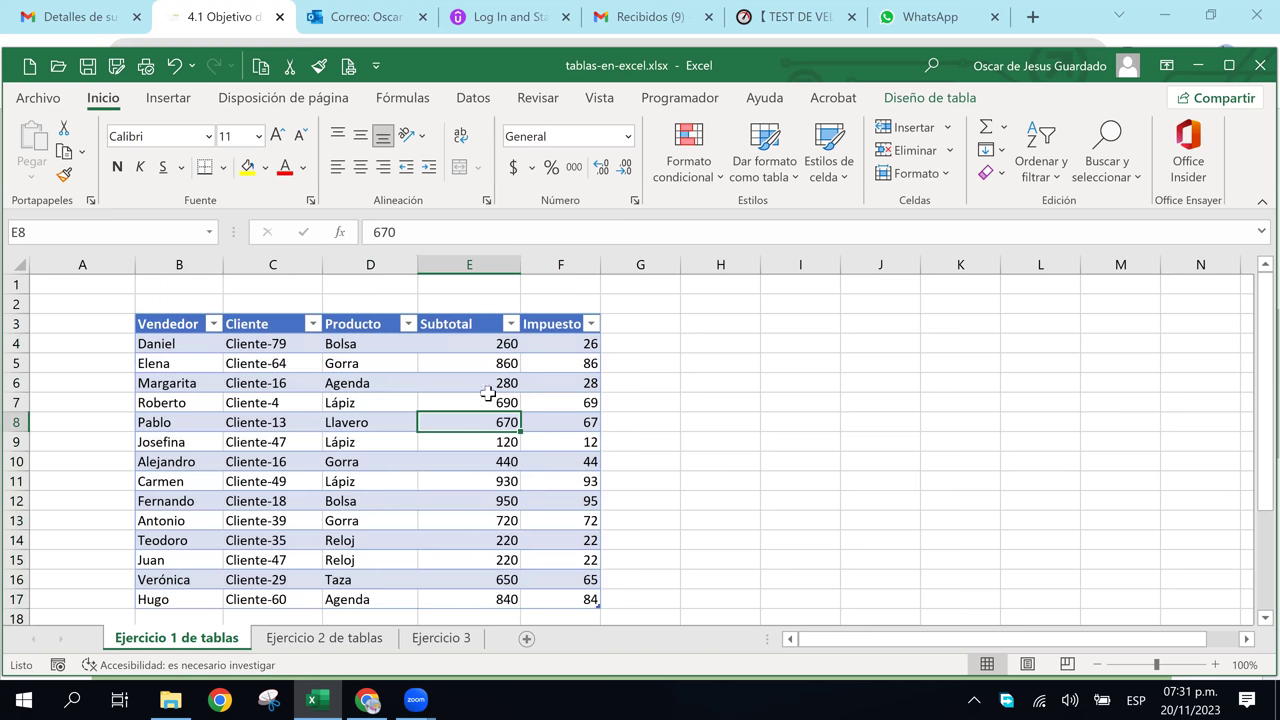
- Click cells inside the repositioned table, ending on the Gorra cell
{"action": "scroll", "coordinate": [535, 400], "scroll_direction": "down", "scroll_amount": 1}
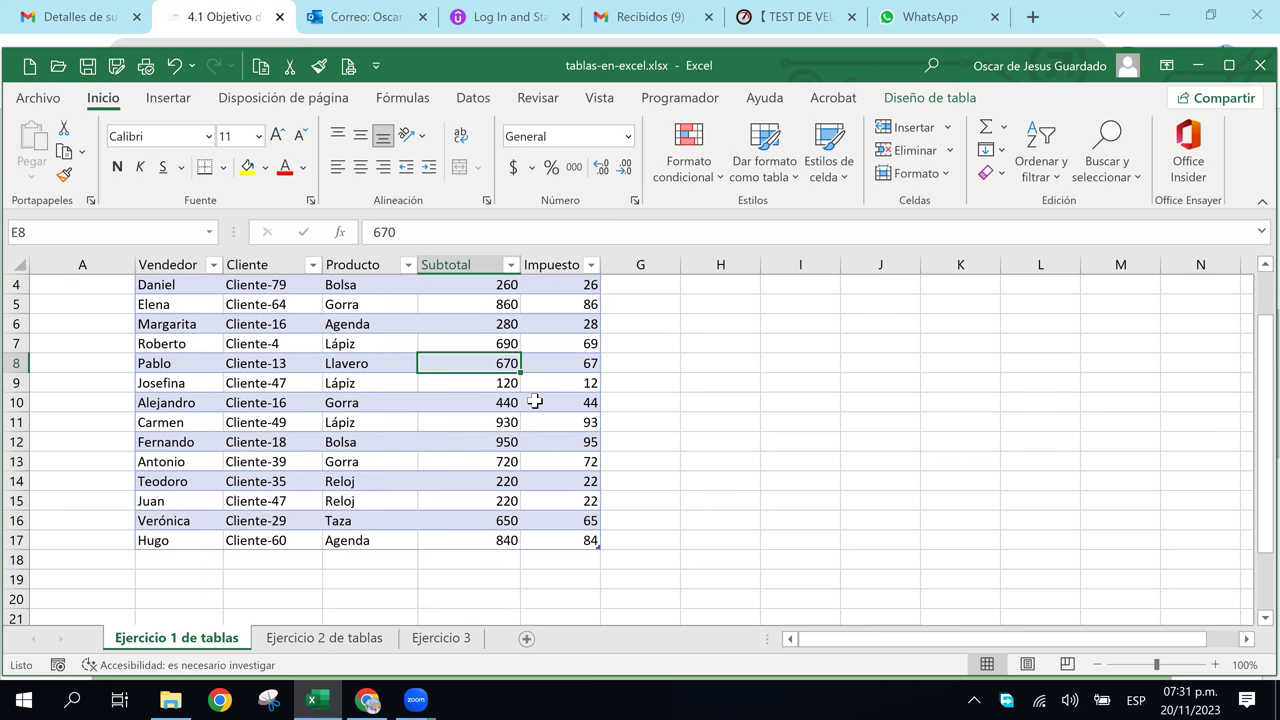
{"action": "scroll", "coordinate": [535, 400], "scroll_direction": "up", "scroll_amount": 1}
{"action": "scroll", "coordinate": [535, 400], "scroll_direction": "down", "scroll_amount": 1}
{"action": "left_click", "coordinate": [328, 390]}
{"action": "left_click", "coordinate": [435, 387]}
{"action": "left_click", "coordinate": [343, 341]}
{"action": "left_click", "coordinate": [452, 442]}
{"action": "left_click", "coordinate": [358, 406]}
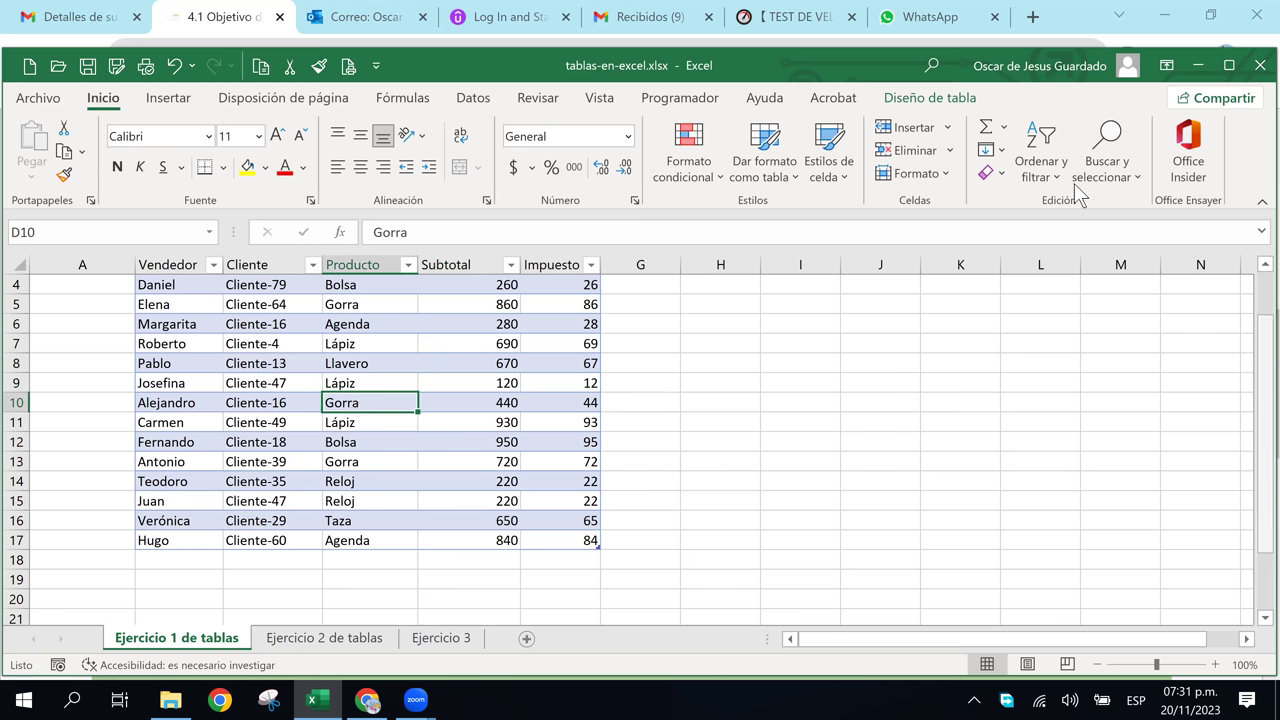
- Turn on Fila de totales in Diseño de tabla, adding a Total row to the table
{"action": "left_click", "coordinate": [962, 108]}
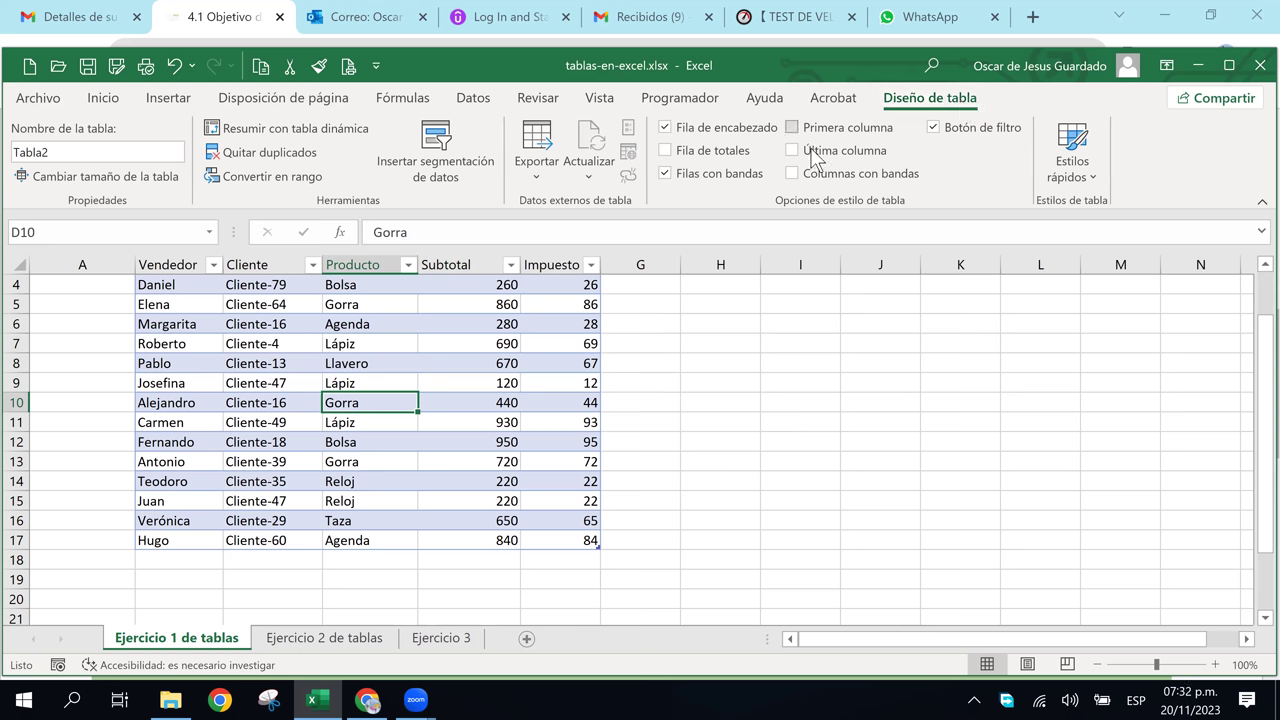
{"action": "left_click", "coordinate": [686, 154]}
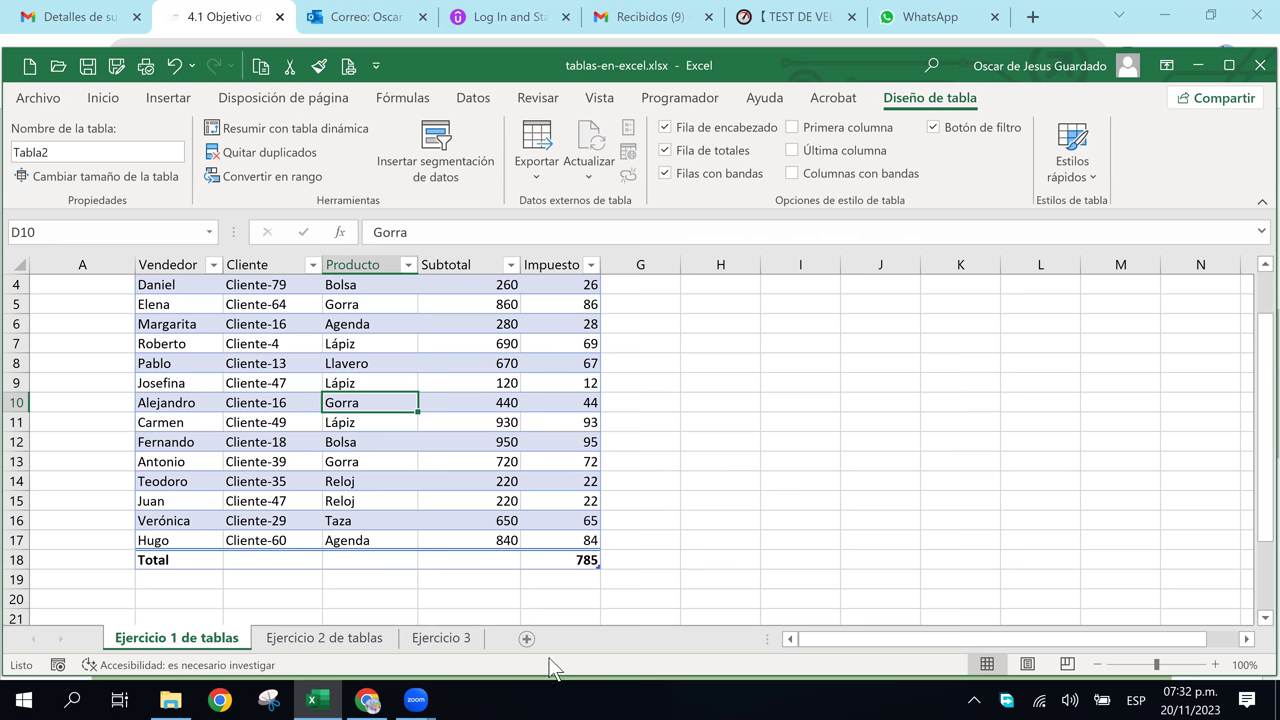
{"action": "left_click", "coordinate": [540, 560]}
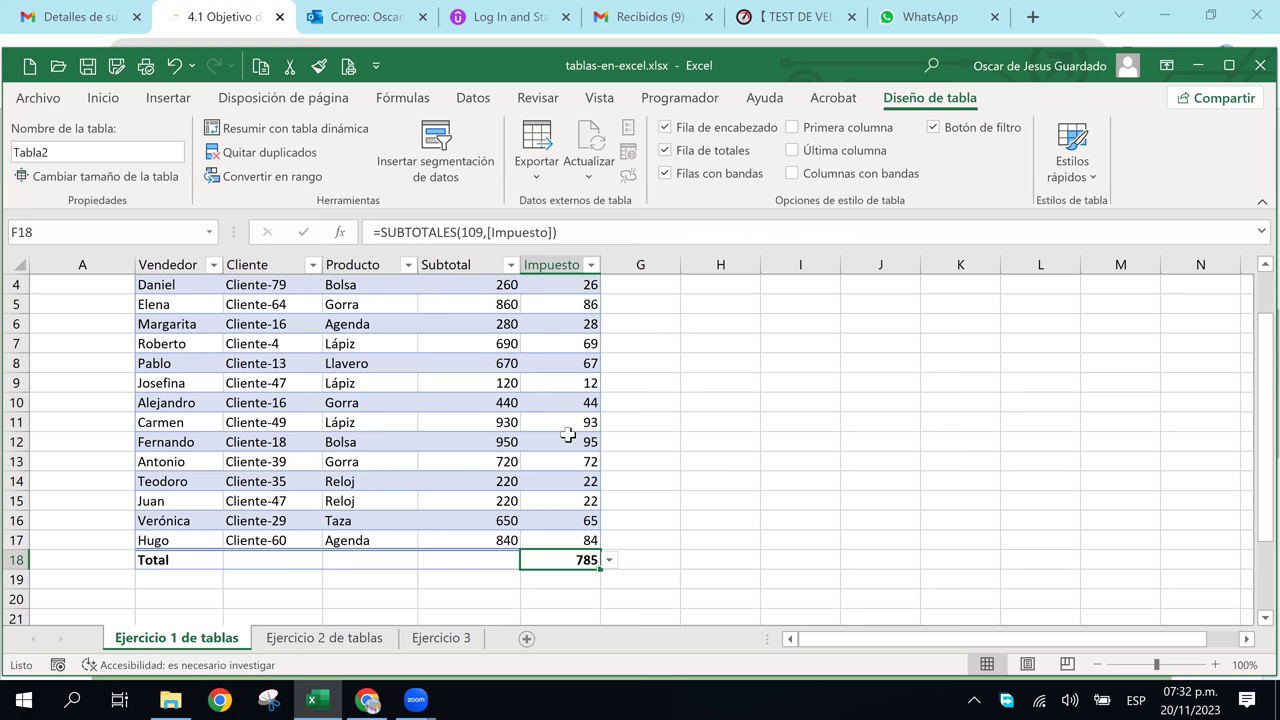
- Inspect the Impuesto total formula SUBTOTALES(109,[Impuesto]) and keep it unchanged at 785
{"action": "scroll", "coordinate": [562, 371], "scroll_direction": "up", "scroll_amount": 1}
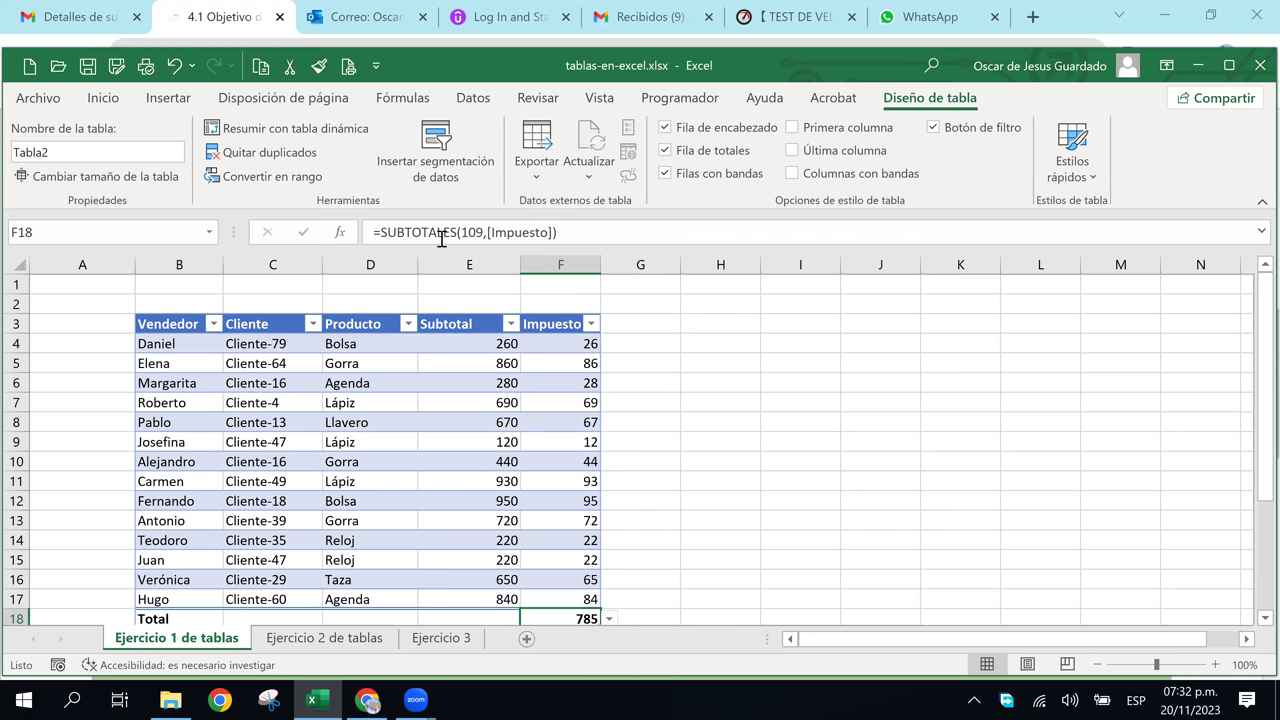
{"action": "left_click", "coordinate": [506, 231]}
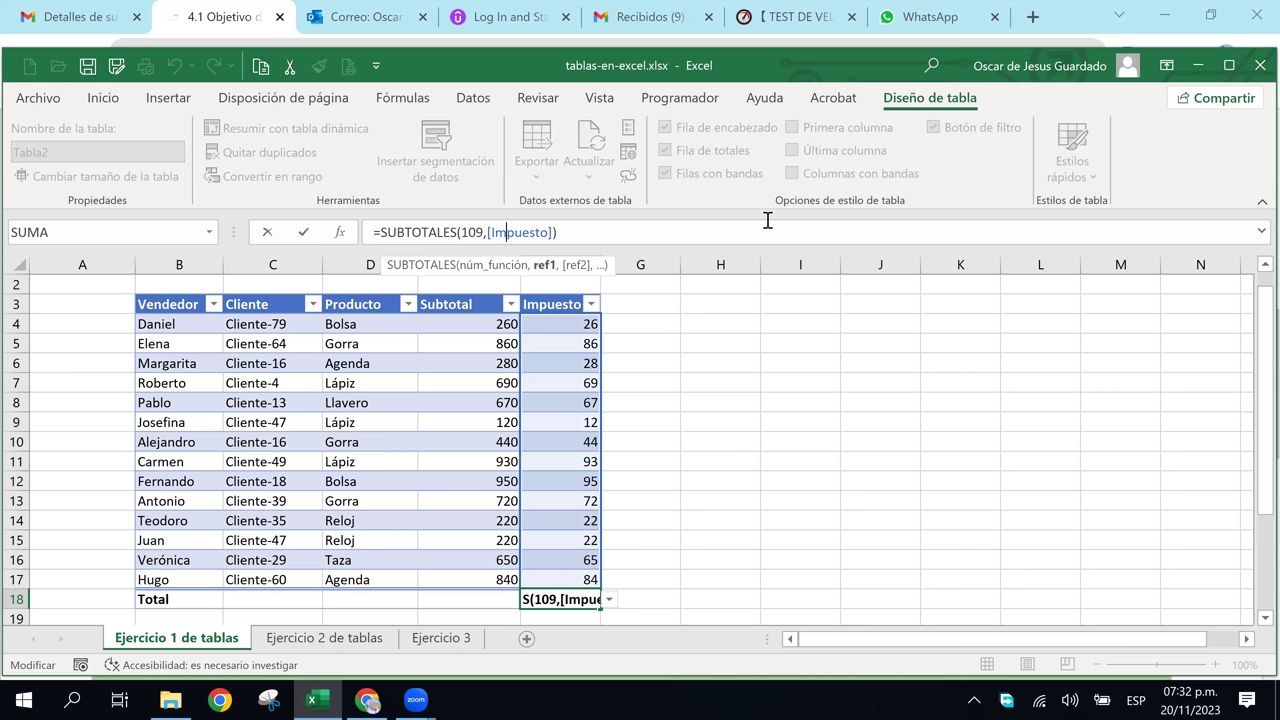
{"action": "left_click", "coordinate": [478, 233]}
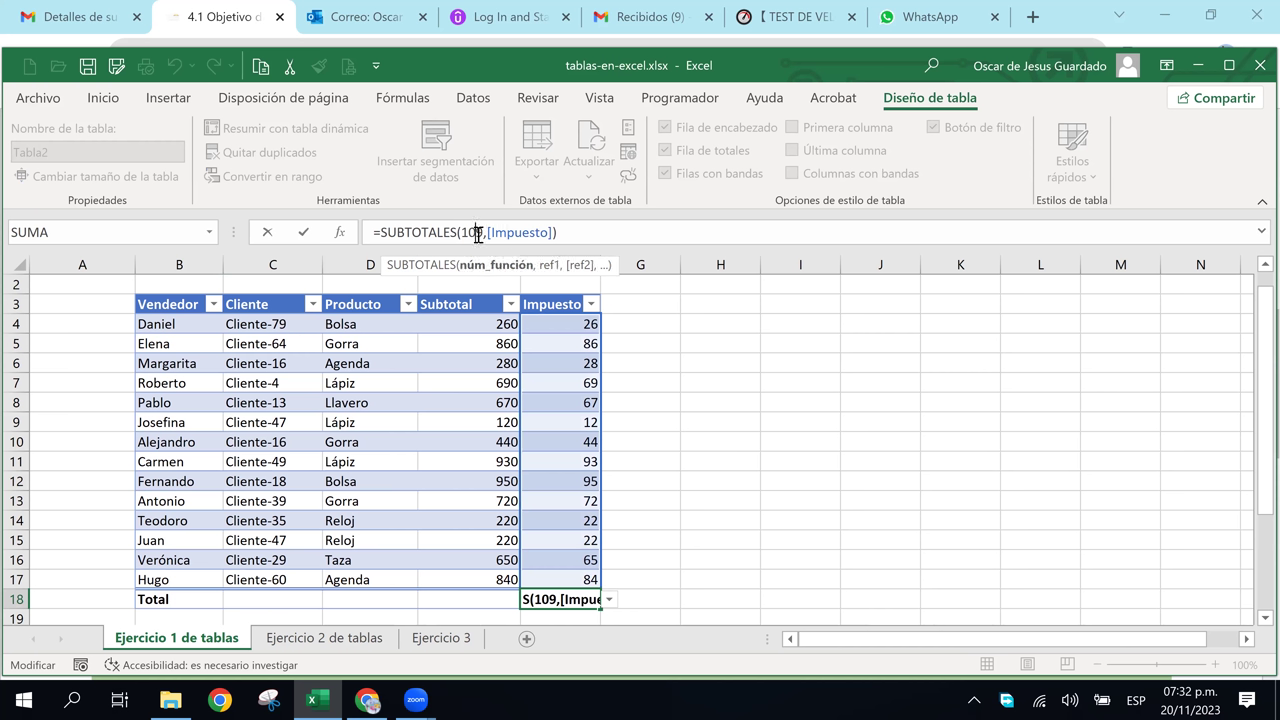
{"action": "left_click", "coordinate": [530, 232]}
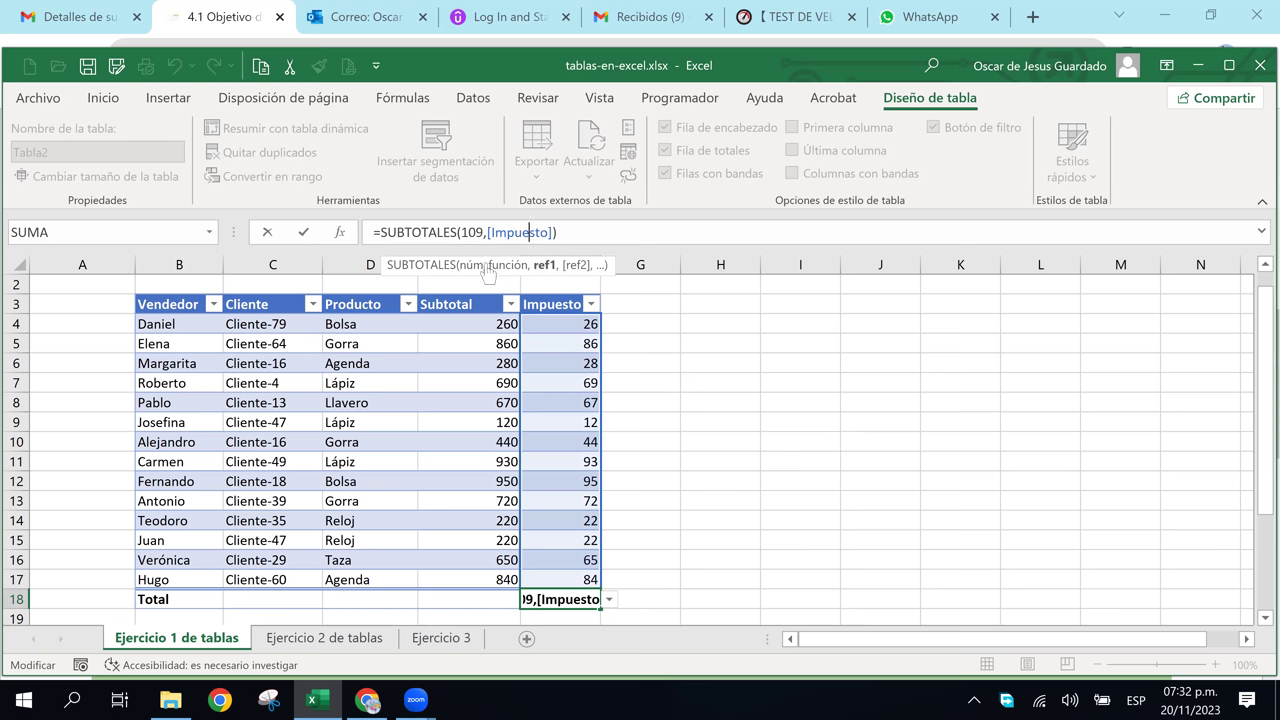
{"action": "key", "text": "Return"}
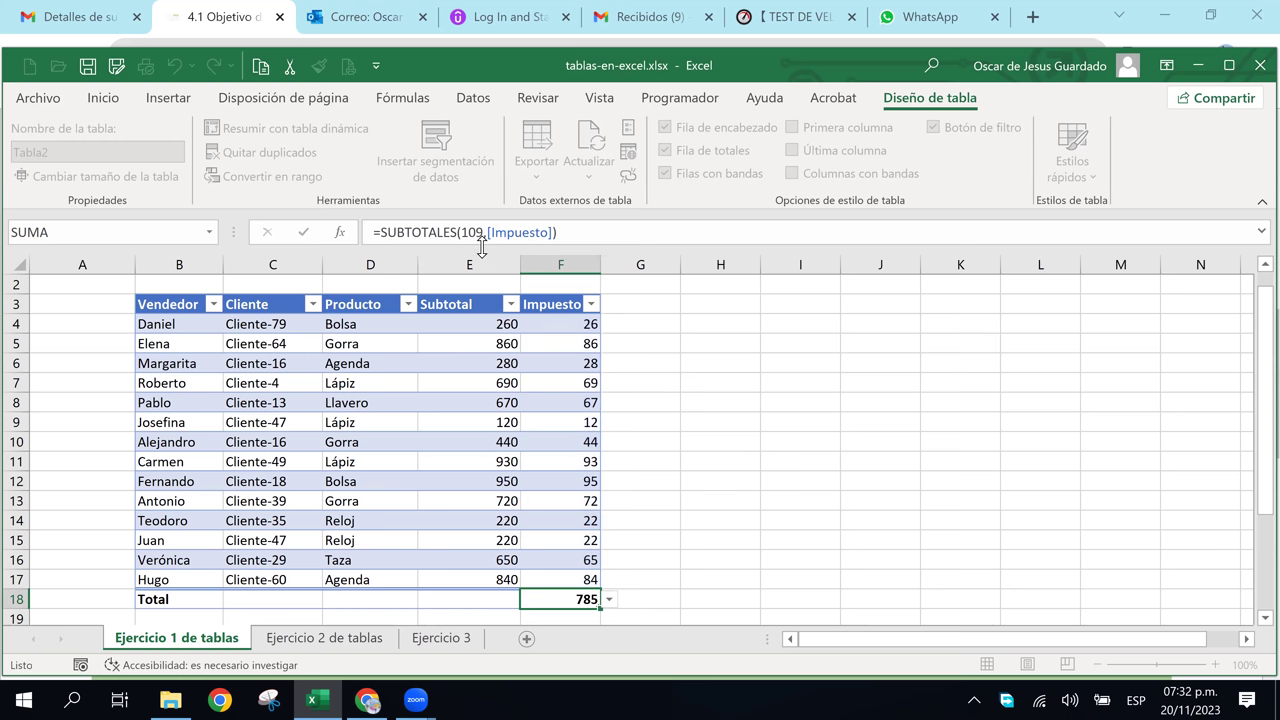
{"action": "left_click", "coordinate": [585, 580]}
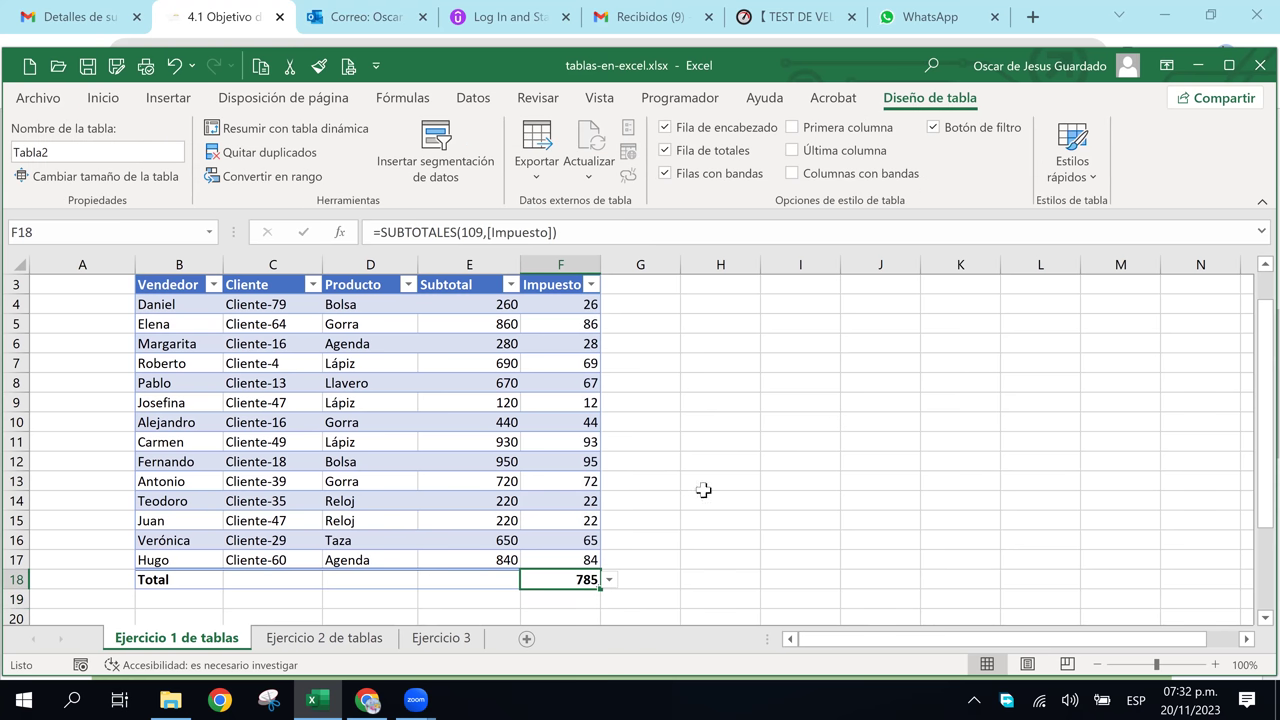
{"action": "left_click", "coordinate": [734, 409]}
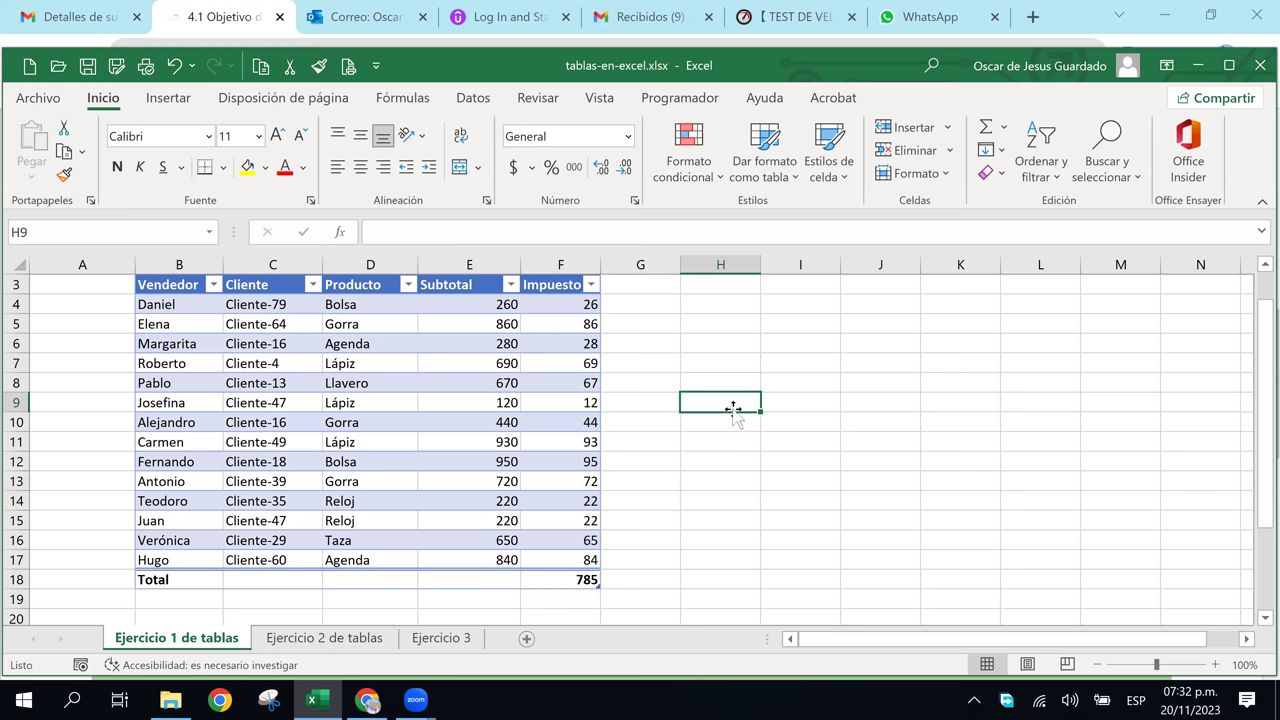
- Switch the F18 Impuesto total to Promedio so it shows 56.0714286
{"action": "left_click", "coordinate": [493, 496]}
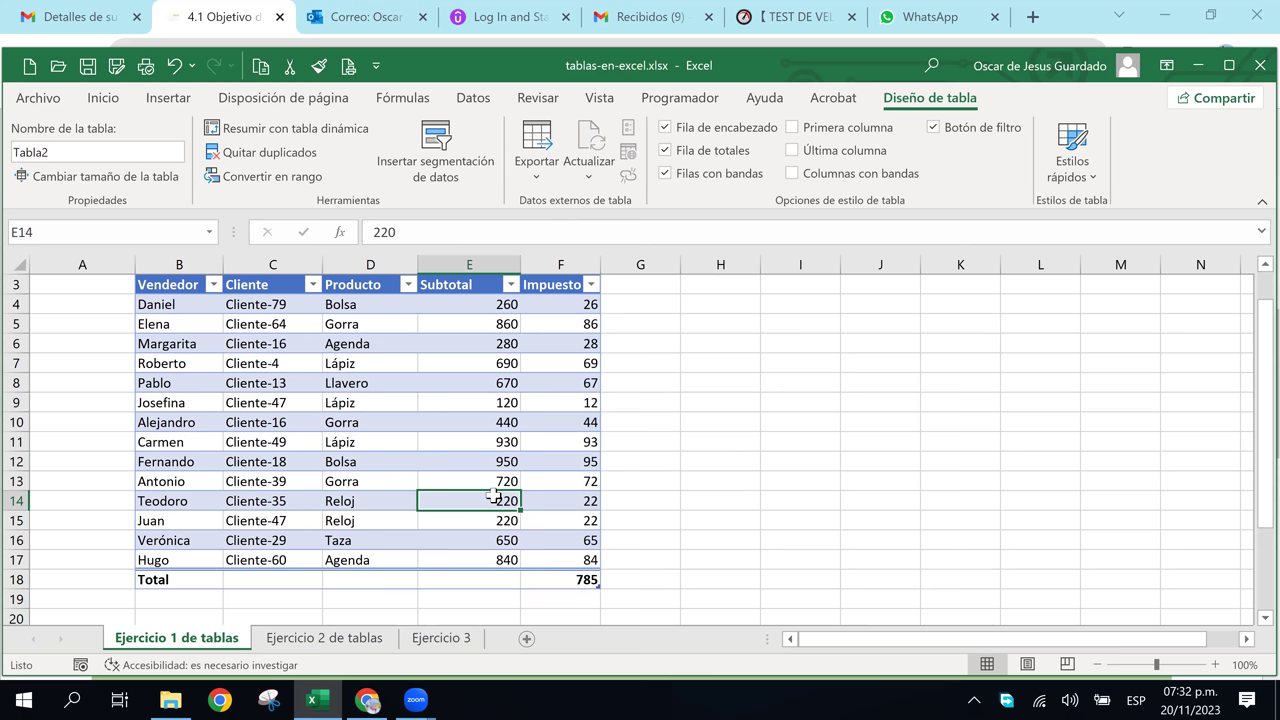
{"action": "left_click", "coordinate": [586, 583]}
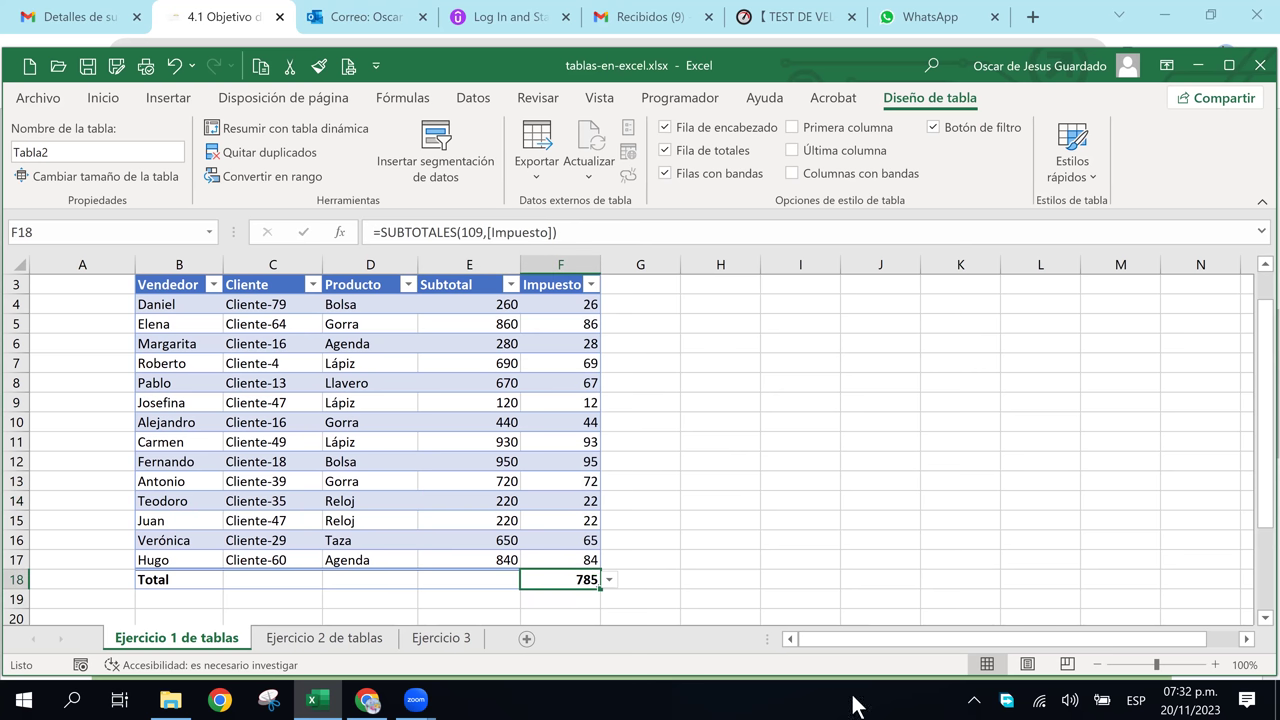
{"action": "left_click", "coordinate": [608, 580]}
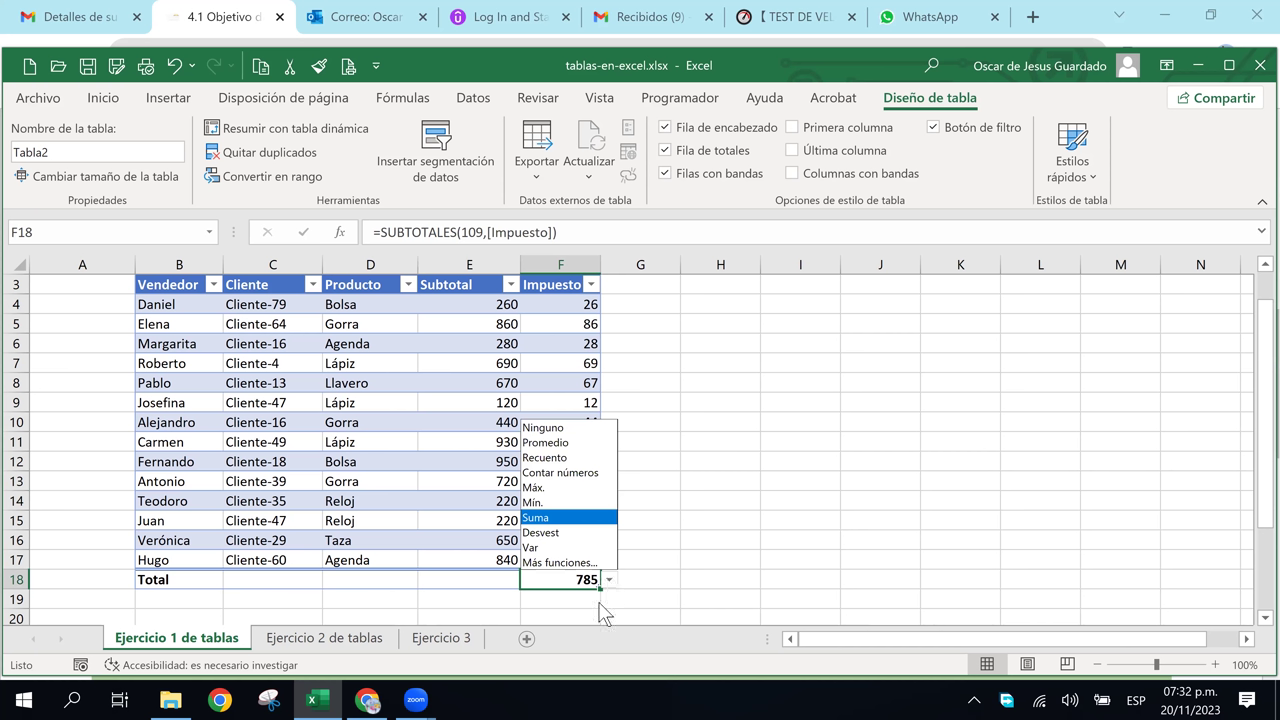
{"action": "left_click", "coordinate": [557, 443]}
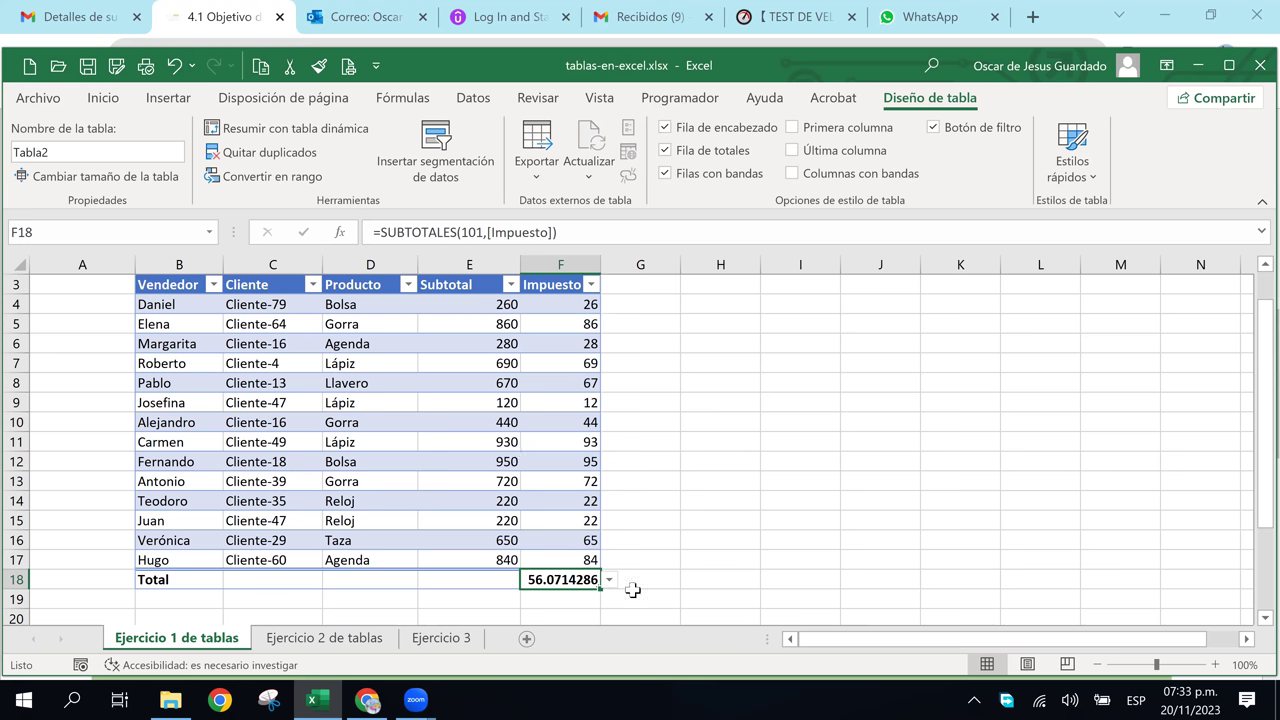
- Adjust the decimals of the Impuesto average in F18 until it reads 56.07
{"action": "left_click", "coordinate": [104, 100]}
{"action": "left_click", "coordinate": [623, 170]}
{"action": "left_click", "coordinate": [623, 170]}
{"action": "left_click", "coordinate": [623, 170]}
{"action": "left_click", "coordinate": [623, 170]}
{"action": "left_click", "coordinate": [623, 170]}
{"action": "left_click", "coordinate": [623, 170]}
{"action": "left_click", "coordinate": [601, 167]}
{"action": "left_click", "coordinate": [624, 172]}
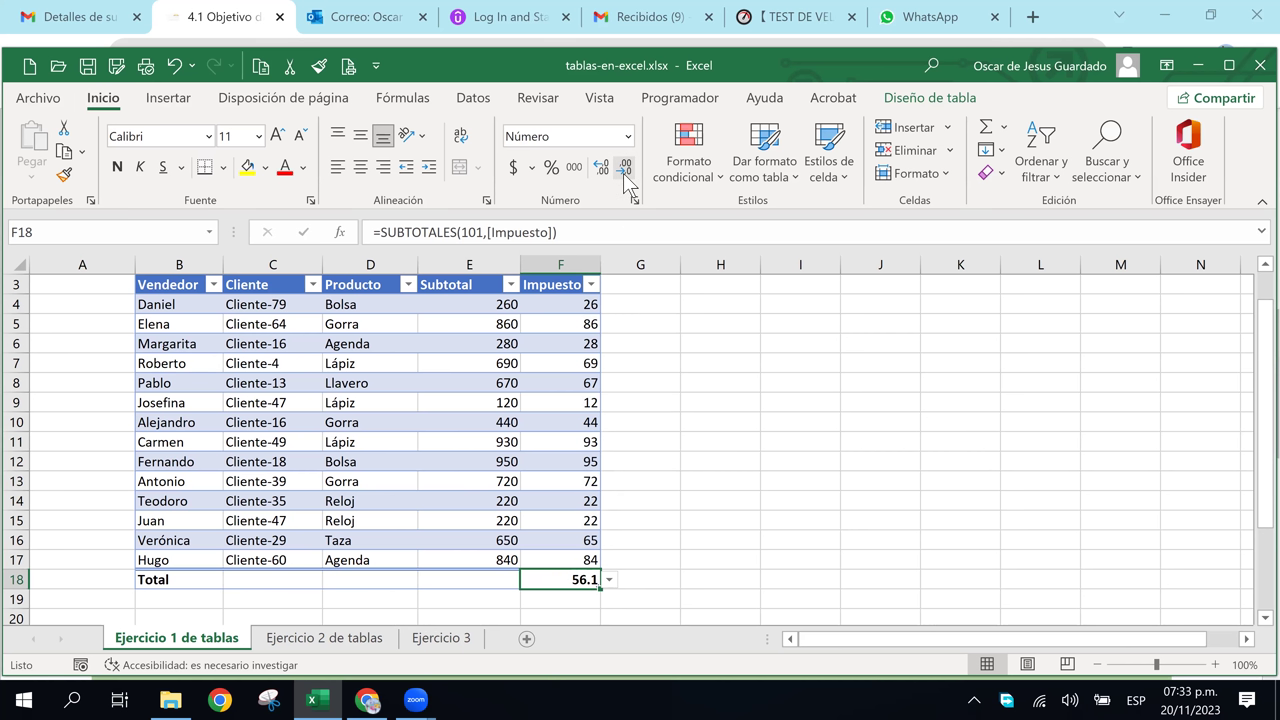
{"action": "left_click", "coordinate": [596, 170]}
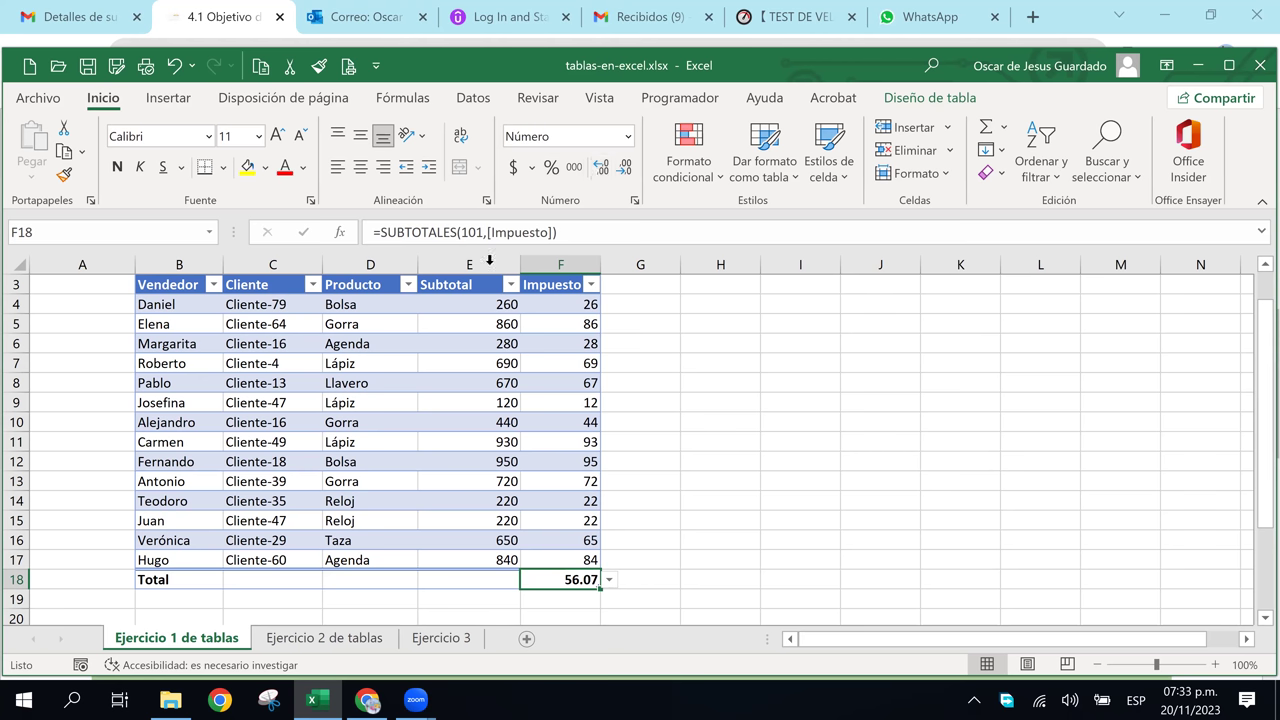
{"action": "left_click", "coordinate": [383, 345]}
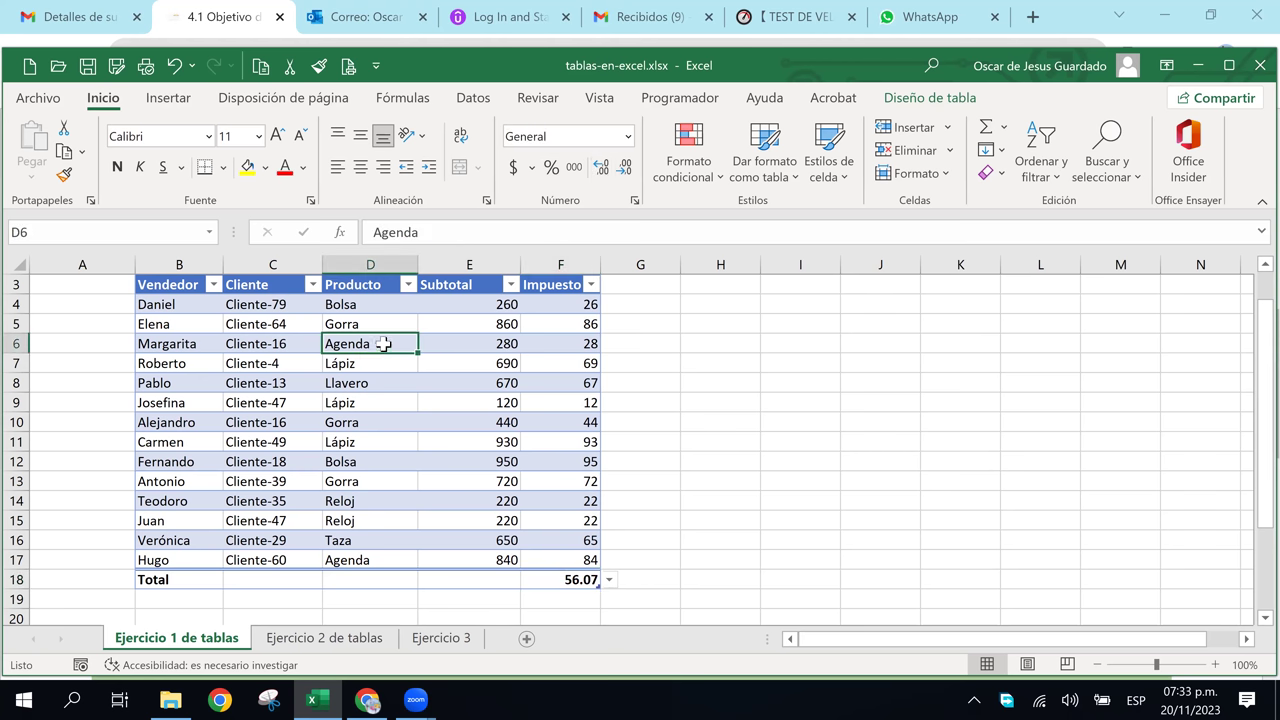
{"action": "left_click", "coordinate": [930, 103]}
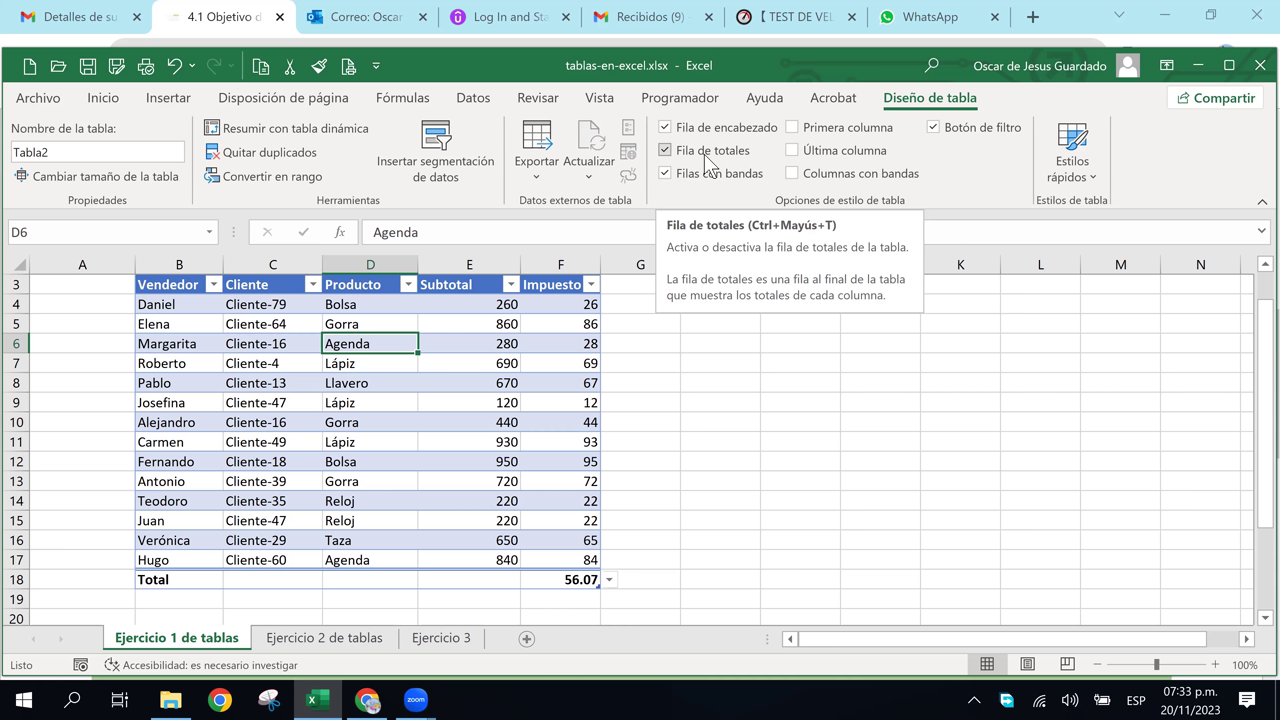
{"action": "left_click", "coordinate": [292, 424]}
{"action": "left_click", "coordinate": [487, 428]}
{"action": "left_click", "coordinate": [363, 356]}
{"action": "left_click", "coordinate": [512, 400]}
{"action": "left_click", "coordinate": [515, 366]}
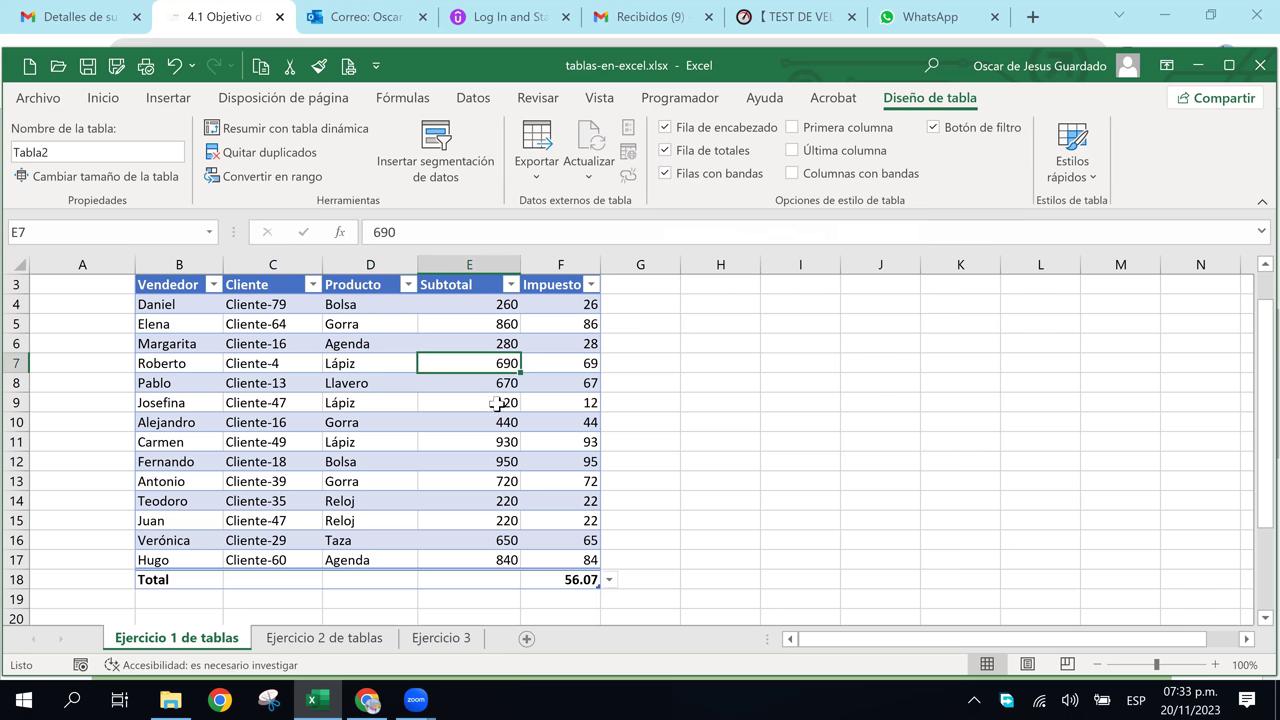
{"action": "left_click", "coordinate": [392, 388]}
{"action": "left_click", "coordinate": [410, 364]}
{"action": "left_click", "coordinate": [495, 422]}
{"action": "left_click", "coordinate": [484, 364]}
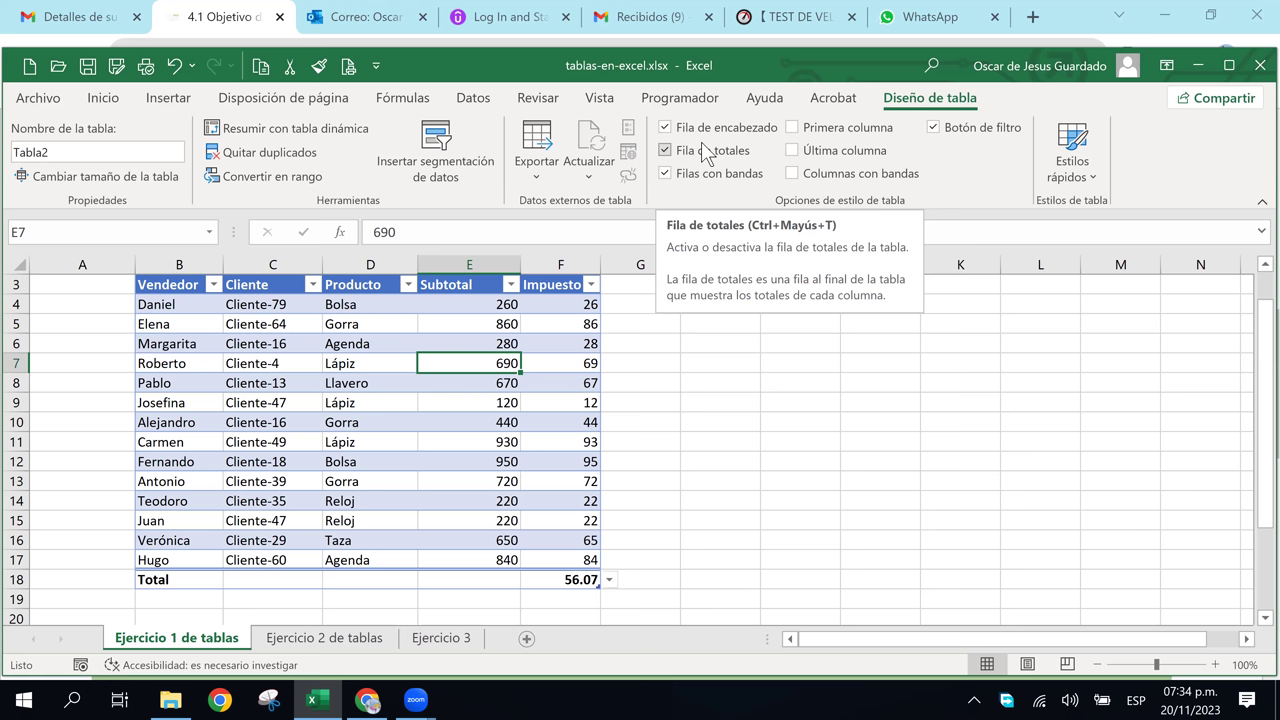
{"action": "left_click", "coordinate": [405, 418]}
{"action": "left_click", "coordinate": [523, 380]}
{"action": "left_click", "coordinate": [458, 345]}
{"action": "left_click", "coordinate": [457, 385]}
{"action": "left_click", "coordinate": [461, 442]}
{"action": "key", "text": "Down"}
{"action": "key", "text": "Down"}
{"action": "key", "text": "Down"}
{"action": "key", "text": "Up"}
{"action": "key", "text": "Up"}
{"action": "key", "text": "Up"}
{"action": "key", "text": "Up"}
{"action": "key", "text": "Up"}
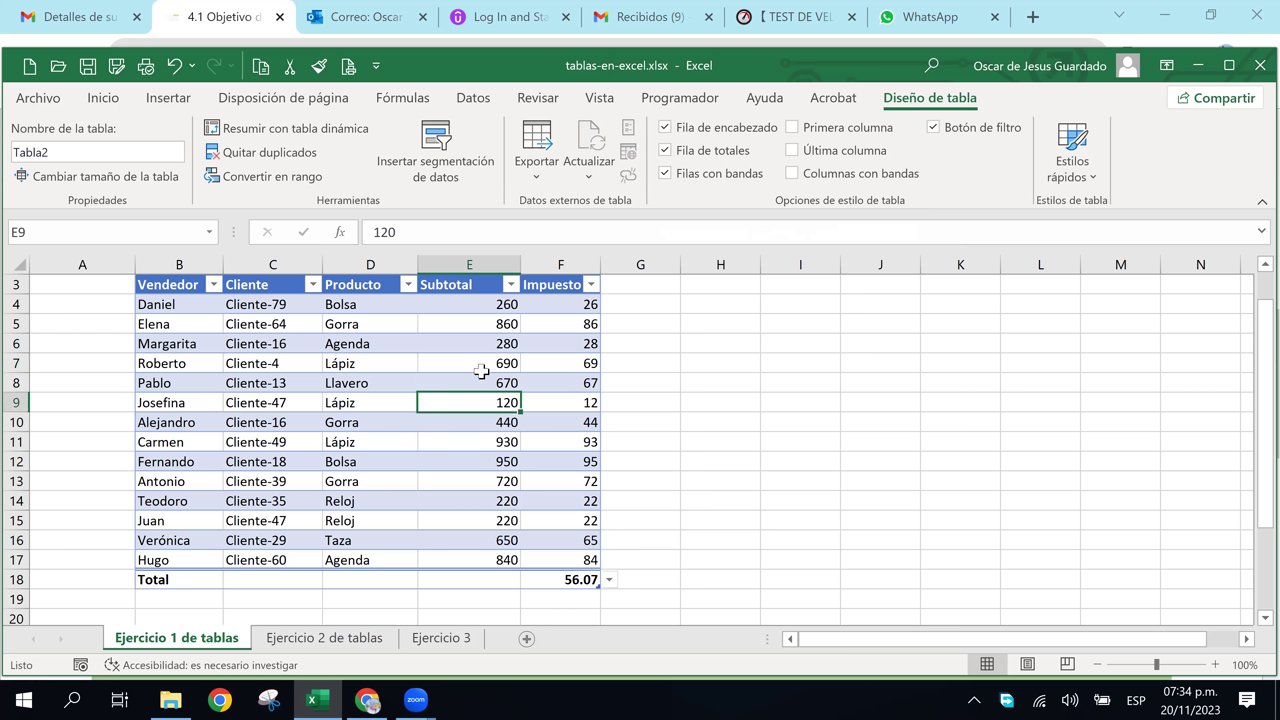
{"action": "left_click", "coordinate": [476, 368]}
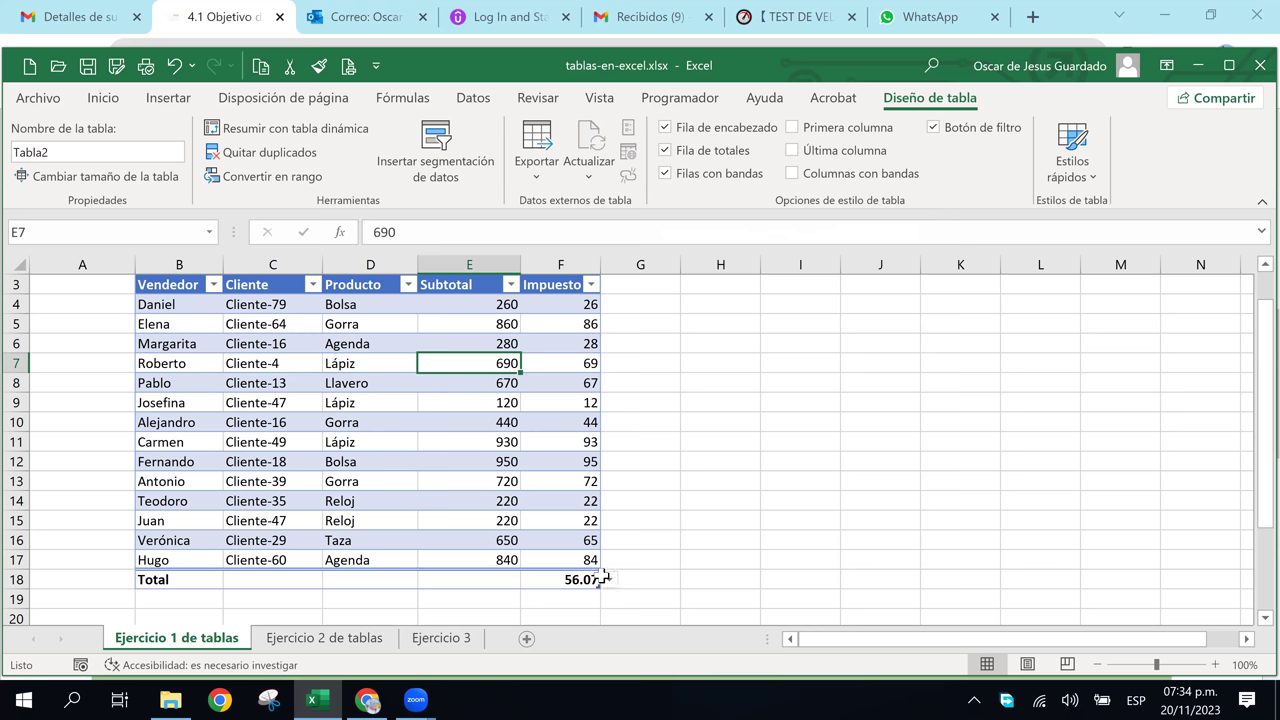
{"action": "left_click", "coordinate": [605, 580]}
{"action": "left_click", "coordinate": [556, 575]}
{"action": "left_click", "coordinate": [608, 580]}
{"action": "left_click", "coordinate": [548, 580]}
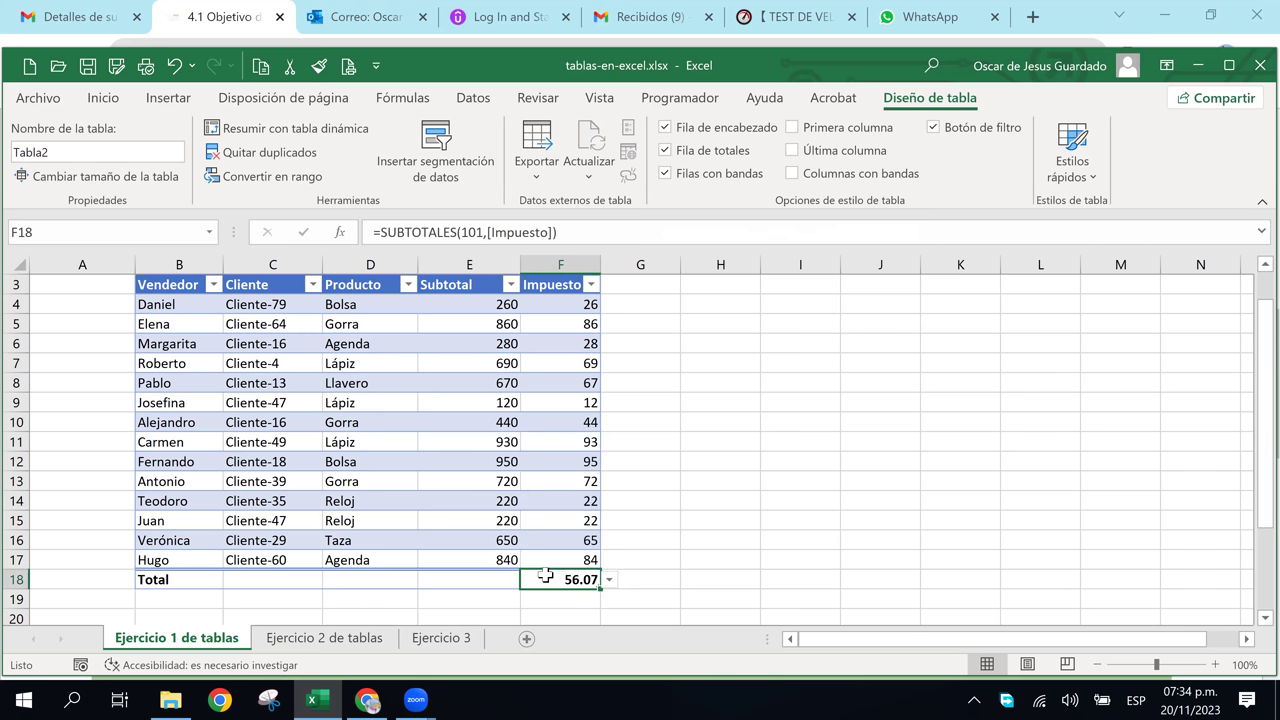
{"action": "left_click", "coordinate": [608, 580]}
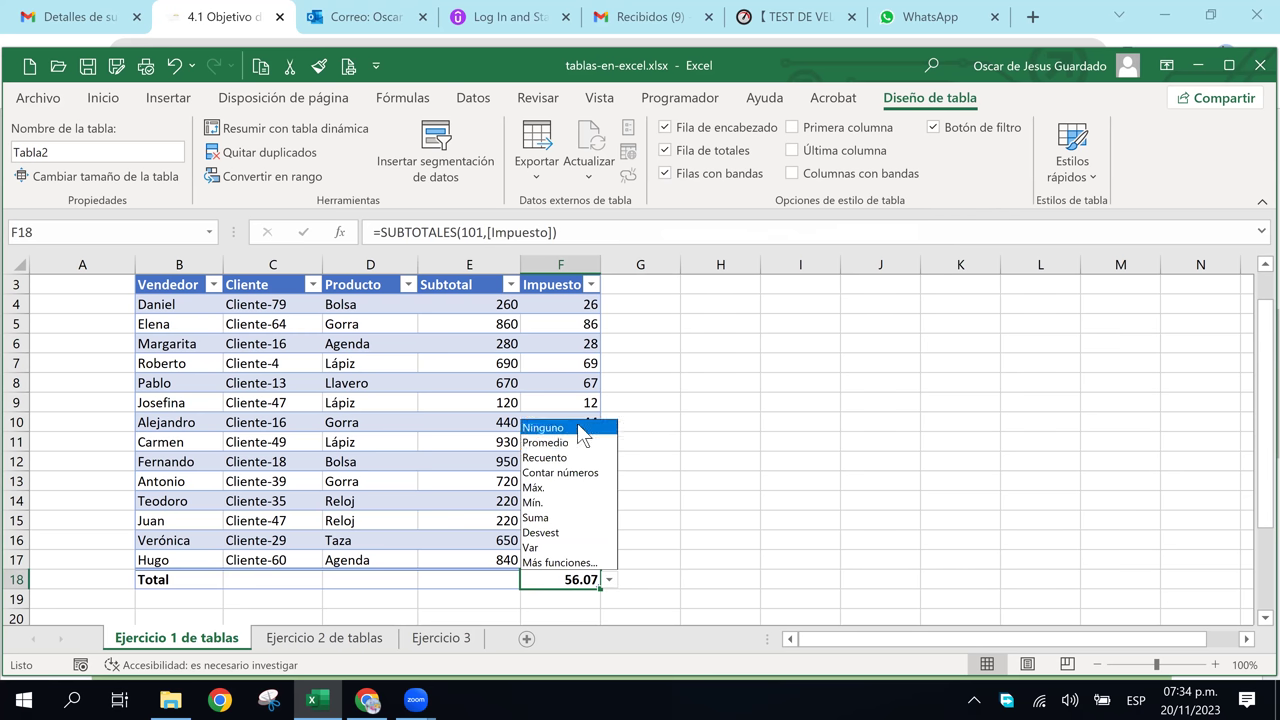
{"action": "left_click", "coordinate": [540, 518]}
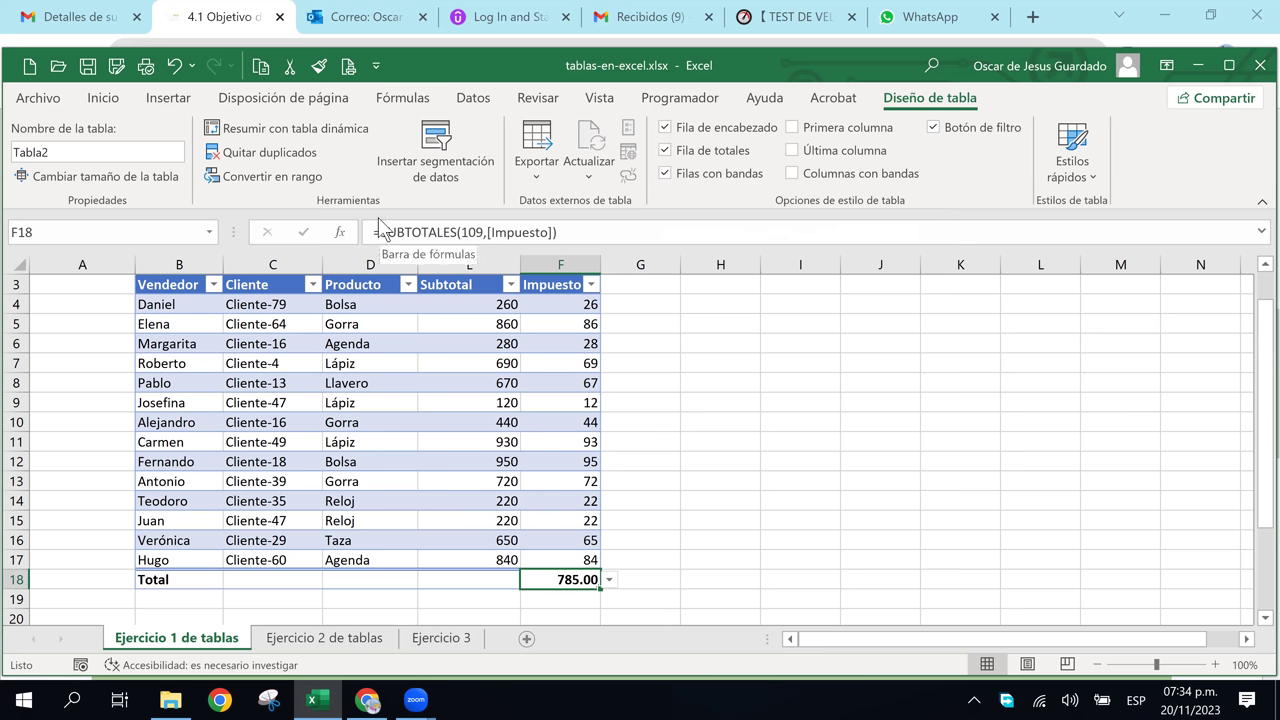
{"action": "left_click", "coordinate": [609, 581]}
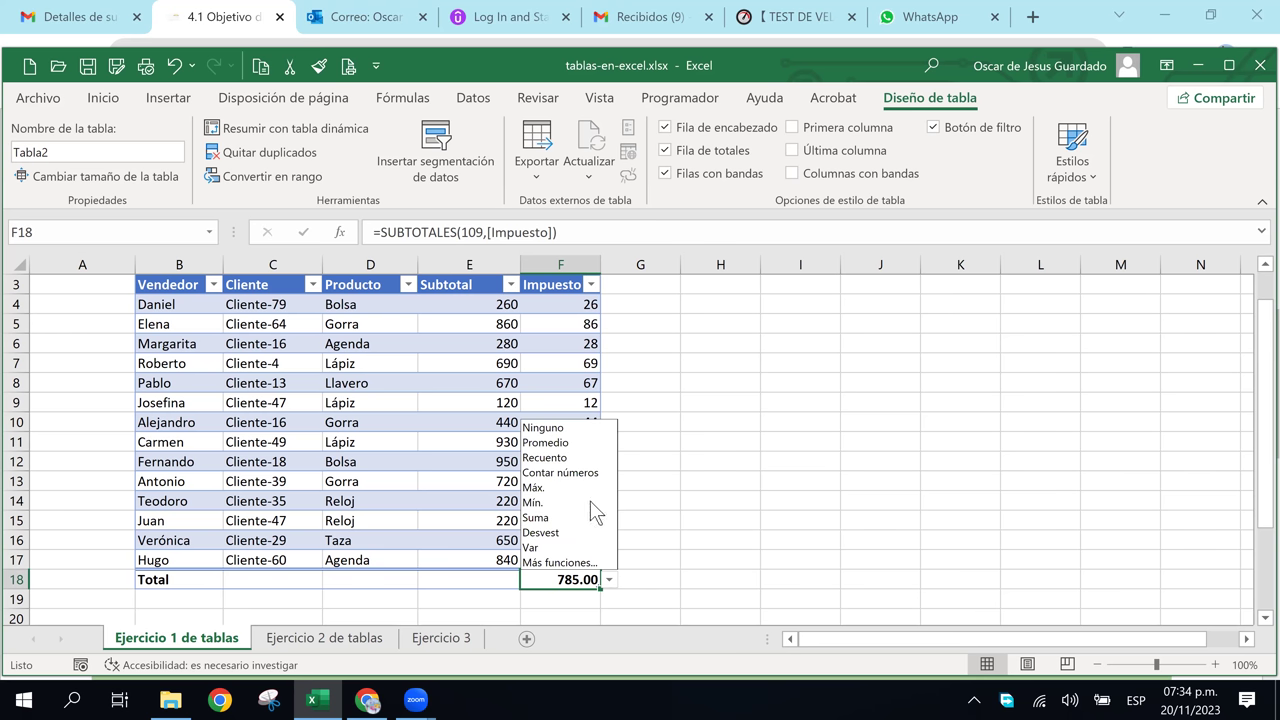
{"action": "left_click", "coordinate": [546, 442]}
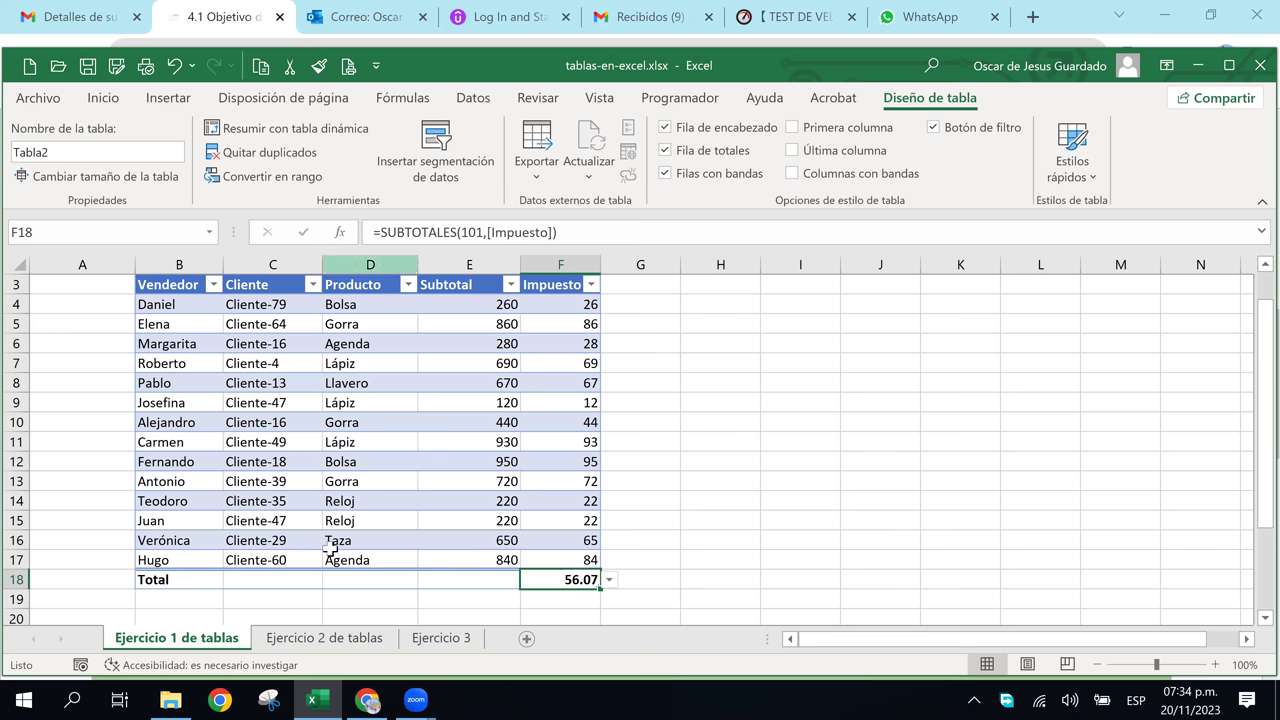
- Open and close the Subtotal total's function list, leaving E18 empty
{"action": "left_click", "coordinate": [476, 588]}
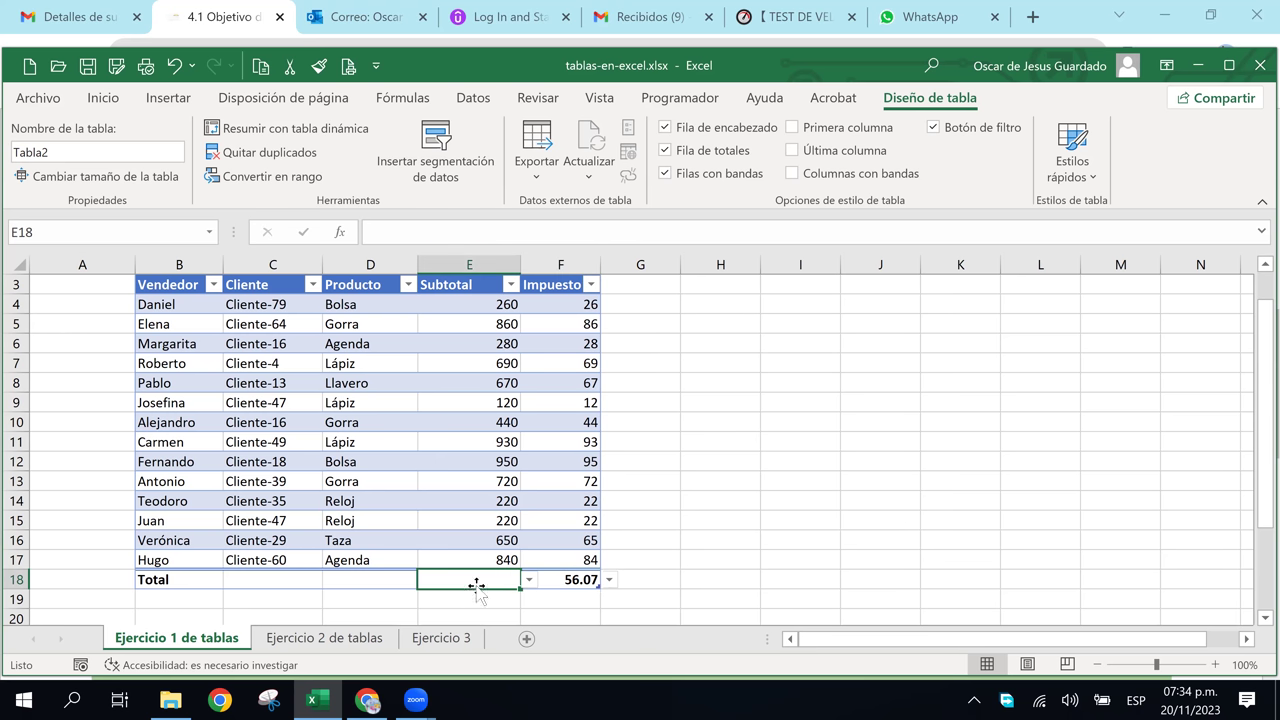
{"action": "left_click", "coordinate": [529, 580]}
{"action": "left_click", "coordinate": [529, 580]}
{"action": "left_click", "coordinate": [529, 580]}
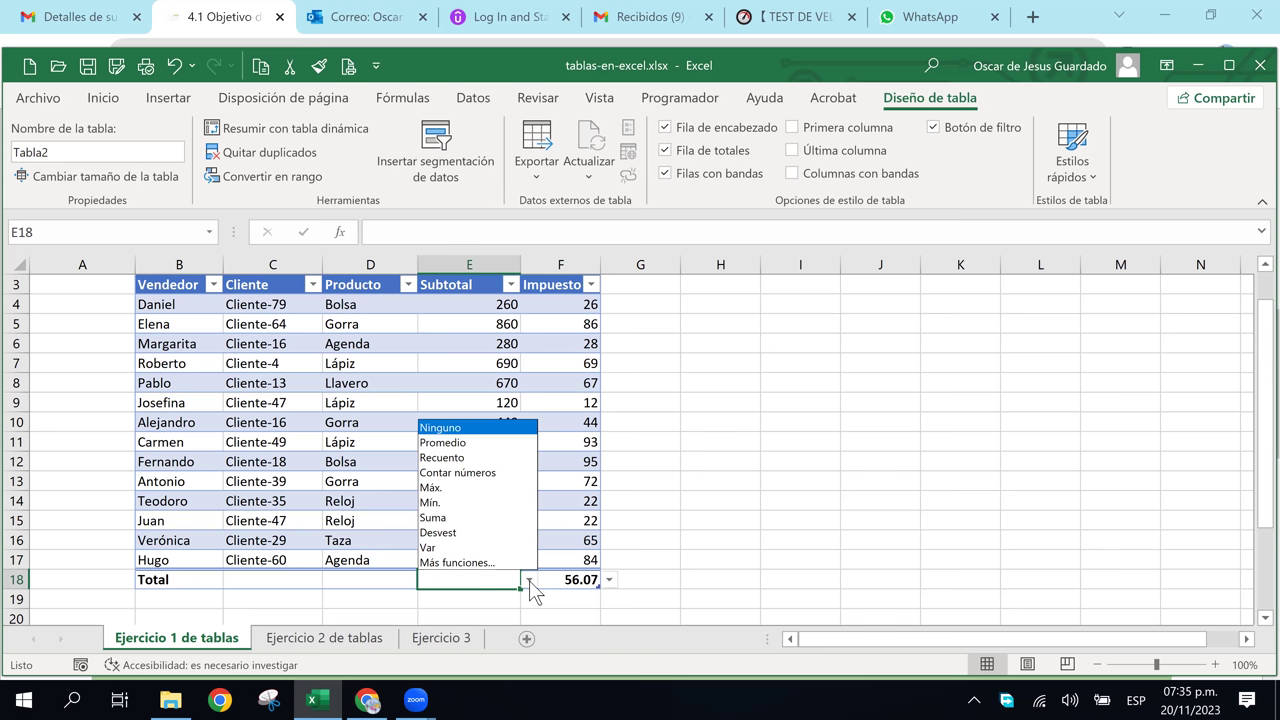
{"action": "left_click", "coordinate": [671, 437]}
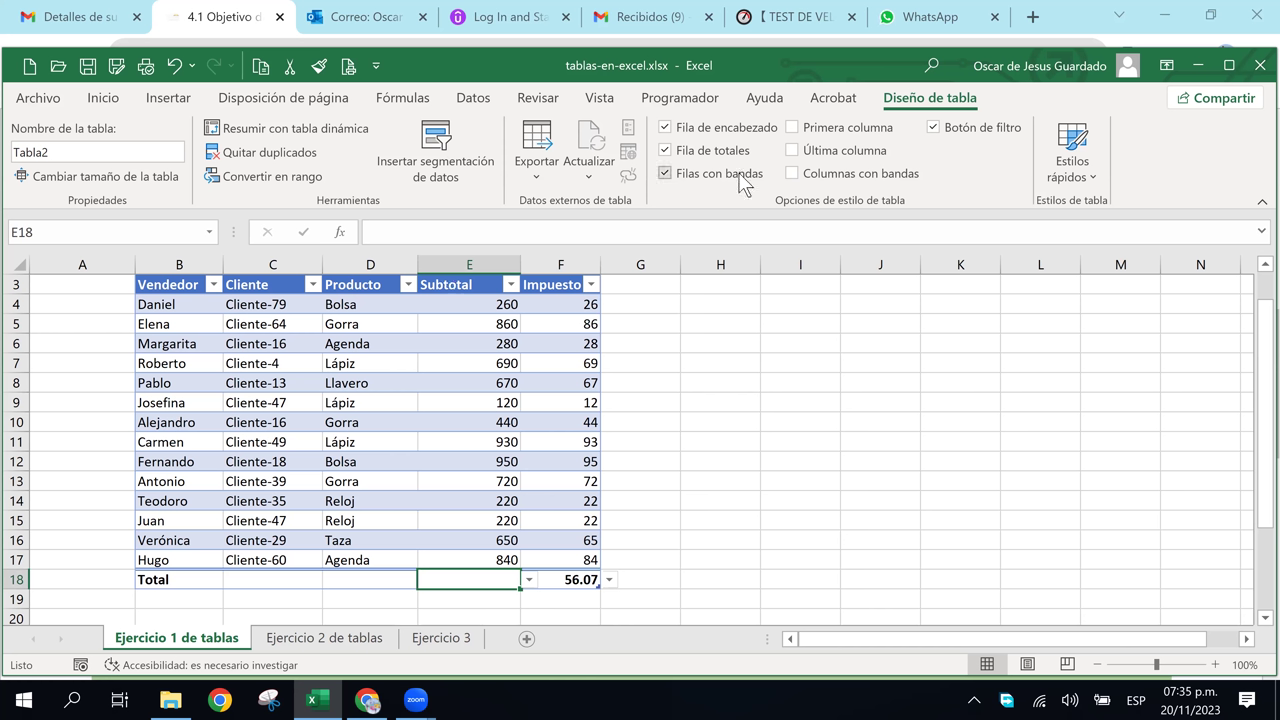
{"action": "left_click", "coordinate": [705, 501]}
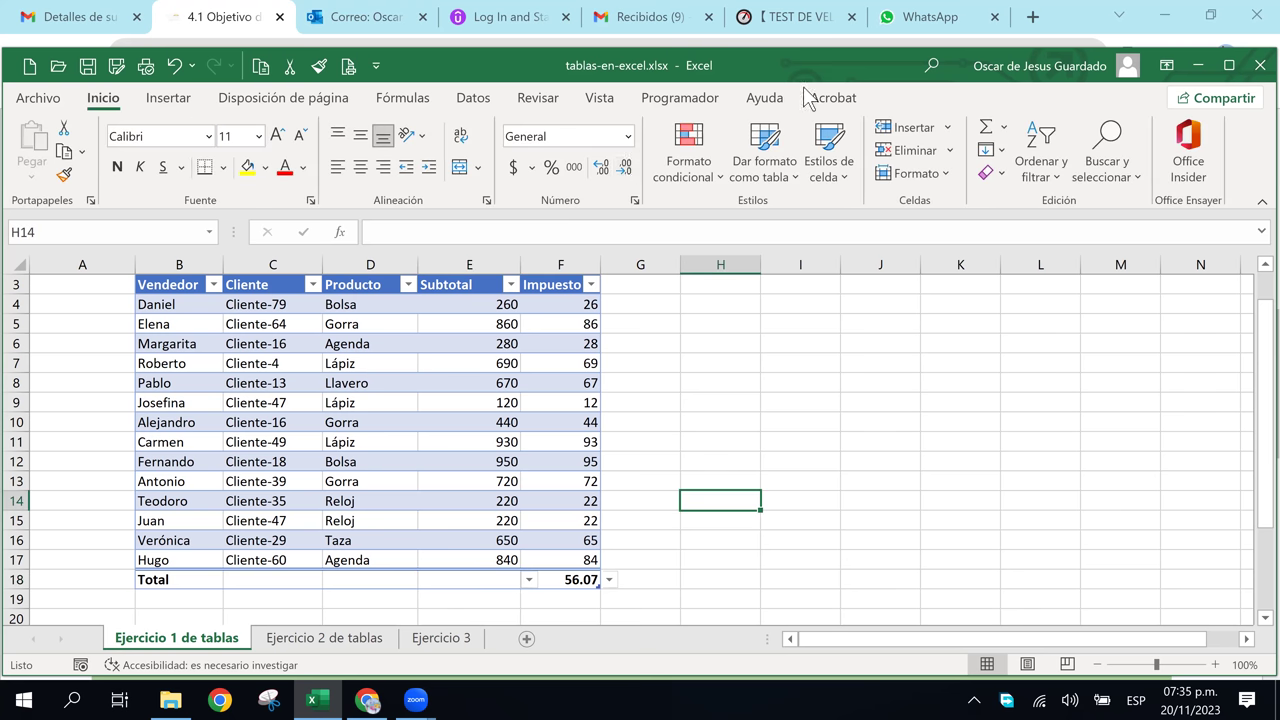
- Turn the table's Total row off and back on in Diseño de tabla
{"action": "left_click", "coordinate": [526, 517]}
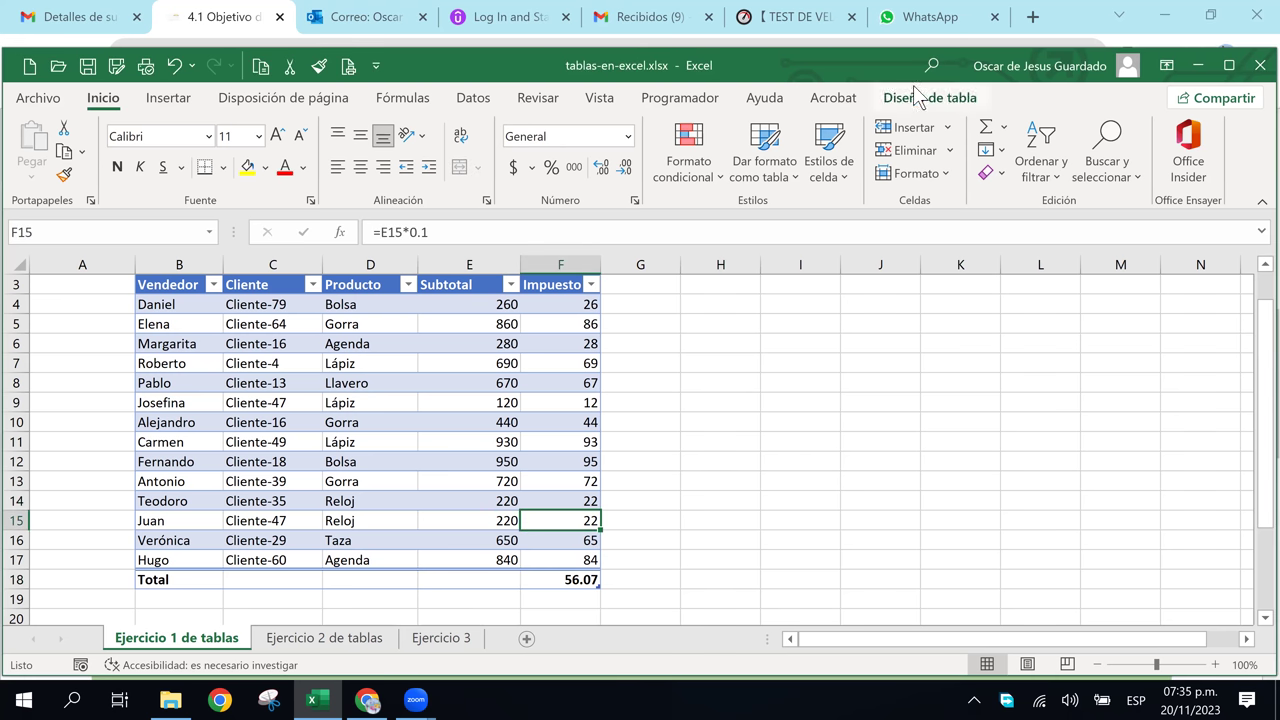
{"action": "left_click", "coordinate": [916, 95]}
{"action": "left_click", "coordinate": [733, 152]}
{"action": "left_click", "coordinate": [734, 152]}
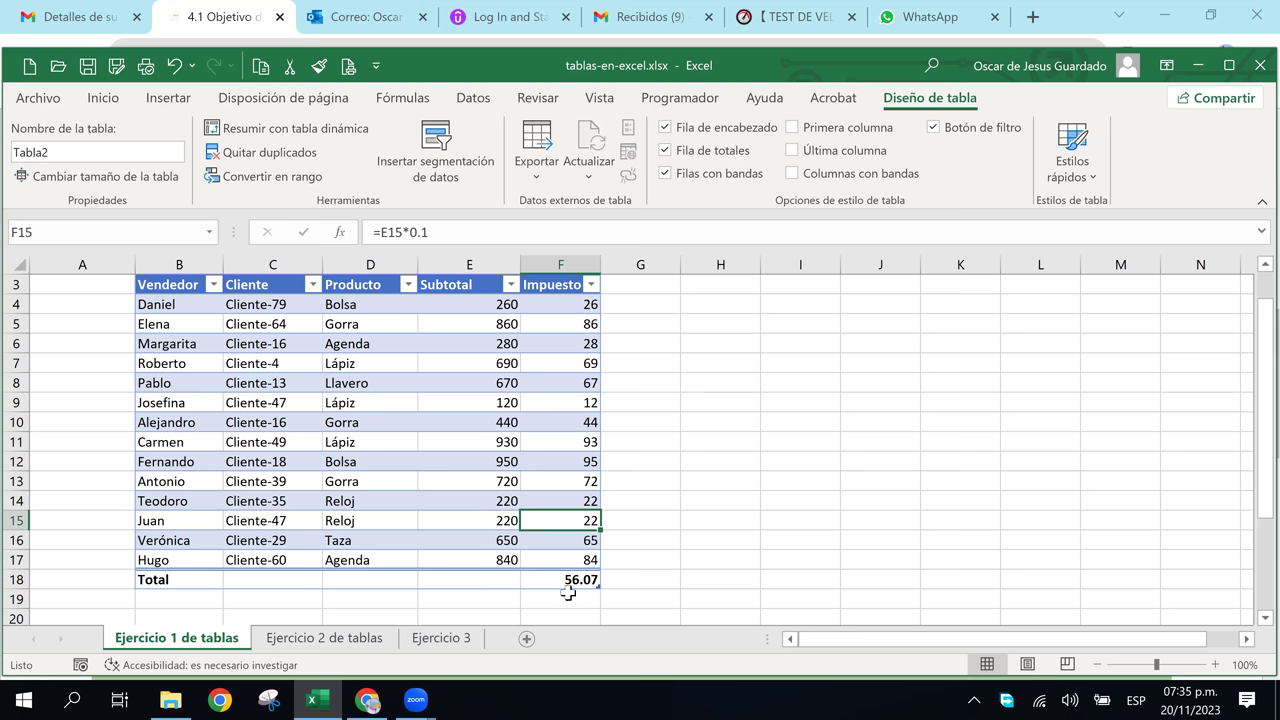
- Bring up the total function choices for the Subtotal cell E18
{"action": "left_click", "coordinate": [357, 580]}
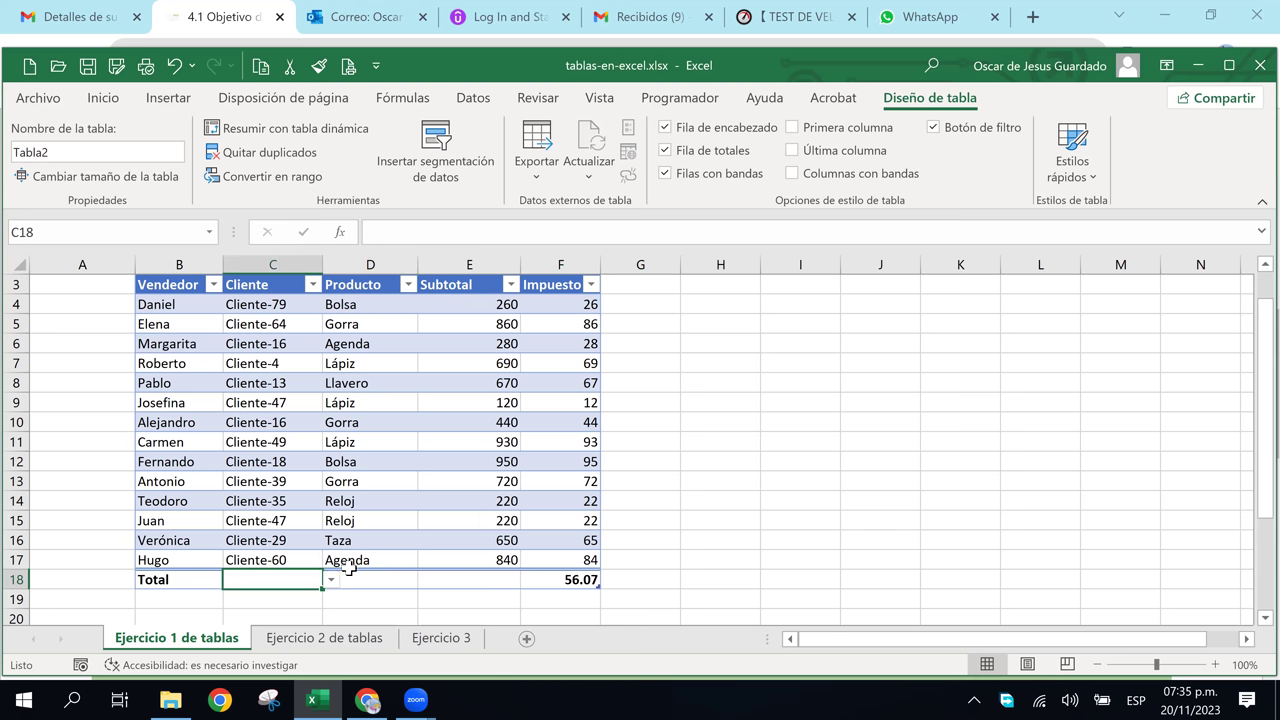
{"action": "left_click", "coordinate": [462, 578]}
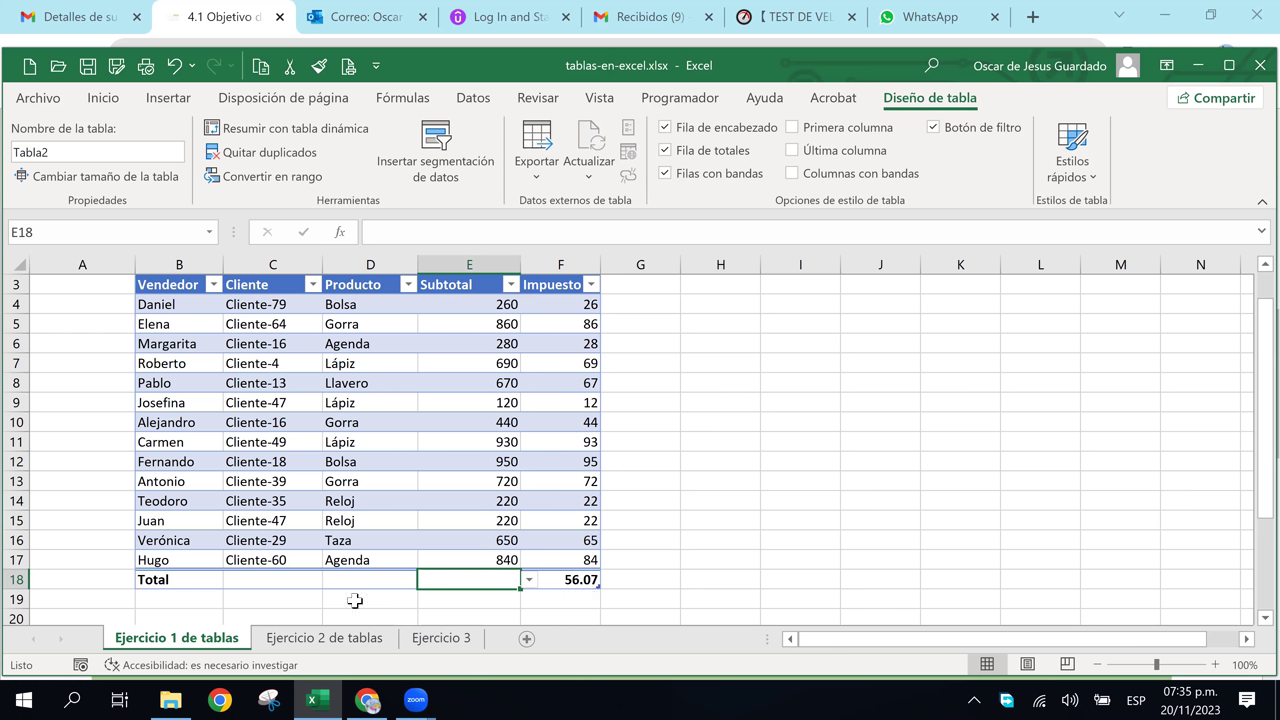
{"action": "left_click", "coordinate": [529, 580]}
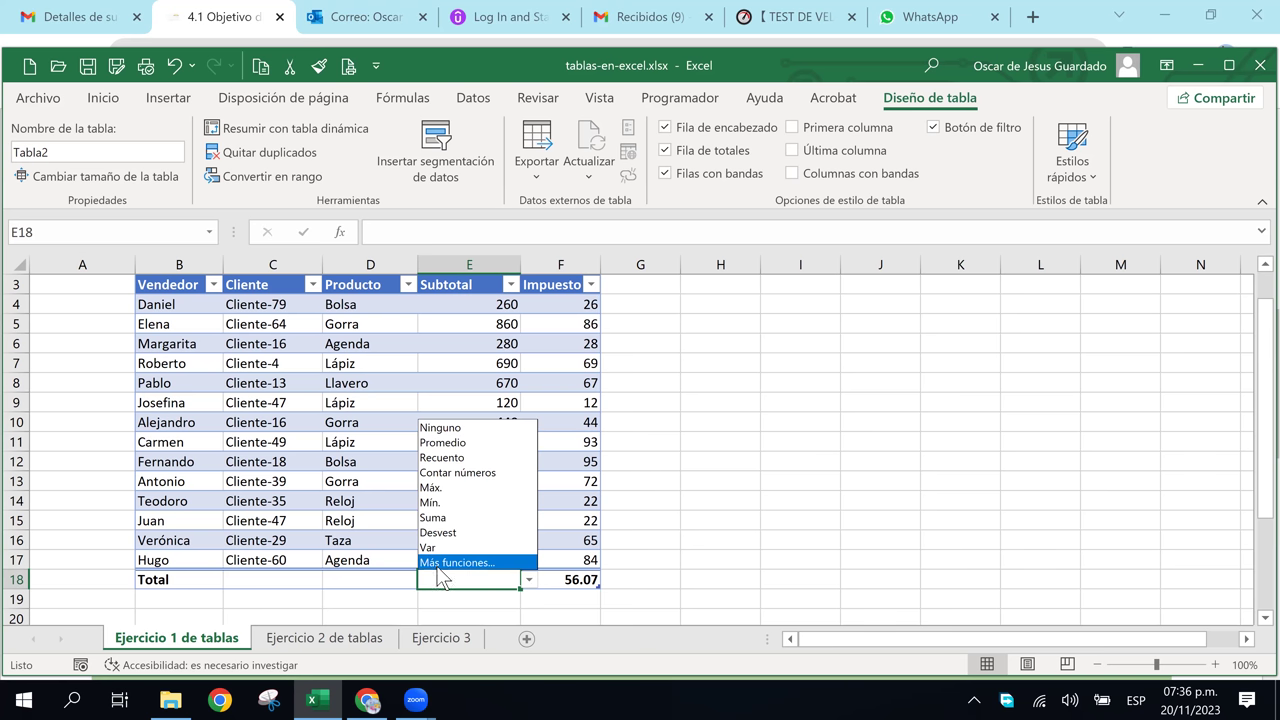
{"action": "left_click", "coordinate": [438, 566]}
{"action": "scroll", "coordinate": [632, 350], "scroll_direction": "down", "scroll_amount": 1}
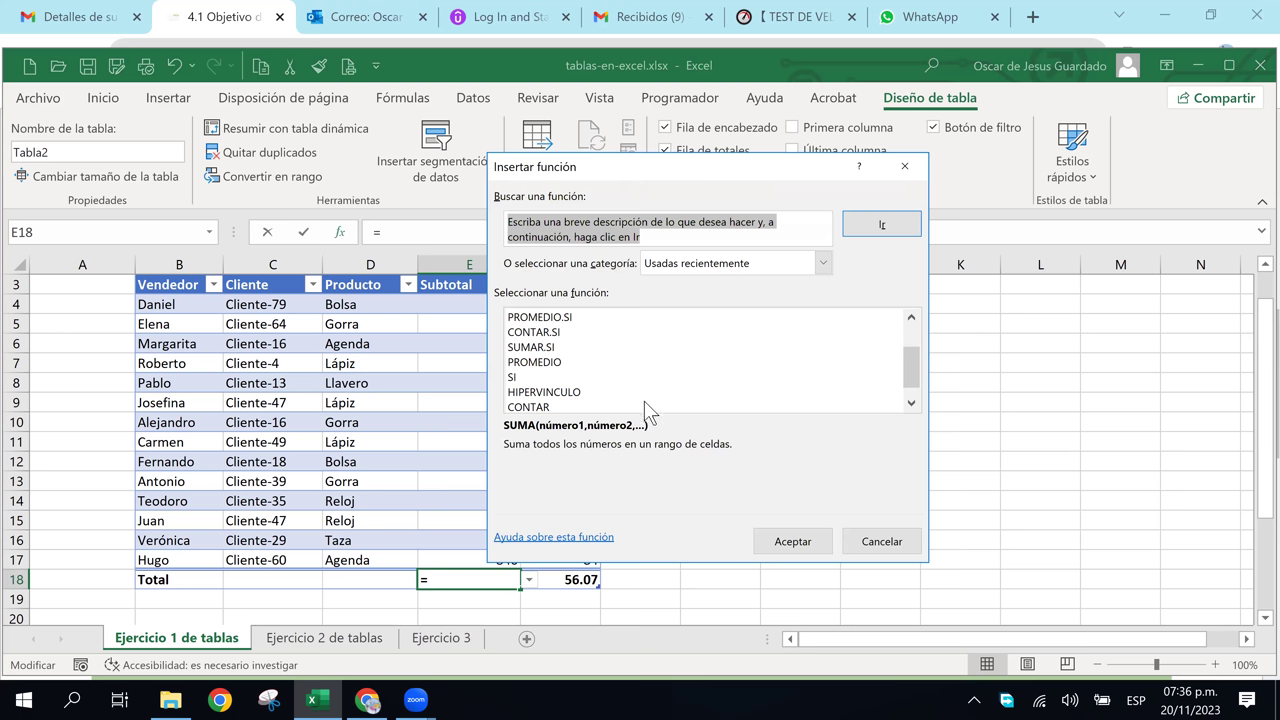
{"action": "scroll", "coordinate": [644, 405], "scroll_direction": "up", "scroll_amount": 1}
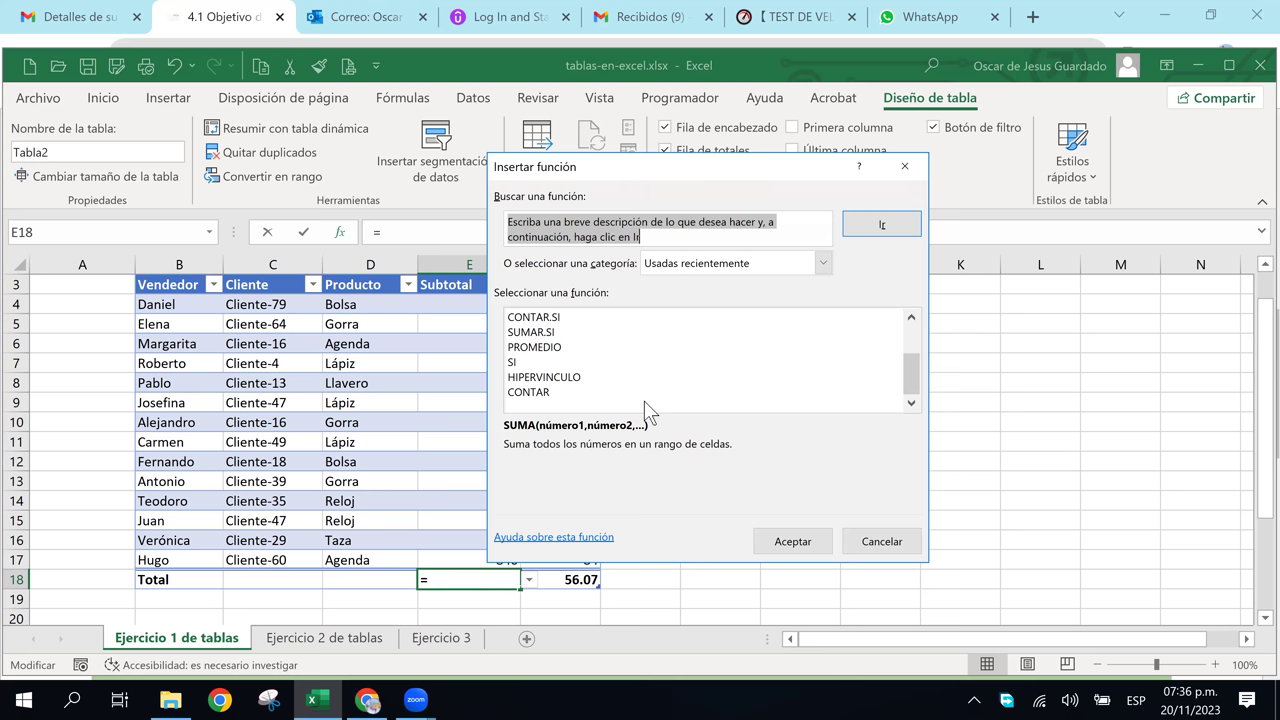
{"action": "scroll", "coordinate": [644, 405], "scroll_direction": "up", "scroll_amount": 1}
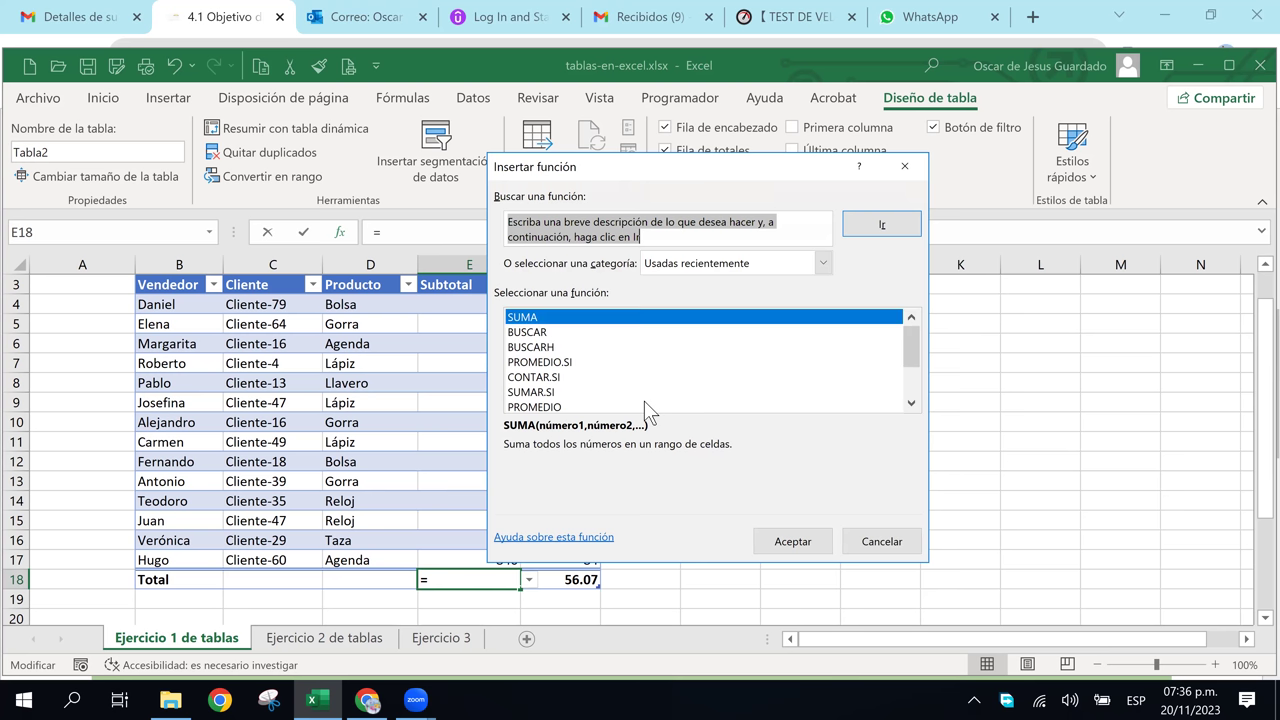
{"action": "left_click", "coordinate": [822, 262]}
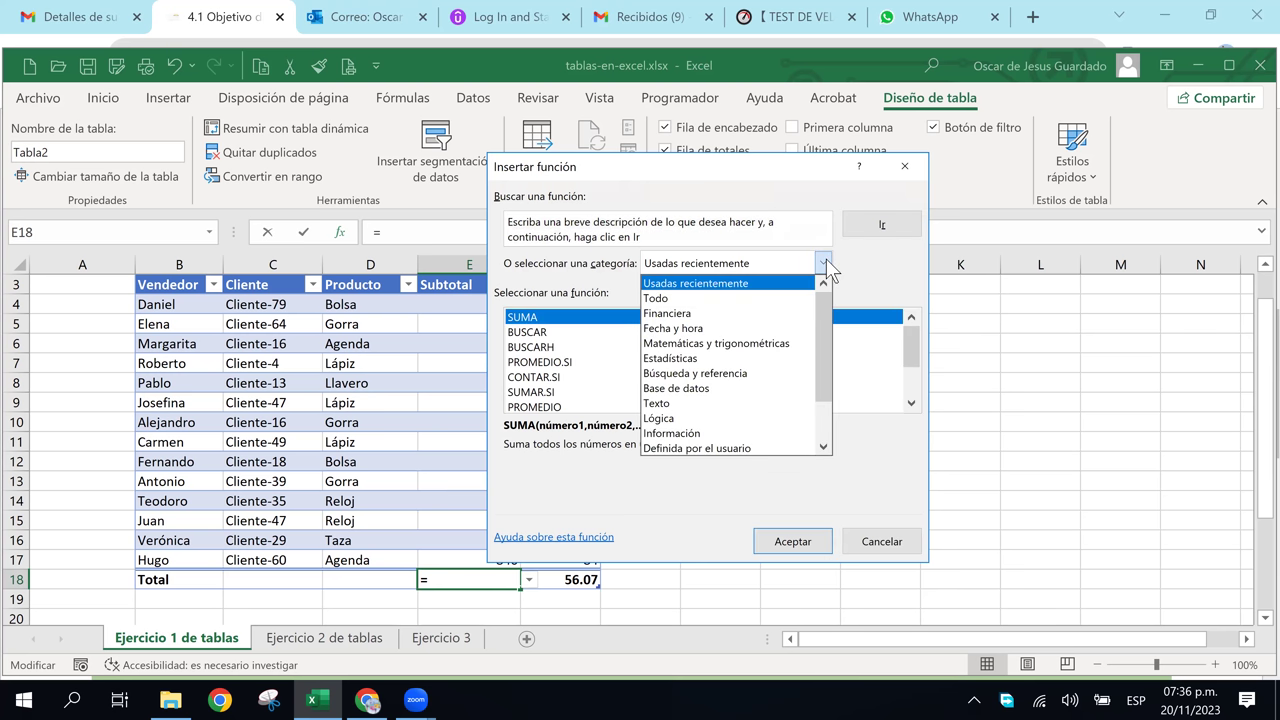
{"action": "left_click", "coordinate": [688, 297]}
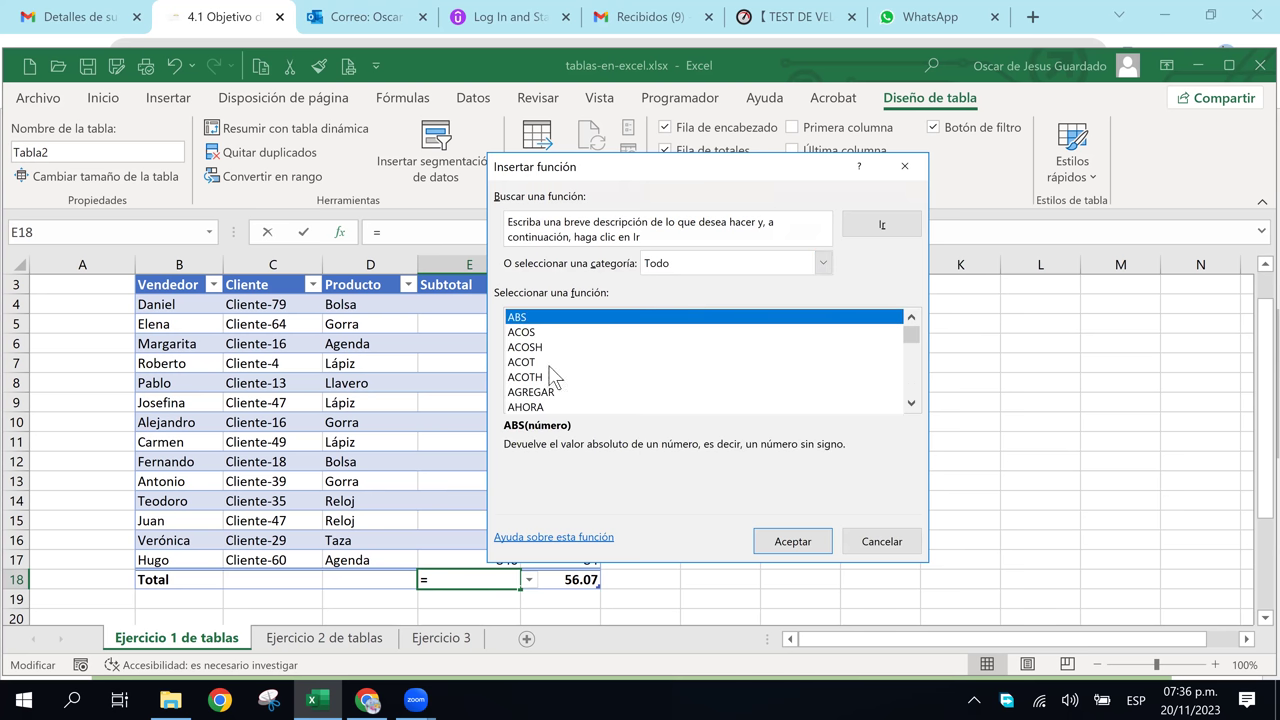
{"action": "scroll", "coordinate": [556, 371], "scroll_direction": "down", "scroll_amount": 1}
{"action": "scroll", "coordinate": [556, 371], "scroll_direction": "down", "scroll_amount": 2}
{"action": "scroll", "coordinate": [556, 371], "scroll_direction": "down", "scroll_amount": 3}
{"action": "scroll", "coordinate": [556, 371], "scroll_direction": "down", "scroll_amount": 2}
{"action": "scroll", "coordinate": [556, 371], "scroll_direction": "down", "scroll_amount": 3}
{"action": "scroll", "coordinate": [552, 371], "scroll_direction": "down", "scroll_amount": 3}
{"action": "scroll", "coordinate": [550, 372], "scroll_direction": "down", "scroll_amount": 3}
{"action": "scroll", "coordinate": [547, 372], "scroll_direction": "down", "scroll_amount": 3}
{"action": "scroll", "coordinate": [545, 370], "scroll_direction": "down", "scroll_amount": 2}
{"action": "scroll", "coordinate": [545, 370], "scroll_direction": "down", "scroll_amount": 4}
{"action": "scroll", "coordinate": [545, 370], "scroll_direction": "down", "scroll_amount": 5}
{"action": "scroll", "coordinate": [545, 370], "scroll_direction": "down", "scroll_amount": 1}
{"action": "scroll", "coordinate": [546, 369], "scroll_direction": "down", "scroll_amount": 4}
{"action": "scroll", "coordinate": [546, 369], "scroll_direction": "down", "scroll_amount": 3}
{"action": "scroll", "coordinate": [546, 369], "scroll_direction": "down", "scroll_amount": 3}
{"action": "scroll", "coordinate": [547, 369], "scroll_direction": "down", "scroll_amount": 3}
{"action": "scroll", "coordinate": [546, 369], "scroll_direction": "down", "scroll_amount": 4}
{"action": "scroll", "coordinate": [546, 369], "scroll_direction": "down", "scroll_amount": 3}
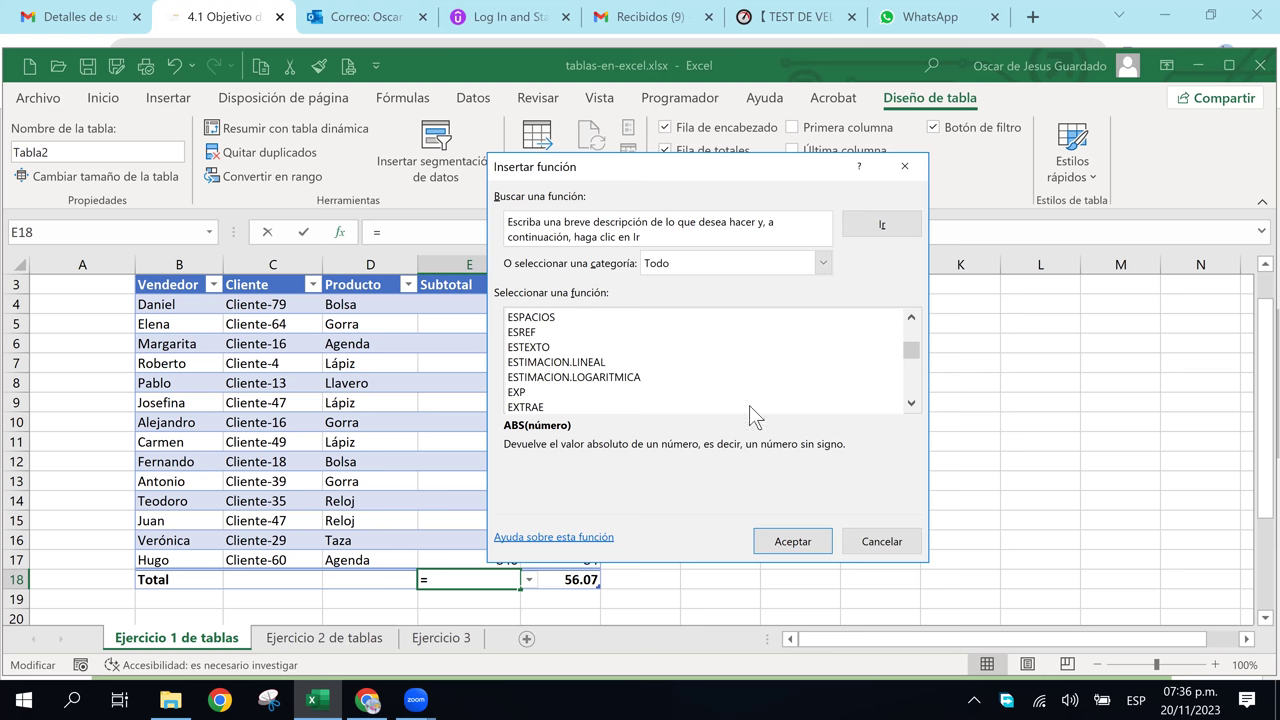
{"action": "left_click", "coordinate": [886, 543]}
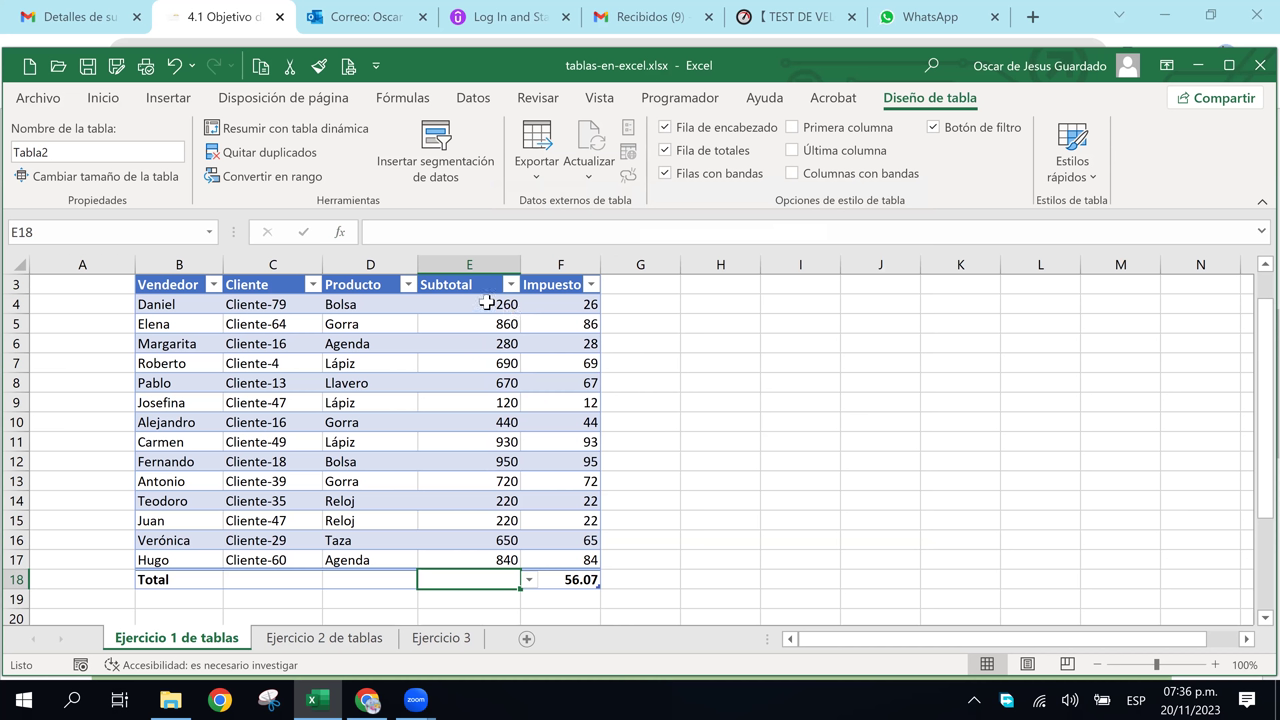
{"action": "left_click", "coordinate": [493, 386]}
{"action": "left_click", "coordinate": [495, 360]}
{"action": "left_click", "coordinate": [475, 343]}
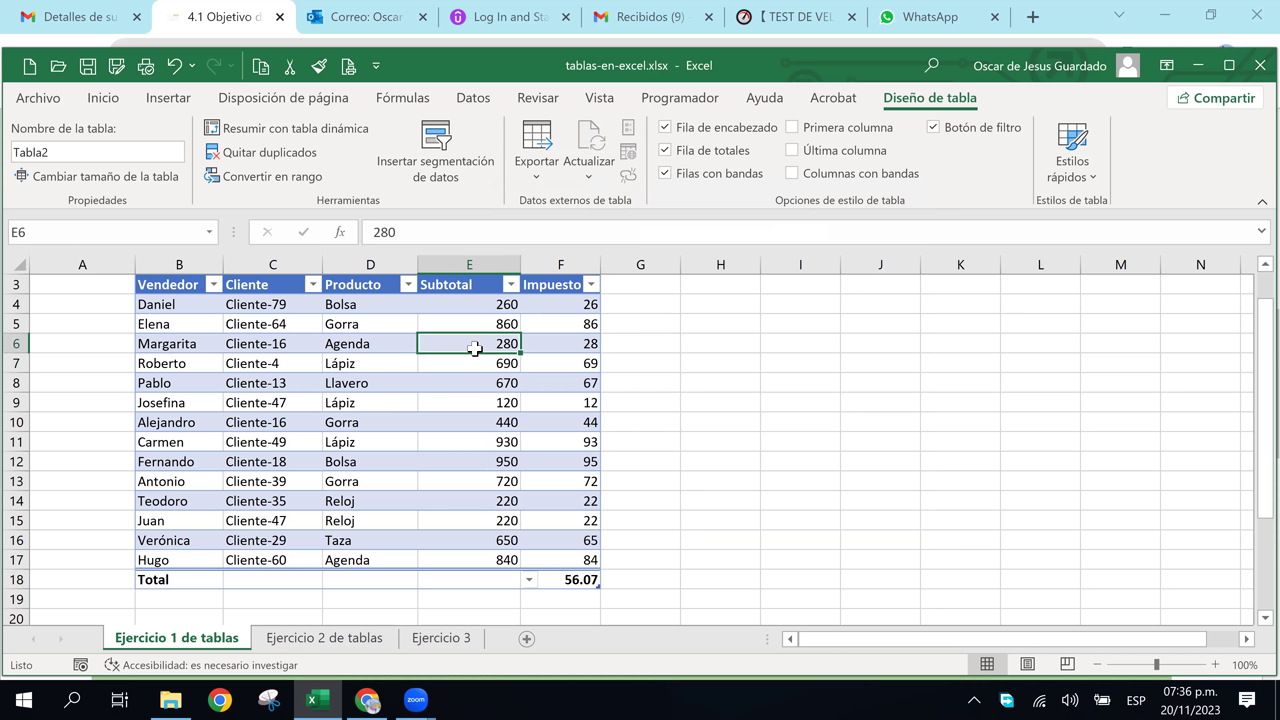
{"action": "left_click", "coordinate": [443, 500]}
{"action": "left_click", "coordinate": [452, 422]}
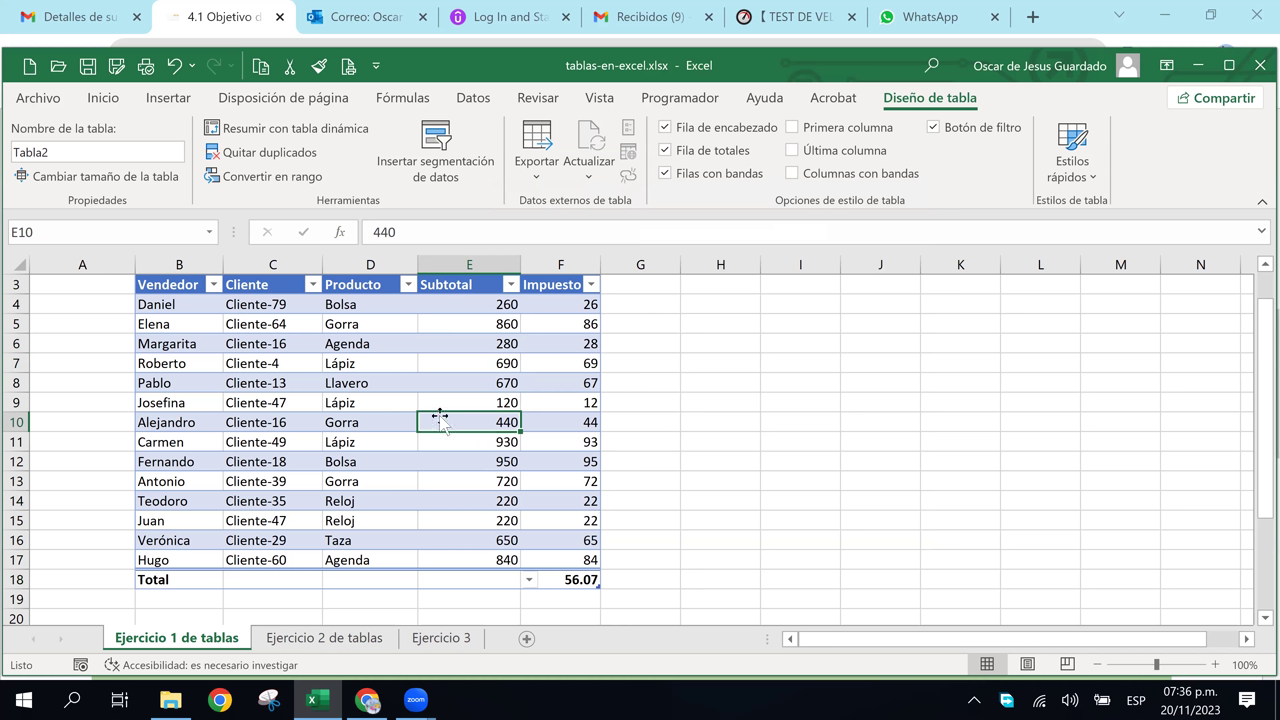
{"action": "left_click", "coordinate": [558, 363]}
{"action": "left_click", "coordinate": [512, 324]}
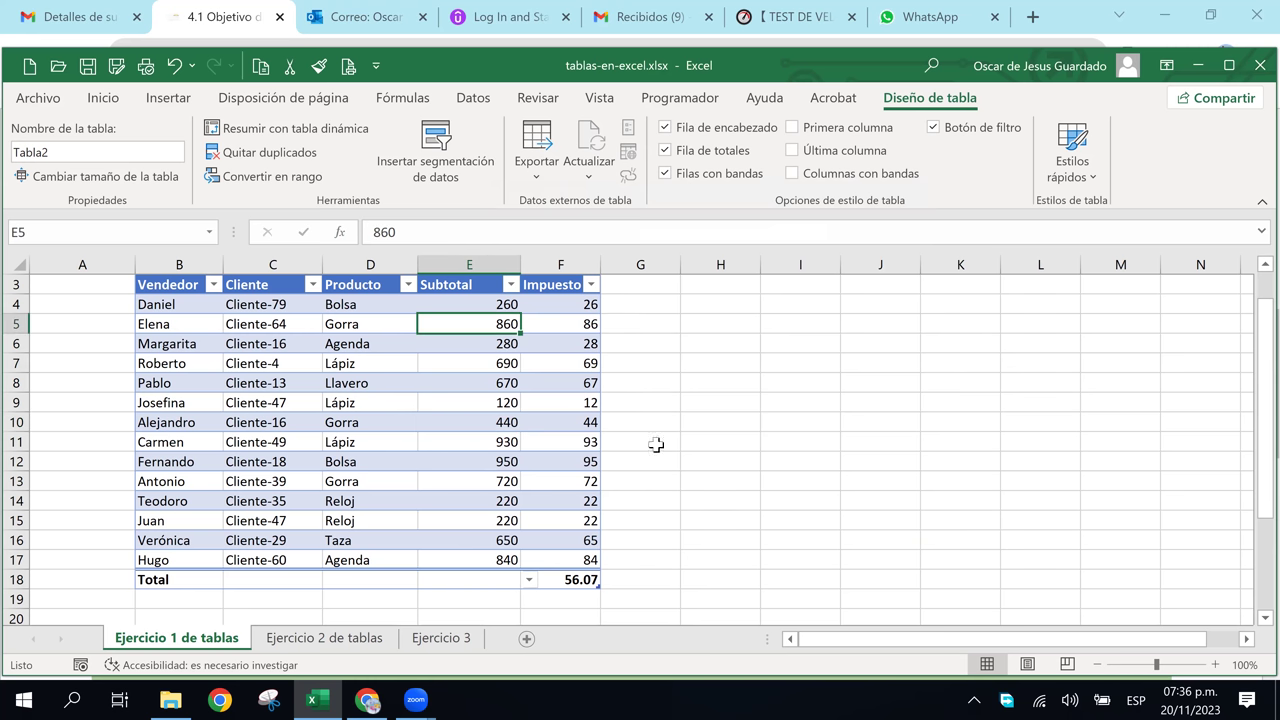
{"action": "left_click", "coordinate": [474, 401]}
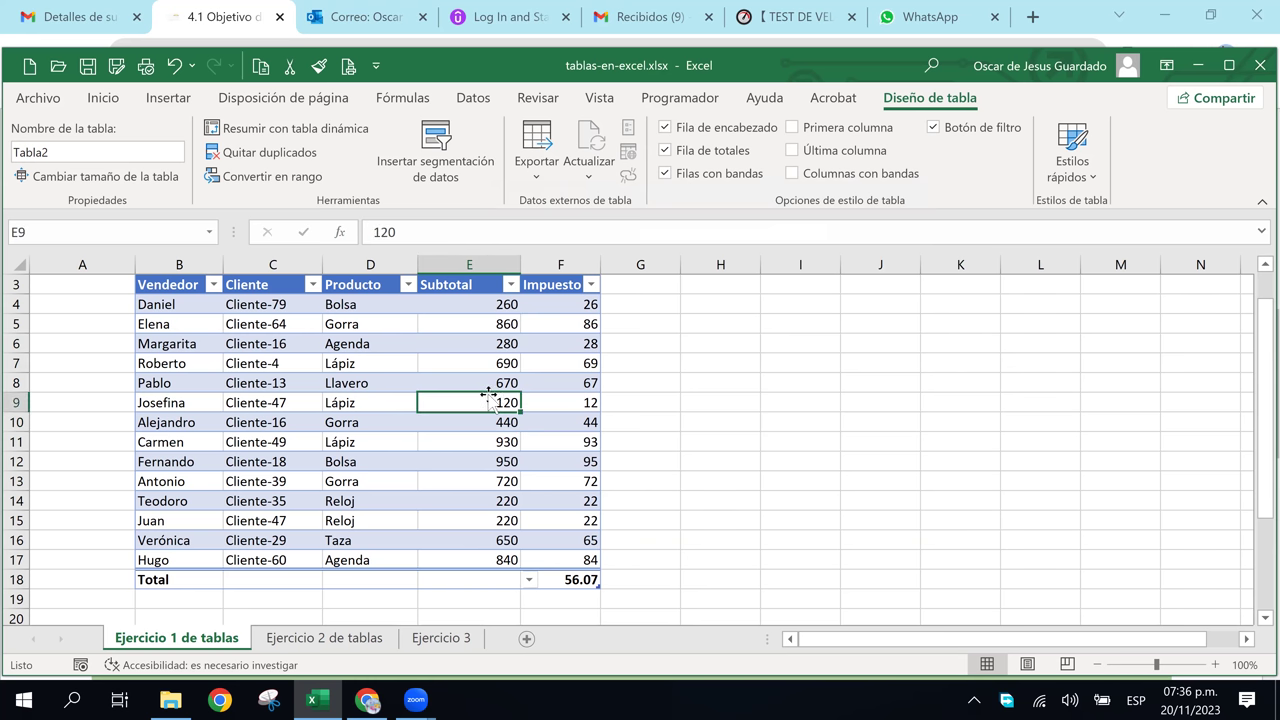
{"action": "left_click", "coordinate": [933, 129]}
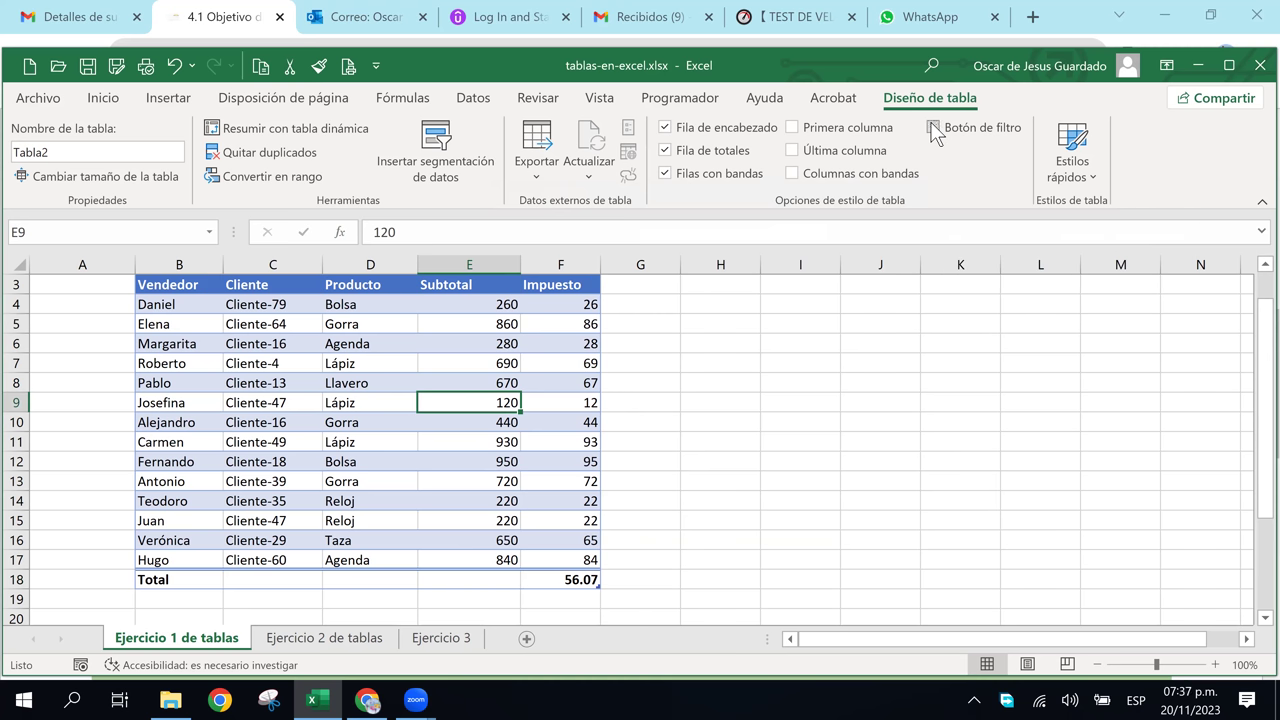
{"action": "left_click", "coordinate": [933, 129]}
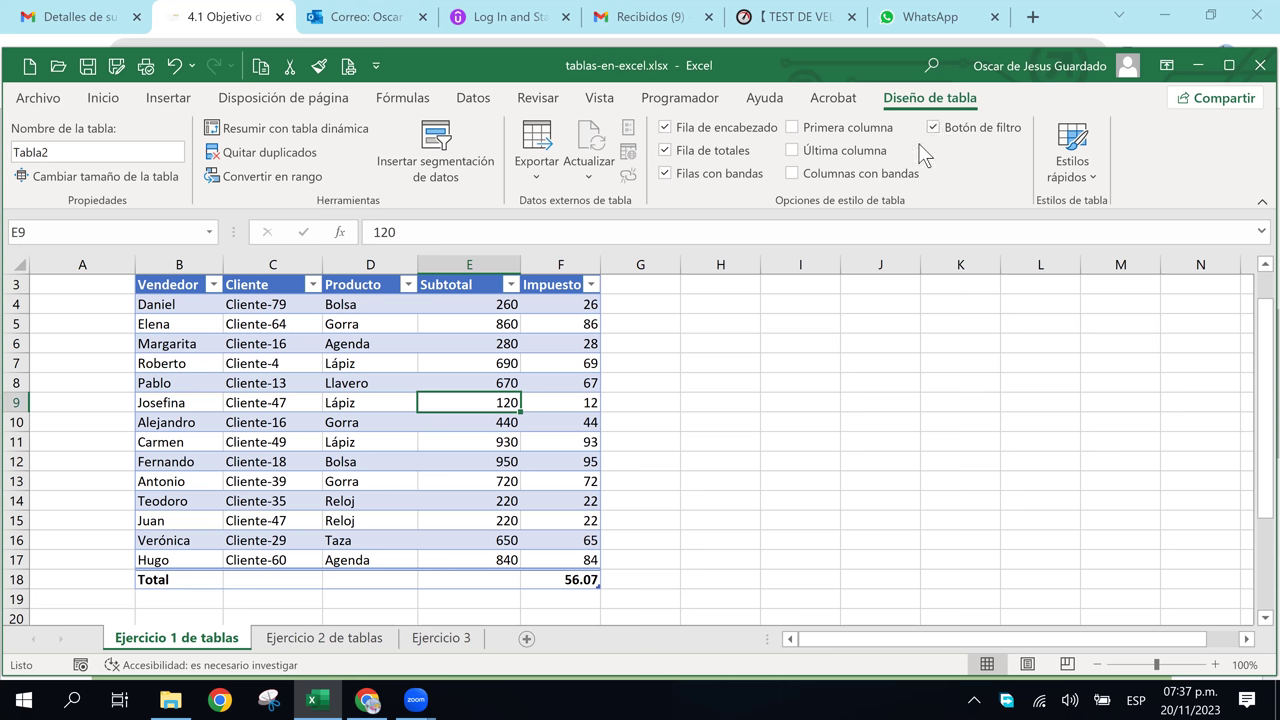
{"action": "left_click", "coordinate": [689, 128]}
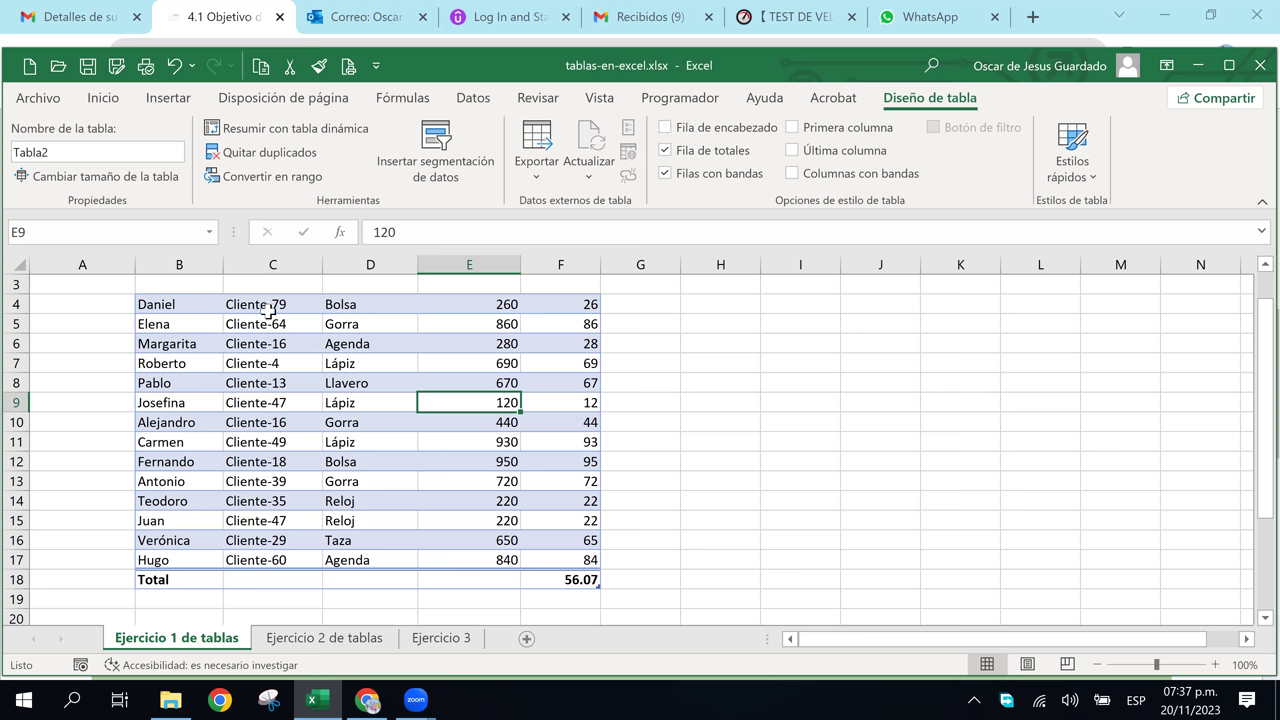
{"action": "left_click", "coordinate": [665, 128]}
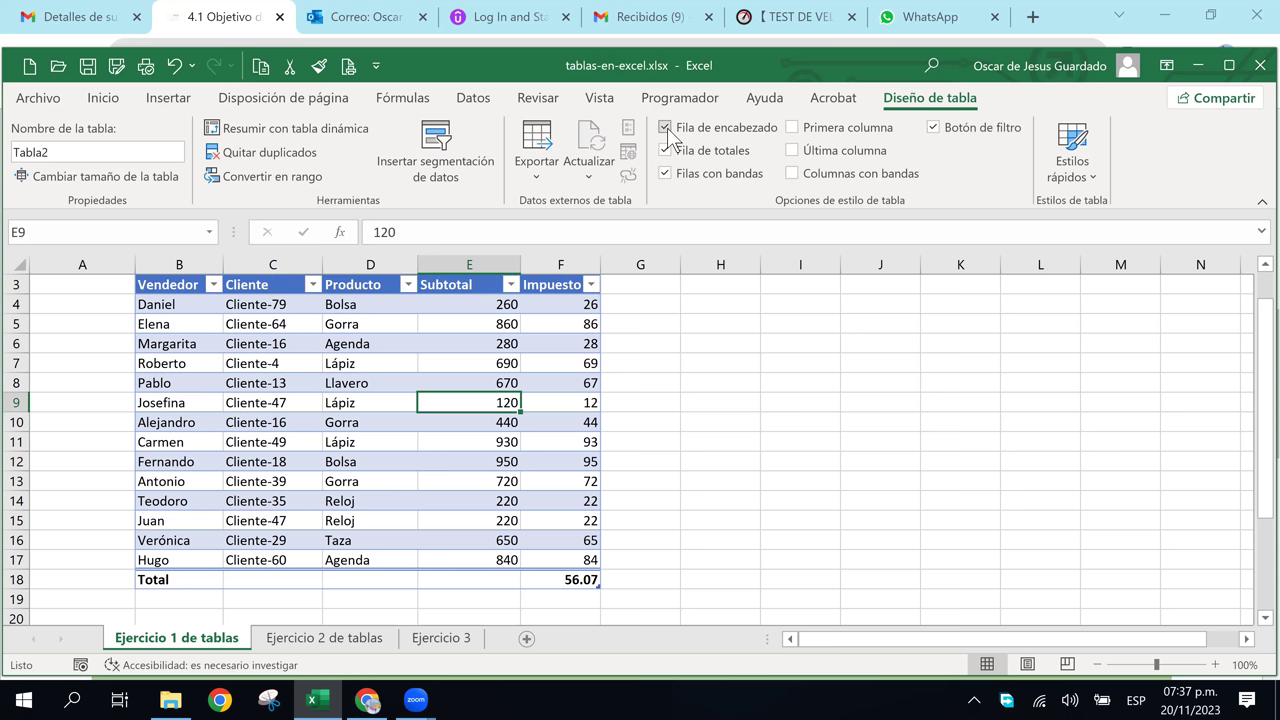
{"action": "left_click", "coordinate": [665, 128]}
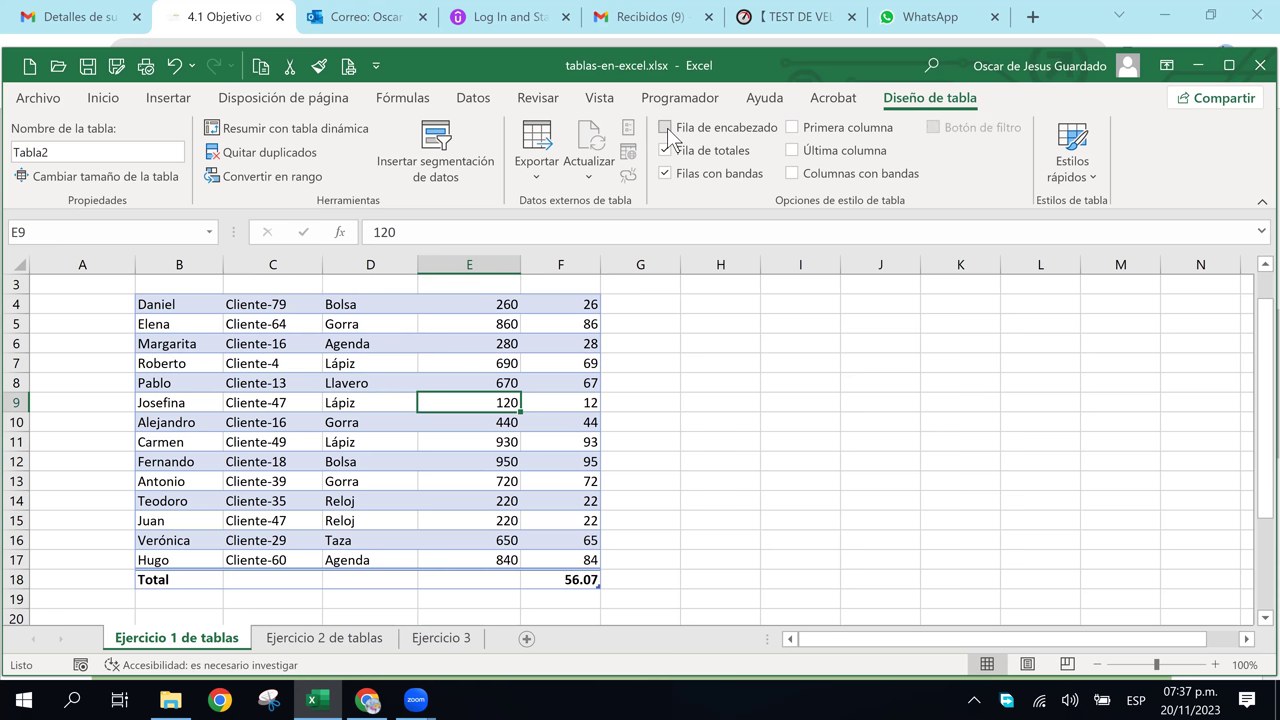
{"action": "left_click", "coordinate": [665, 128]}
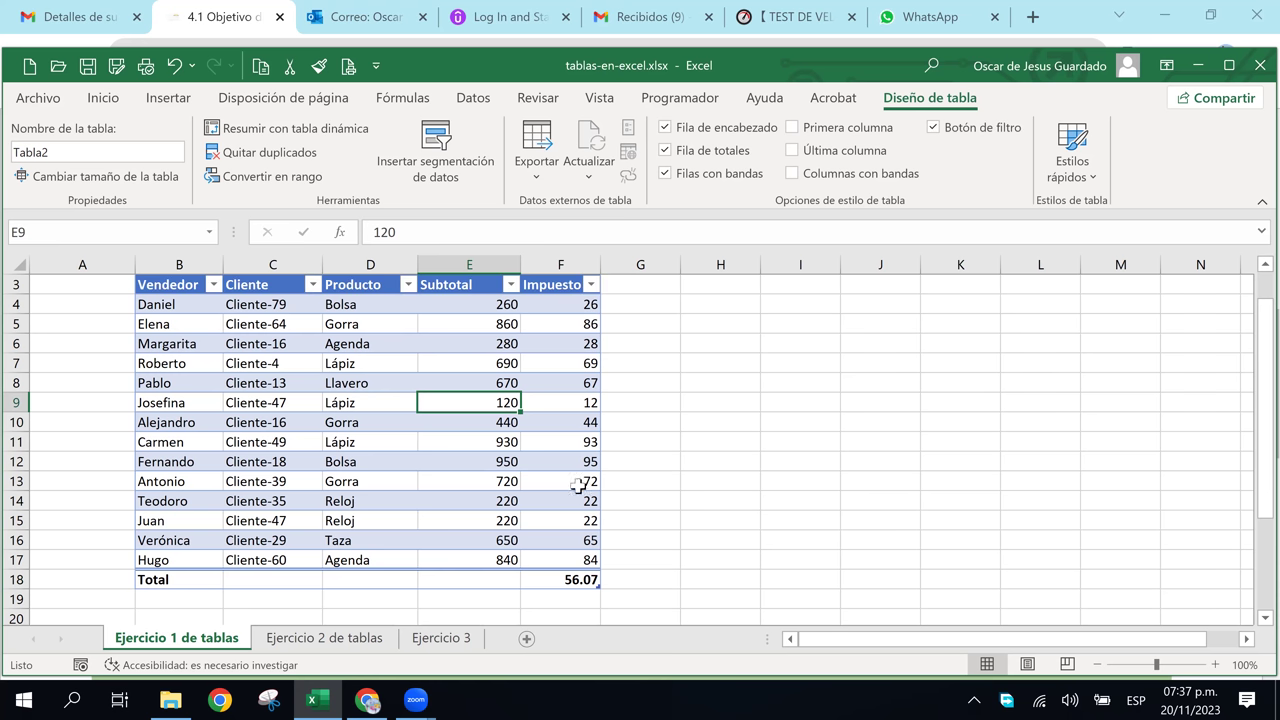
- Uncheck Filas con bandas and check Columnas con bandas for Tabla2
{"action": "left_click", "coordinate": [667, 178]}
{"action": "left_click", "coordinate": [667, 181]}
{"action": "left_click", "coordinate": [670, 190]}
{"action": "left_click", "coordinate": [670, 190]}
{"action": "left_click", "coordinate": [672, 188]}
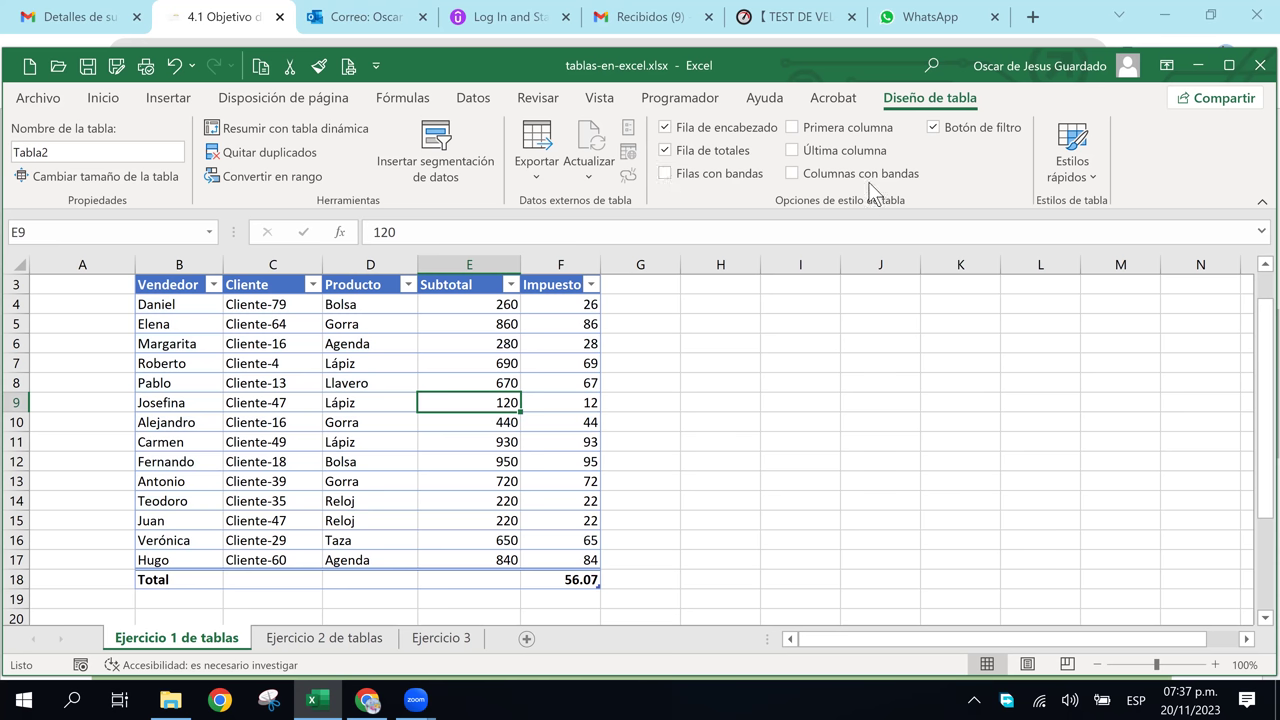
{"action": "left_click", "coordinate": [795, 176]}
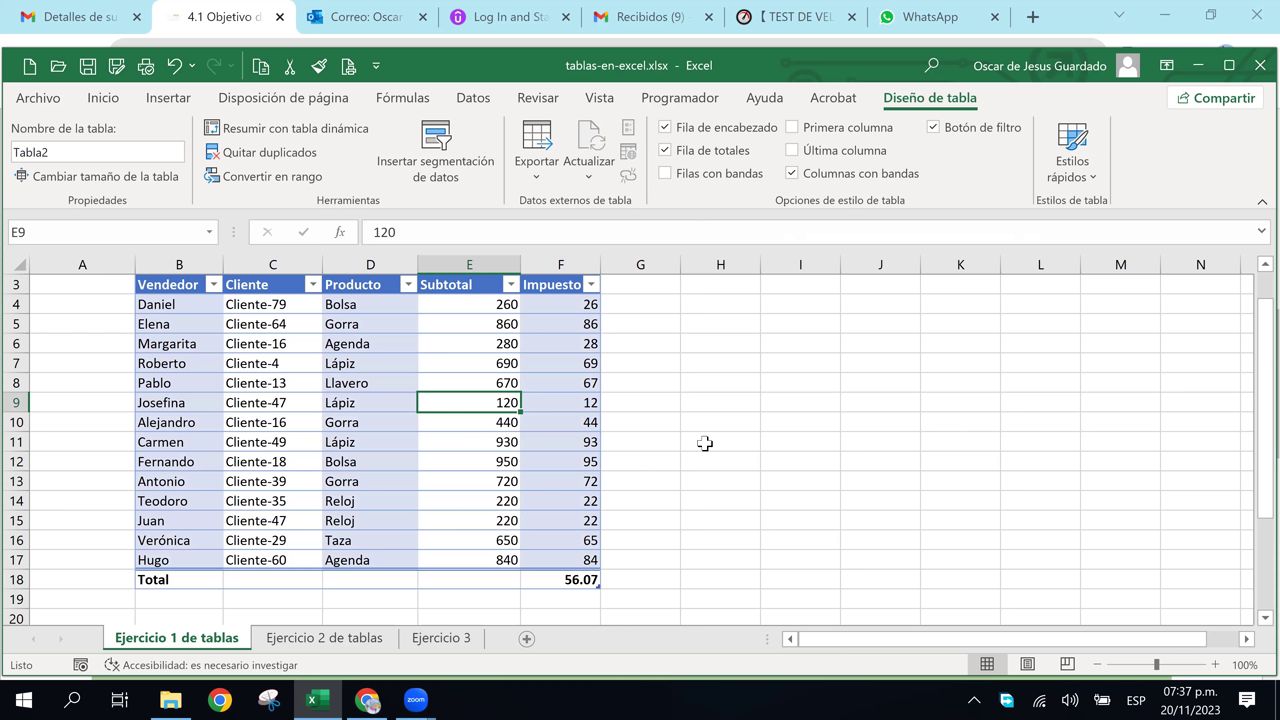
{"action": "left_click", "coordinate": [480, 578]}
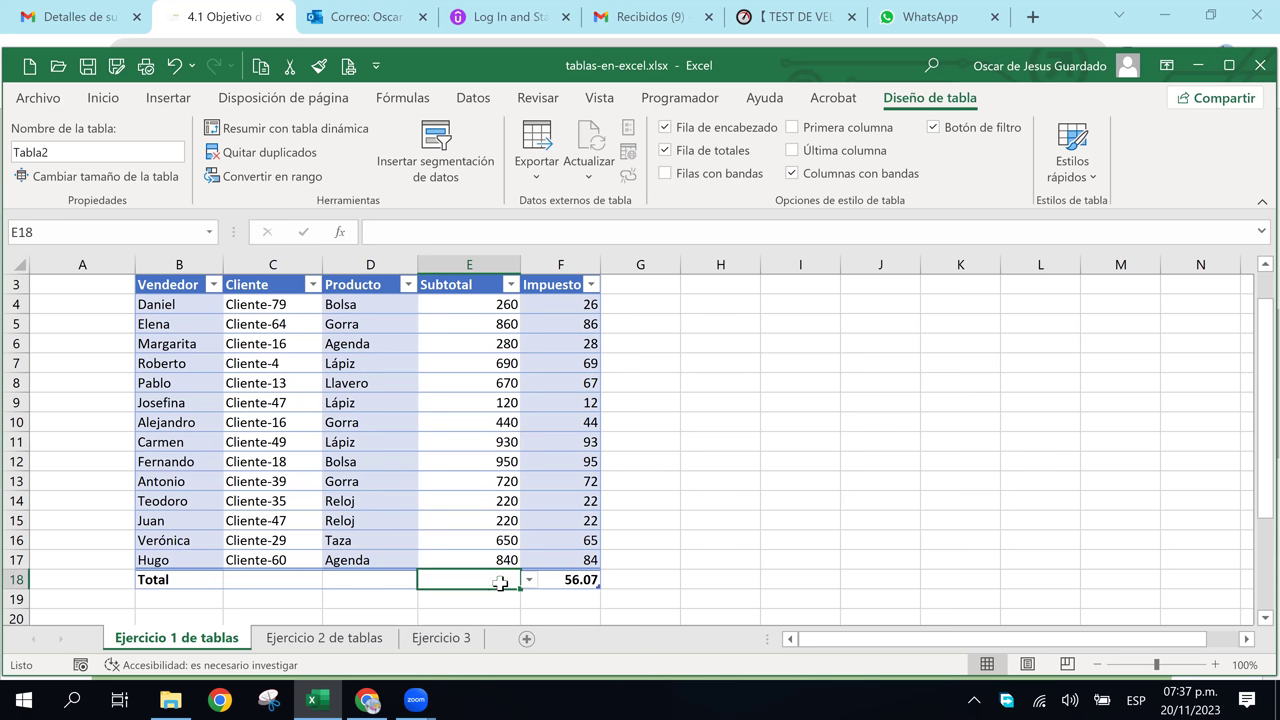
{"action": "left_click", "coordinate": [531, 578]}
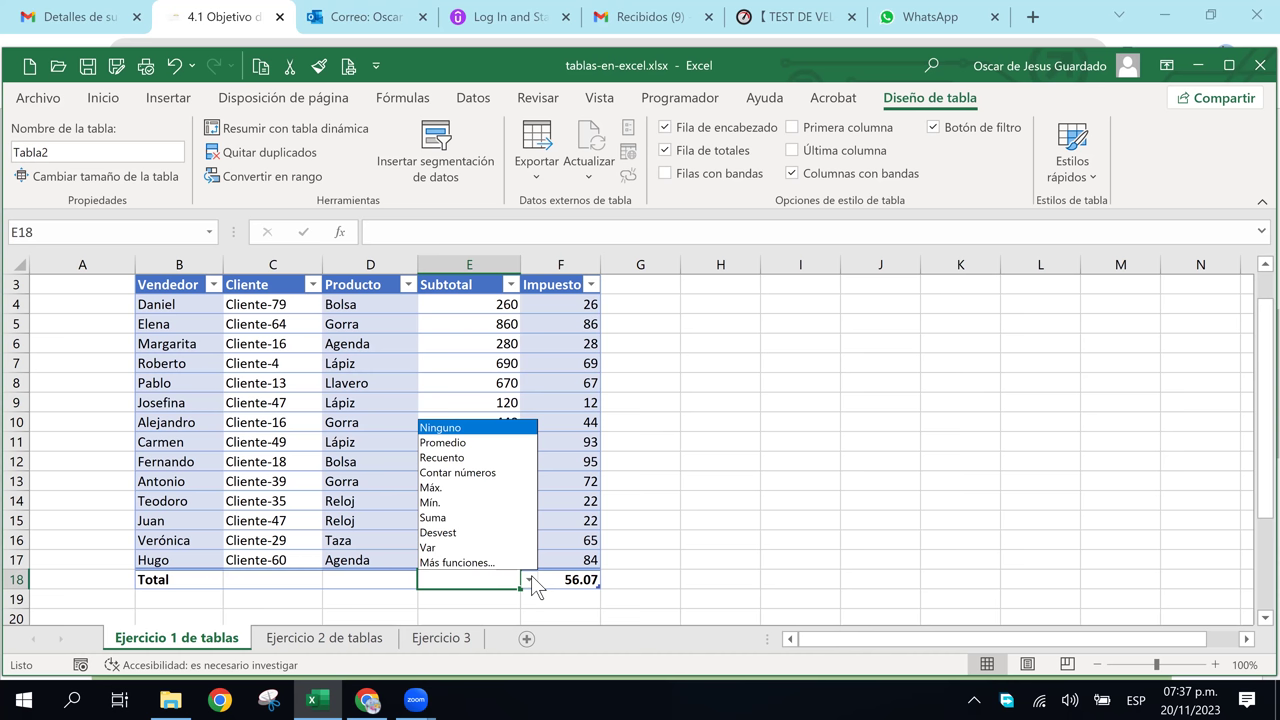
- Set the Impuesto total in F18 to Suma, giving 785.00
{"action": "left_click", "coordinate": [568, 580]}
{"action": "left_click", "coordinate": [578, 580]}
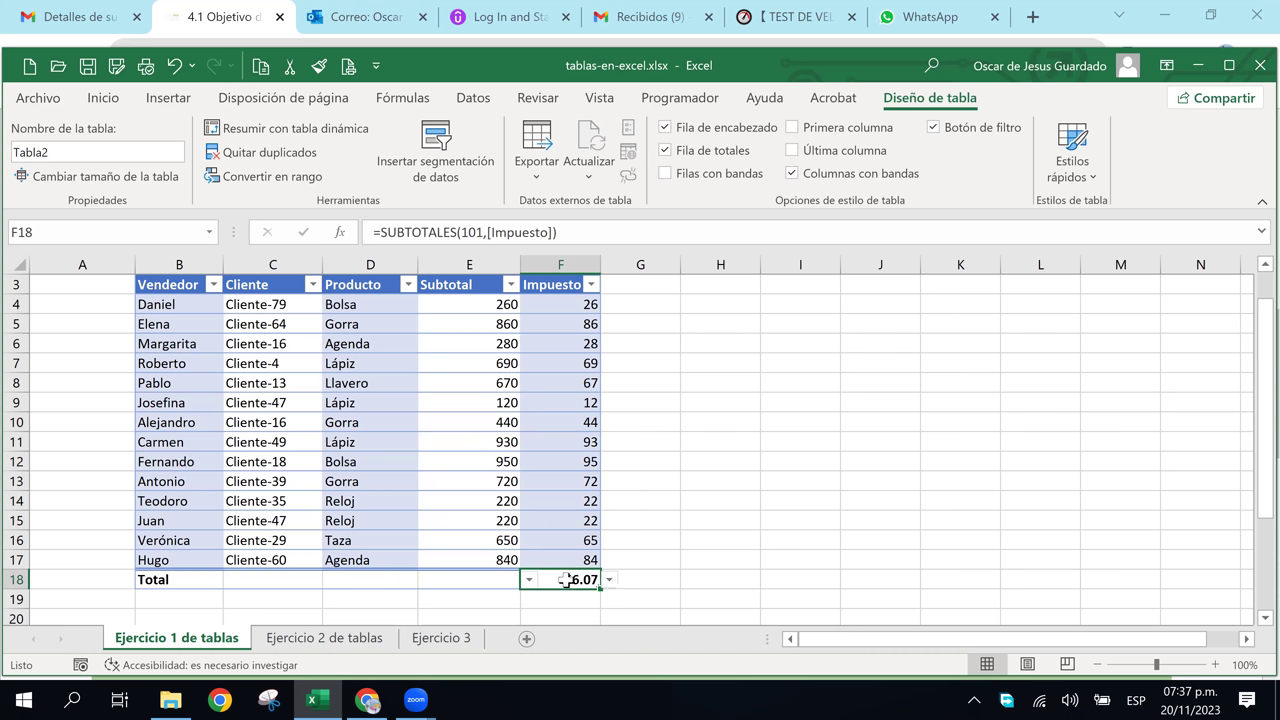
{"action": "left_click", "coordinate": [608, 580]}
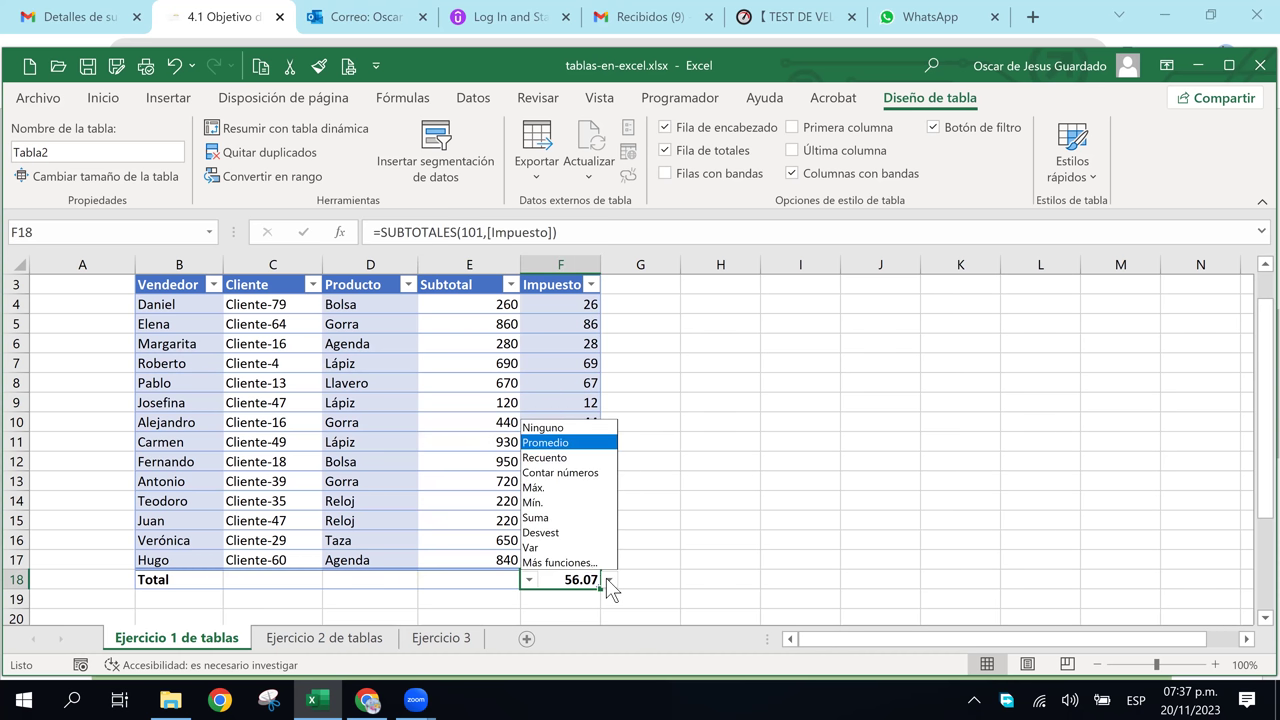
{"action": "left_click", "coordinate": [551, 519]}
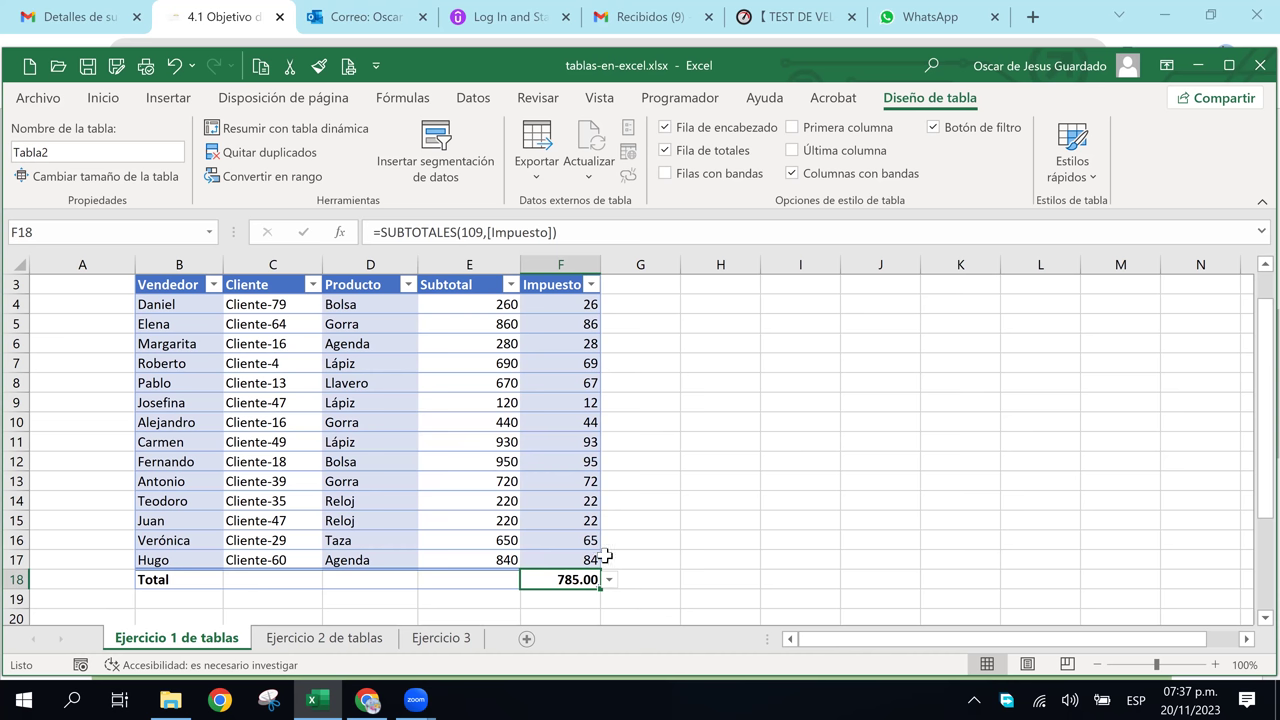
- Set the Subtotal total in E18 to Máx., showing 950
{"action": "left_click", "coordinate": [462, 582]}
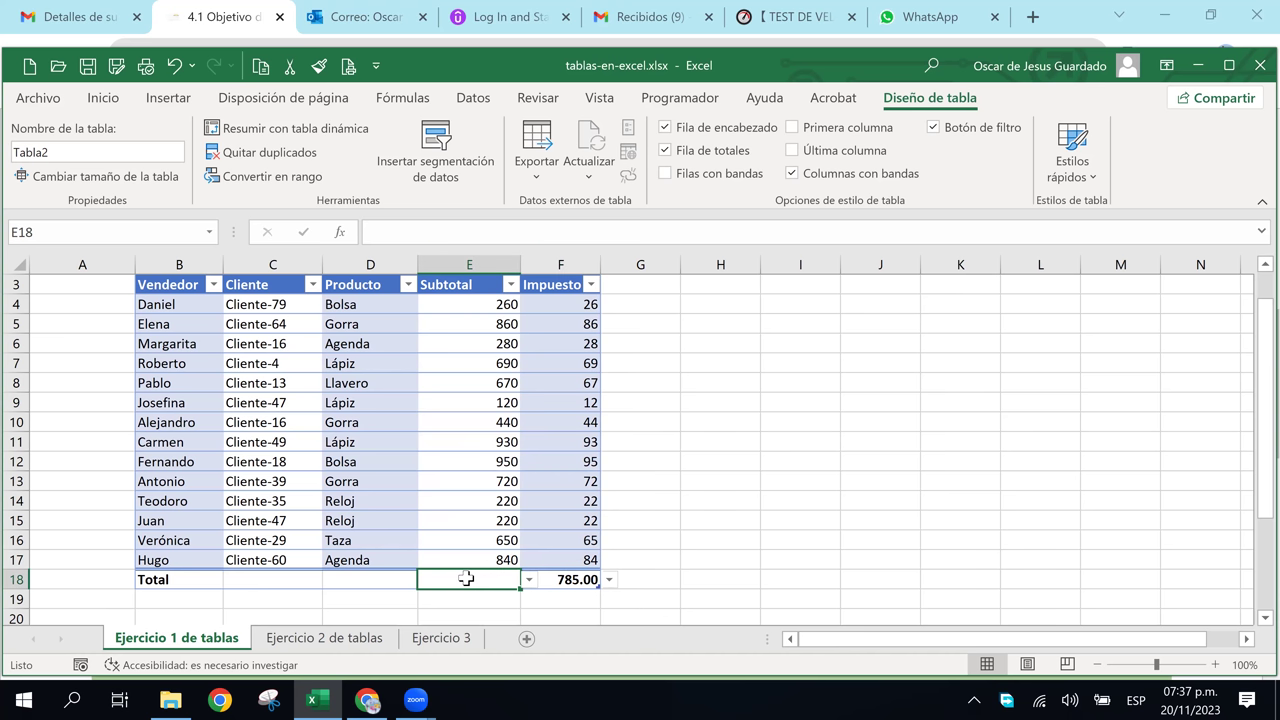
{"action": "left_click", "coordinate": [529, 580]}
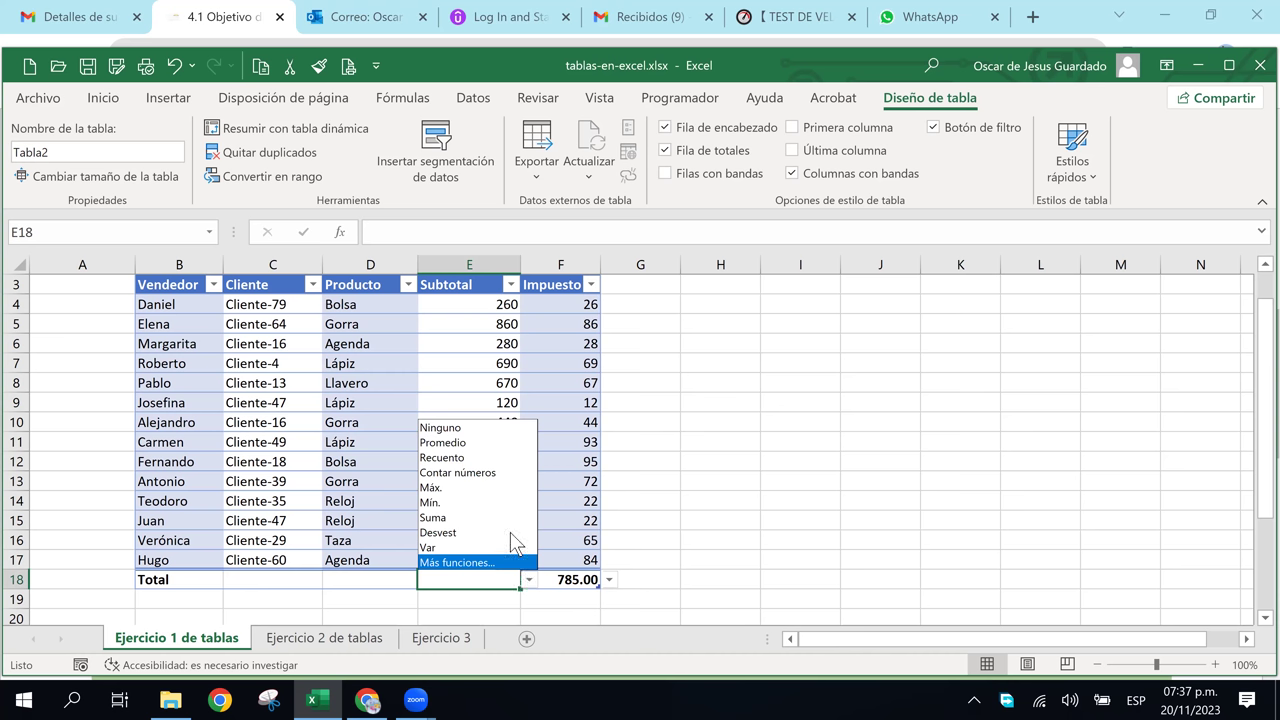
{"action": "left_click", "coordinate": [461, 487]}
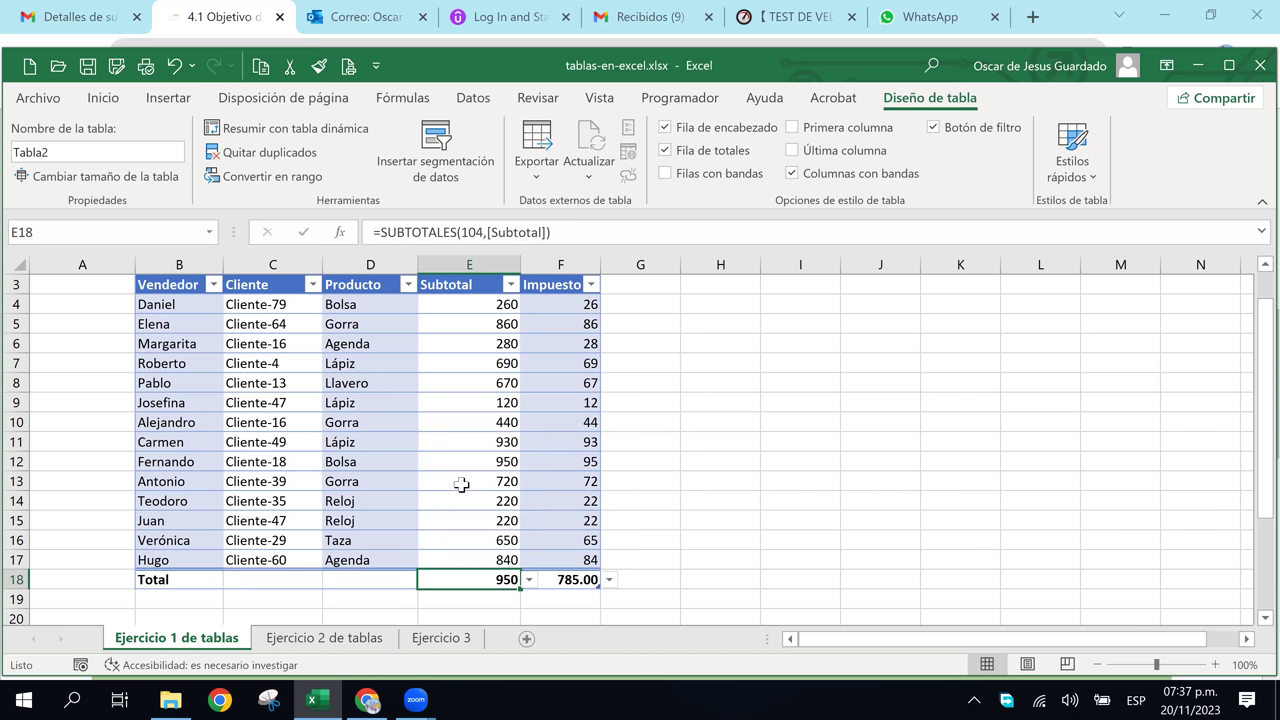
{"action": "left_click", "coordinate": [710, 538]}
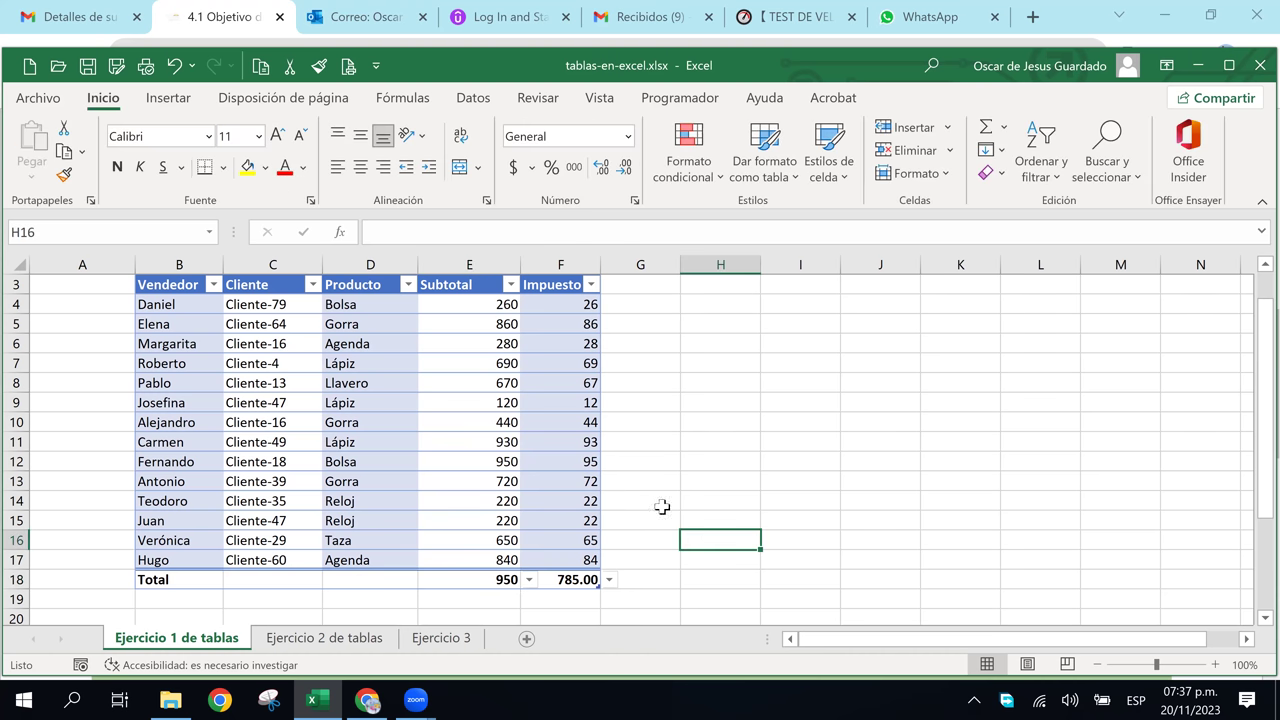
{"action": "left_click", "coordinate": [465, 357]}
{"action": "left_click", "coordinate": [465, 465]}
- Apply Contabilidad format to the Subtotal and Impuesto values E4:F18
{"action": "mouse_move", "coordinate": [471, 306]}
{"action": "left_mouse_down"}
{"action": "mouse_move", "coordinate": [536, 425]}
{"action": "mouse_move", "coordinate": [537, 580]}
{"action": "left_mouse_up"}
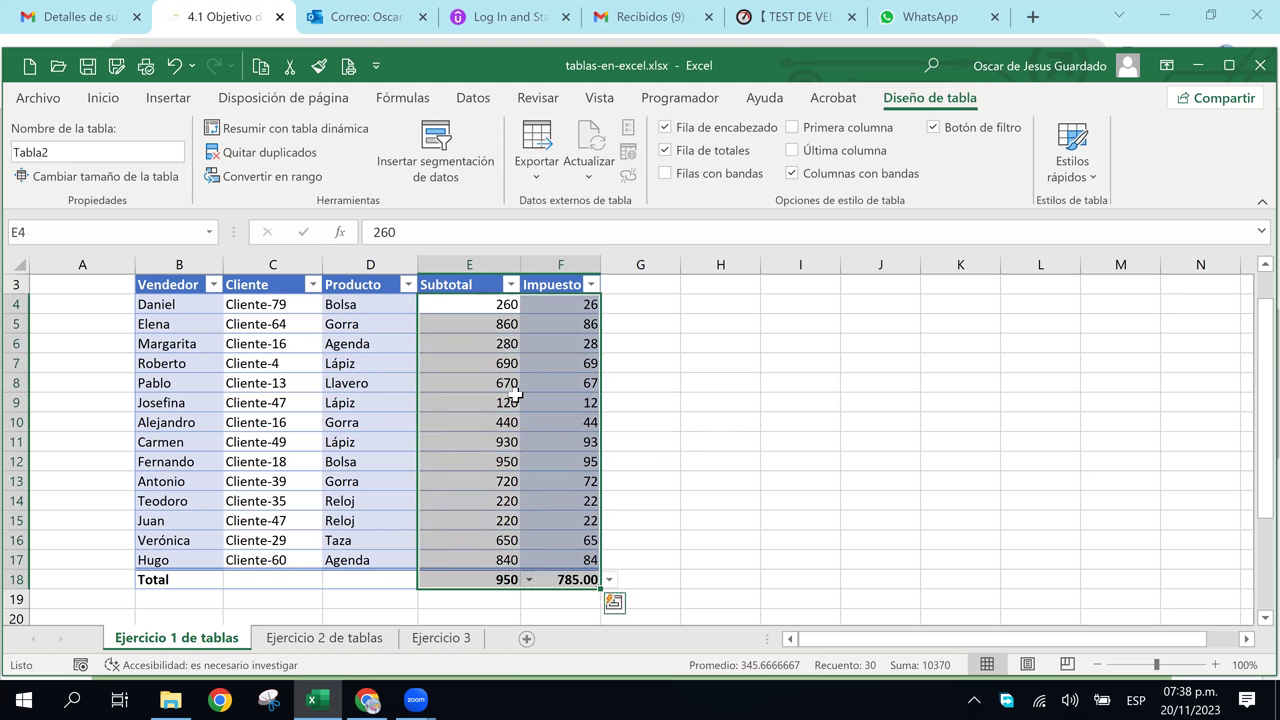
{"action": "left_click", "coordinate": [106, 99]}
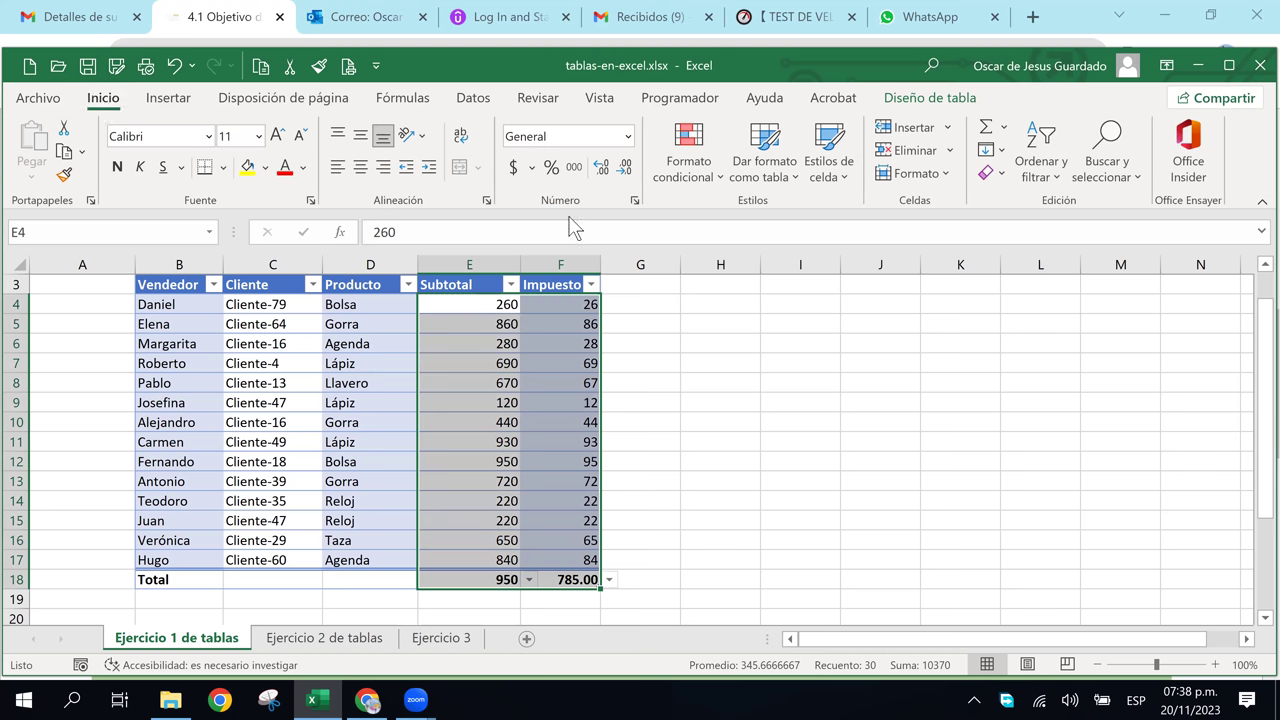
{"action": "left_click", "coordinate": [512, 168]}
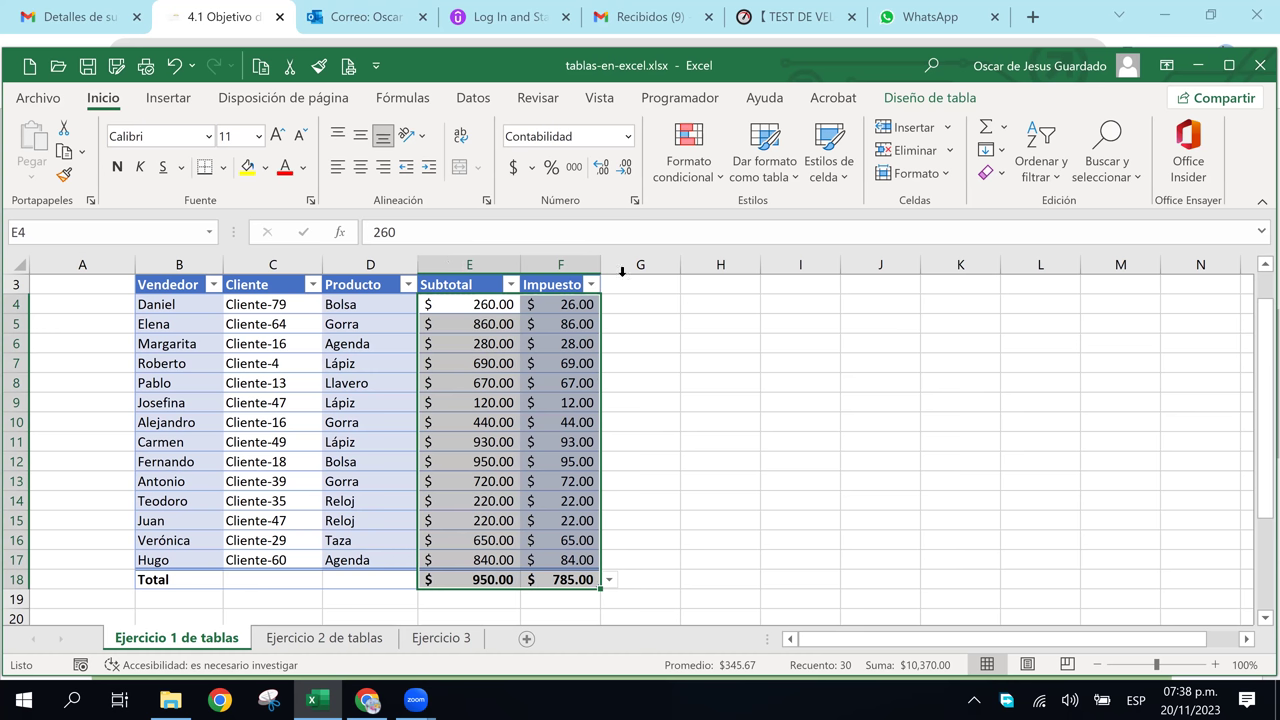
- Widen column F so the Impuesto accounting values fit
{"action": "left_click_drag", "start_coordinate": [601, 263], "coordinate": [609, 263]}
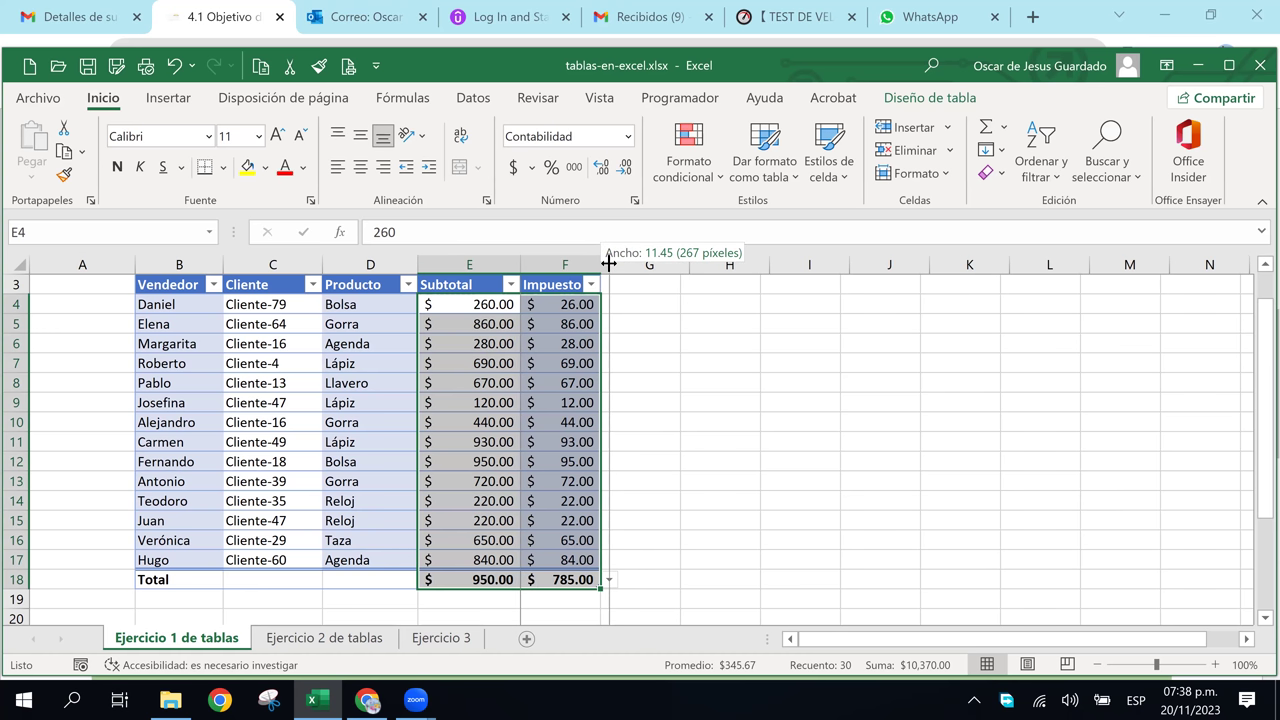
{"action": "left_click", "coordinate": [634, 410]}
{"action": "left_click", "coordinate": [366, 424]}
{"action": "key", "text": "Right"}
{"action": "key", "text": "Right"}
{"action": "key", "text": "Right"}
{"action": "key", "text": "Down"}
{"action": "key", "text": "Down"}
{"action": "left_click", "coordinate": [446, 422]}
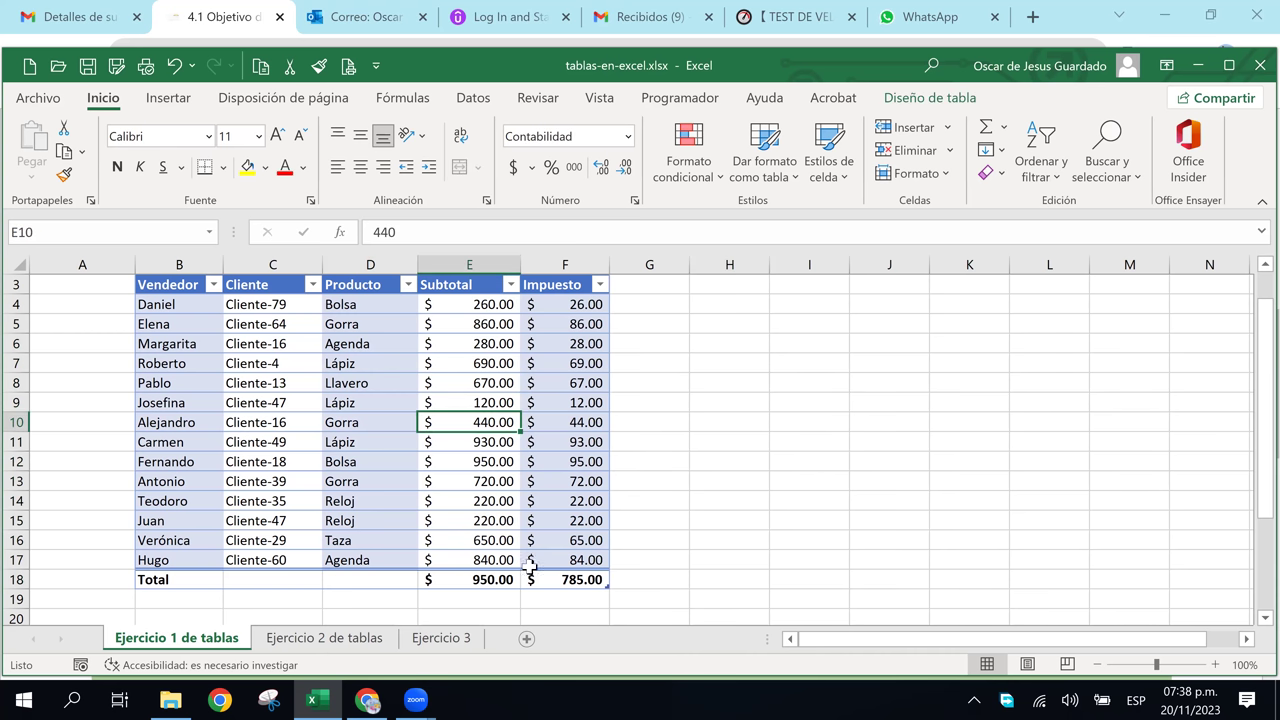
{"action": "left_click", "coordinate": [255, 584]}
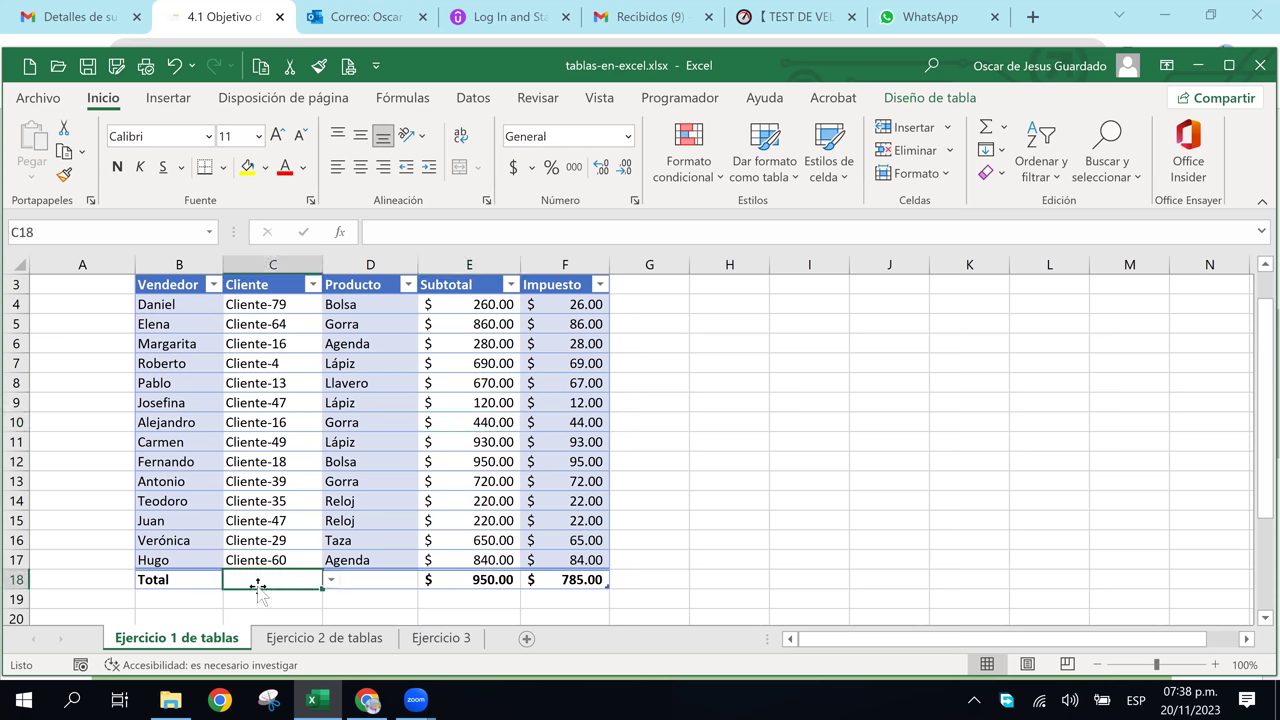
{"action": "left_click", "coordinate": [330, 581]}
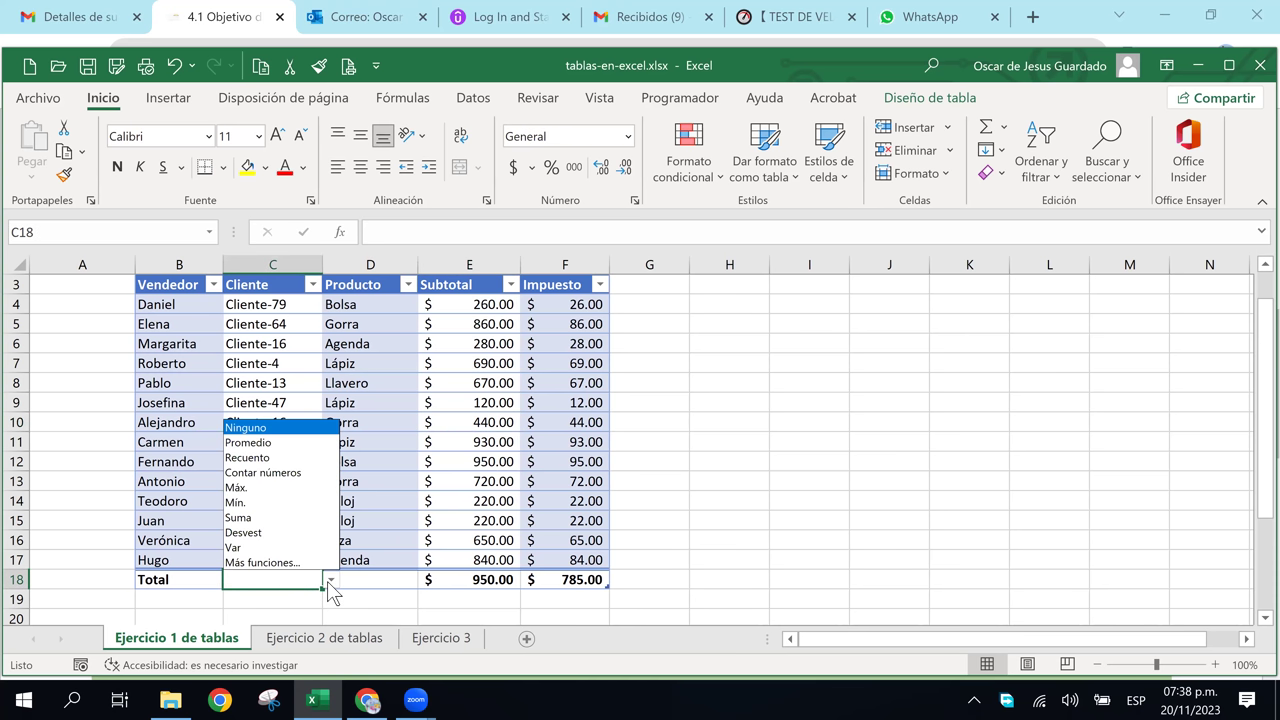
{"action": "left_click", "coordinate": [330, 581]}
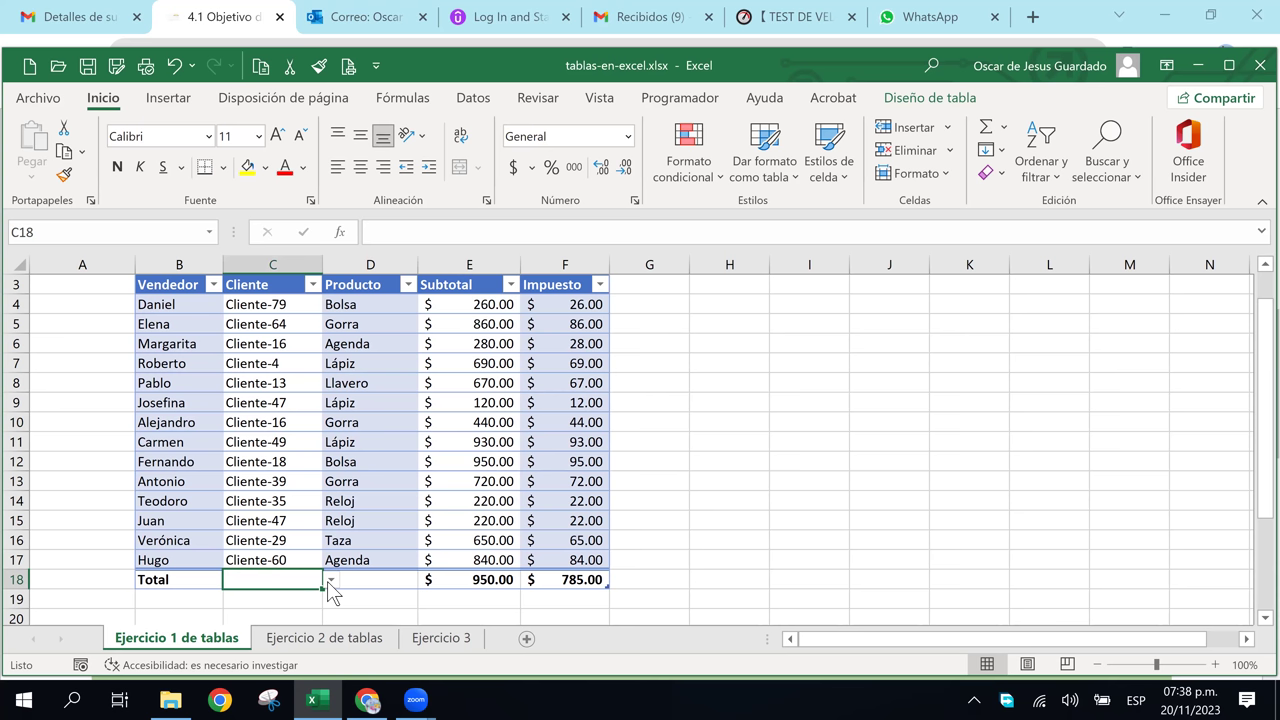
{"action": "left_click", "coordinate": [330, 581]}
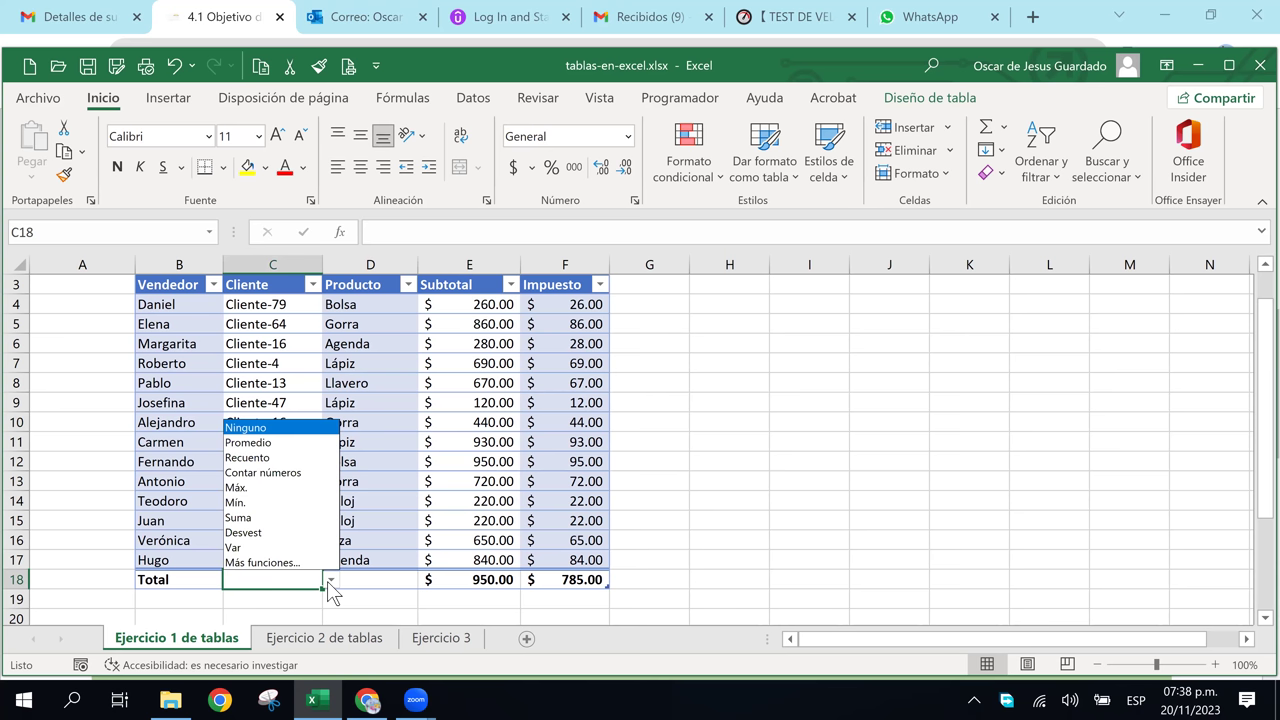
{"action": "left_click", "coordinate": [780, 490]}
{"action": "left_click", "coordinate": [737, 524]}
{"action": "left_click", "coordinate": [714, 378]}
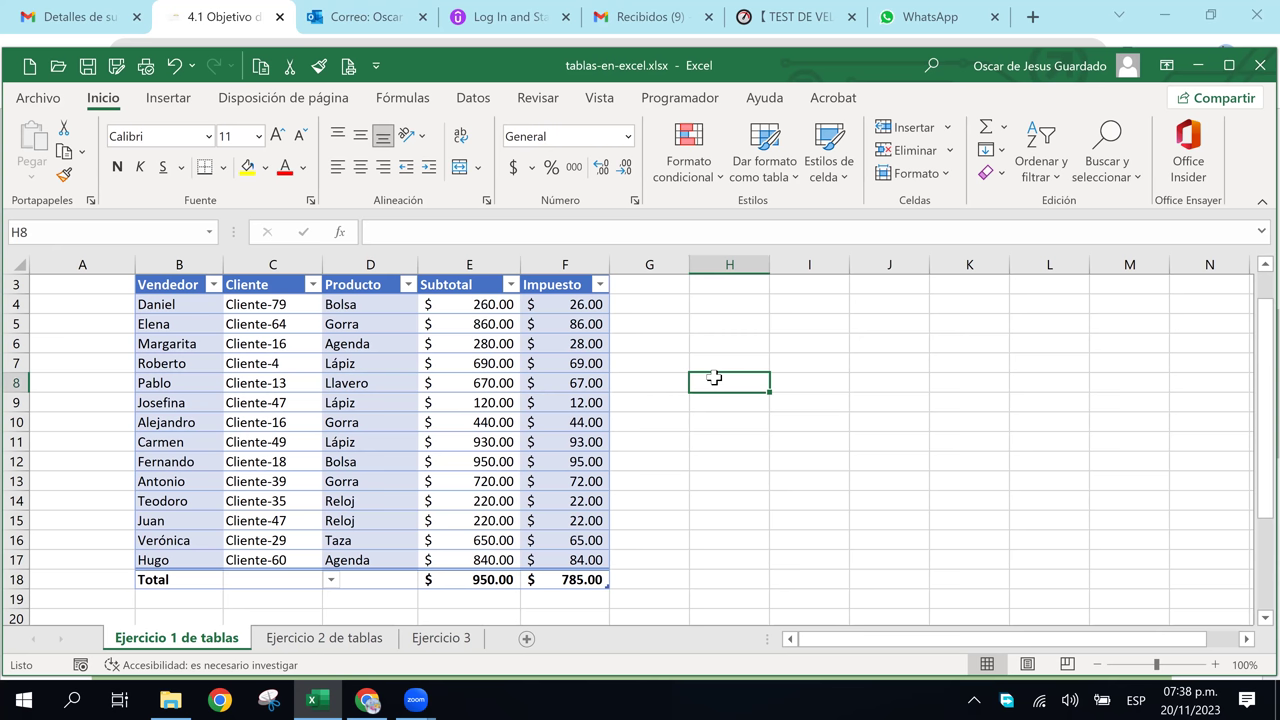
{"action": "left_click", "coordinate": [479, 505]}
{"action": "left_click", "coordinate": [497, 422]}
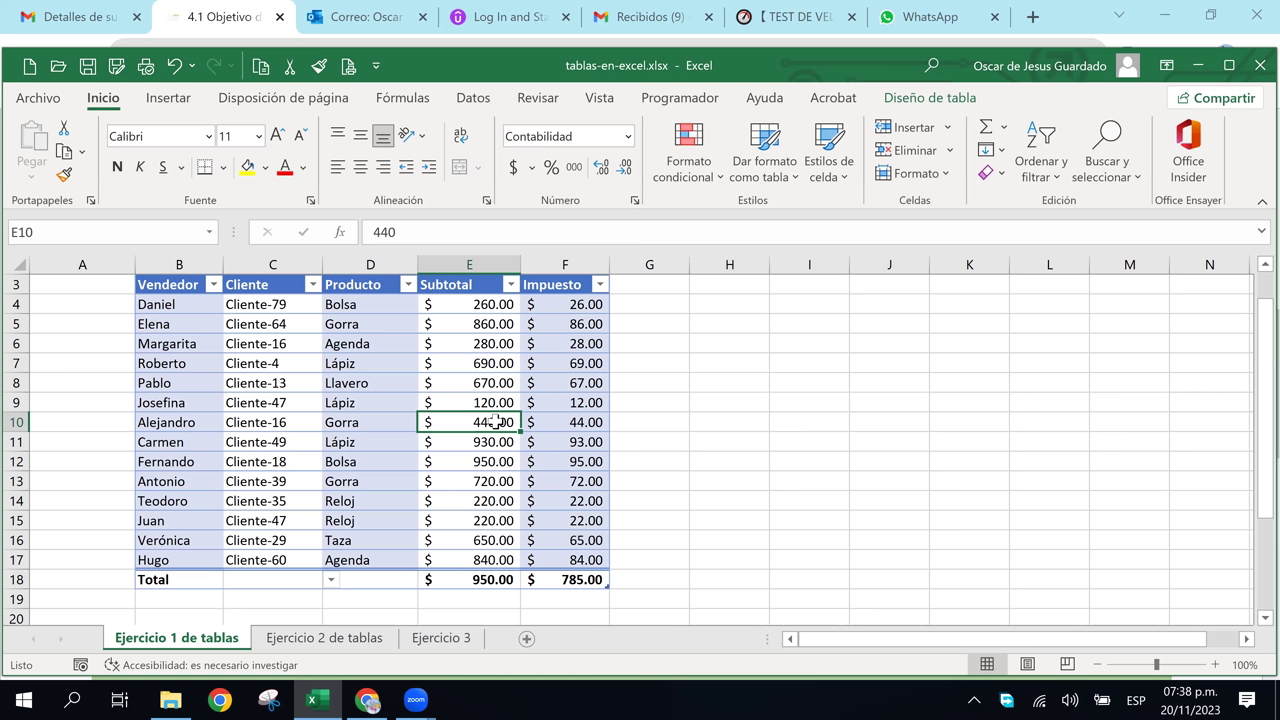
- Switch to 'Ejercicio 2 de tablas' and select Producto cells like Gorra and Lápiz
{"action": "left_click", "coordinate": [313, 645]}
{"action": "left_click", "coordinate": [218, 405]}
{"action": "left_click", "coordinate": [228, 369]}
{"action": "left_click", "coordinate": [219, 325]}
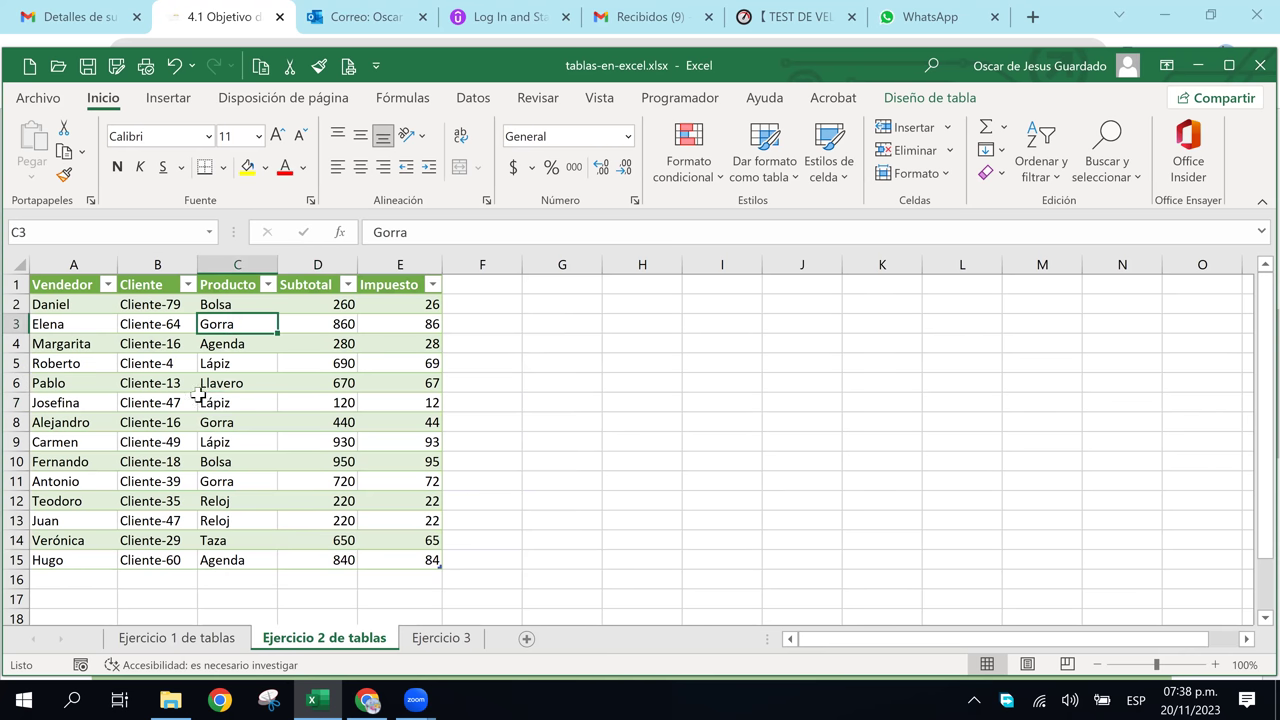
{"action": "left_click", "coordinate": [216, 363]}
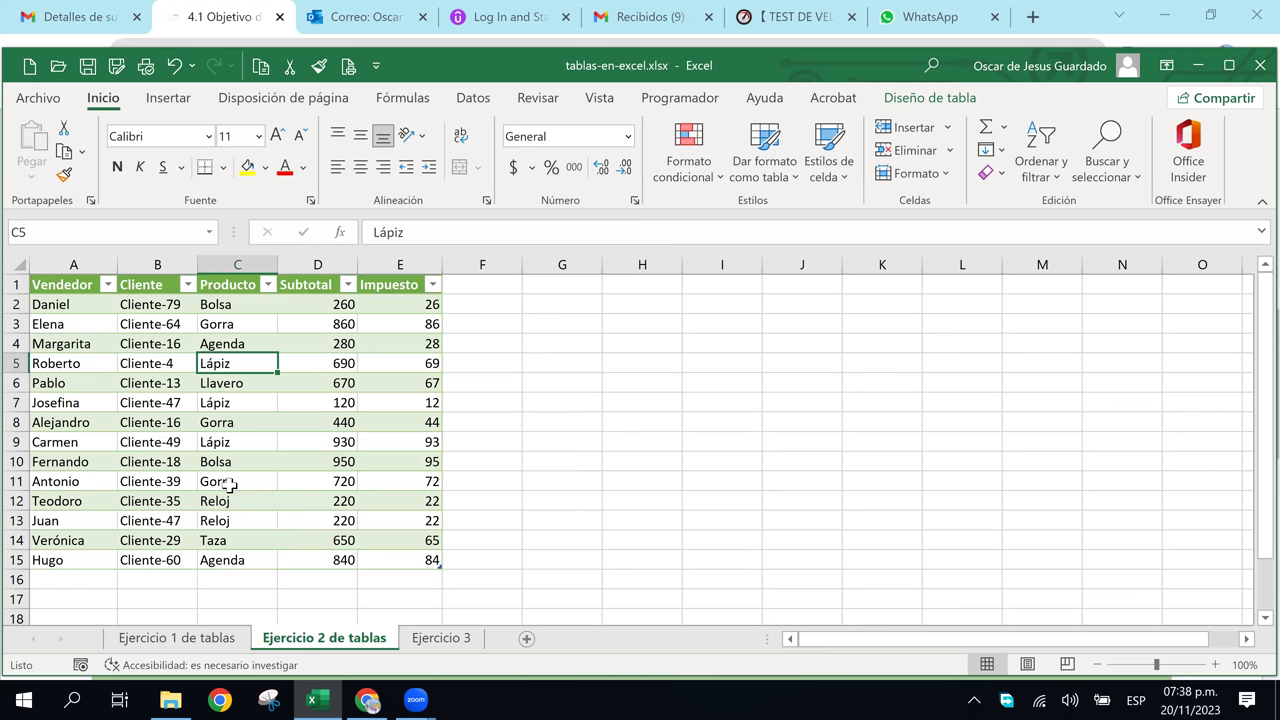
- Revisit Ejercicio 1, return, select Agenda in C4, and show the Diseño de tabla options
{"action": "left_click", "coordinate": [214, 640]}
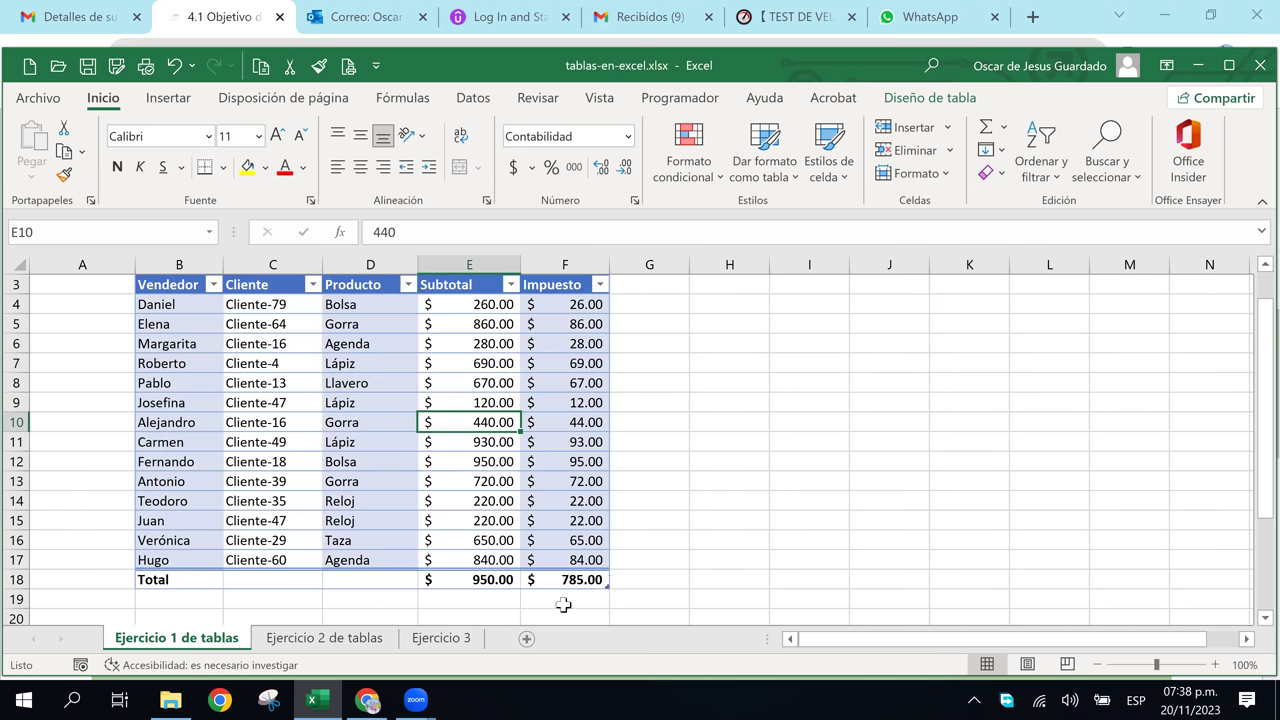
{"action": "left_click", "coordinate": [326, 640]}
{"action": "left_click", "coordinate": [205, 405]}
{"action": "left_click", "coordinate": [204, 364]}
{"action": "left_click", "coordinate": [218, 424]}
{"action": "left_click", "coordinate": [212, 366]}
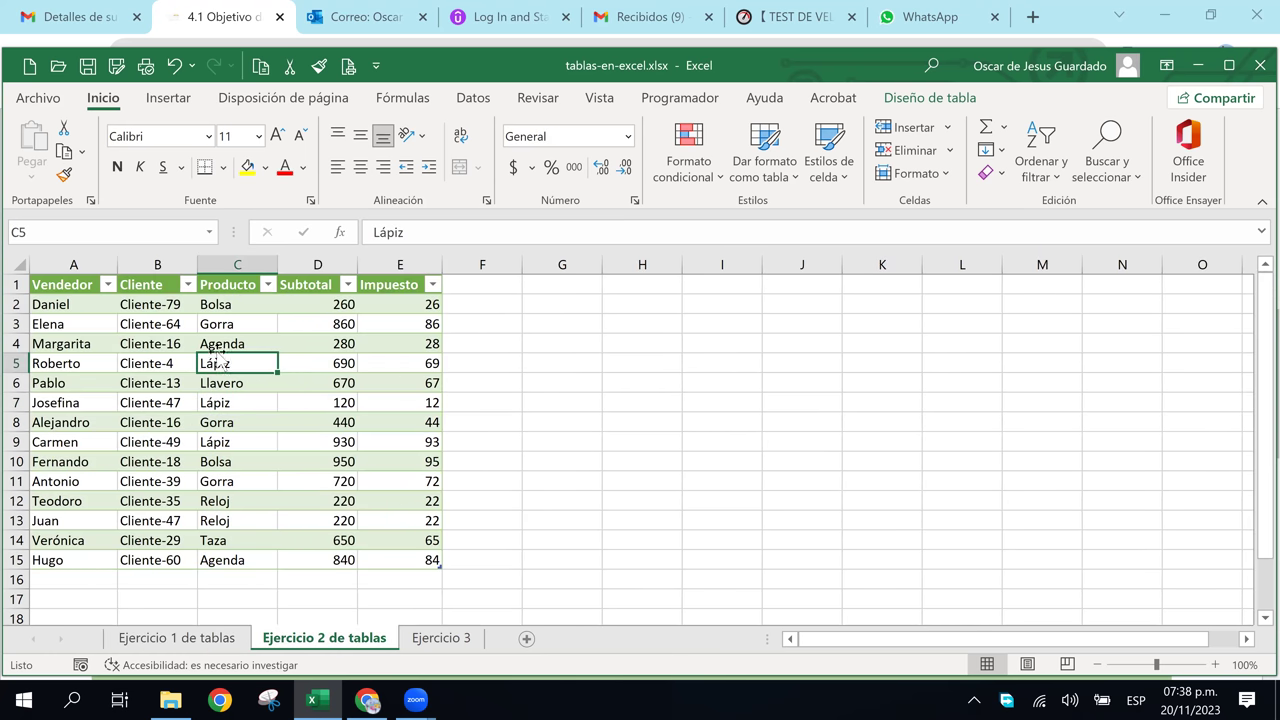
{"action": "left_click", "coordinate": [210, 346]}
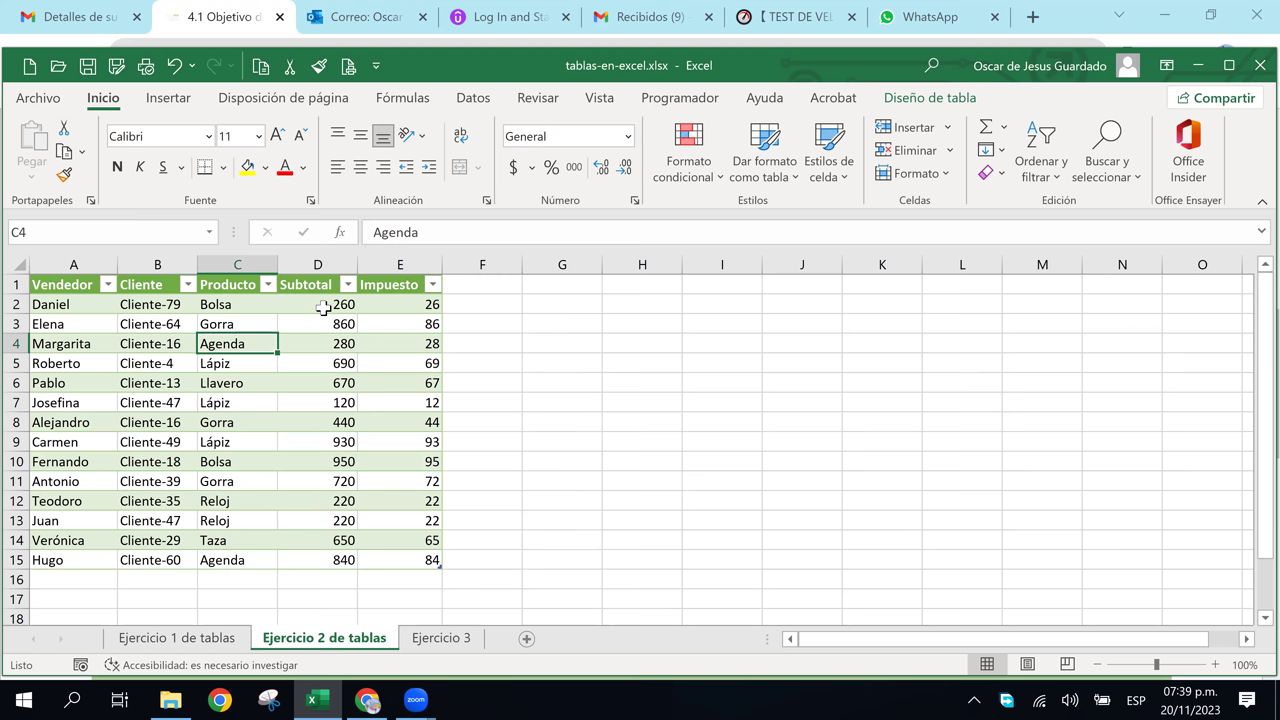
{"action": "left_click", "coordinate": [917, 103]}
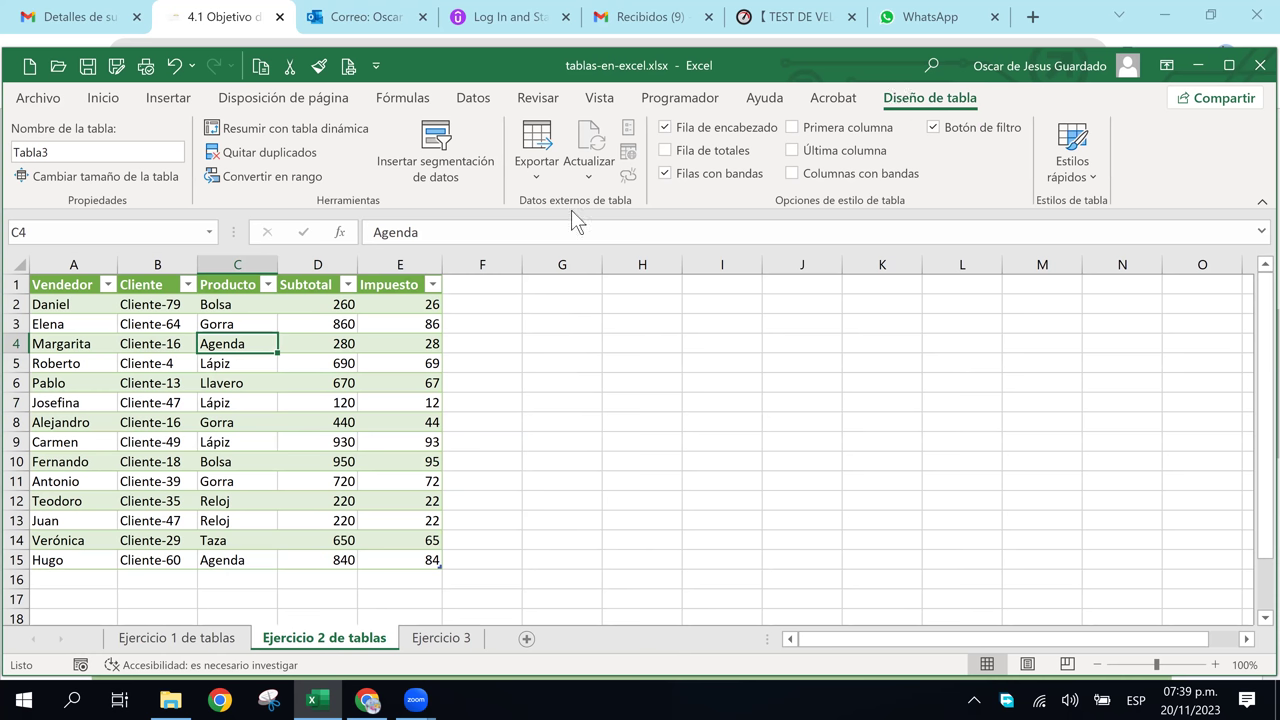
{"action": "left_click", "coordinate": [329, 365]}
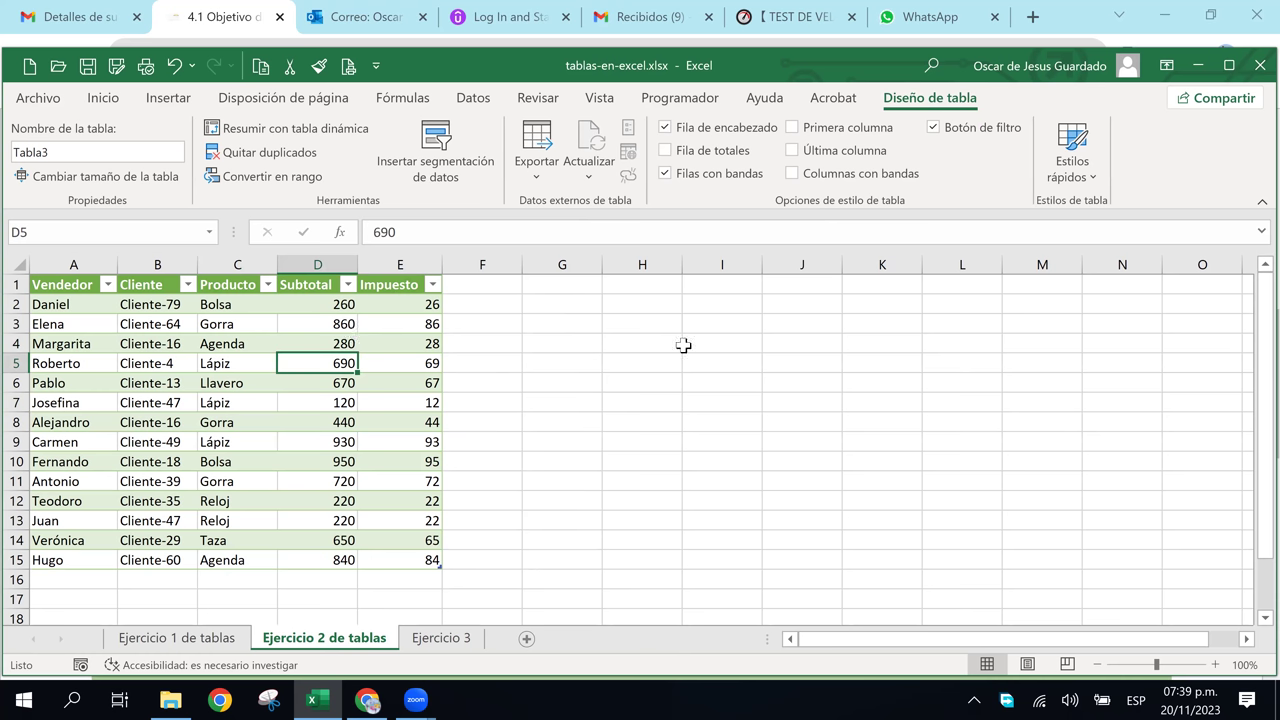
{"action": "left_click", "coordinate": [596, 172]}
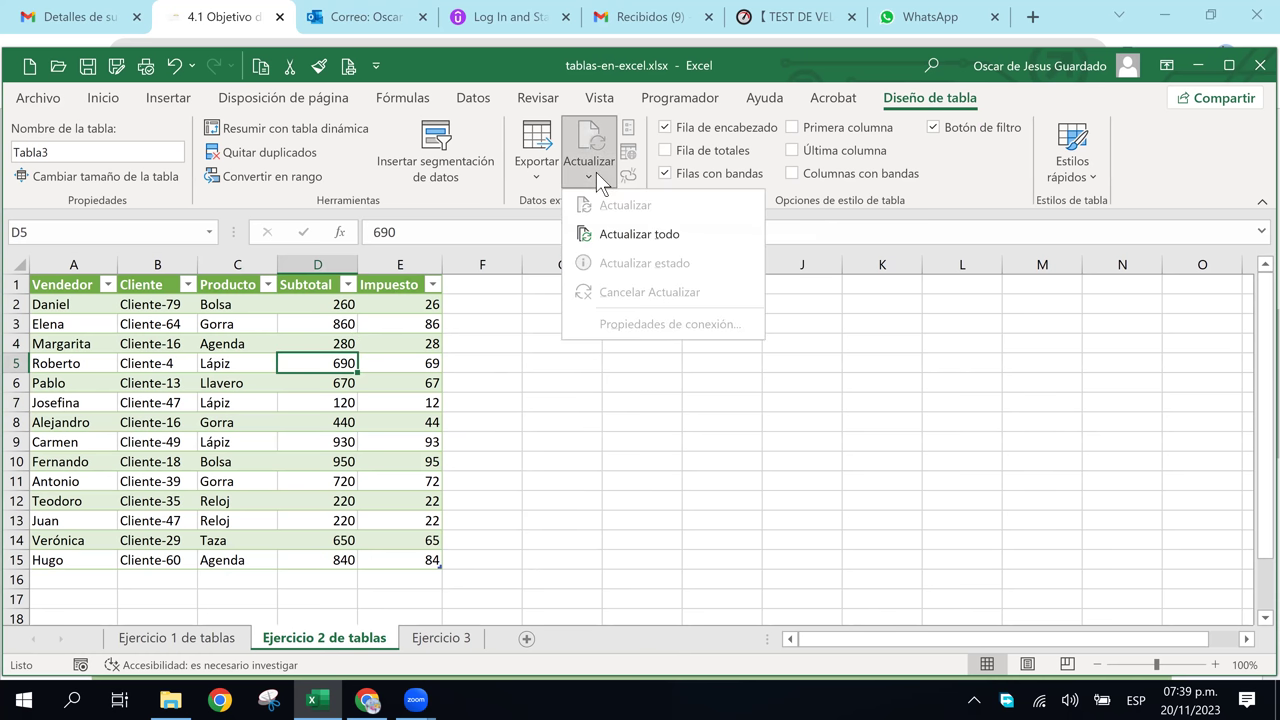
{"action": "left_click", "coordinate": [596, 172]}
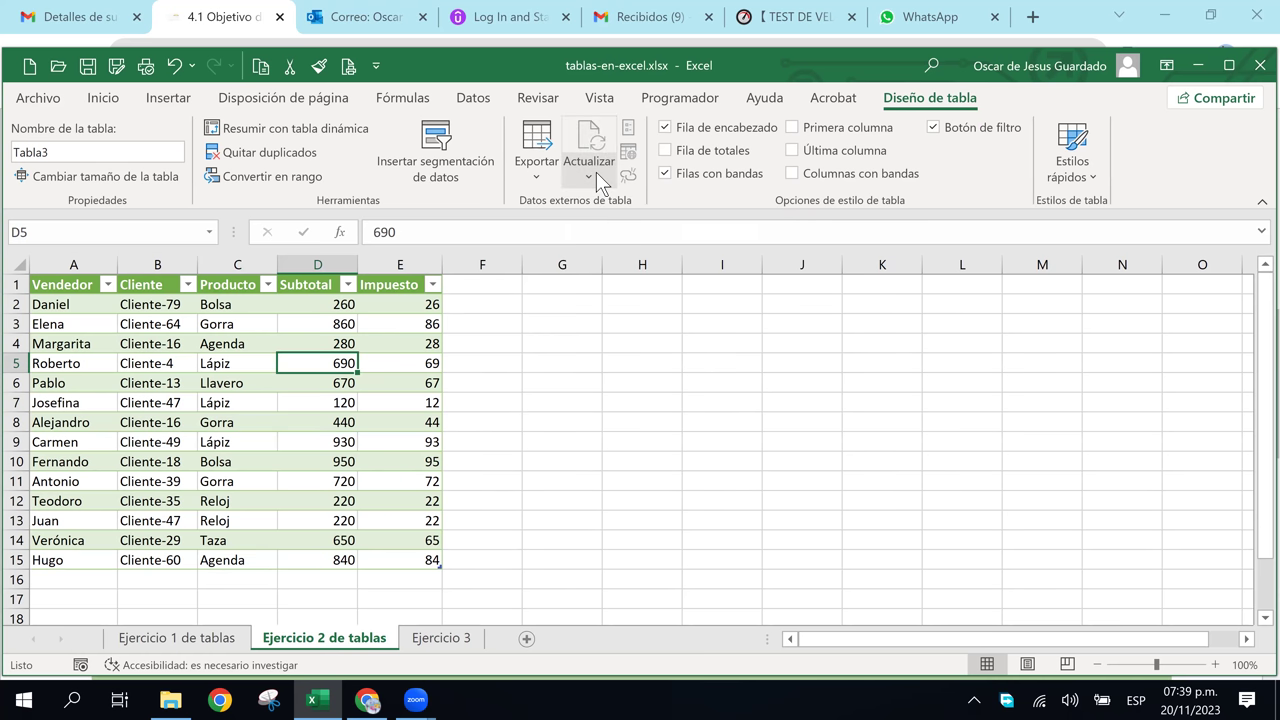
{"action": "left_click", "coordinate": [651, 440]}
{"action": "left_click", "coordinate": [350, 382]}
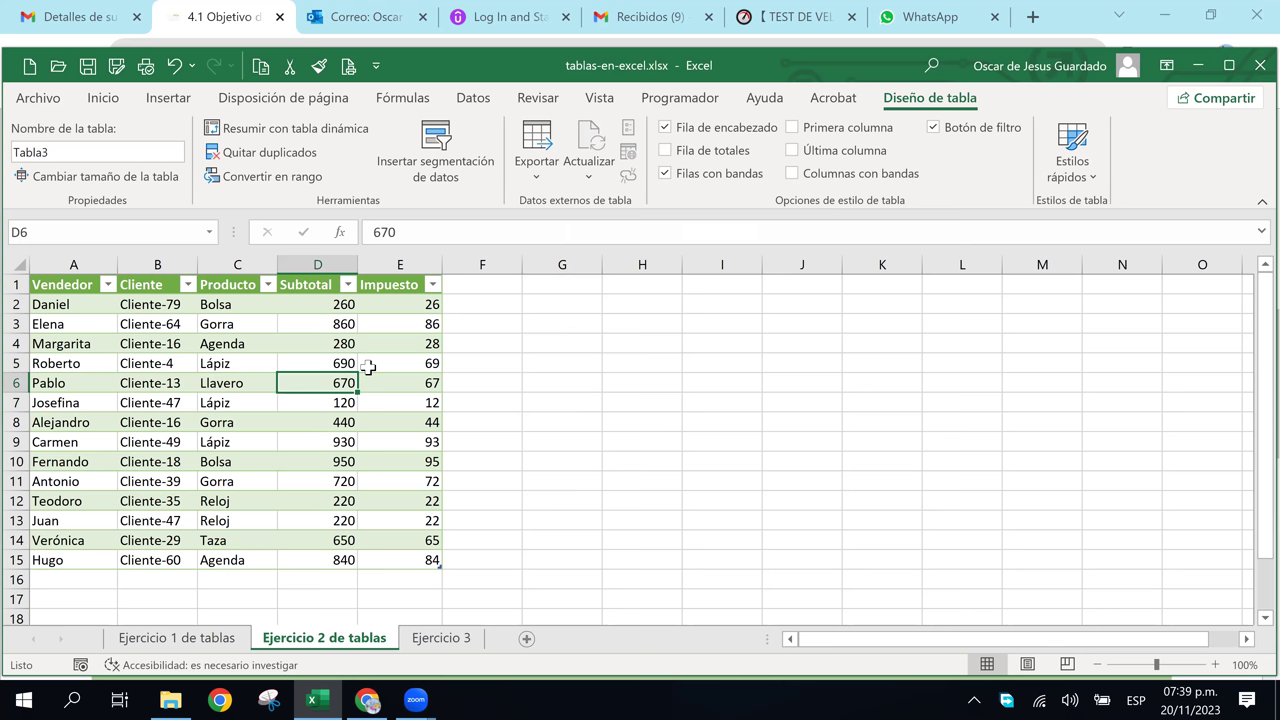
{"action": "left_click", "coordinate": [537, 178]}
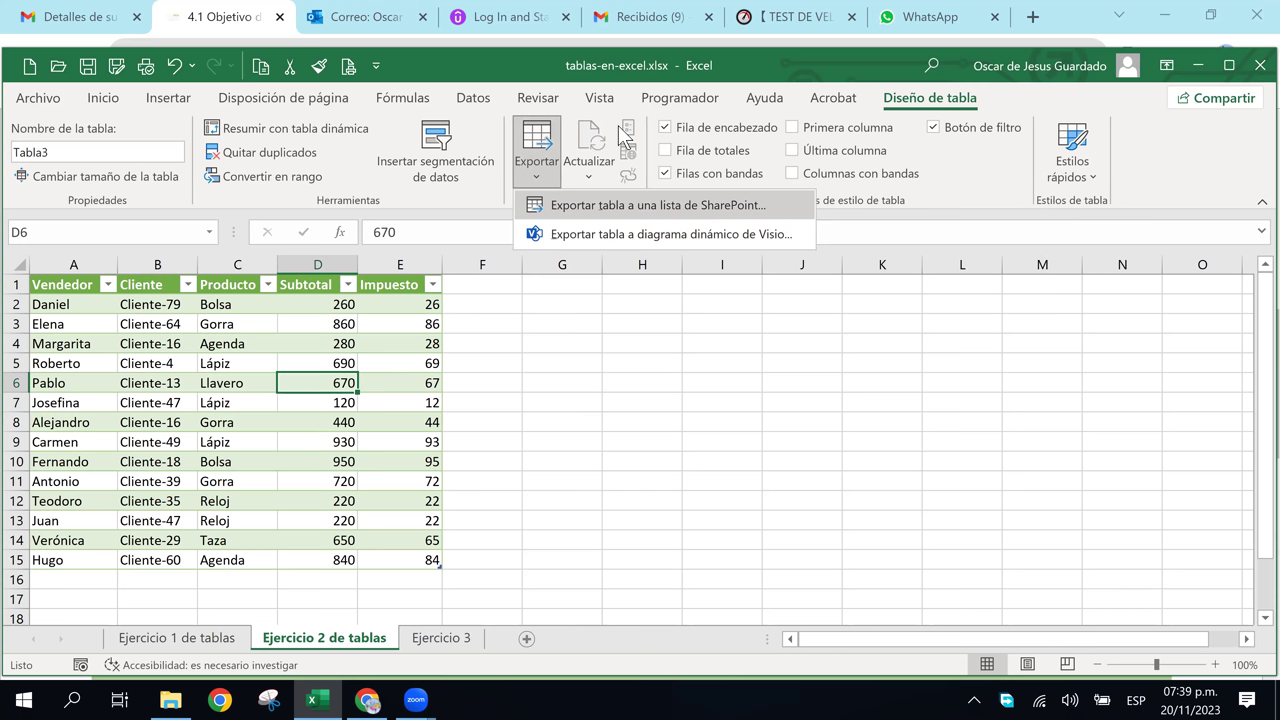
{"action": "left_click", "coordinate": [536, 150]}
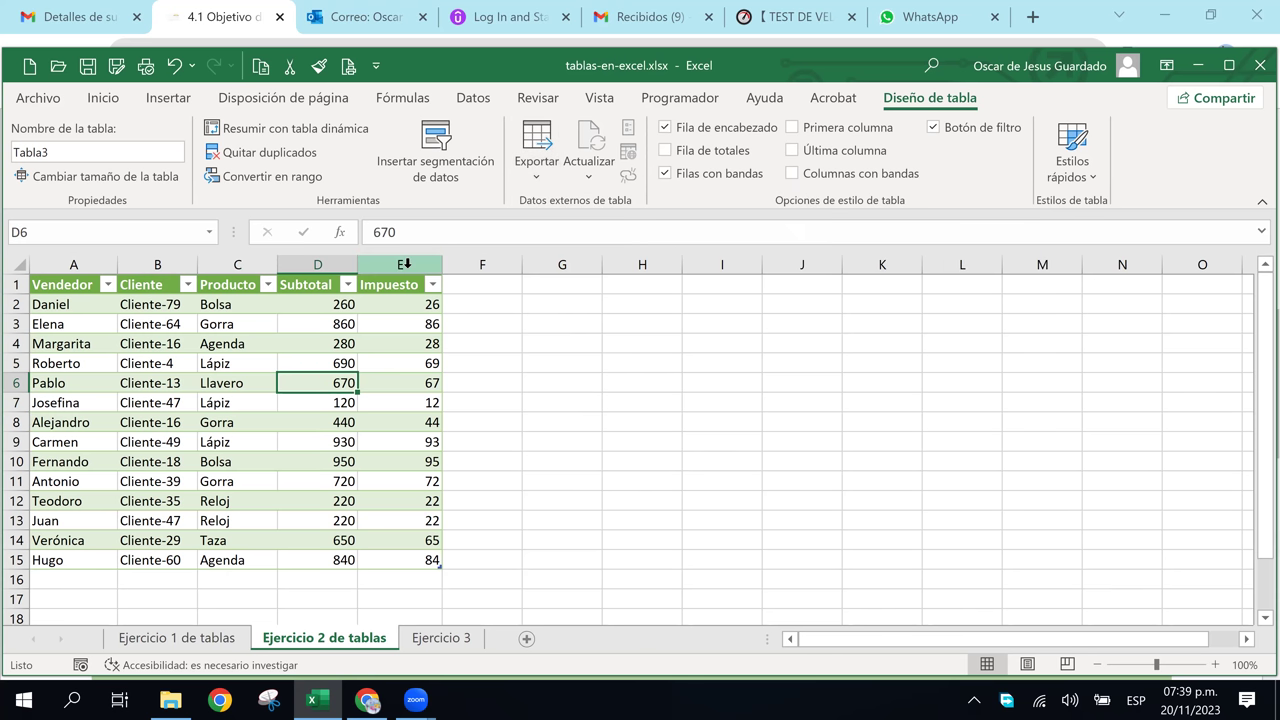
{"action": "left_click", "coordinate": [285, 341]}
{"action": "left_click", "coordinate": [309, 302]}
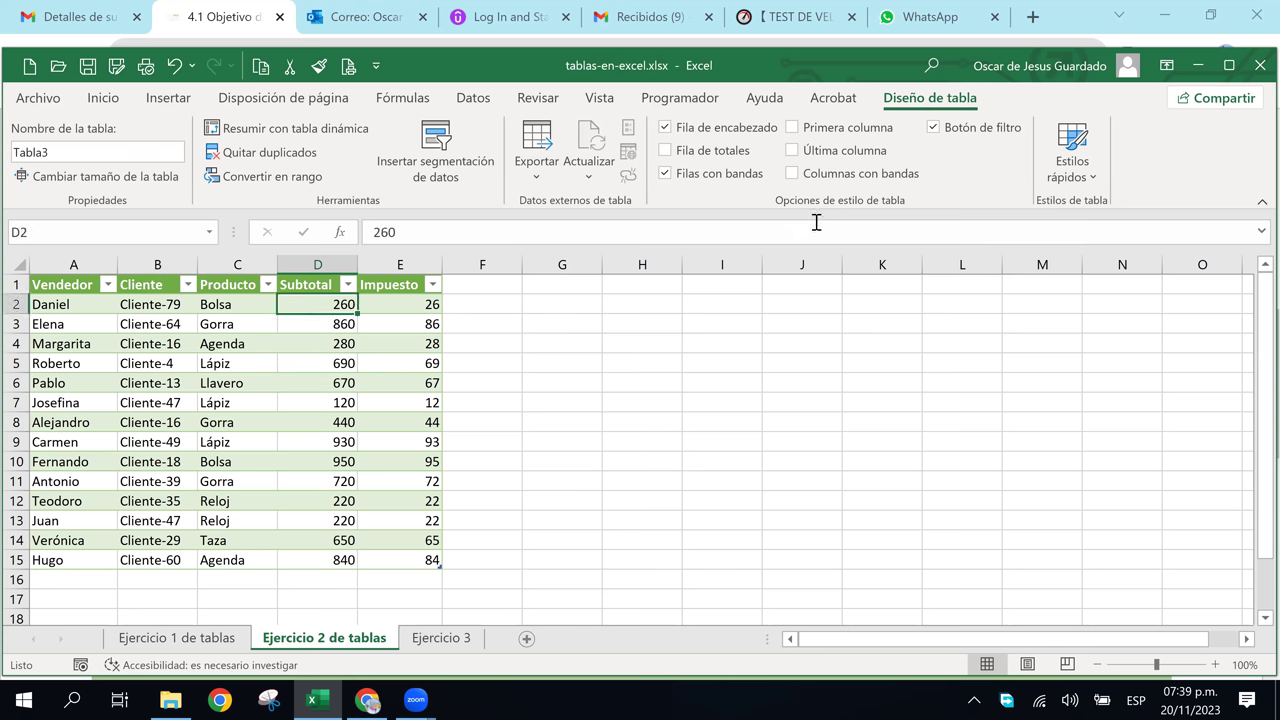
- Turn on Primera columna for Tabla3, toggling it off and on to compare
{"action": "left_click", "coordinate": [793, 128]}
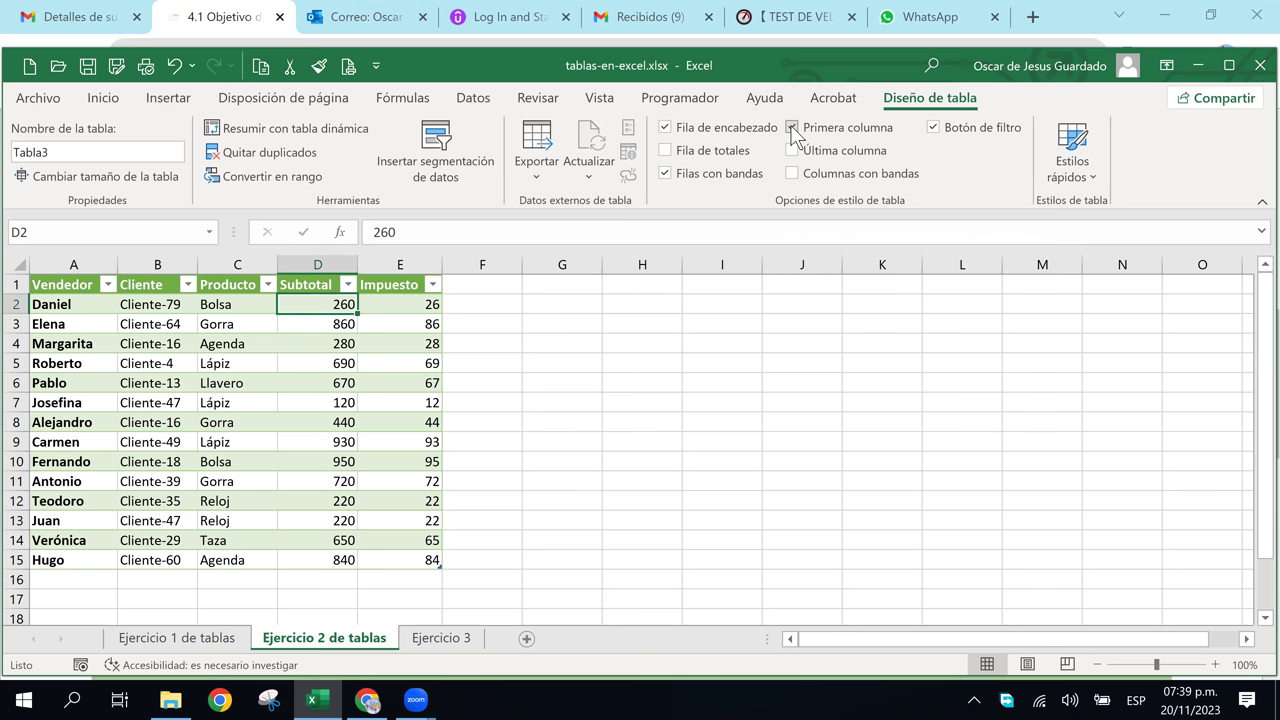
{"action": "left_click", "coordinate": [793, 128]}
{"action": "left_click", "coordinate": [793, 128]}
{"action": "left_click", "coordinate": [240, 443]}
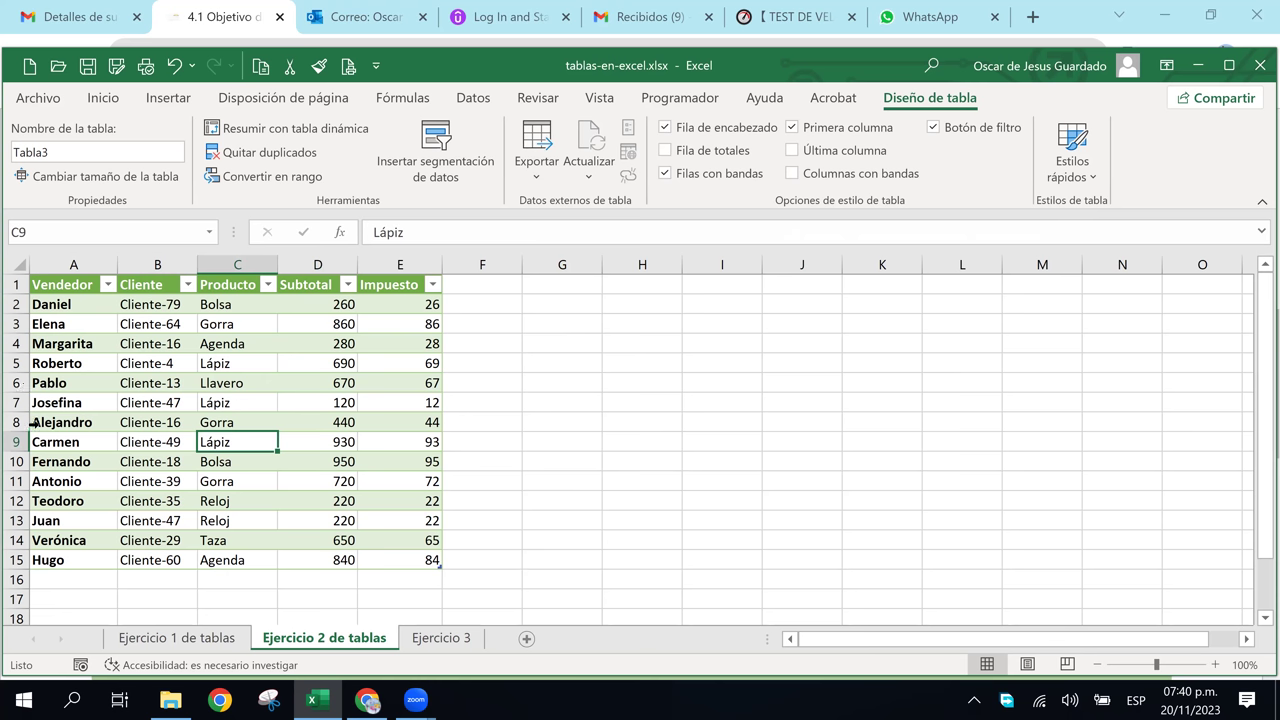
{"action": "left_click", "coordinate": [299, 413]}
{"action": "left_click", "coordinate": [232, 329]}
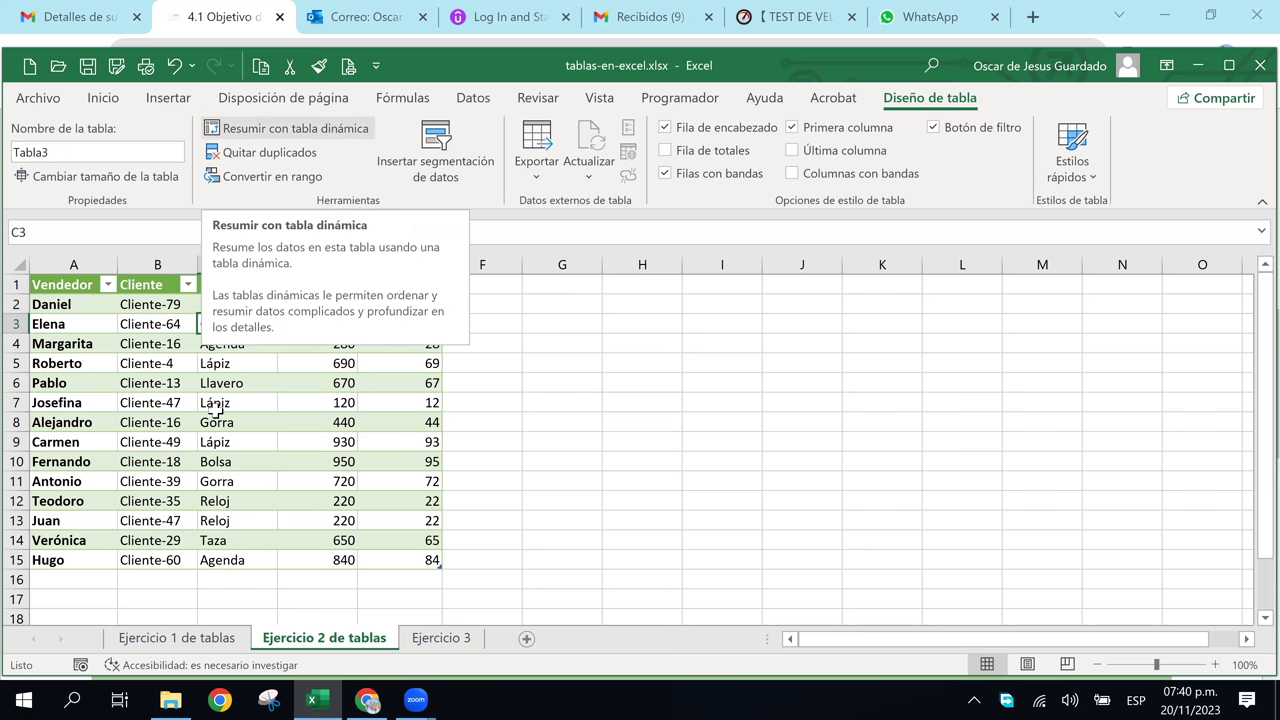
{"action": "left_click", "coordinate": [243, 360]}
{"action": "left_click", "coordinate": [110, 325]}
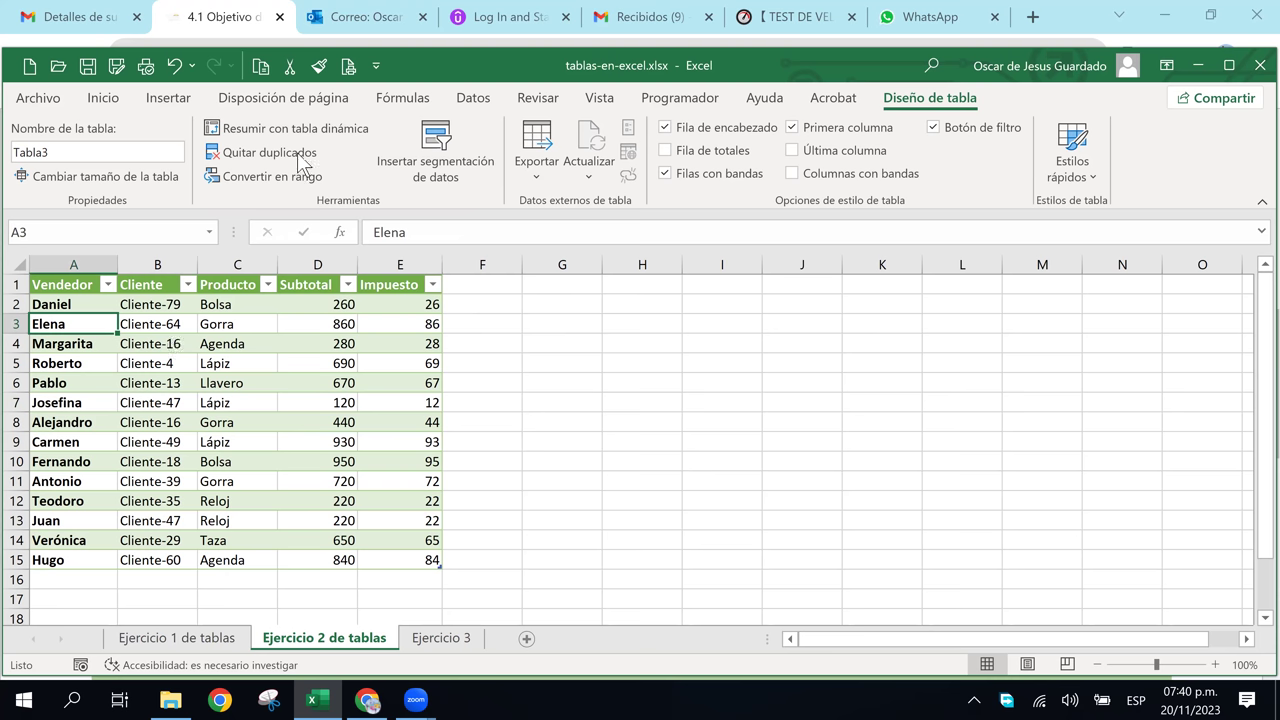
{"action": "left_click", "coordinate": [293, 129]}
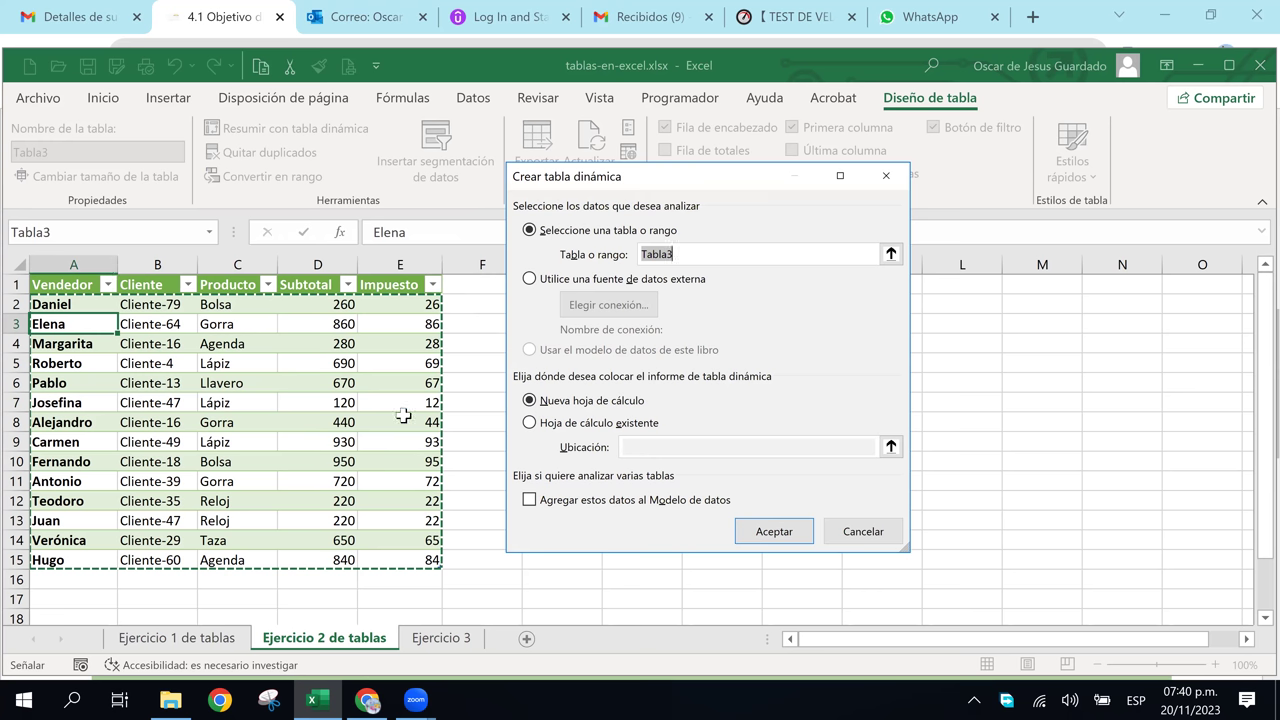
{"action": "left_click", "coordinate": [867, 532]}
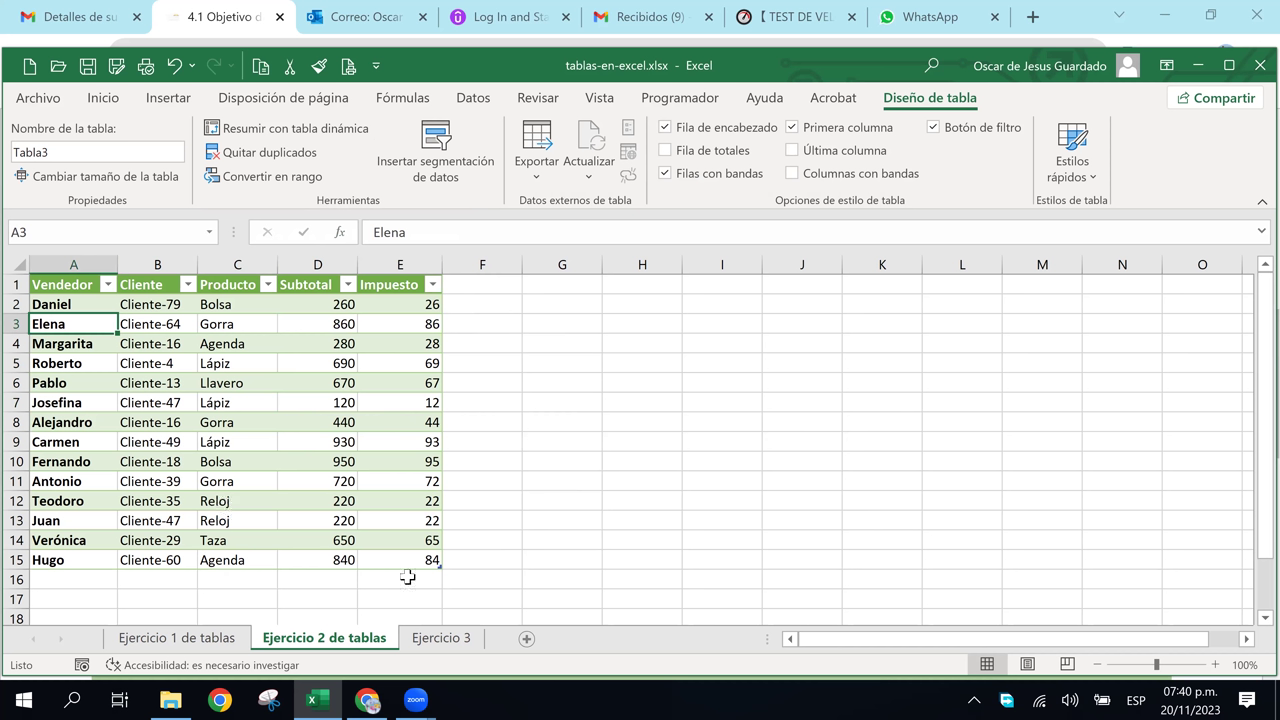
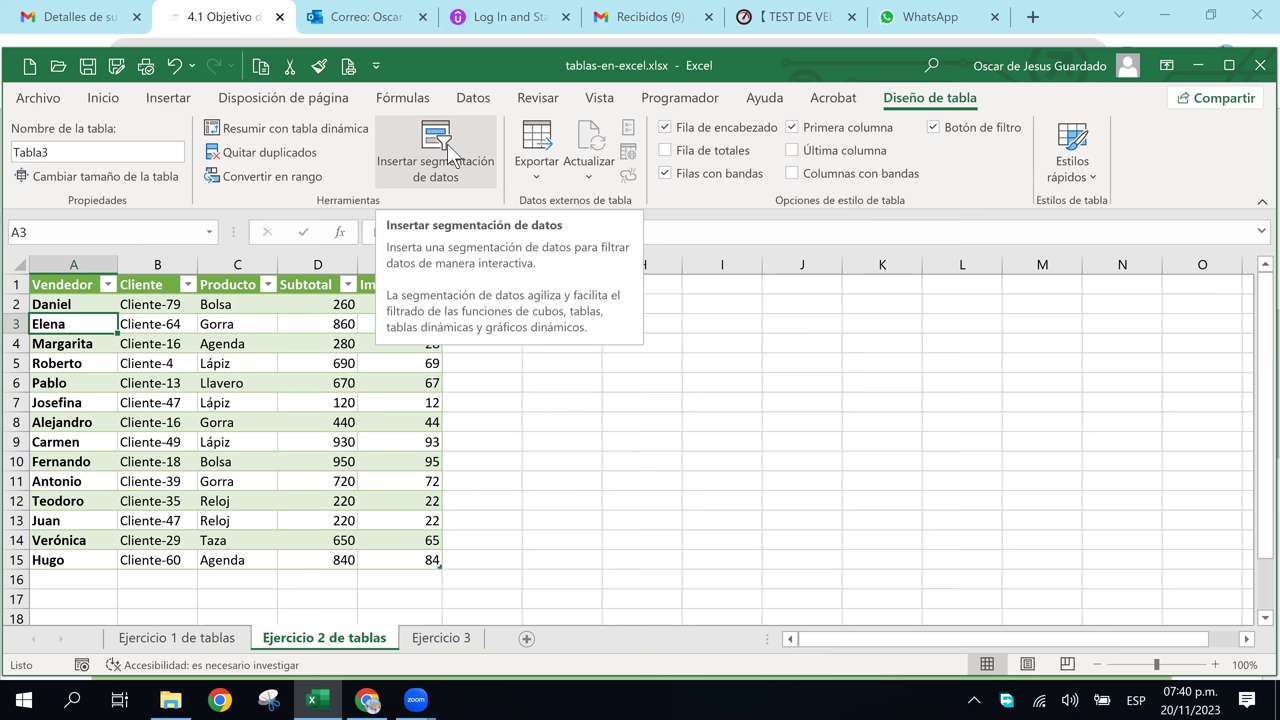
- Insert five slicers on Tabla3: Vendedor, Cliente, Producto, Subtotal and Impuesto
{"action": "left_click", "coordinate": [452, 157]}
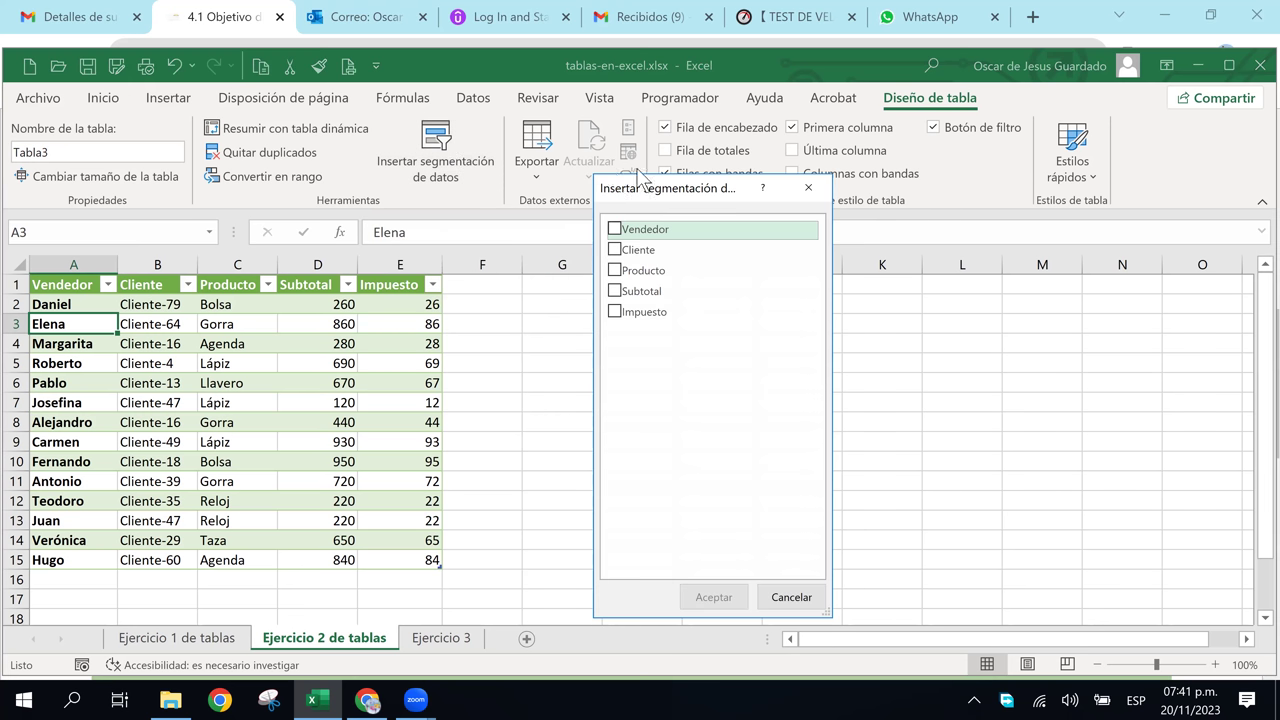
{"action": "left_click_drag", "start_coordinate": [660, 195], "coordinate": [811, 234]}
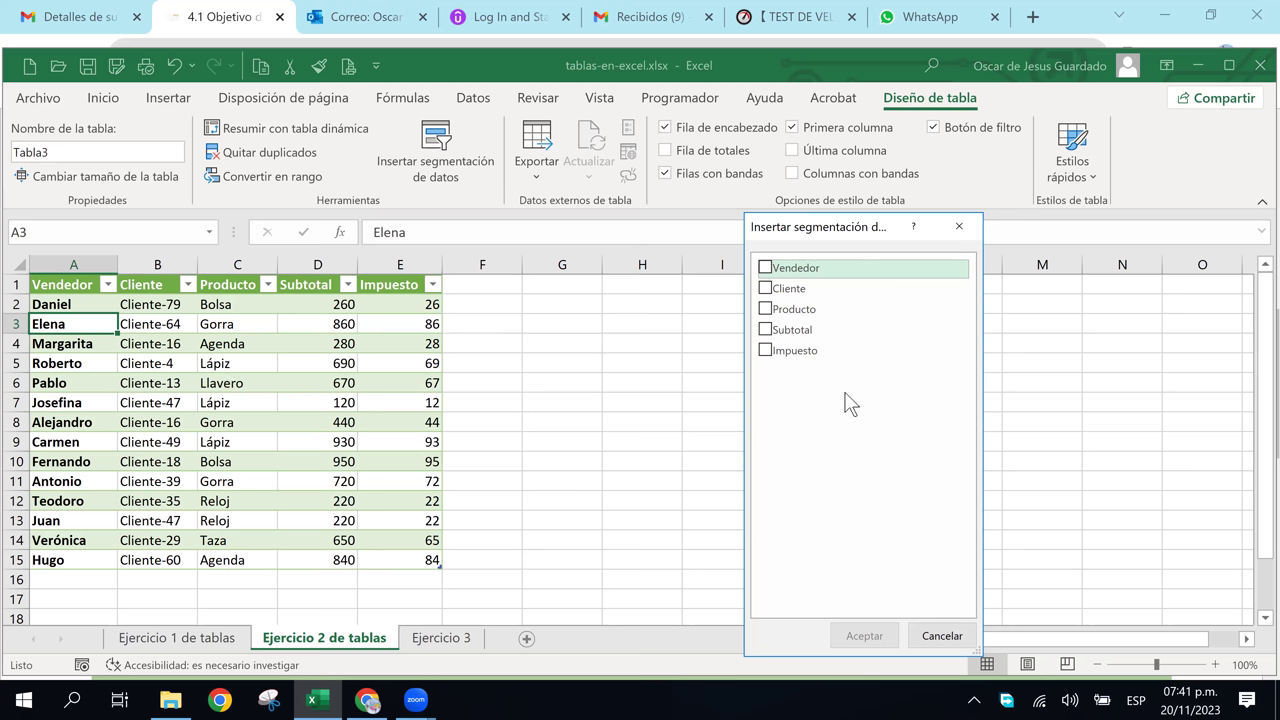
{"action": "left_click", "coordinate": [766, 268]}
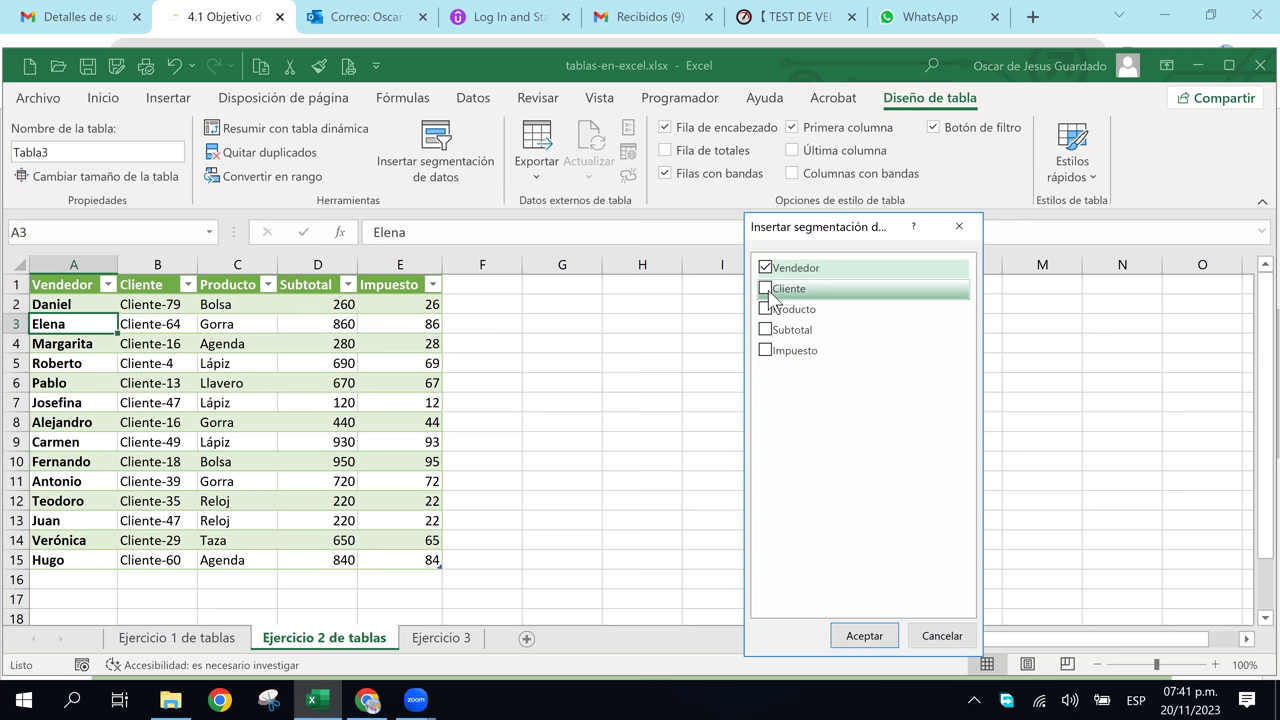
{"action": "left_click", "coordinate": [766, 289]}
{"action": "left_click", "coordinate": [767, 310]}
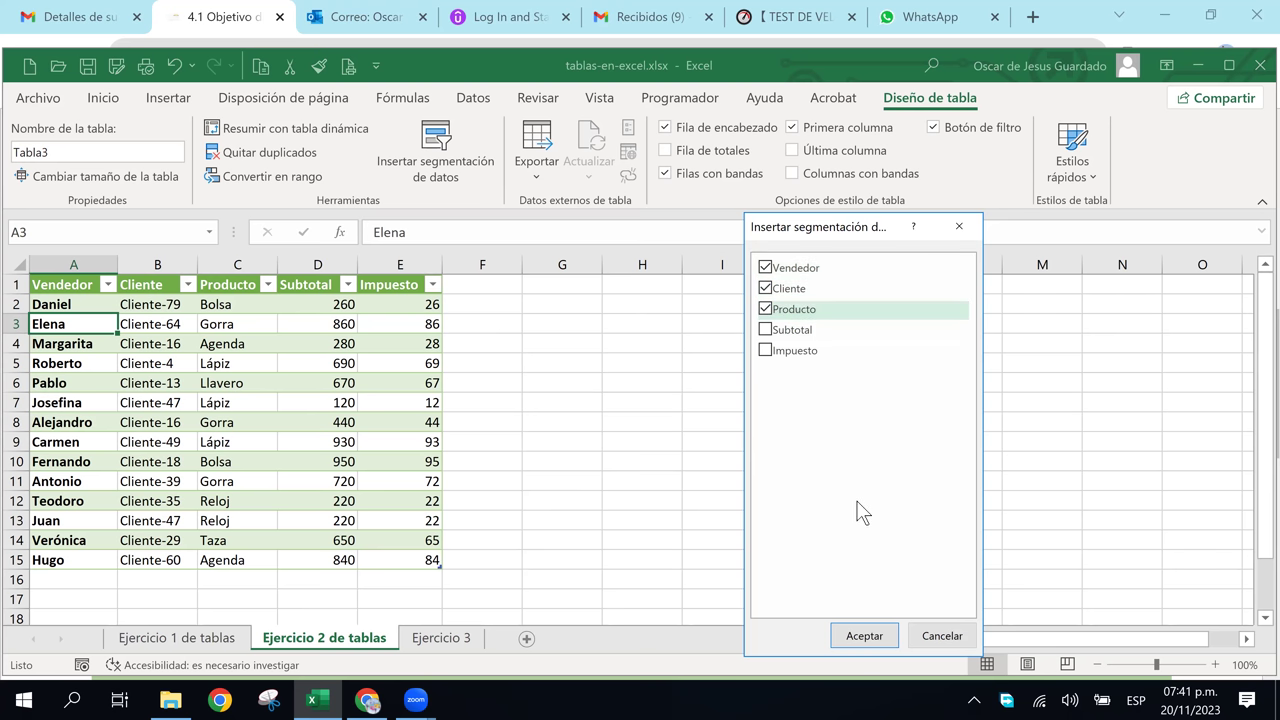
{"action": "left_click", "coordinate": [766, 330]}
{"action": "left_click", "coordinate": [773, 350]}
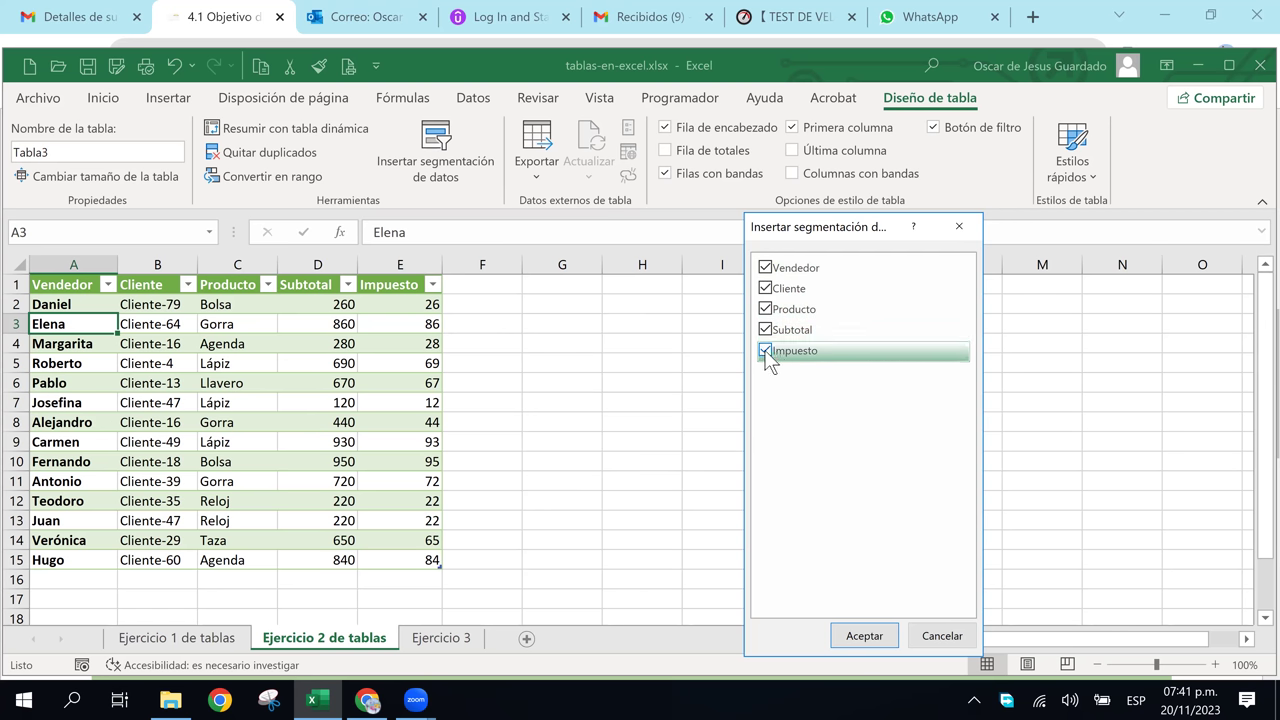
{"action": "left_click", "coordinate": [876, 635]}
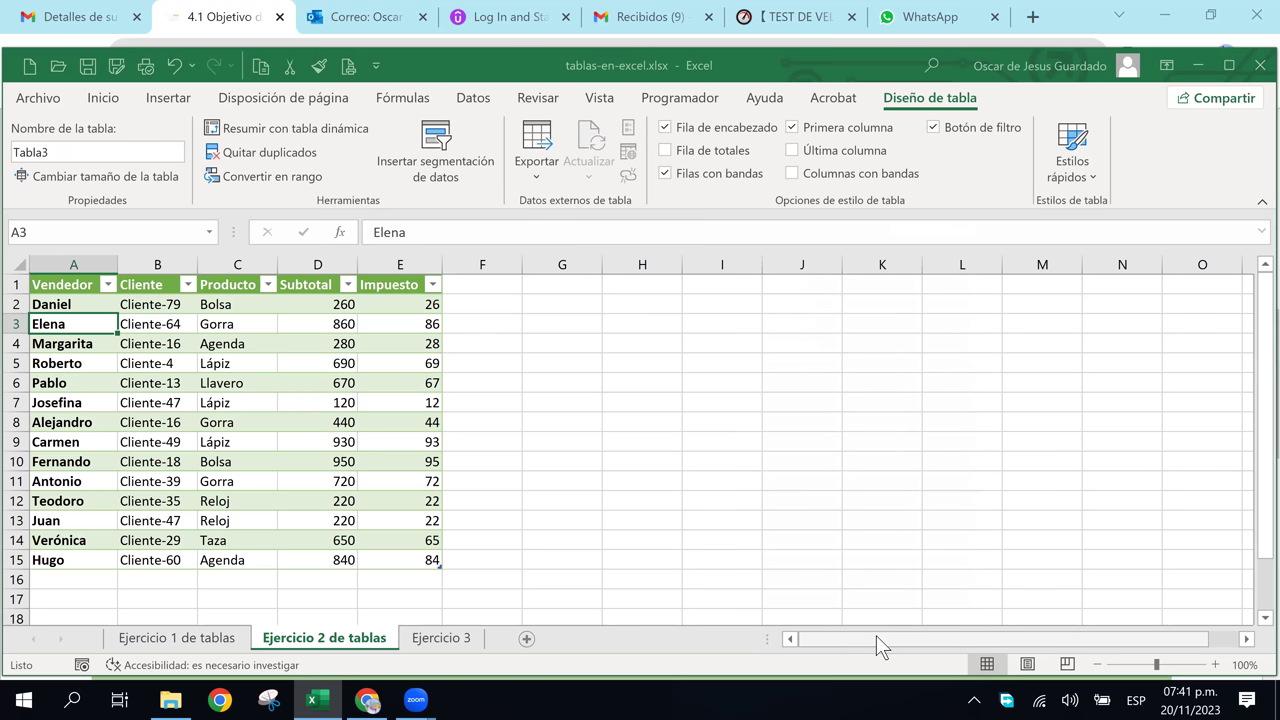
- Separate the overlapping slicers and delete the Impuesto and Subtotal slicers
{"action": "left_click_drag", "start_coordinate": [745, 499], "coordinate": [870, 306]}
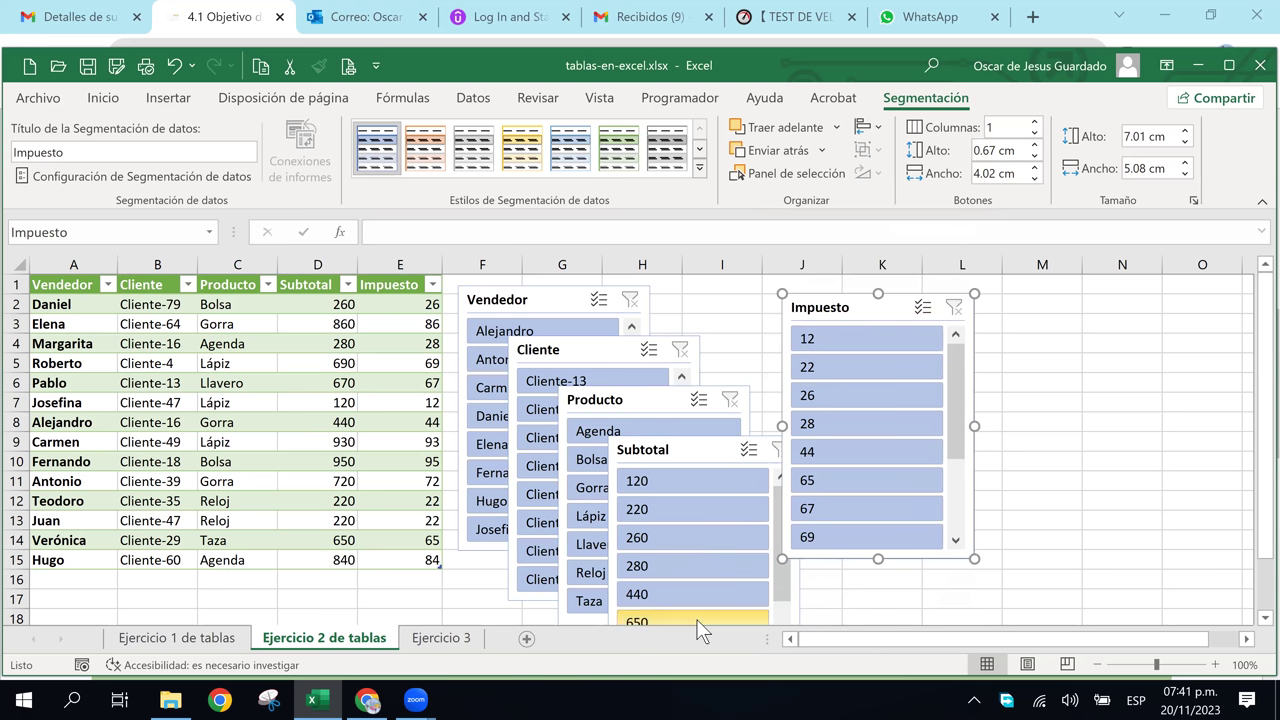
{"action": "key", "text": "Delete"}
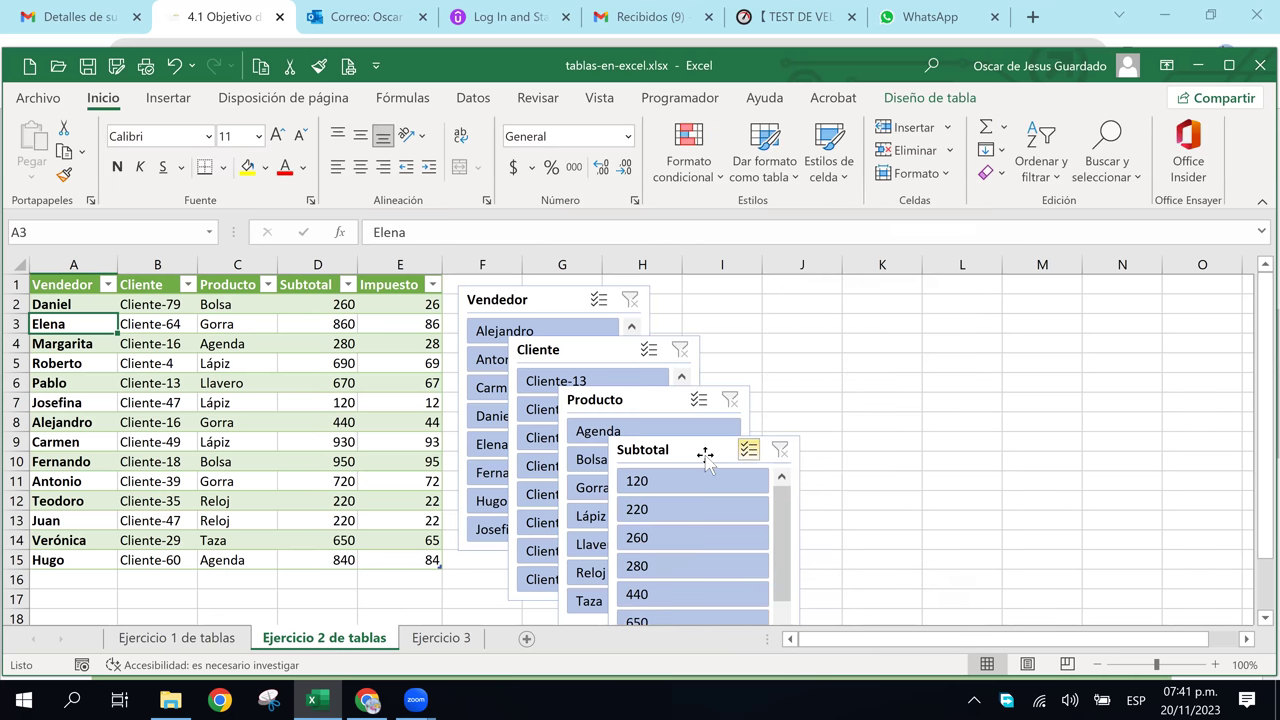
{"action": "left_click", "coordinate": [689, 450]}
{"action": "left_click_drag", "start_coordinate": [689, 450], "coordinate": [861, 314]}
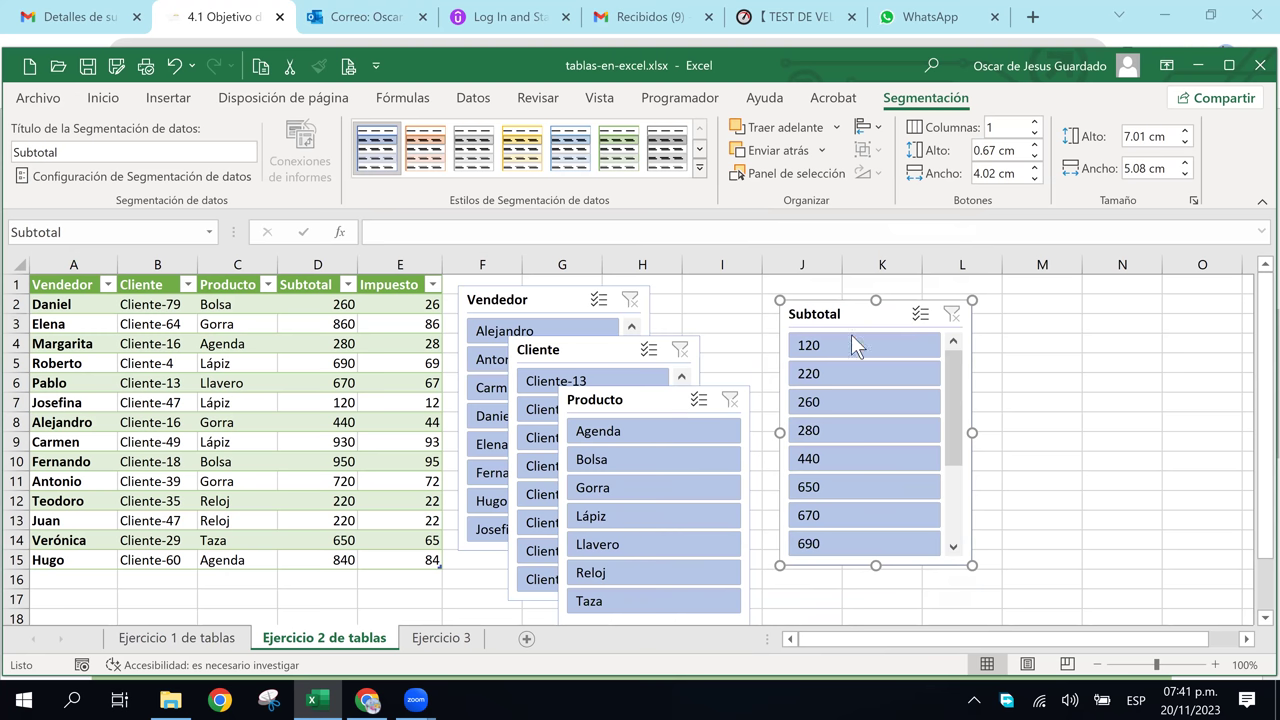
{"action": "left_click_drag", "start_coordinate": [909, 317], "coordinate": [1033, 304]}
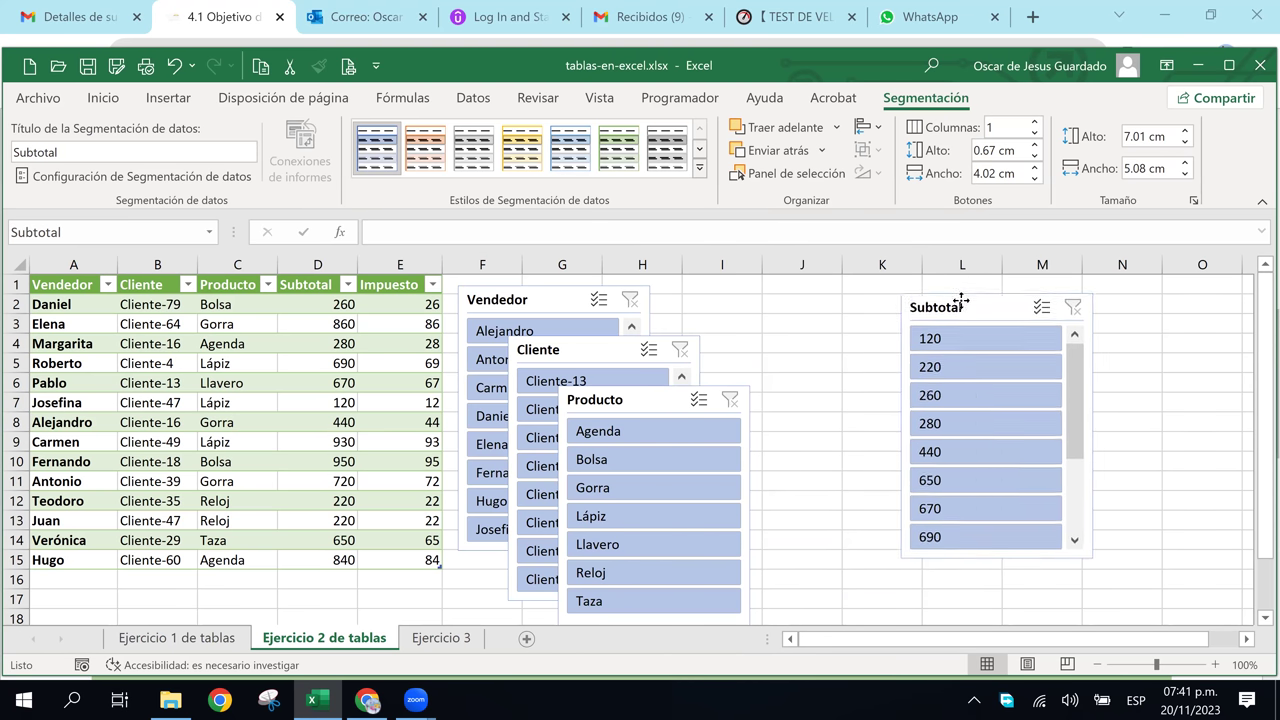
{"action": "left_click_drag", "start_coordinate": [652, 401], "coordinate": [806, 303]}
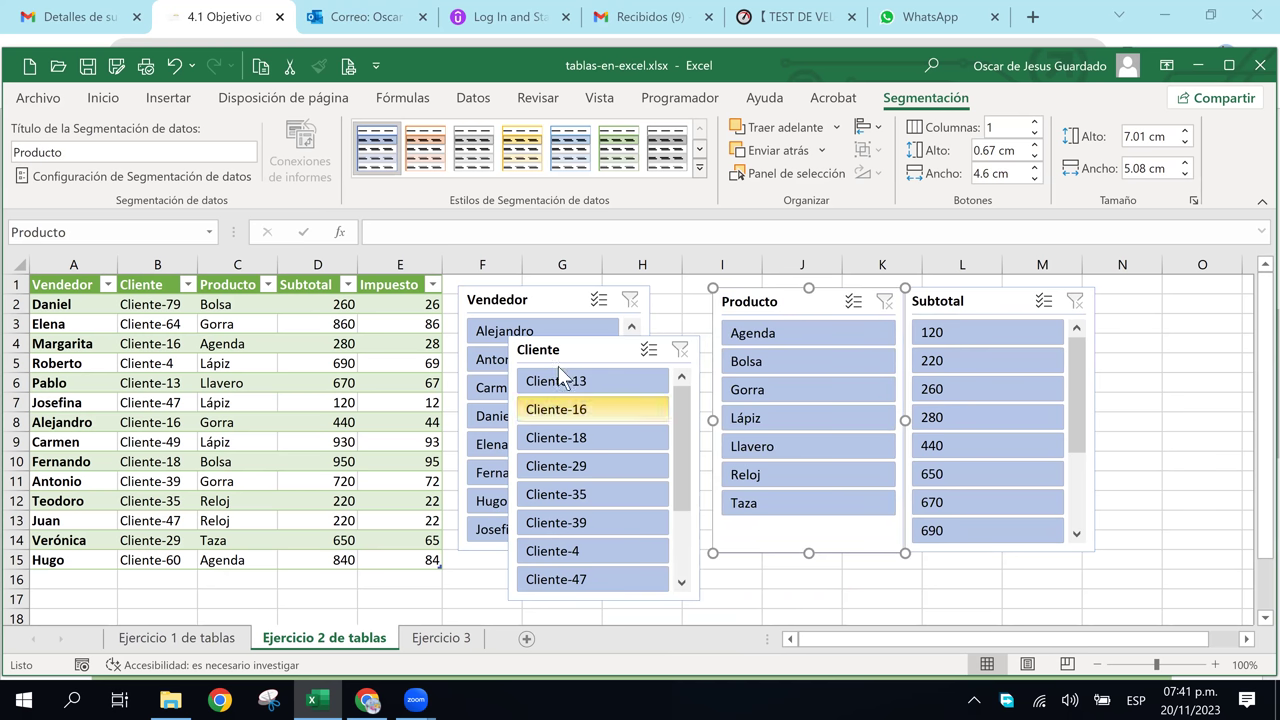
{"action": "left_click_drag", "start_coordinate": [1020, 300], "coordinate": [1014, 303]}
{"action": "key", "text": "Delete"}
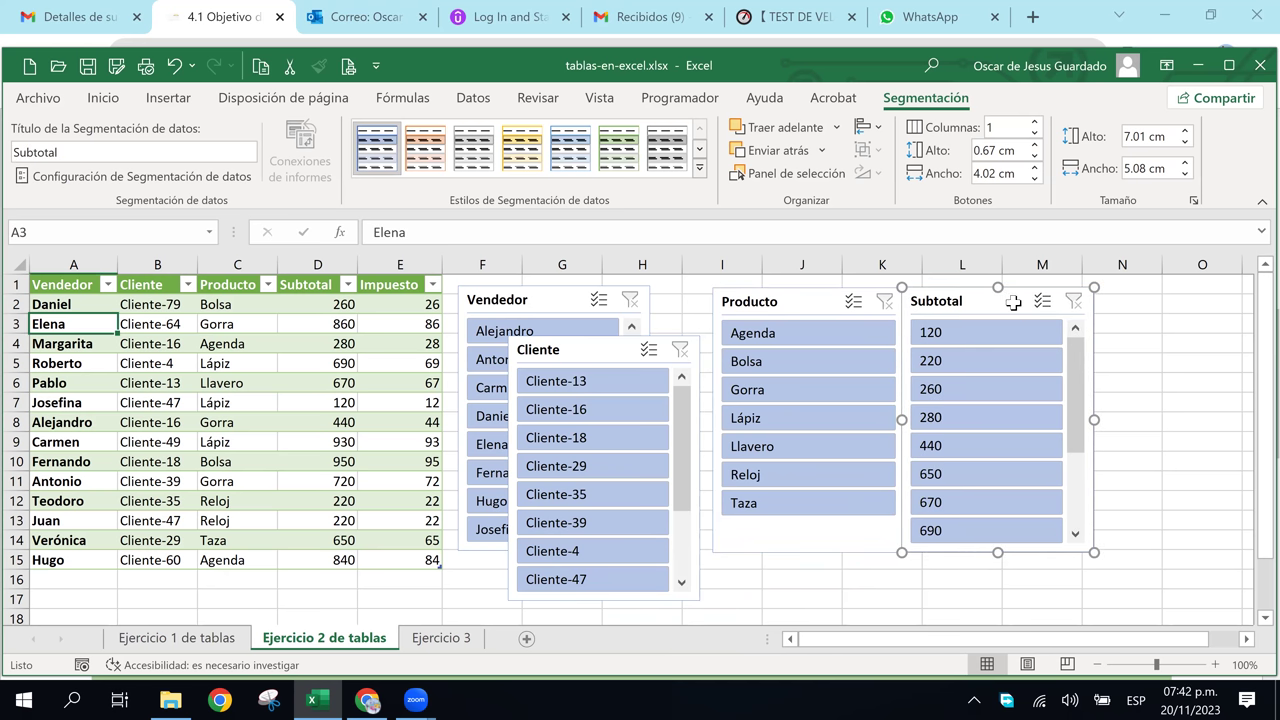
- Line up the Cliente and Producto slicers in a row beside Vendedor
{"action": "left_click_drag", "start_coordinate": [773, 300], "coordinate": [1006, 292]}
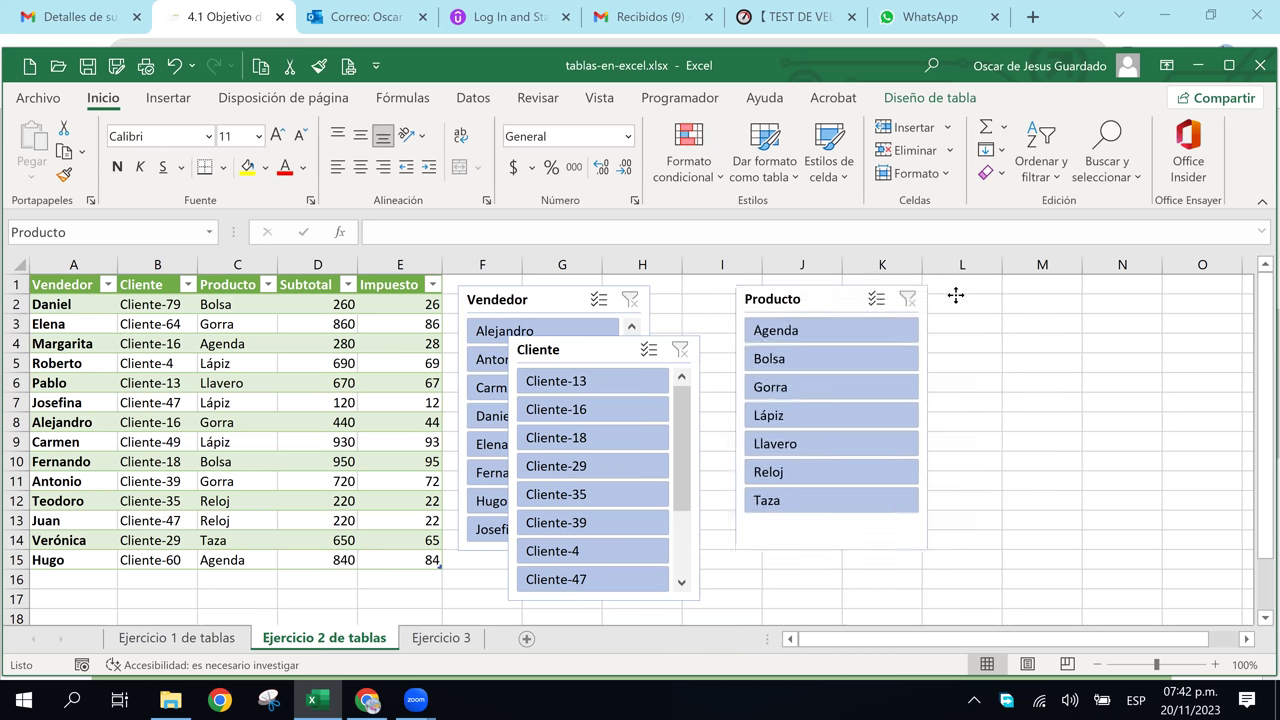
{"action": "left_click_drag", "start_coordinate": [580, 349], "coordinate": [724, 298]}
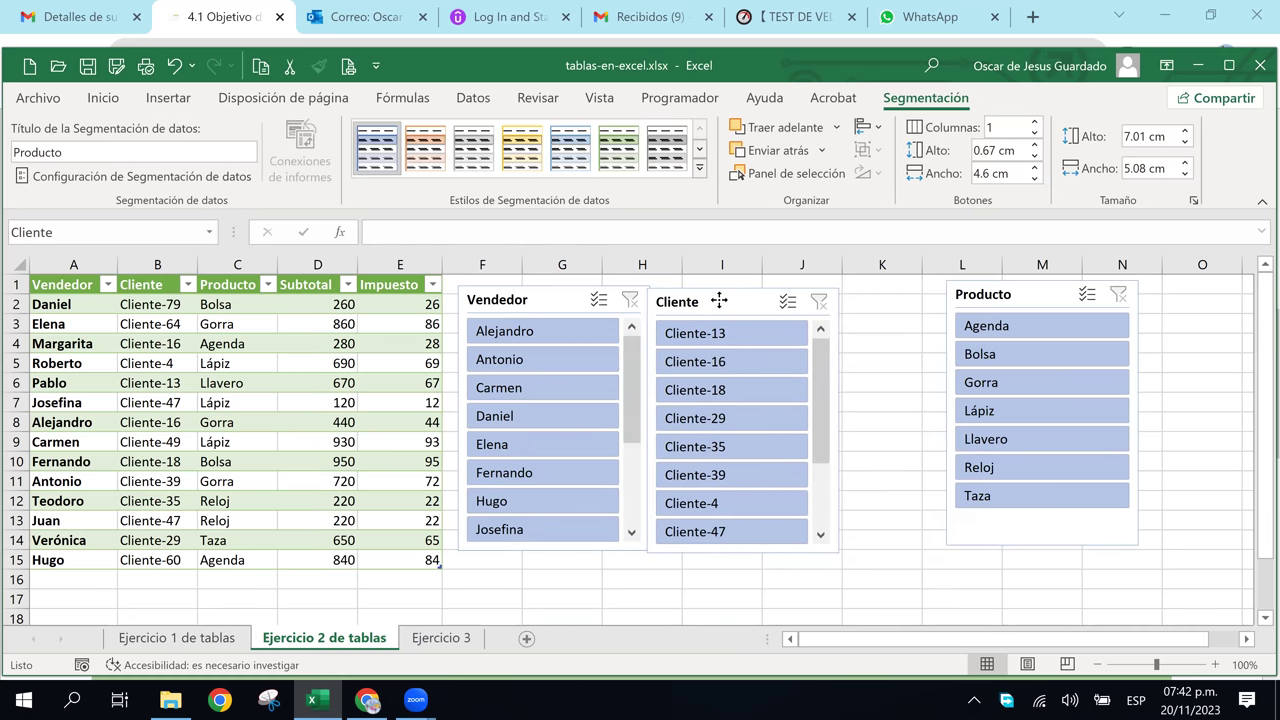
{"action": "left_click_drag", "start_coordinate": [982, 296], "coordinate": [882, 302]}
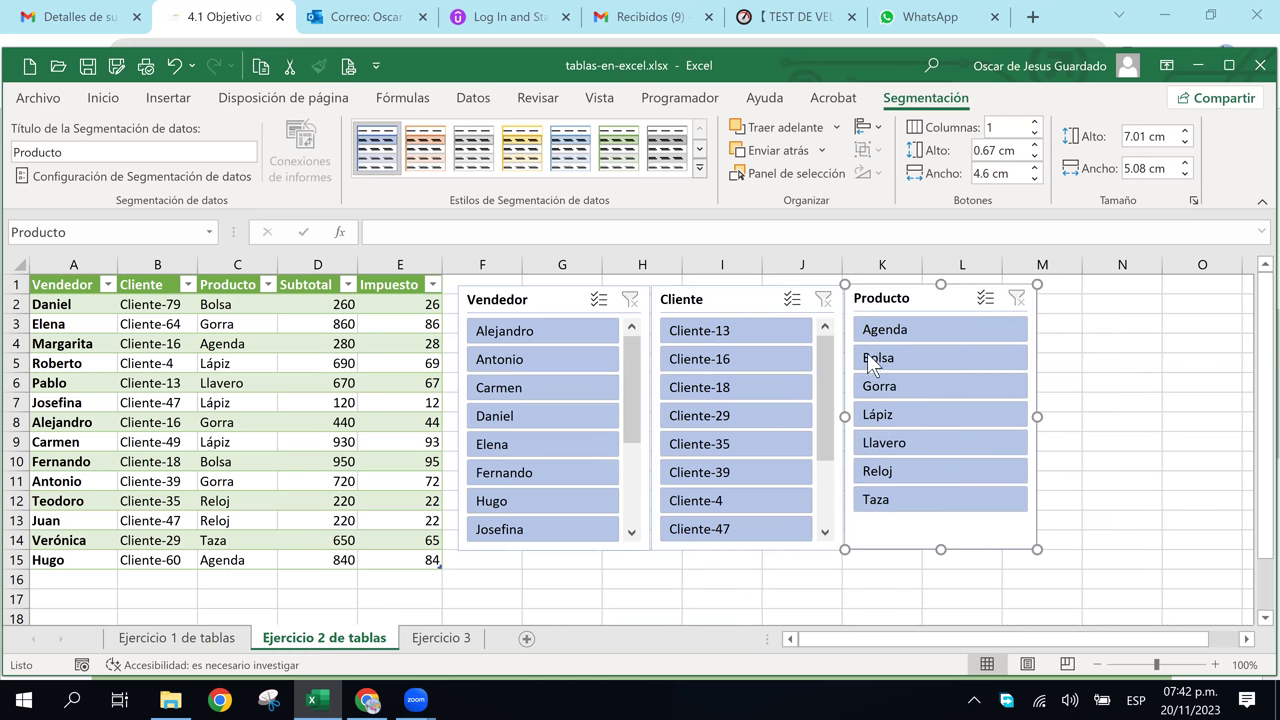
{"action": "left_click", "coordinate": [812, 590]}
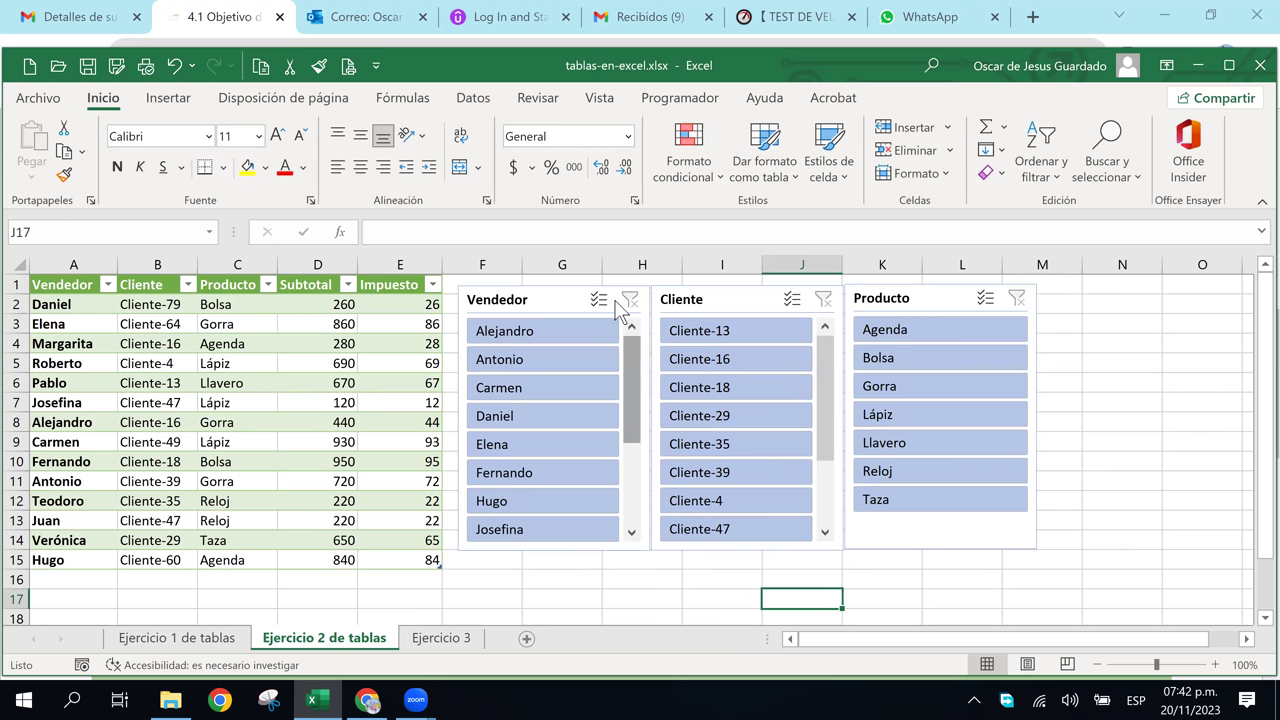
- Shorten the Vendedor slicer to 6.55 cm, then shorten Cliente and Producto to match
{"action": "left_click", "coordinate": [636, 550]}
{"action": "left_click_drag", "start_coordinate": [552, 550], "coordinate": [554, 611]}
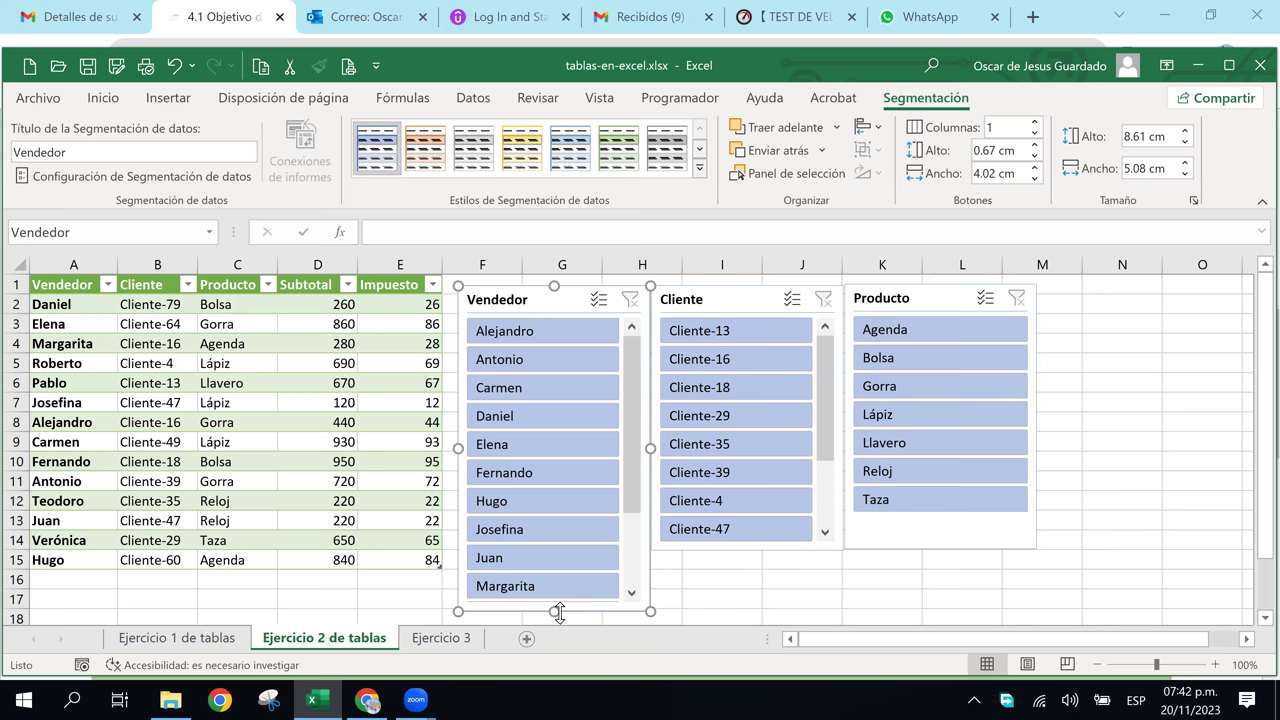
{"action": "left_click_drag", "start_coordinate": [559, 613], "coordinate": [580, 534]}
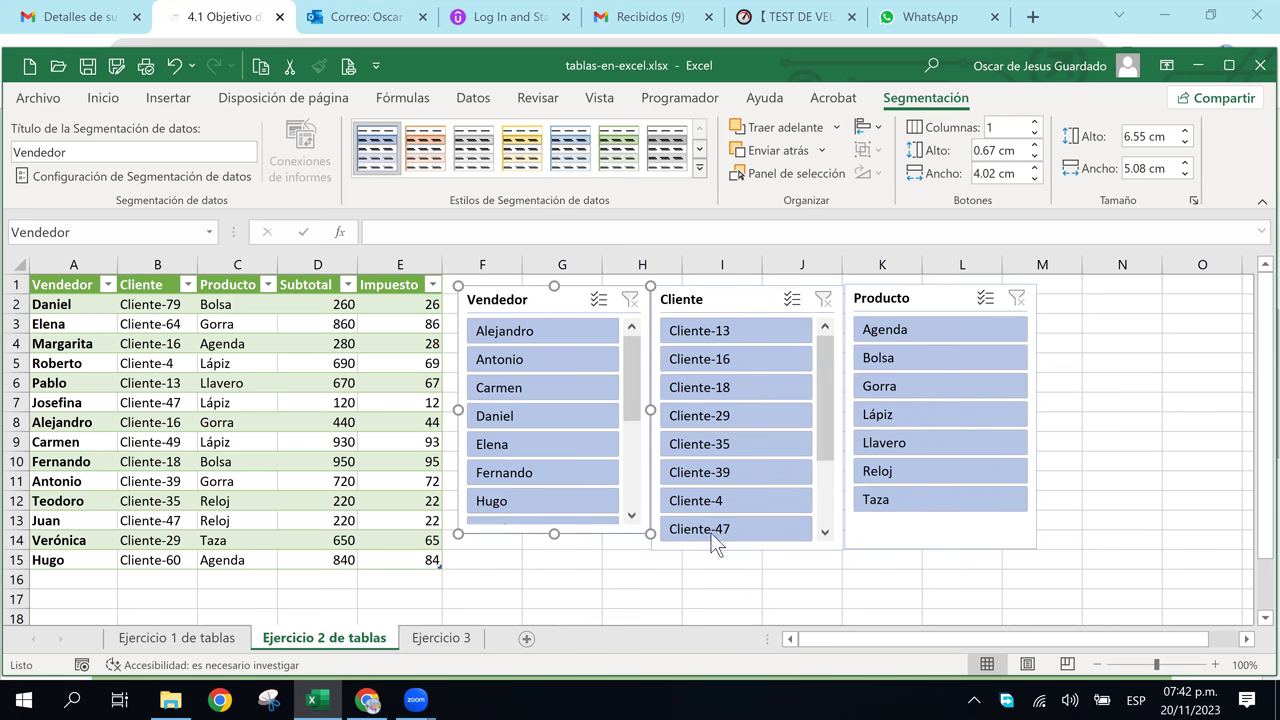
{"action": "left_click", "coordinate": [766, 545]}
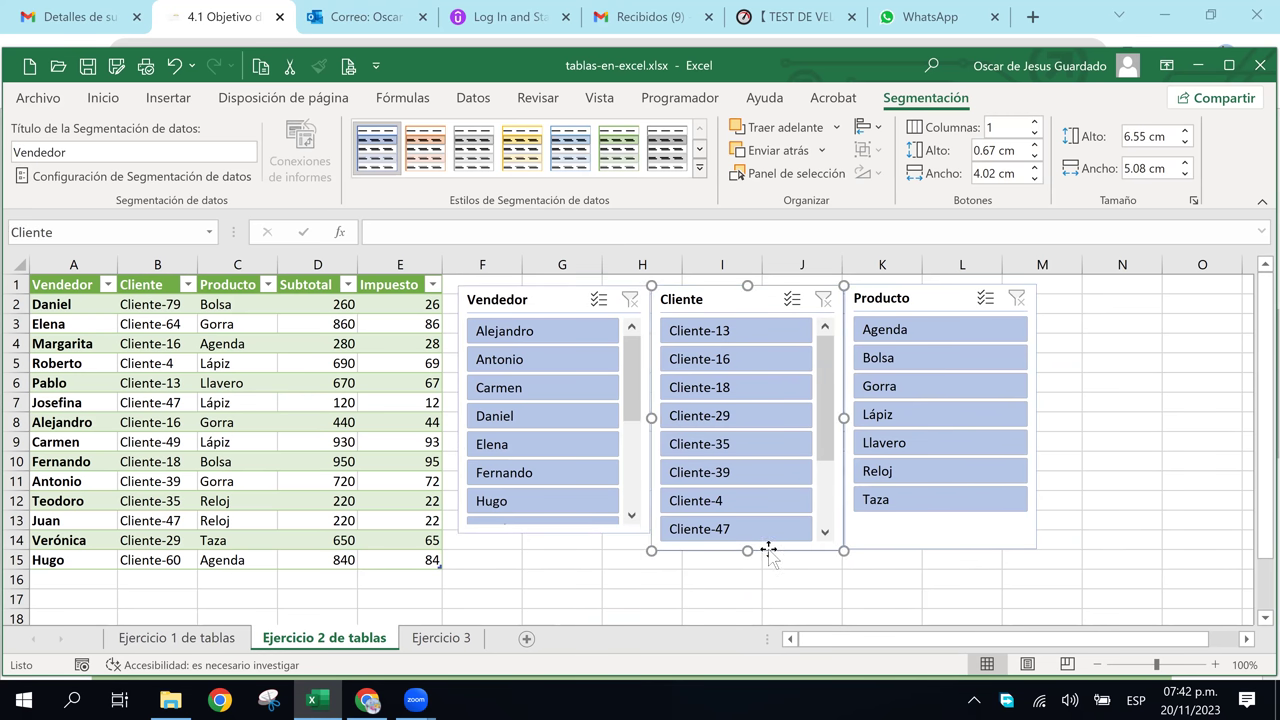
{"action": "left_click_drag", "start_coordinate": [746, 549], "coordinate": [746, 532]}
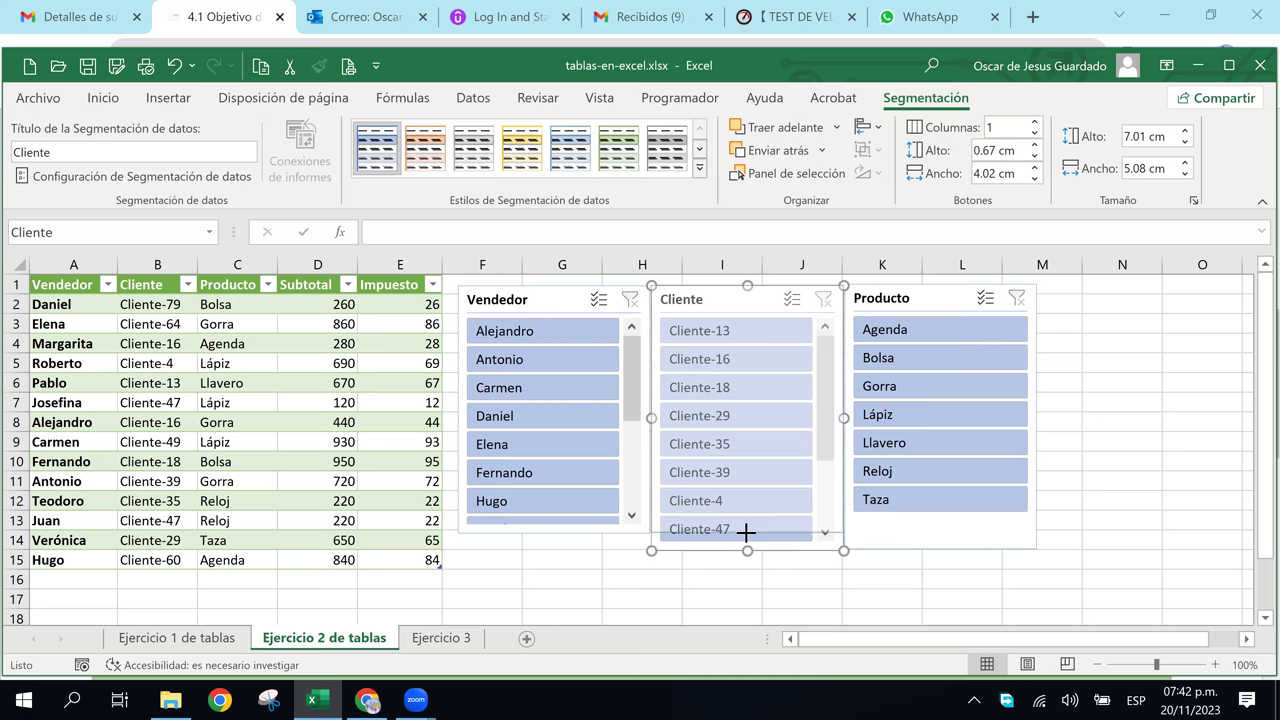
{"action": "left_click", "coordinate": [894, 537]}
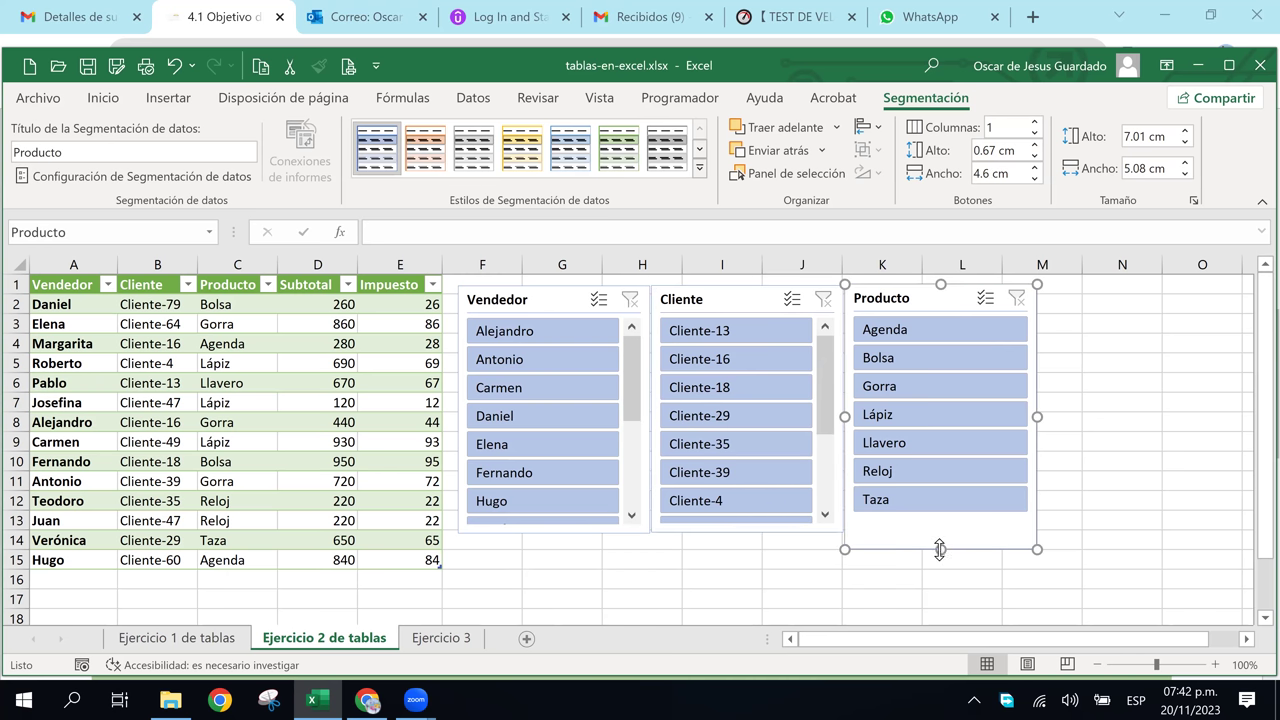
{"action": "left_click_drag", "start_coordinate": [941, 549], "coordinate": [935, 530]}
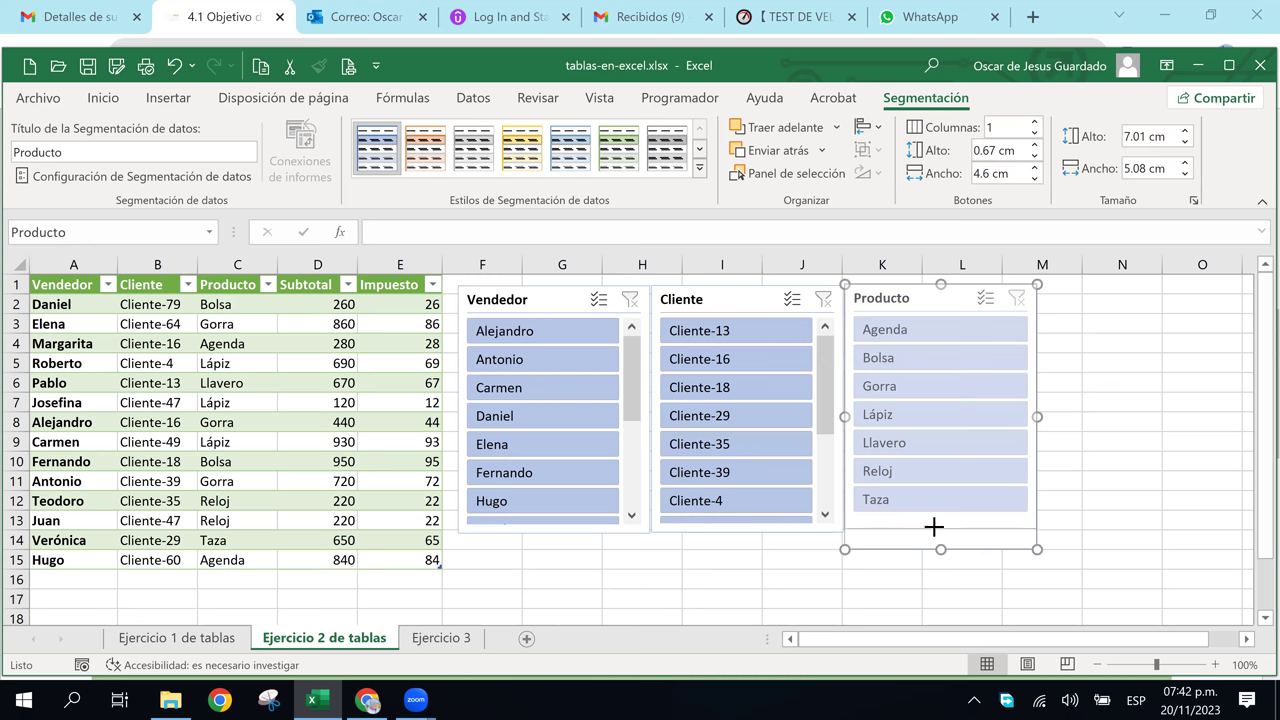
{"action": "left_click_drag", "start_coordinate": [935, 530], "coordinate": [934, 520]}
{"action": "left_click", "coordinate": [806, 526]}
{"action": "left_click_drag", "start_coordinate": [748, 532], "coordinate": [745, 519]}
- Briefly filter to Hugo and clear it, then trim Vendedor so all bottoms align
{"action": "left_click", "coordinate": [595, 512]}
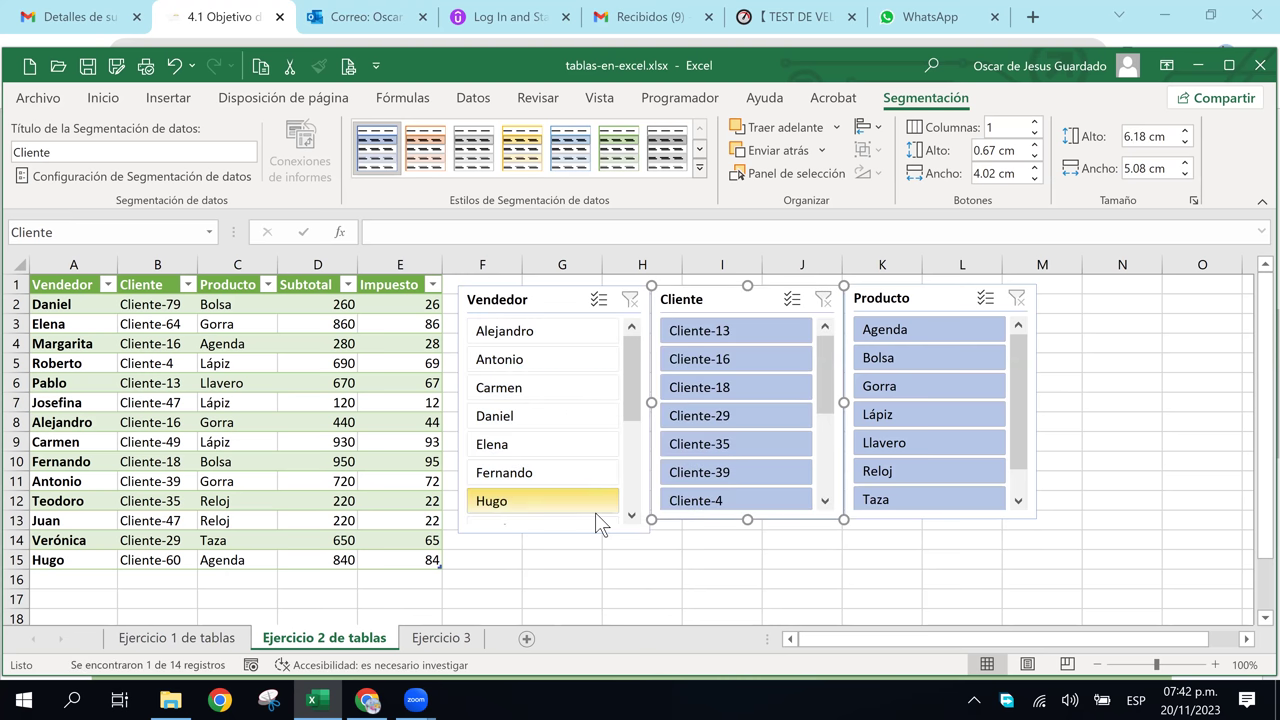
{"action": "left_click", "coordinate": [629, 299]}
{"action": "left_click", "coordinate": [566, 537]}
{"action": "left_click", "coordinate": [570, 533]}
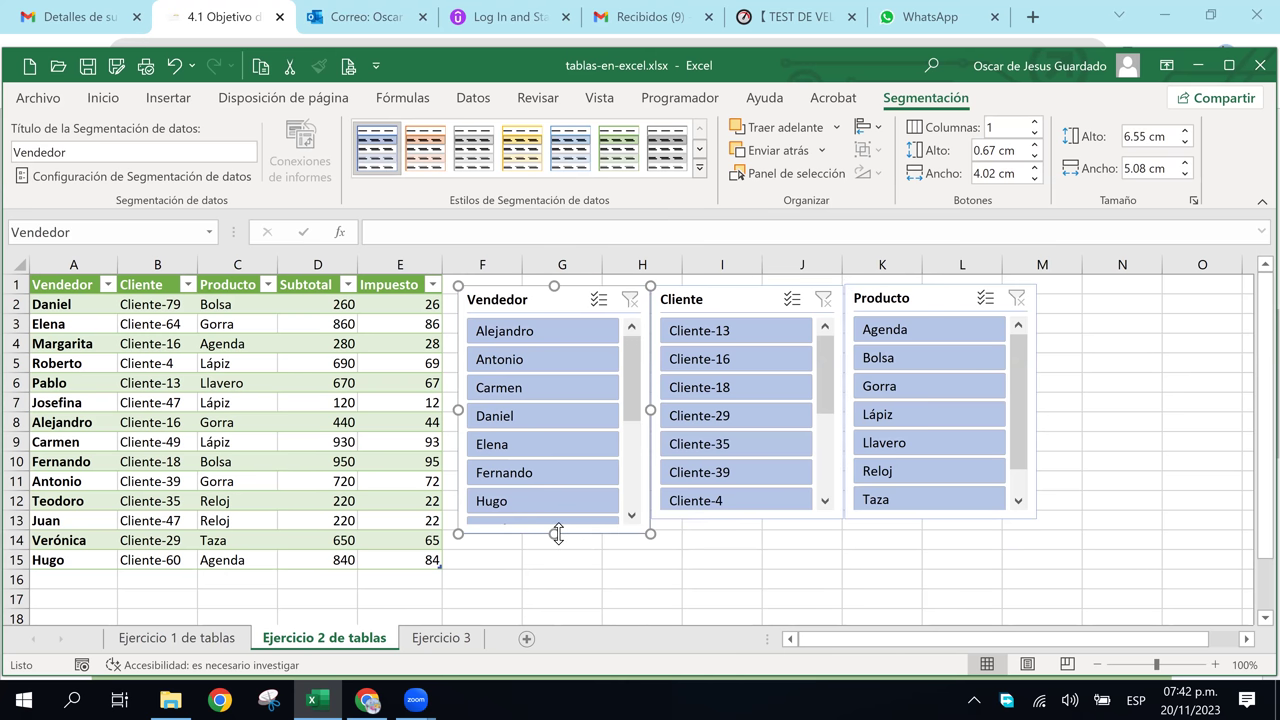
{"action": "left_click_drag", "start_coordinate": [557, 531], "coordinate": [560, 517]}
{"action": "left_click", "coordinate": [750, 556]}
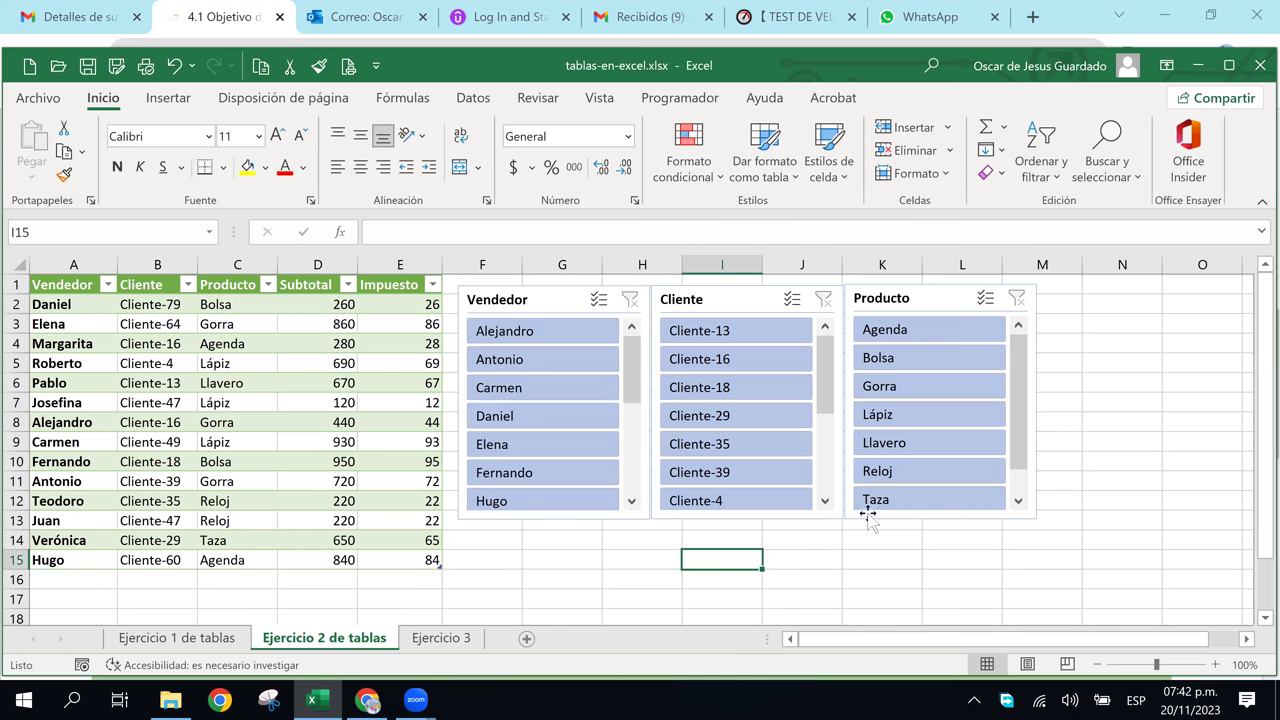
{"action": "left_click", "coordinate": [272, 388]}
{"action": "left_click", "coordinate": [150, 324]}
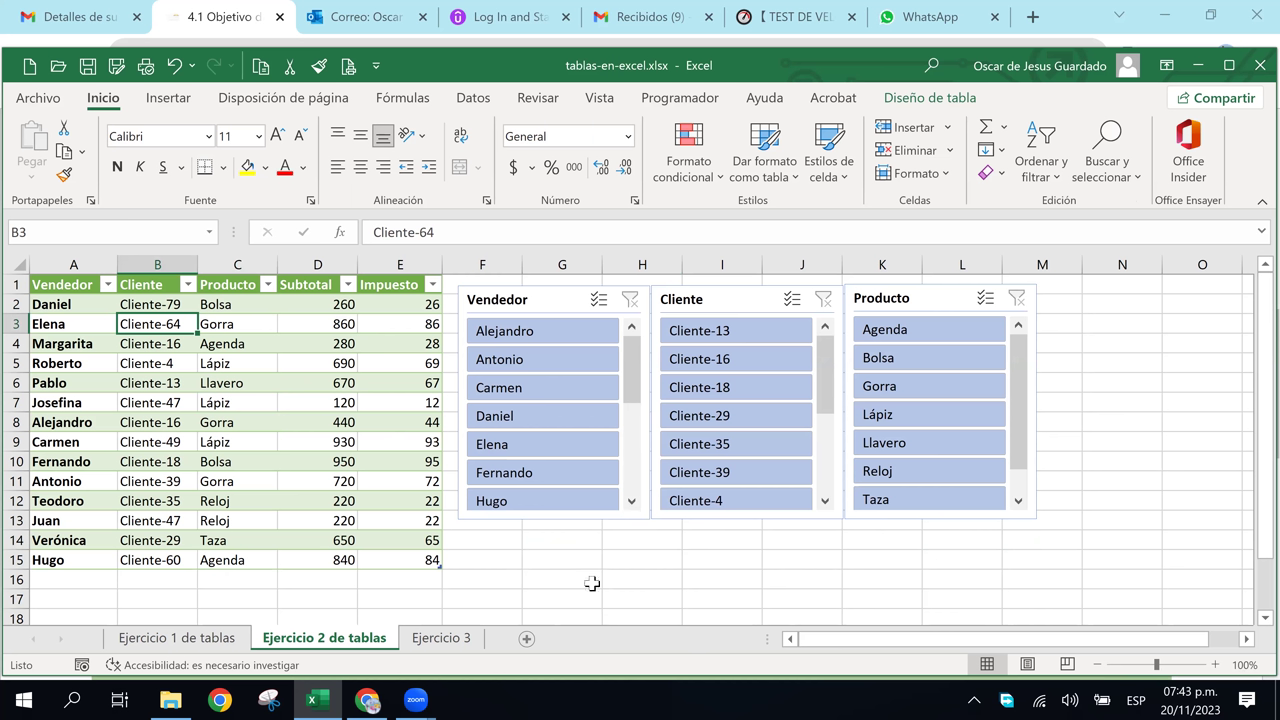
- Filter by sellers Alejandro, Antonio, Daniel, Elena, Fernando, Teodoro, Verónica, Roberto and Juan, then clear
{"action": "left_click", "coordinate": [543, 334]}
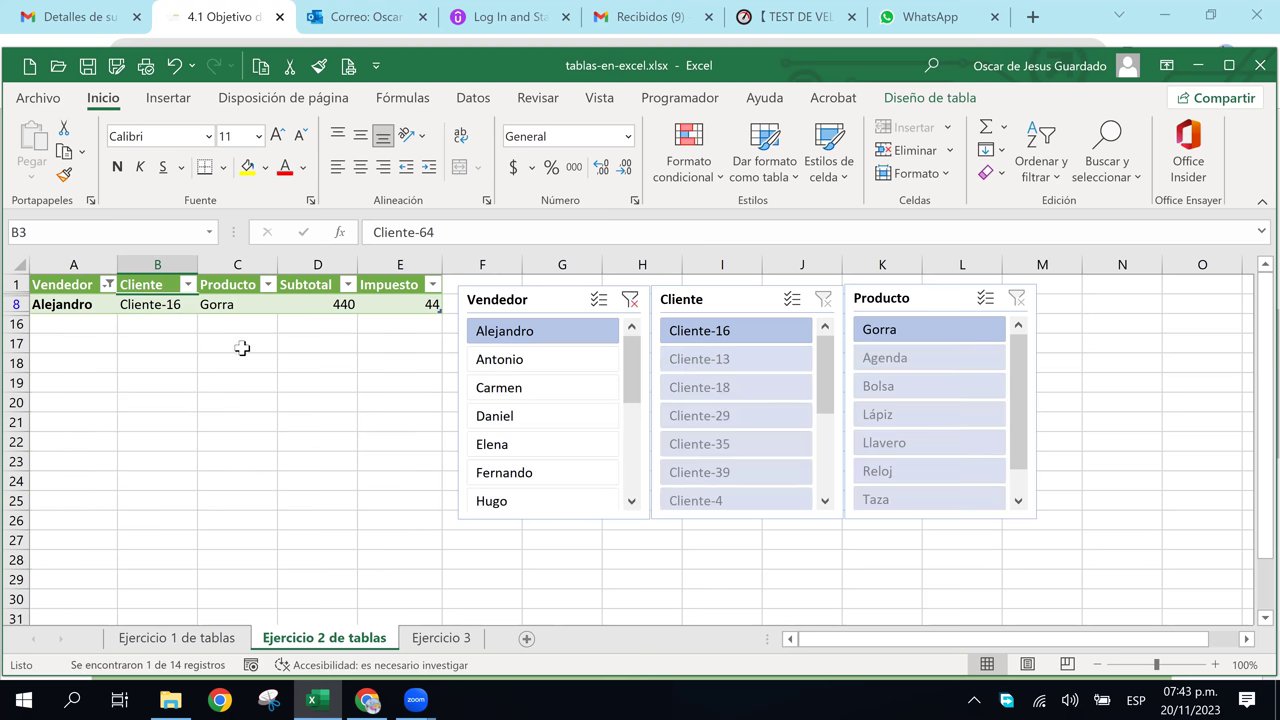
{"action": "left_click", "coordinate": [528, 360]}
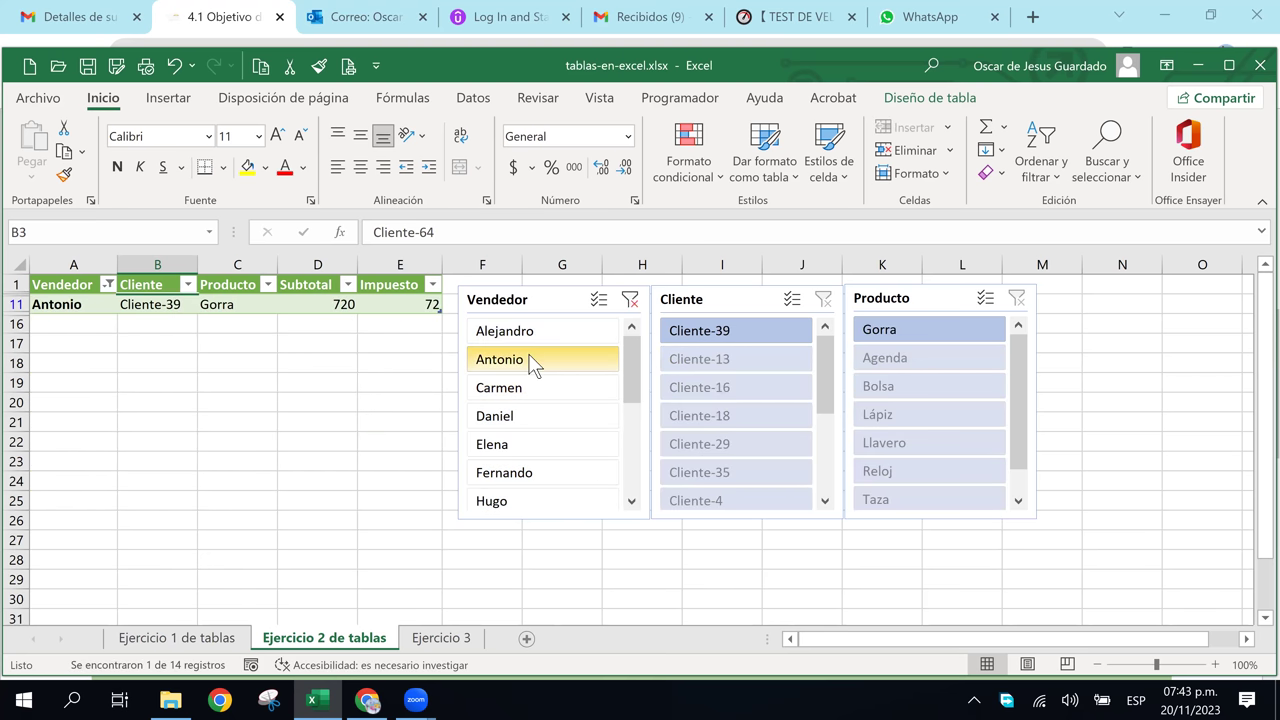
{"action": "left_click", "coordinate": [509, 415]}
{"action": "left_click", "coordinate": [492, 445]}
{"action": "left_click", "coordinate": [497, 473]}
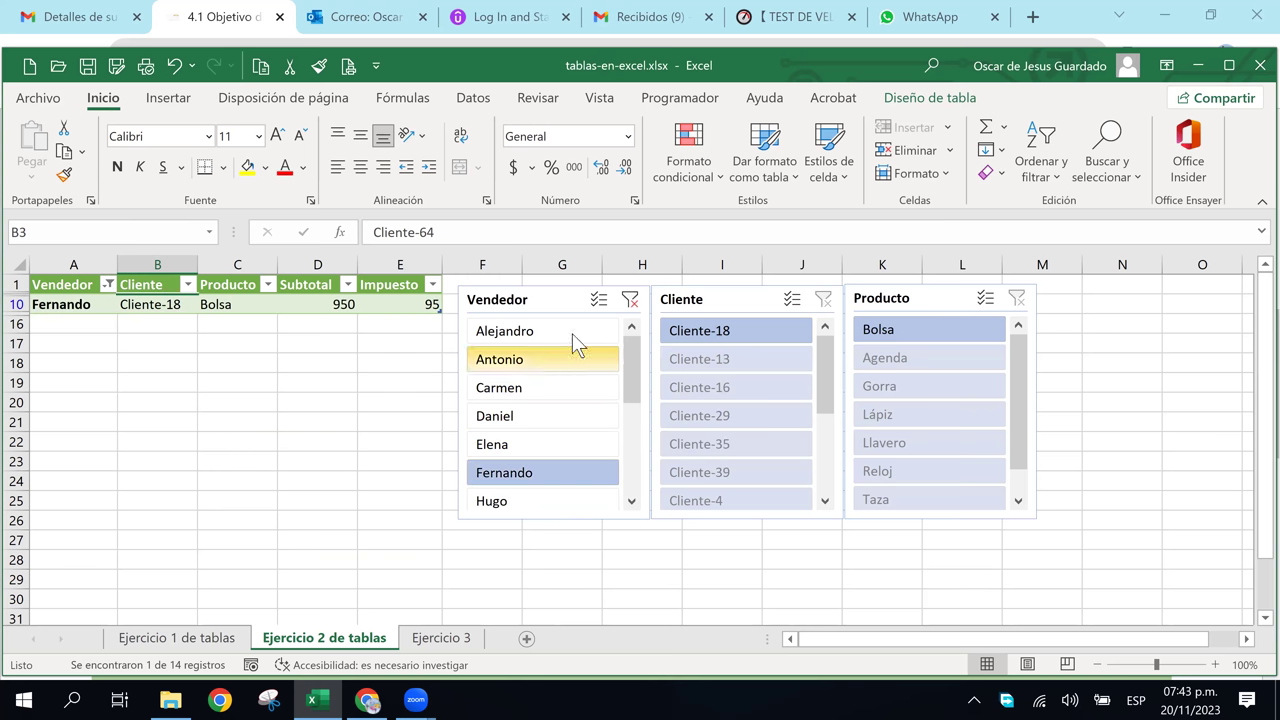
{"action": "mouse_move", "coordinate": [631, 368]}
{"action": "left_mouse_down"}
{"action": "mouse_move", "coordinate": [637, 480]}
{"action": "mouse_move", "coordinate": [634, 463]}
{"action": "left_mouse_up"}
{"action": "left_click", "coordinate": [551, 445]}
{"action": "left_click", "coordinate": [534, 475]}
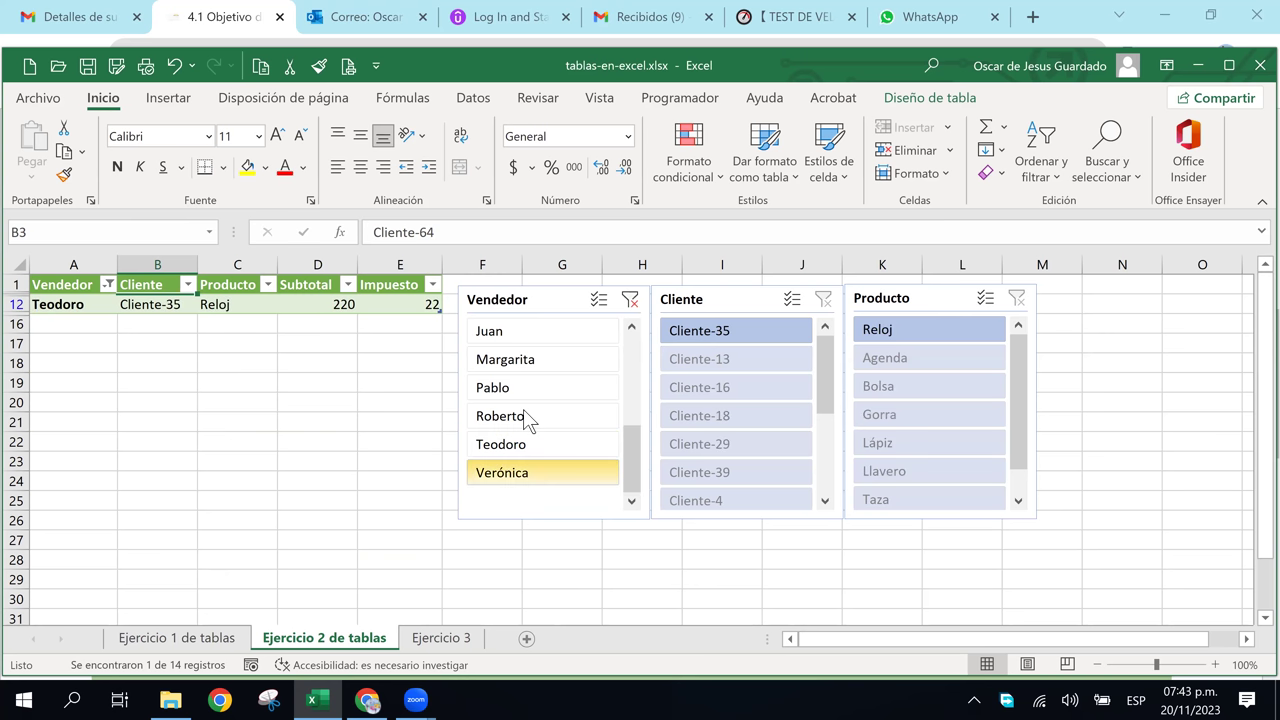
{"action": "left_click", "coordinate": [530, 418]}
{"action": "left_click", "coordinate": [495, 331]}
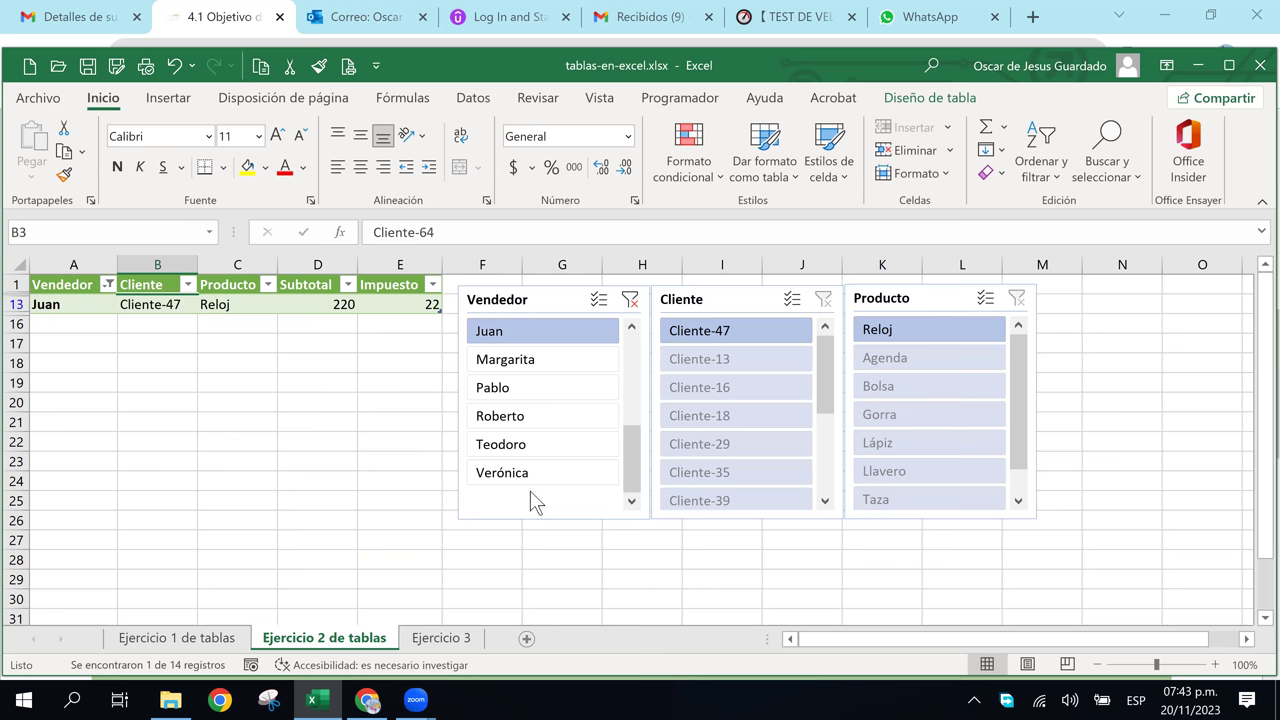
{"action": "left_click", "coordinate": [631, 300]}
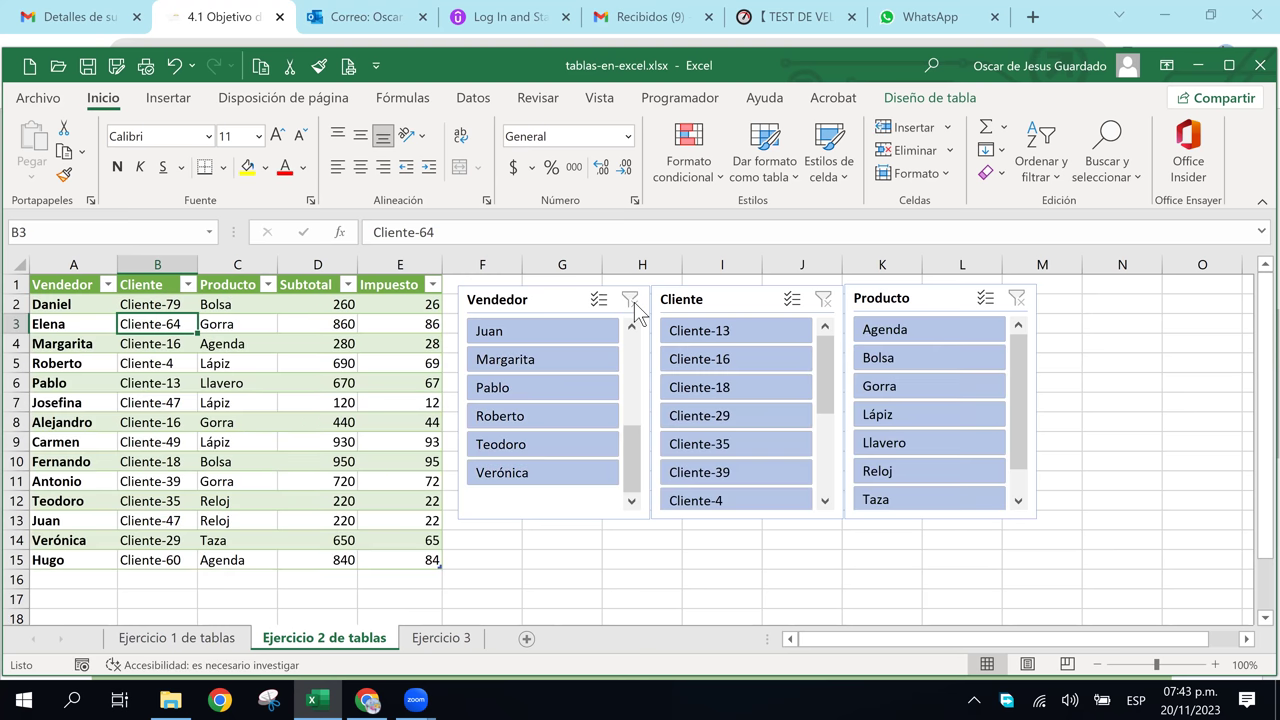
- Filter by products Agenda, Llavero, Reloj and Gorra, then clear the product filter
{"action": "left_click", "coordinate": [909, 333]}
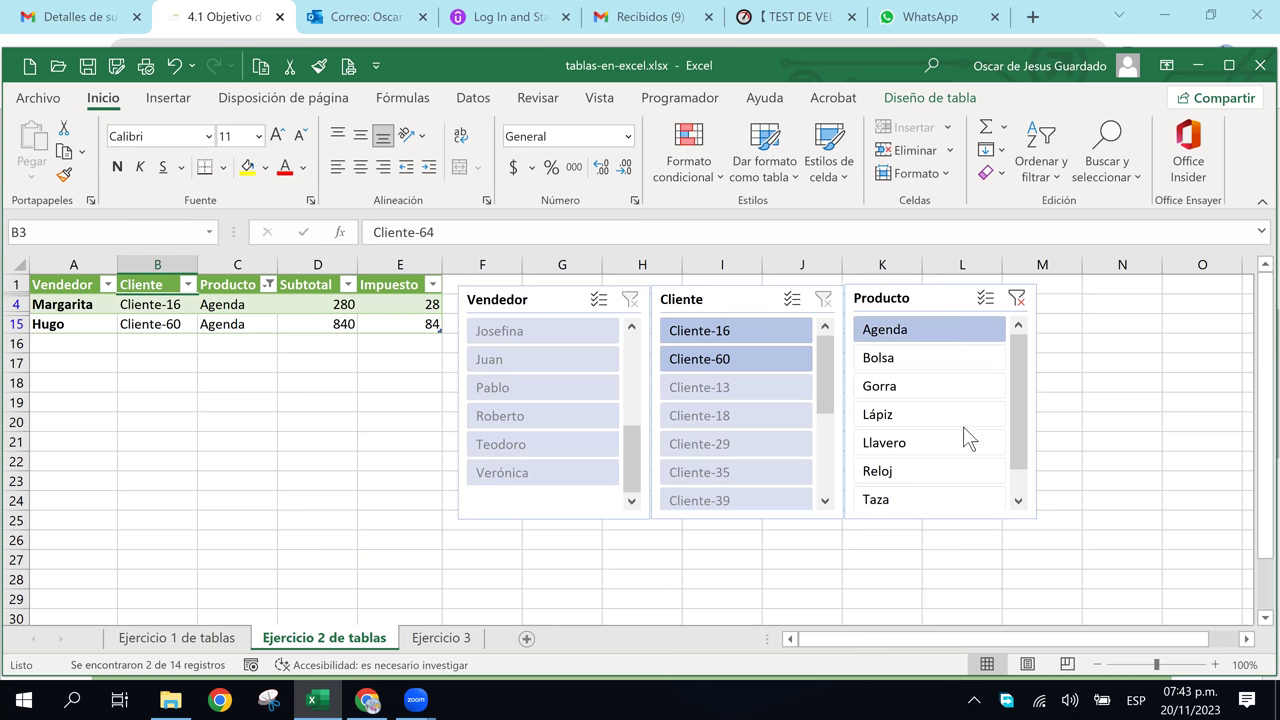
{"action": "left_click", "coordinate": [1027, 300]}
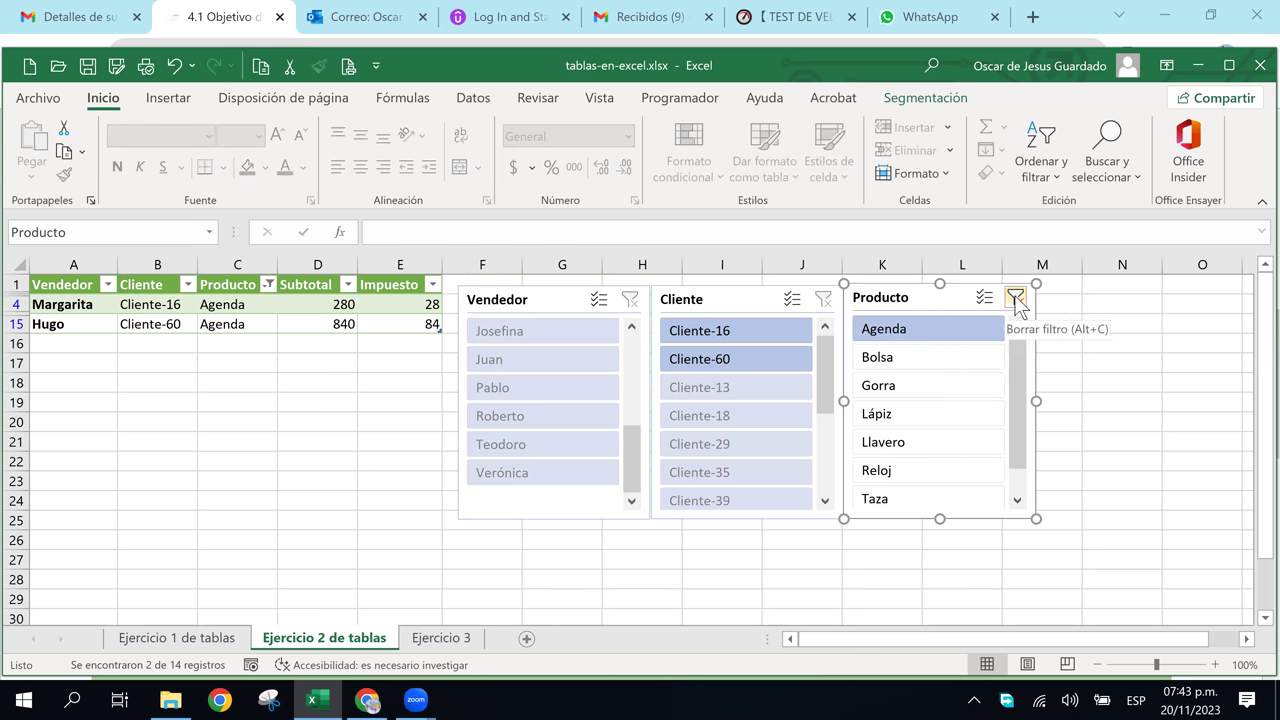
{"action": "left_click", "coordinate": [1016, 298]}
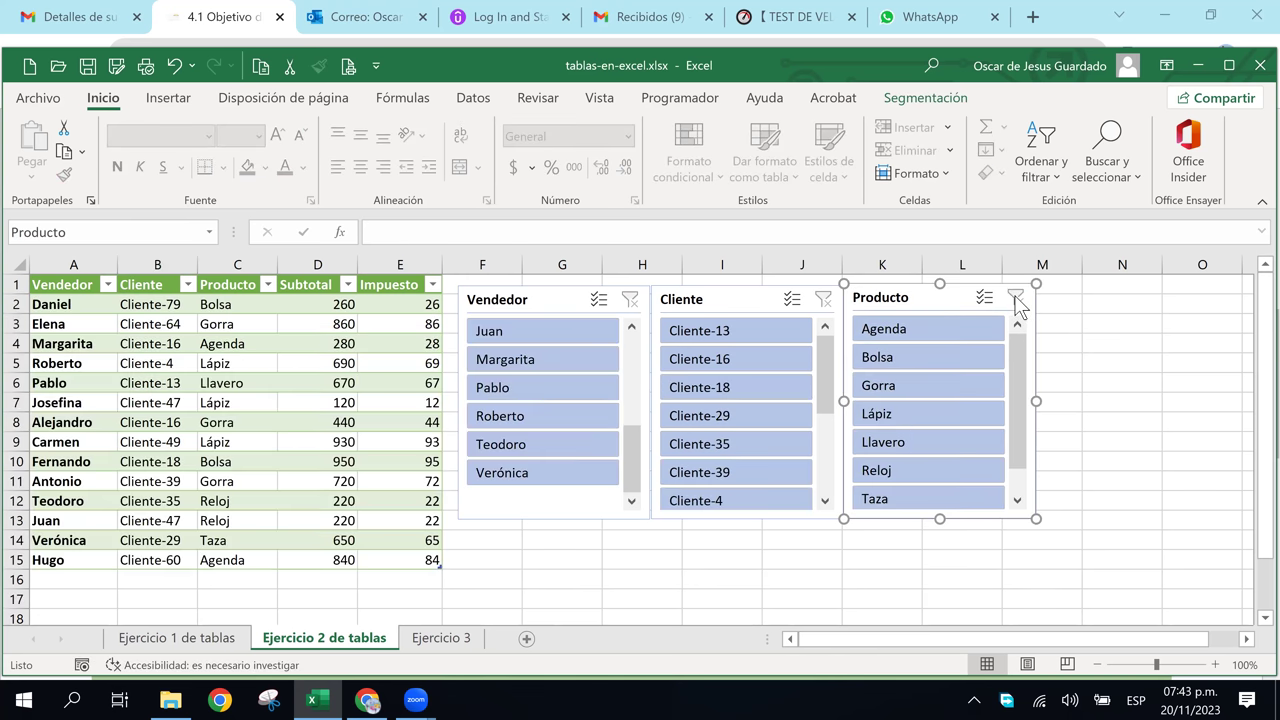
{"action": "left_click", "coordinate": [884, 445]}
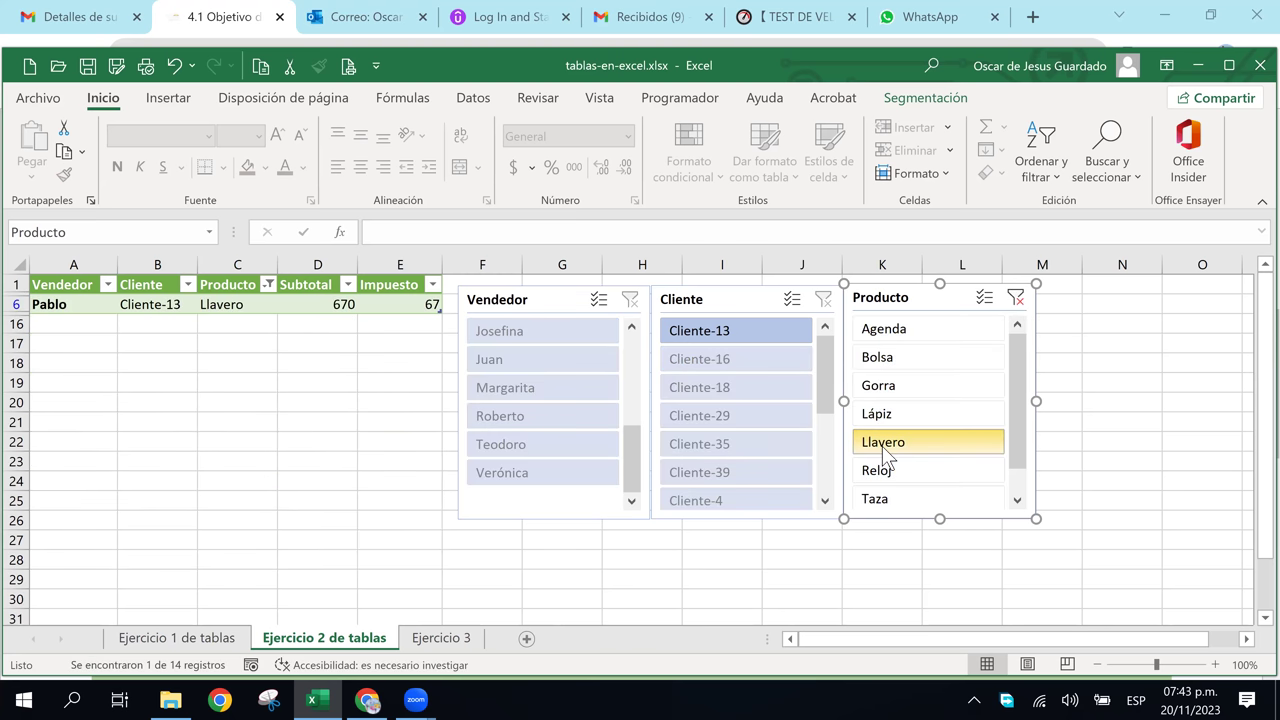
{"action": "left_click", "coordinate": [894, 467]}
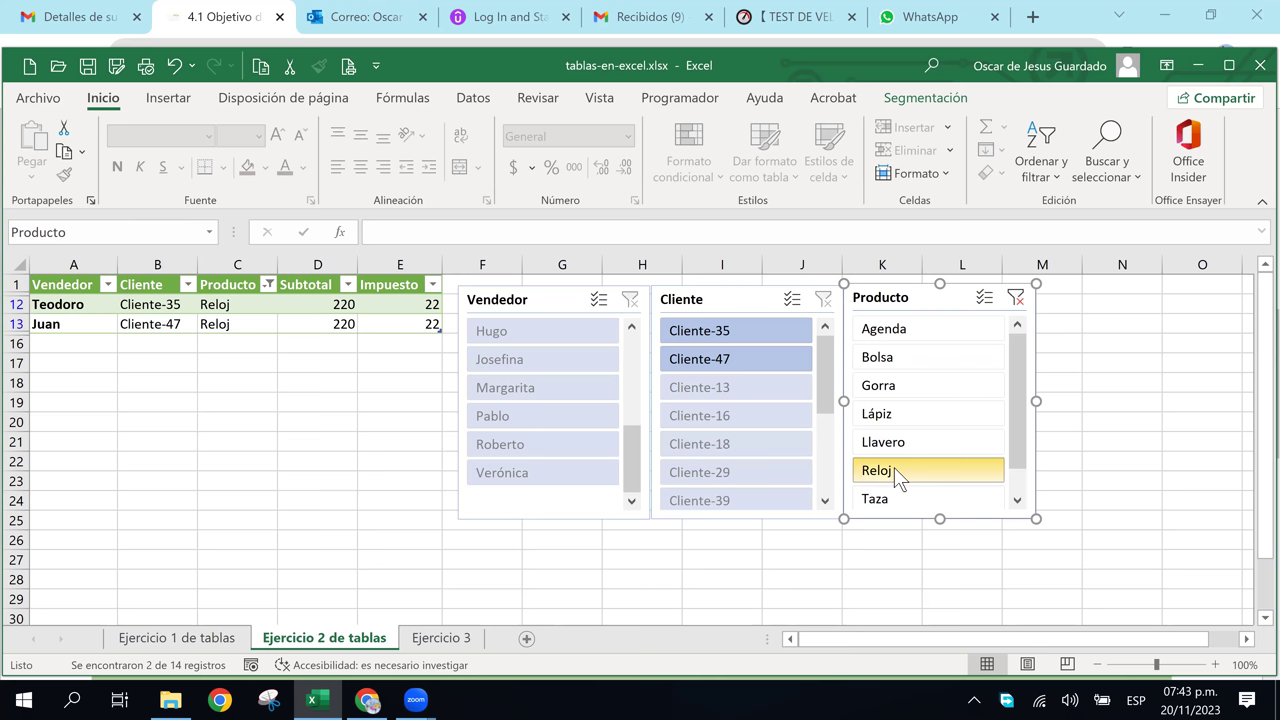
{"action": "left_click", "coordinate": [895, 385]}
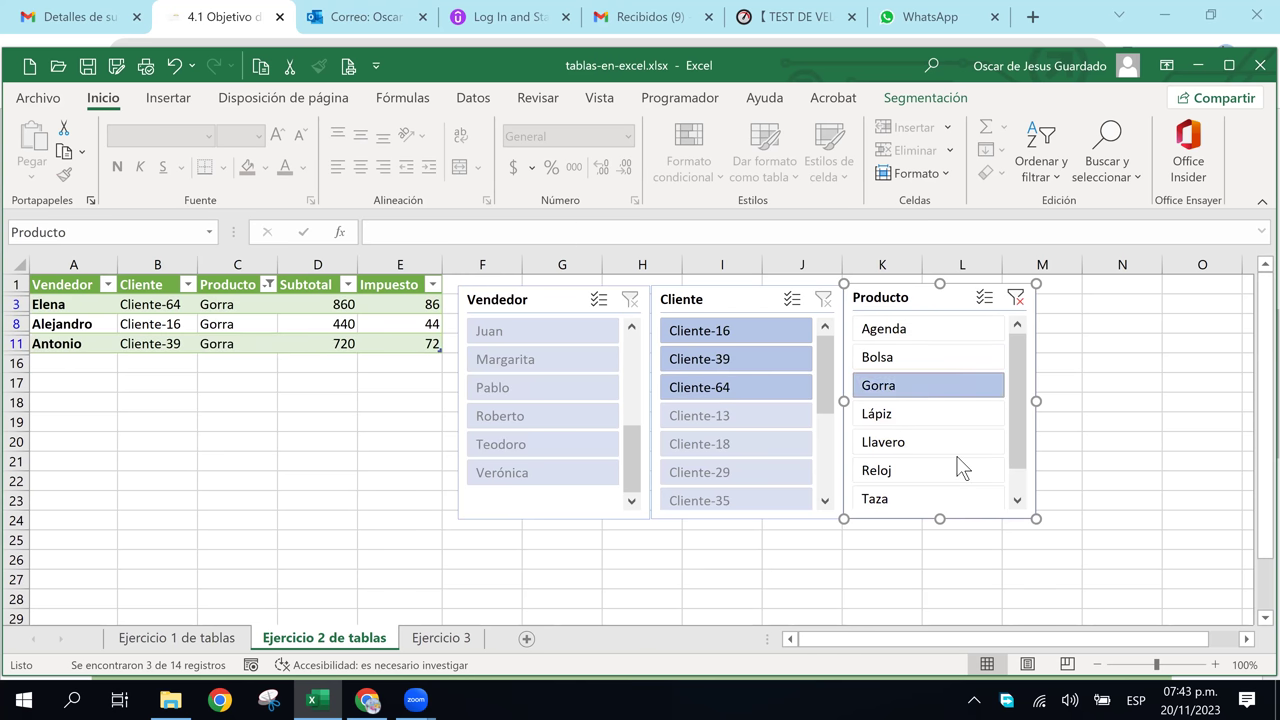
{"action": "left_click", "coordinate": [1015, 298]}
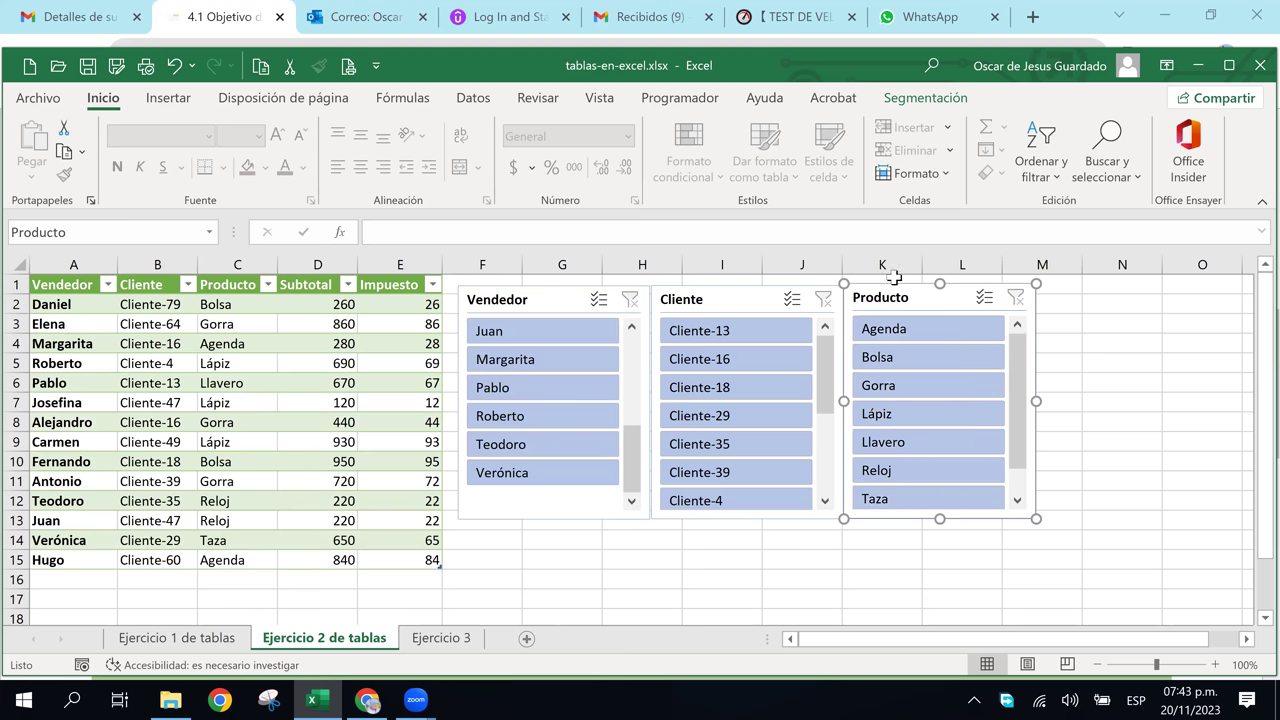
- Filter by clients Cliente-16, Cliente-39, Cliente-4, Cliente-35 and Cliente-13, then clear the client filter
{"action": "left_click", "coordinate": [733, 362]}
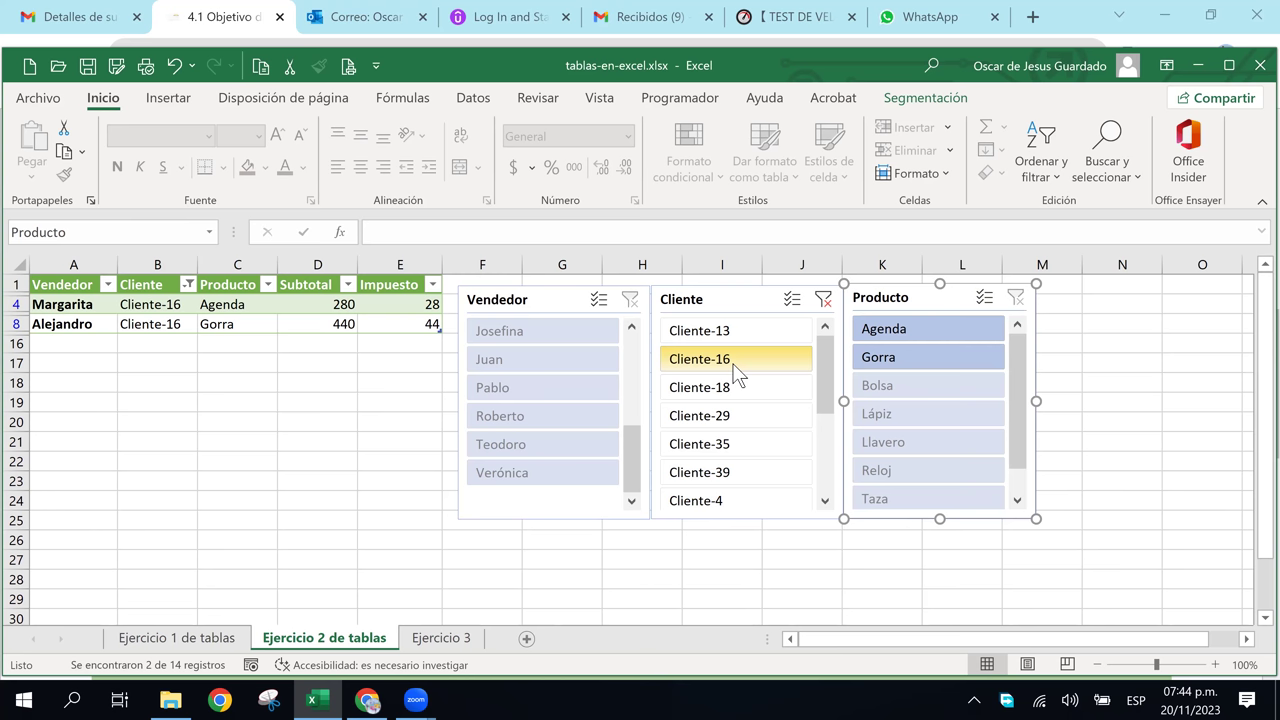
{"action": "left_click", "coordinate": [823, 299]}
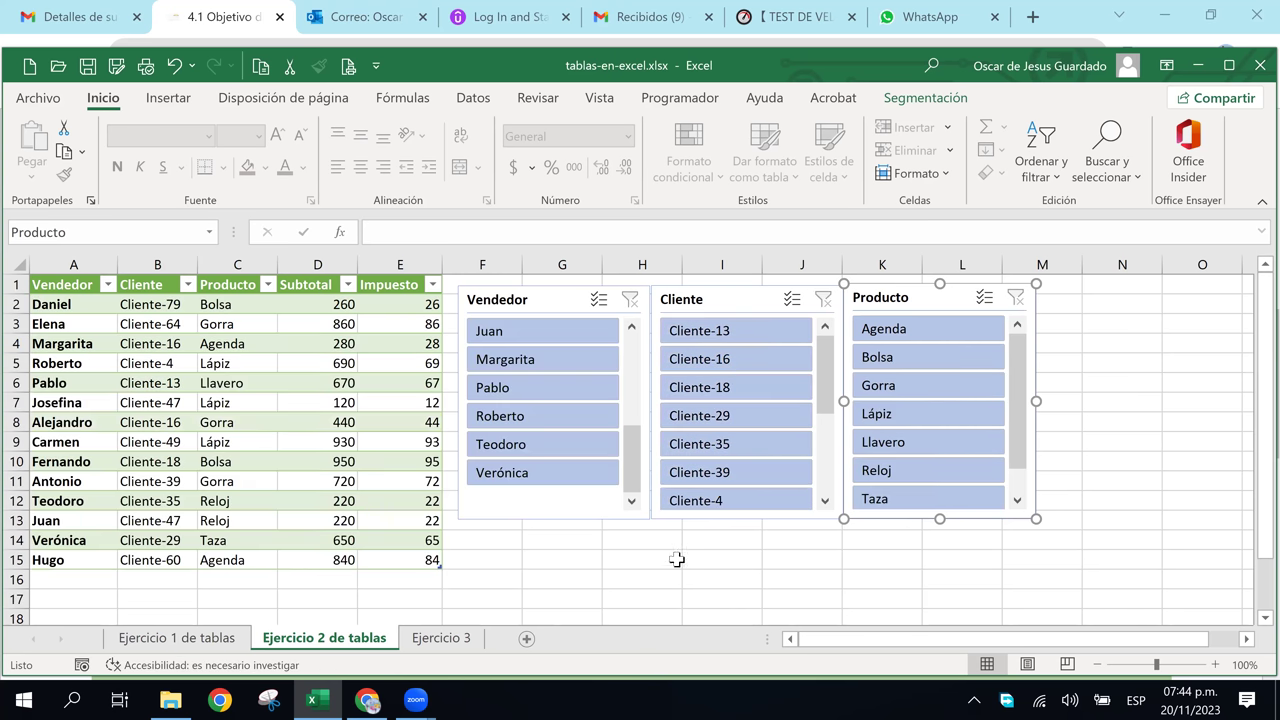
{"action": "left_click", "coordinate": [709, 472]}
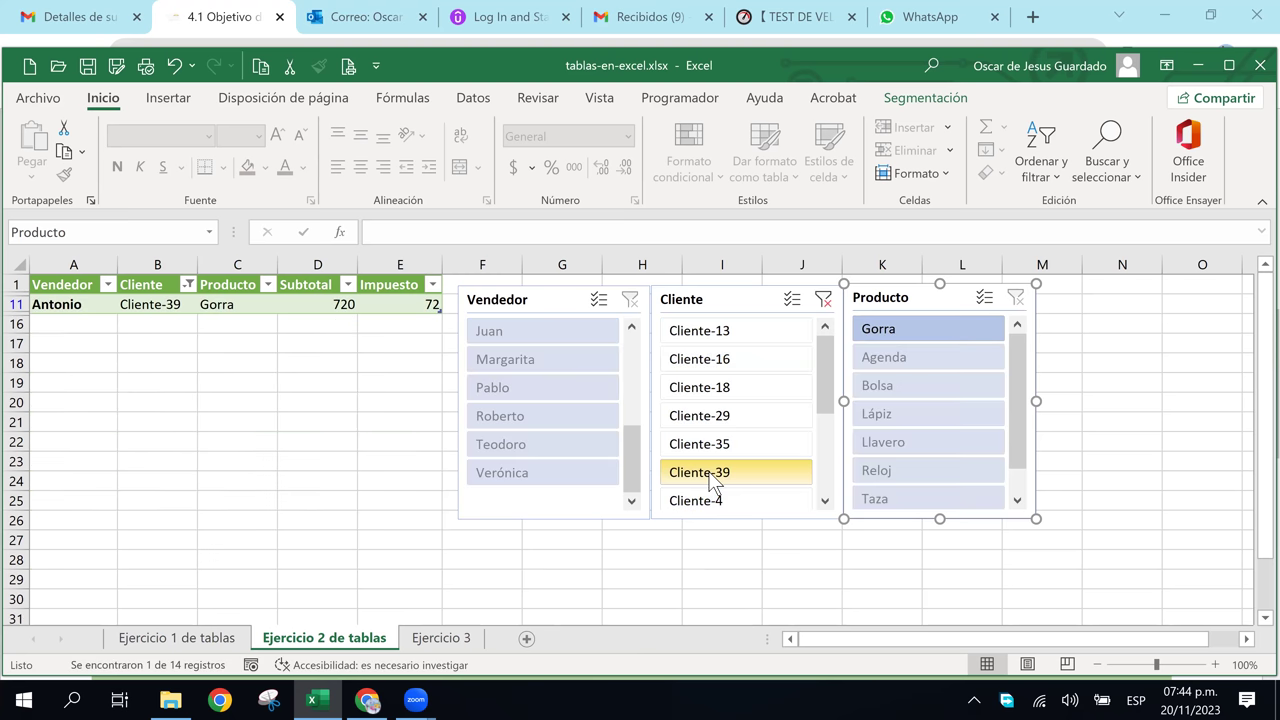
{"action": "left_click", "coordinate": [706, 501]}
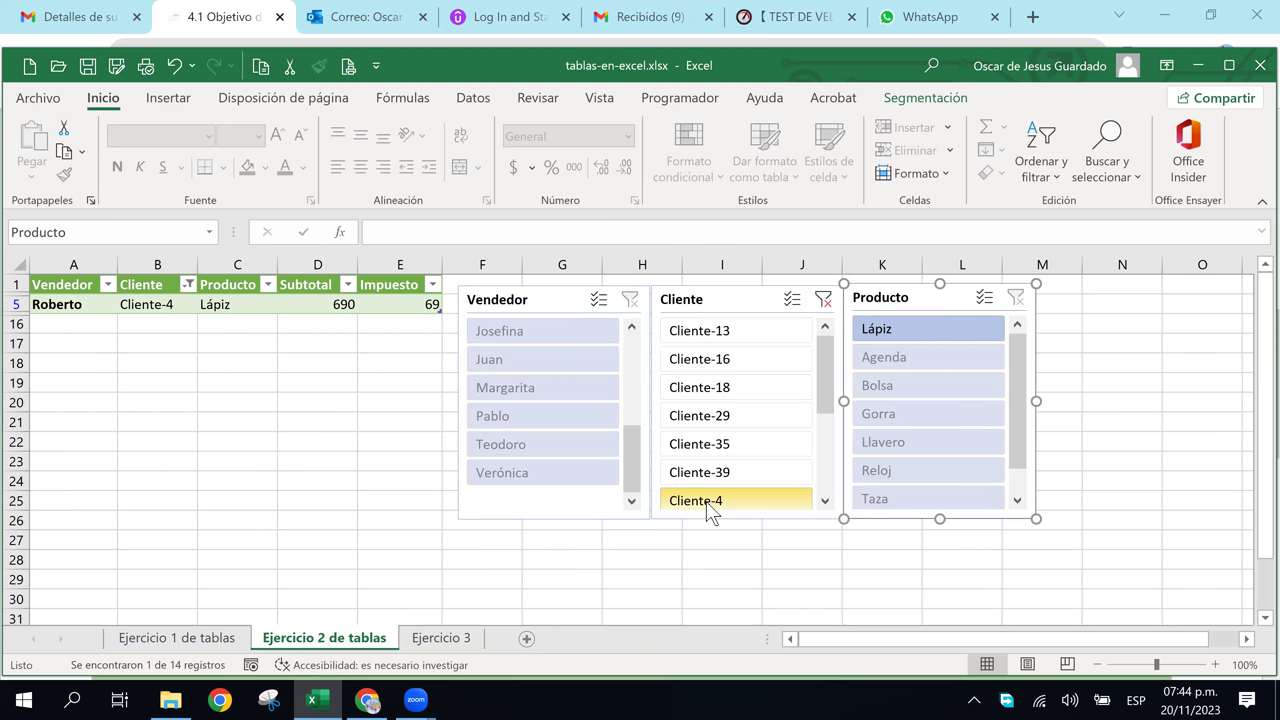
{"action": "left_click", "coordinate": [686, 362]}
{"action": "left_click", "coordinate": [692, 443]}
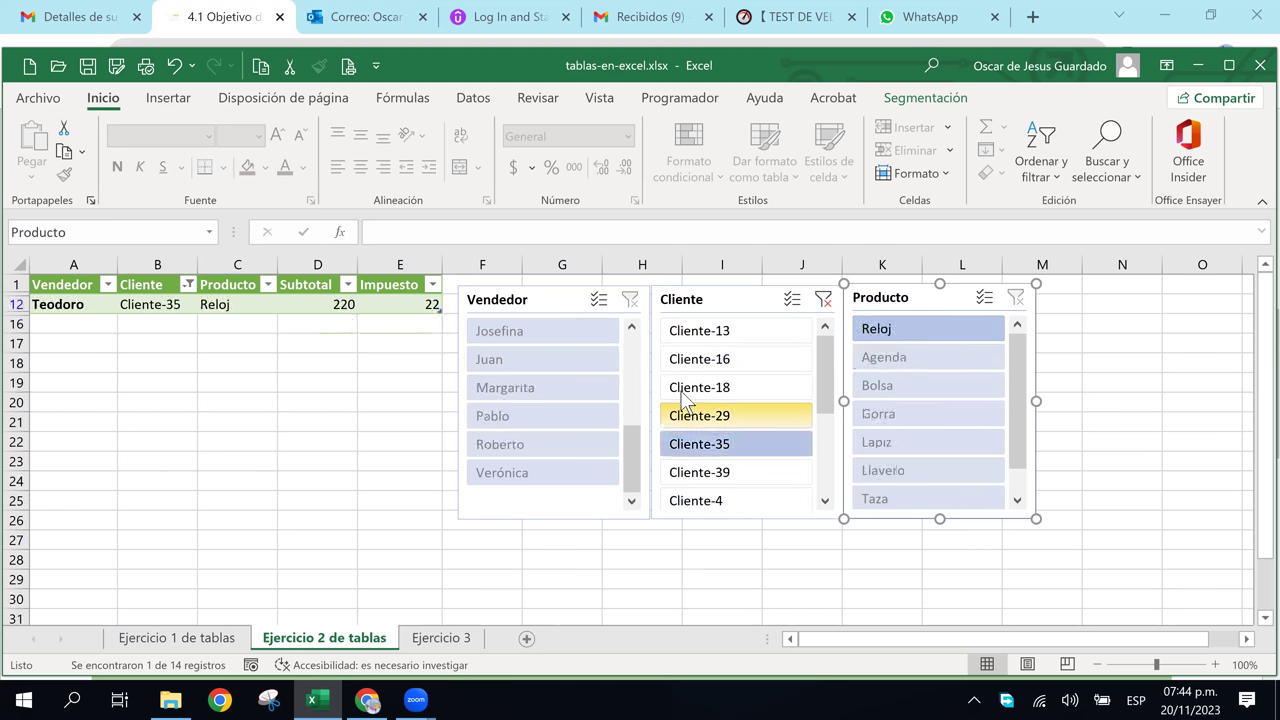
{"action": "left_click", "coordinate": [700, 331]}
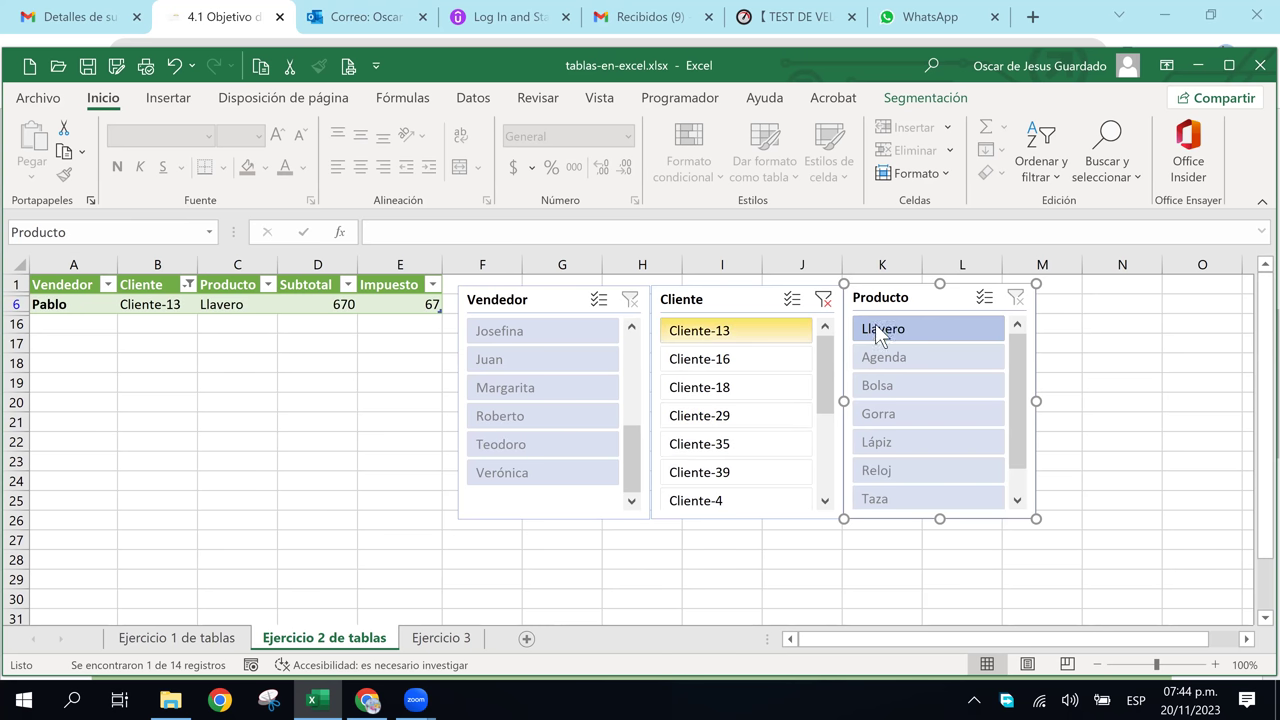
{"action": "left_click", "coordinate": [822, 299]}
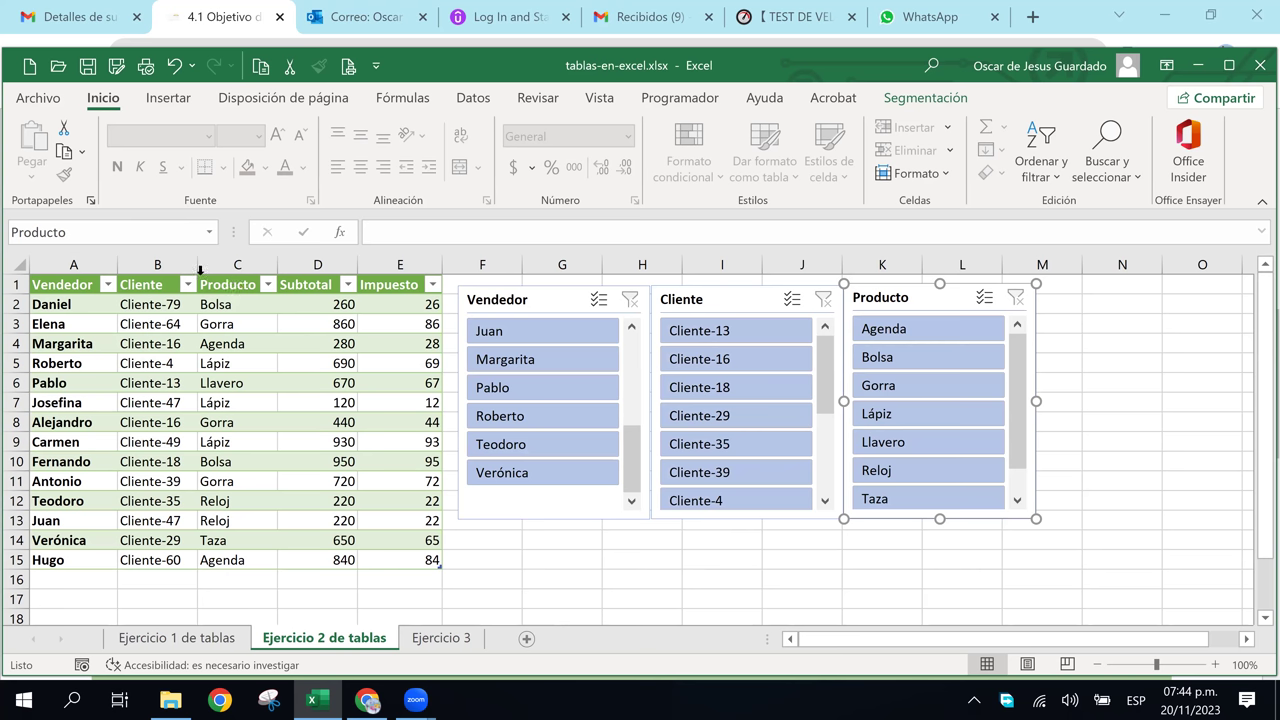
{"action": "left_click", "coordinate": [623, 552]}
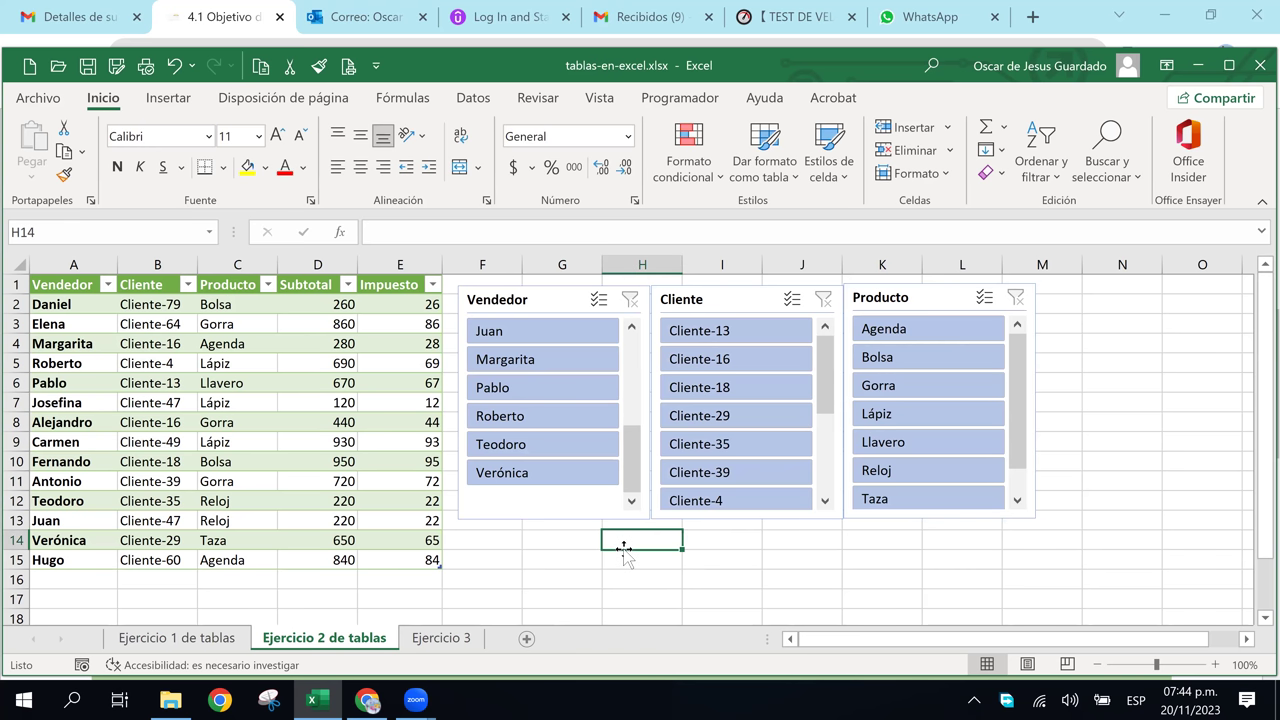
- Delete the Producto, Cliente and Vendedor slicers one after another
{"action": "left_click", "coordinate": [875, 558]}
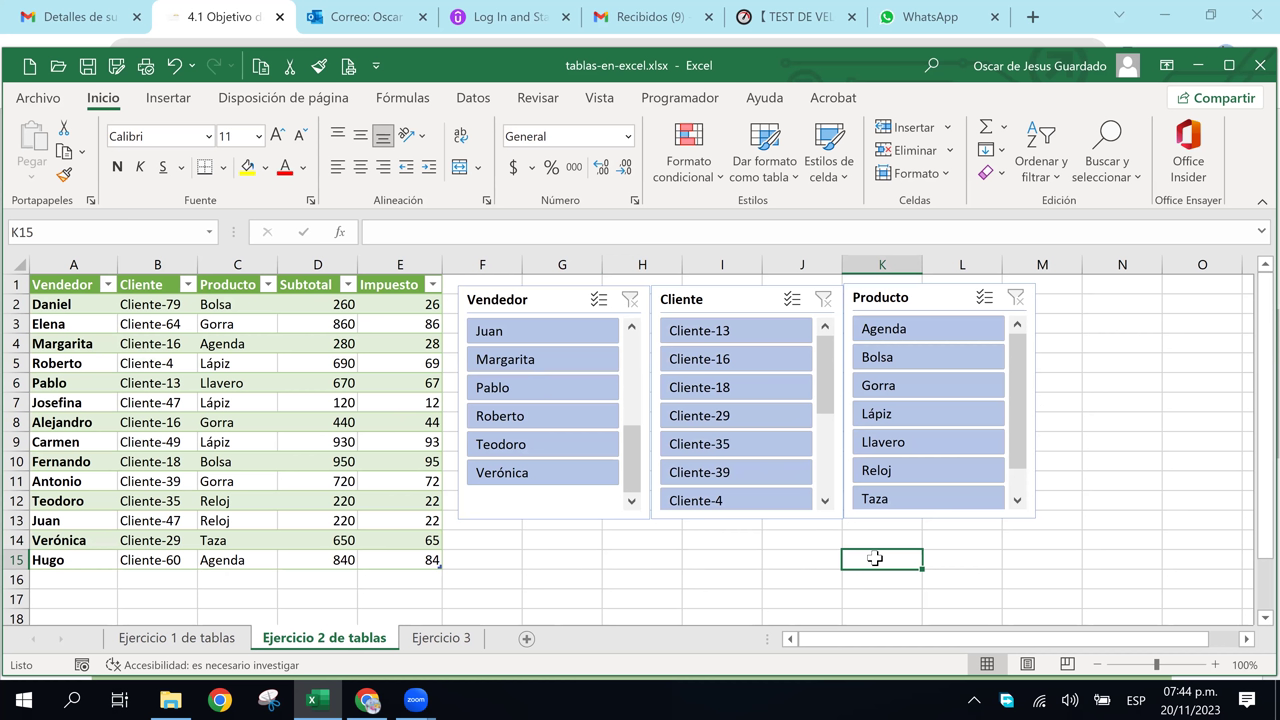
{"action": "left_click", "coordinate": [984, 297]}
{"action": "left_click", "coordinate": [940, 292]}
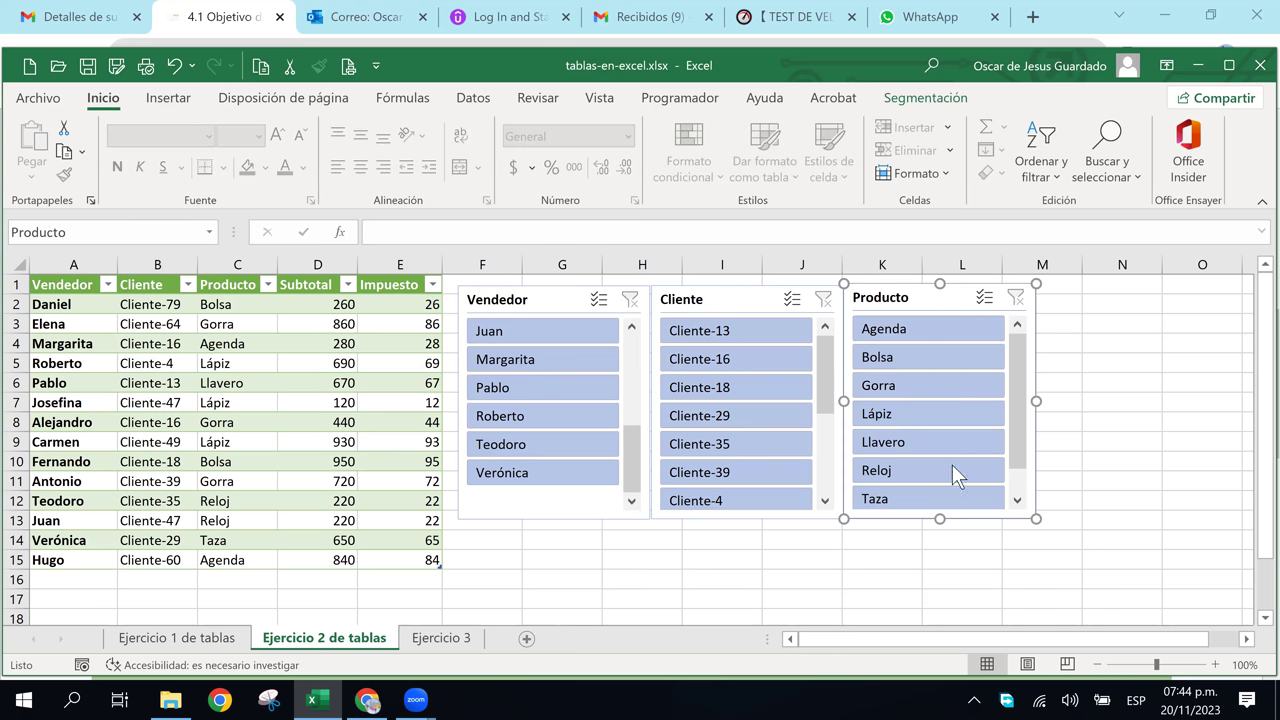
{"action": "key", "text": "Delete"}
{"action": "left_click", "coordinate": [716, 291]}
{"action": "key", "text": "Delete"}
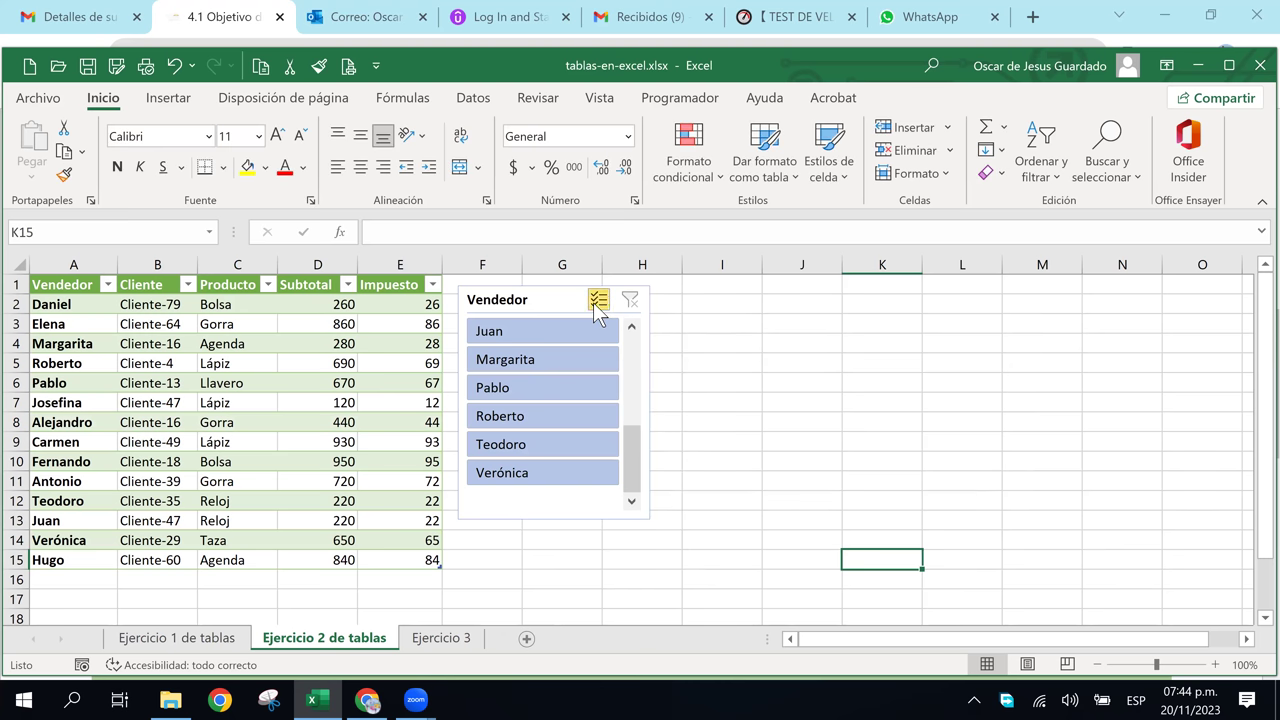
{"action": "left_click", "coordinate": [559, 297]}
{"action": "key", "text": "Delete"}
{"action": "left_click", "coordinate": [668, 298]}
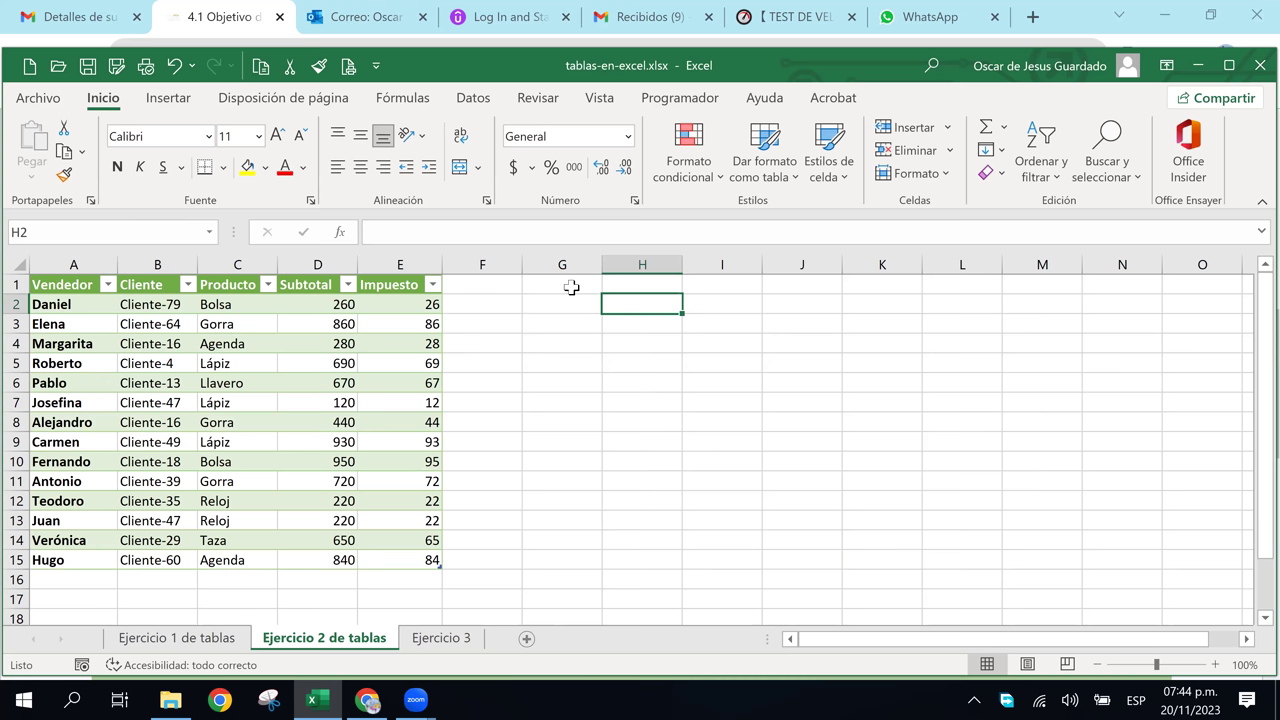
- Activate Tabla3 to display the Diseño de tabla options, then select the Subtotal value 670
{"action": "left_click", "coordinate": [259, 401]}
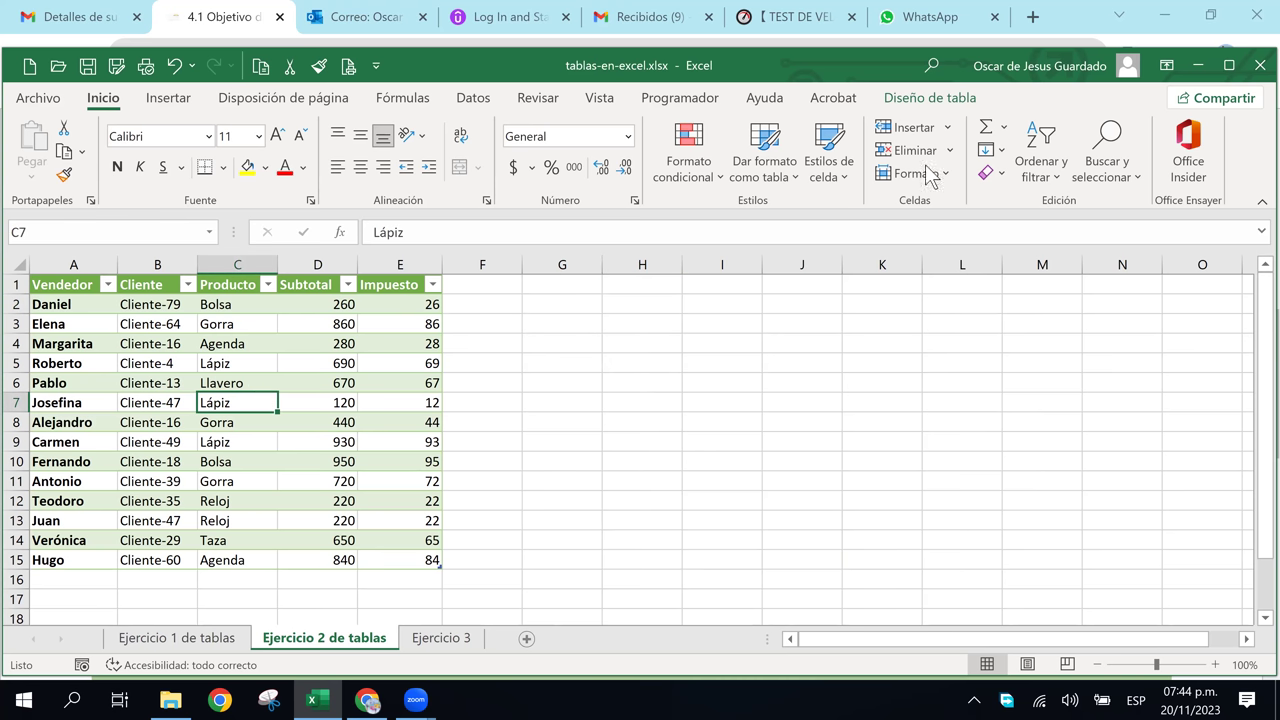
{"action": "left_click", "coordinate": [943, 100]}
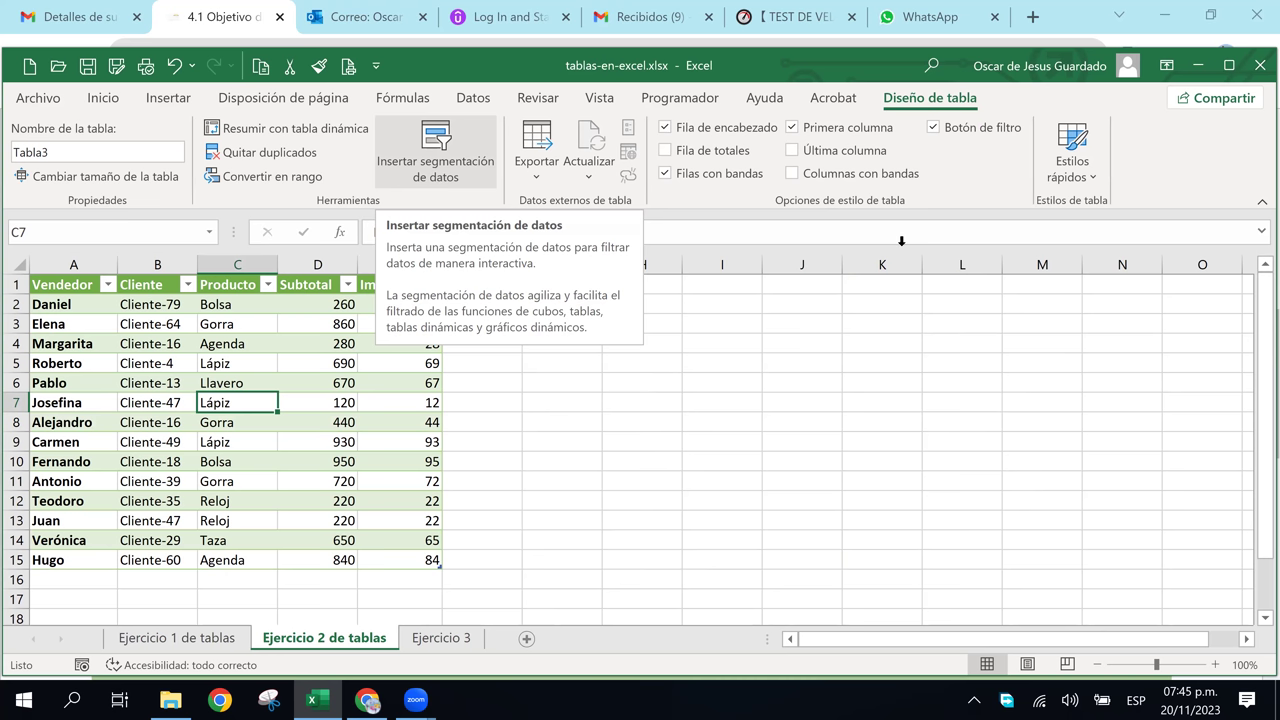
{"action": "left_click", "coordinate": [367, 406]}
{"action": "left_click", "coordinate": [302, 389]}
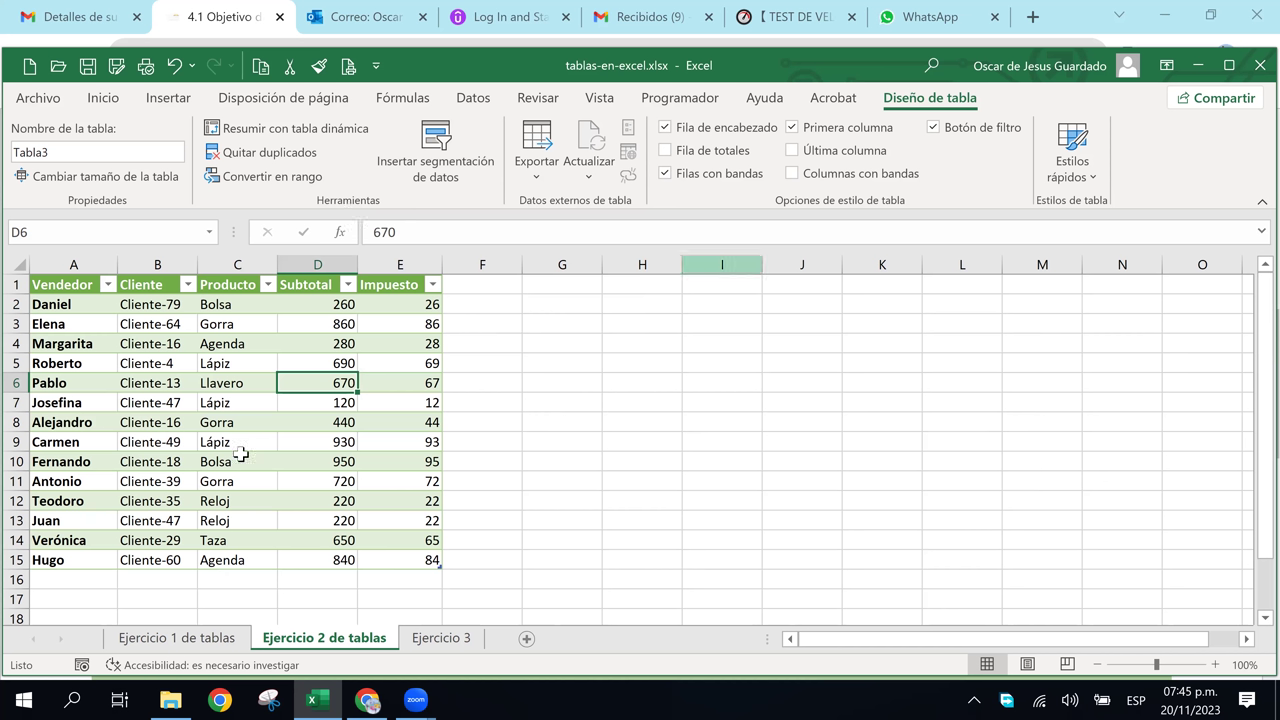
{"action": "left_click", "coordinate": [363, 421]}
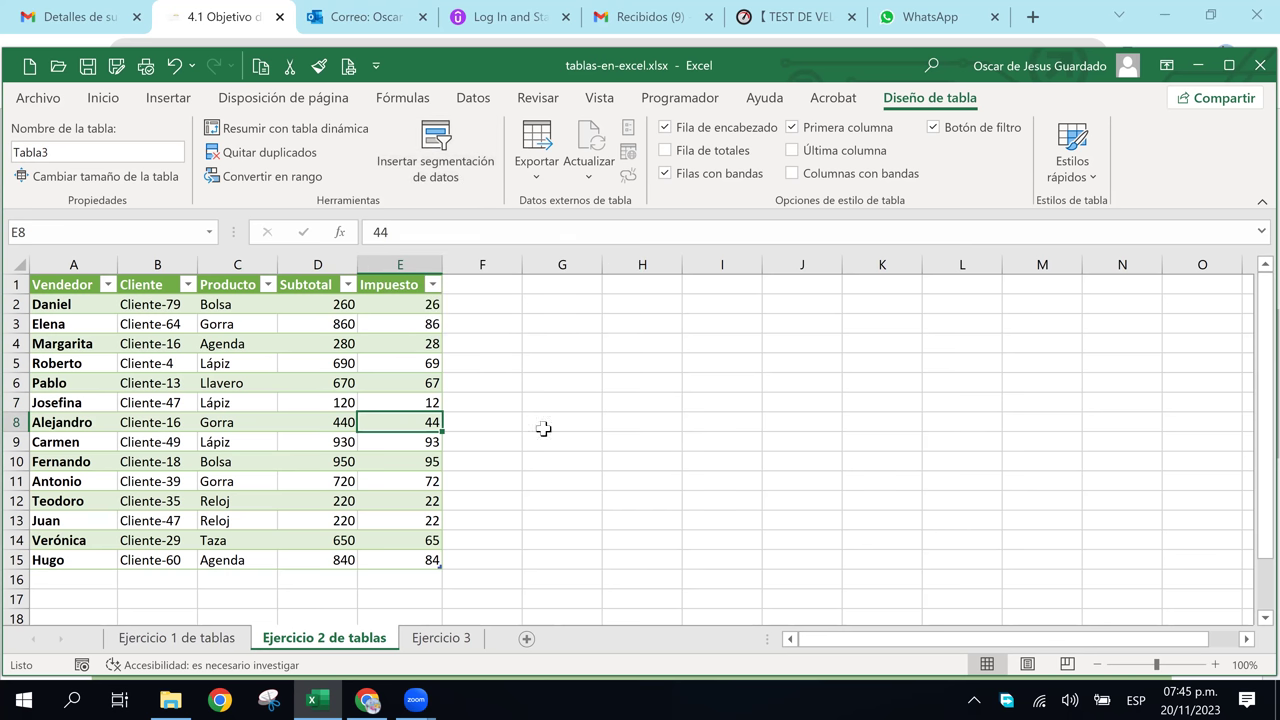
{"action": "left_click", "coordinate": [396, 382]}
{"action": "left_click", "coordinate": [412, 345]}
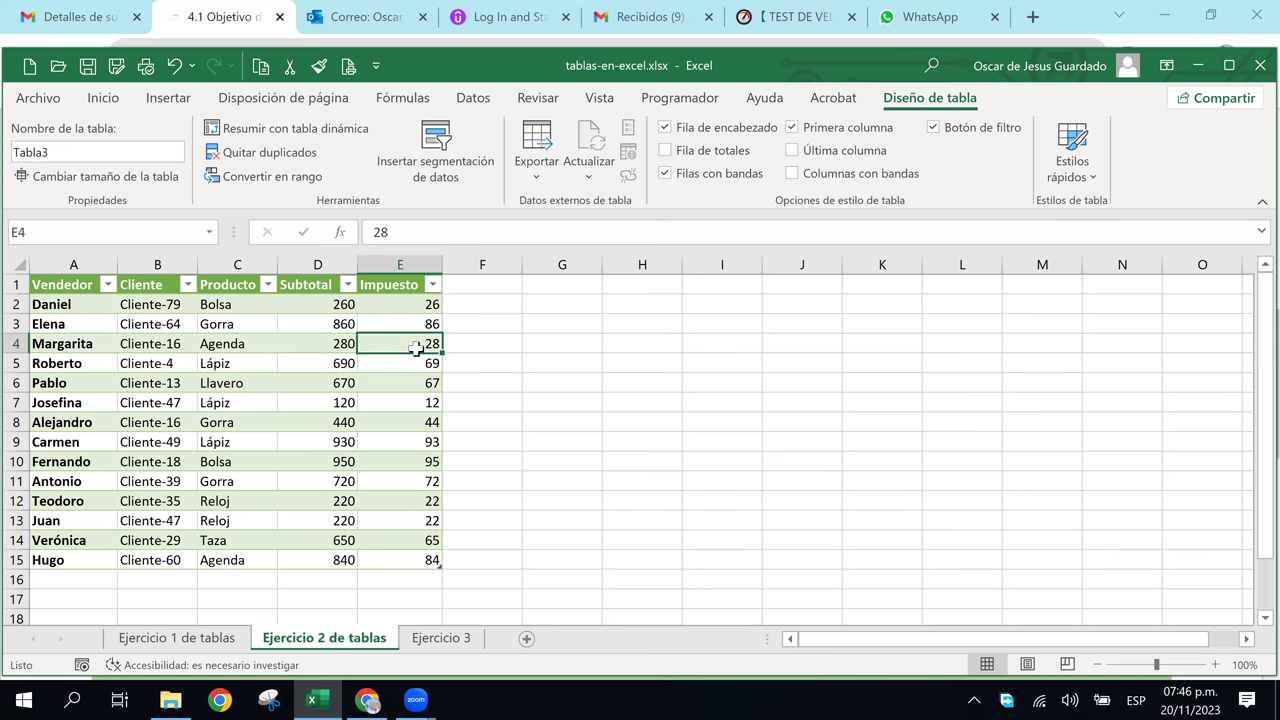
{"action": "left_click", "coordinate": [408, 378]}
{"action": "left_click", "coordinate": [395, 444]}
{"action": "left_click", "coordinate": [393, 423]}
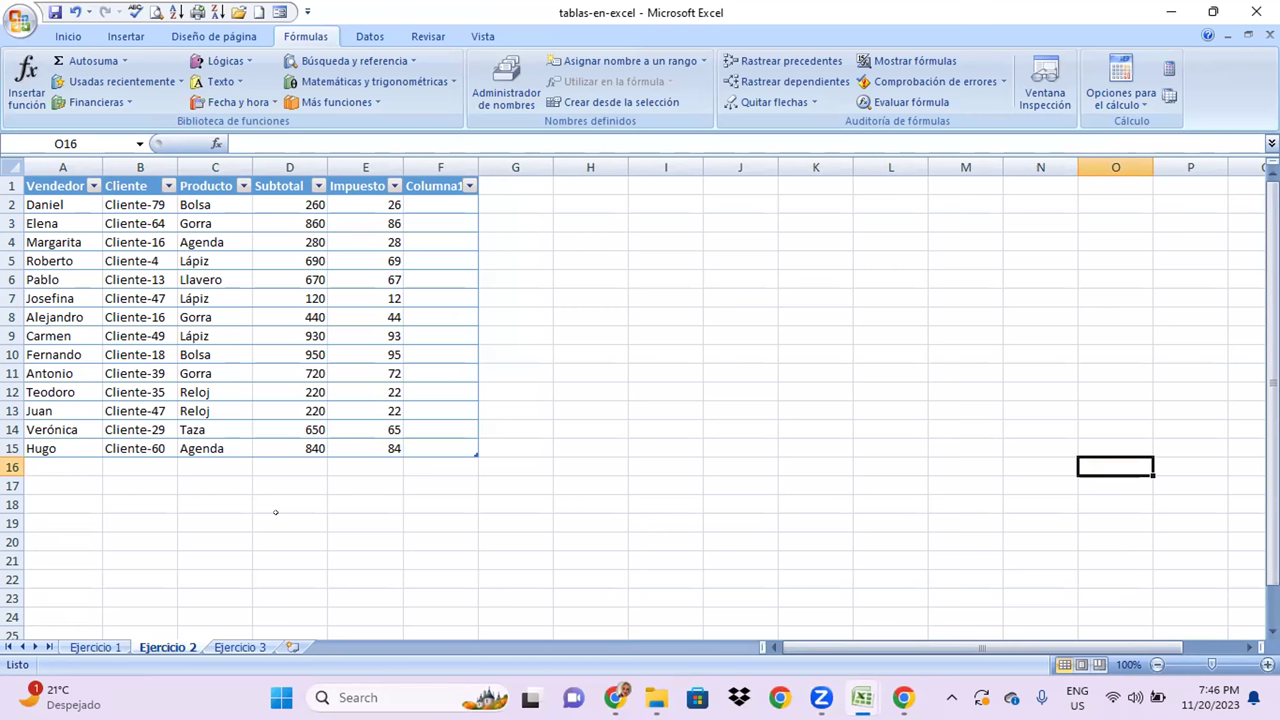
- Select cell C9 in the Ejercicio 2 table and show its Diseño options
{"action": "left_click", "coordinate": [222, 336]}
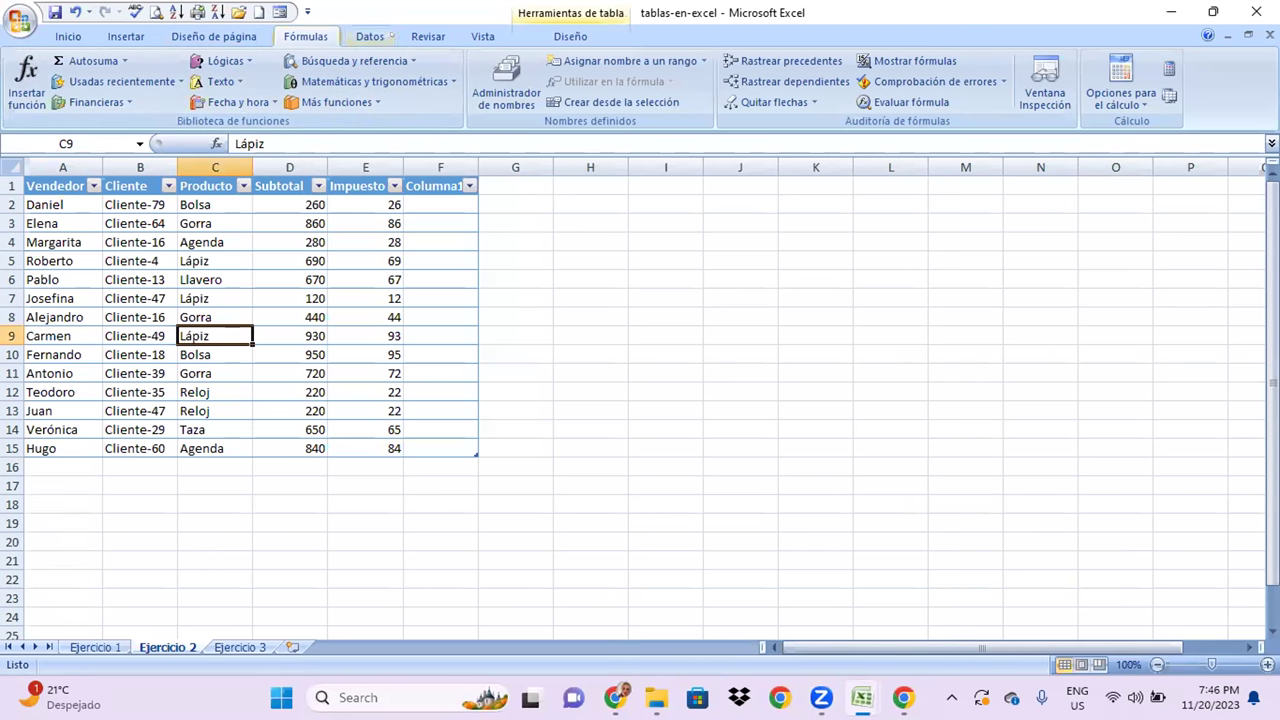
{"action": "left_click", "coordinate": [545, 36]}
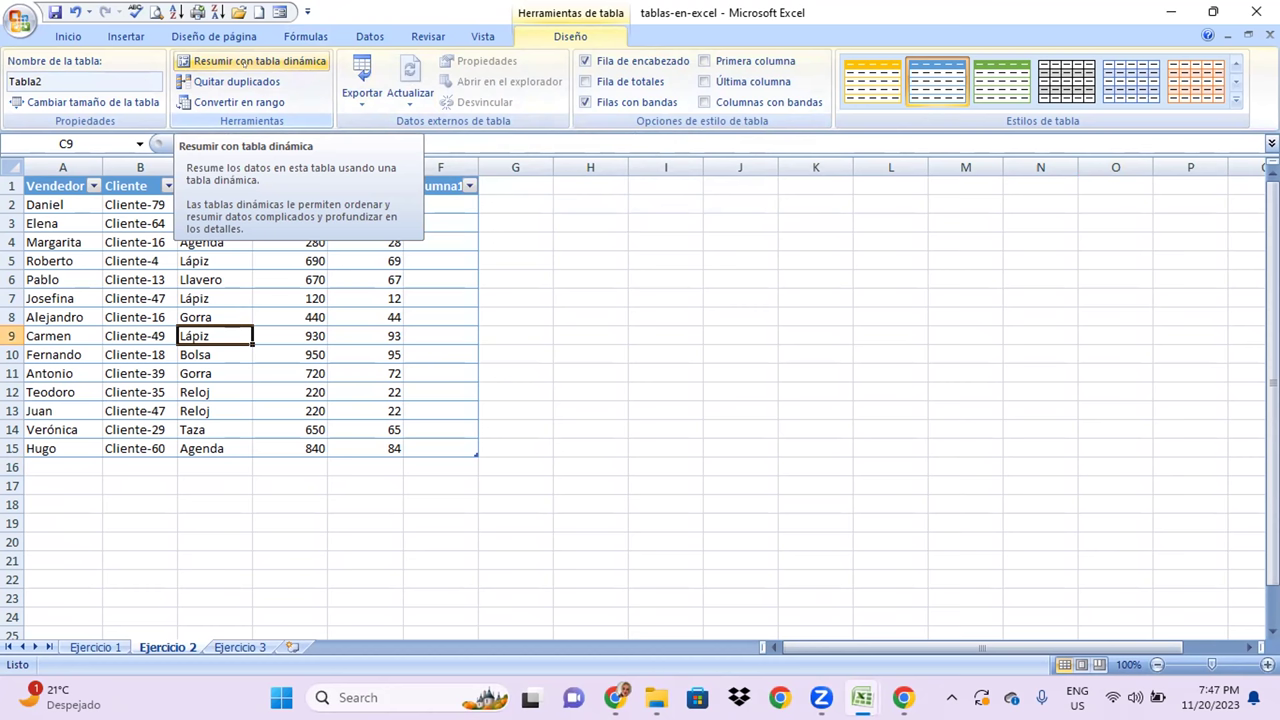
- Start a pivot table from Tabla2 placed on the existing sheet at 'Ejercicio 2'!$H$1
{"action": "left_click", "coordinate": [244, 62]}
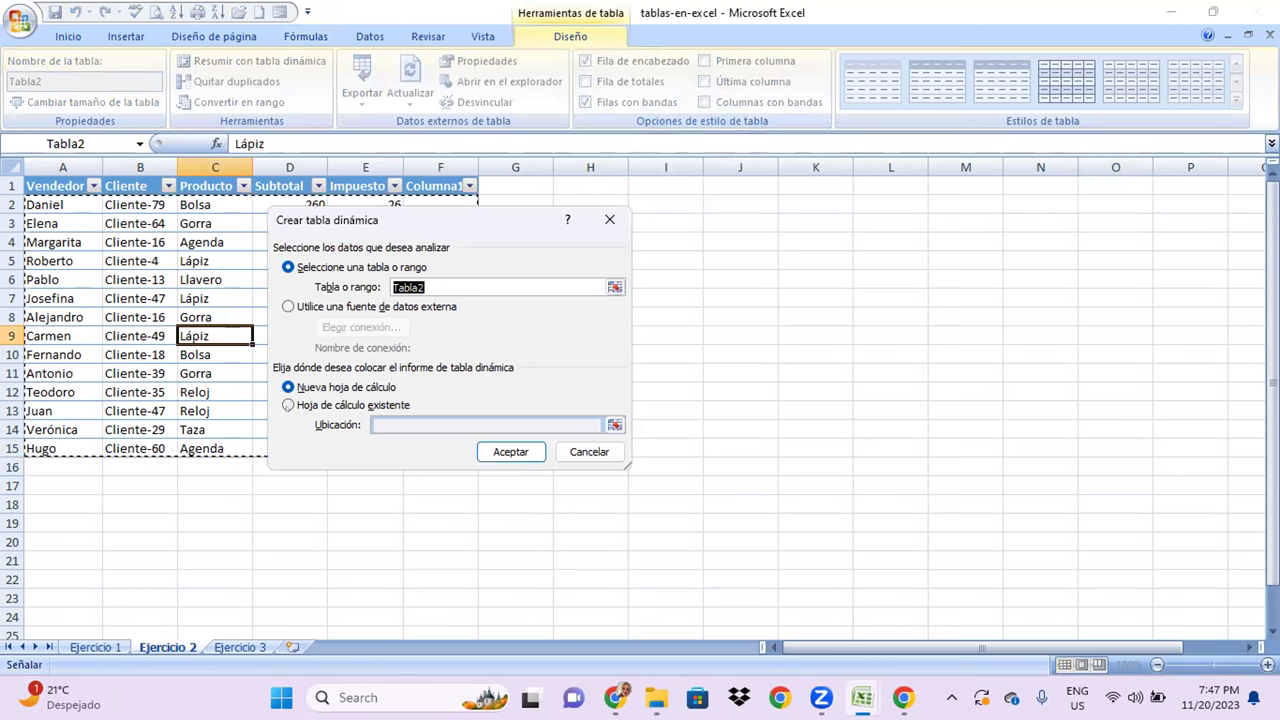
{"action": "left_click", "coordinate": [288, 405]}
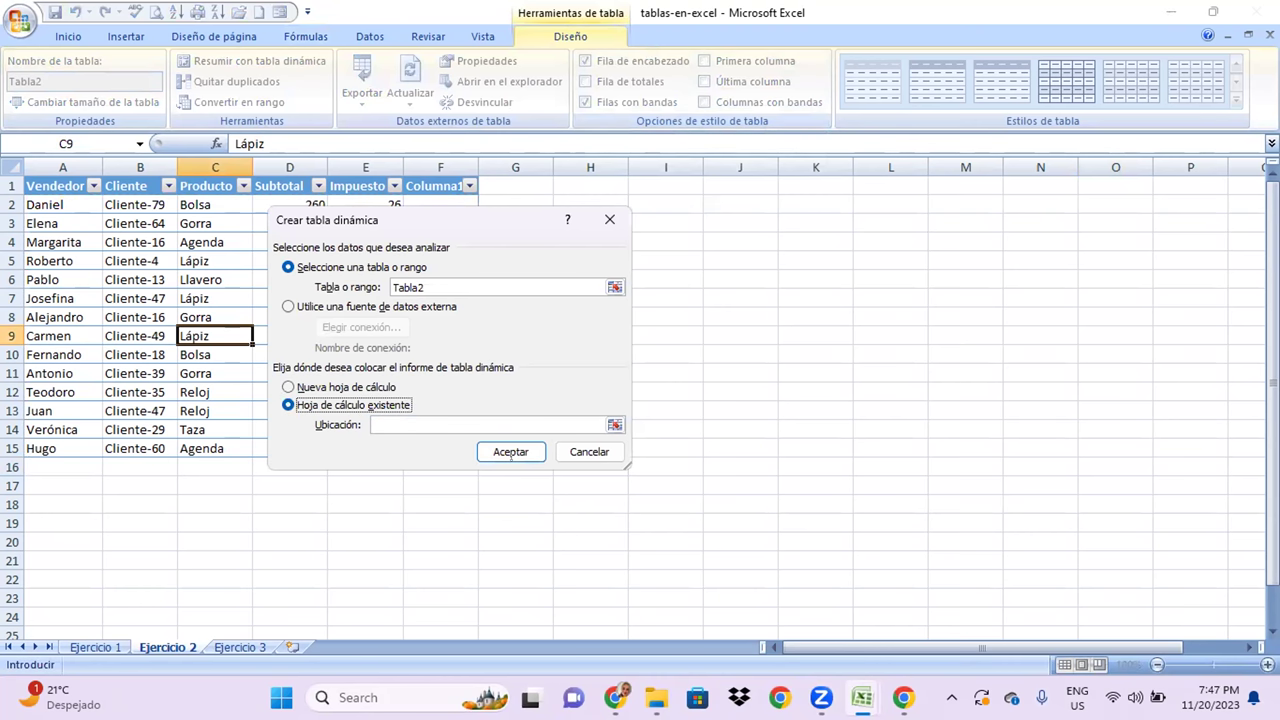
{"action": "left_click", "coordinate": [456, 424]}
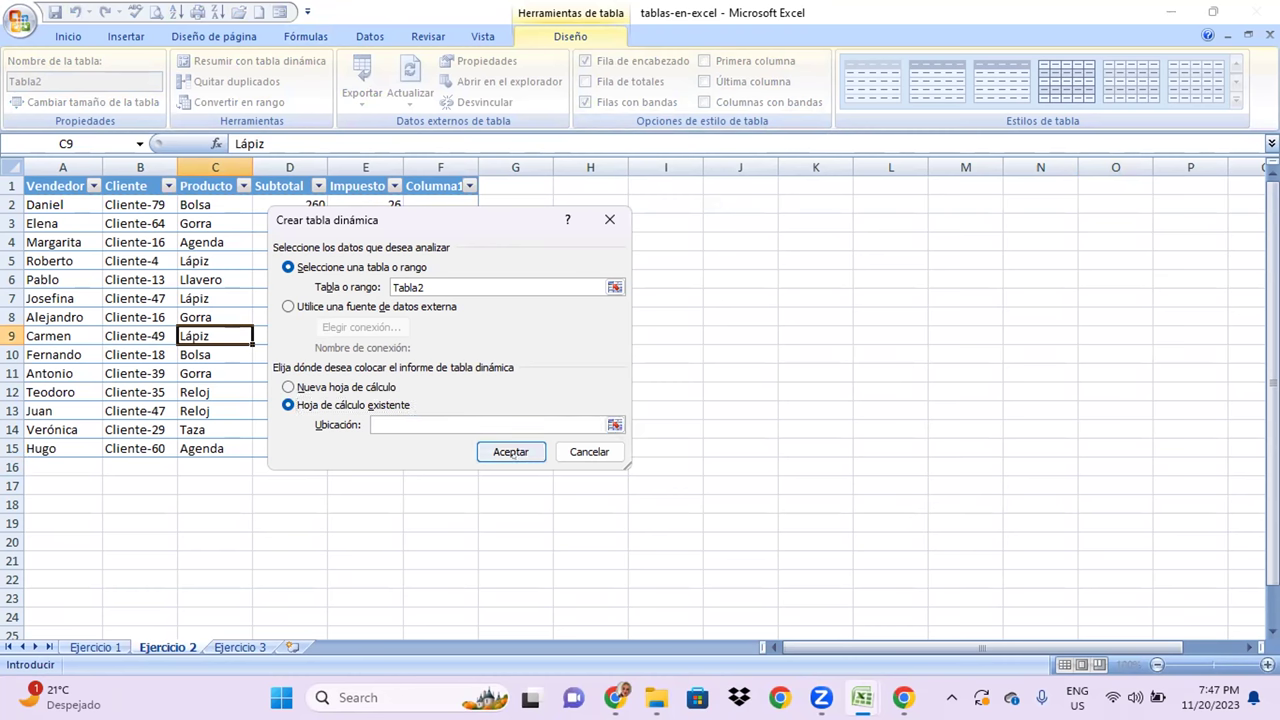
{"action": "left_click", "coordinate": [614, 424]}
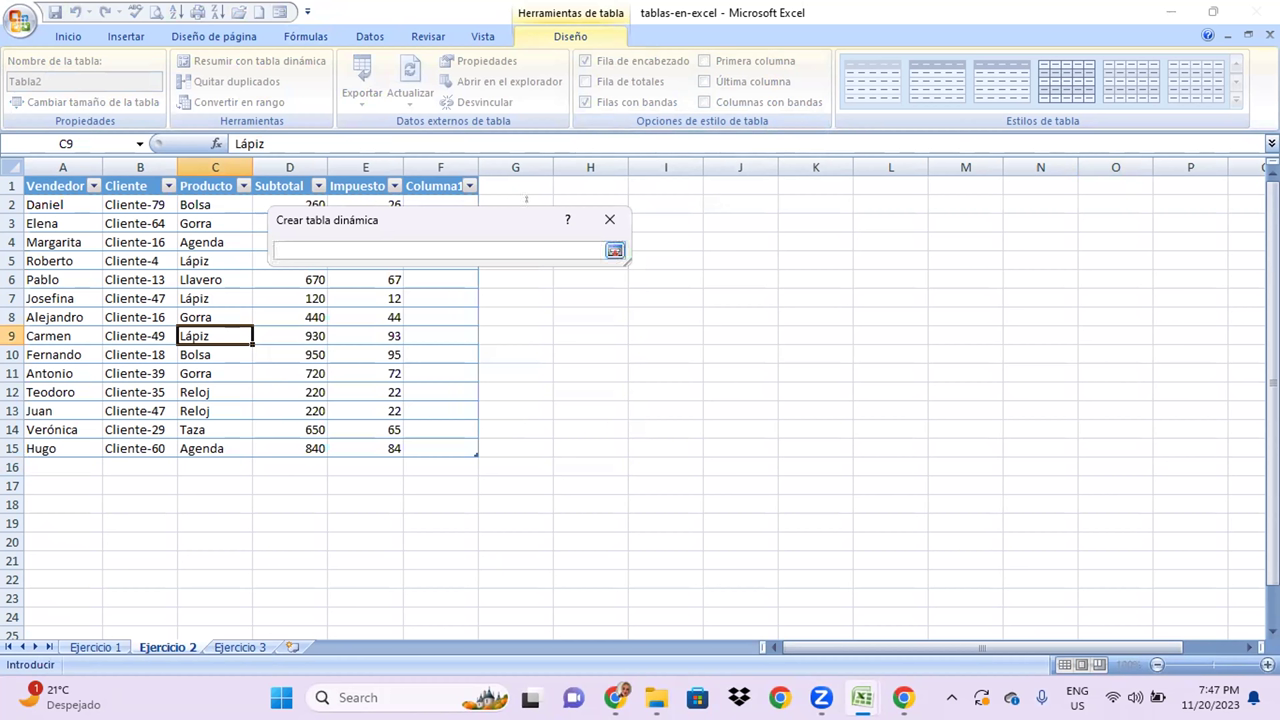
{"action": "mouse_move", "coordinate": [420, 219]}
{"action": "left_mouse_down"}
{"action": "mouse_move", "coordinate": [675, 227]}
{"action": "mouse_move", "coordinate": [737, 186]}
{"action": "left_mouse_up"}
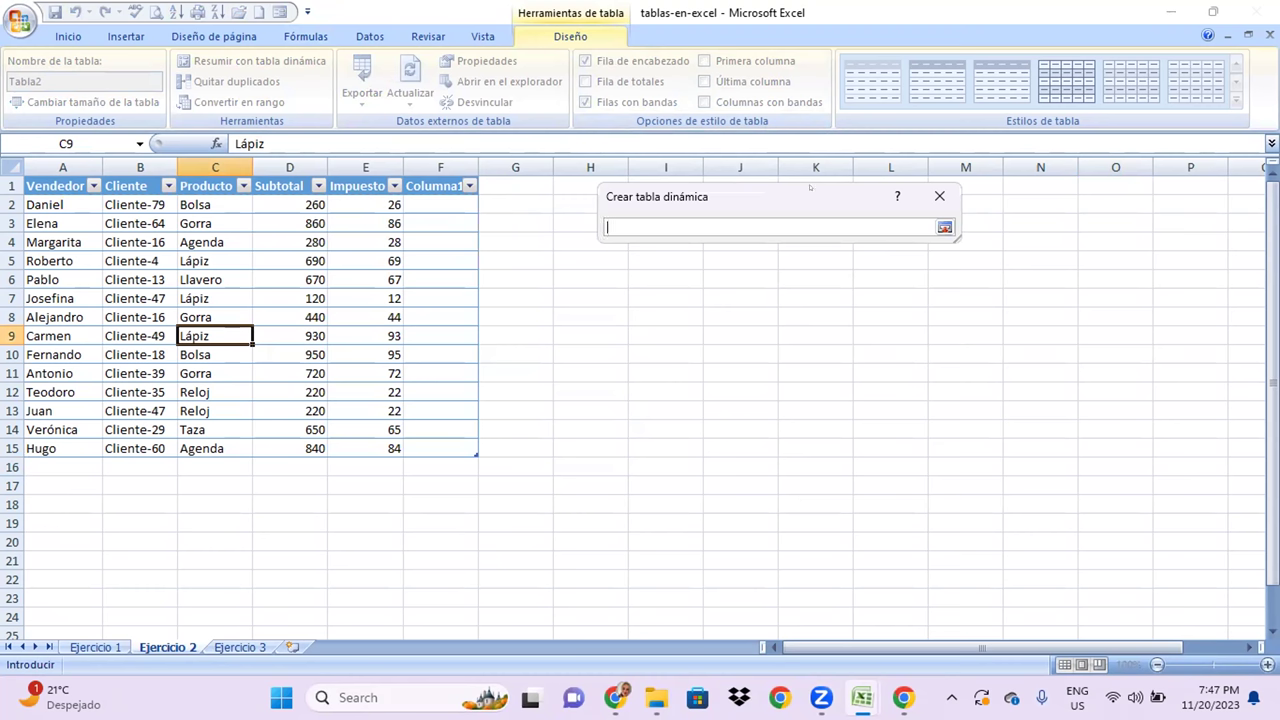
{"action": "left_click_drag", "start_coordinate": [798, 197], "coordinate": [220, 491]}
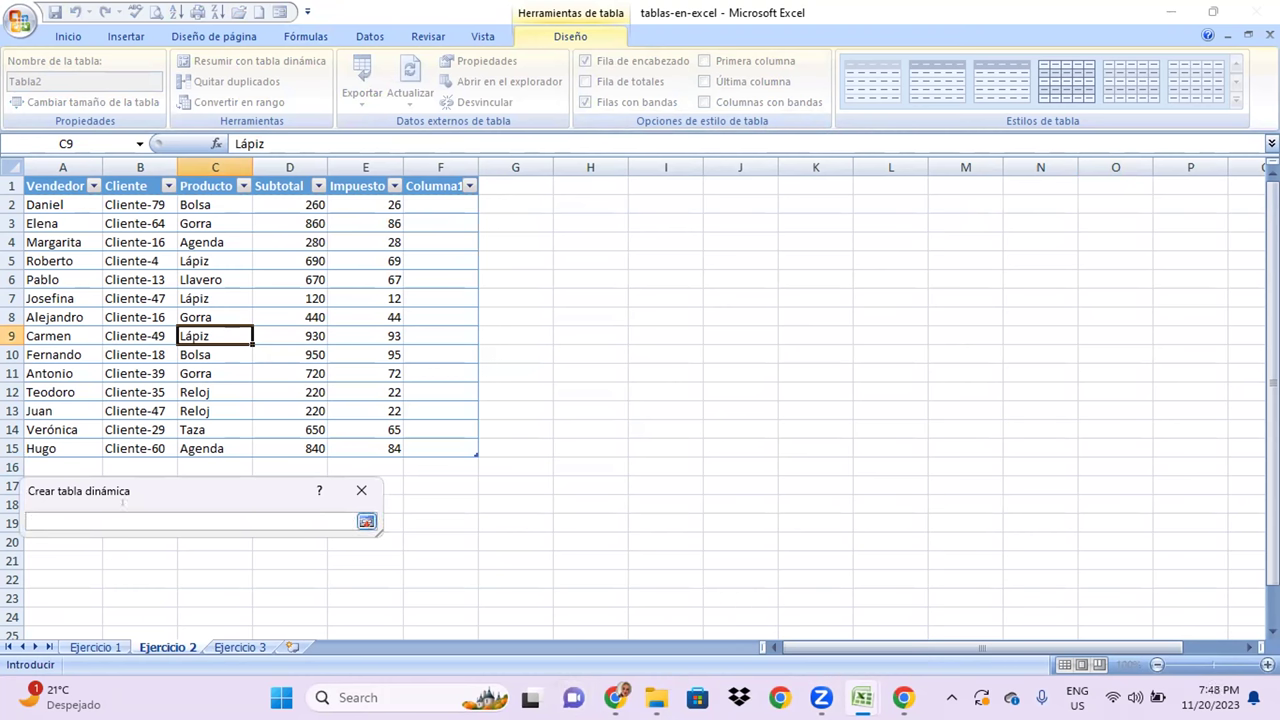
{"action": "type", "text": "h"}
{"action": "key", "text": "BackSpace"}
{"action": "type", "text": "H1"}
{"action": "left_click", "coordinate": [590, 167]}
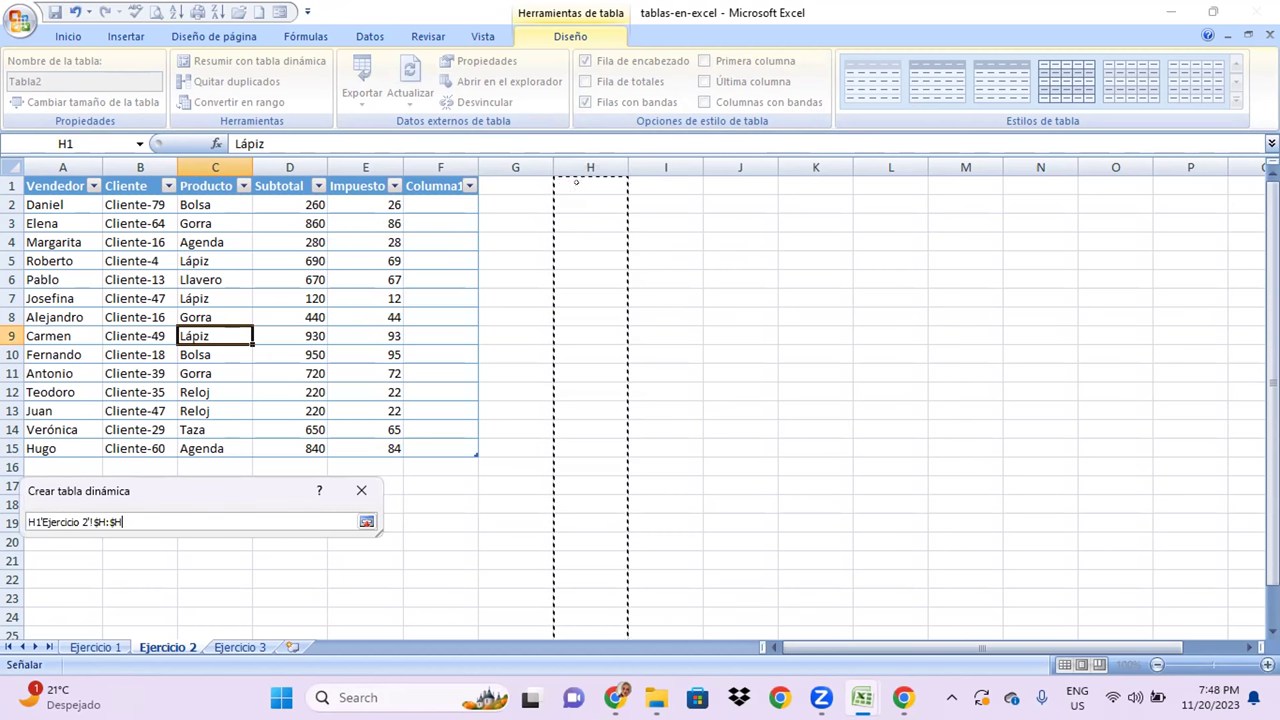
{"action": "key", "text": "Return"}
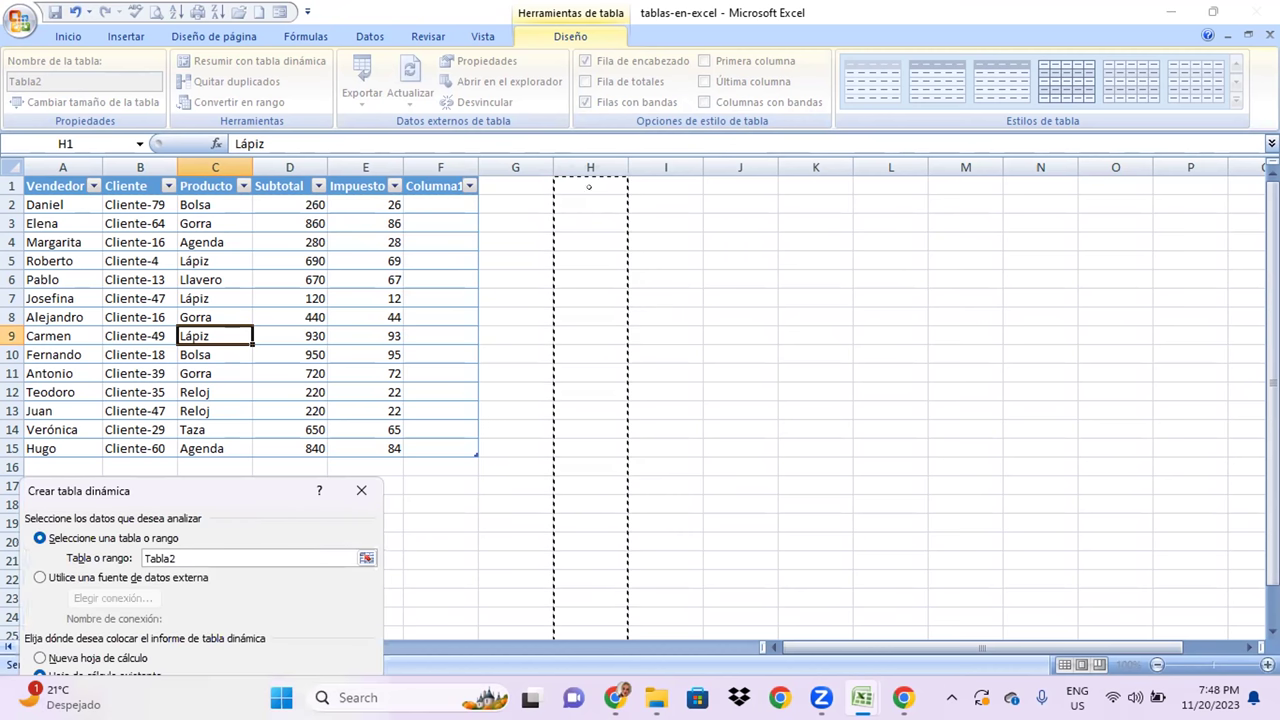
{"action": "left_click", "coordinate": [589, 187]}
{"action": "left_click_drag", "start_coordinate": [255, 487], "coordinate": [874, 267]}
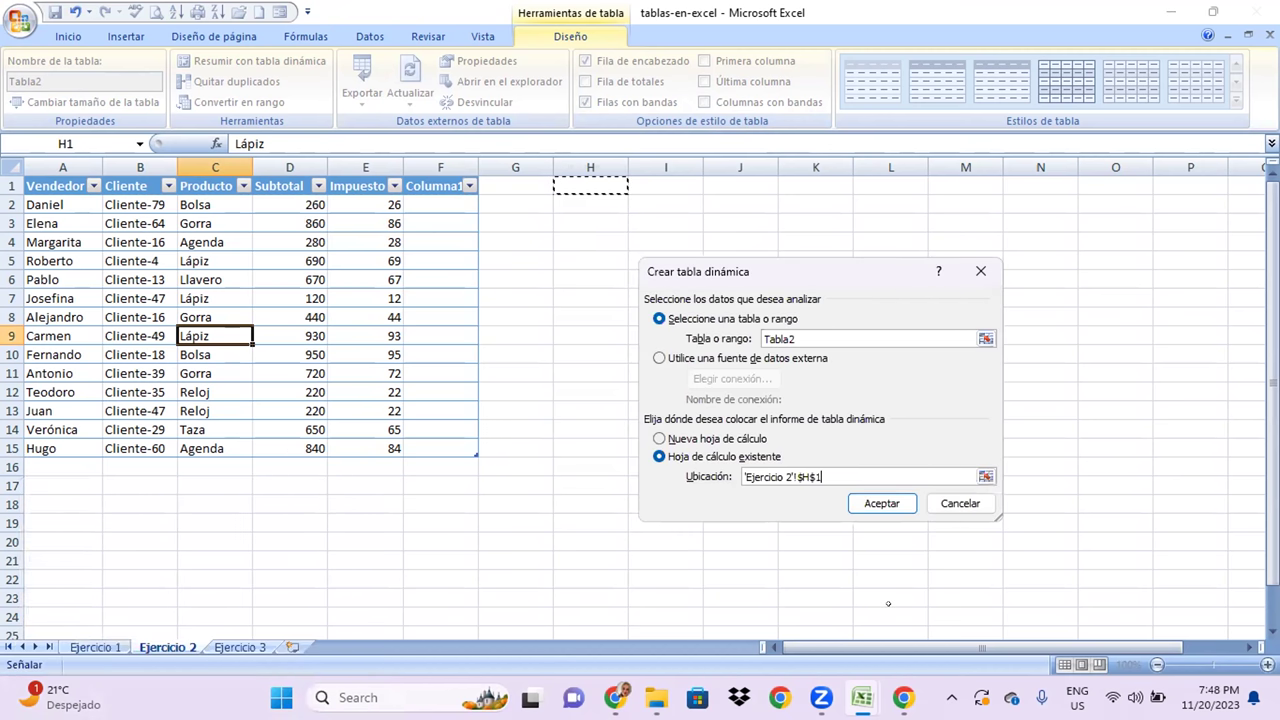
- Confirm to create Tabla dinámica2 at H1, toggling its field list by clicking in and out
{"action": "left_click", "coordinate": [878, 504]}
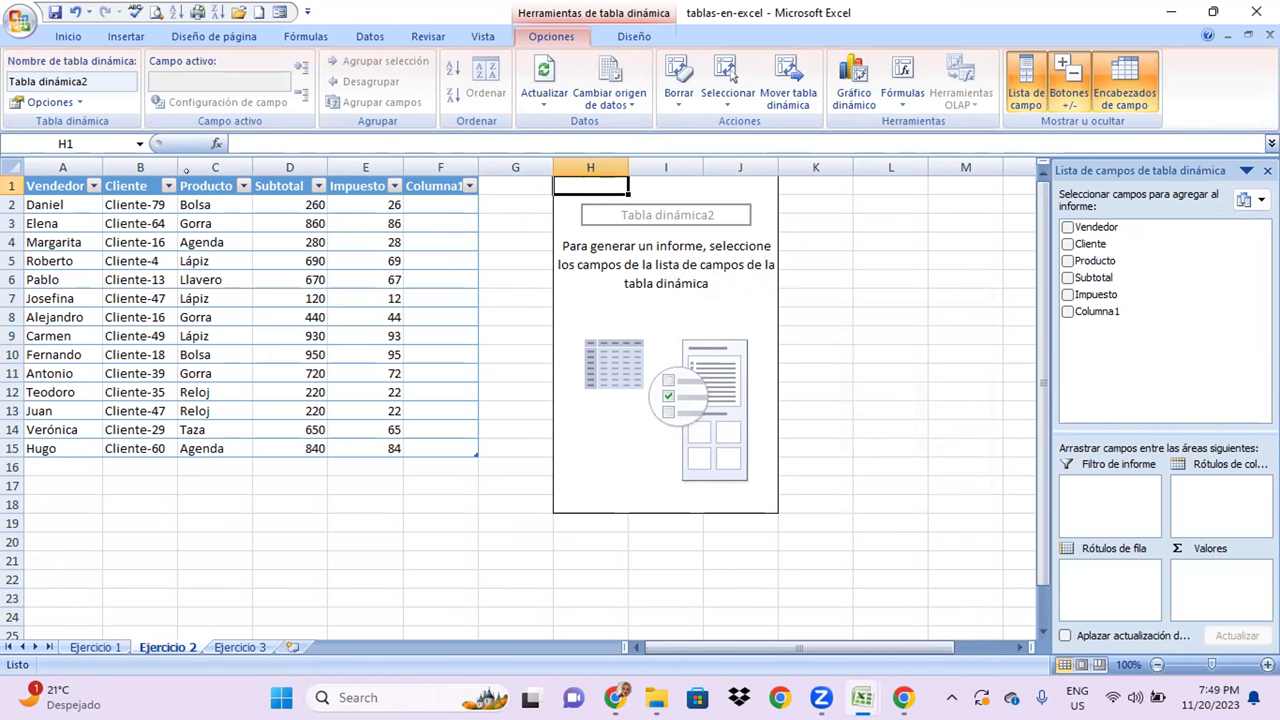
{"action": "left_click", "coordinate": [695, 220]}
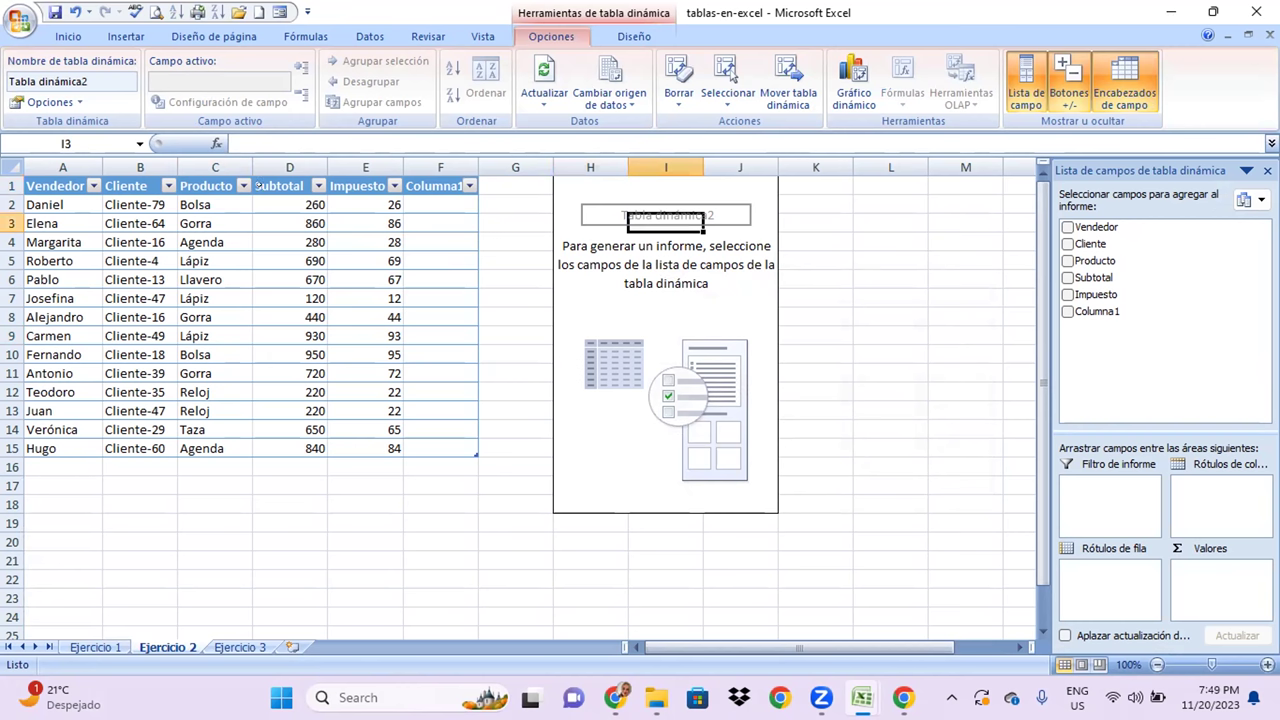
{"action": "left_click", "coordinate": [186, 188]}
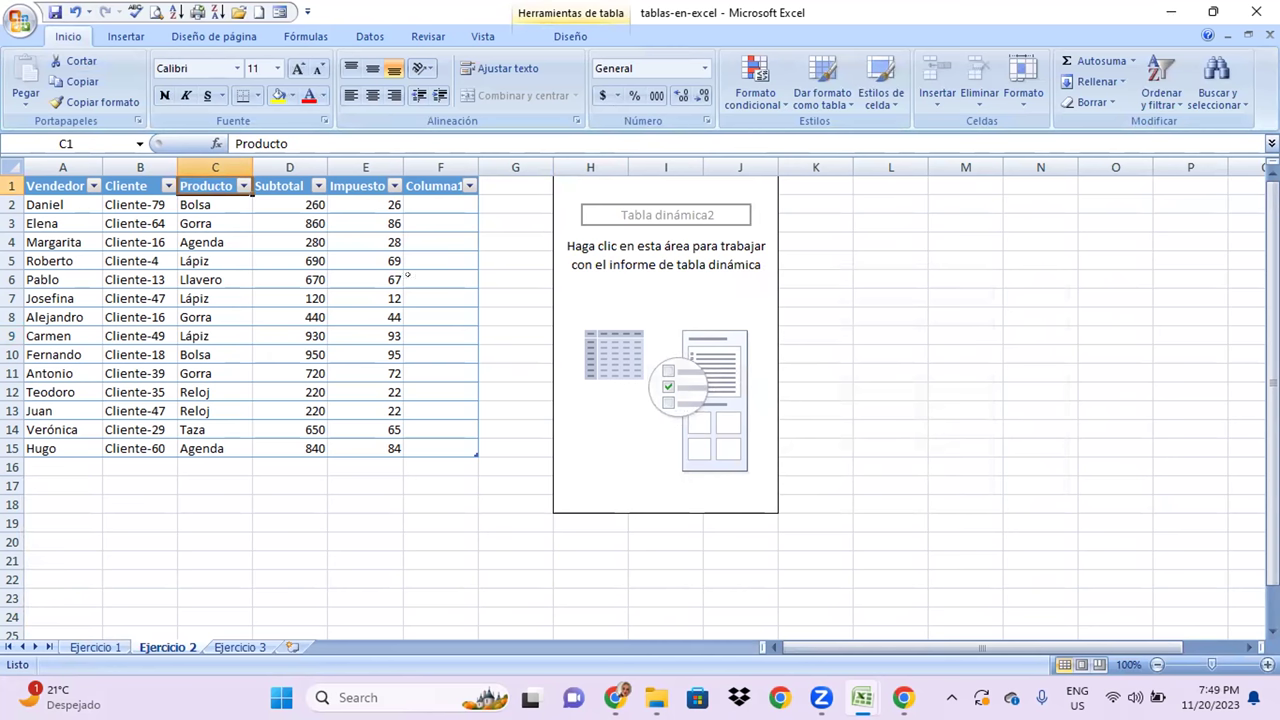
{"action": "left_click", "coordinate": [617, 347]}
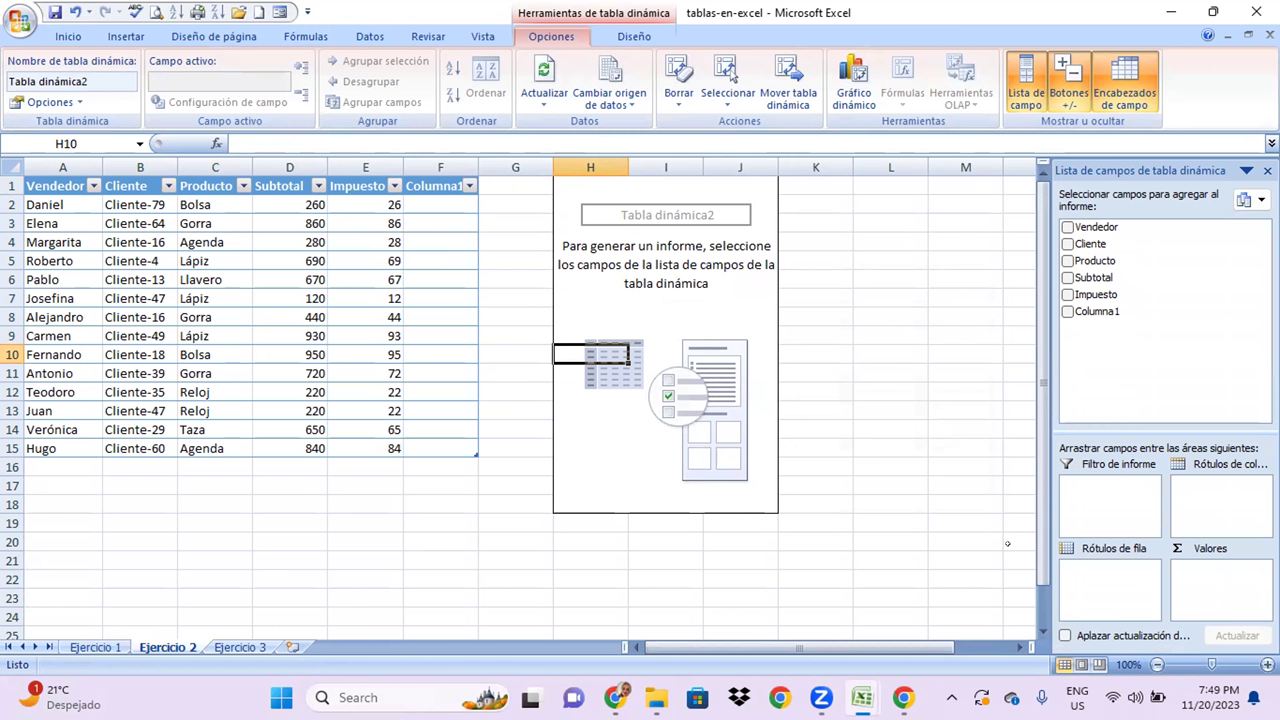
{"action": "left_click", "coordinate": [515, 504]}
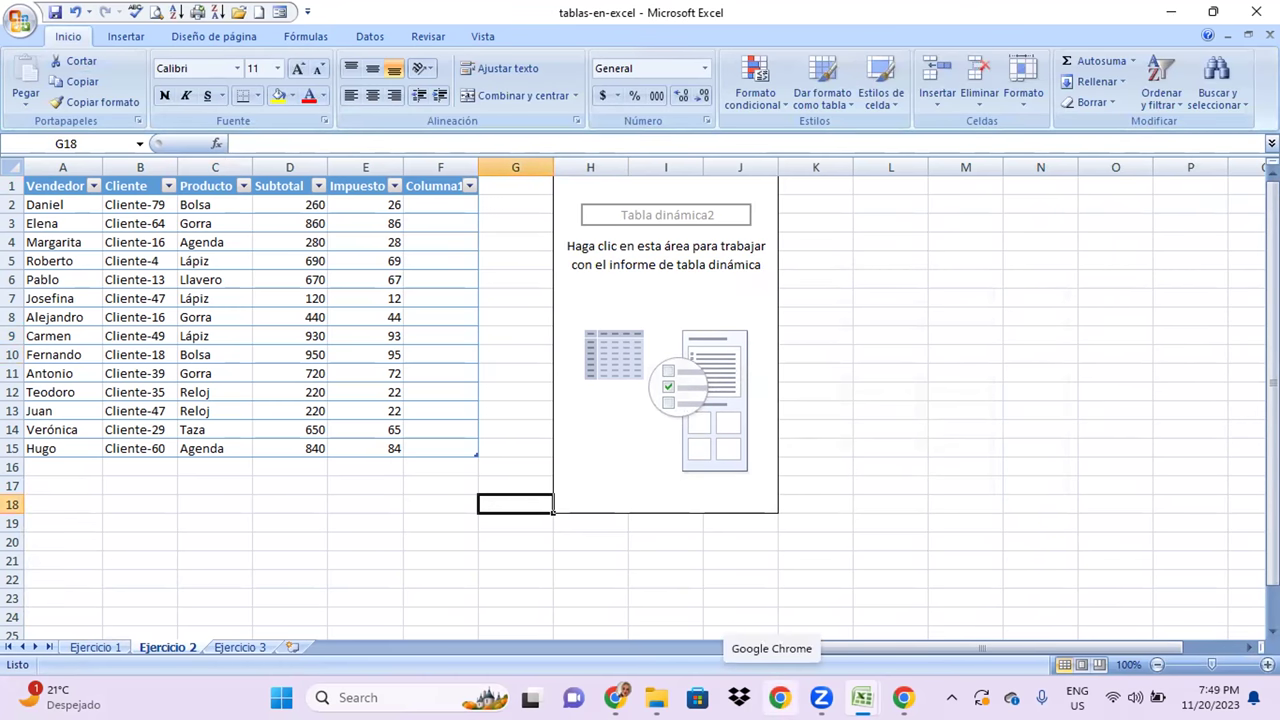
{"action": "left_click", "coordinate": [604, 350]}
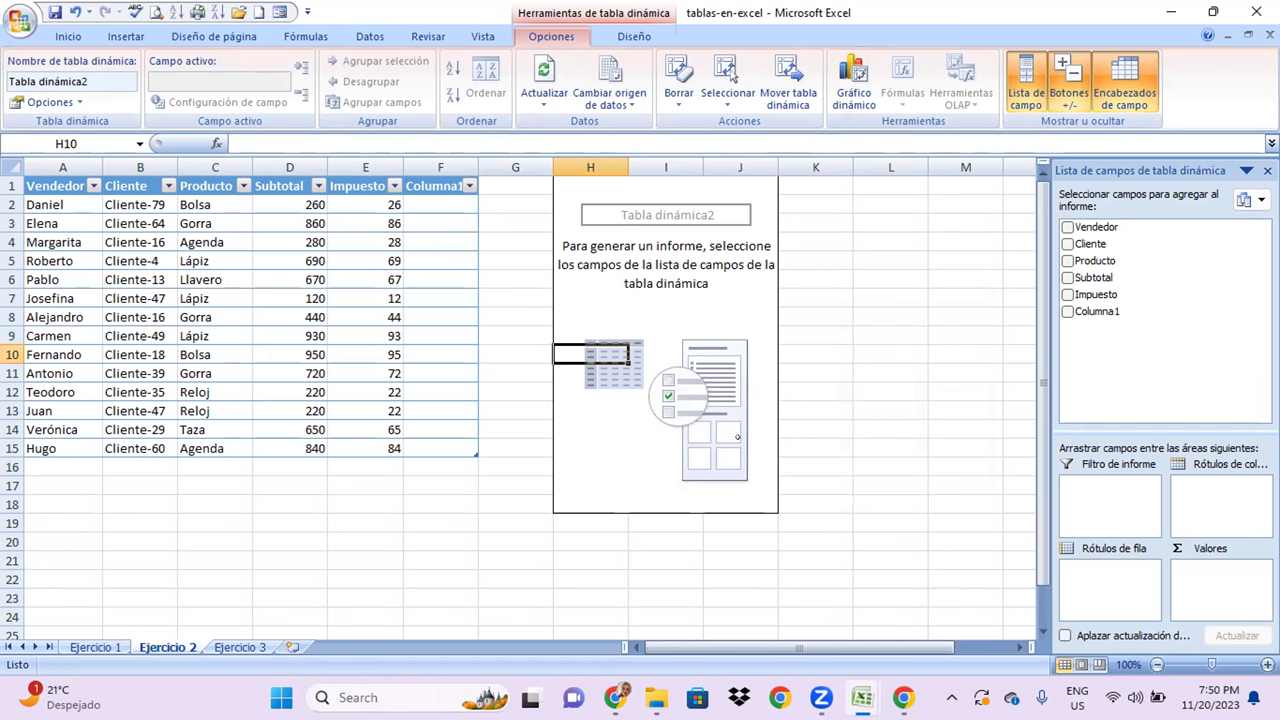
{"action": "left_click", "coordinate": [711, 441]}
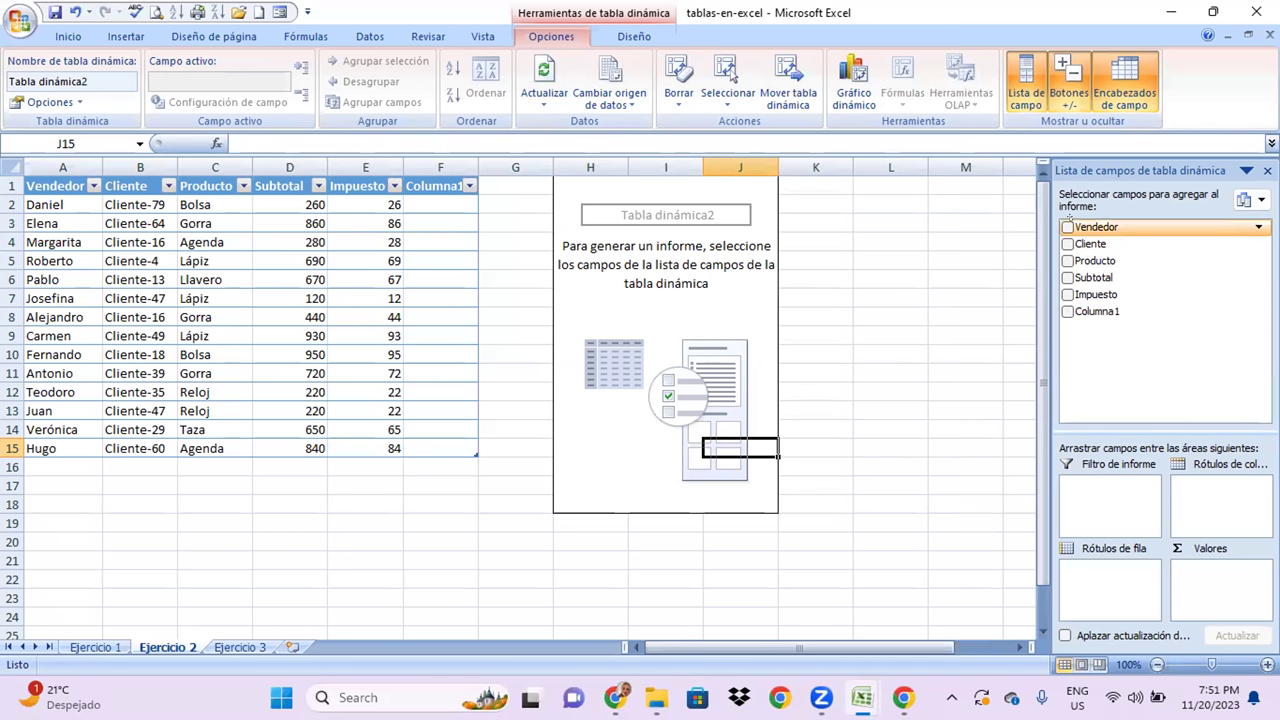
{"action": "mouse_move", "coordinate": [1069, 217]}
{"action": "left_mouse_down"}
{"action": "mouse_move", "coordinate": [1092, 578]}
{"action": "mouse_move", "coordinate": [1111, 577]}
{"action": "left_mouse_up"}
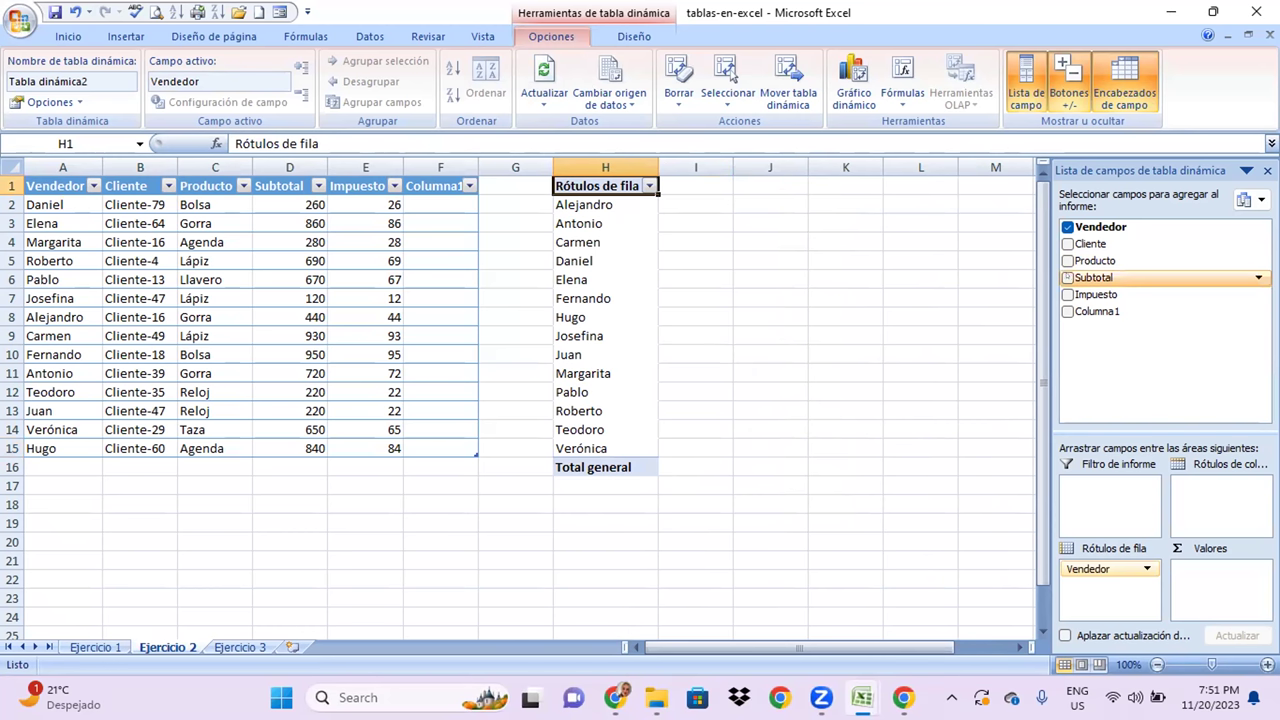
{"action": "left_click_drag", "start_coordinate": [1094, 277], "coordinate": [1263, 589]}
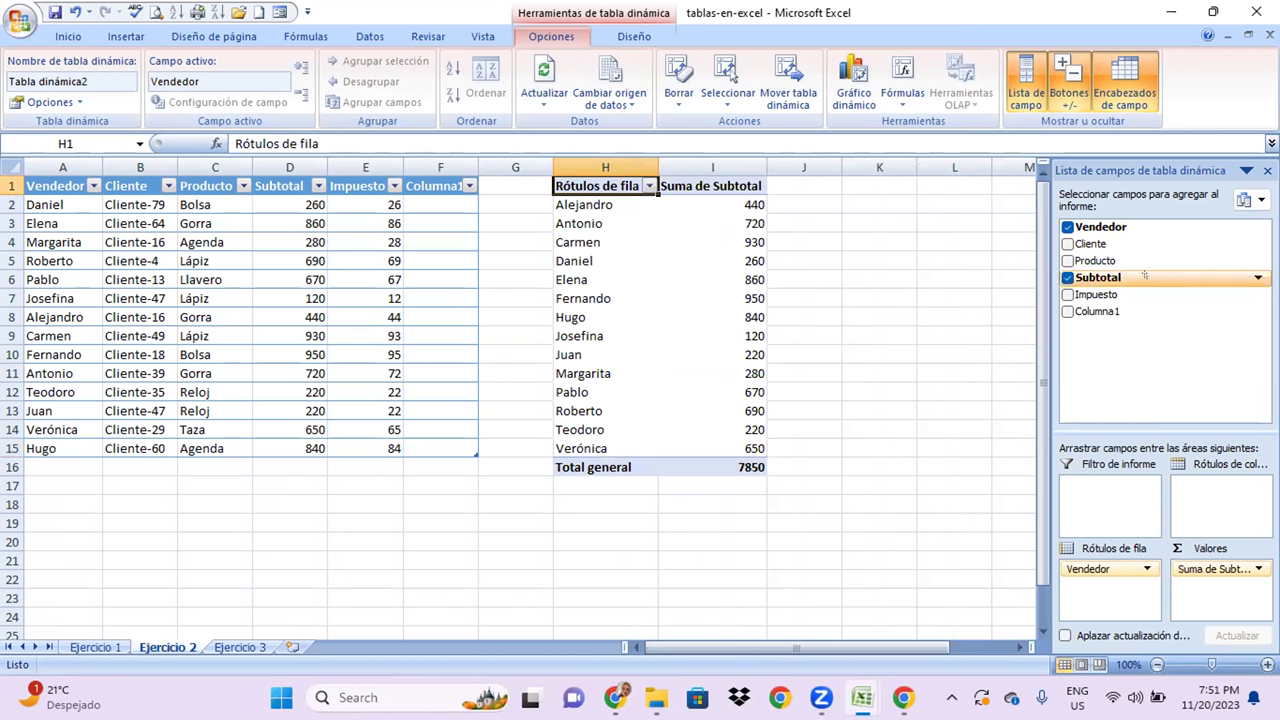
{"action": "mouse_move", "coordinate": [1095, 295]}
{"action": "left_mouse_down"}
{"action": "mouse_move", "coordinate": [1181, 592]}
{"action": "mouse_move", "coordinate": [1260, 602]}
{"action": "left_mouse_up"}
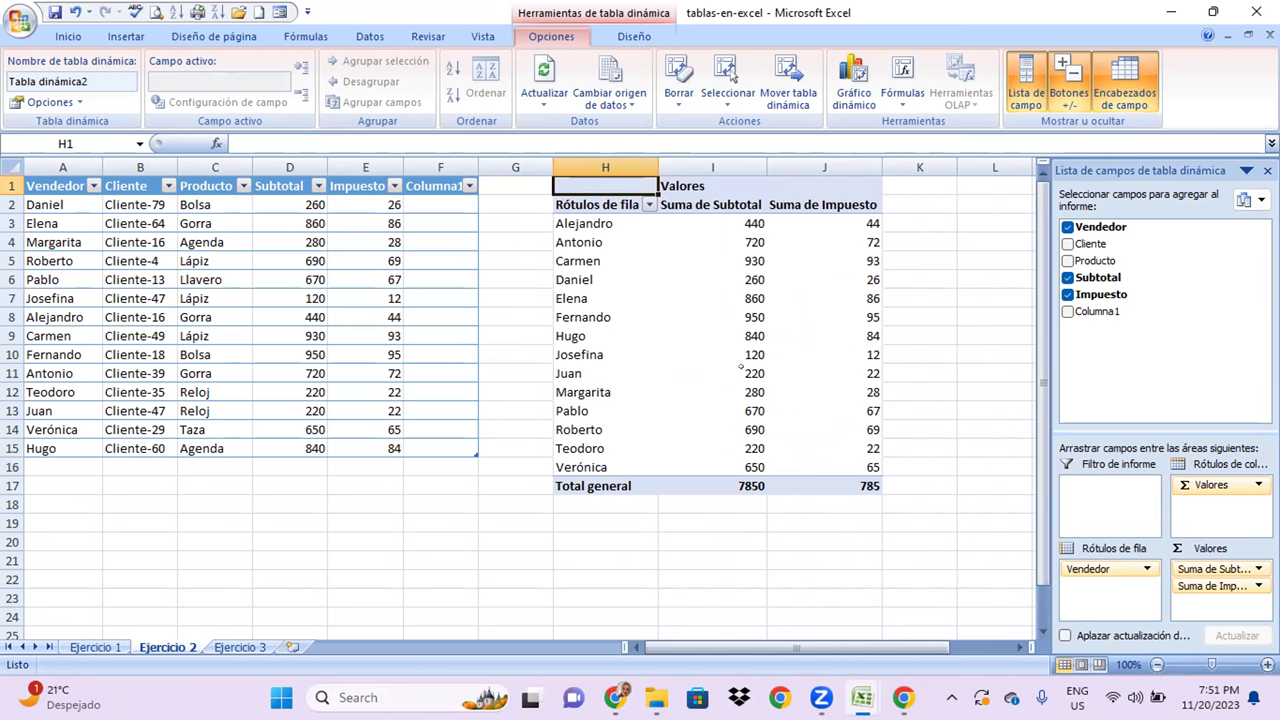
{"action": "left_click", "coordinate": [741, 370]}
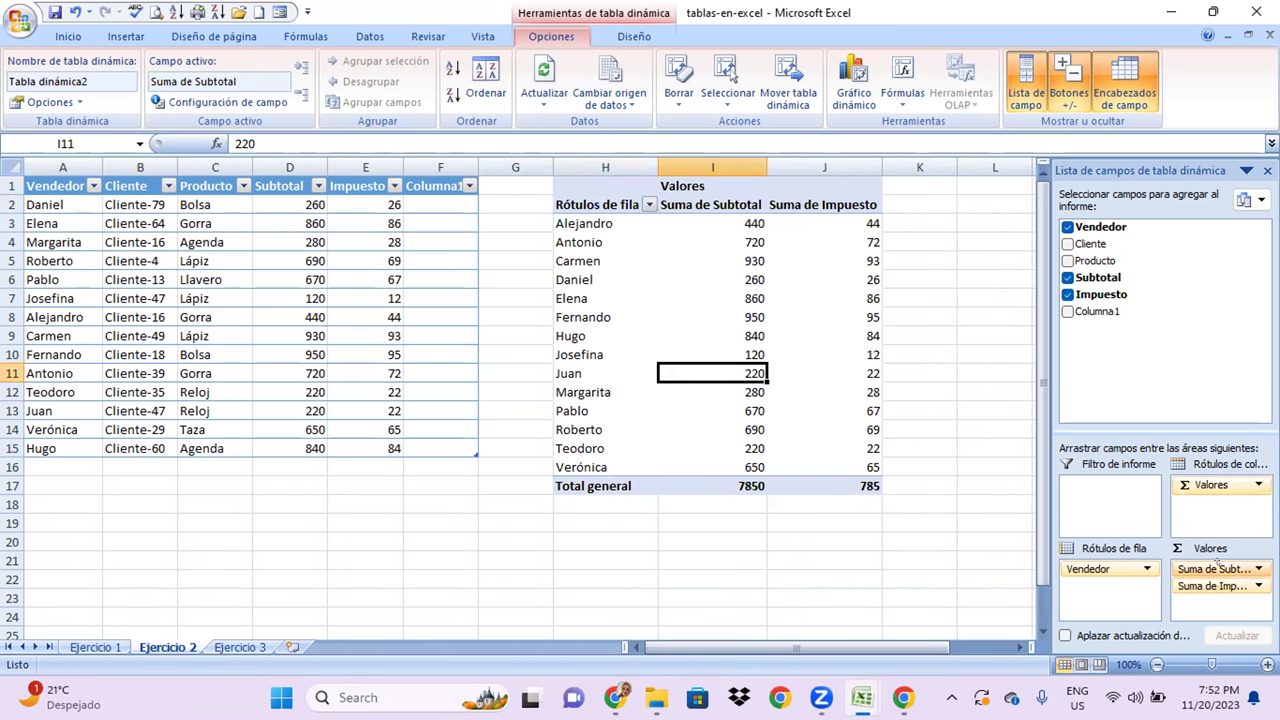
- Remove Suma de Subtotal, Suma de Impuesto and Vendedor from the pivot table
{"action": "left_click_drag", "start_coordinate": [1218, 568], "coordinate": [958, 609]}
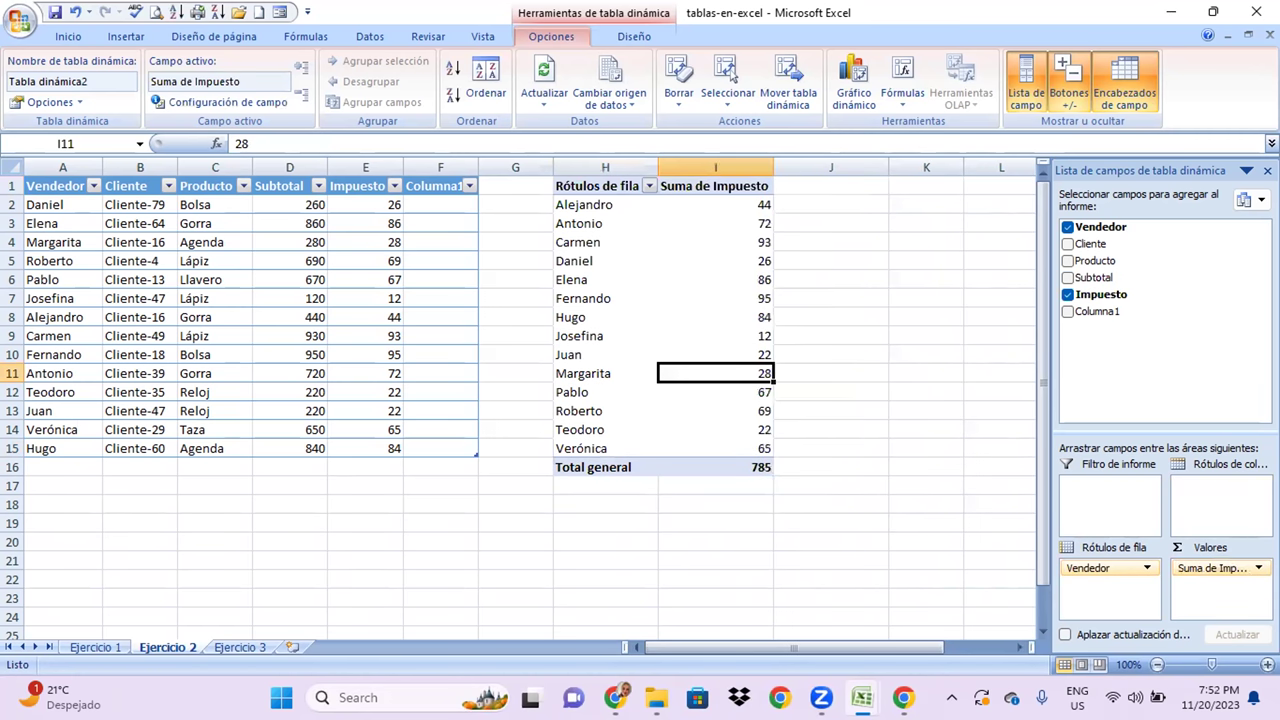
{"action": "left_click_drag", "start_coordinate": [1218, 568], "coordinate": [916, 603]}
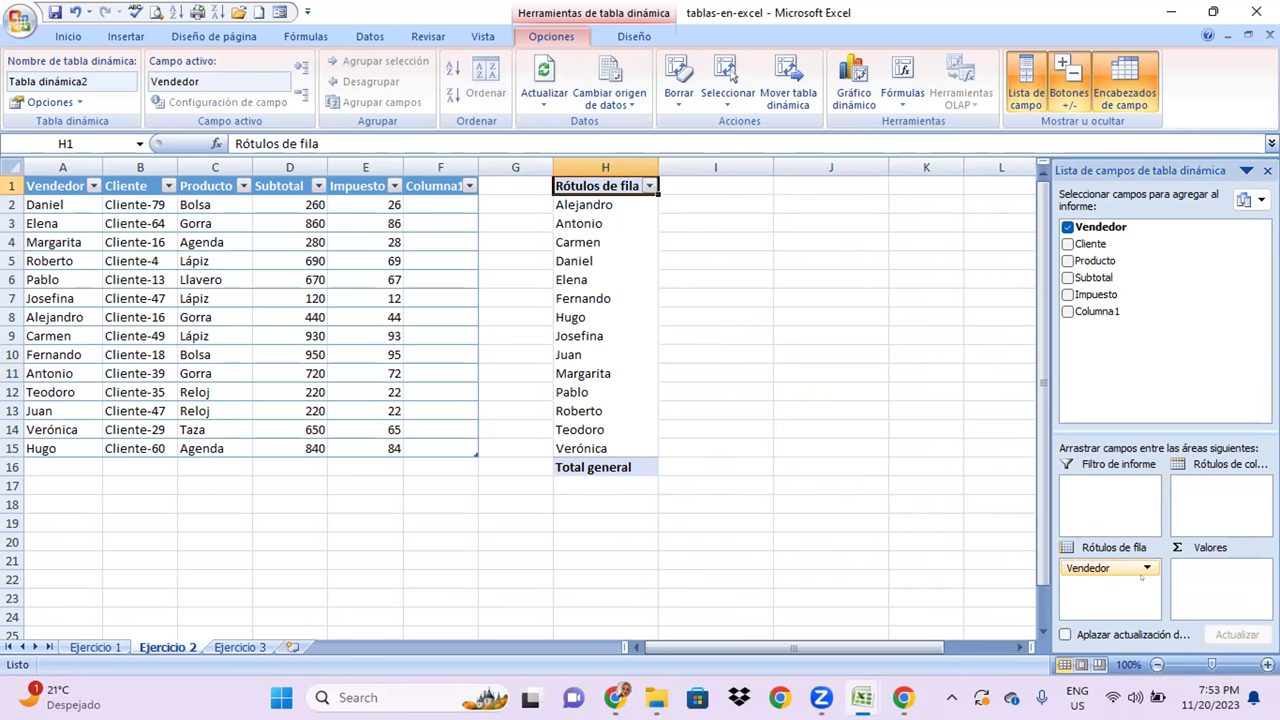
{"action": "left_click_drag", "start_coordinate": [1141, 576], "coordinate": [880, 622]}
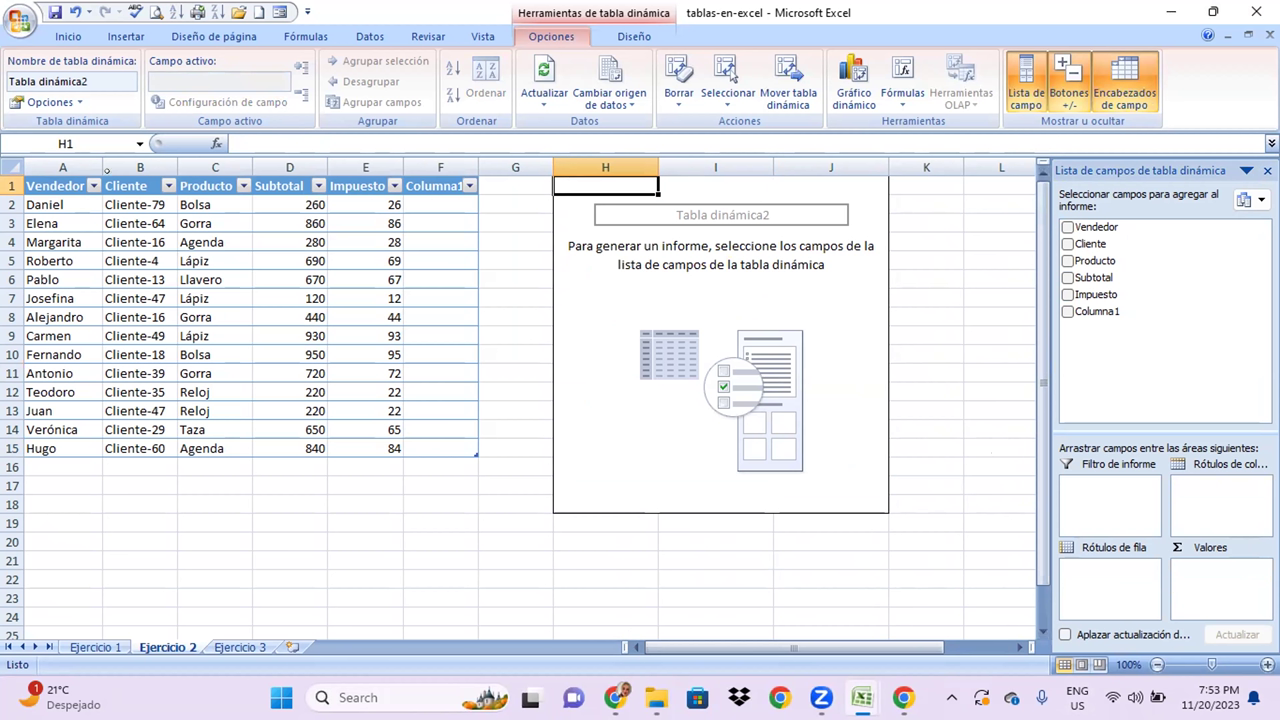
- Delete columns H to J, removing the pivot table from Ejercicio 2
{"action": "left_click", "coordinate": [605, 167]}
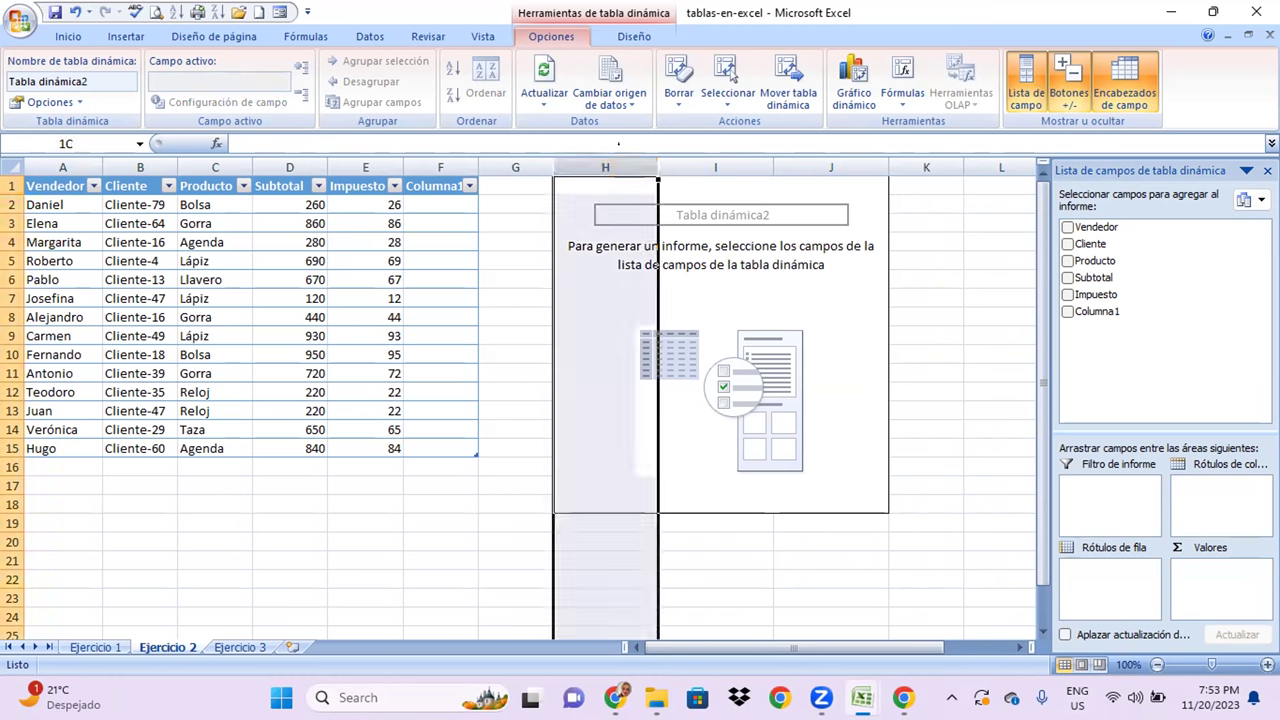
{"action": "left_click_drag", "start_coordinate": [619, 145], "coordinate": [757, 160]}
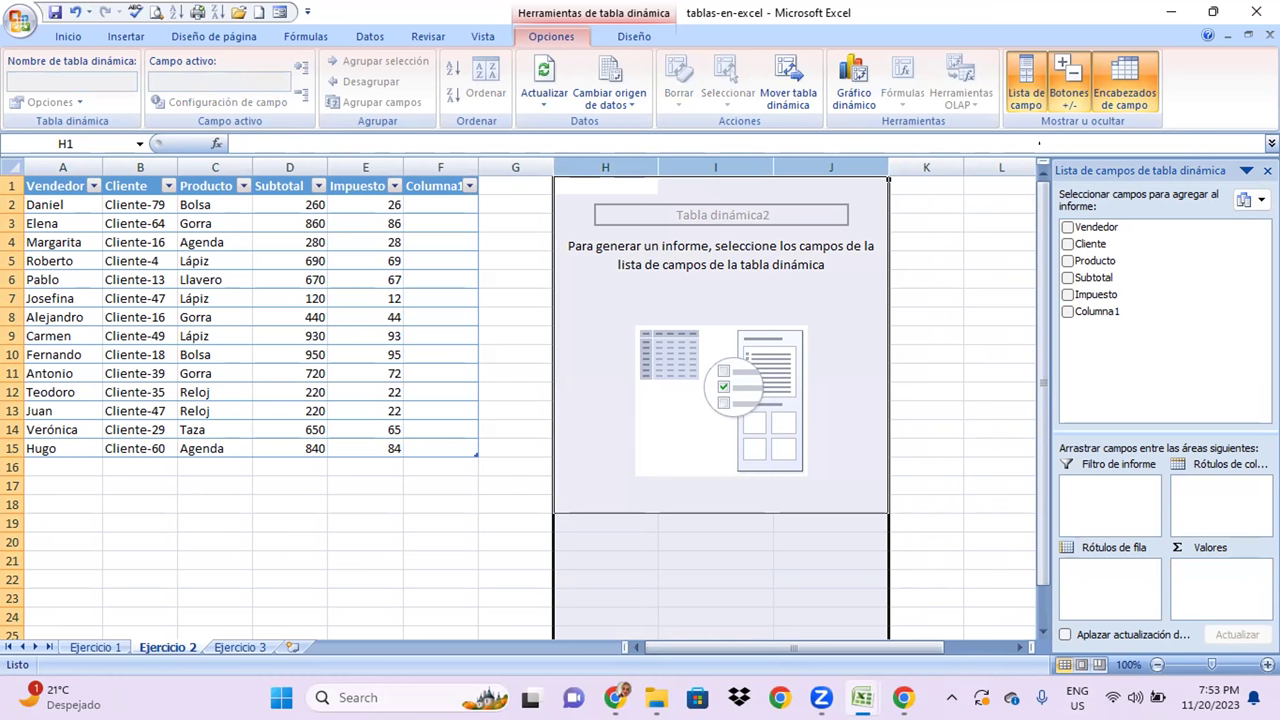
{"action": "right_click", "coordinate": [841, 168]}
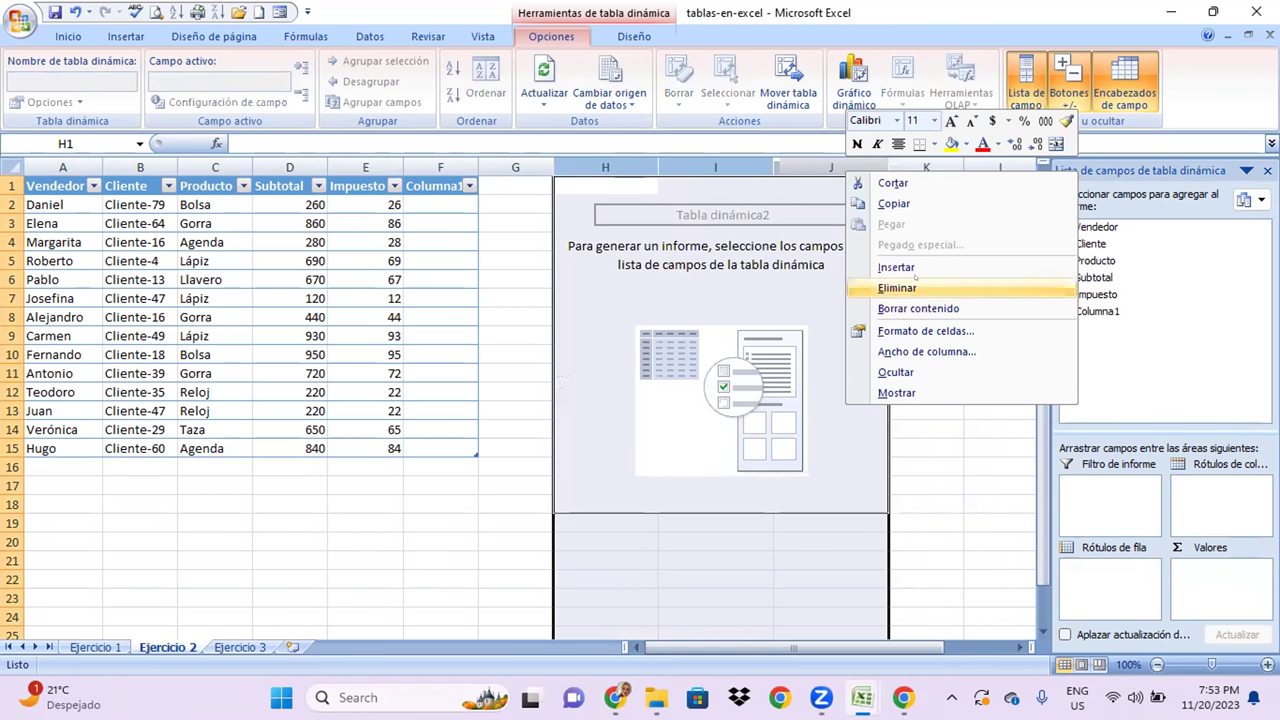
{"action": "left_click", "coordinate": [897, 287]}
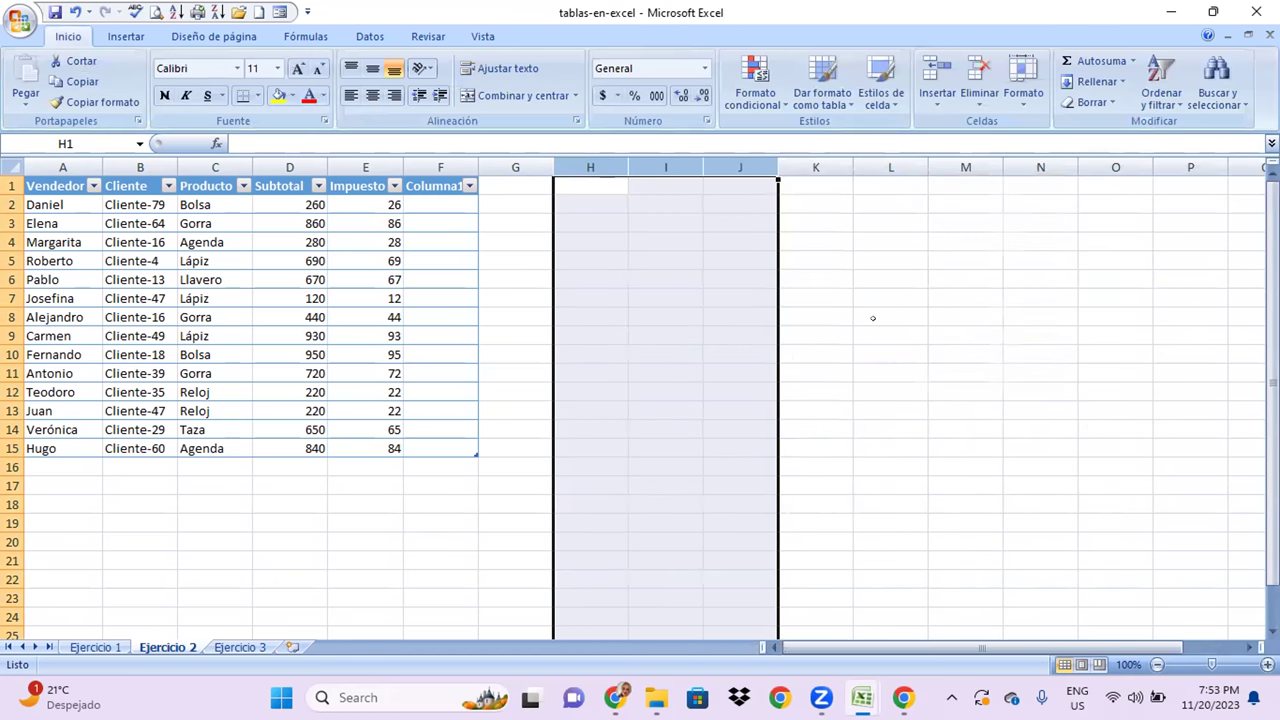
{"action": "left_click", "coordinate": [672, 295]}
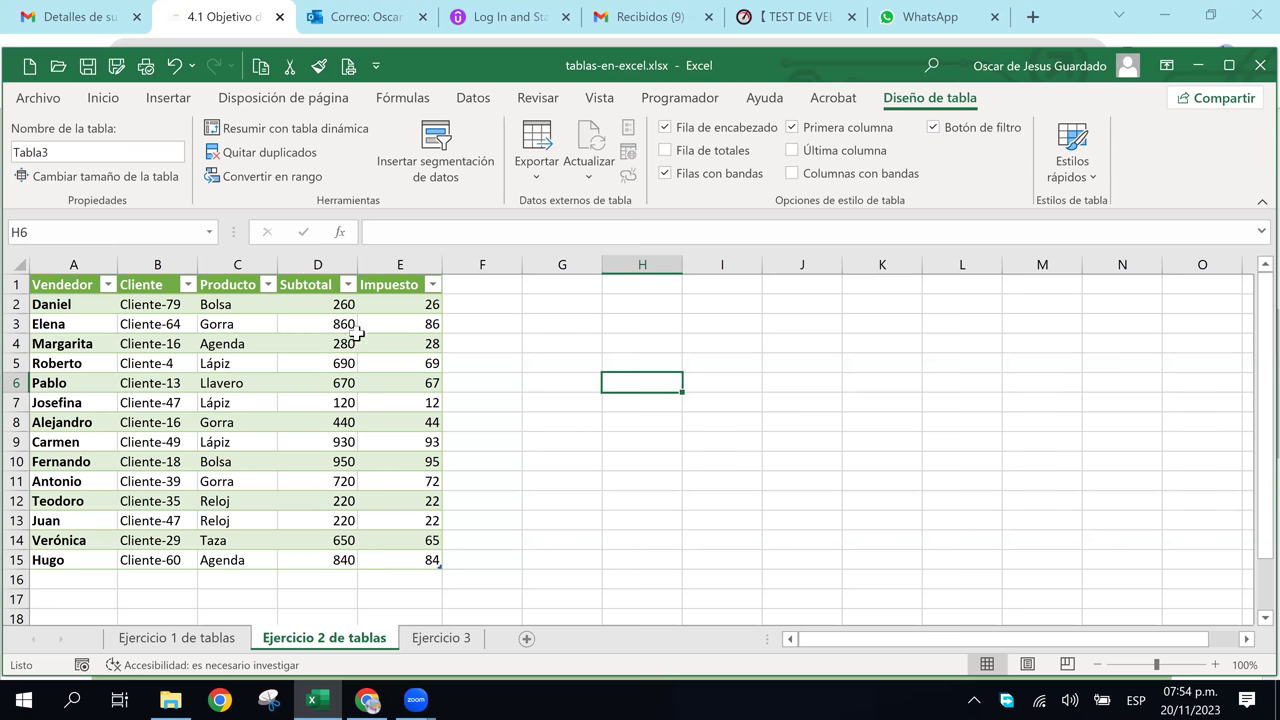
- Insert Vendedor, Producto and Cliente slicers for the sales table
{"action": "left_click", "coordinate": [237, 327]}
{"action": "left_click", "coordinate": [325, 424]}
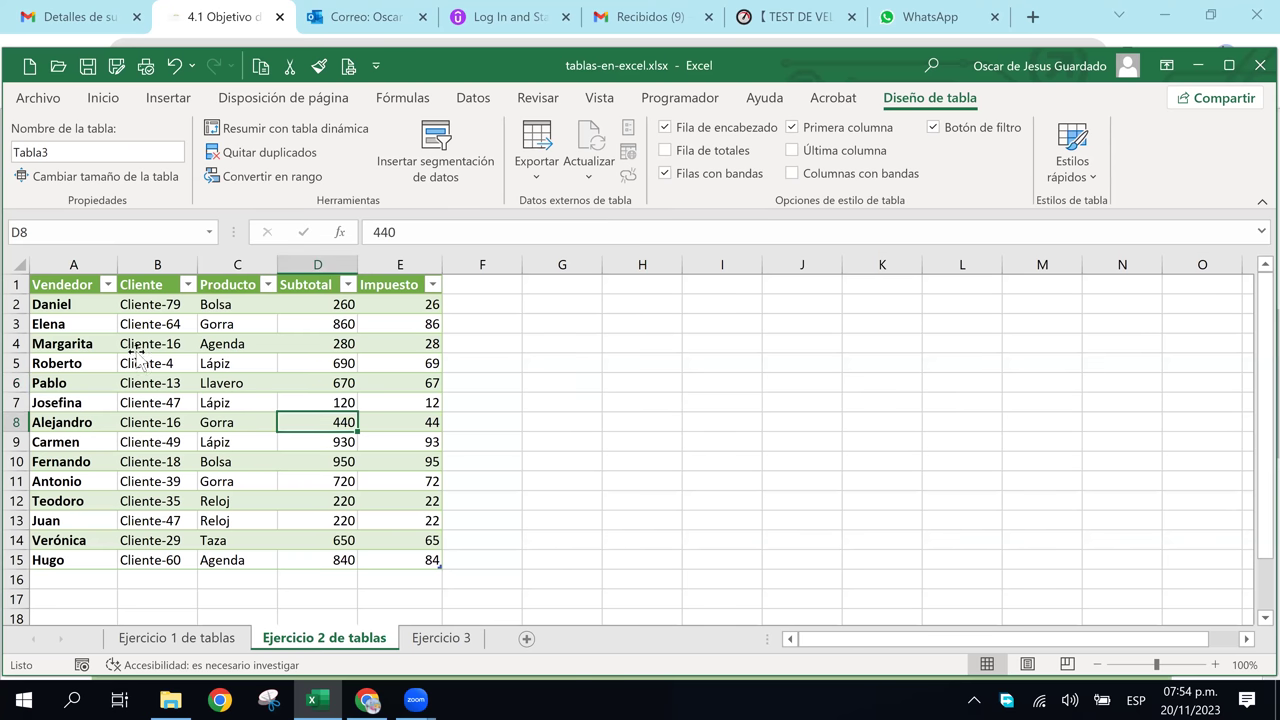
{"action": "left_click", "coordinate": [217, 347]}
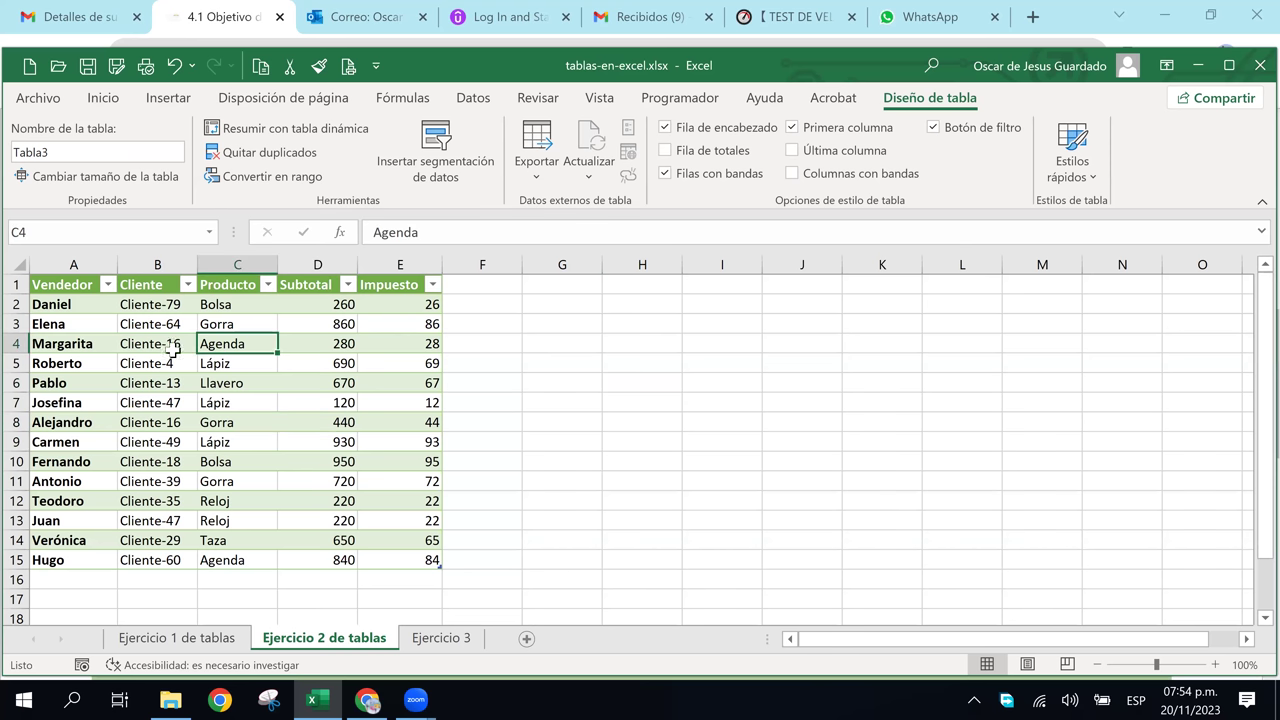
{"action": "left_click", "coordinate": [175, 350]}
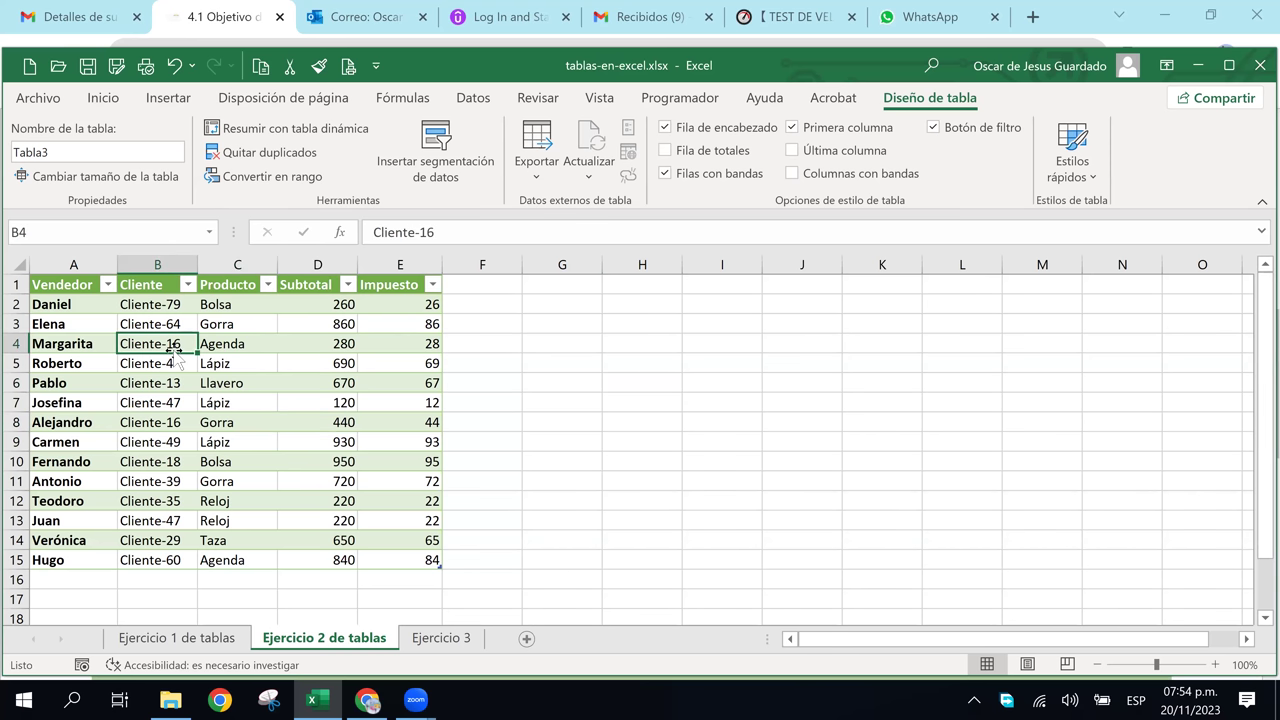
{"action": "left_click", "coordinate": [310, 368]}
{"action": "left_click", "coordinate": [305, 457]}
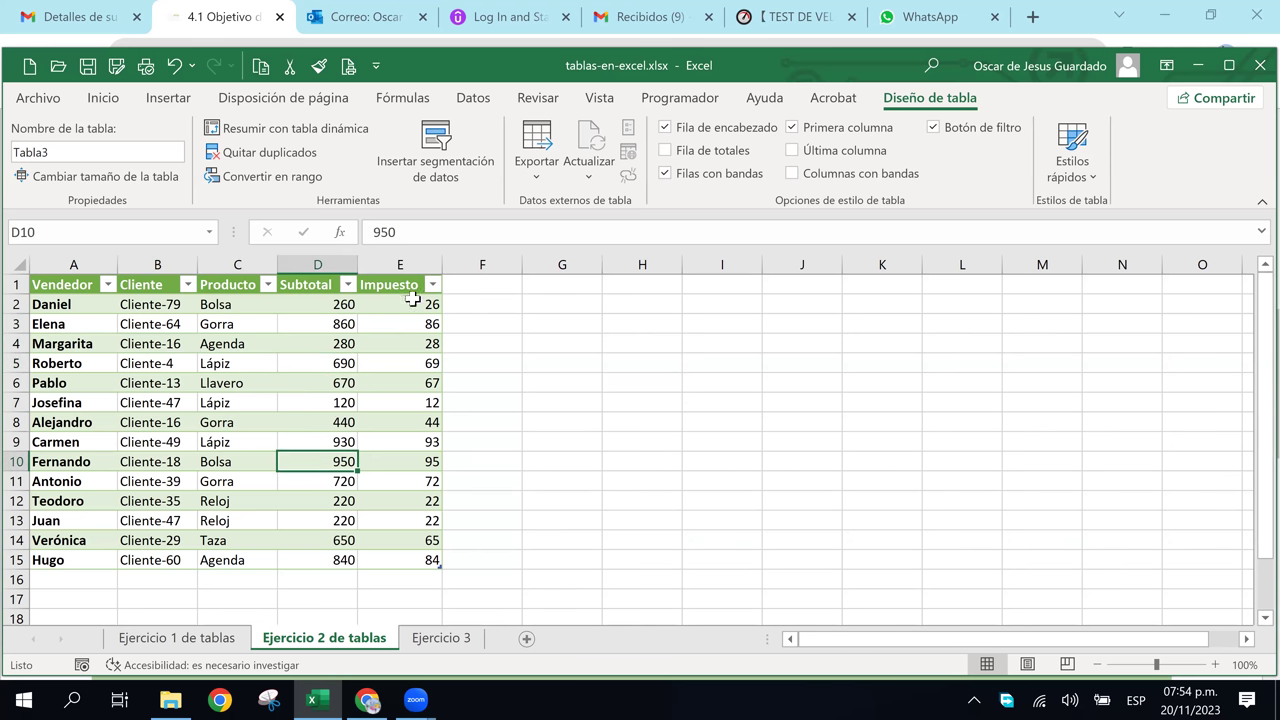
{"action": "left_click", "coordinate": [446, 170]}
{"action": "left_click", "coordinate": [770, 268]}
{"action": "left_click", "coordinate": [766, 309]}
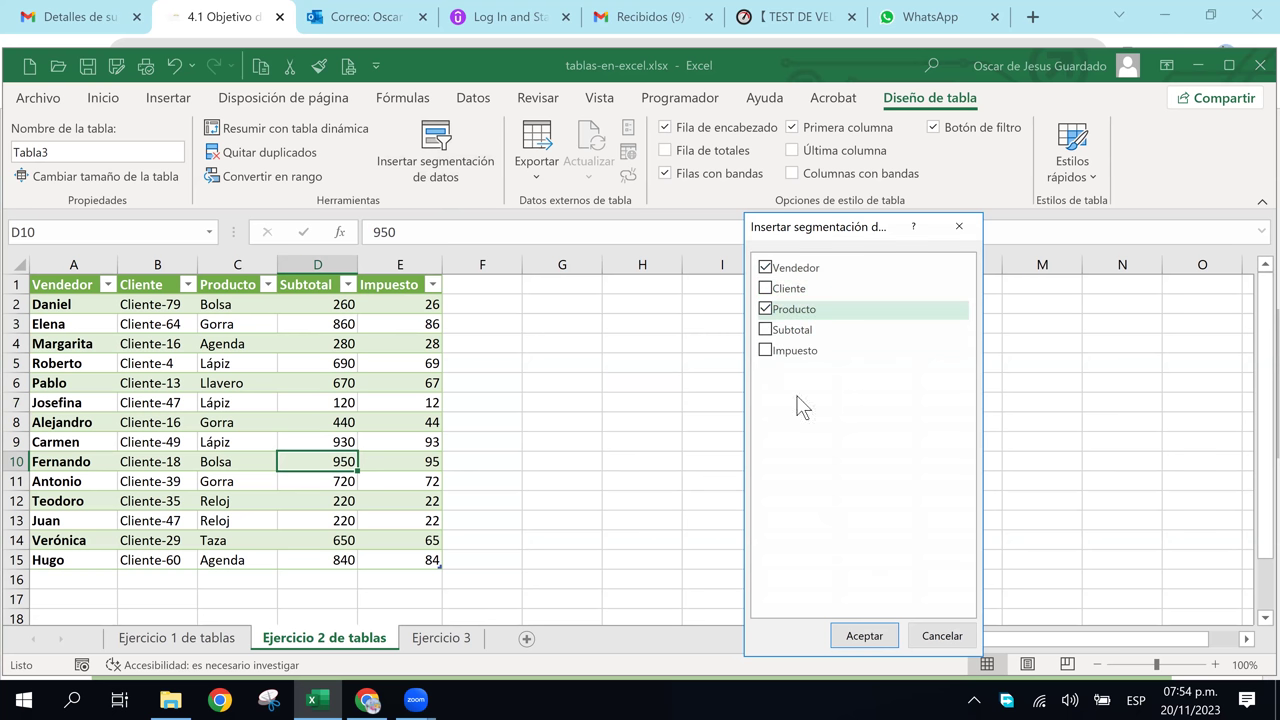
{"action": "left_click", "coordinate": [766, 289]}
{"action": "left_click", "coordinate": [860, 635]}
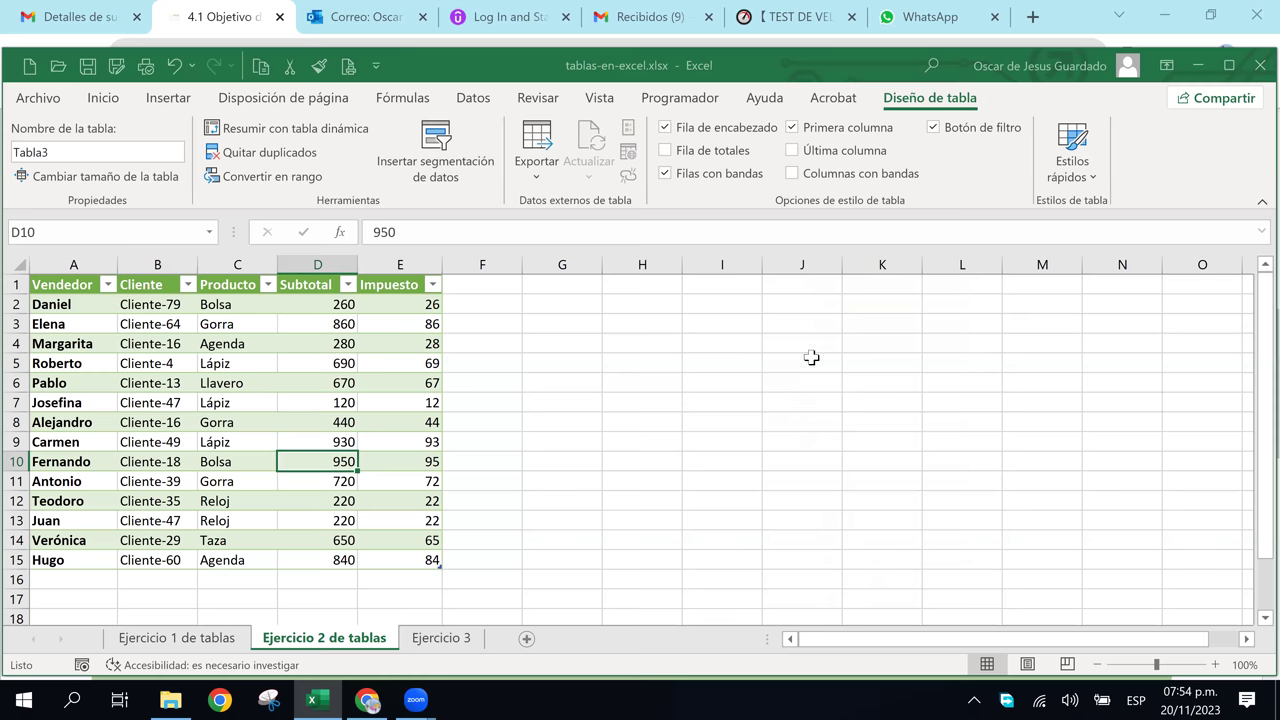
- Line up the Vendedor, Cliente and Producto slicers side by side beside the table
{"action": "left_click_drag", "start_coordinate": [677, 403], "coordinate": [944, 297]}
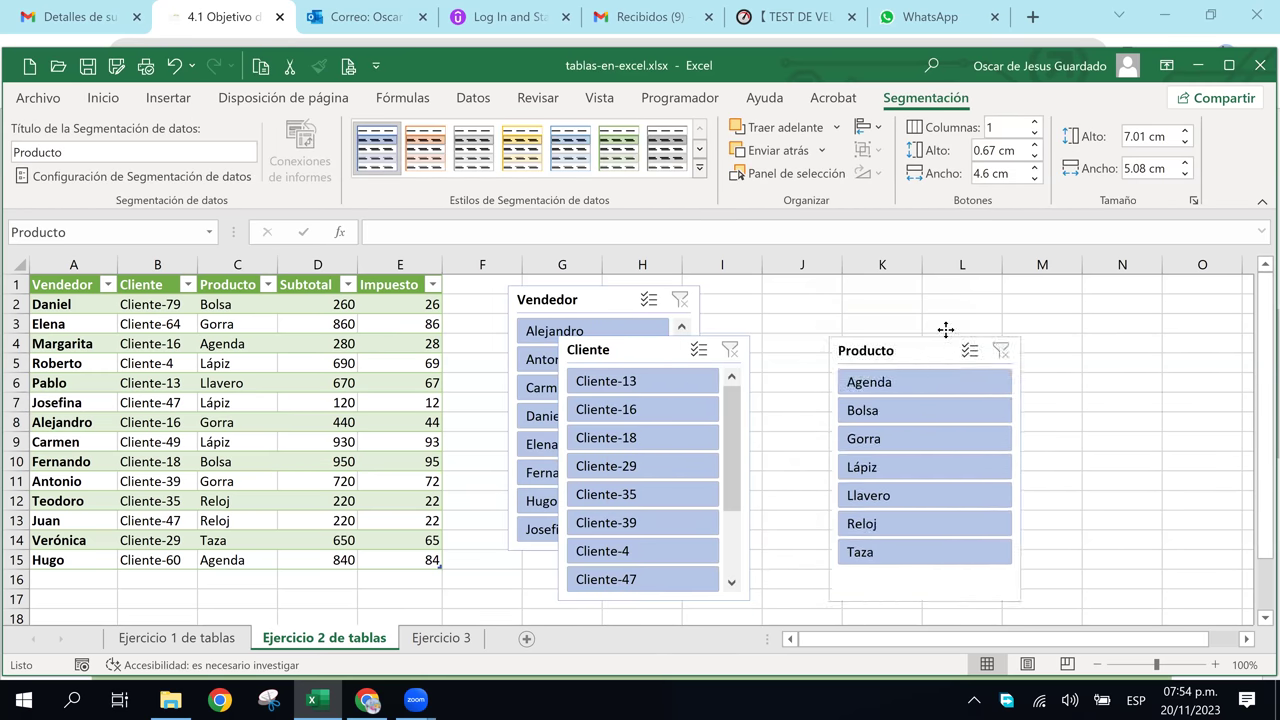
{"action": "left_click_drag", "start_coordinate": [664, 354], "coordinate": [791, 300]}
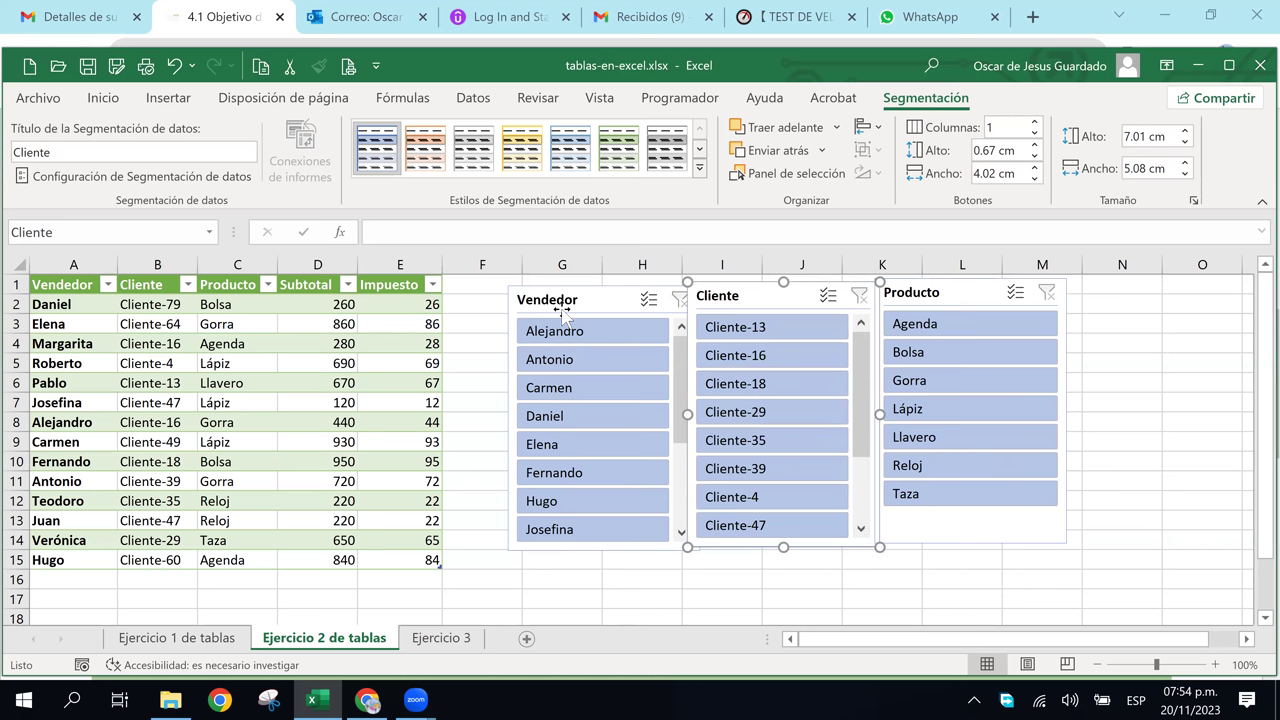
{"action": "left_click_drag", "start_coordinate": [559, 299], "coordinate": [538, 297]}
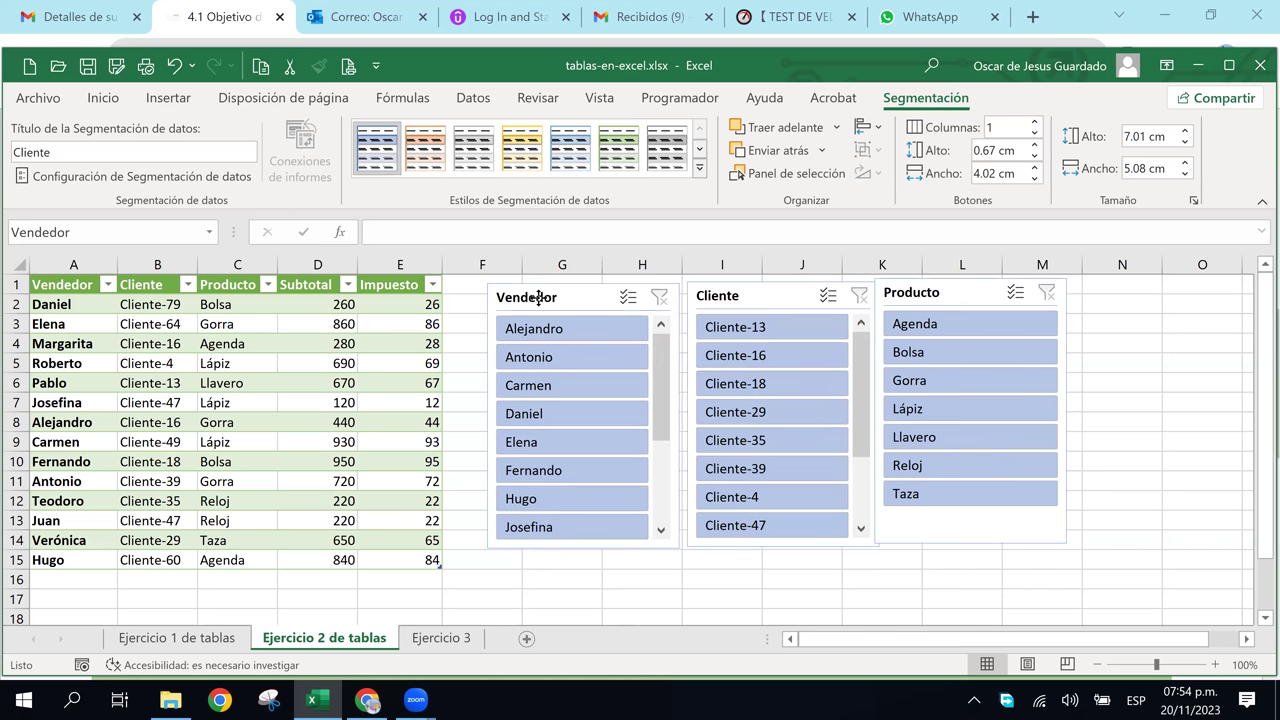
{"action": "left_click_drag", "start_coordinate": [737, 298], "coordinate": [728, 299]}
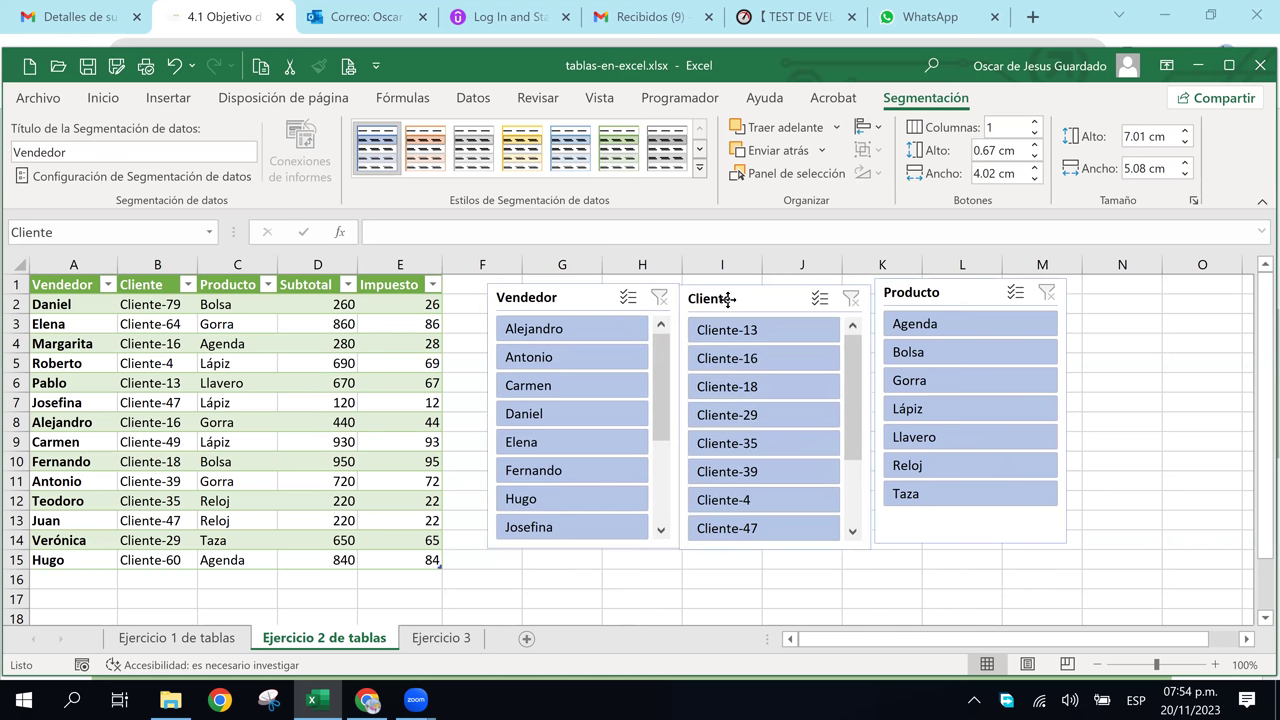
{"action": "left_click_drag", "start_coordinate": [728, 299], "coordinate": [731, 299]}
{"action": "left_click", "coordinate": [924, 296]}
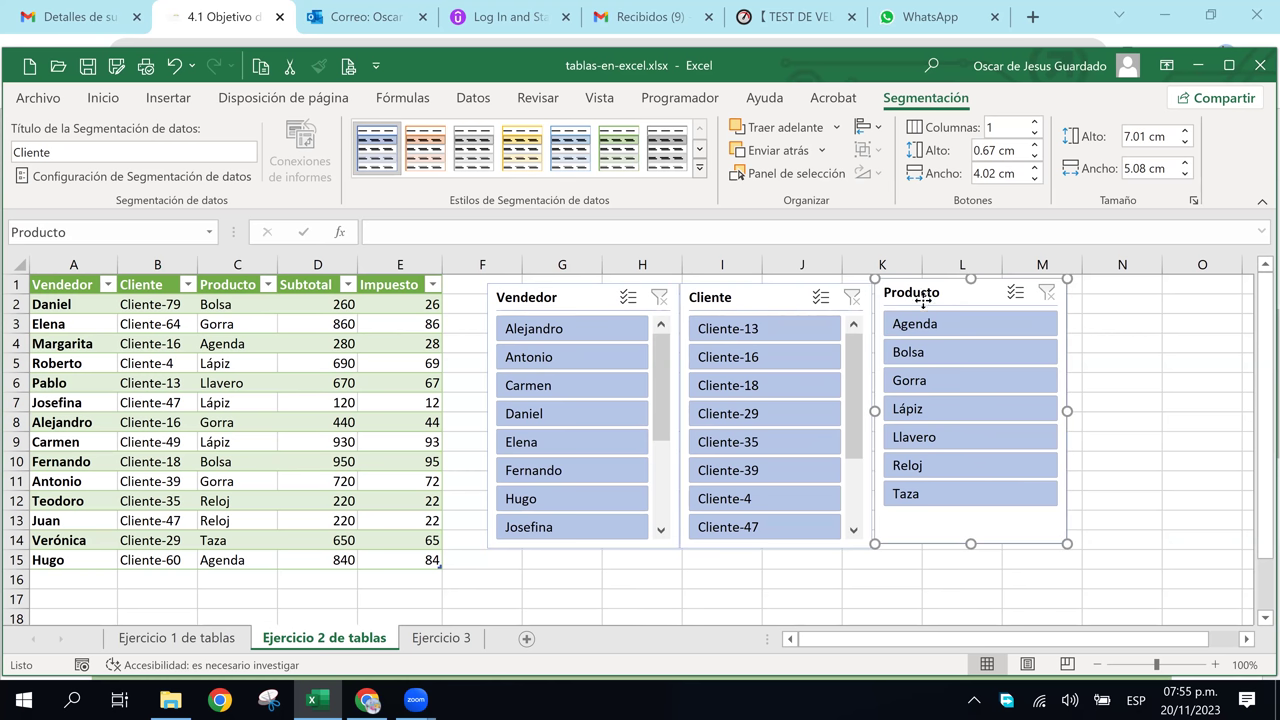
{"action": "left_click_drag", "start_coordinate": [922, 300], "coordinate": [919, 304]}
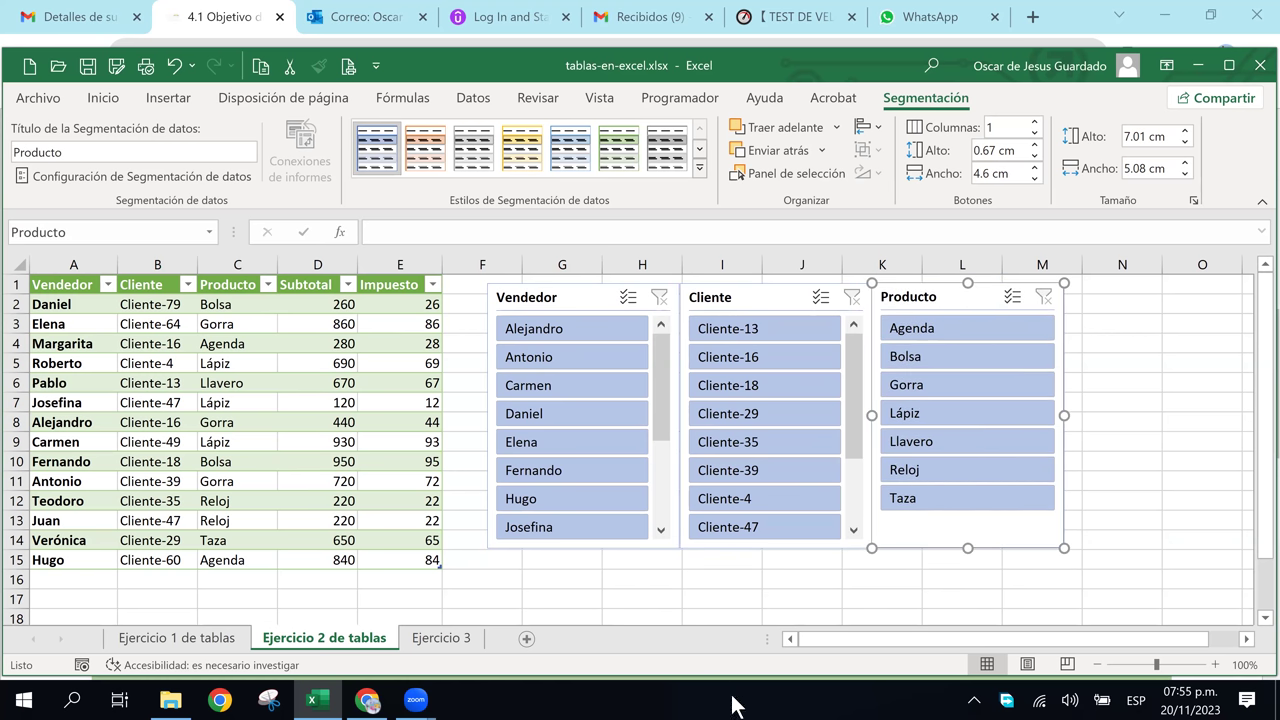
{"action": "left_click", "coordinate": [733, 560]}
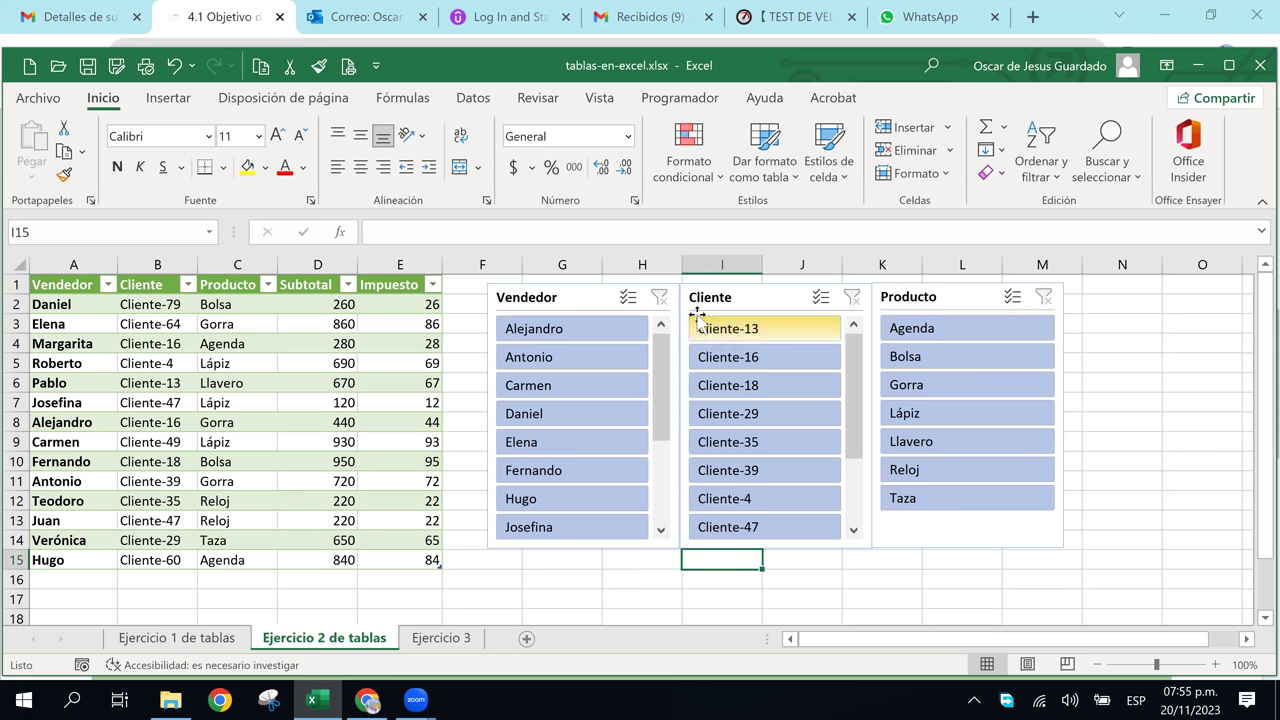
- Drag the Vendedor slicer to the right of Producto, making the order Cliente, Producto, Vendedor
{"action": "right_click", "coordinate": [636, 306]}
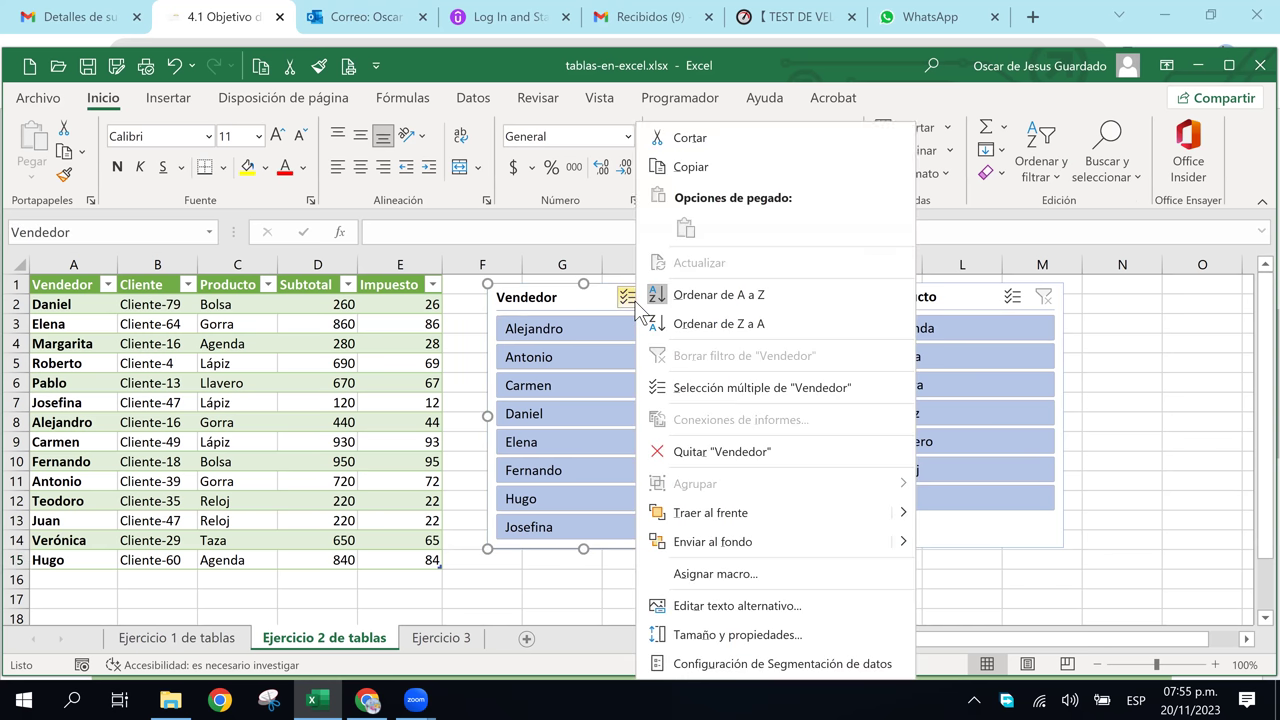
{"action": "left_click", "coordinate": [623, 308]}
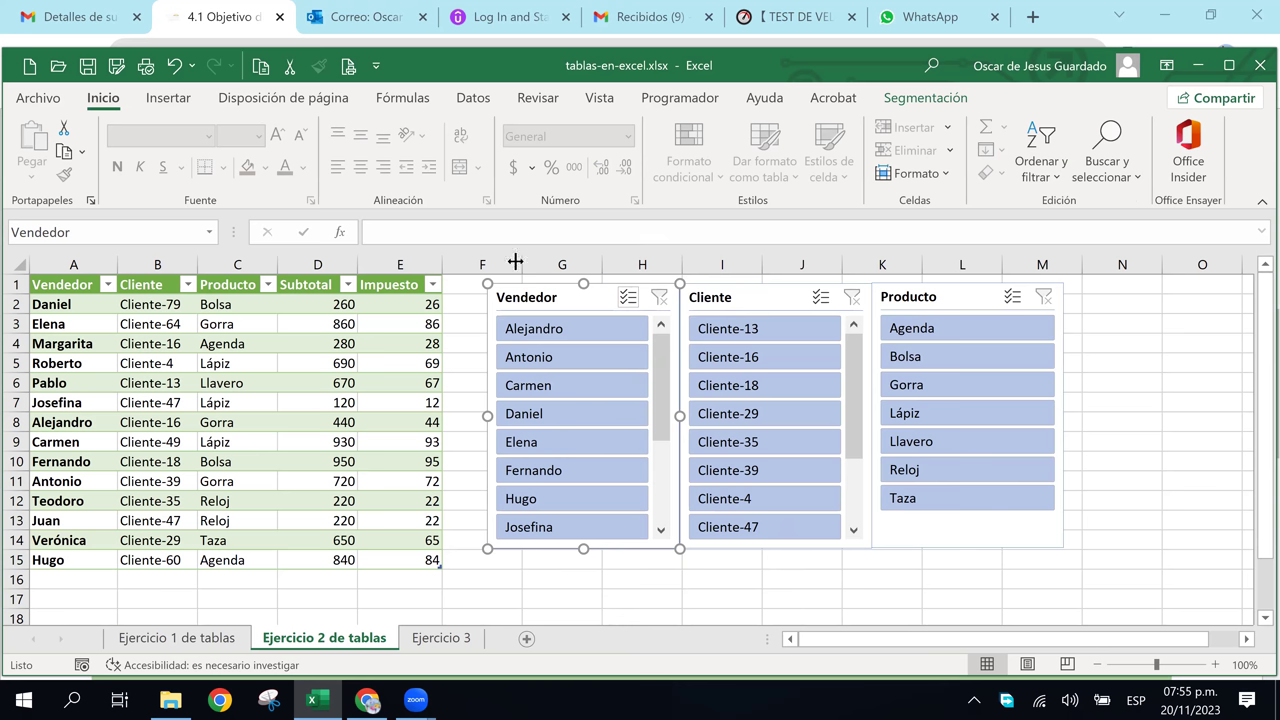
{"action": "left_click_drag", "start_coordinate": [536, 296], "coordinate": [1111, 290]}
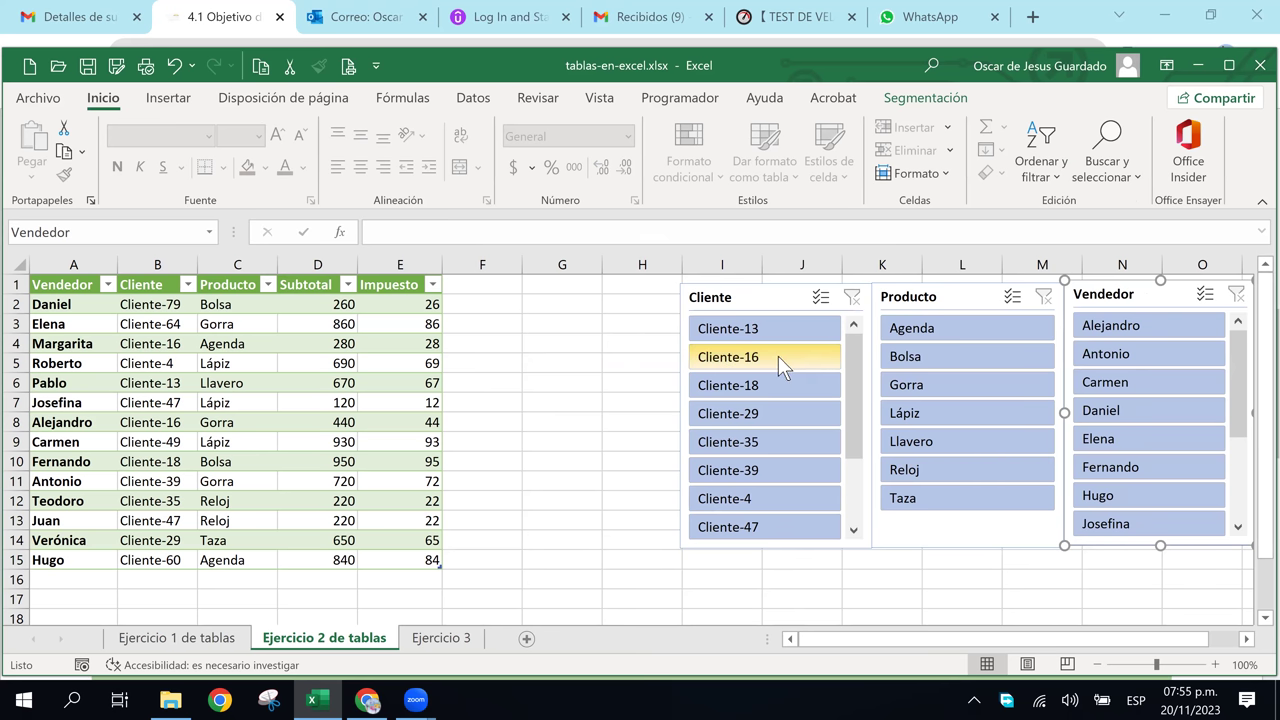
{"action": "left_click", "coordinate": [50, 100]}
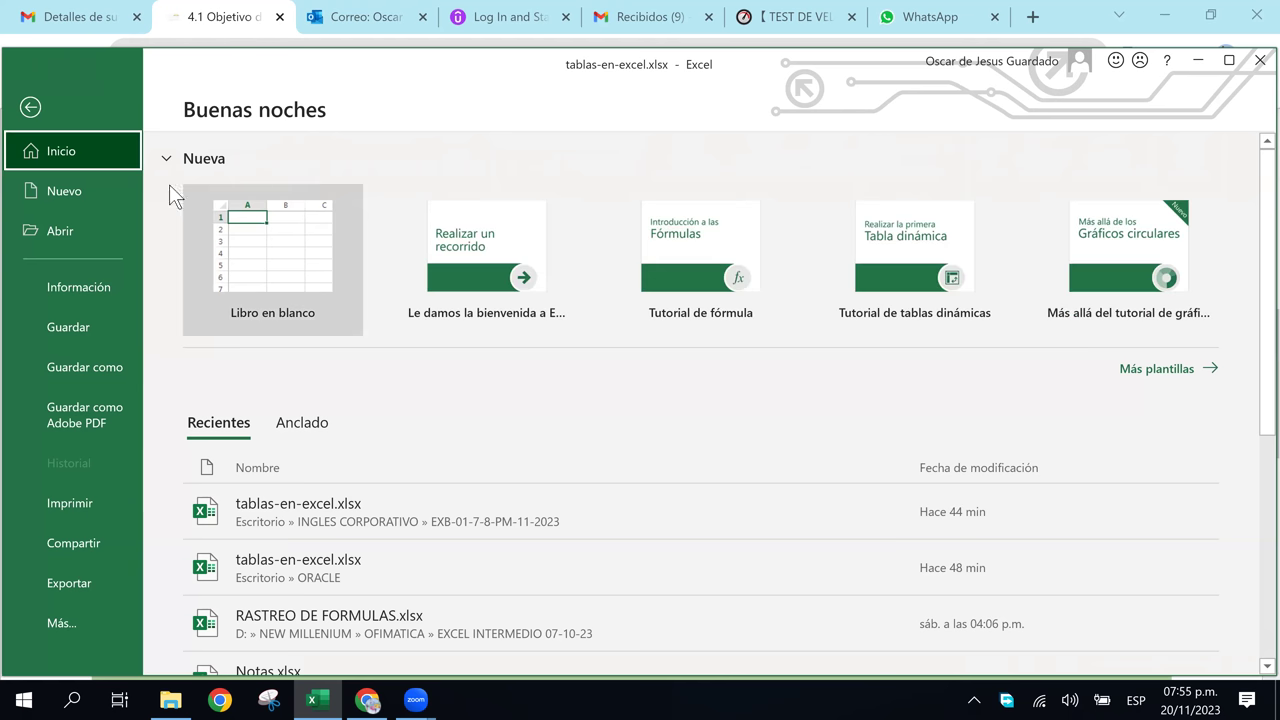
{"action": "left_click", "coordinate": [78, 507]}
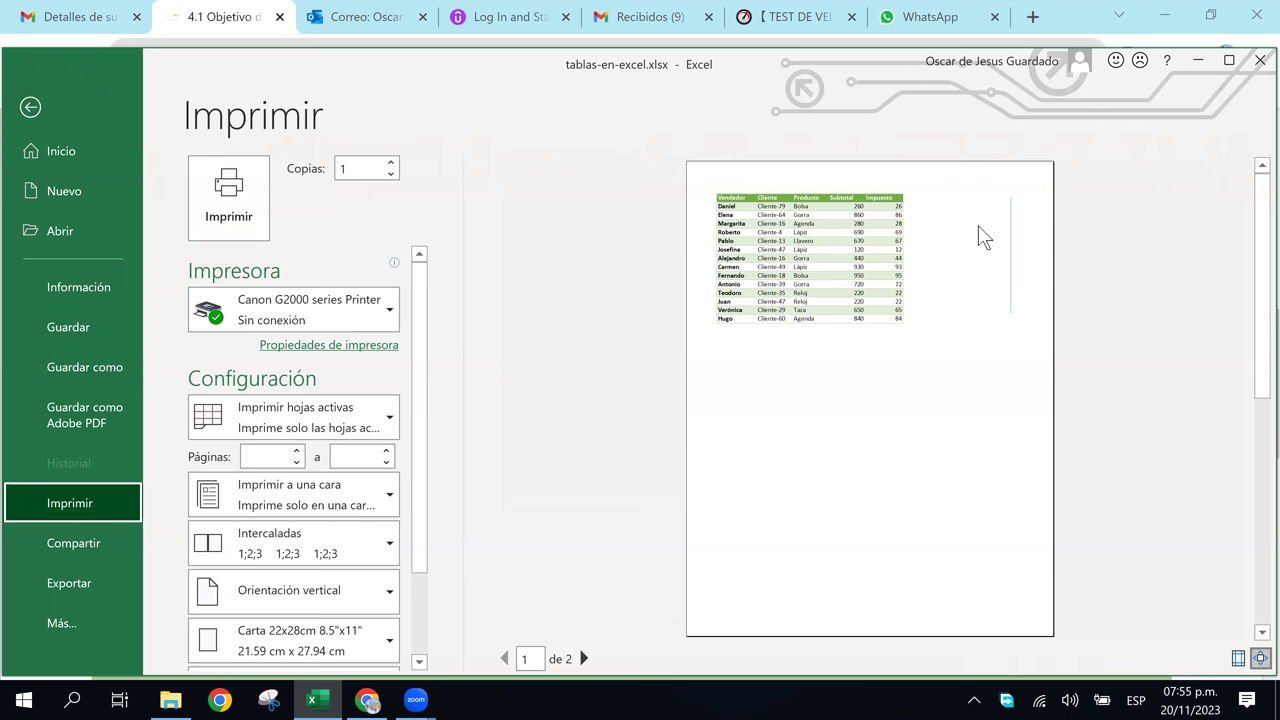
{"action": "left_click", "coordinate": [582, 659]}
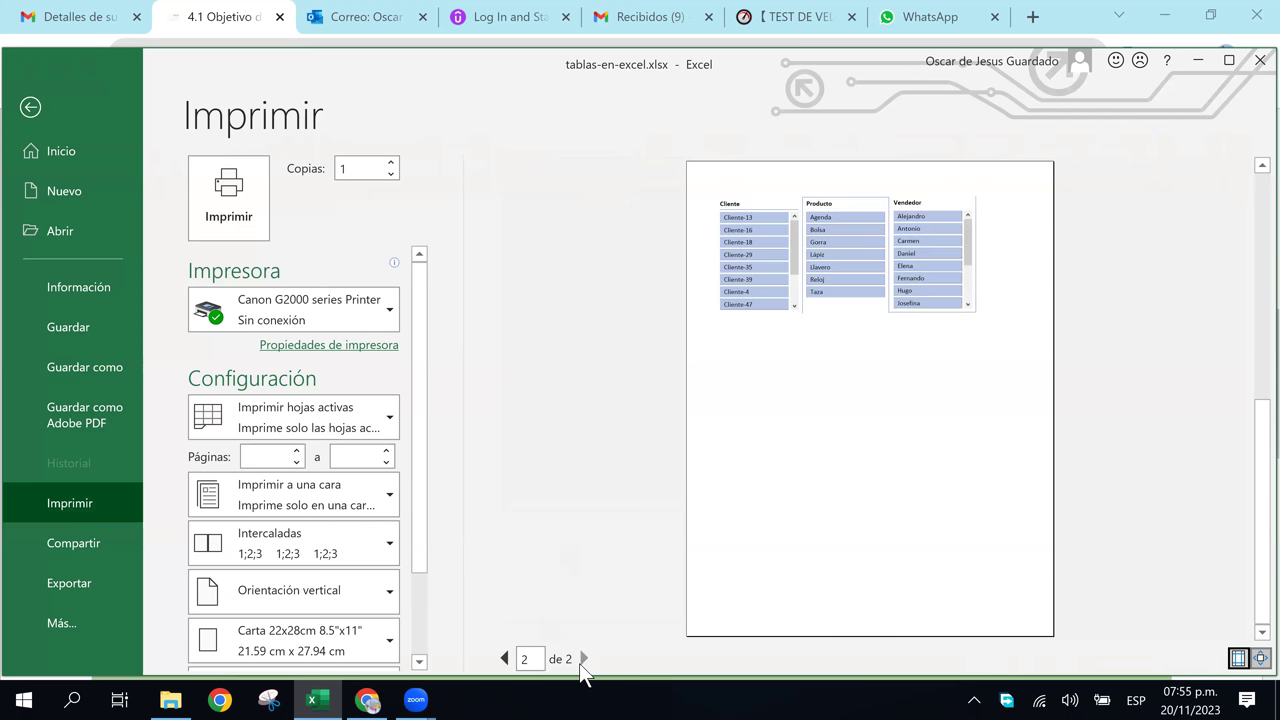
{"action": "left_click", "coordinate": [504, 658]}
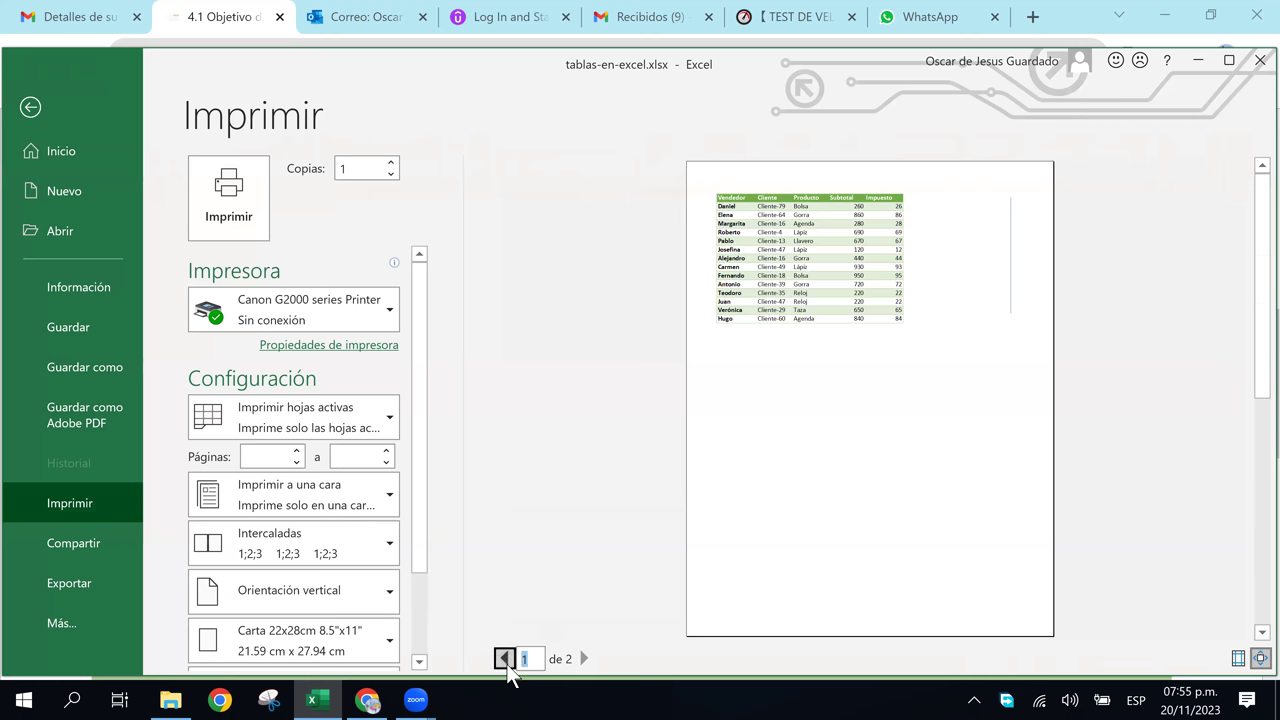
{"action": "left_click", "coordinate": [73, 100]}
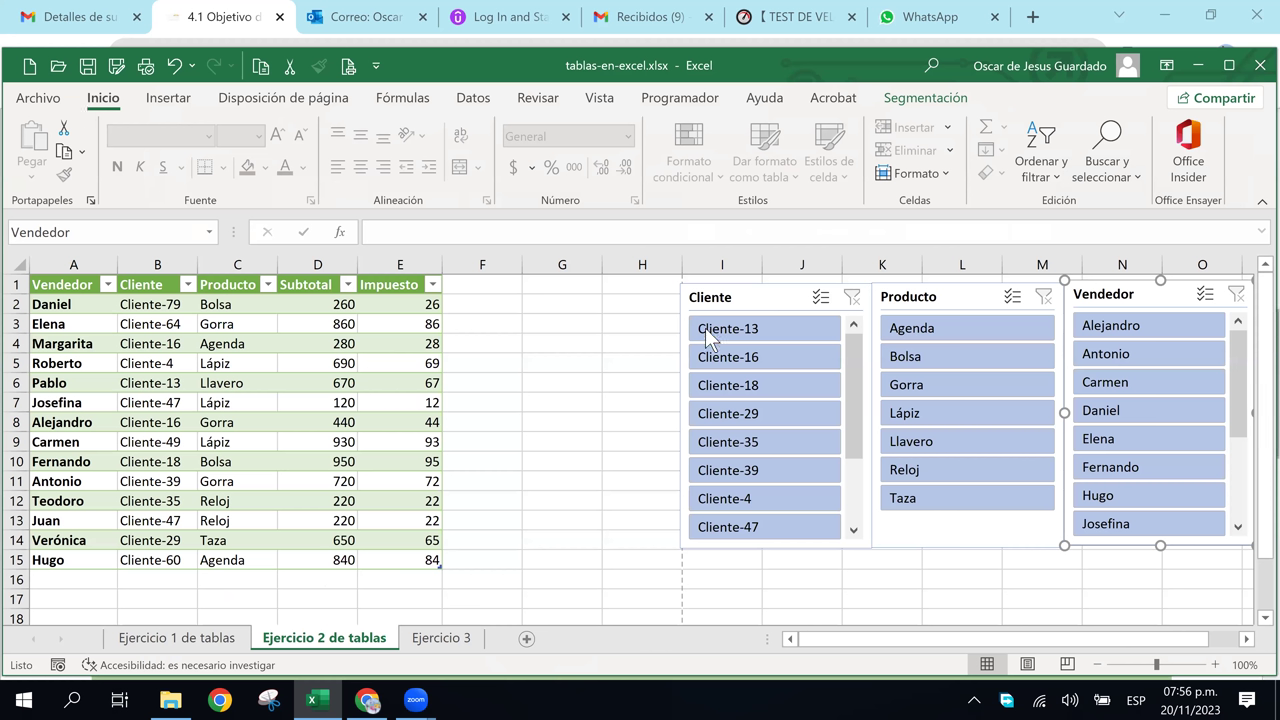
- Convert the sales table to a normal range with Convertir en rango, confirming with Sí
{"action": "left_click", "coordinate": [740, 292]}
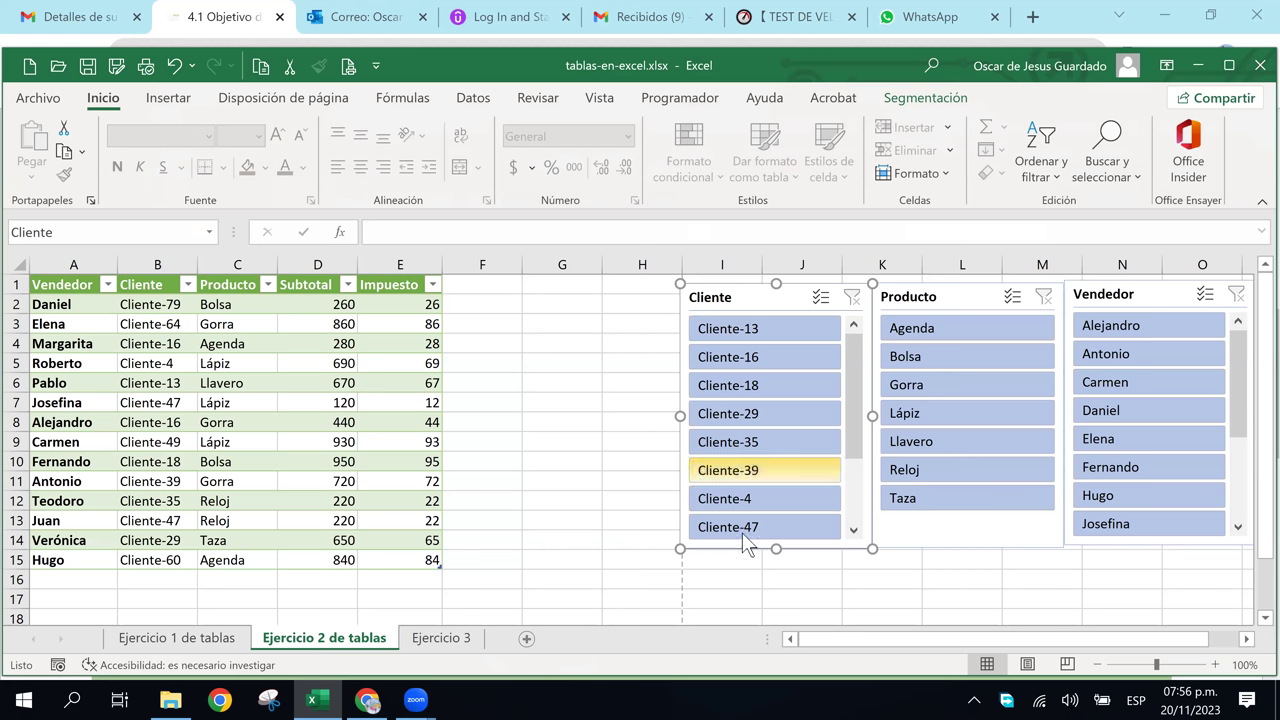
{"action": "left_click", "coordinate": [578, 343]}
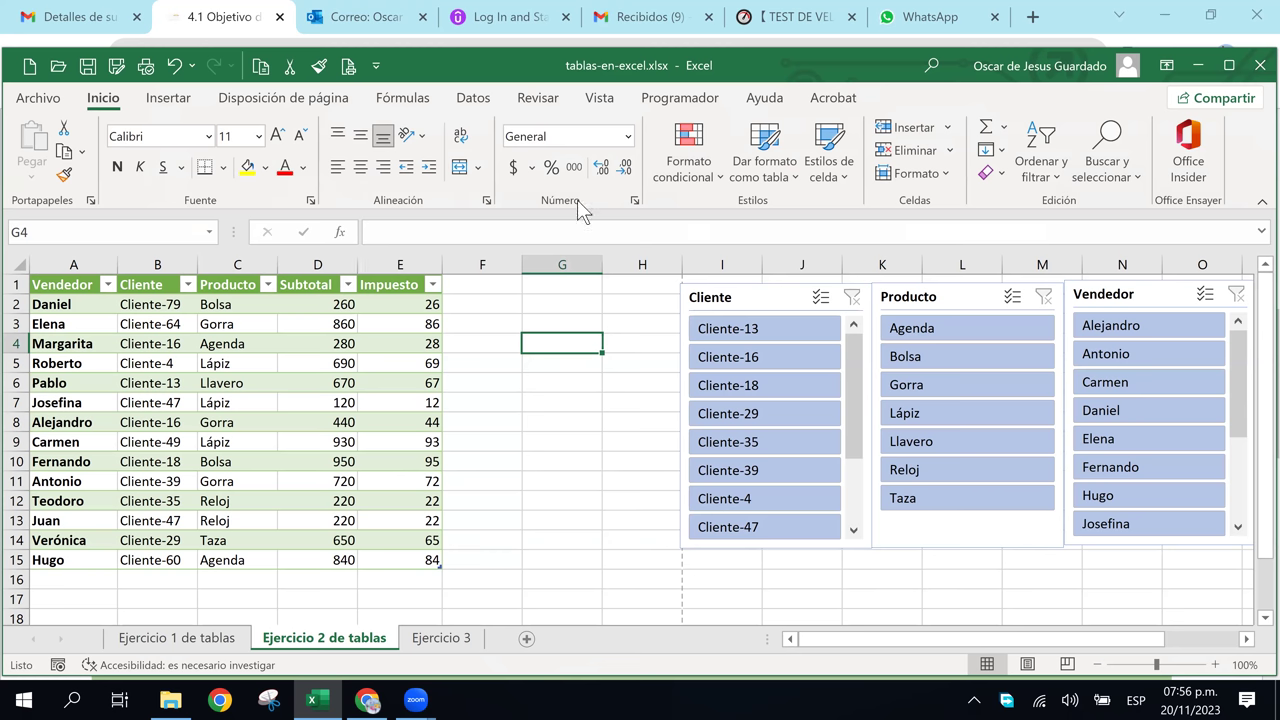
{"action": "left_click", "coordinate": [300, 325]}
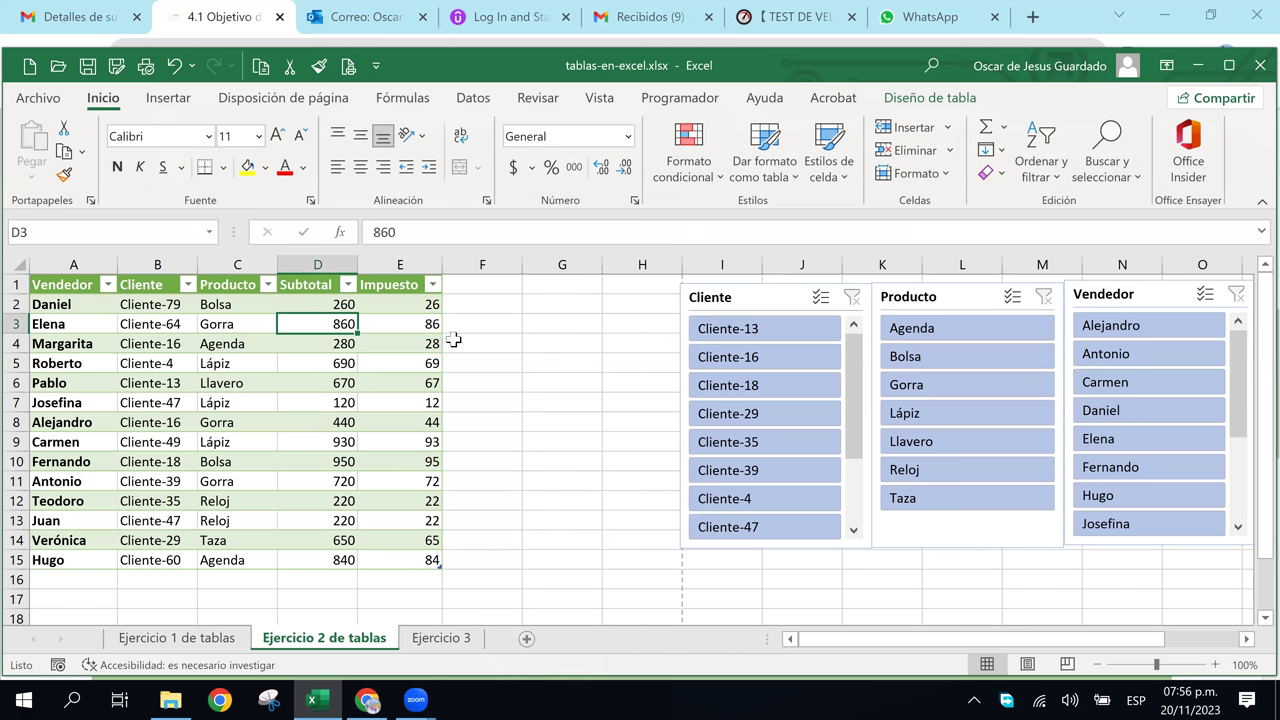
{"action": "left_click", "coordinate": [900, 100]}
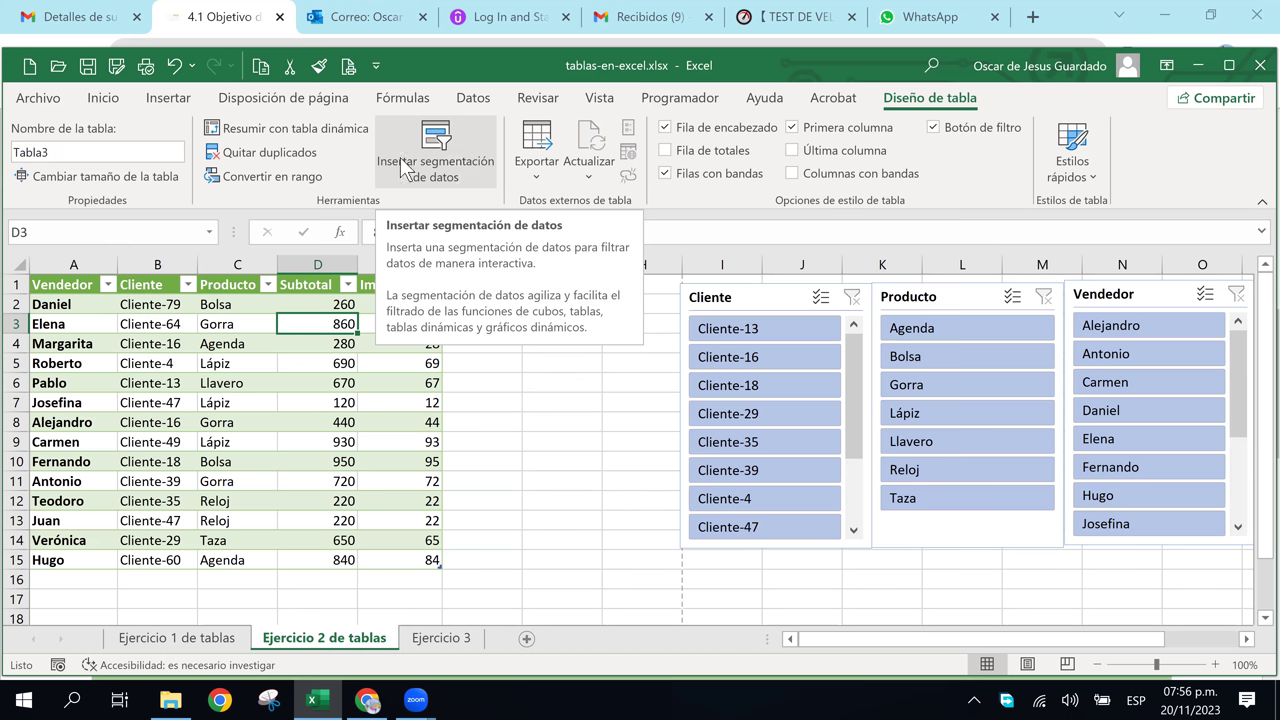
{"action": "left_click_drag", "start_coordinate": [45, 283], "coordinate": [389, 561]}
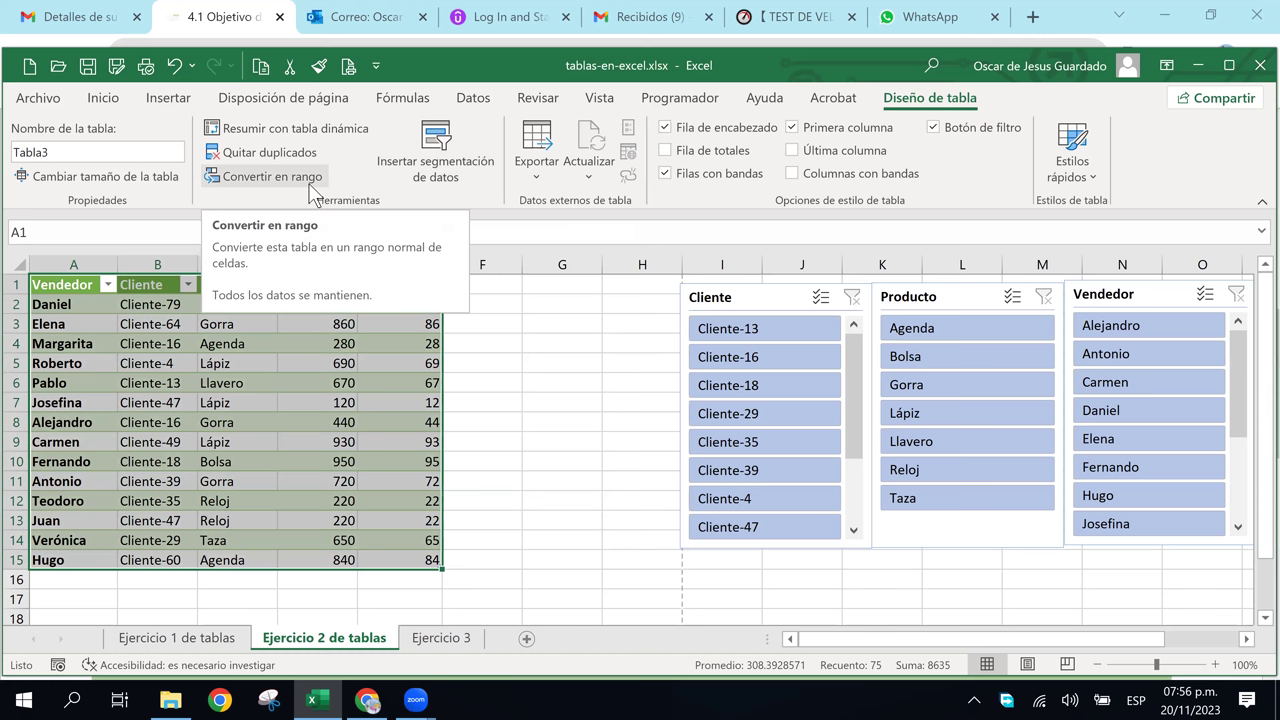
{"action": "left_click", "coordinate": [312, 186]}
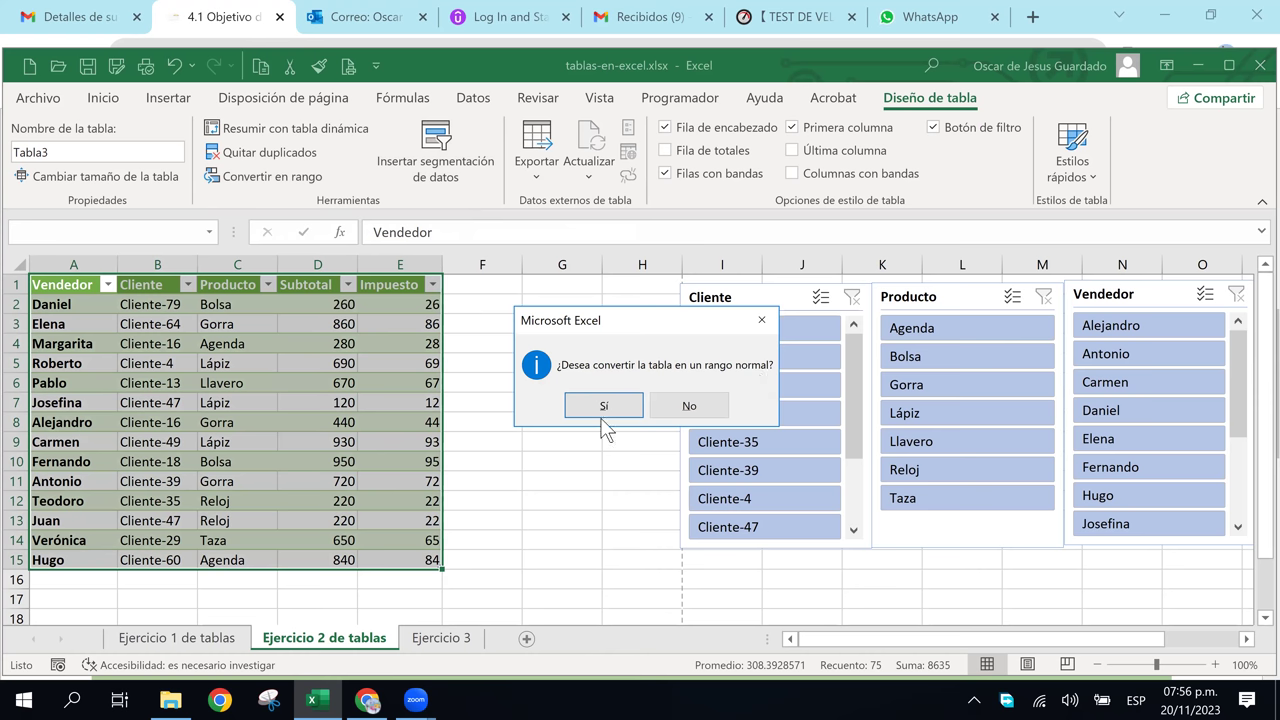
{"action": "left_click", "coordinate": [605, 405]}
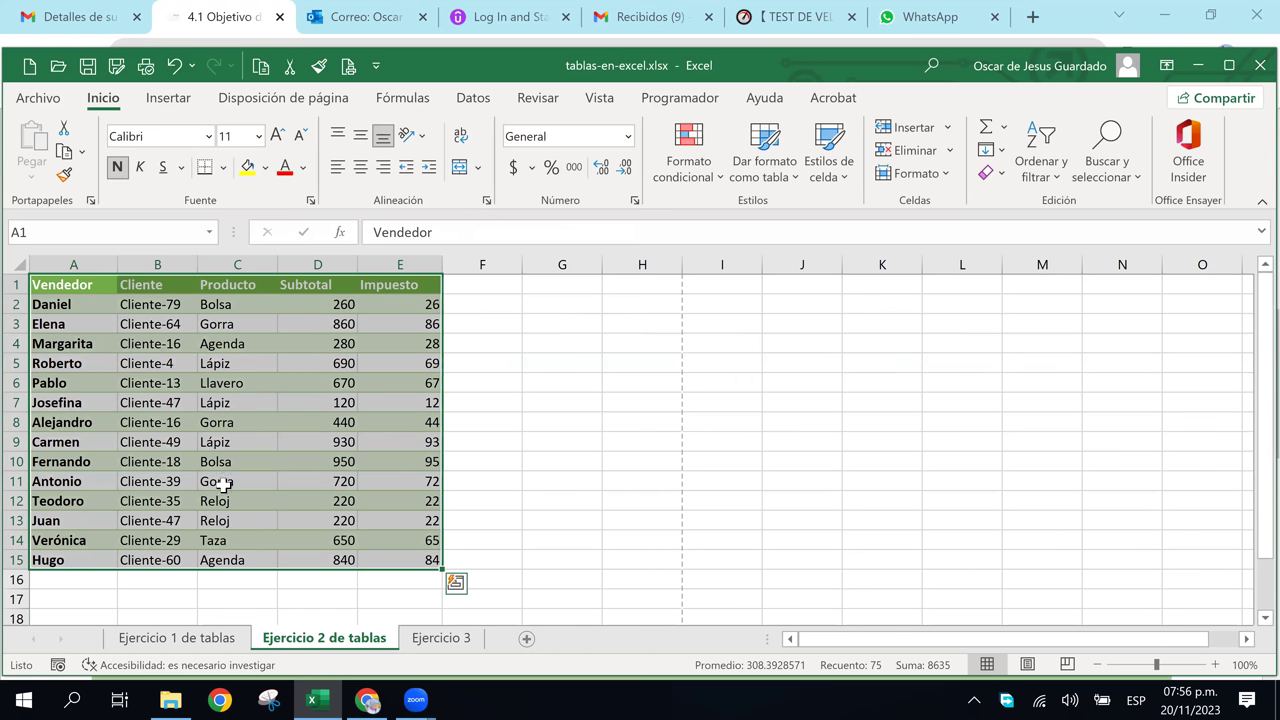
{"action": "left_click", "coordinate": [391, 398]}
{"action": "left_click", "coordinate": [121, 300]}
{"action": "mouse_move", "coordinate": [61, 283]}
{"action": "left_mouse_down"}
{"action": "mouse_move", "coordinate": [190, 384]}
{"action": "mouse_move", "coordinate": [396, 584]}
{"action": "left_mouse_up"}
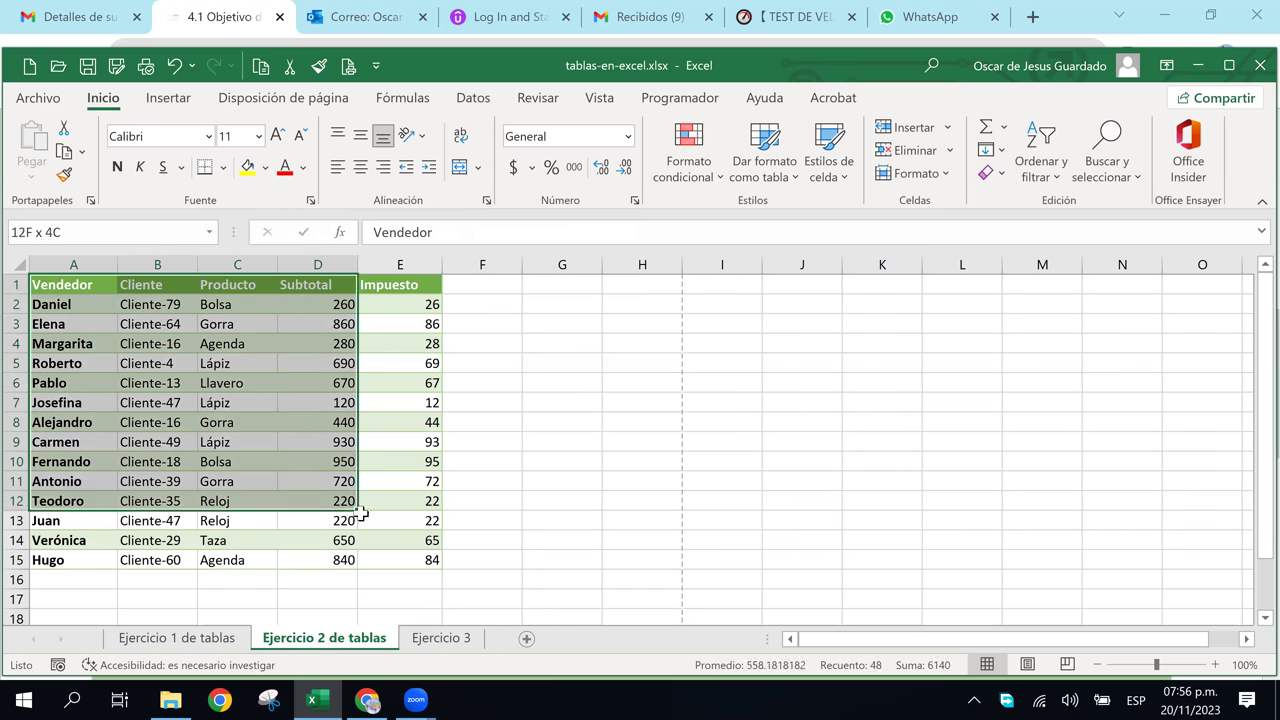
- Apply Borrar formatos to A1:E15, then reselect A1:E15
{"action": "left_click", "coordinate": [566, 520]}
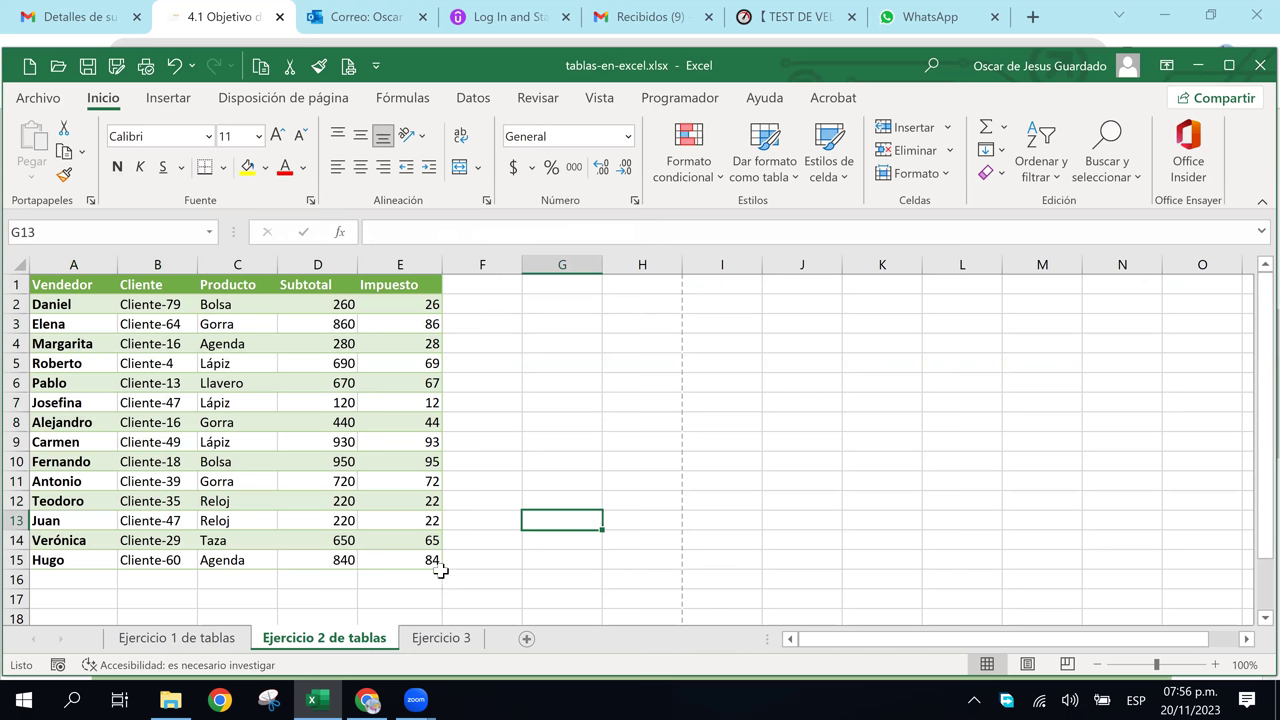
{"action": "left_click", "coordinate": [70, 280]}
{"action": "left_click_drag", "start_coordinate": [70, 280], "coordinate": [412, 562]}
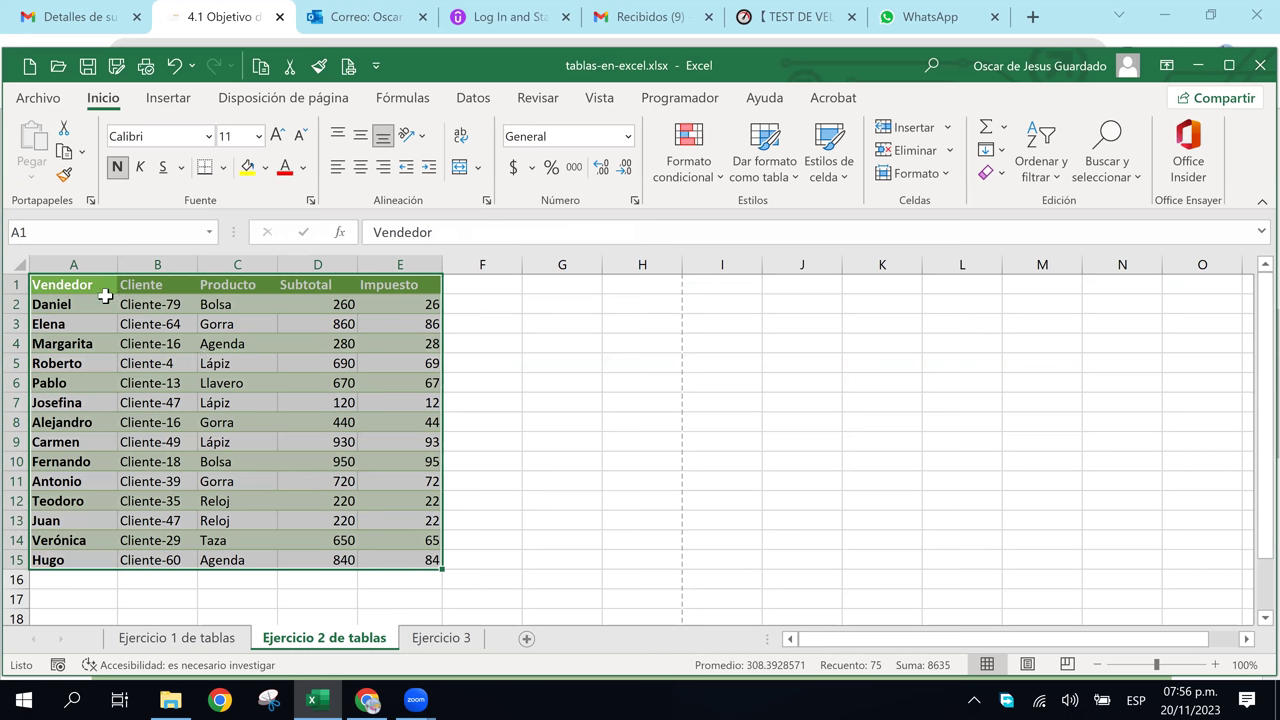
{"action": "left_click", "coordinate": [1000, 175]}
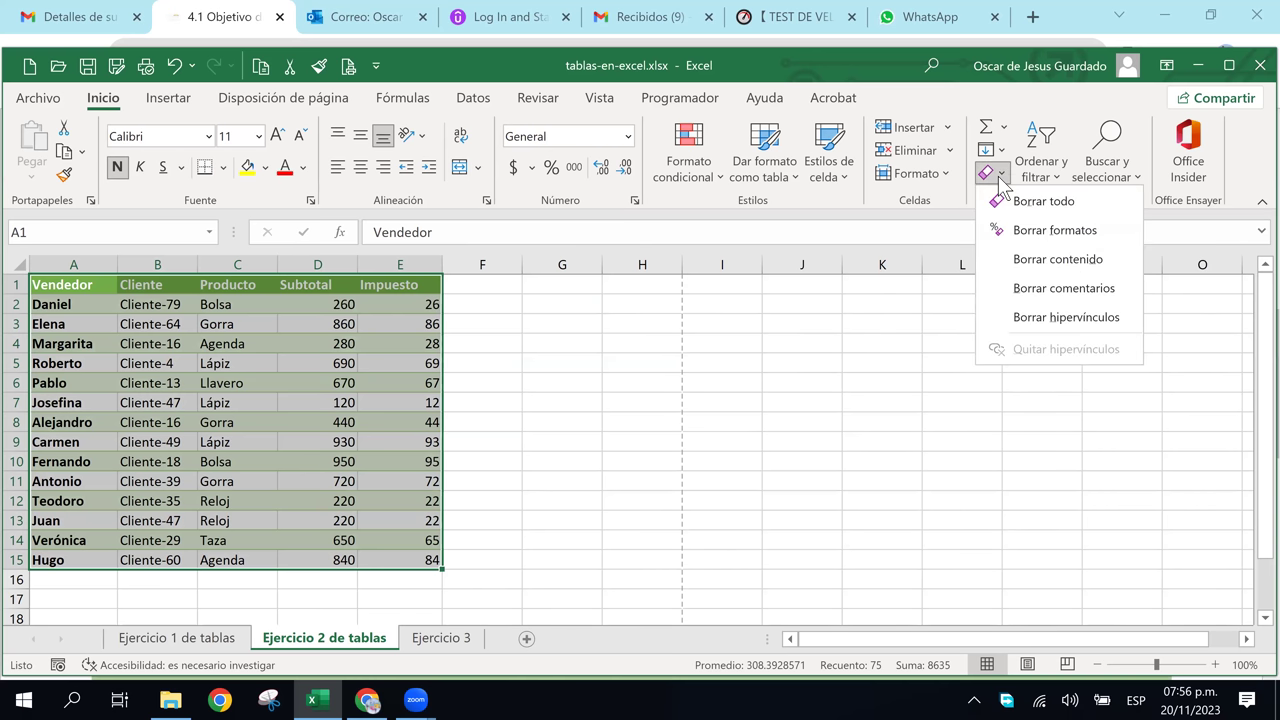
{"action": "left_click", "coordinate": [1006, 232]}
{"action": "left_click", "coordinate": [557, 428]}
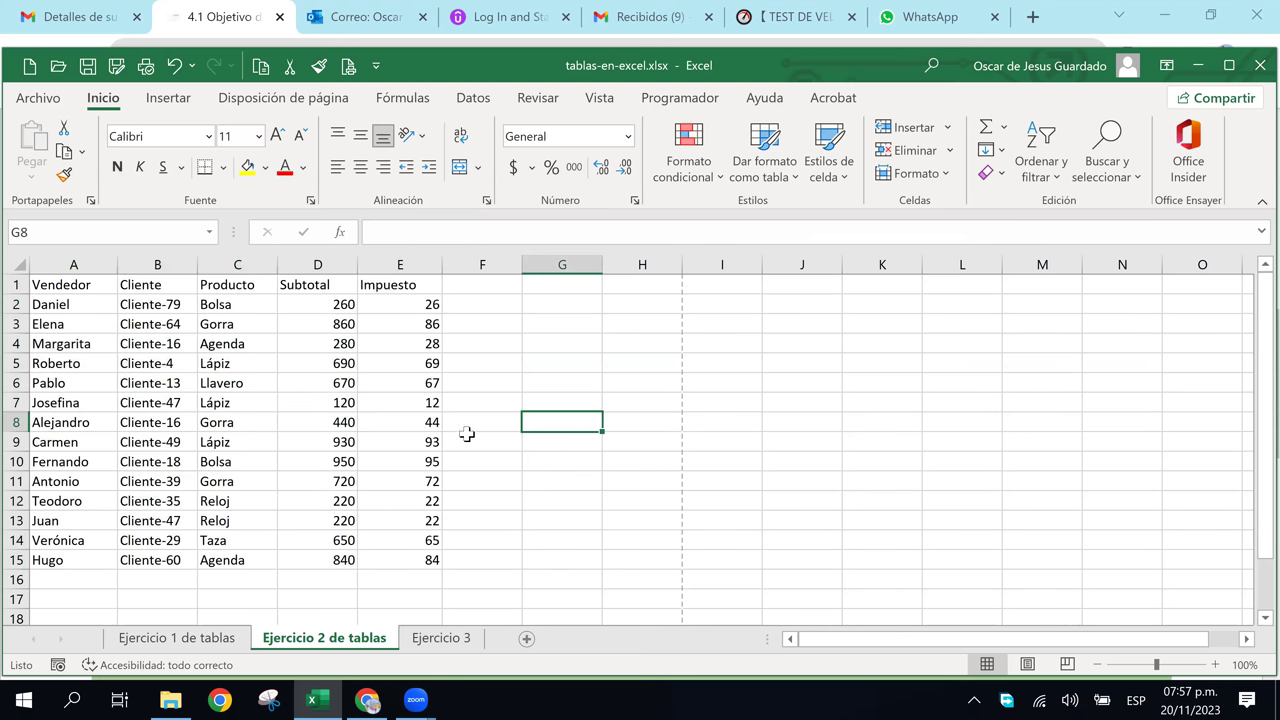
{"action": "left_click", "coordinate": [46, 288]}
{"action": "left_click_drag", "start_coordinate": [46, 288], "coordinate": [379, 561]}
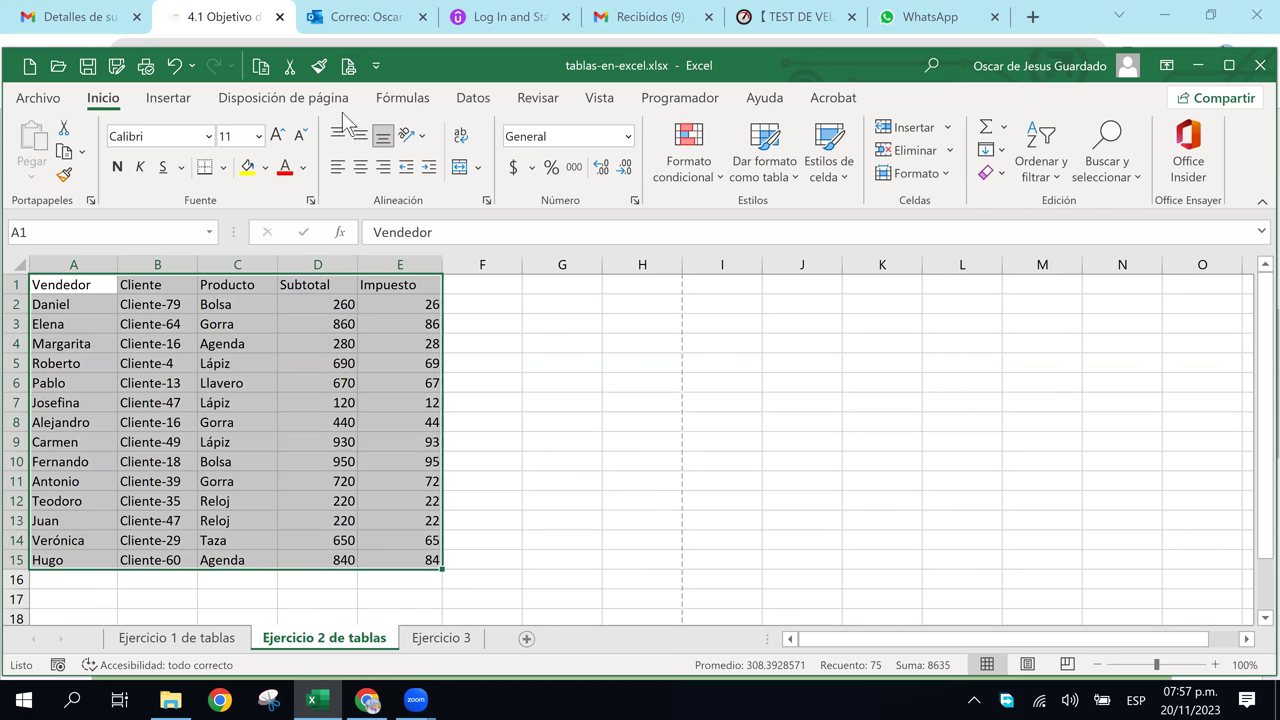
- Make A1:E15 a table with headers in a green medium banded style
{"action": "left_click", "coordinate": [186, 102]}
{"action": "left_click", "coordinate": [176, 148]}
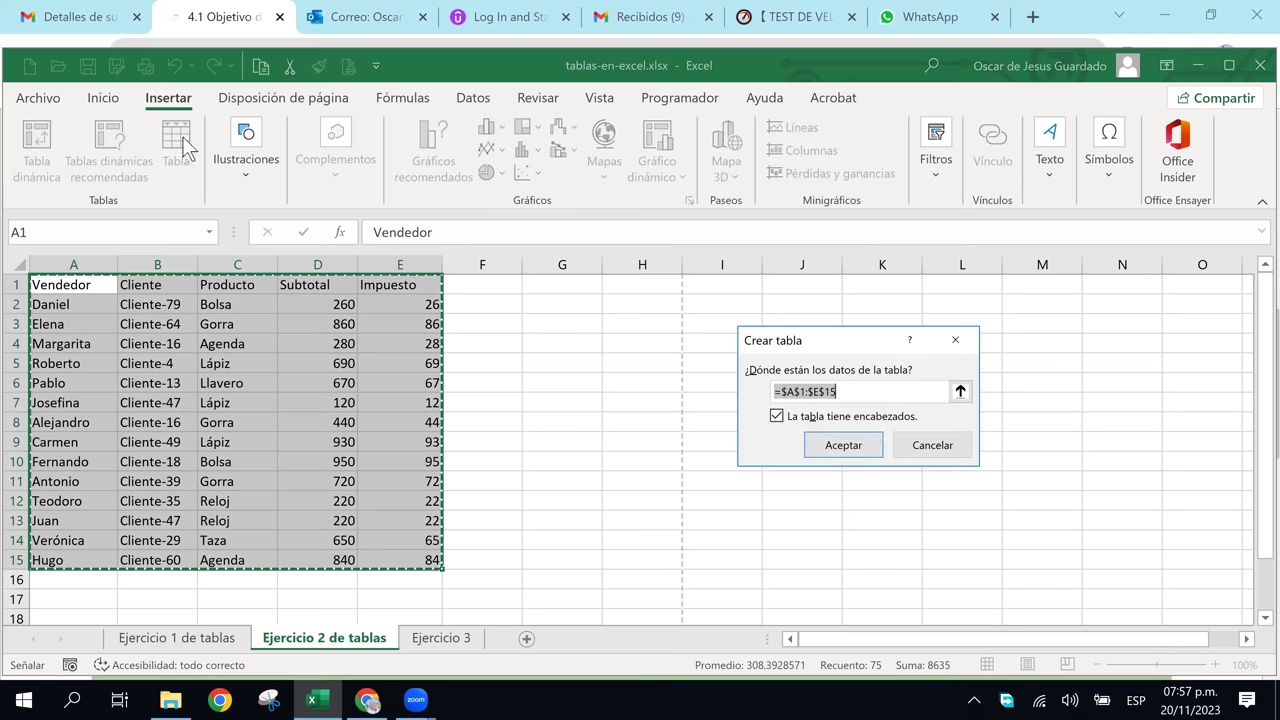
{"action": "left_click", "coordinate": [836, 452]}
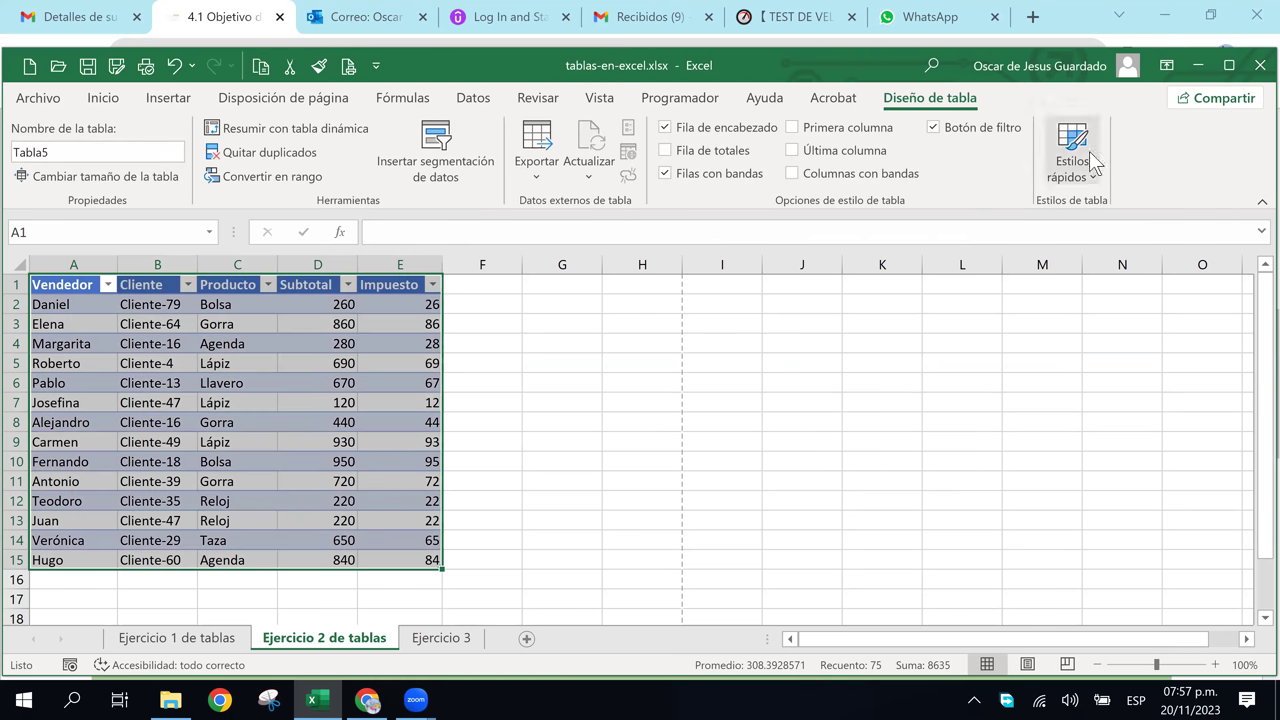
{"action": "left_click", "coordinate": [1090, 160]}
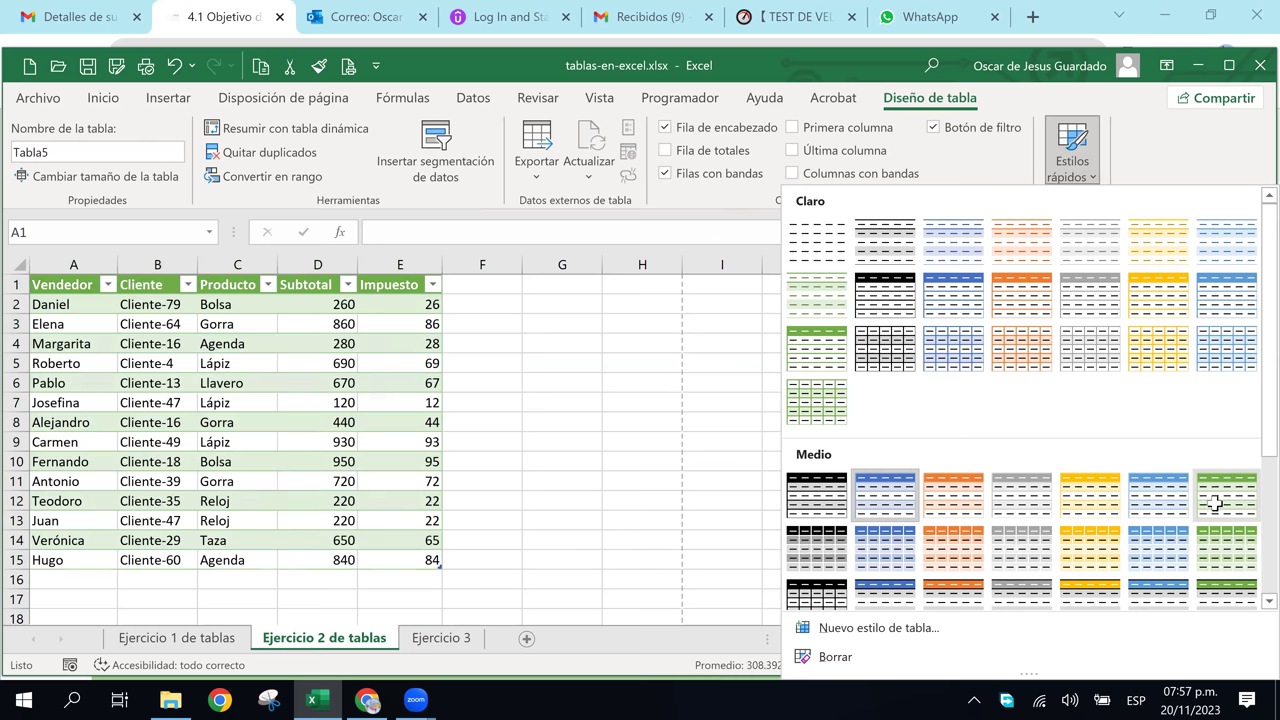
{"action": "left_click", "coordinate": [1222, 500]}
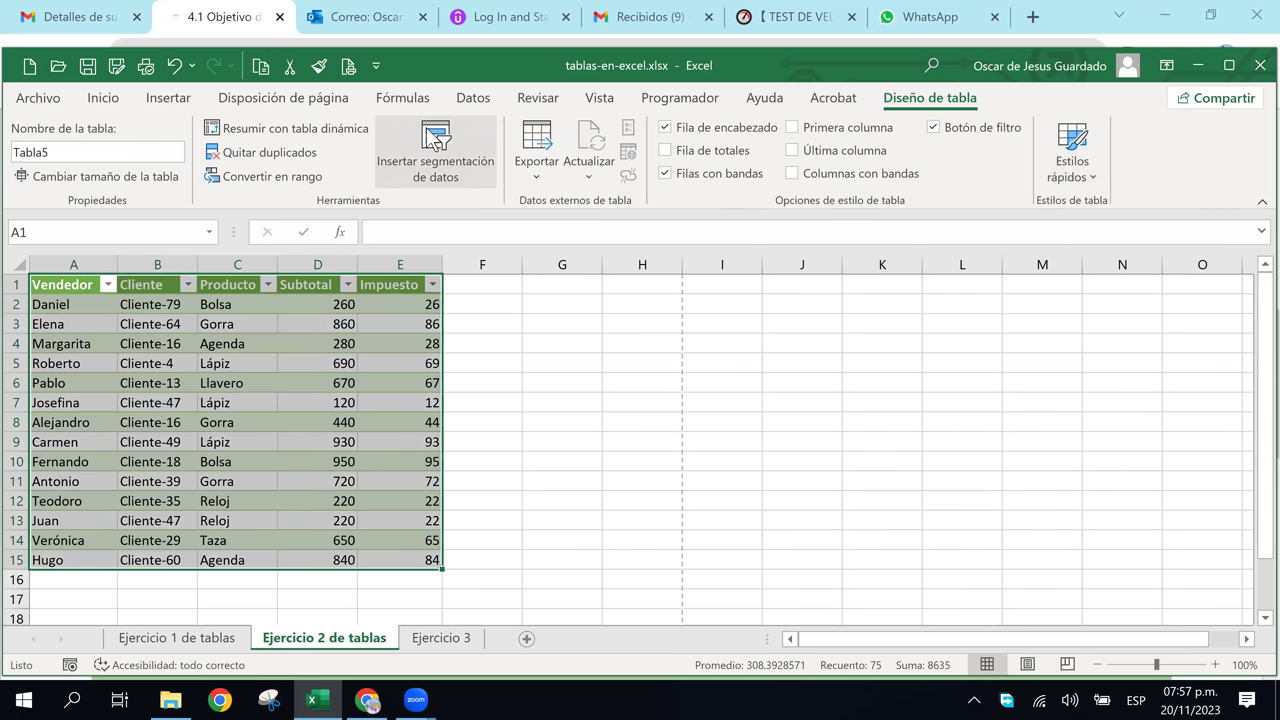
- Insert Vendedor, Cliente and Producto slicers for Tabla5
{"action": "left_click", "coordinate": [436, 155]}
{"action": "left_click", "coordinate": [765, 268]}
{"action": "left_click", "coordinate": [765, 288]}
{"action": "left_click", "coordinate": [765, 309]}
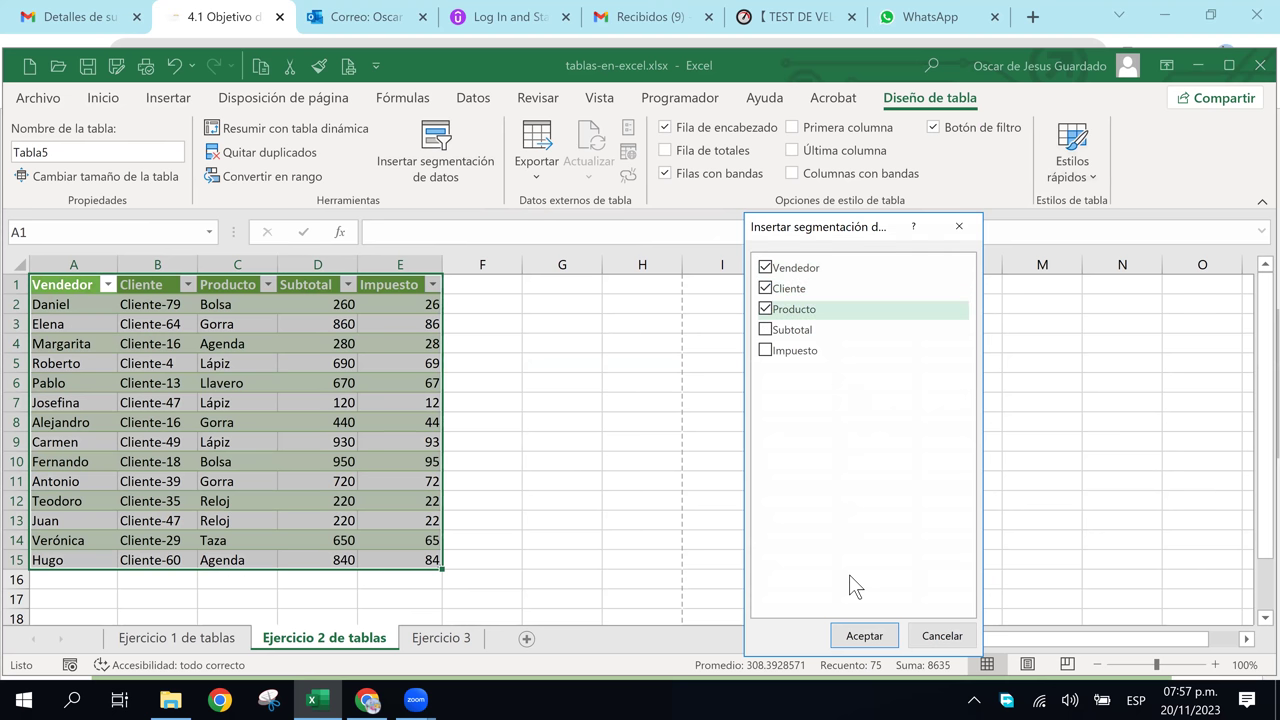
{"action": "left_click", "coordinate": [860, 635]}
- Arrange the three slicers in a row across columns J–M beside the table
{"action": "left_click_drag", "start_coordinate": [676, 399], "coordinate": [988, 294]}
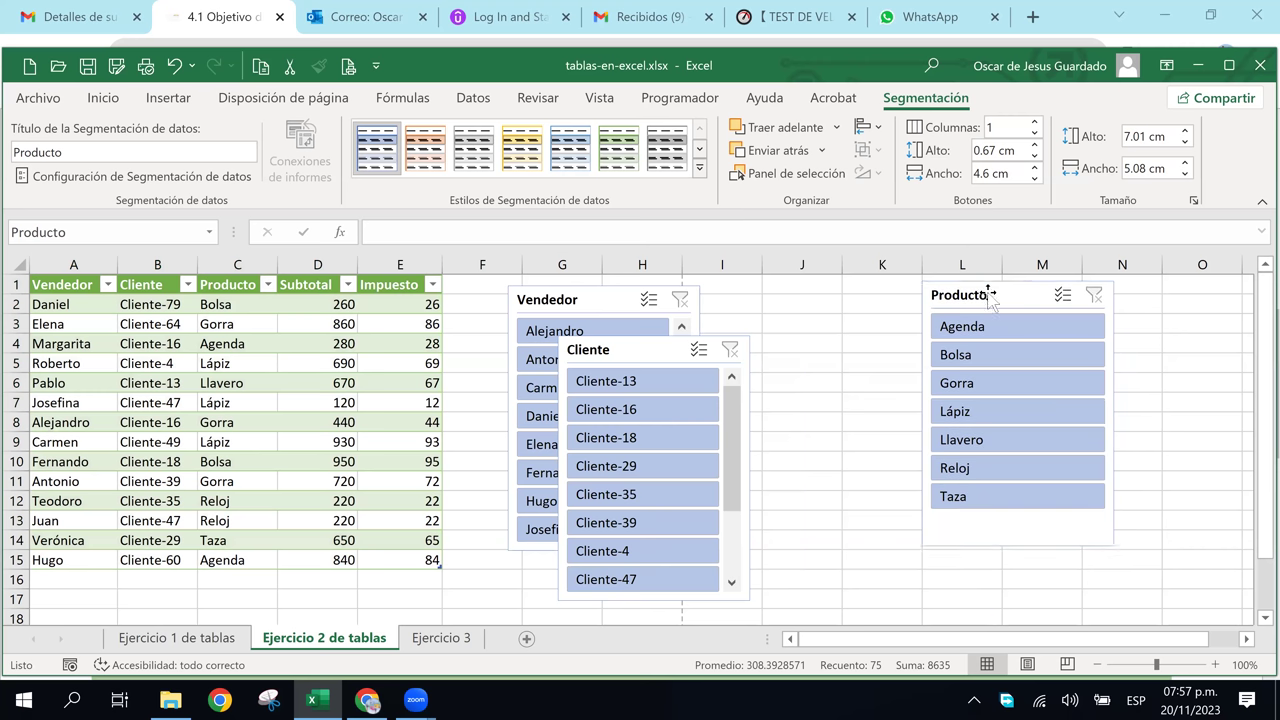
{"action": "left_click_drag", "start_coordinate": [610, 346], "coordinate": [806, 329]}
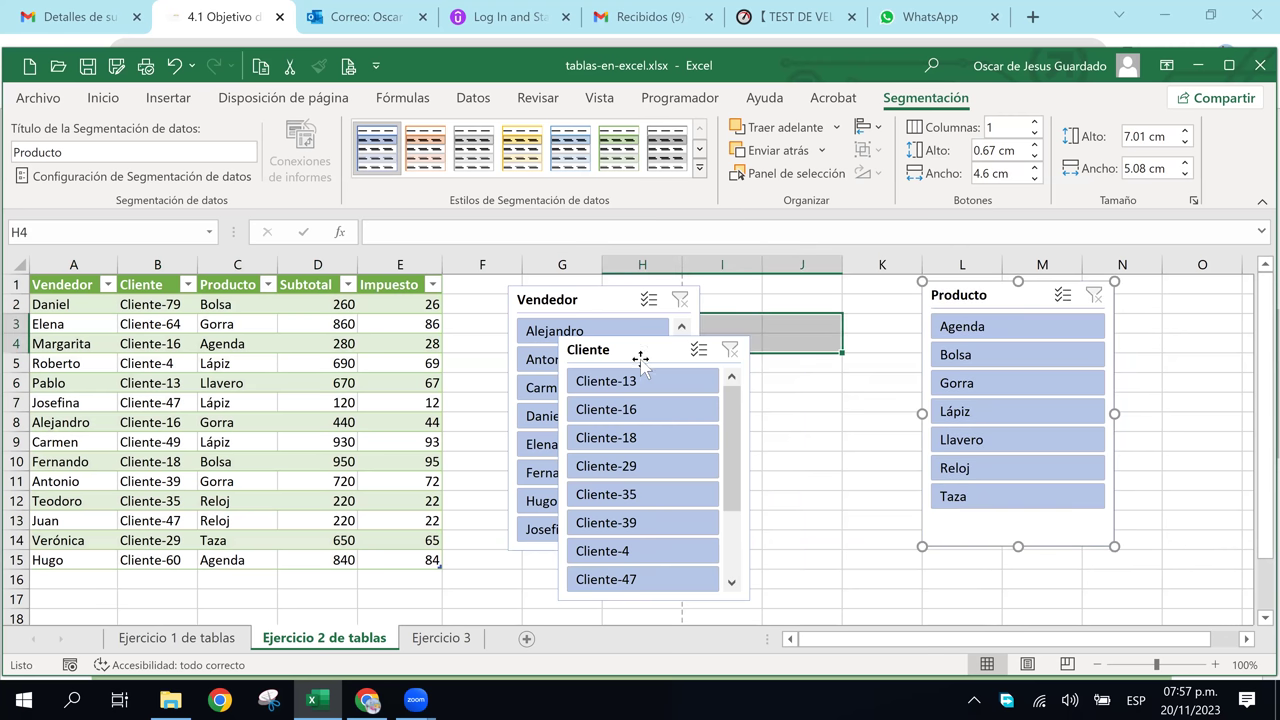
{"action": "left_click_drag", "start_coordinate": [636, 357], "coordinate": [810, 302]}
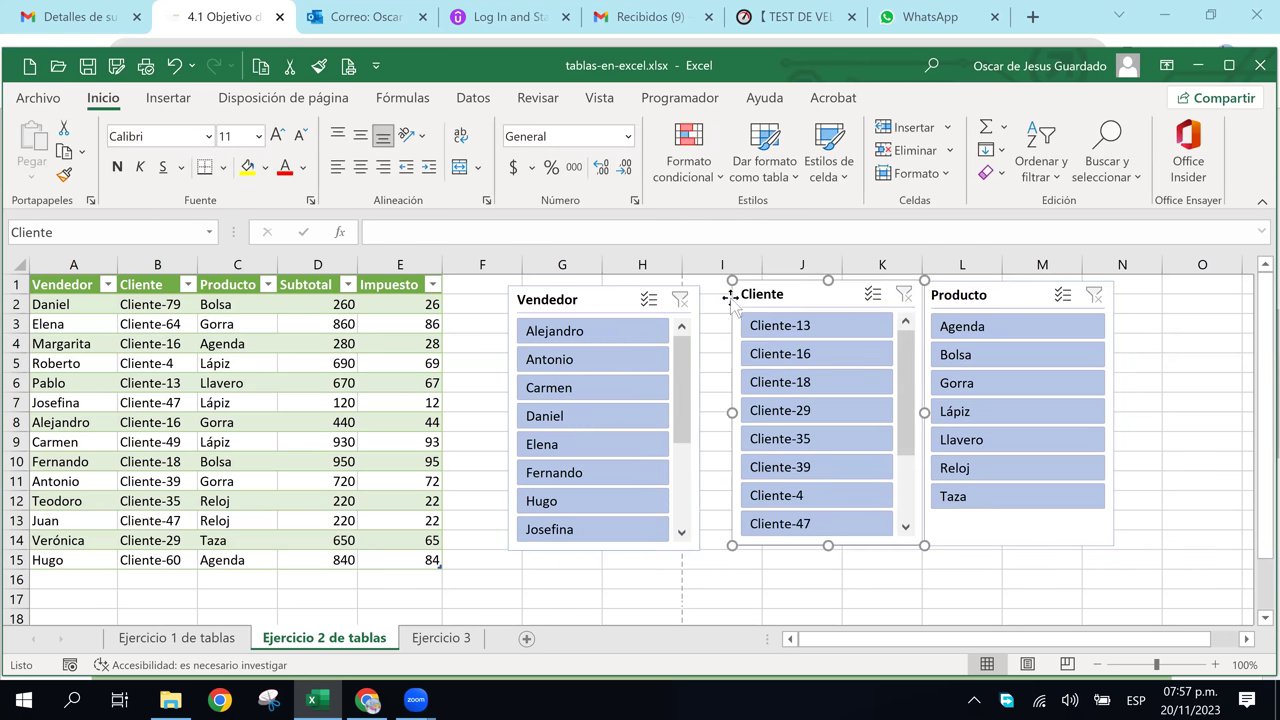
{"action": "mouse_move", "coordinate": [570, 298]}
{"action": "left_mouse_down"}
{"action": "mouse_move", "coordinate": [603, 297]}
{"action": "mouse_move", "coordinate": [590, 293]}
{"action": "left_mouse_up"}
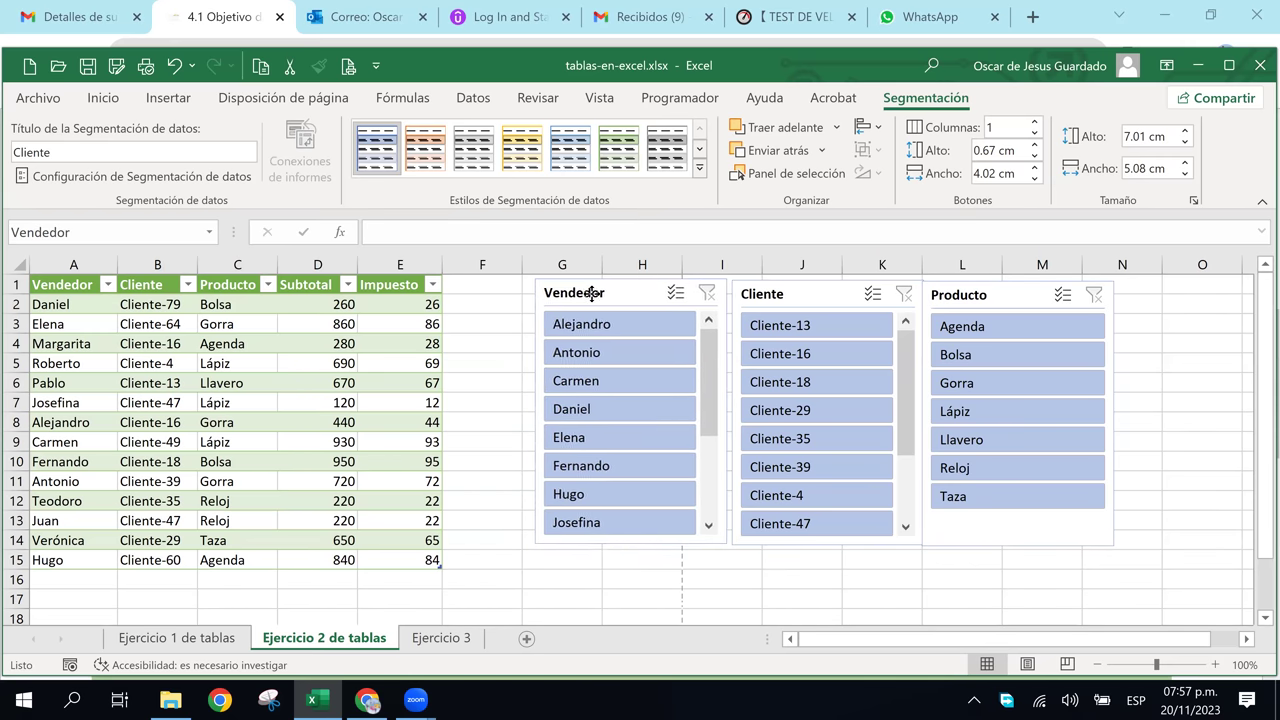
{"action": "left_click_drag", "start_coordinate": [589, 293], "coordinate": [597, 295]}
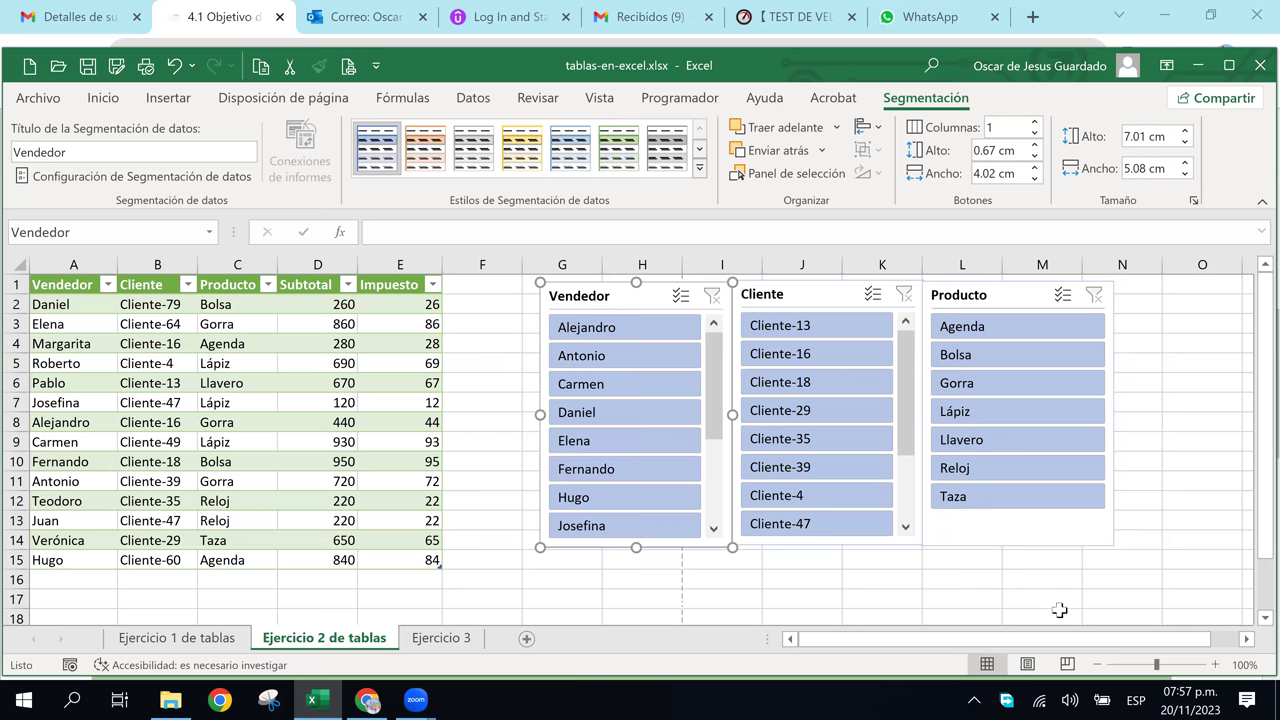
{"action": "left_click", "coordinate": [1018, 589]}
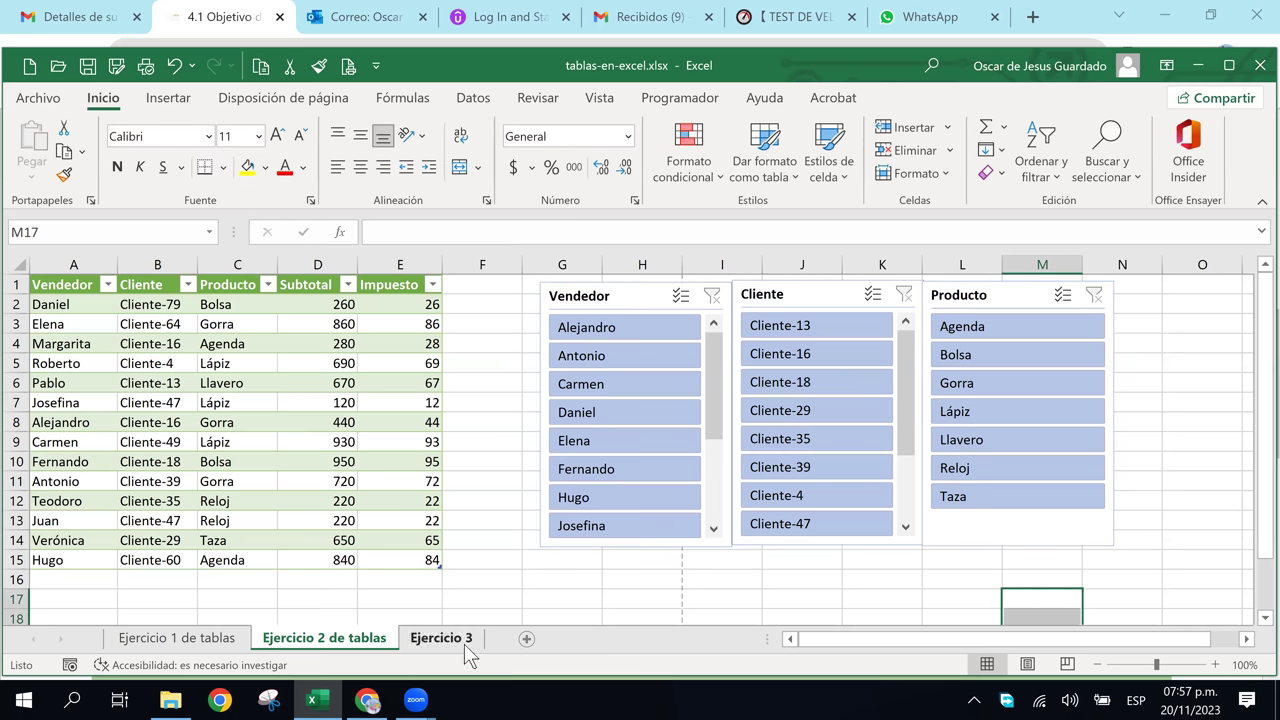
- On Ejercicio 3, chart A2:B7 (Enero–Junio Ventas) as a 3D clustered column chart
{"action": "left_click", "coordinate": [464, 644]}
{"action": "left_click", "coordinate": [470, 460]}
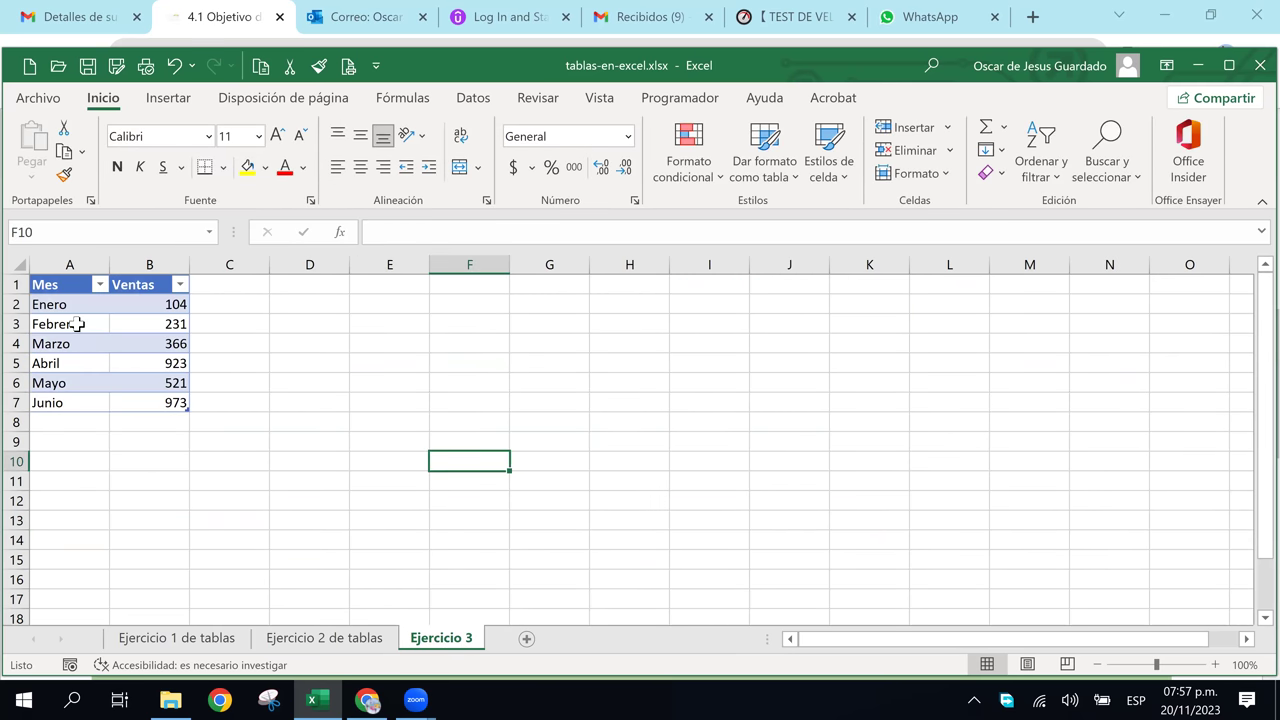
{"action": "left_click_drag", "start_coordinate": [52, 306], "coordinate": [166, 402]}
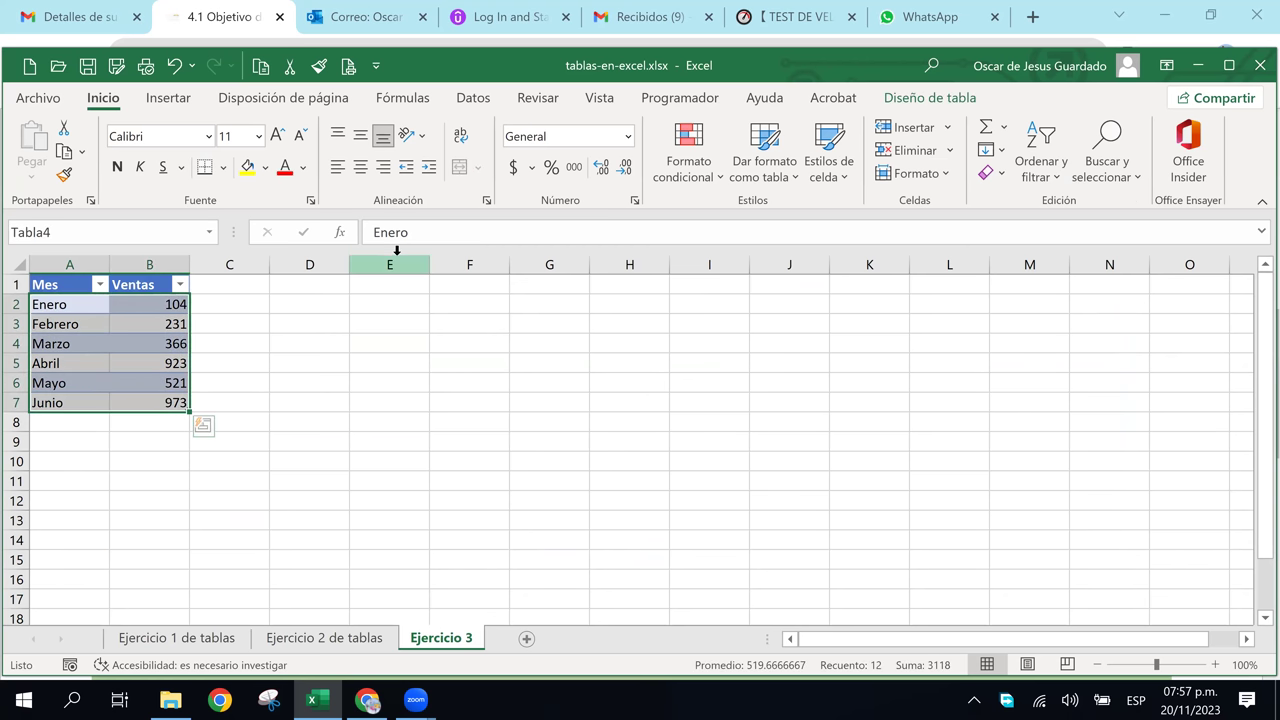
{"action": "left_click", "coordinate": [170, 99]}
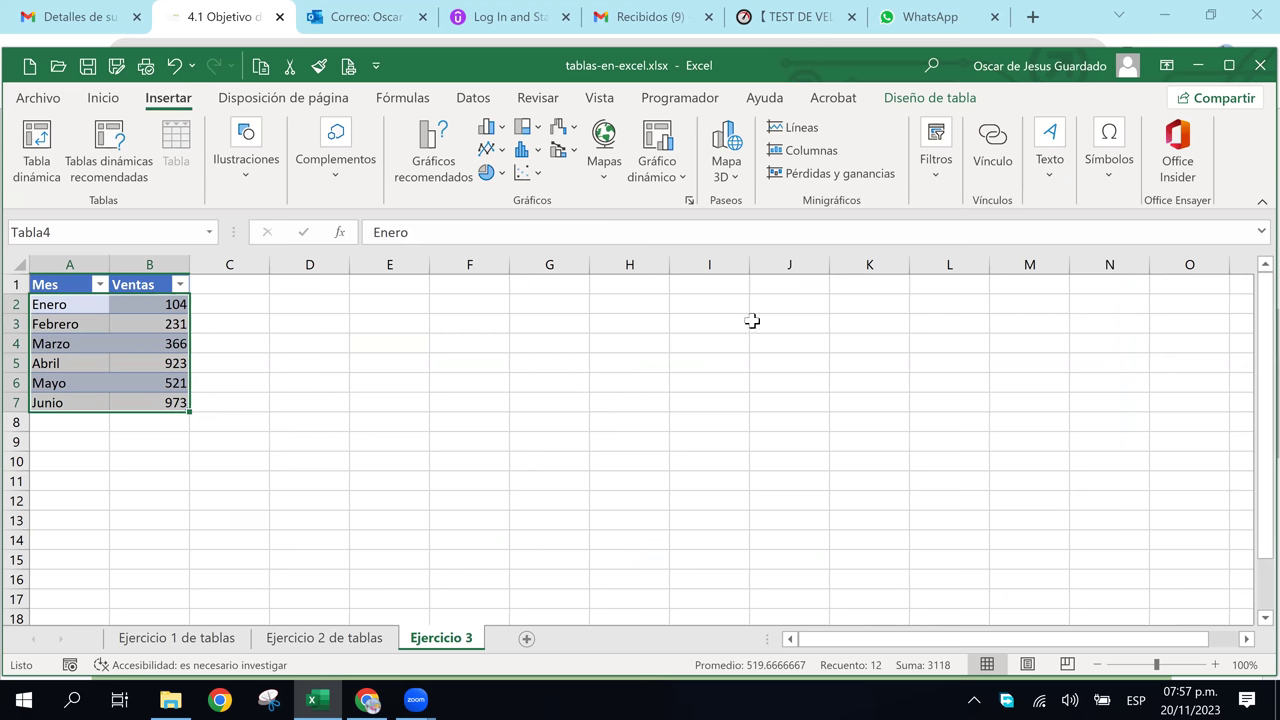
{"action": "left_click", "coordinate": [538, 151]}
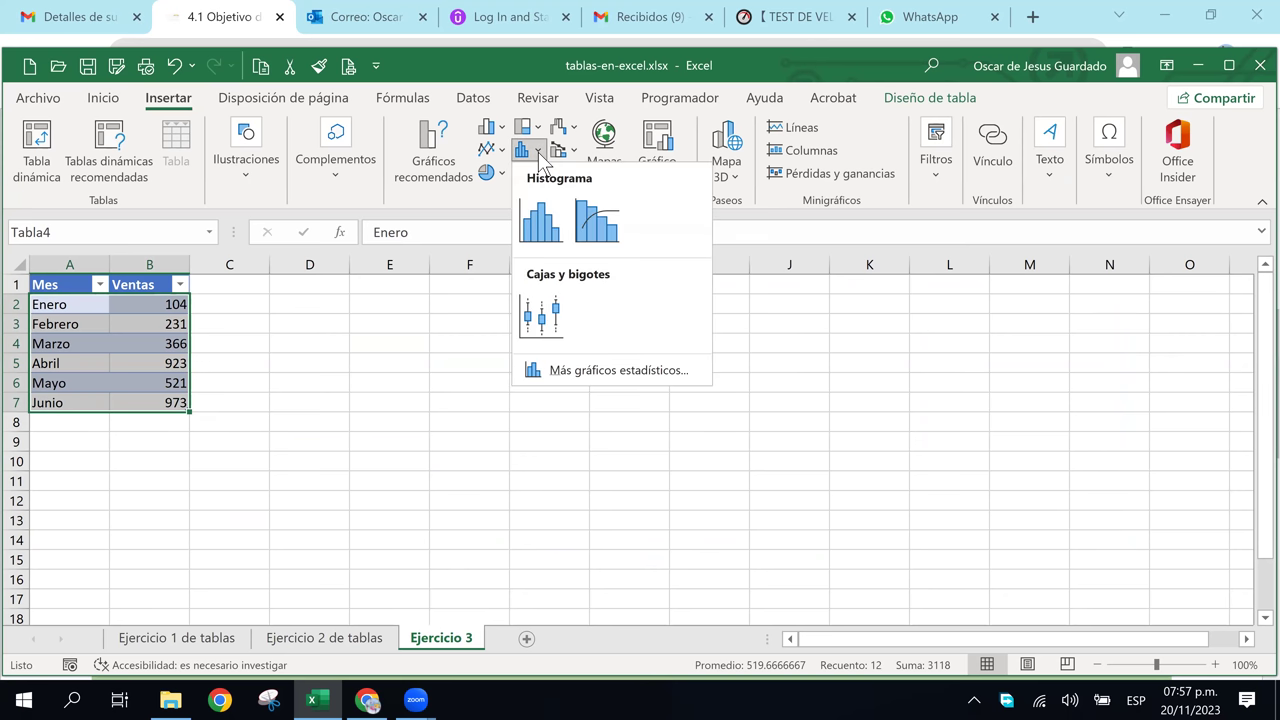
{"action": "left_click", "coordinate": [503, 129]}
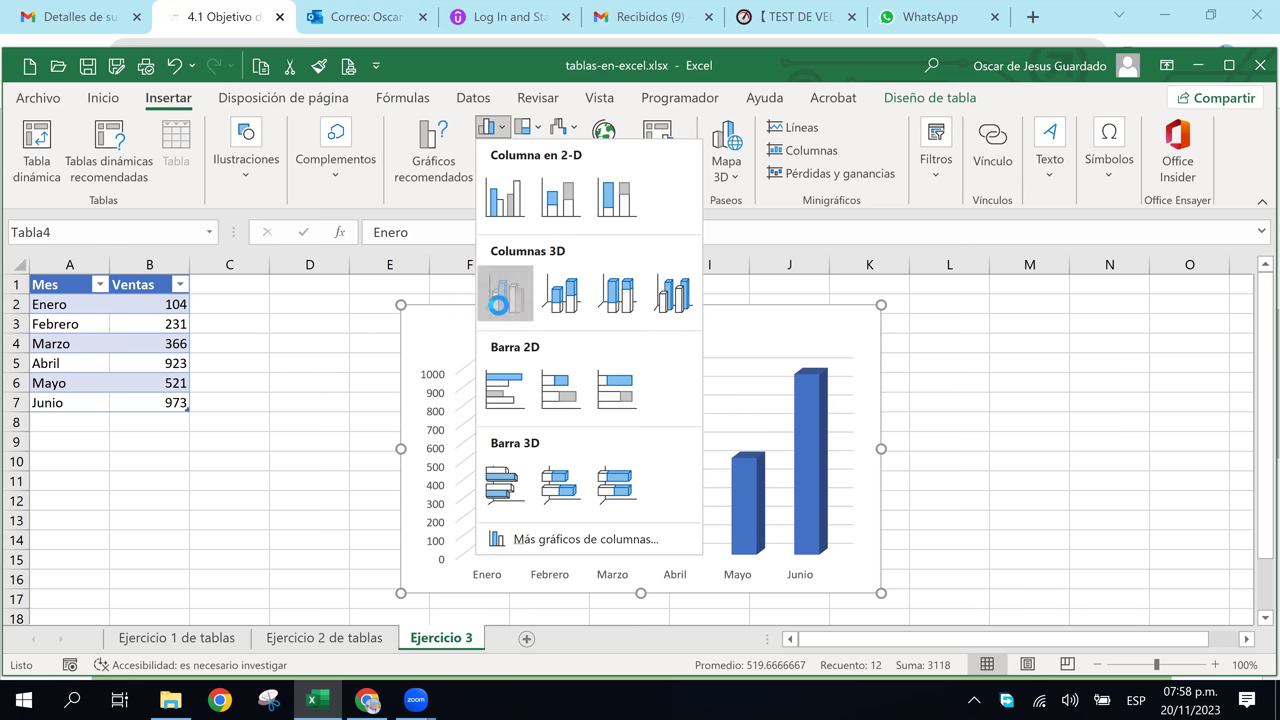
{"action": "left_click", "coordinate": [503, 312]}
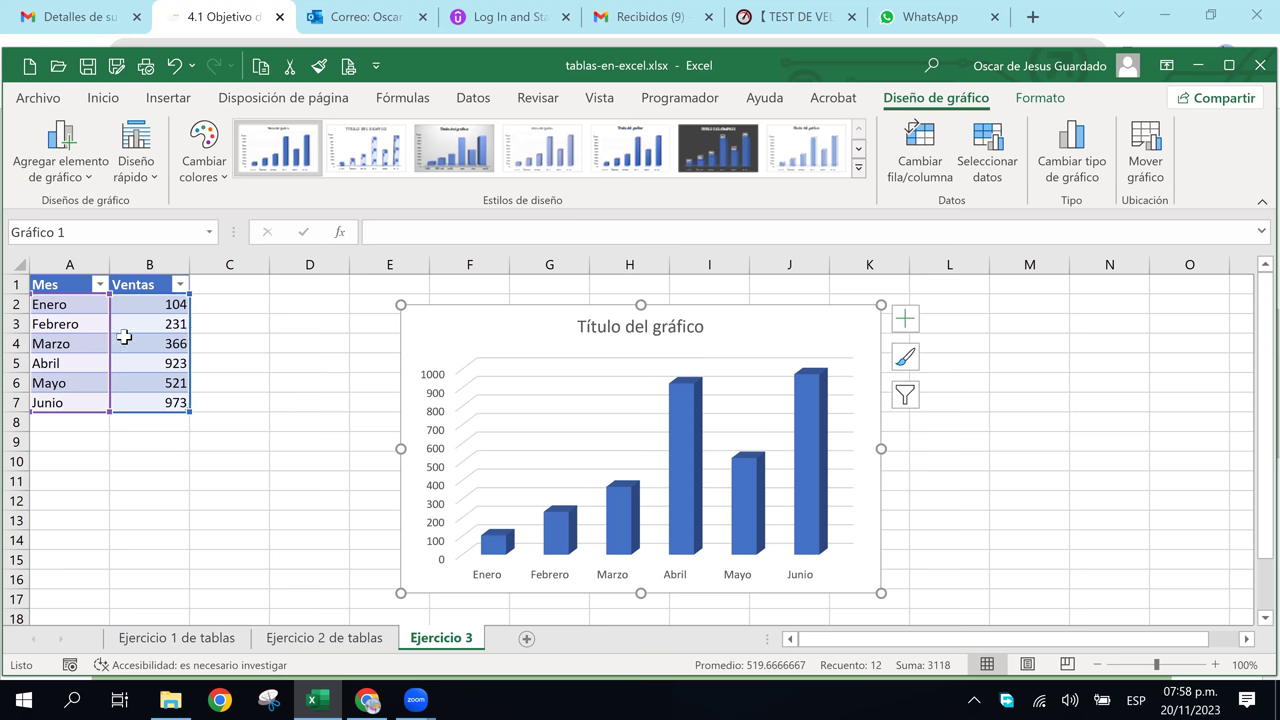
- Apply Estilo 12 to the chart and preview Estilo 11
{"action": "left_click", "coordinate": [863, 175]}
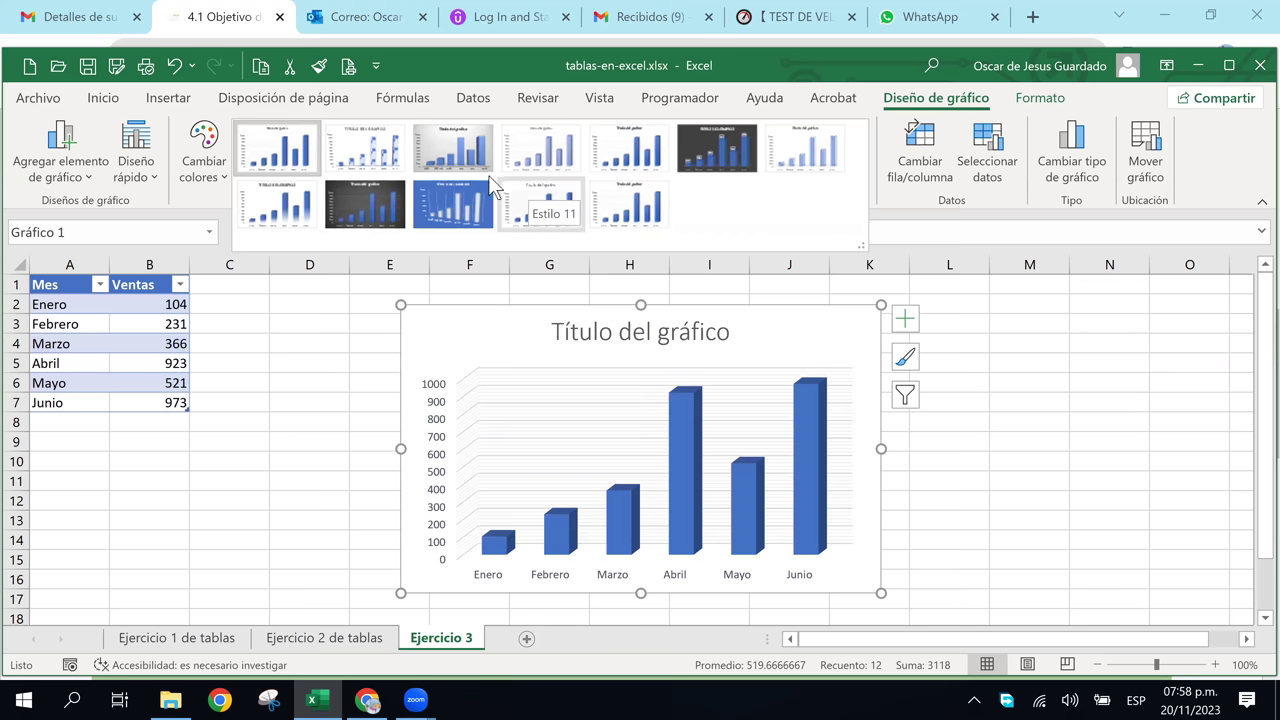
{"action": "left_click", "coordinate": [615, 199]}
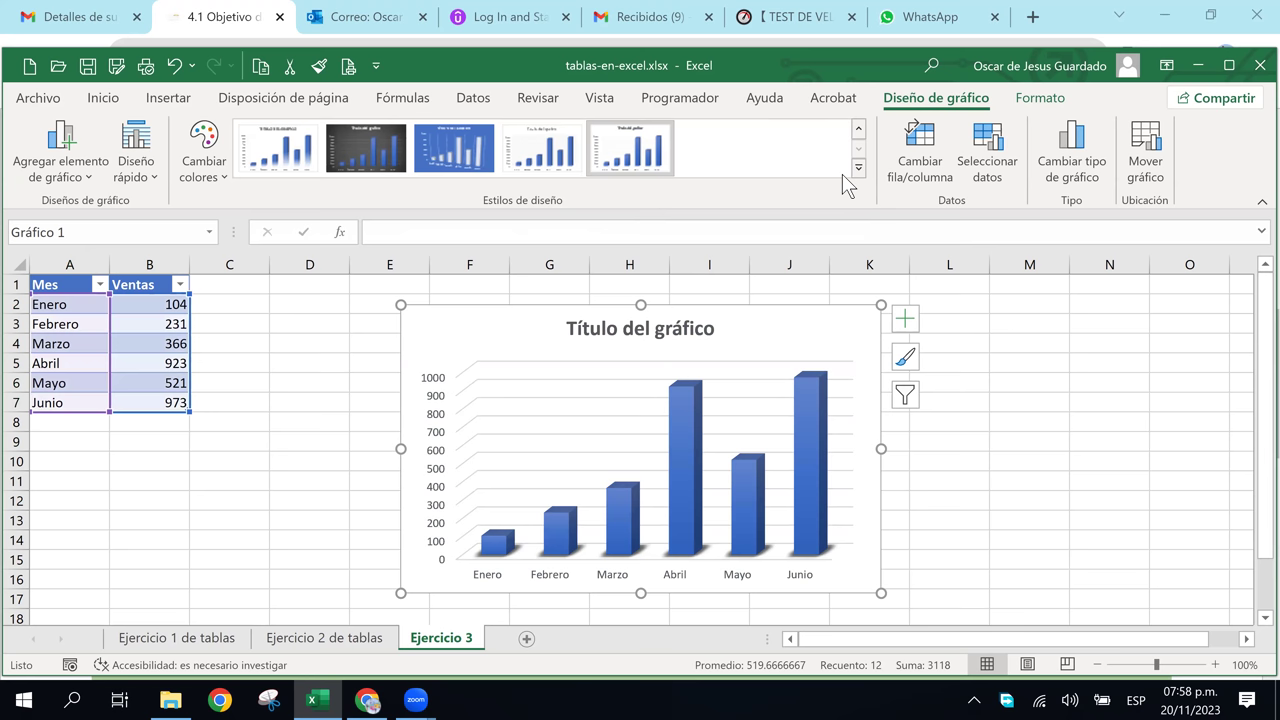
{"action": "left_click", "coordinate": [540, 150]}
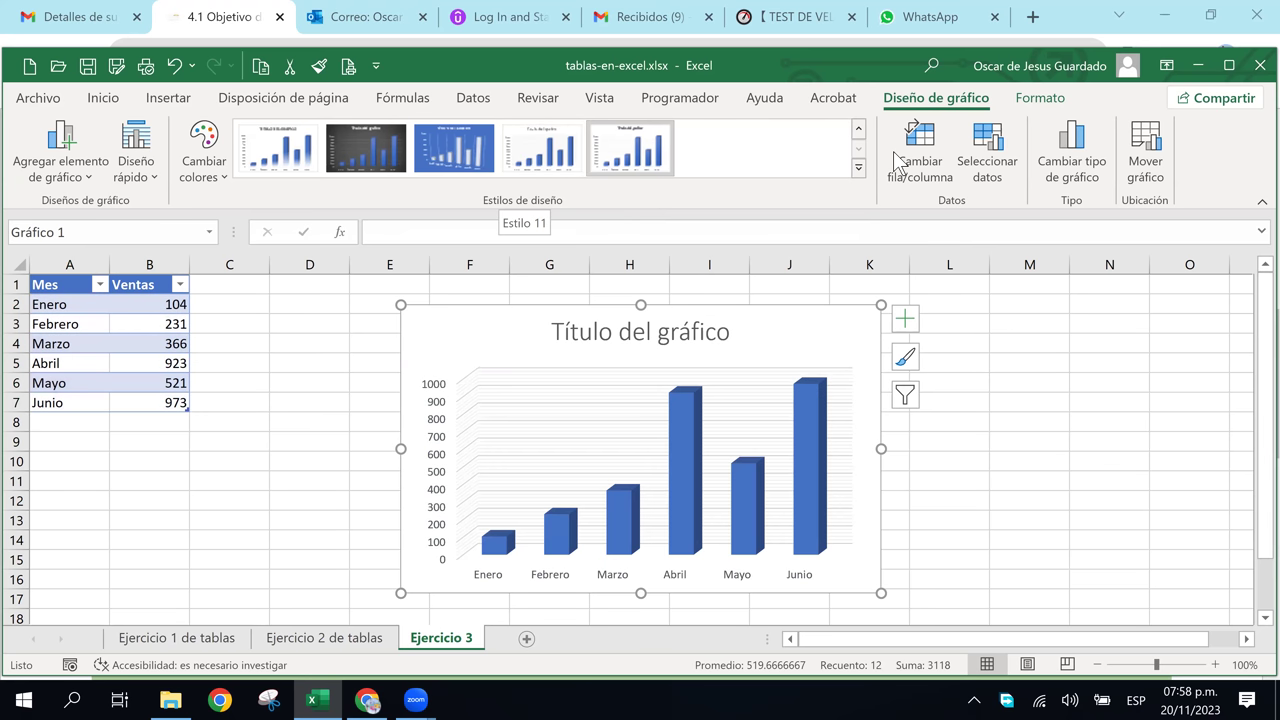
{"action": "left_click", "coordinate": [858, 168]}
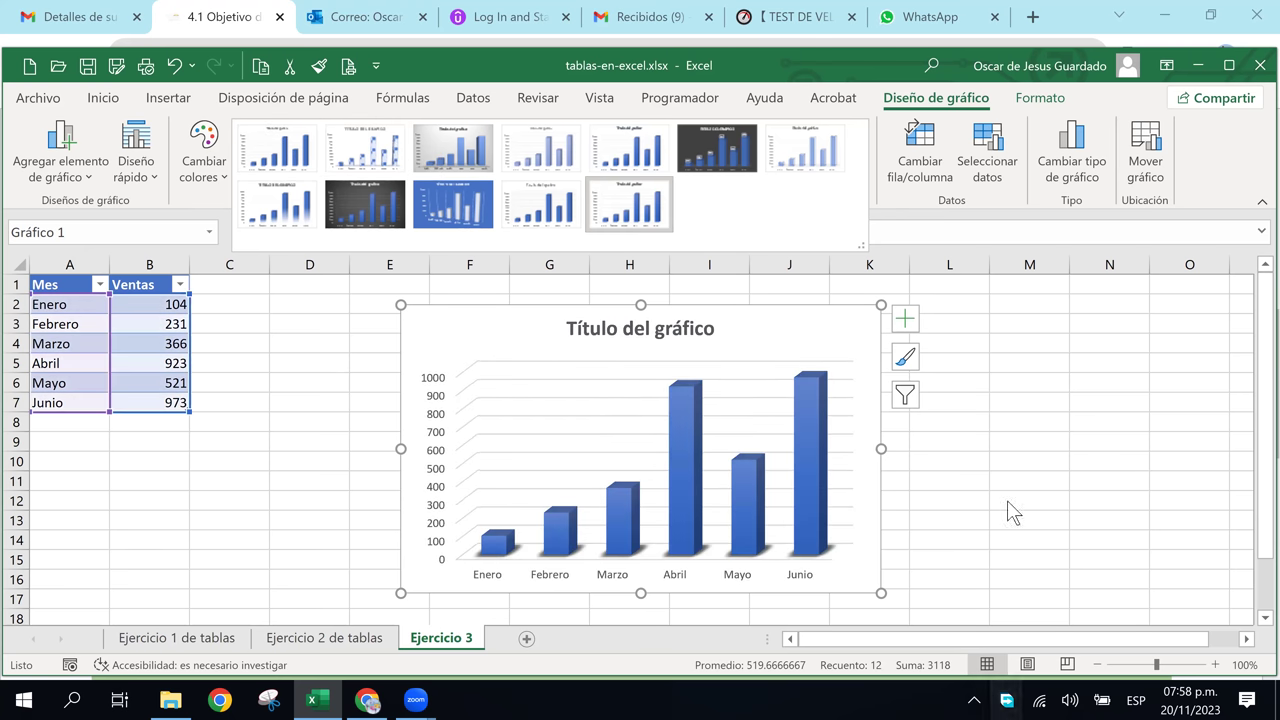
{"action": "left_click", "coordinate": [905, 321]}
- Show data labels on the columns and retitle the chart 'VENTAS 1ER SEMESTRE'
{"action": "left_click", "coordinate": [905, 321]}
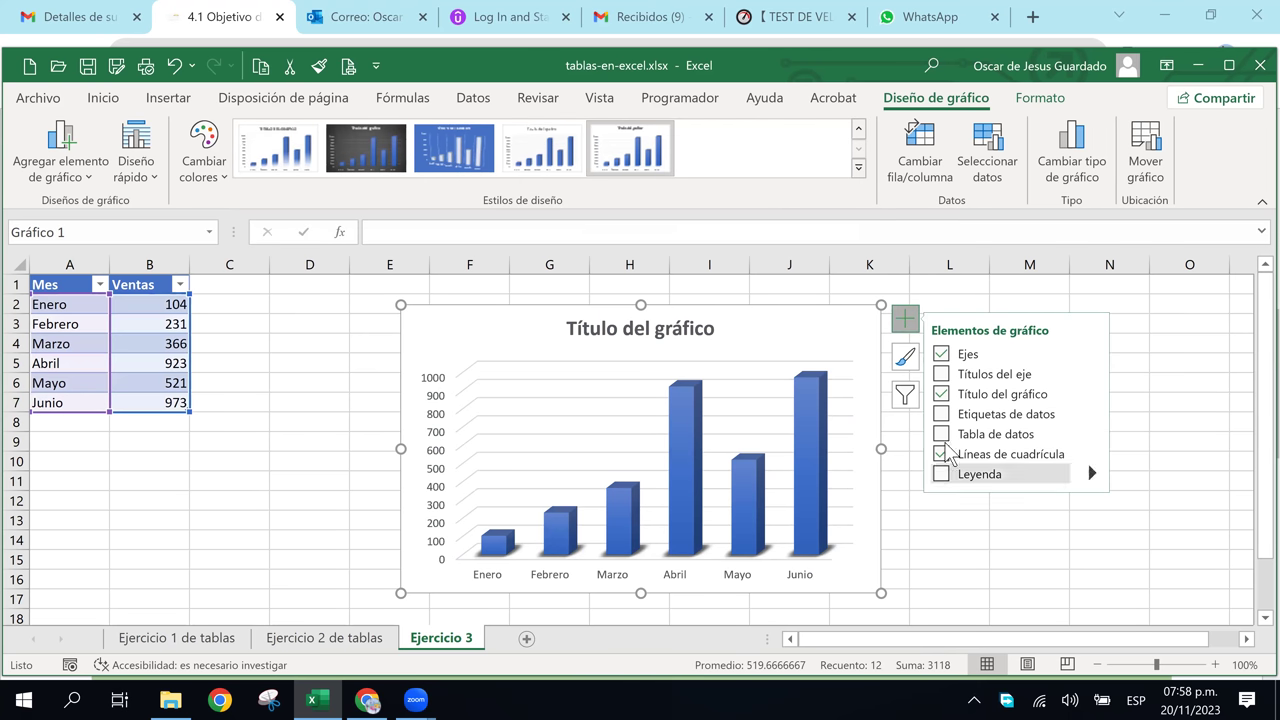
{"action": "left_click", "coordinate": [942, 413]}
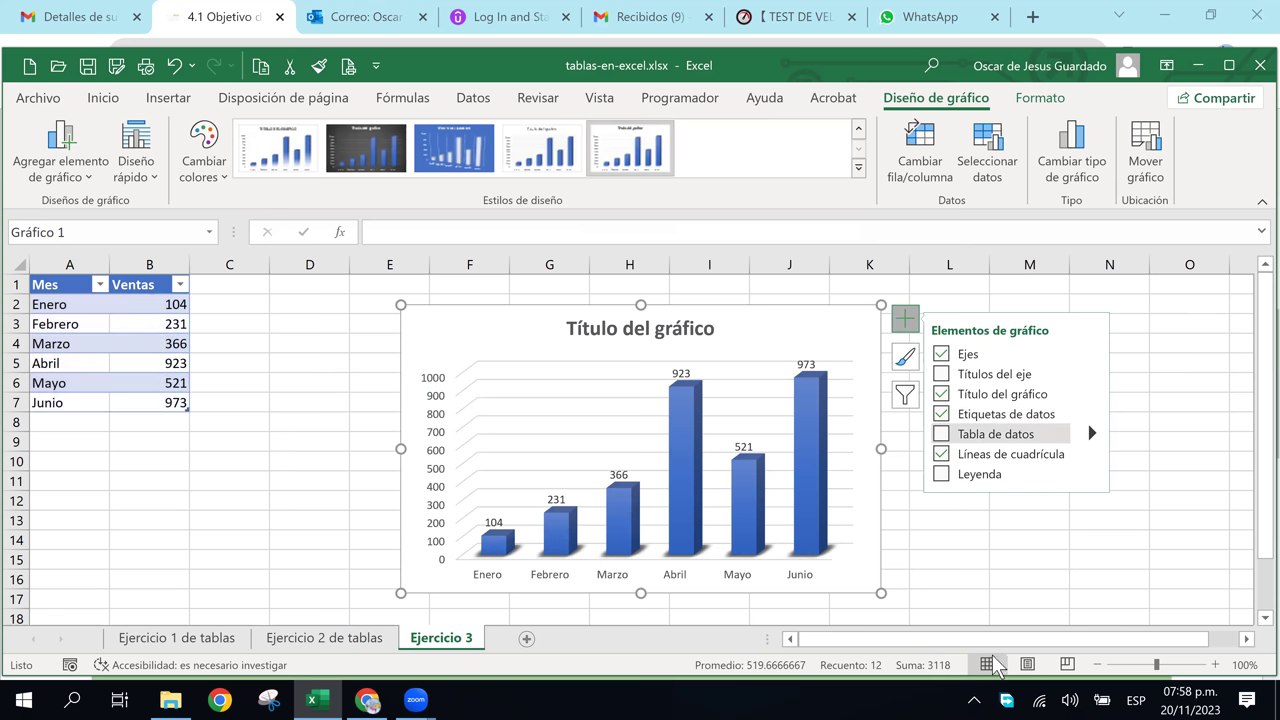
{"action": "left_click", "coordinate": [611, 332]}
{"action": "double_click", "coordinate": [611, 332]}
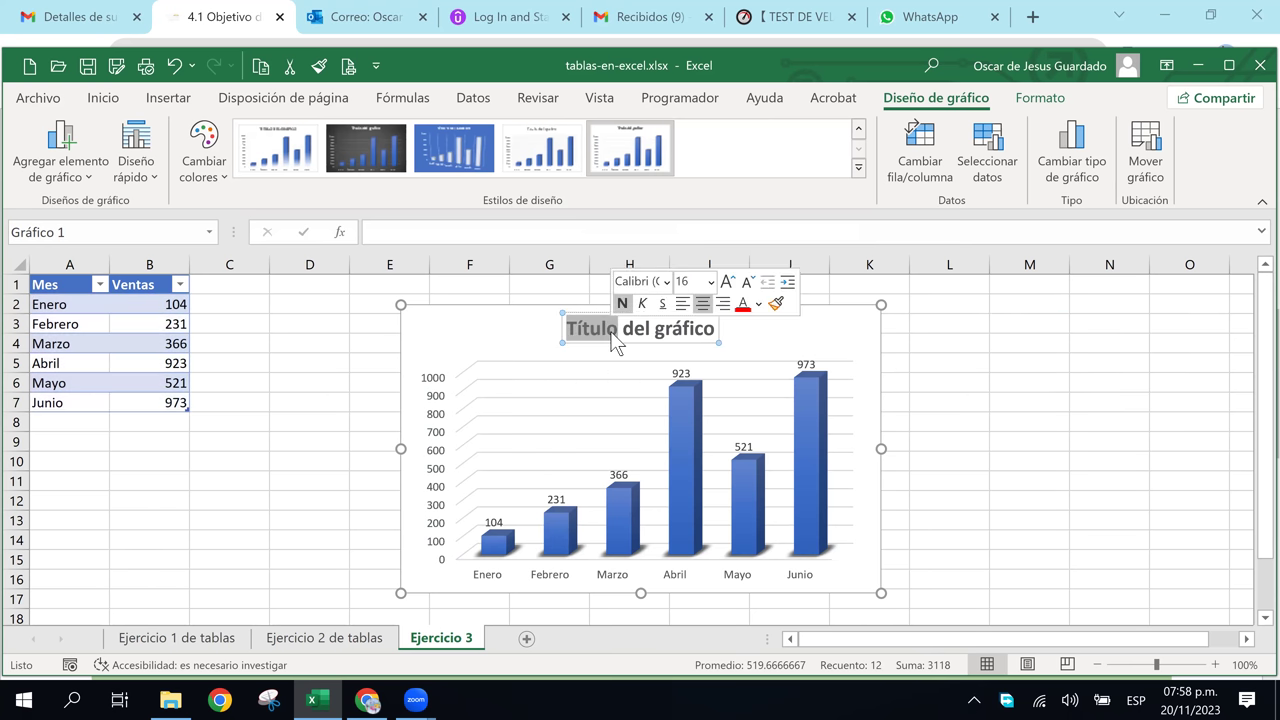
{"action": "triple_click", "coordinate": [660, 338]}
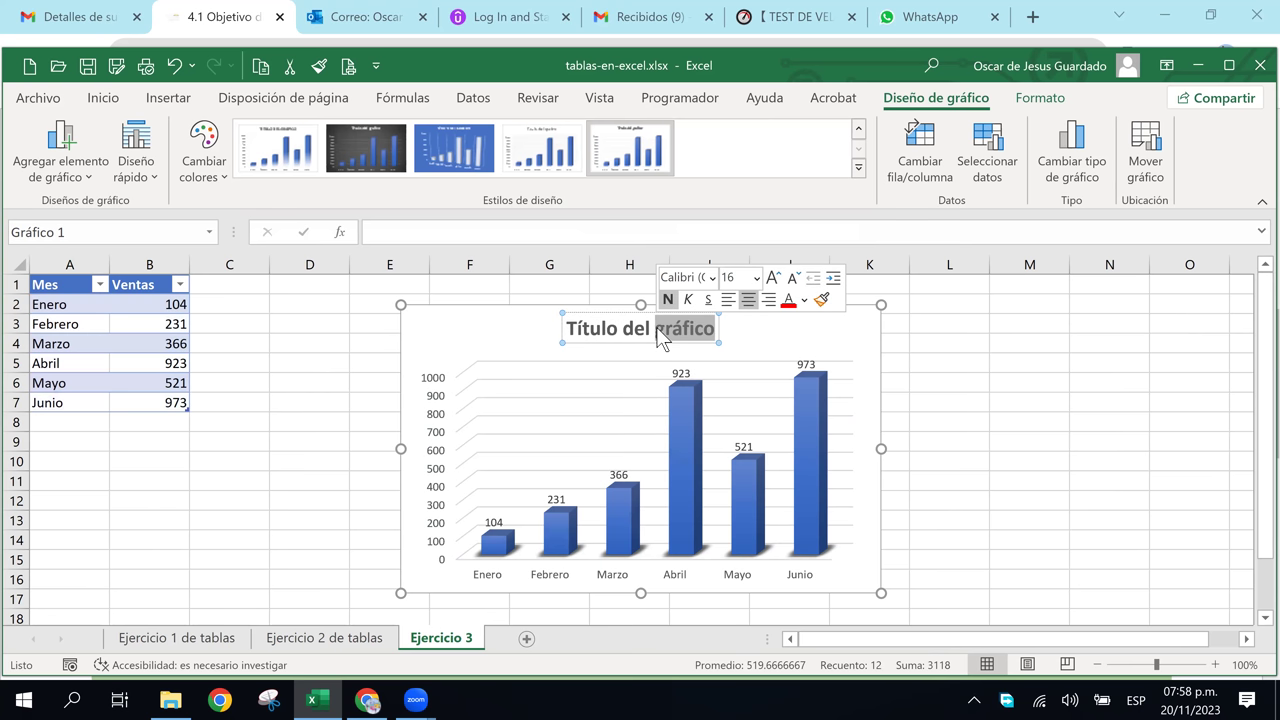
{"action": "type", "text": "ver"}
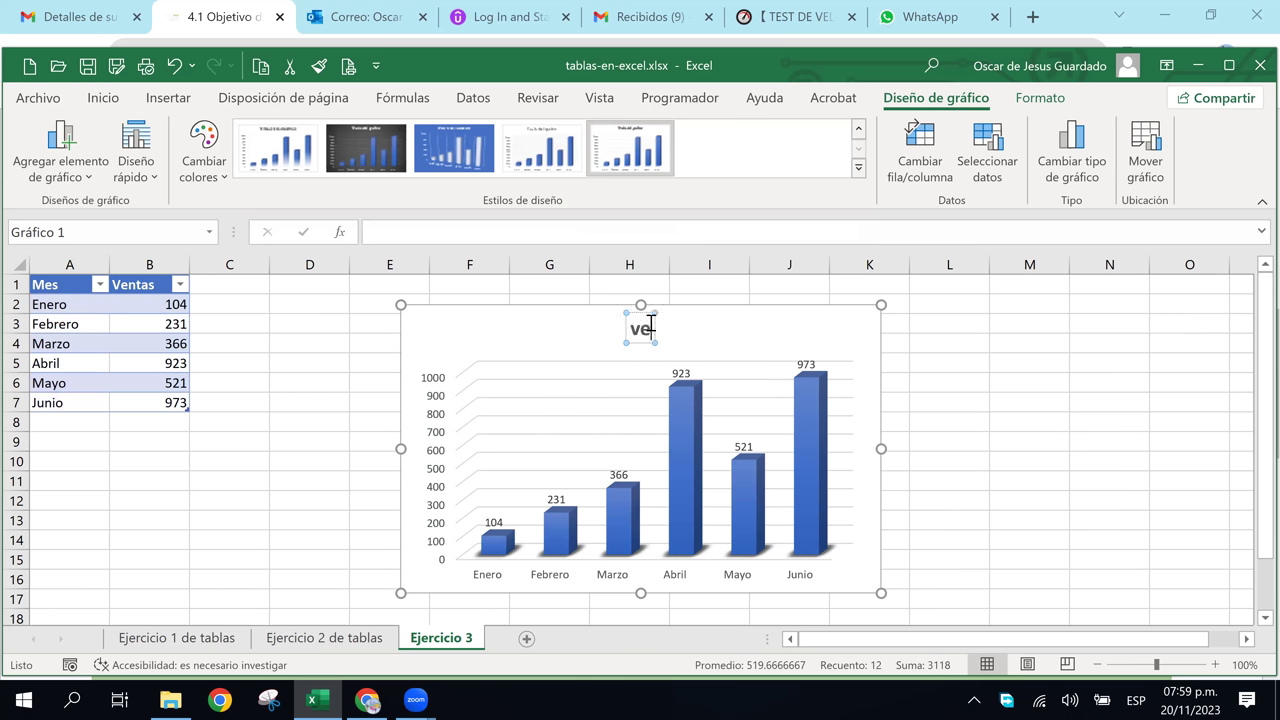
{"action": "key", "text": "BackSpace"}
{"action": "key", "text": "BackSpace"}
{"action": "key", "text": "BackSpace"}
{"action": "double_click", "coordinate": [650, 325]}
{"action": "type", "text": "VENTAS"}
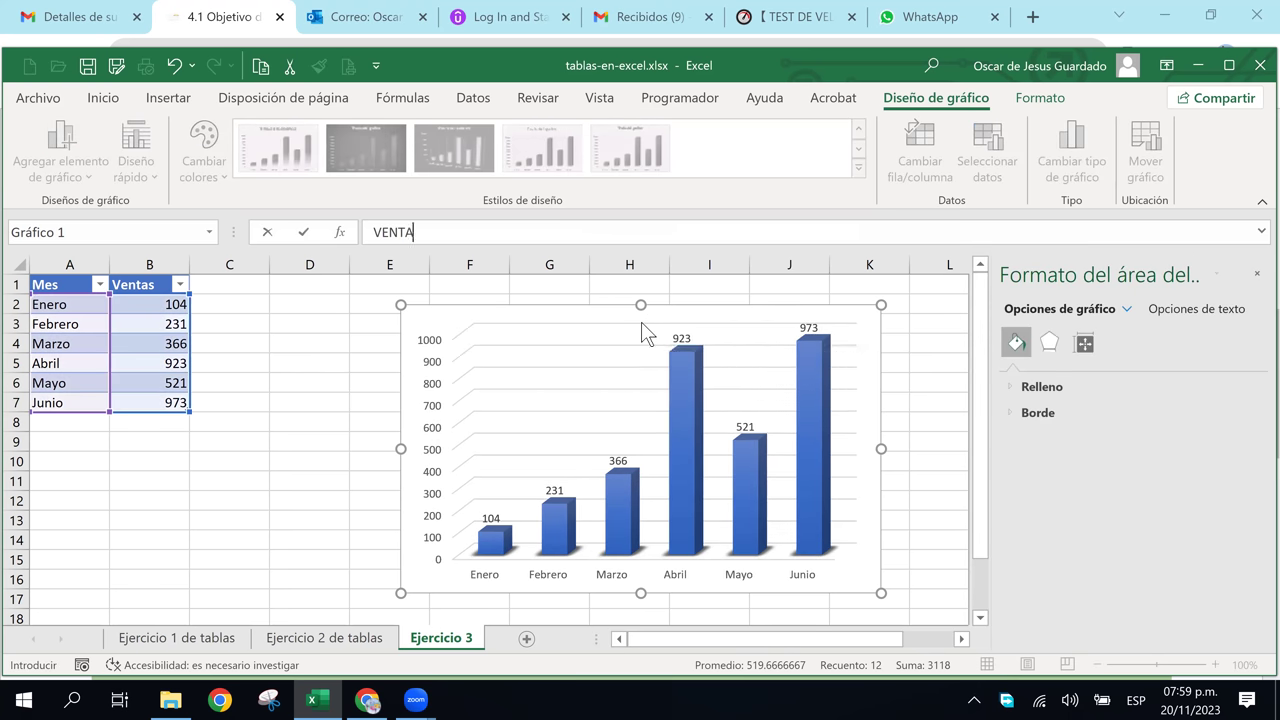
{"action": "key", "text": "Escape"}
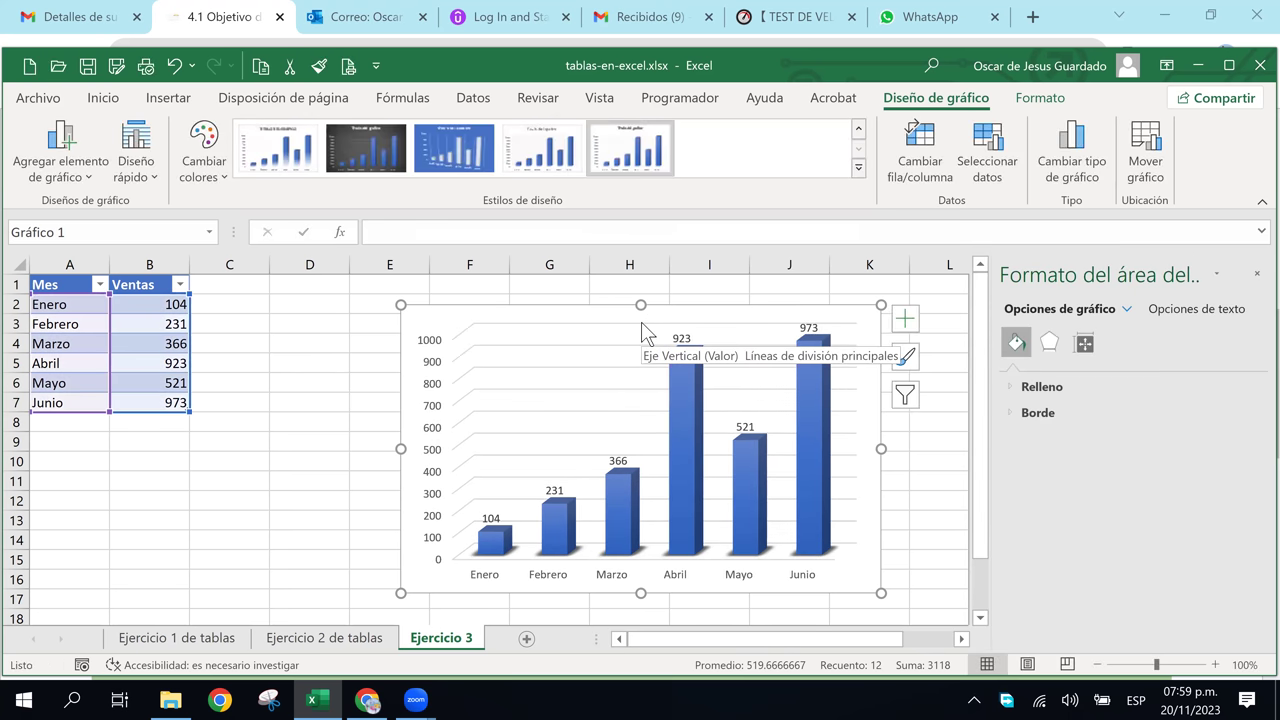
{"action": "key", "text": "ctrl+z"}
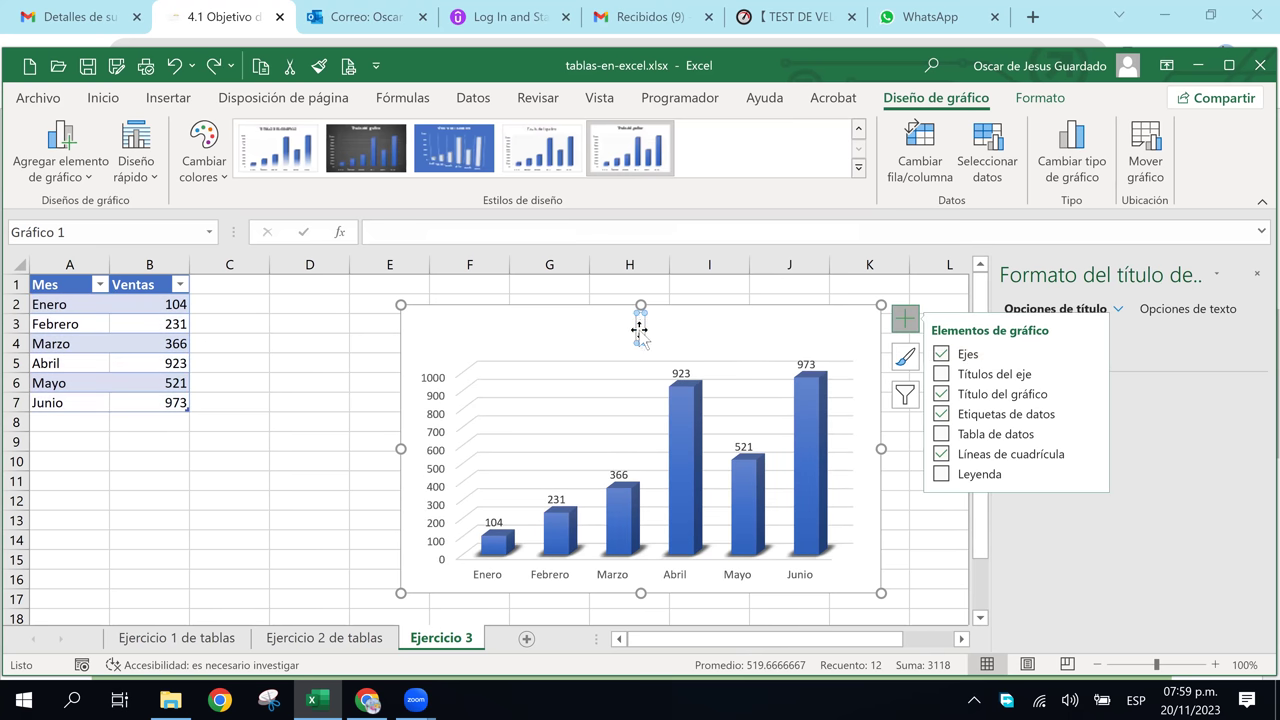
{"action": "type", "text": "venta"}
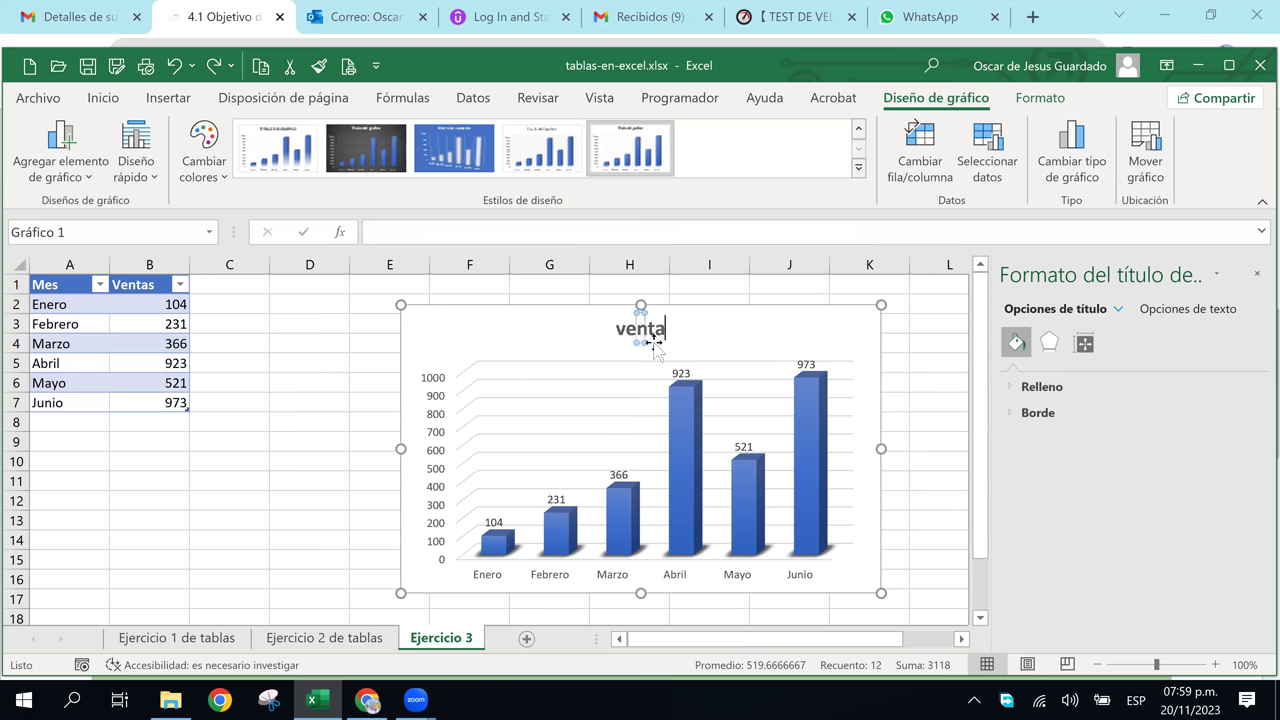
{"action": "key", "text": "BackSpace"}
{"action": "key", "text": "BackSpace"}
{"action": "key", "text": "BackSpace"}
{"action": "key", "text": "BackSpace"}
{"action": "key", "text": "BackSpace"}
{"action": "type", "text": "VENTAS"}
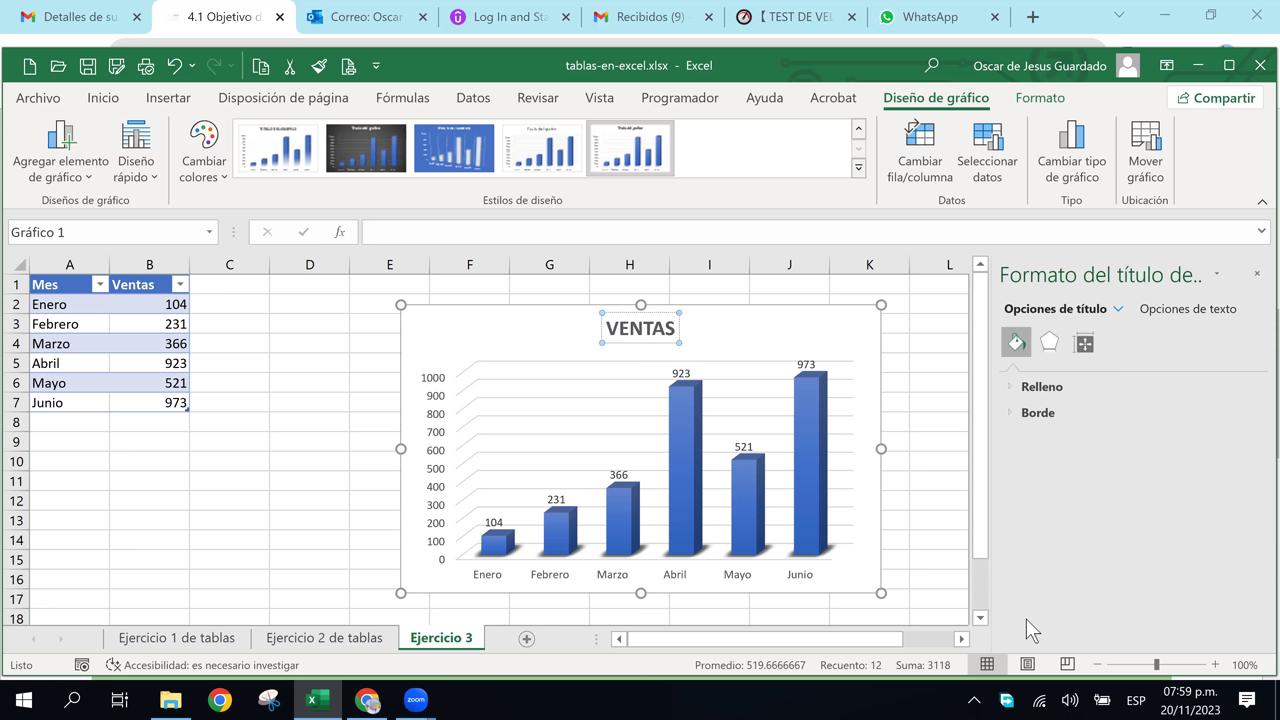
{"action": "type", "text": " 1ER SEMES"}
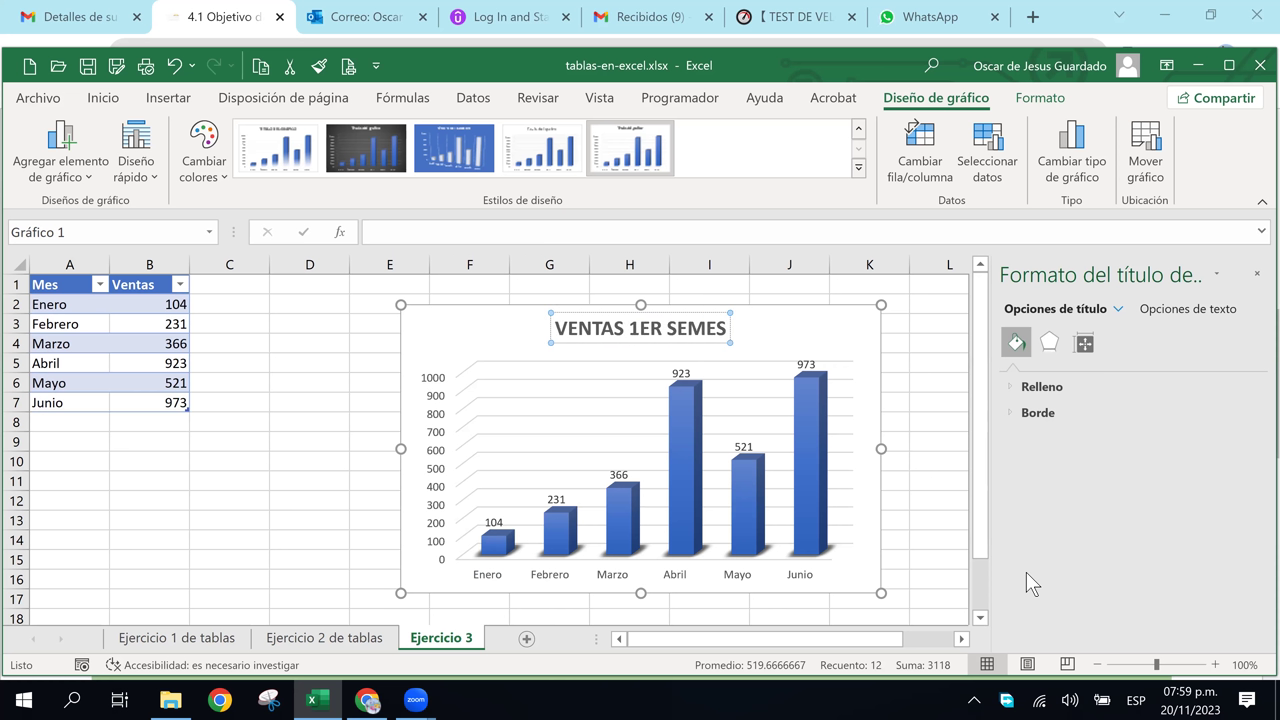
{"action": "type", "text": "TRE"}
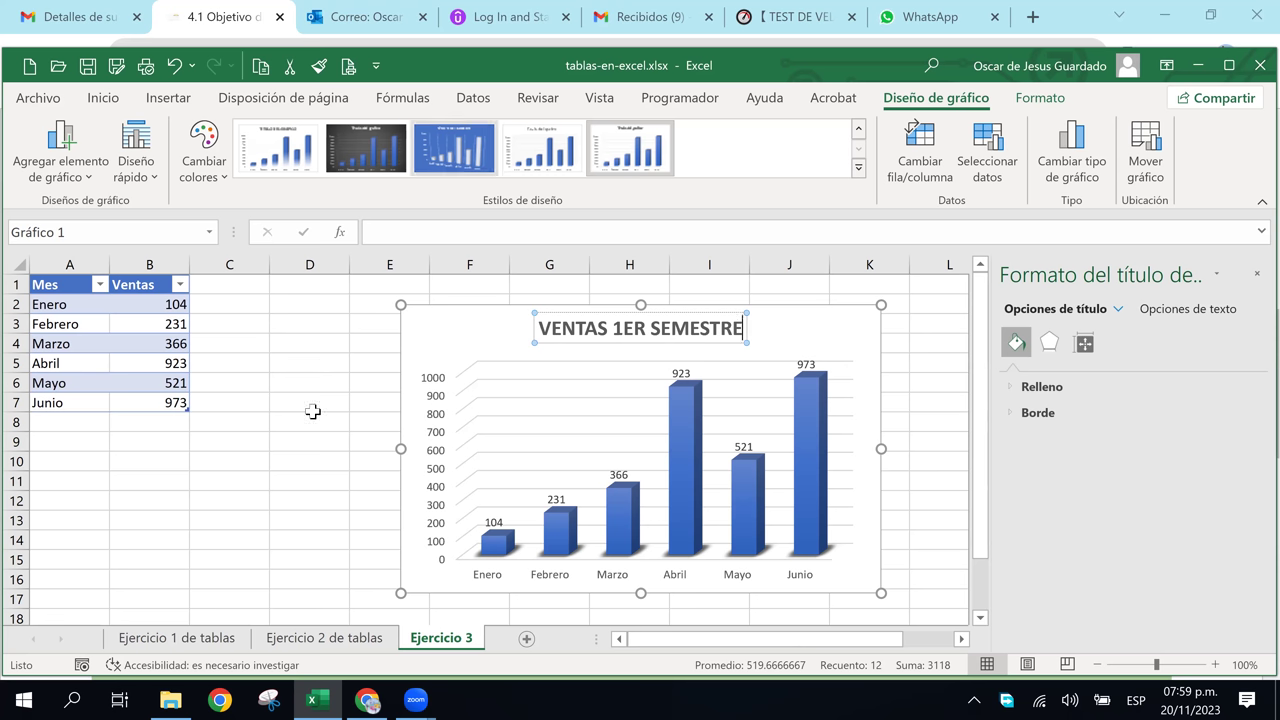
- Append '- 2023' so the title reads 'VENTAS 1ER SEMESTRE - 2023'
{"action": "left_click", "coordinate": [267, 408]}
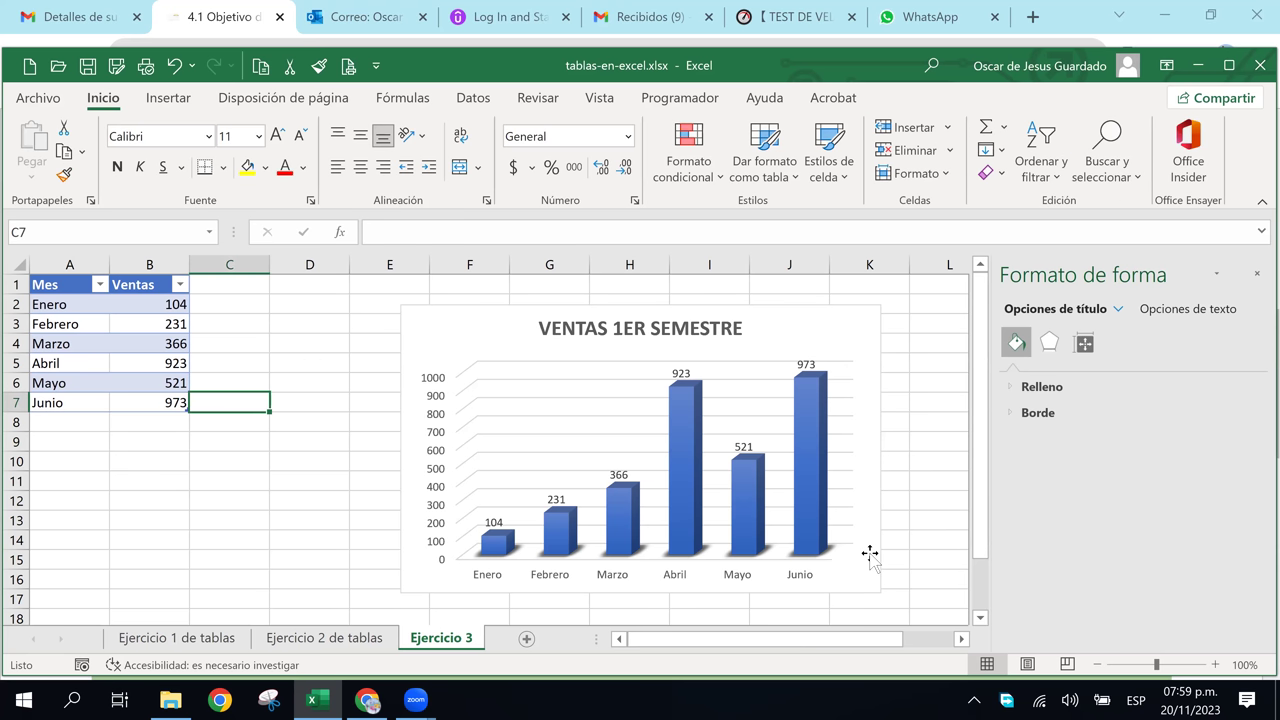
{"action": "left_click", "coordinate": [701, 330]}
{"action": "left_click", "coordinate": [701, 330]}
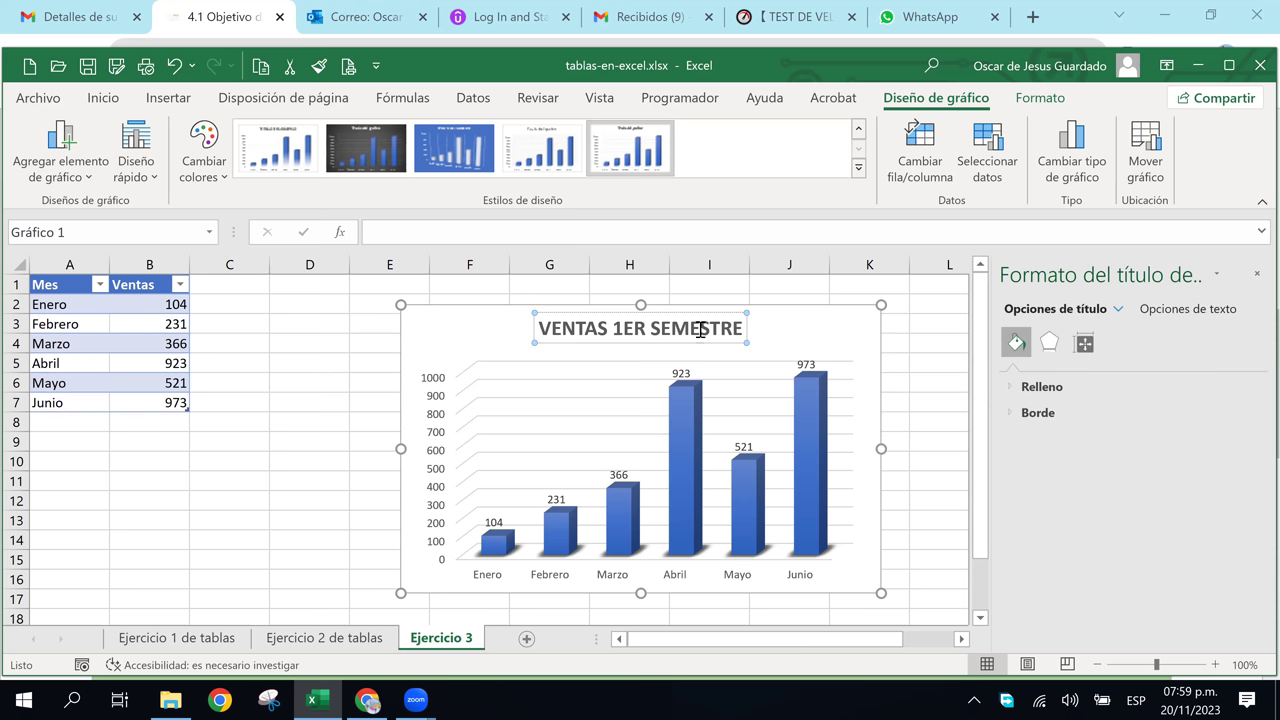
{"action": "type", "text": " - "}
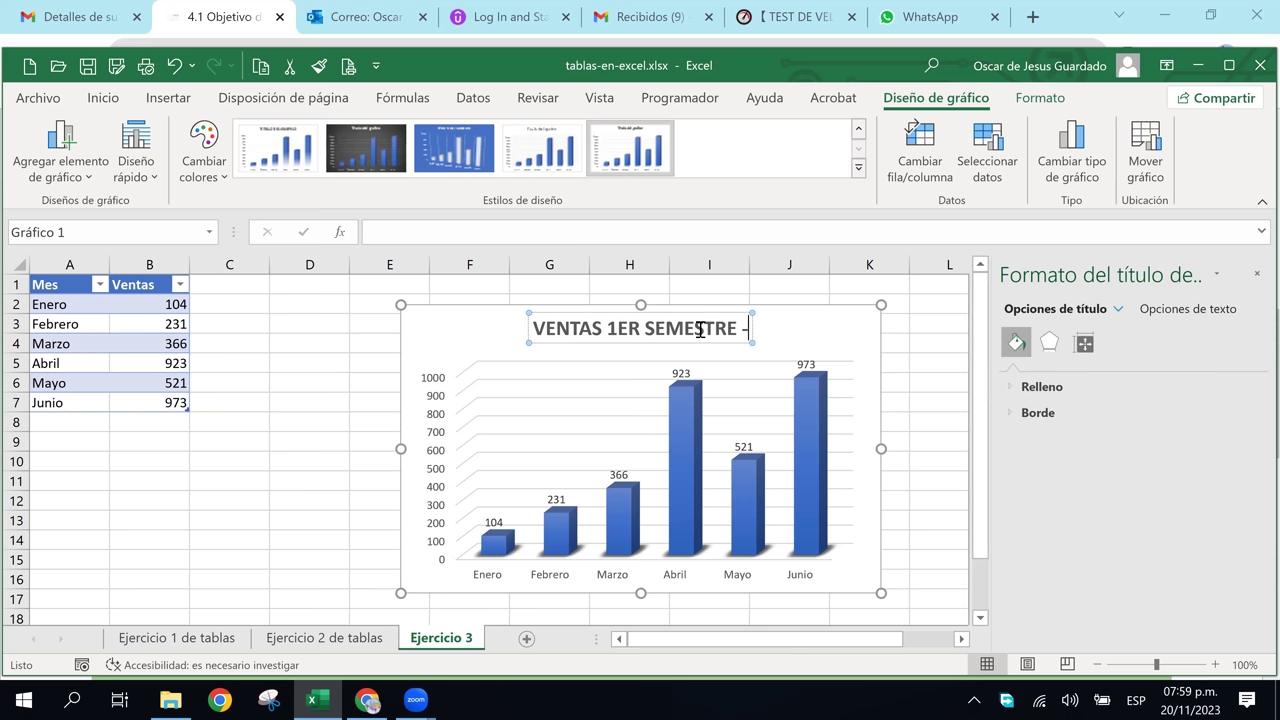
{"action": "type", "text": "2023"}
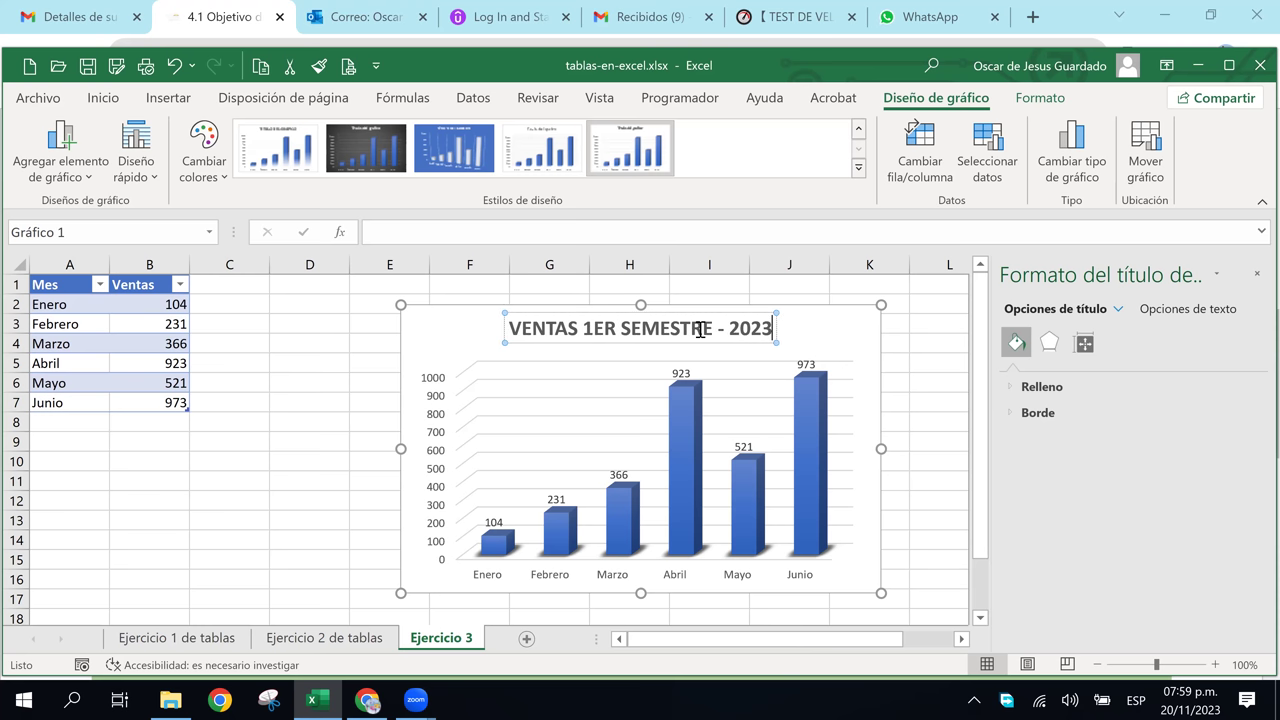
- Move the chart further left beside the Mes/Ventas data
{"action": "left_click", "coordinate": [294, 360]}
{"action": "mouse_move", "coordinate": [438, 318]}
{"action": "left_mouse_down"}
{"action": "mouse_move", "coordinate": [354, 328]}
{"action": "mouse_move", "coordinate": [315, 305]}
{"action": "left_mouse_up"}
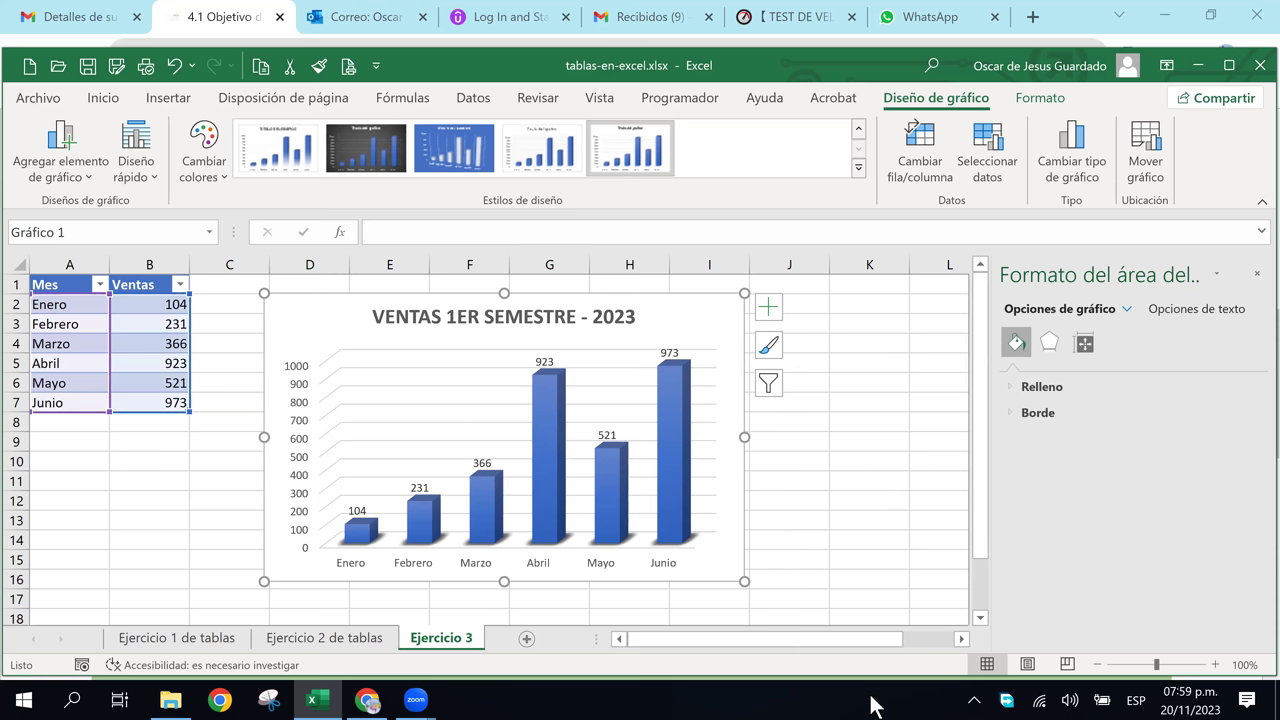
{"action": "left_click", "coordinate": [830, 472]}
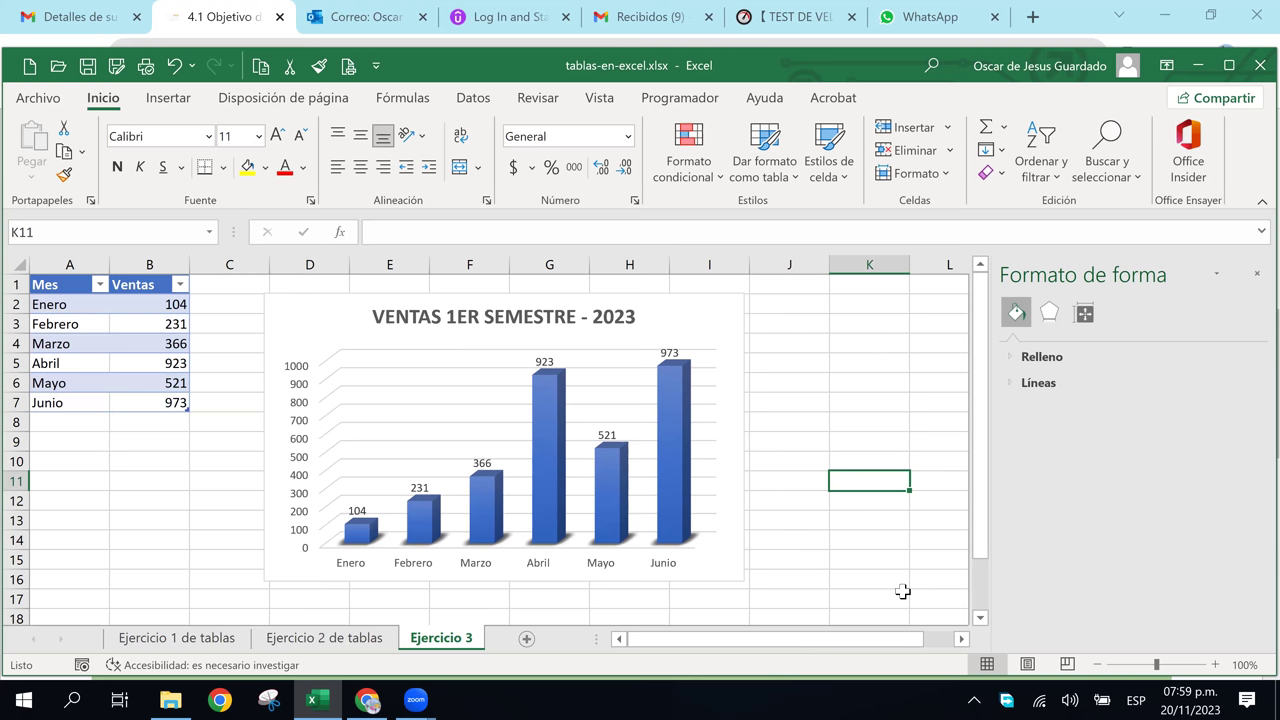
{"action": "left_click", "coordinate": [660, 510]}
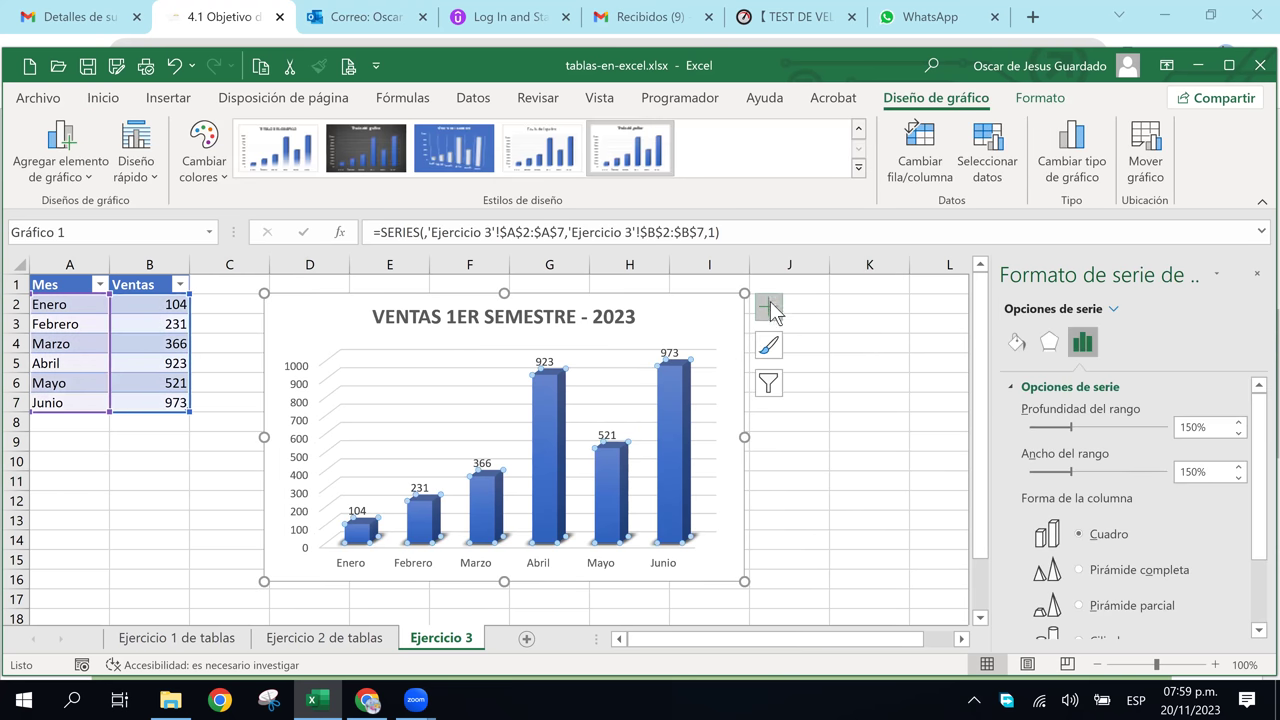
- Add axis titles: 'MILES DE VTAS' on the vertical axis and 'MESES' on the horizontal
{"action": "left_click", "coordinate": [769, 308]}
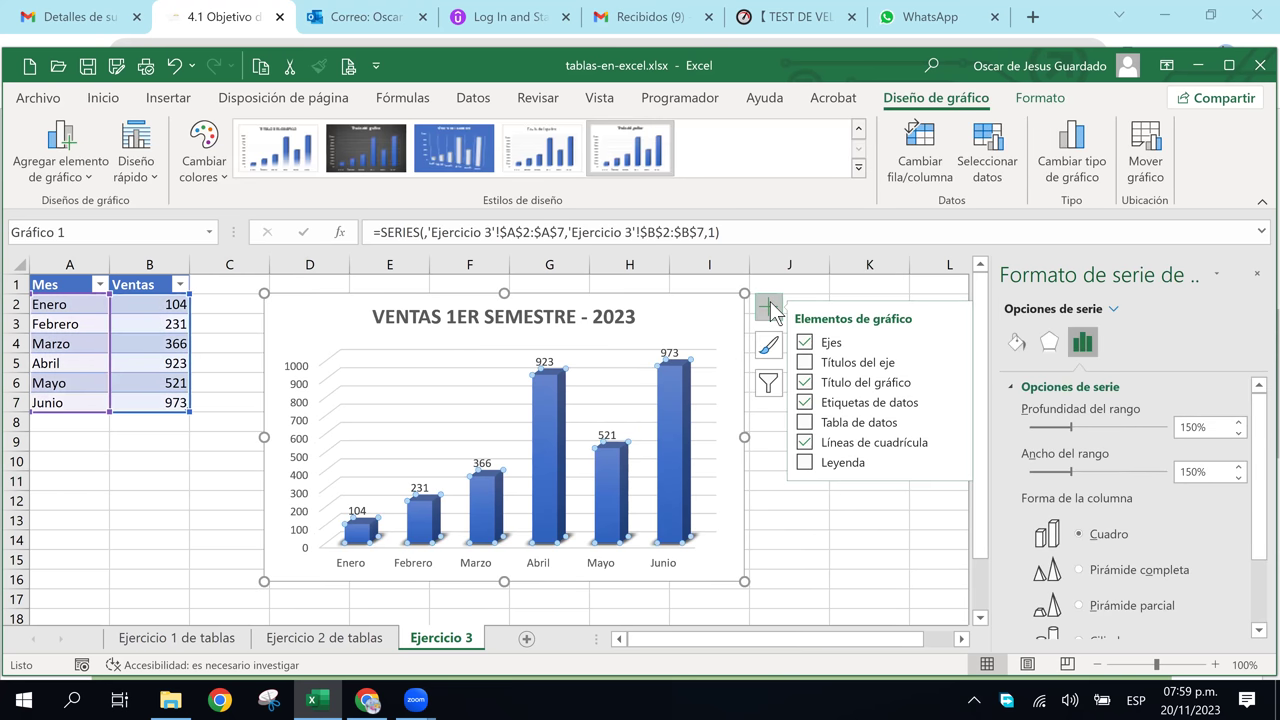
{"action": "left_click", "coordinate": [830, 368]}
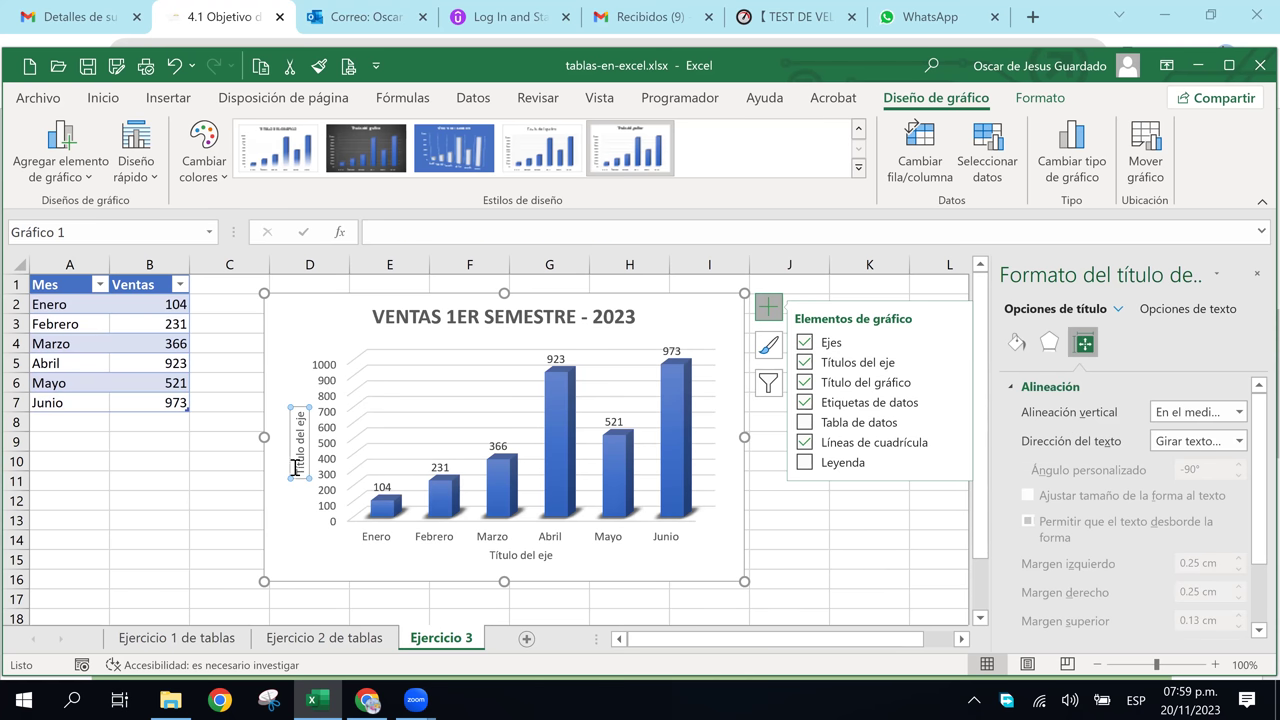
{"action": "left_click", "coordinate": [295, 466]}
{"action": "left_click_drag", "start_coordinate": [297, 458], "coordinate": [297, 410]}
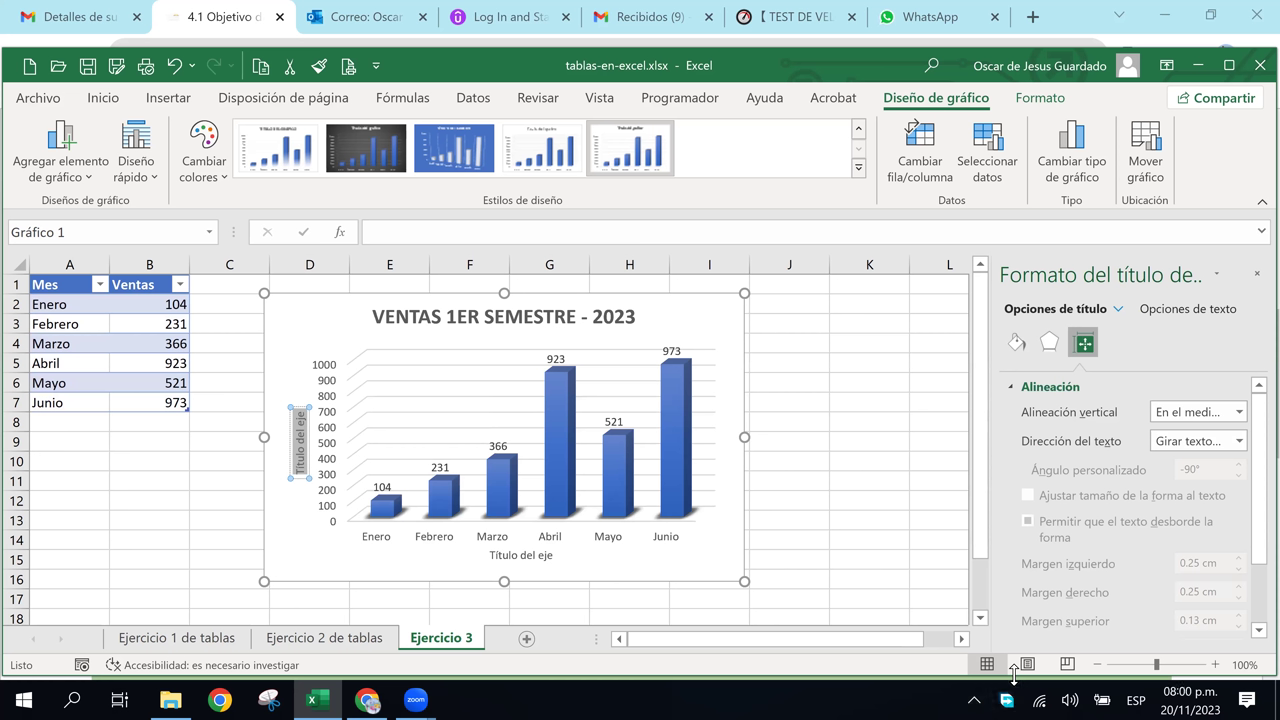
{"action": "type", "text": "MILES D"}
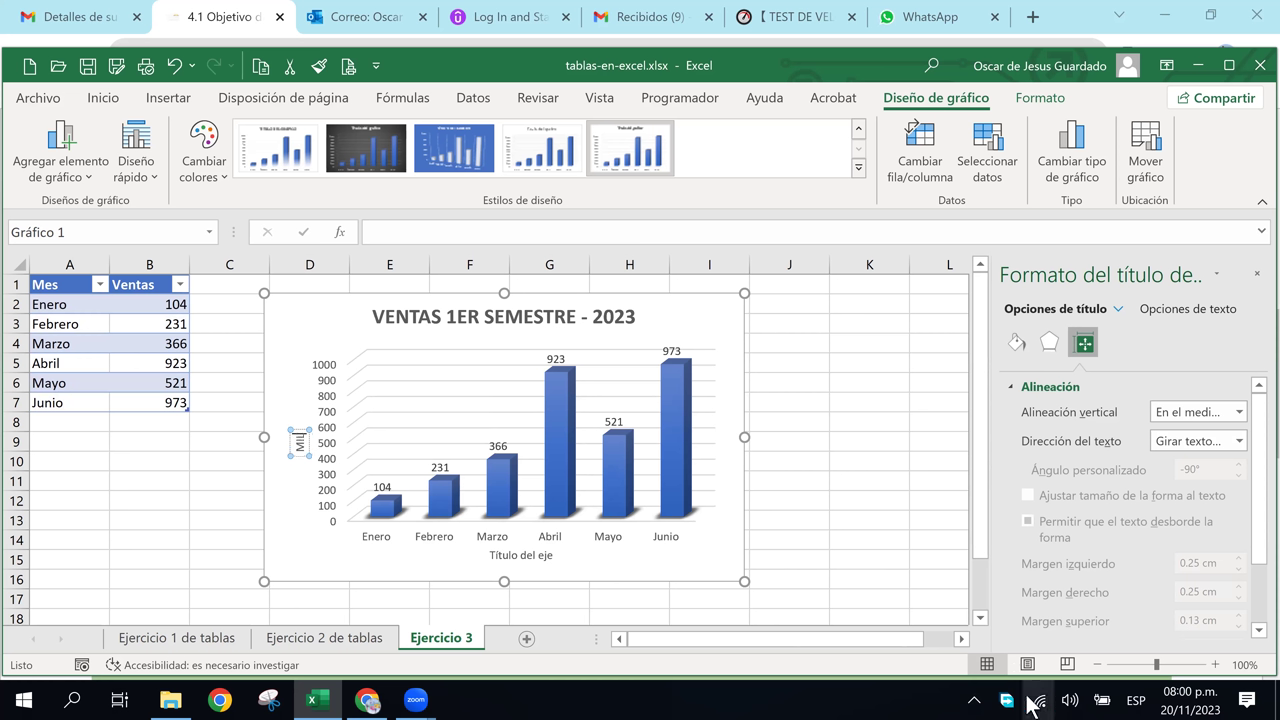
{"action": "type", "text": "E VTAS"}
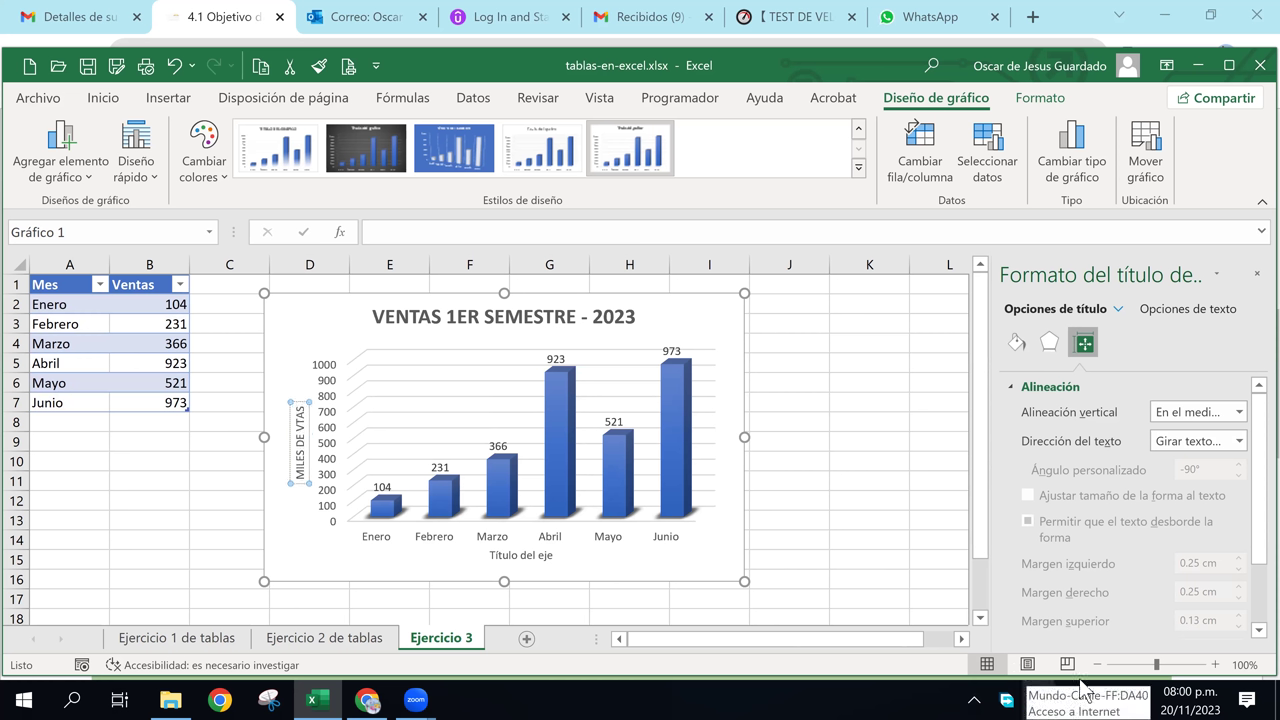
{"action": "left_click", "coordinate": [534, 553]}
{"action": "triple_click", "coordinate": [530, 558]}
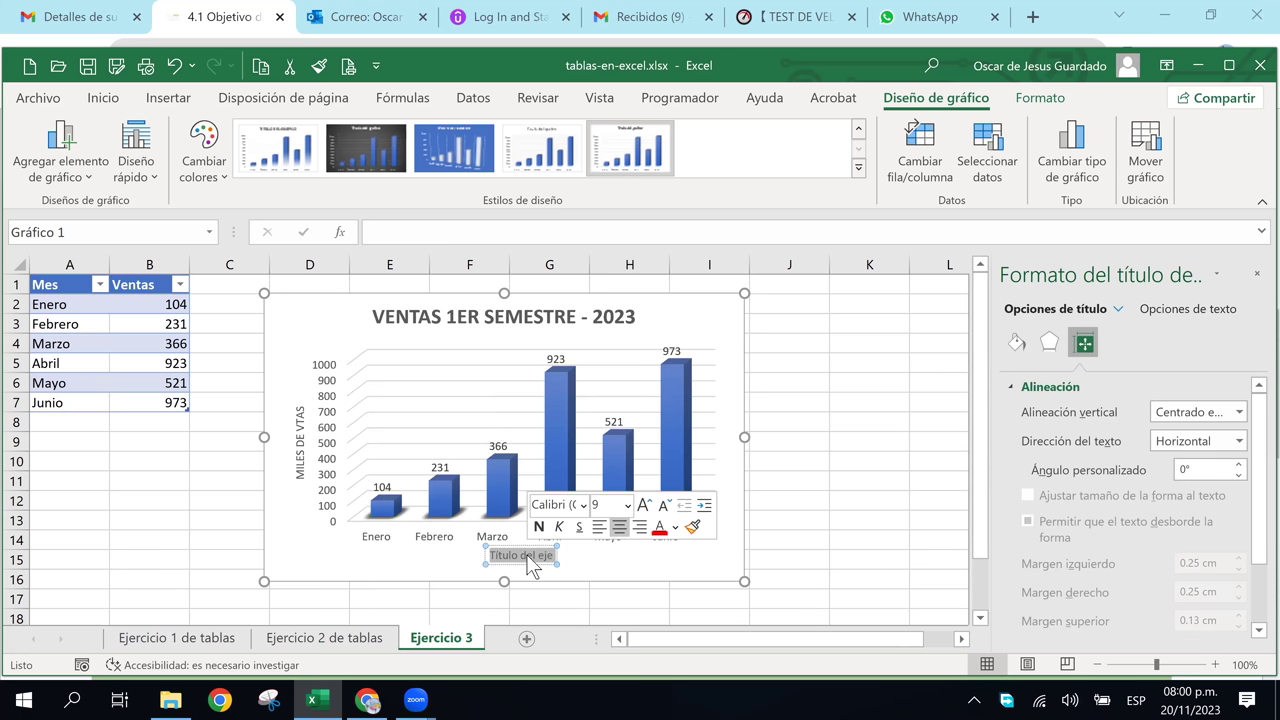
{"action": "type", "text": "MESES"}
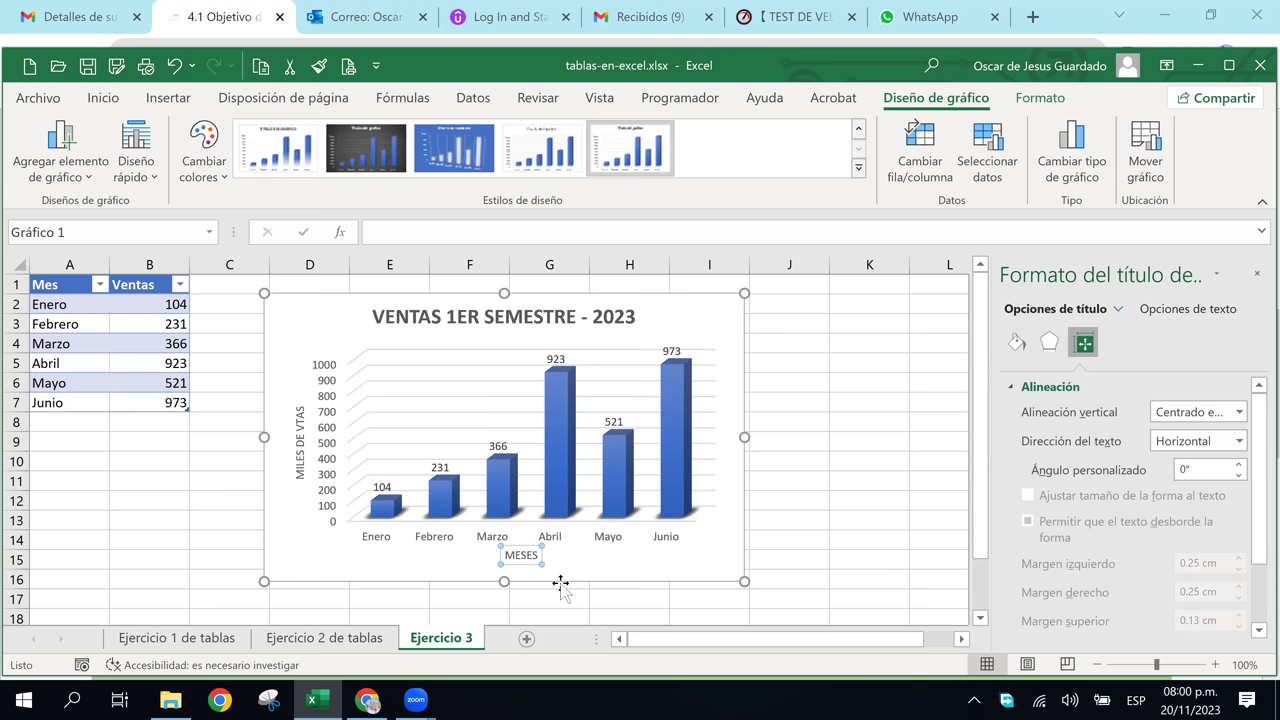
- Nudge the chart slightly higher and close the Formato de forma side panel
{"action": "left_click", "coordinate": [830, 481]}
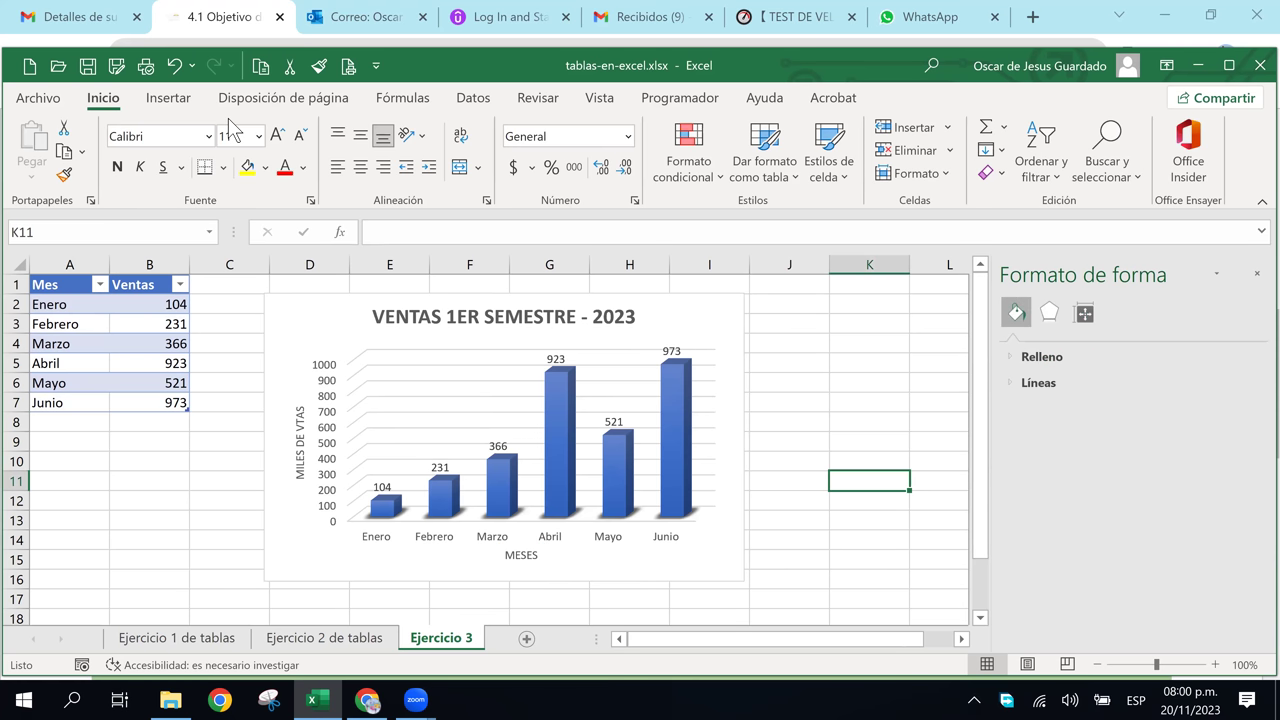
{"action": "left_click_drag", "start_coordinate": [686, 308], "coordinate": [692, 290]}
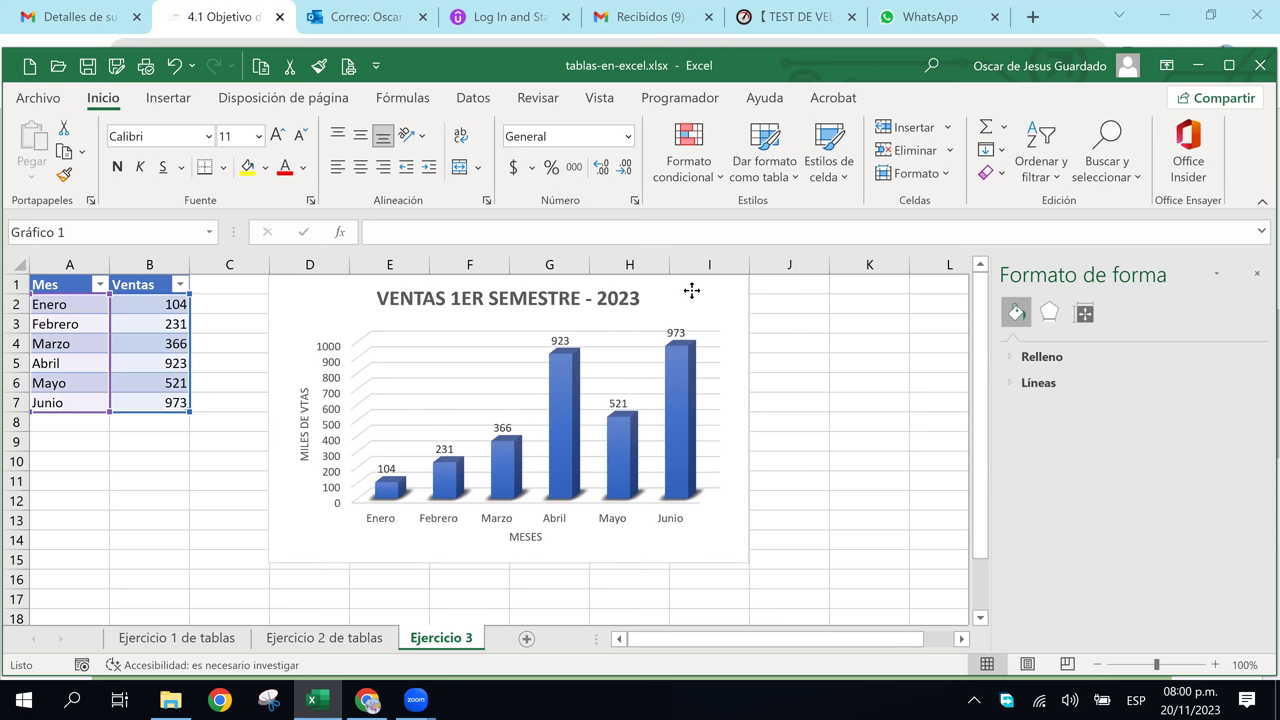
{"action": "left_click", "coordinate": [855, 398]}
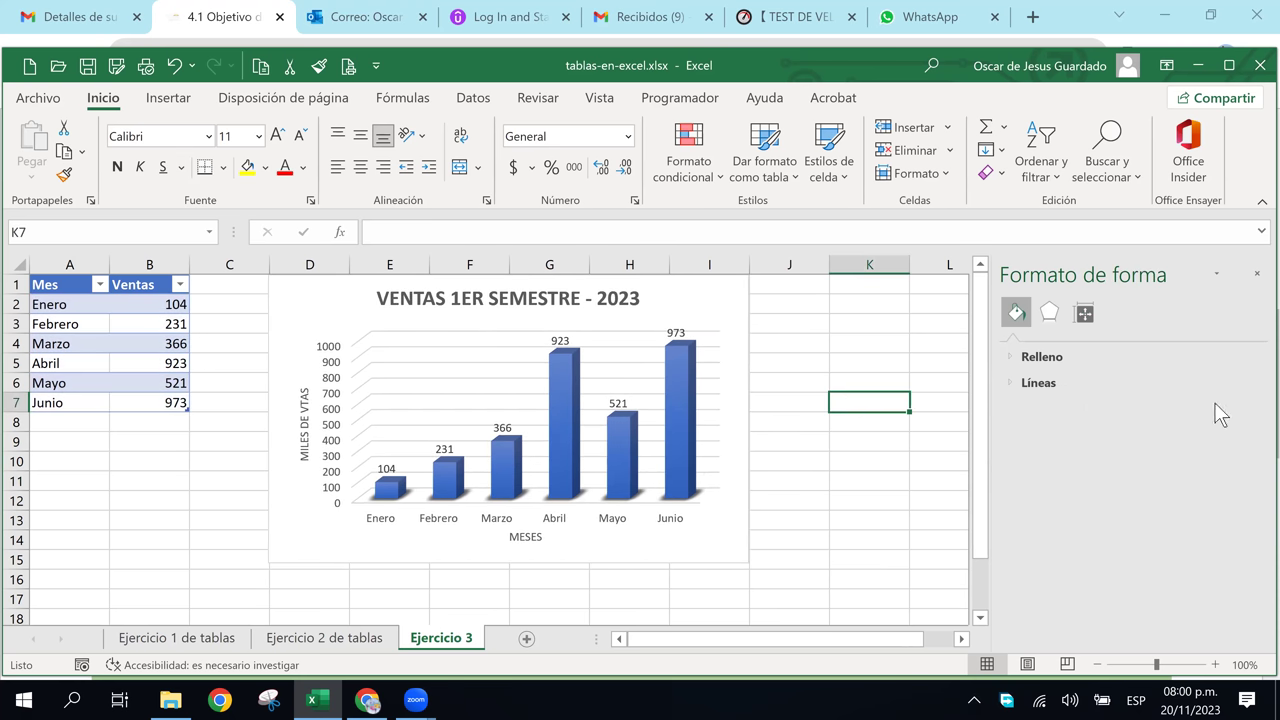
{"action": "left_click", "coordinate": [1257, 273]}
{"action": "left_click", "coordinate": [840, 366]}
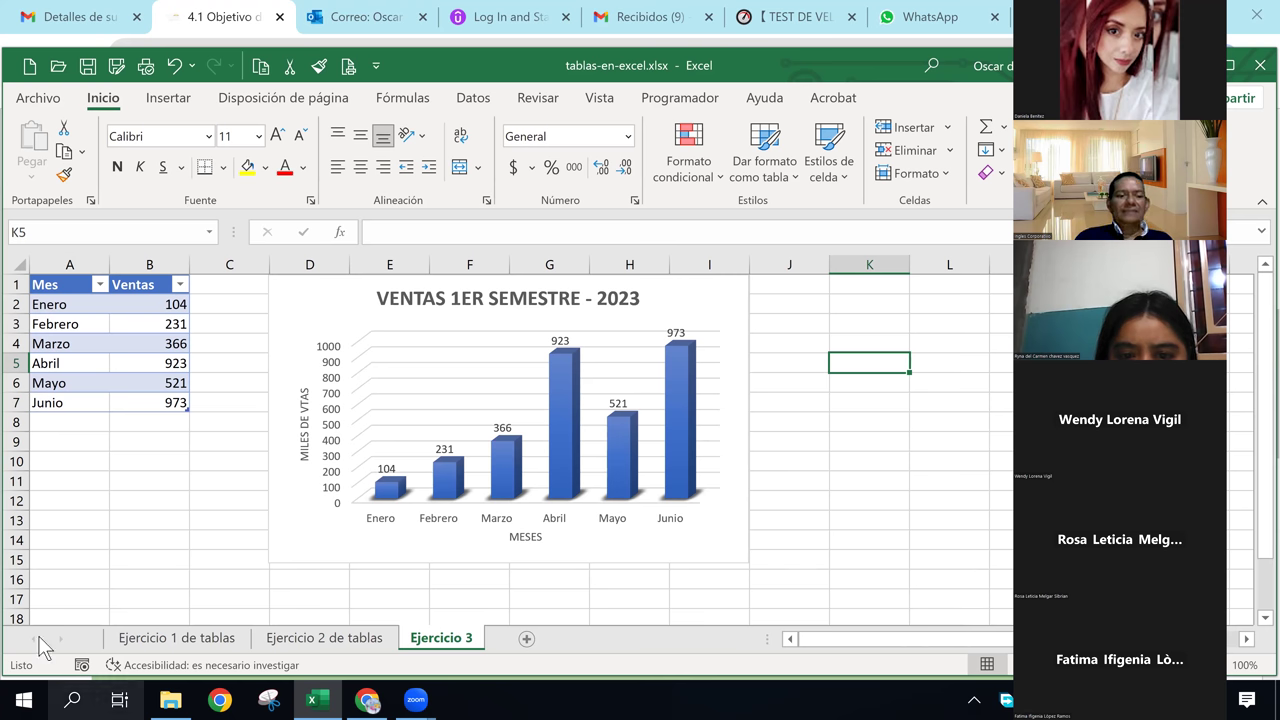
{"action": "left_click", "coordinate": [210, 640]}
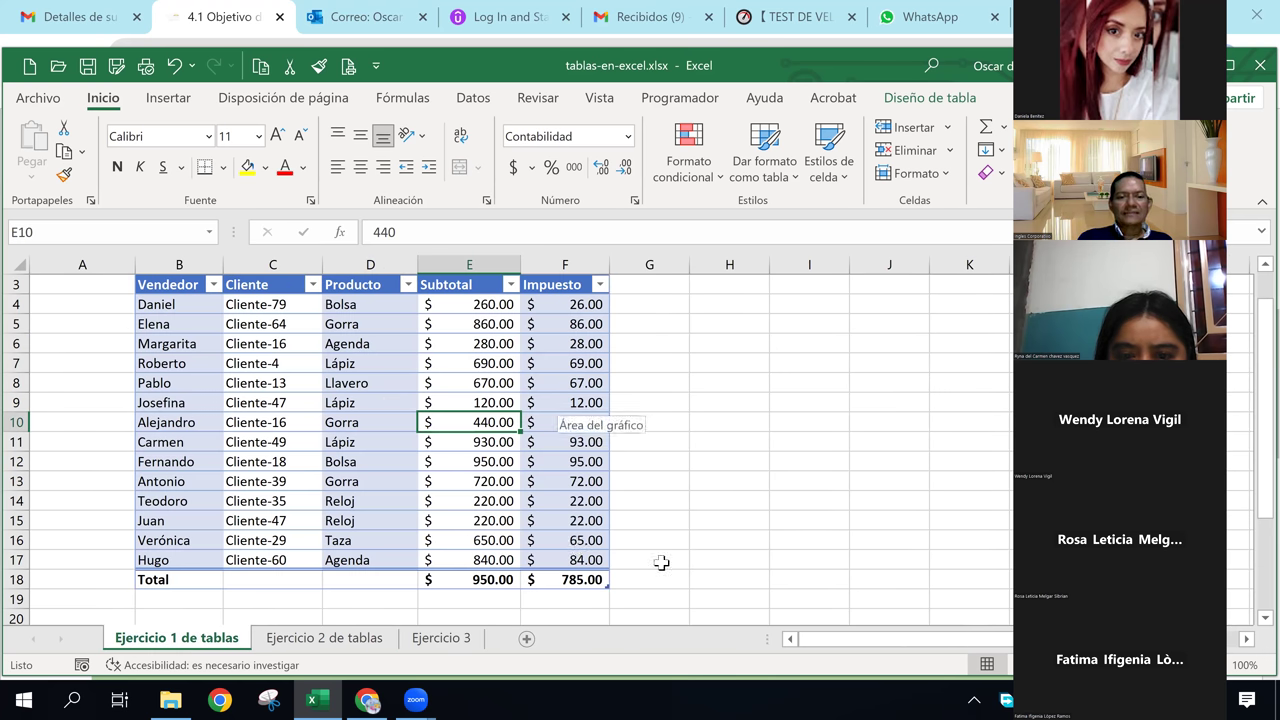
{"action": "left_click", "coordinate": [319, 637]}
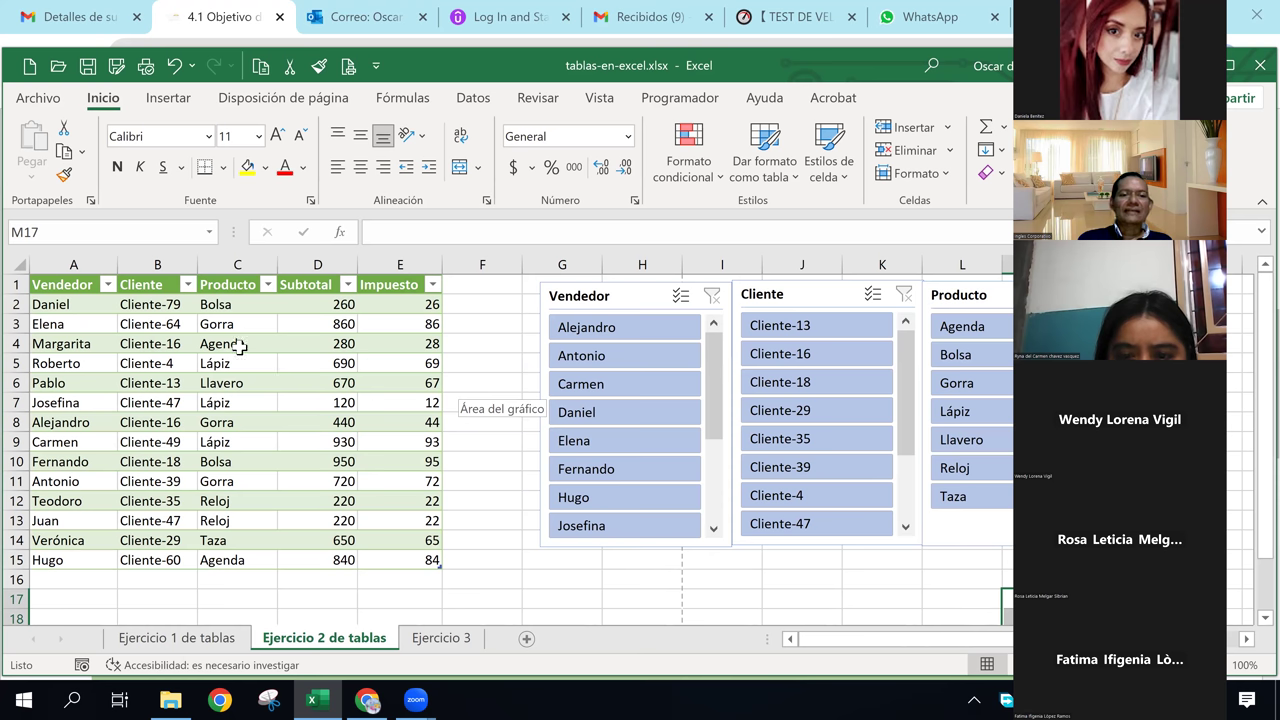
{"action": "left_click", "coordinate": [454, 640]}
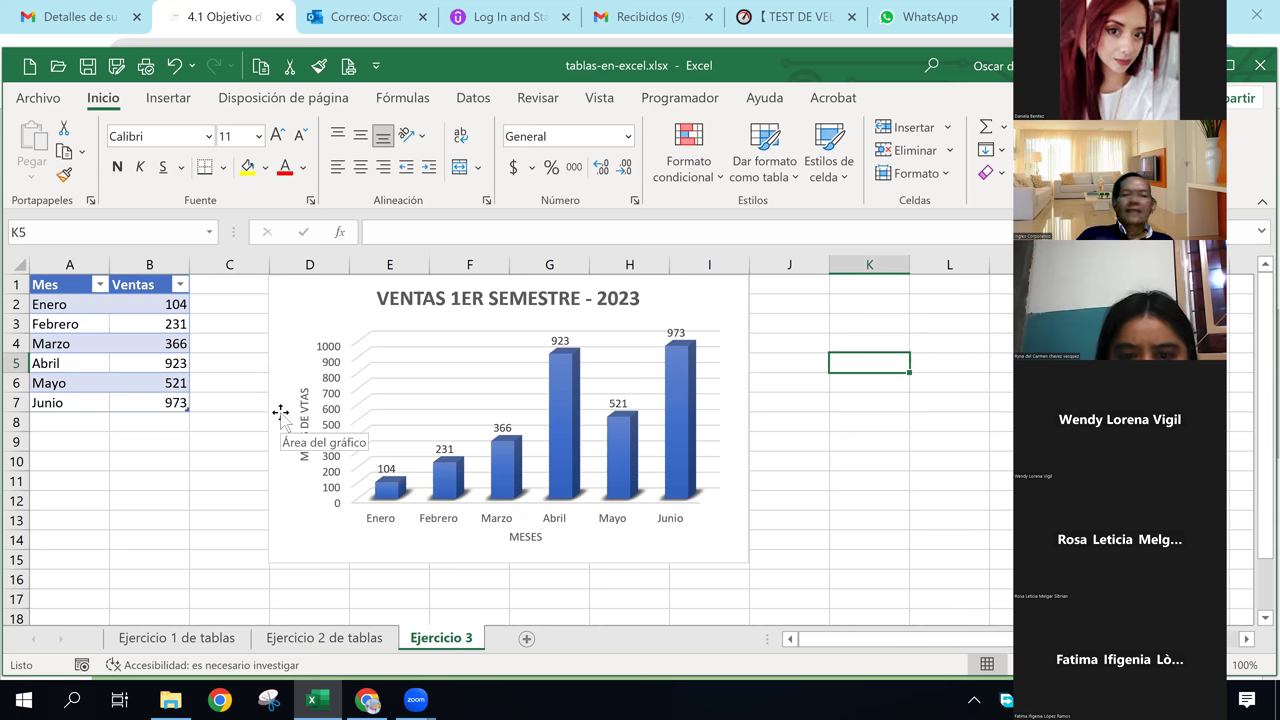
{"action": "left_click_drag", "start_coordinate": [160, 304], "coordinate": [140, 403]}
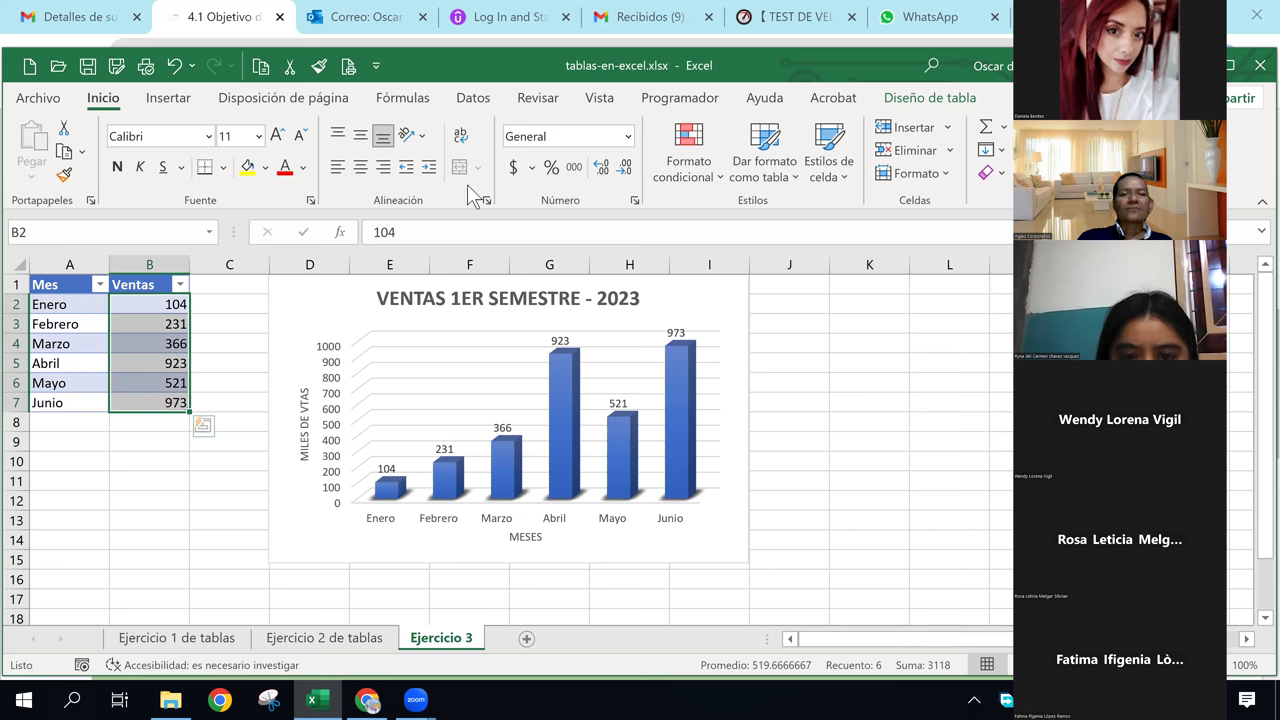
- Apply dollar Accounting format to Ventas B2:B7, so chart labels read $104.00 to $973.00
{"action": "left_click", "coordinate": [516, 170]}
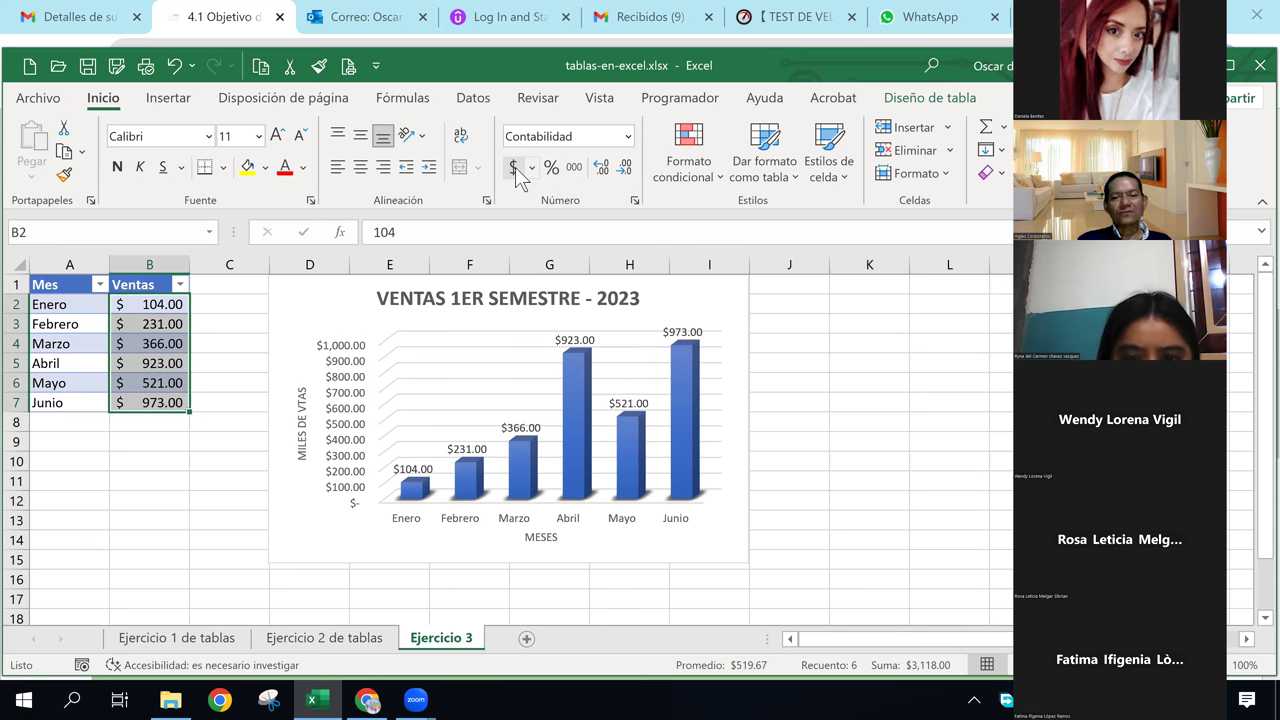
{"action": "left_click", "coordinate": [226, 304]}
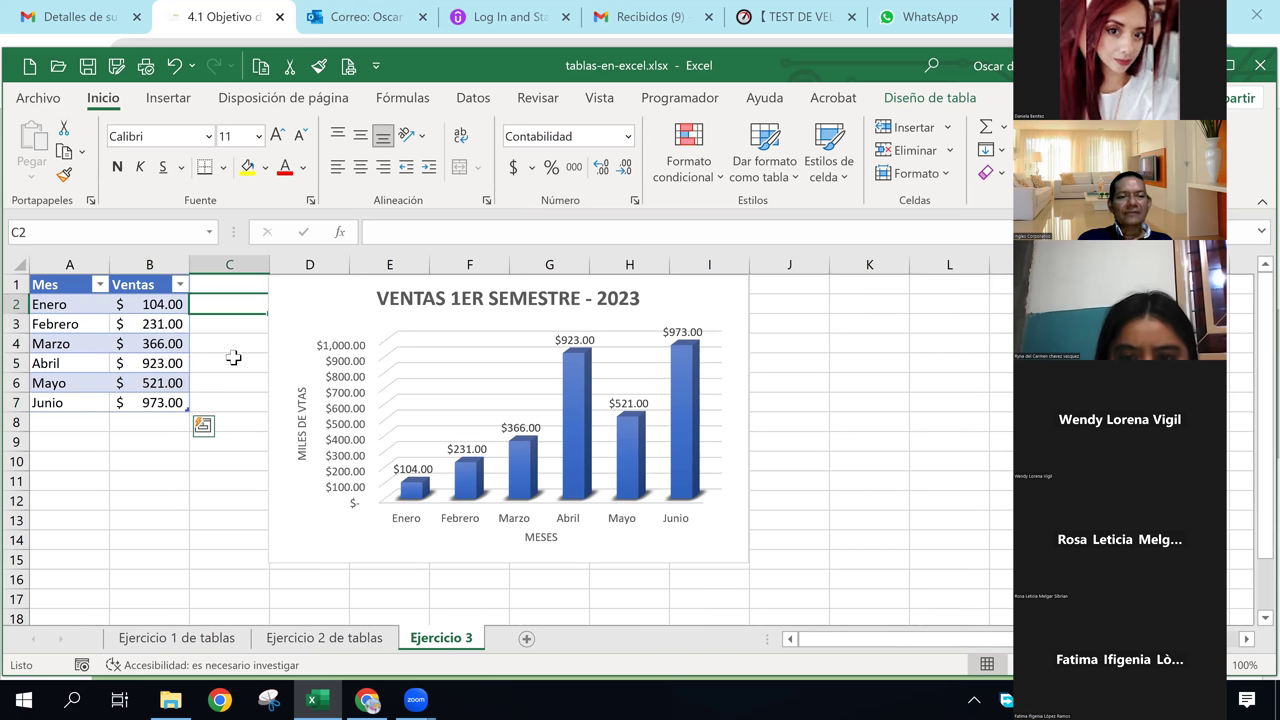
{"action": "left_click", "coordinate": [155, 458]}
{"action": "left_click", "coordinate": [60, 478]}
{"action": "left_click", "coordinate": [129, 541]}
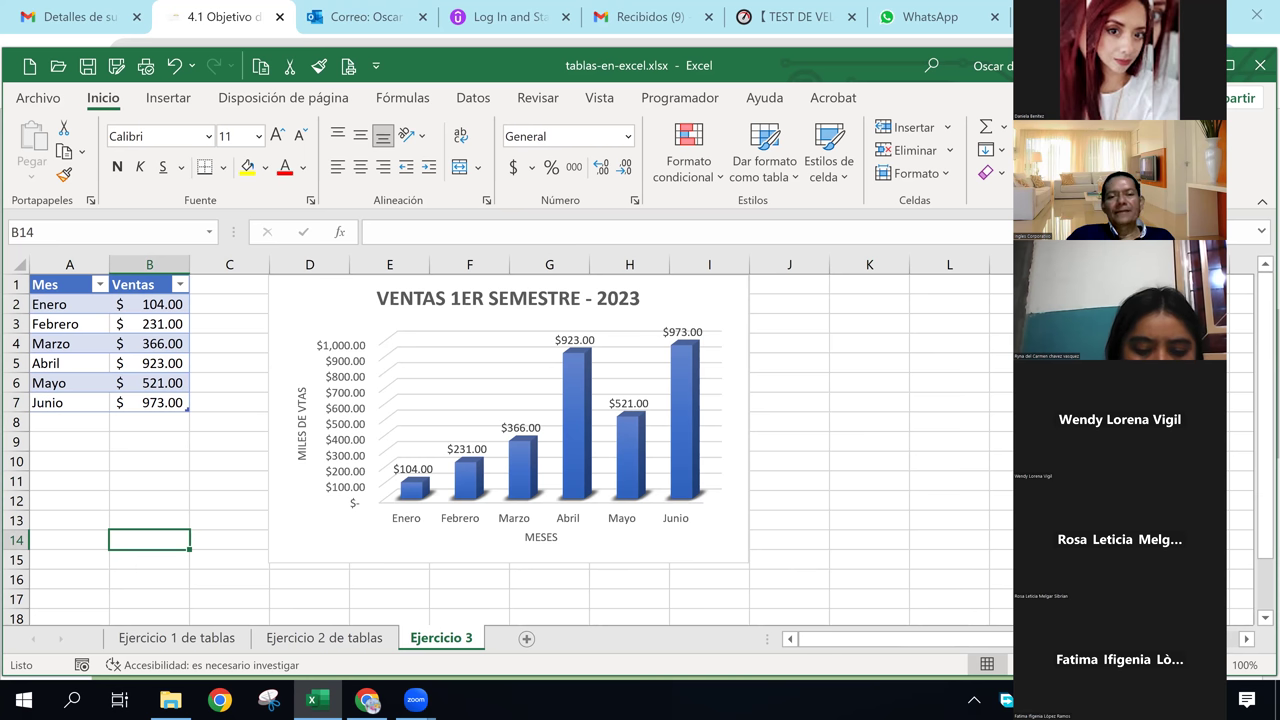
{"action": "left_click", "coordinate": [209, 343]}
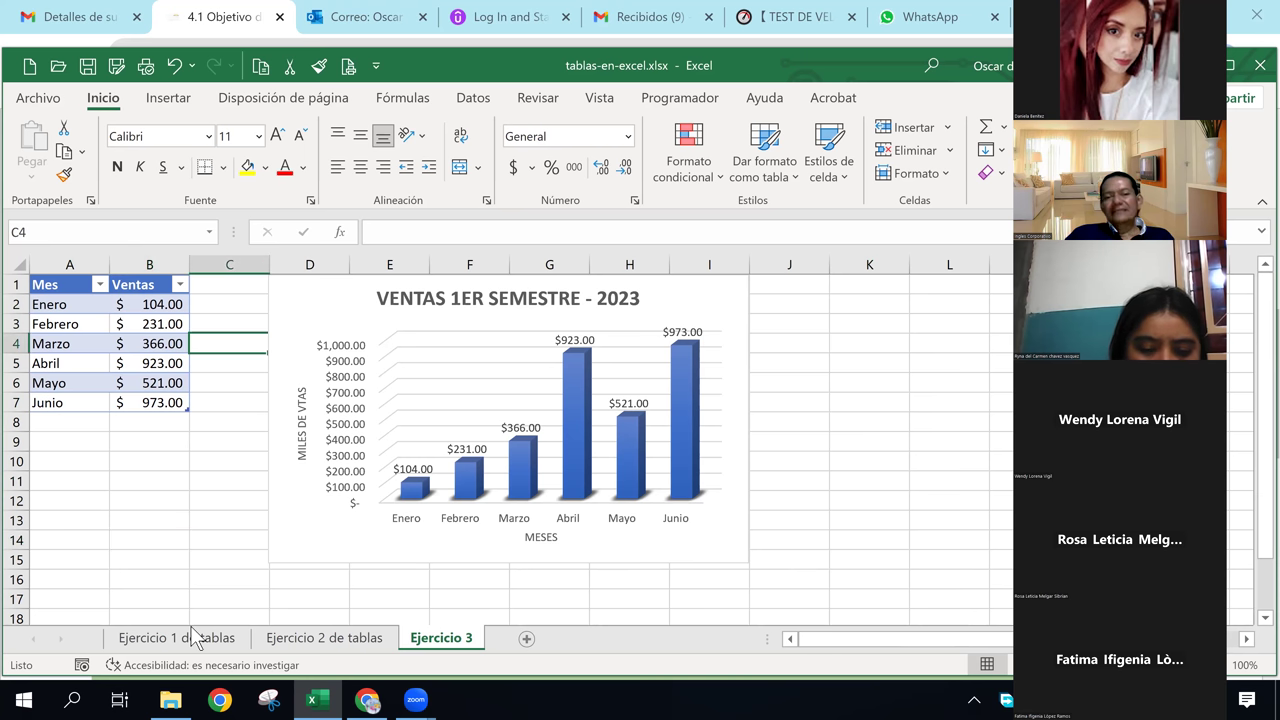
{"action": "left_click", "coordinate": [171, 485]}
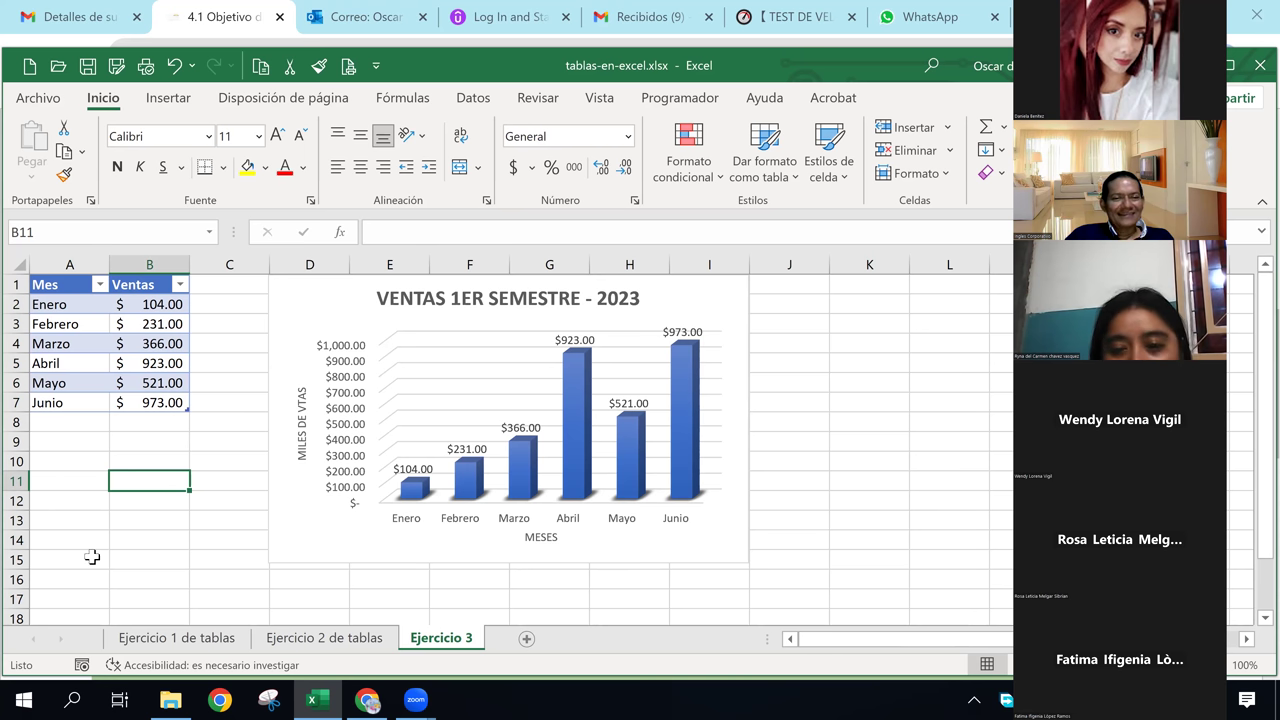
- Select the Mes and Ventas data A2:B7 and view the Insertar chart options
{"action": "left_click", "coordinate": [138, 369]}
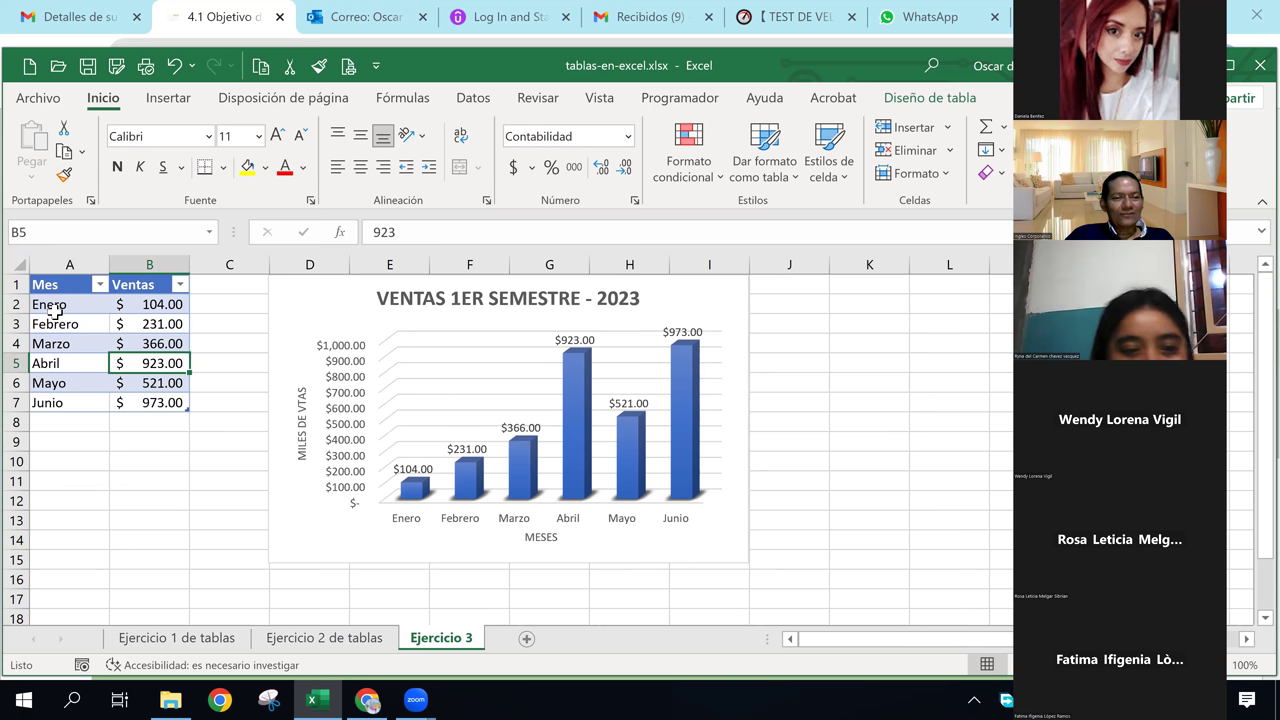
{"action": "left_click_drag", "start_coordinate": [55, 305], "coordinate": [165, 402]}
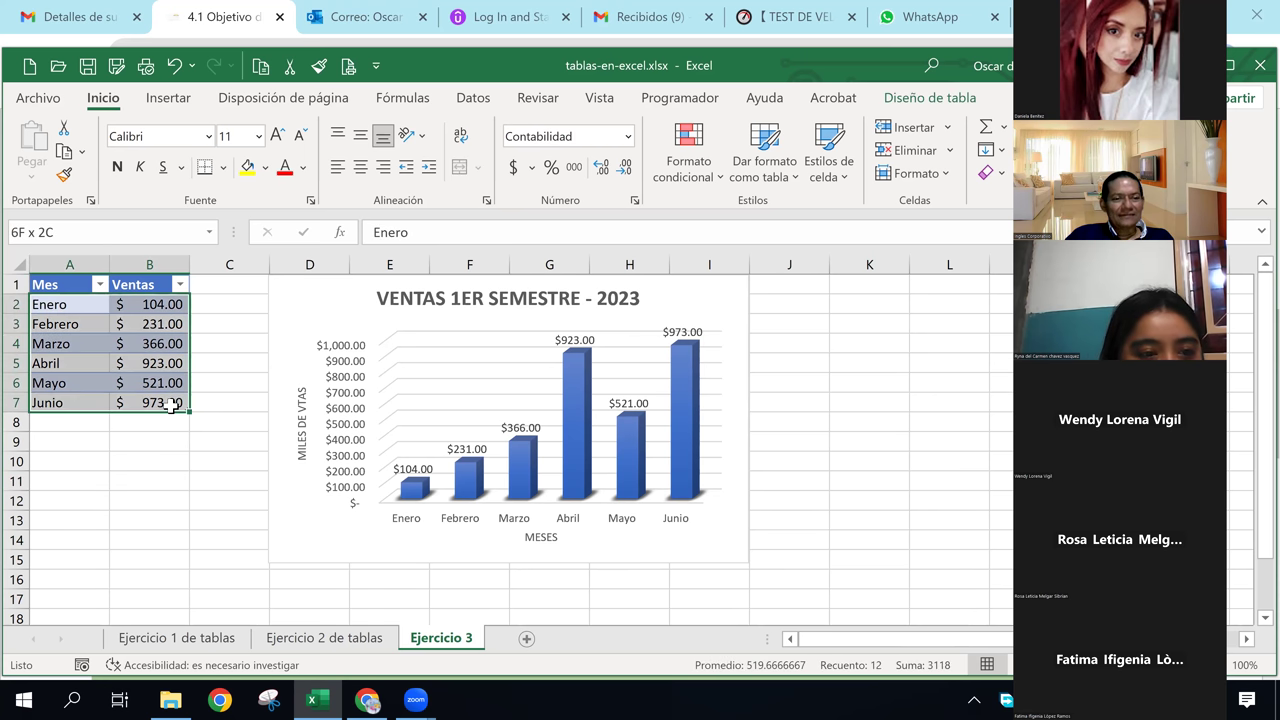
{"action": "left_click", "coordinate": [176, 101]}
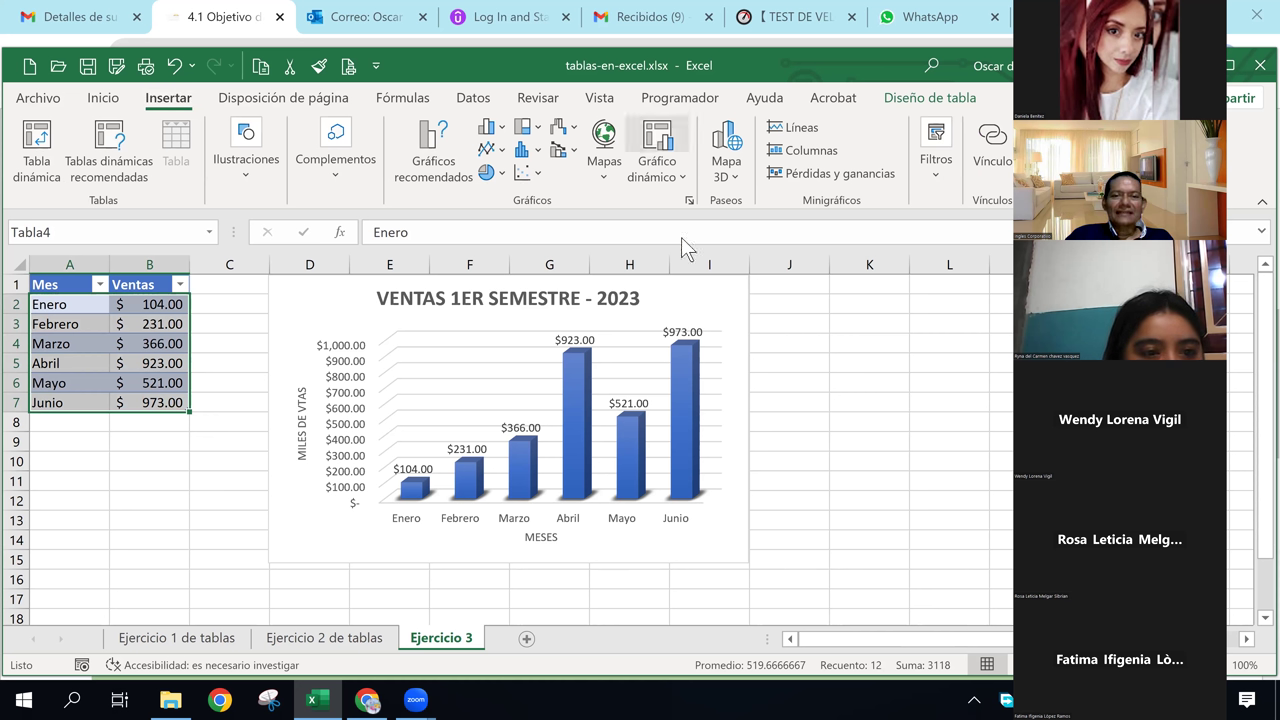
{"action": "left_click", "coordinate": [274, 320]}
{"action": "left_click", "coordinate": [228, 328]}
{"action": "left_click", "coordinate": [178, 582]}
{"action": "left_click", "coordinate": [203, 503]}
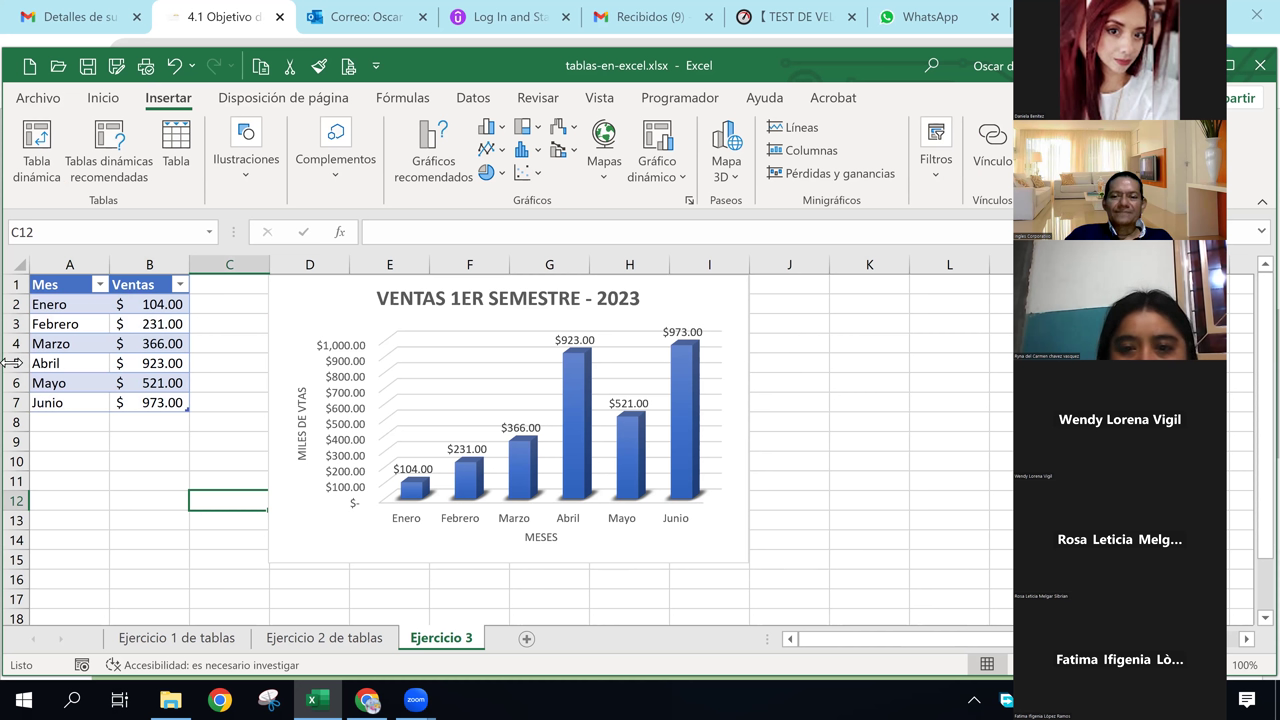
{"action": "left_click", "coordinate": [205, 343]}
{"action": "left_click", "coordinate": [208, 322]}
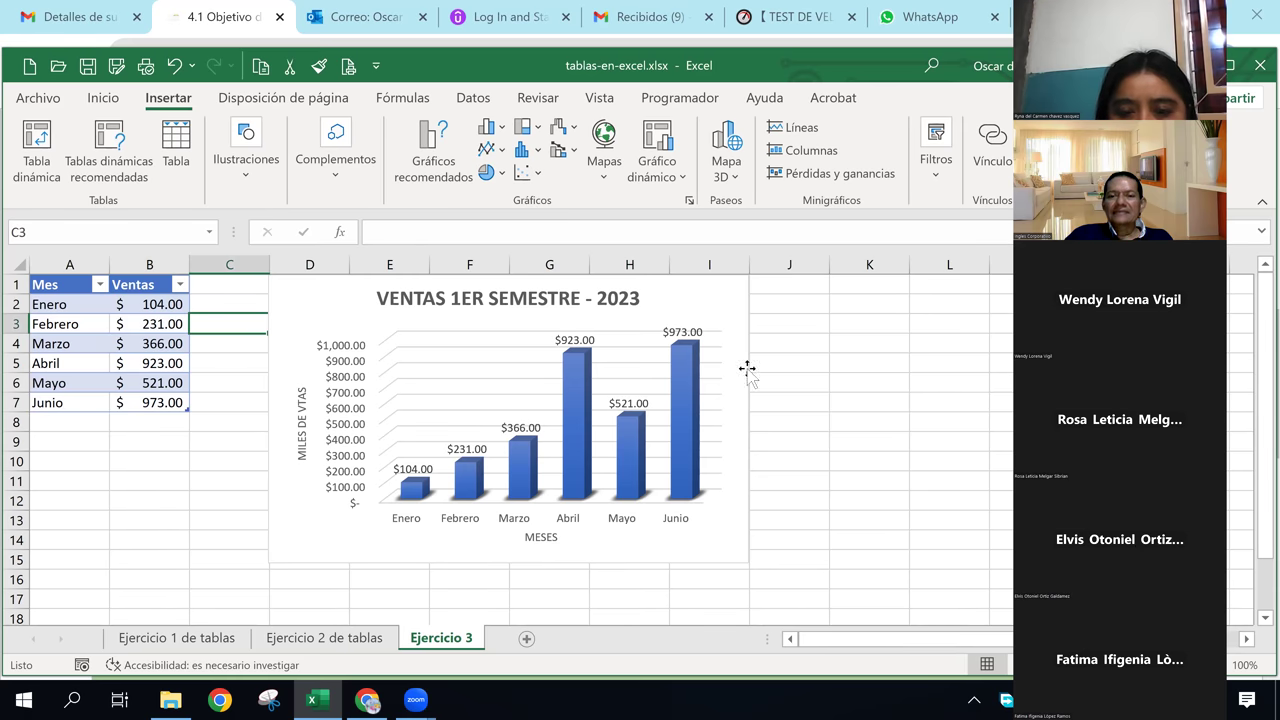
- Browse the column chart gallery without choosing, then show the sales chart's elements list
{"action": "left_click", "coordinate": [500, 131]}
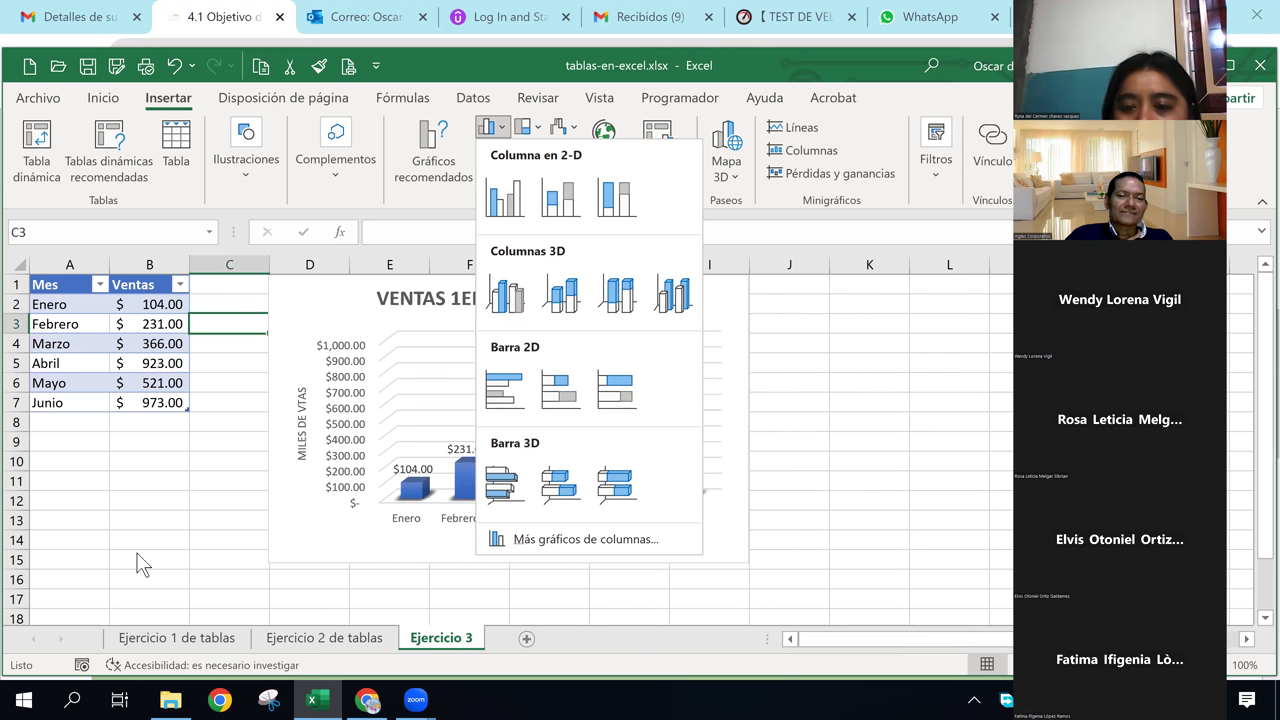
{"action": "left_click", "coordinate": [190, 500]}
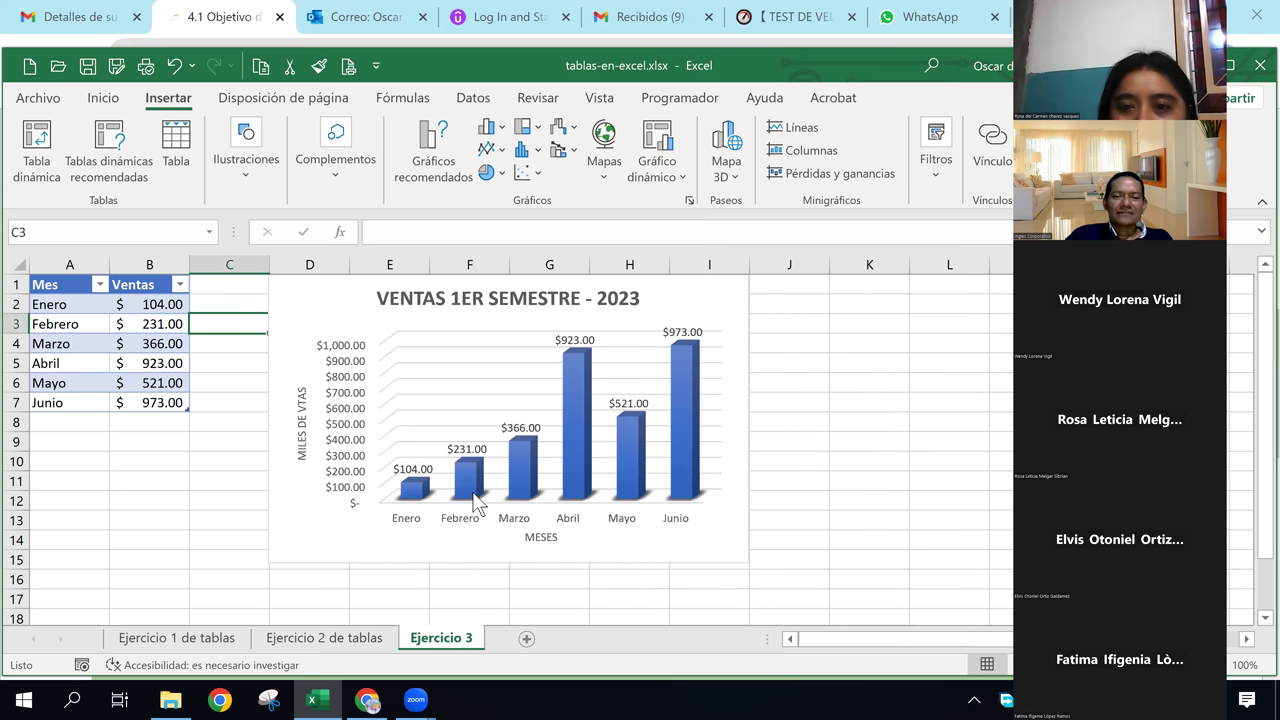
{"action": "left_click", "coordinate": [220, 466]}
{"action": "left_click", "coordinate": [158, 487]}
{"action": "left_click", "coordinate": [157, 457]}
{"action": "left_click", "coordinate": [163, 438]}
{"action": "left_click", "coordinate": [142, 485]}
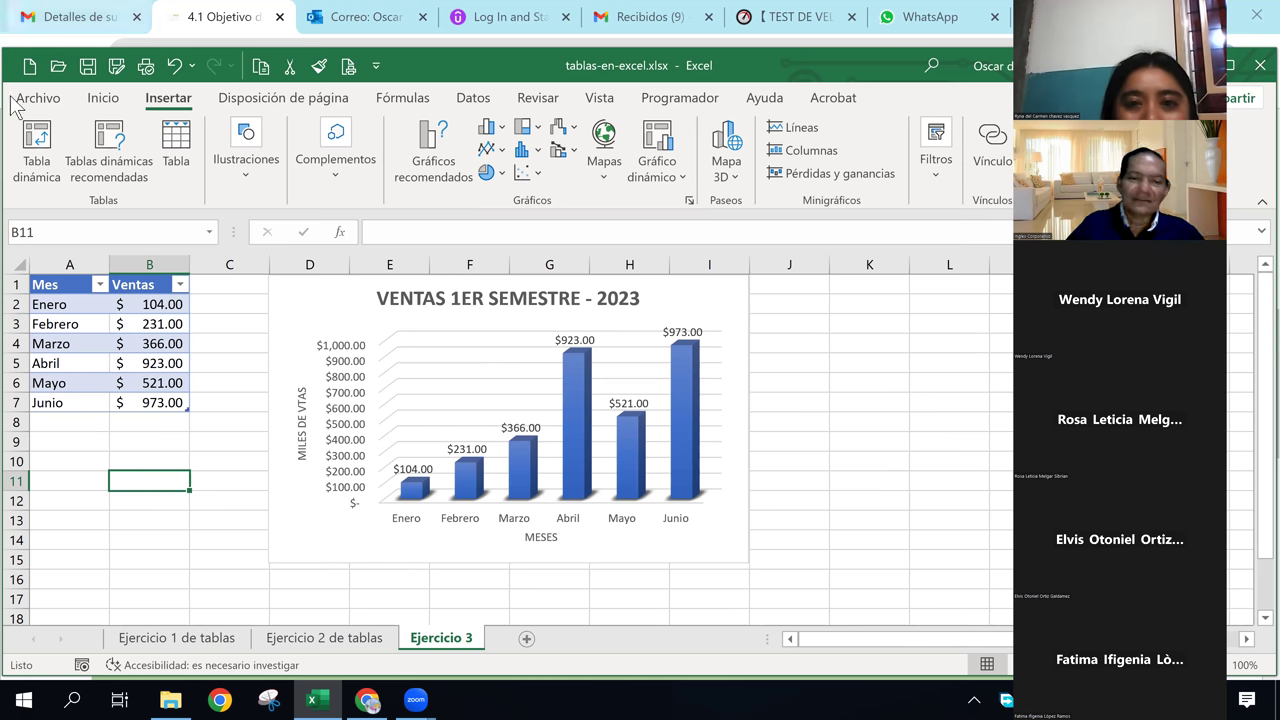
{"action": "left_click", "coordinate": [323, 294]}
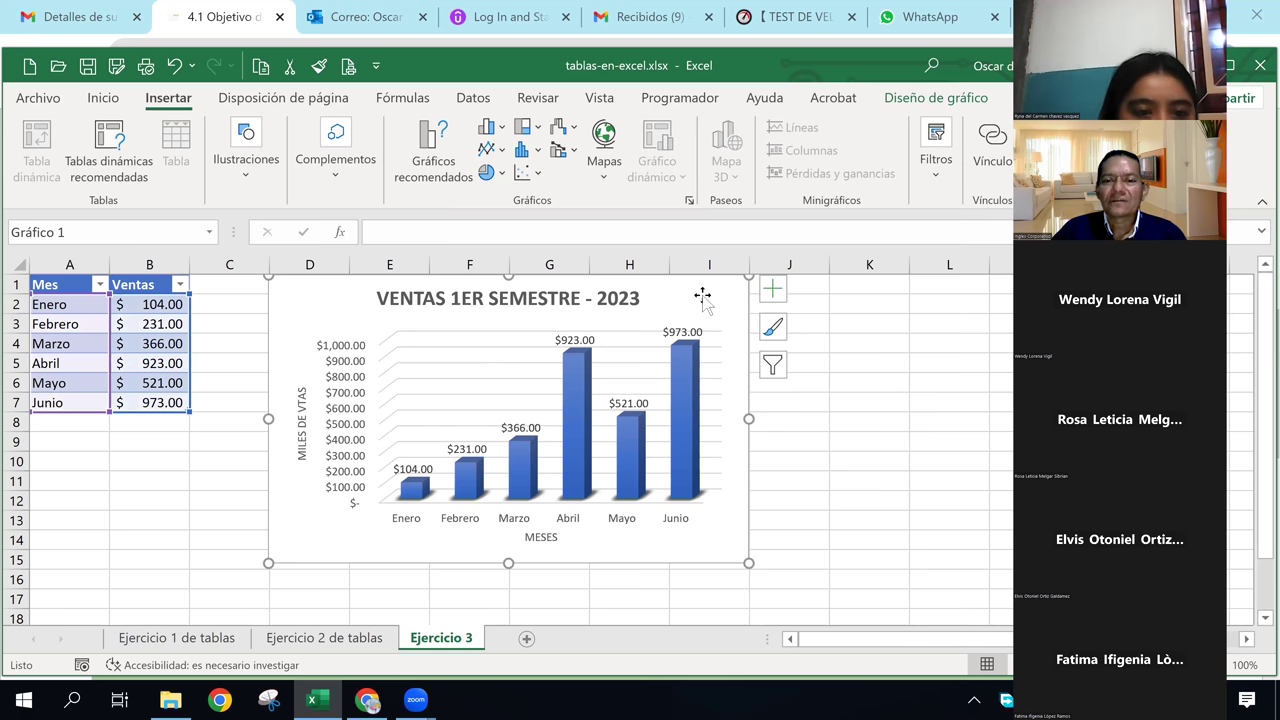
{"action": "left_click", "coordinate": [773, 289]}
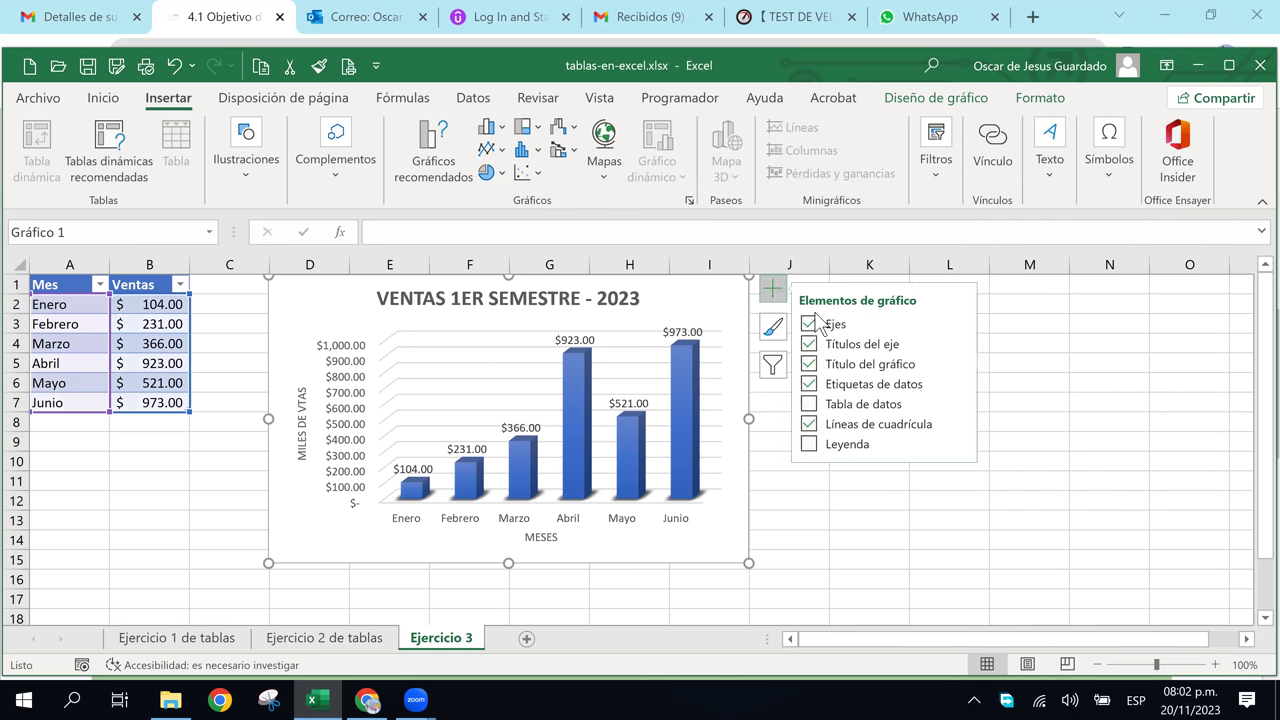